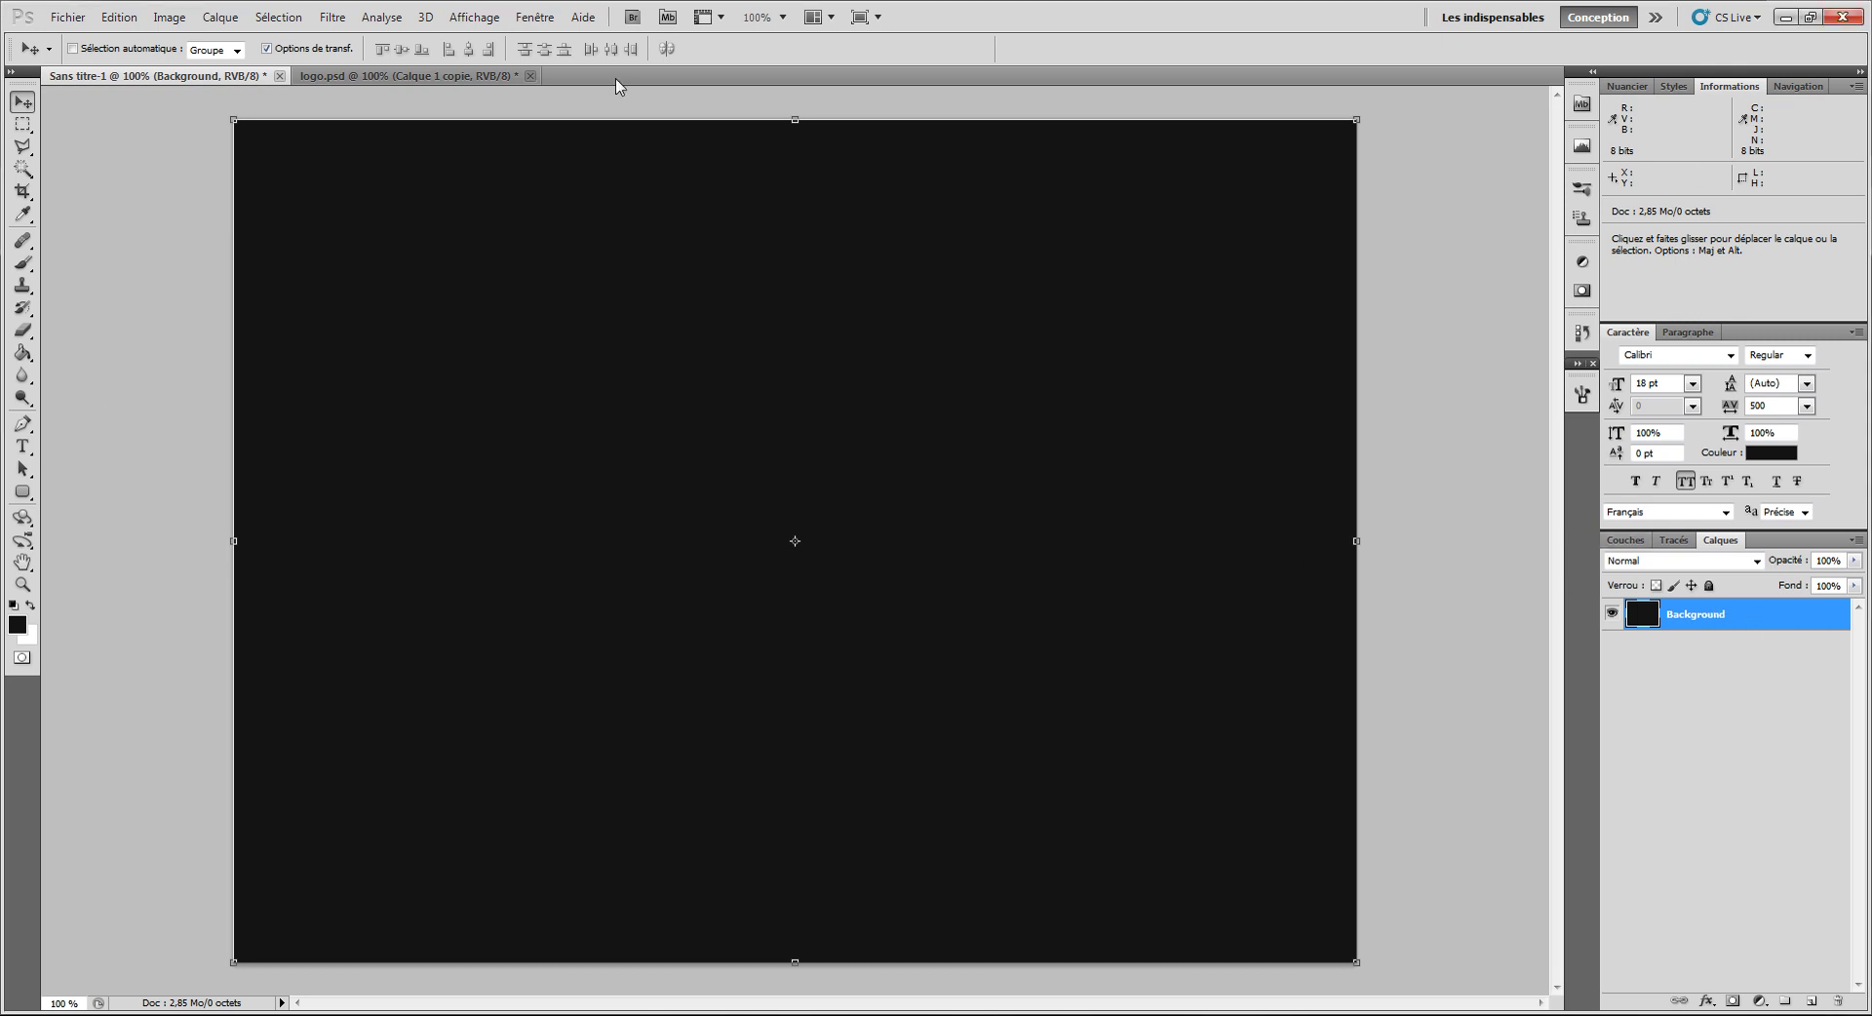
Step: Start a new Web-preset 1152 x 864 document, then cancel it
click(68, 16)
click(84, 34)
click(1100, 248)
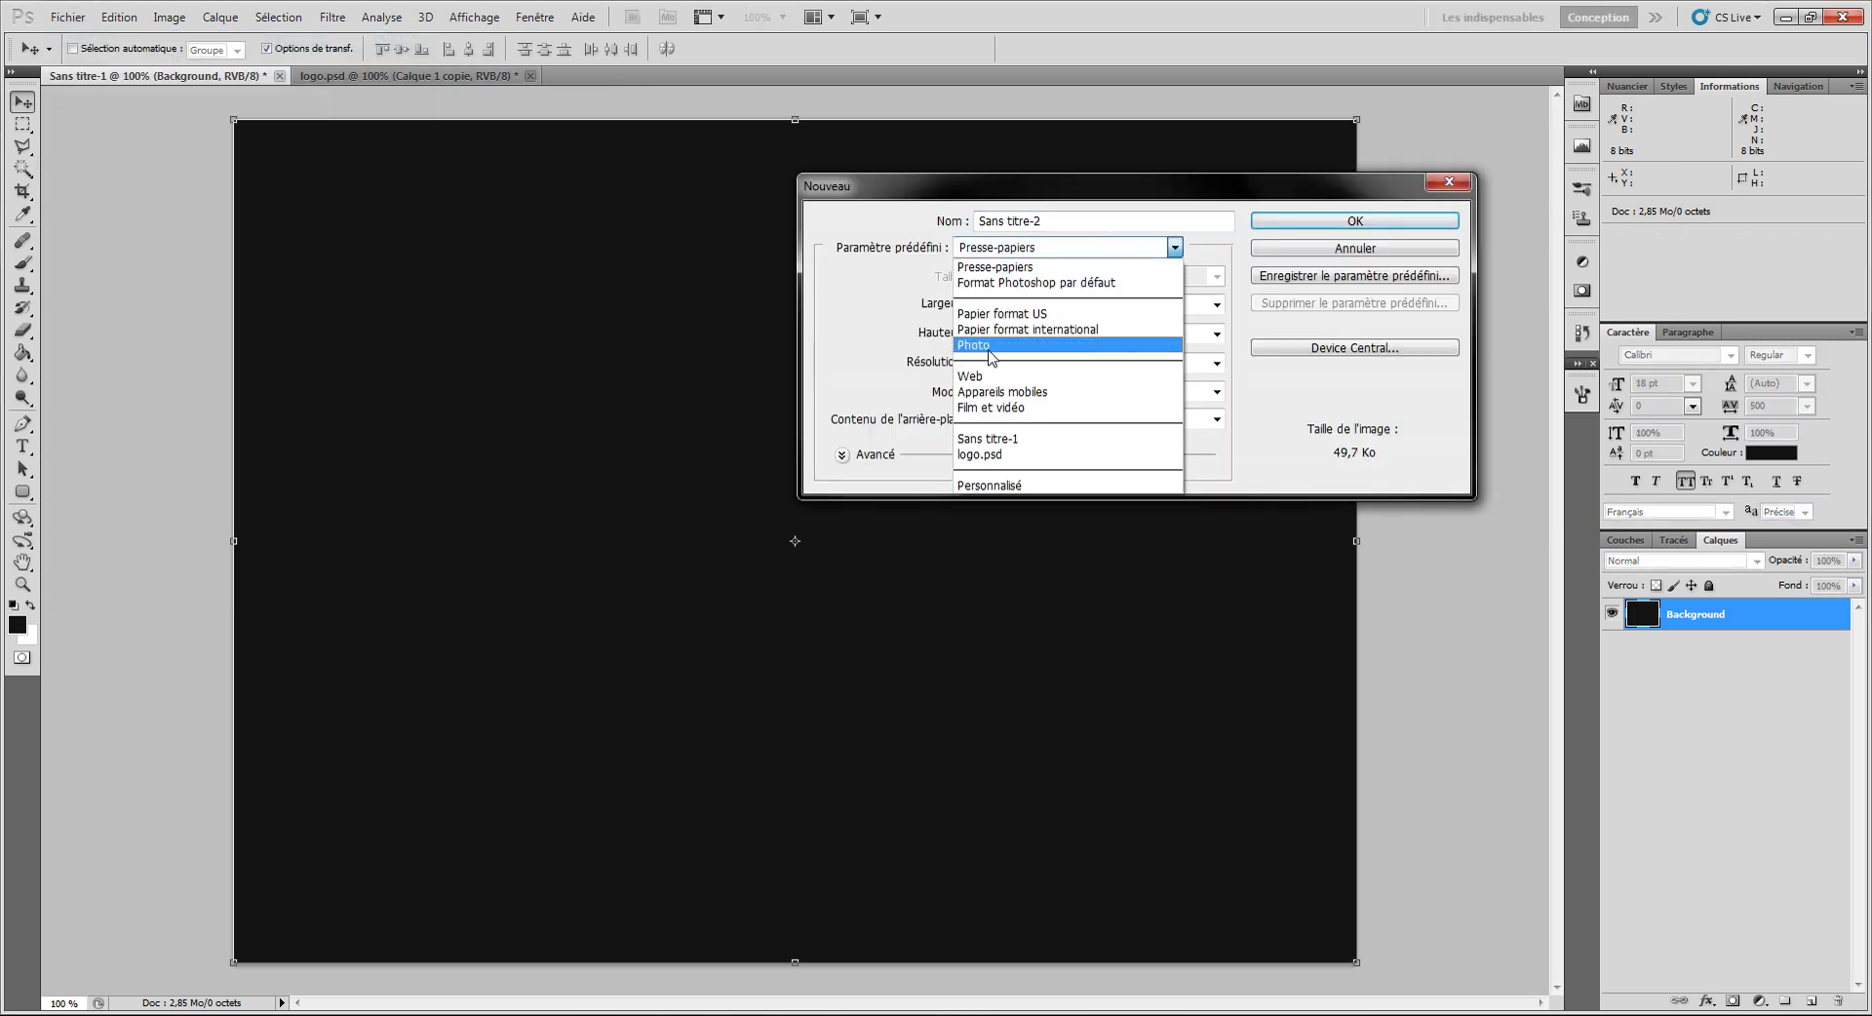
click(991, 368)
click(1021, 281)
click(1023, 339)
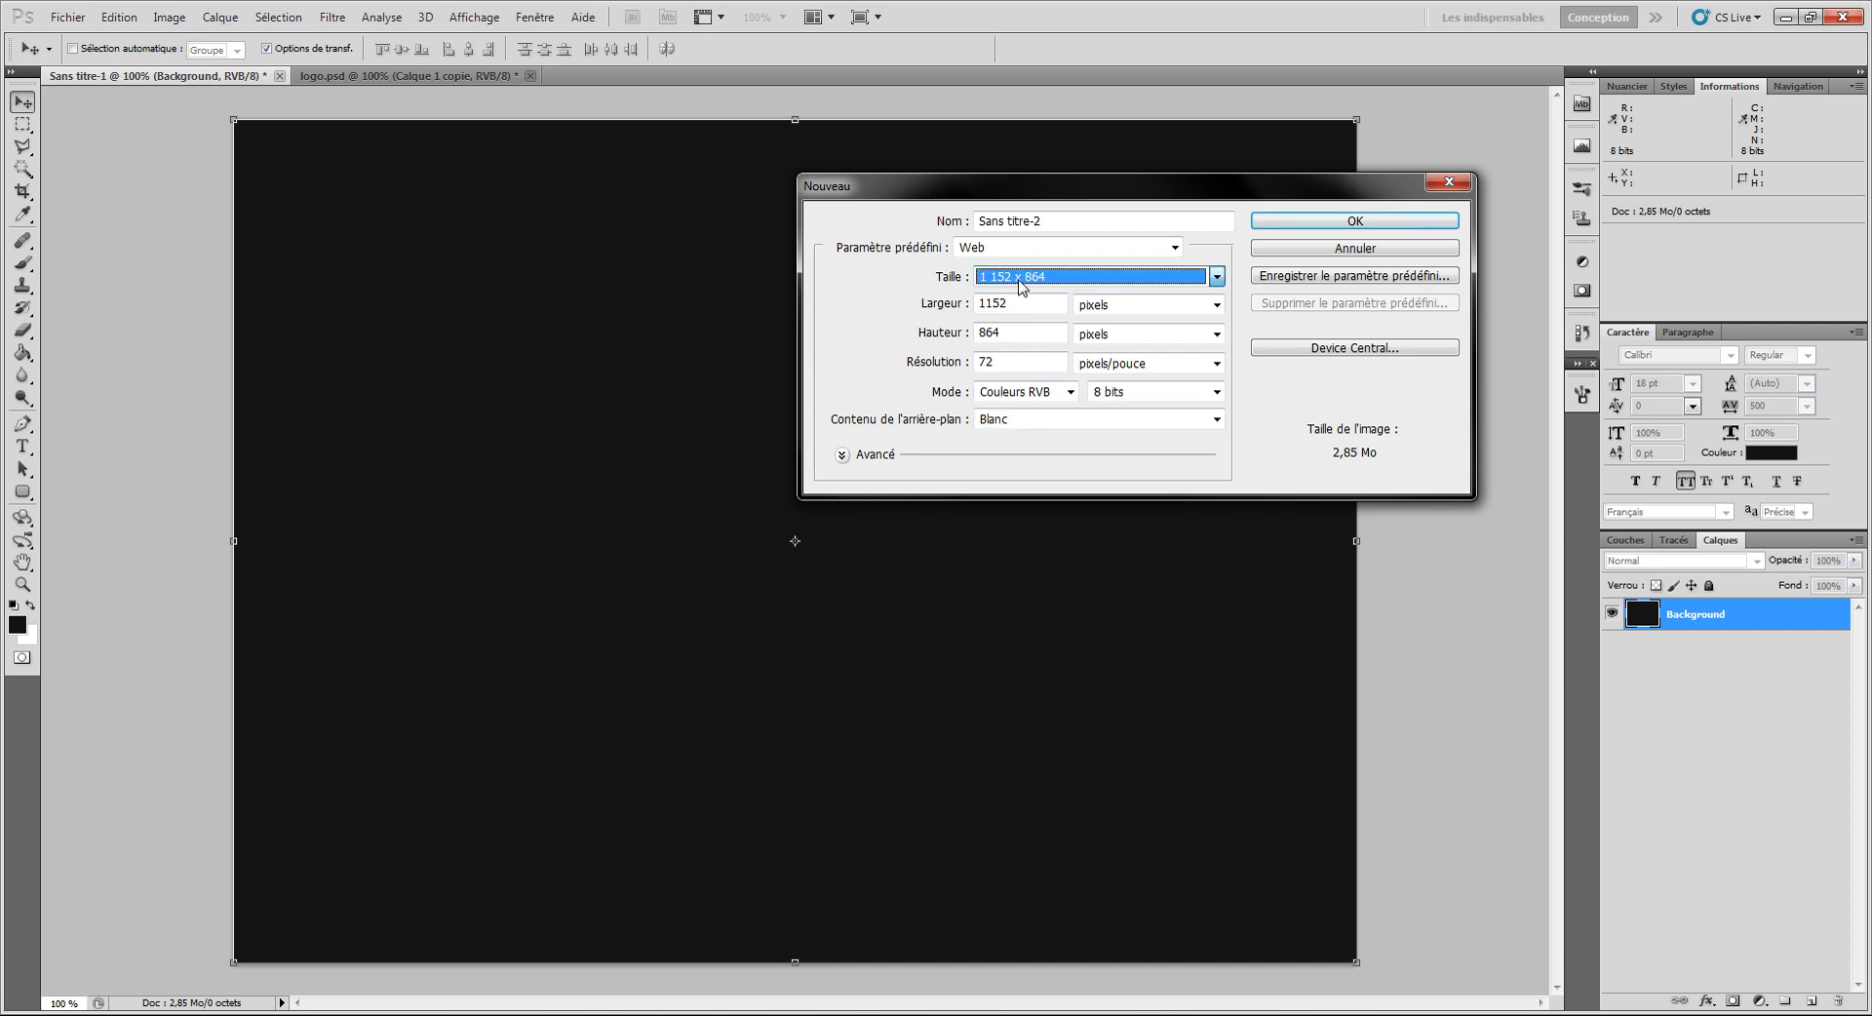
click(1322, 255)
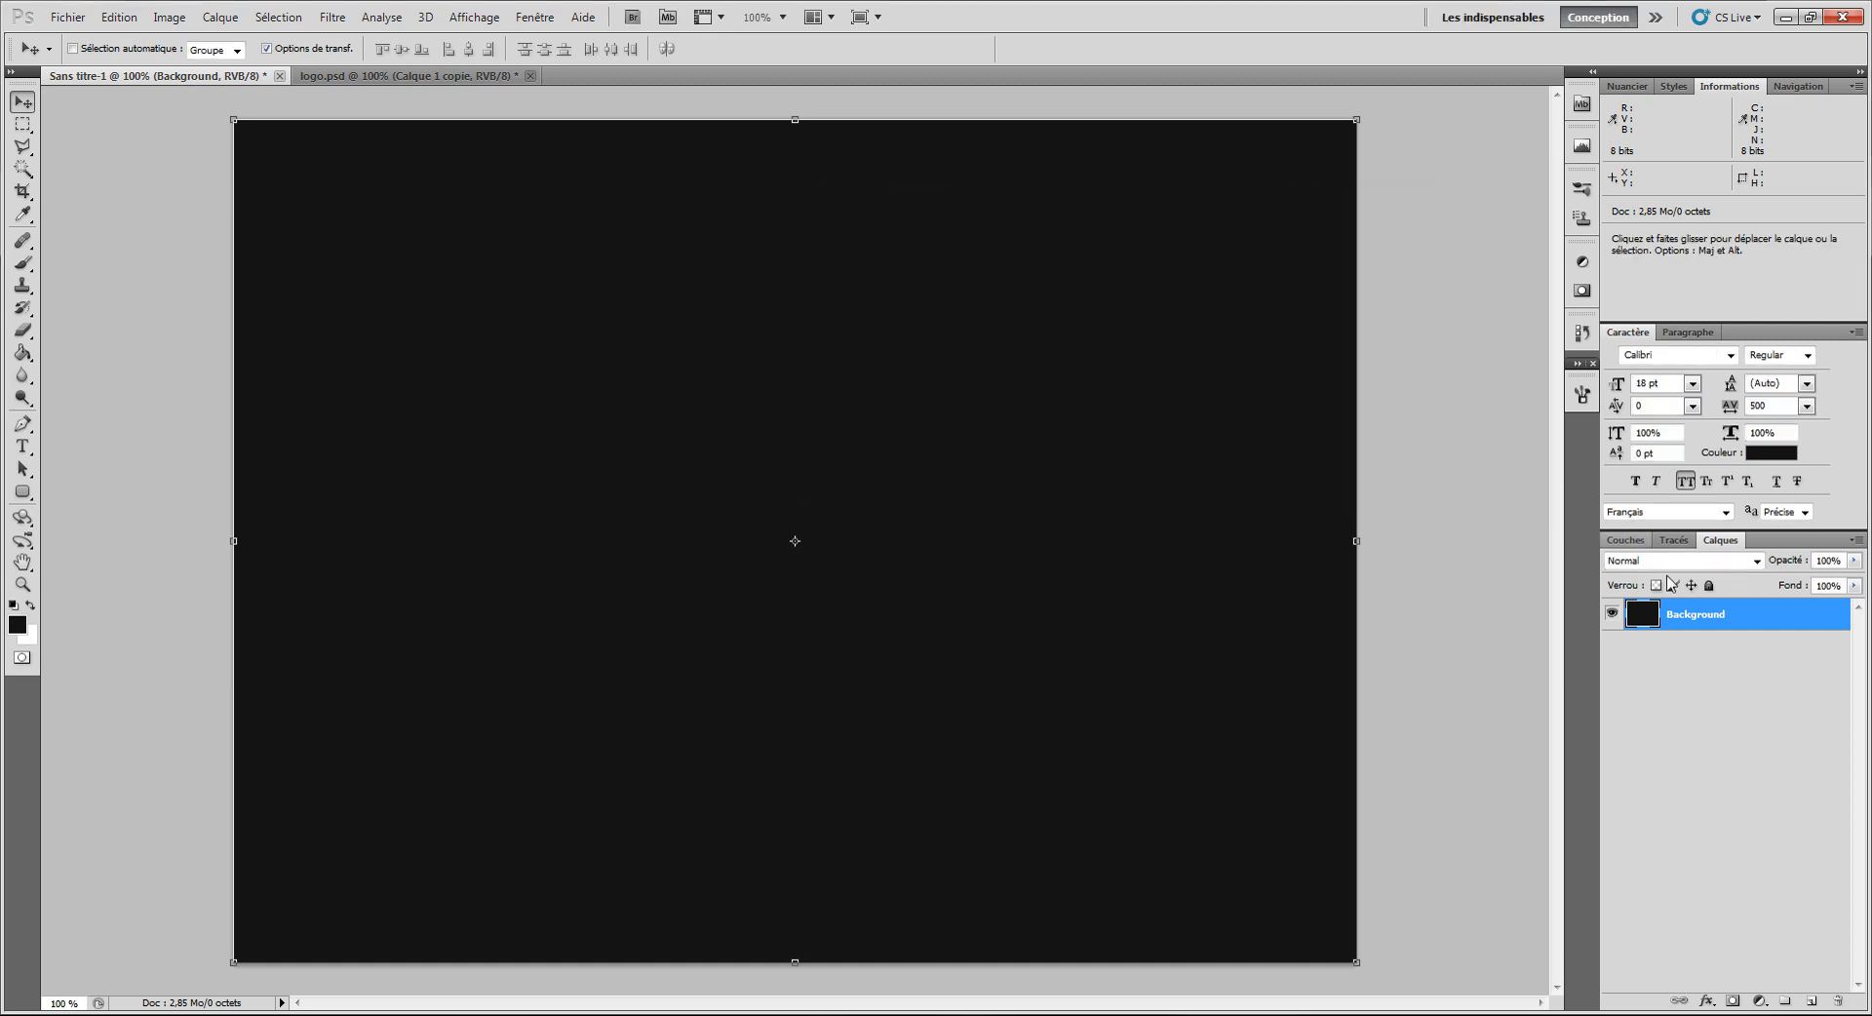
Step: Check the foreground colour's hex value, then draw a large rounded rectangle on a new layer
click(29, 628)
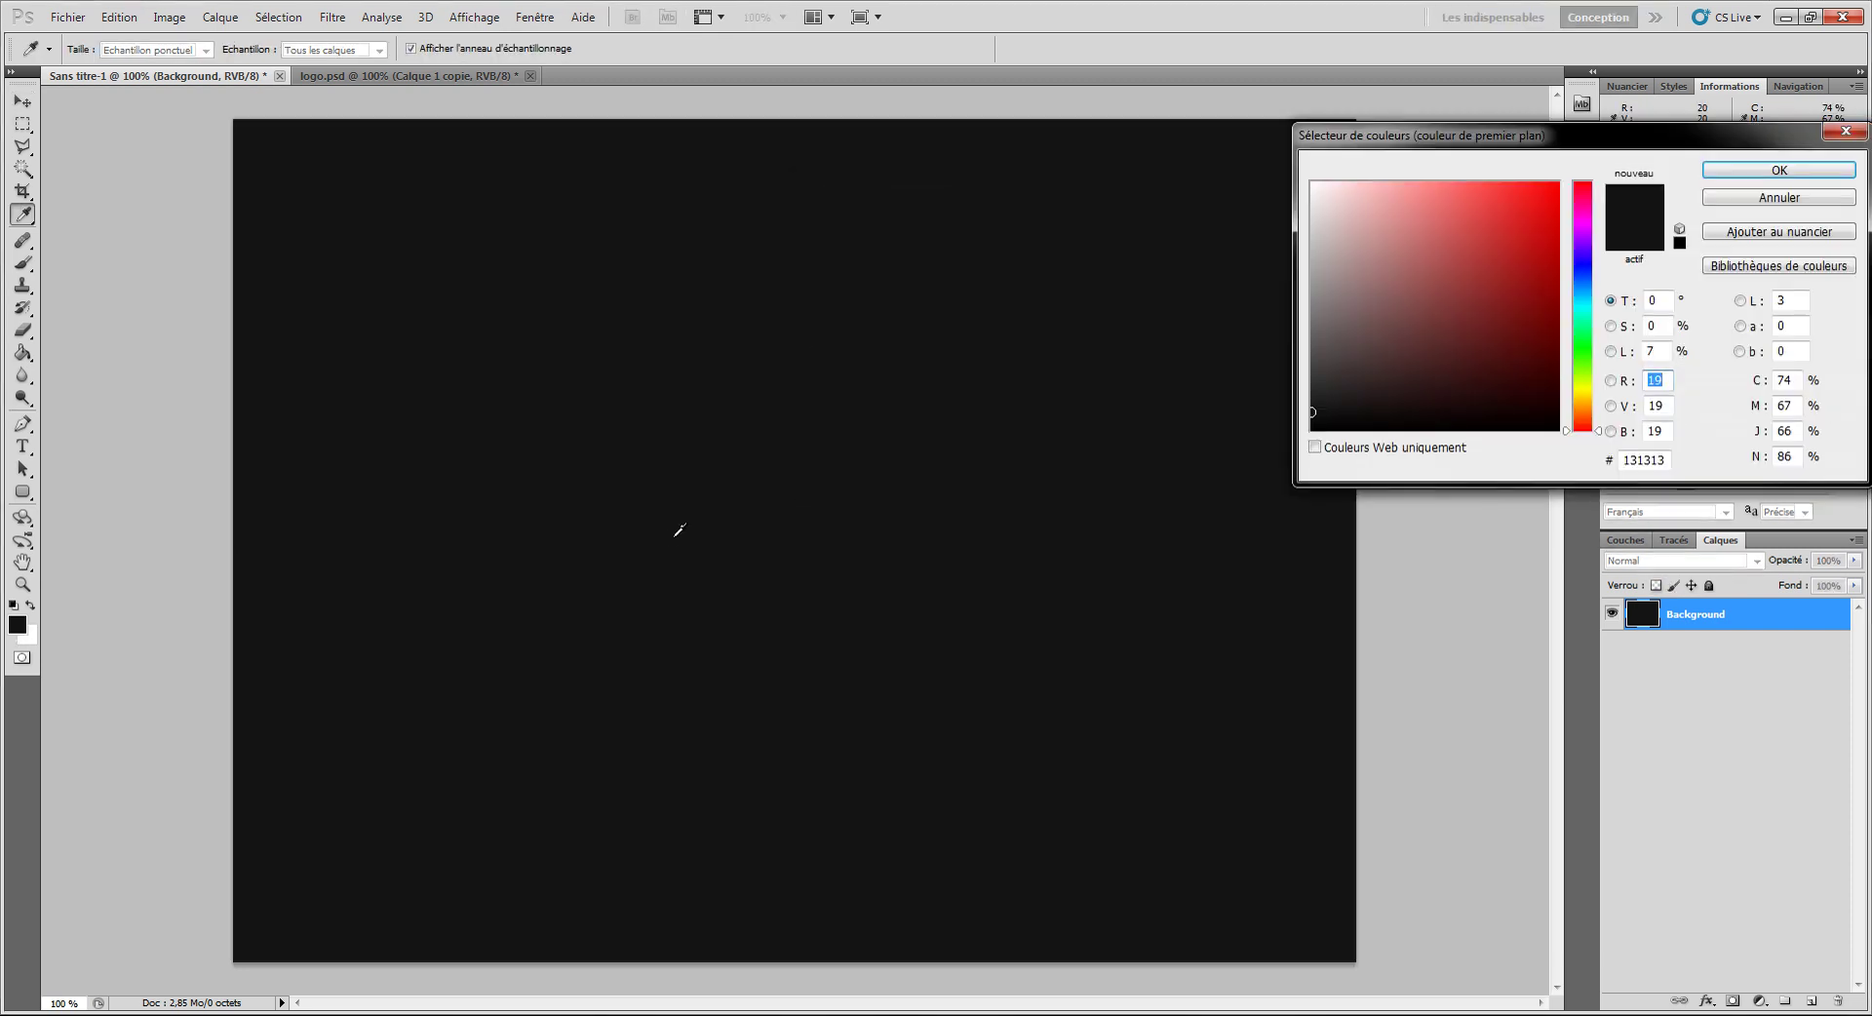
drag(1637, 460, 1670, 460)
click(1812, 201)
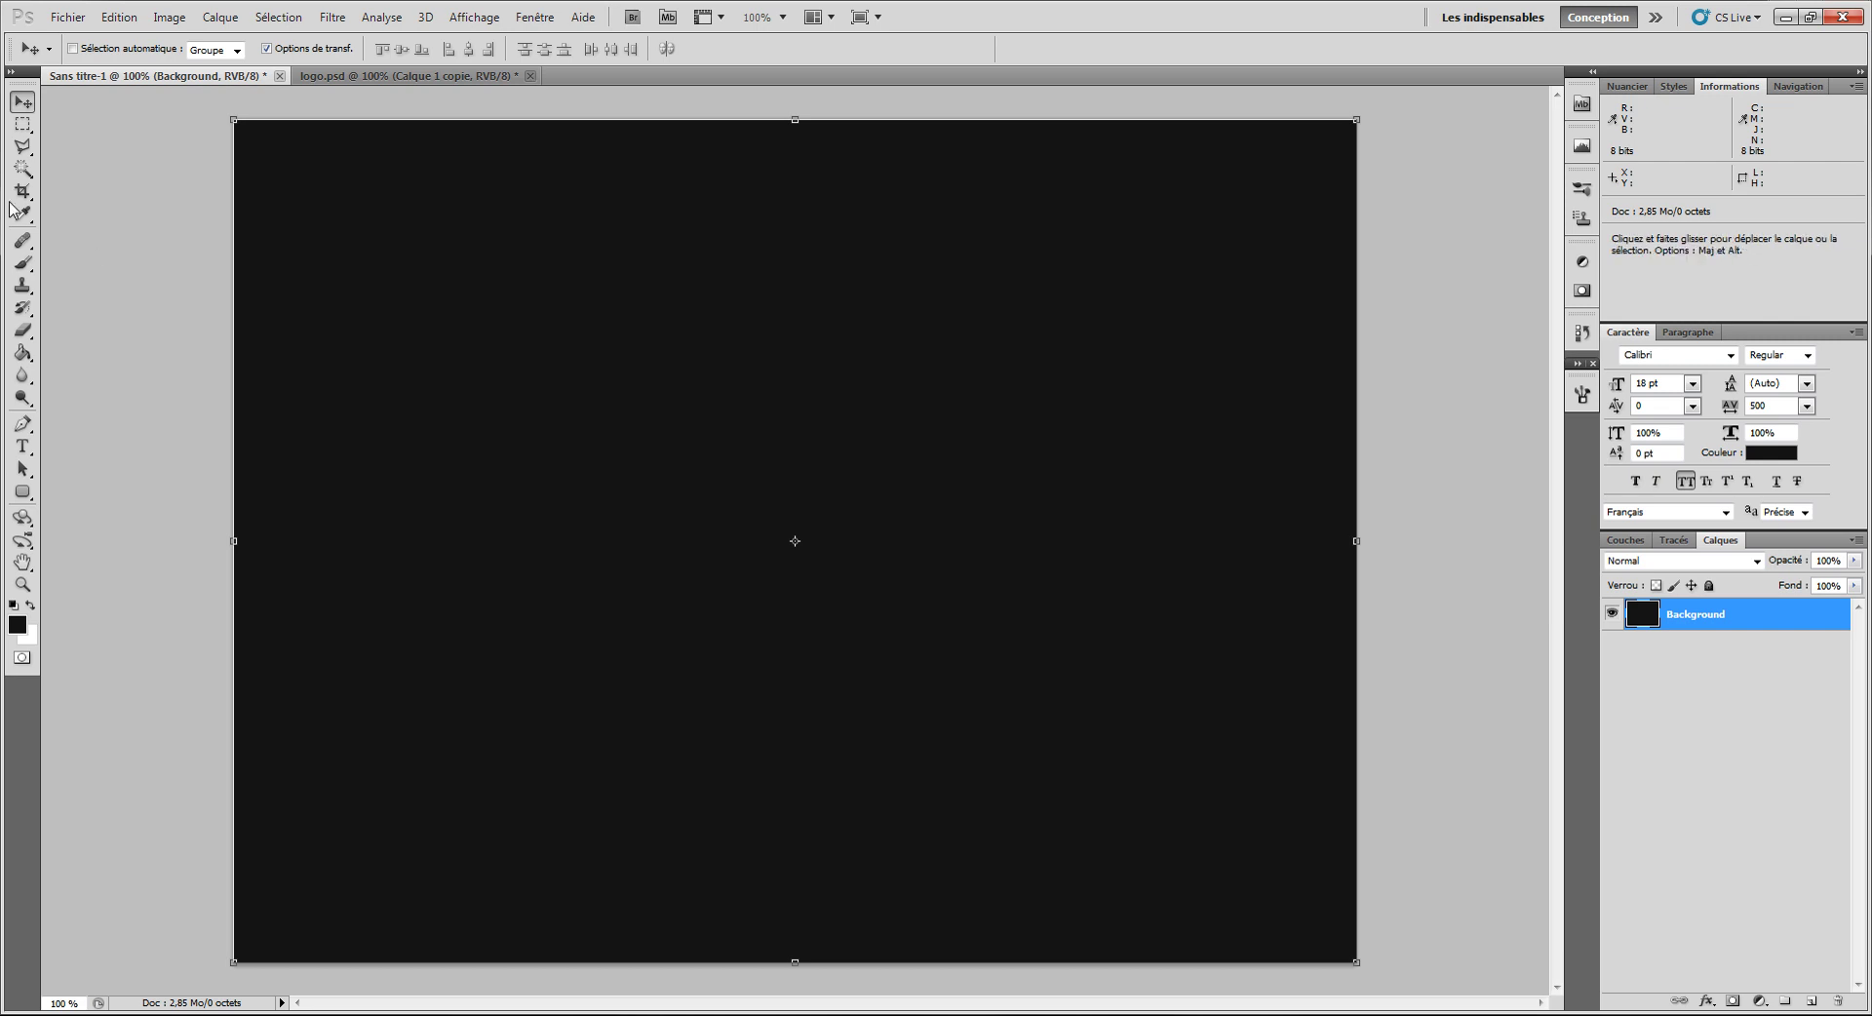
click(23, 492)
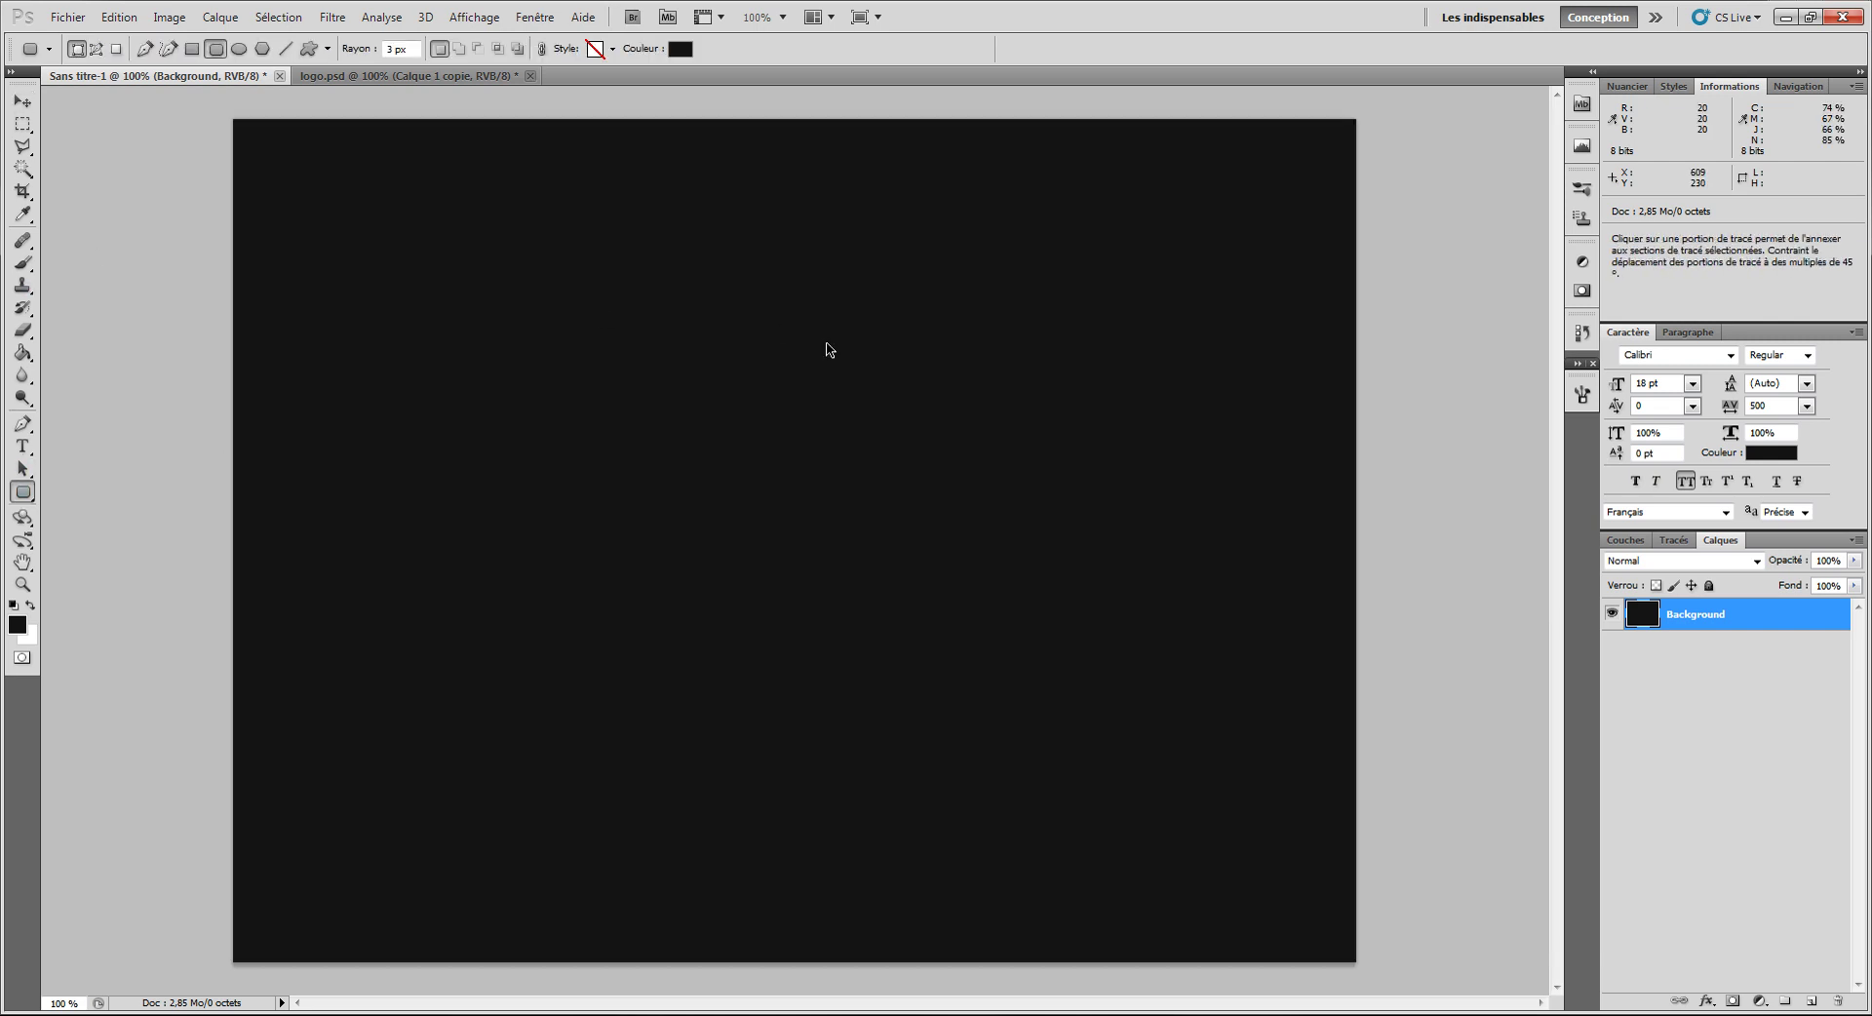
key(ctrl+shift+n)
key(Return)
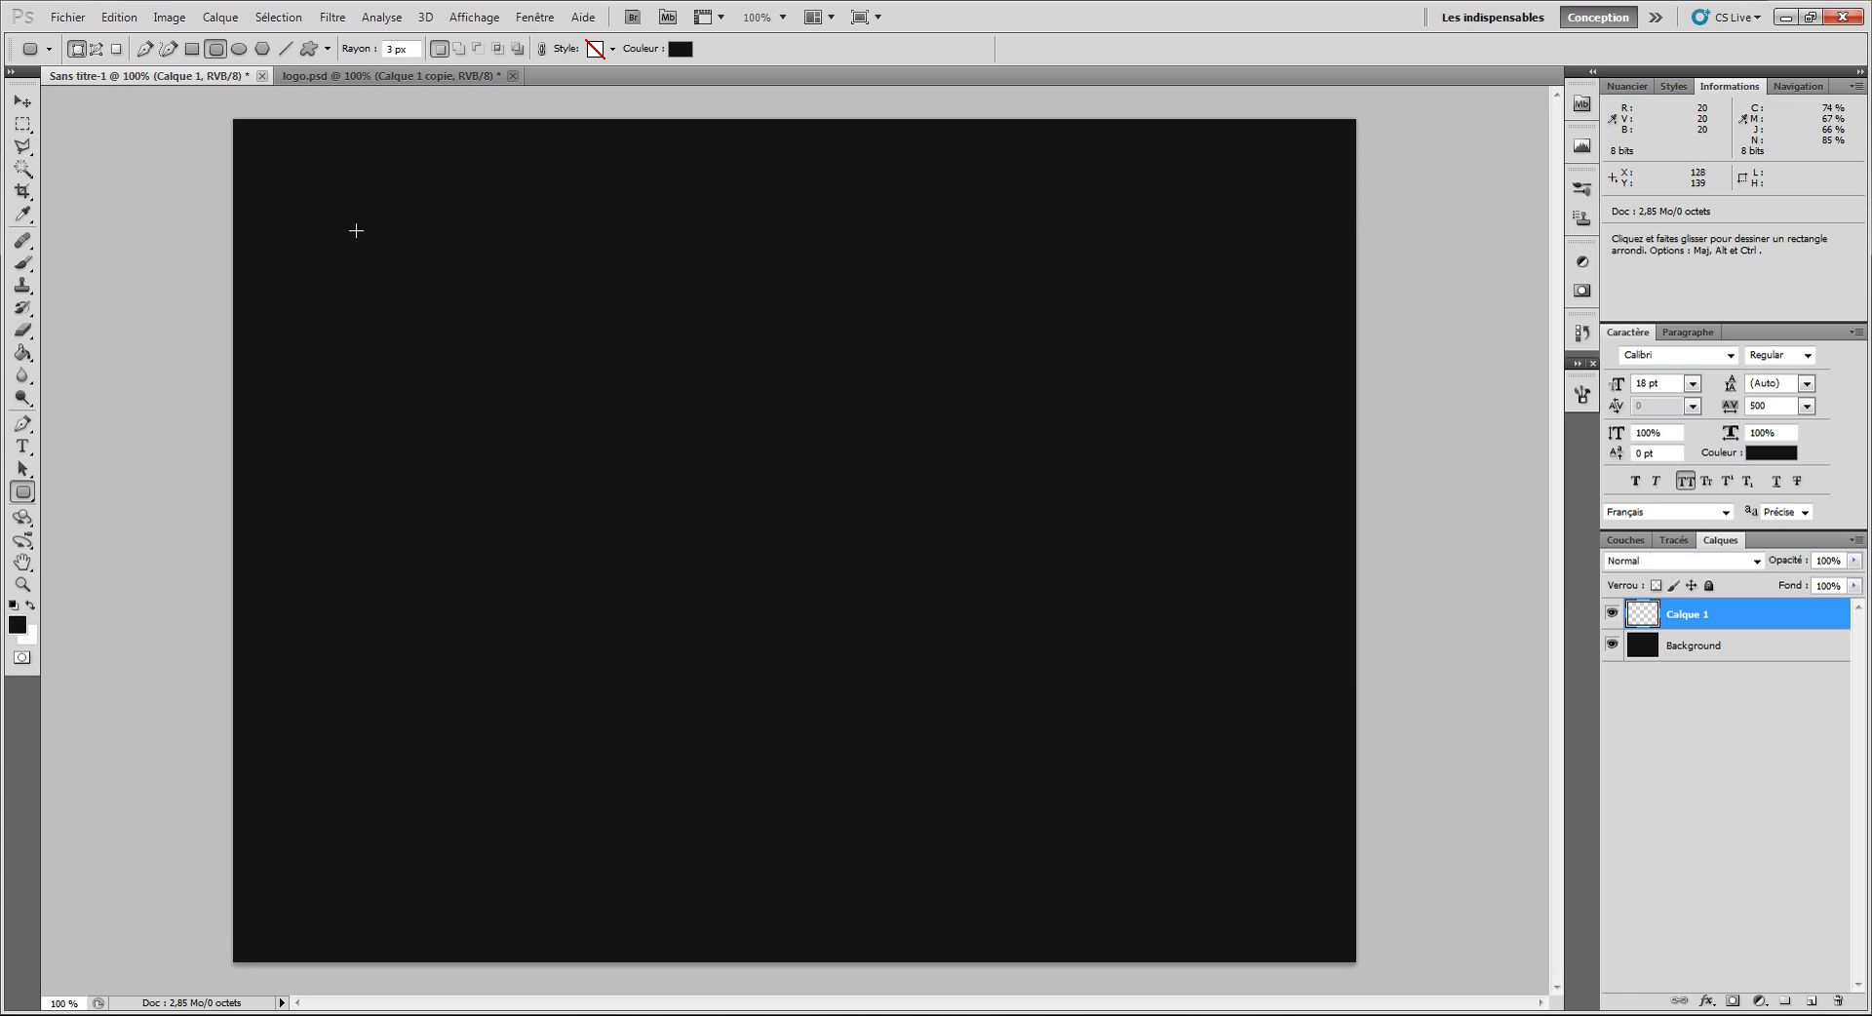
key(Return)
drag(311, 272, 1282, 875)
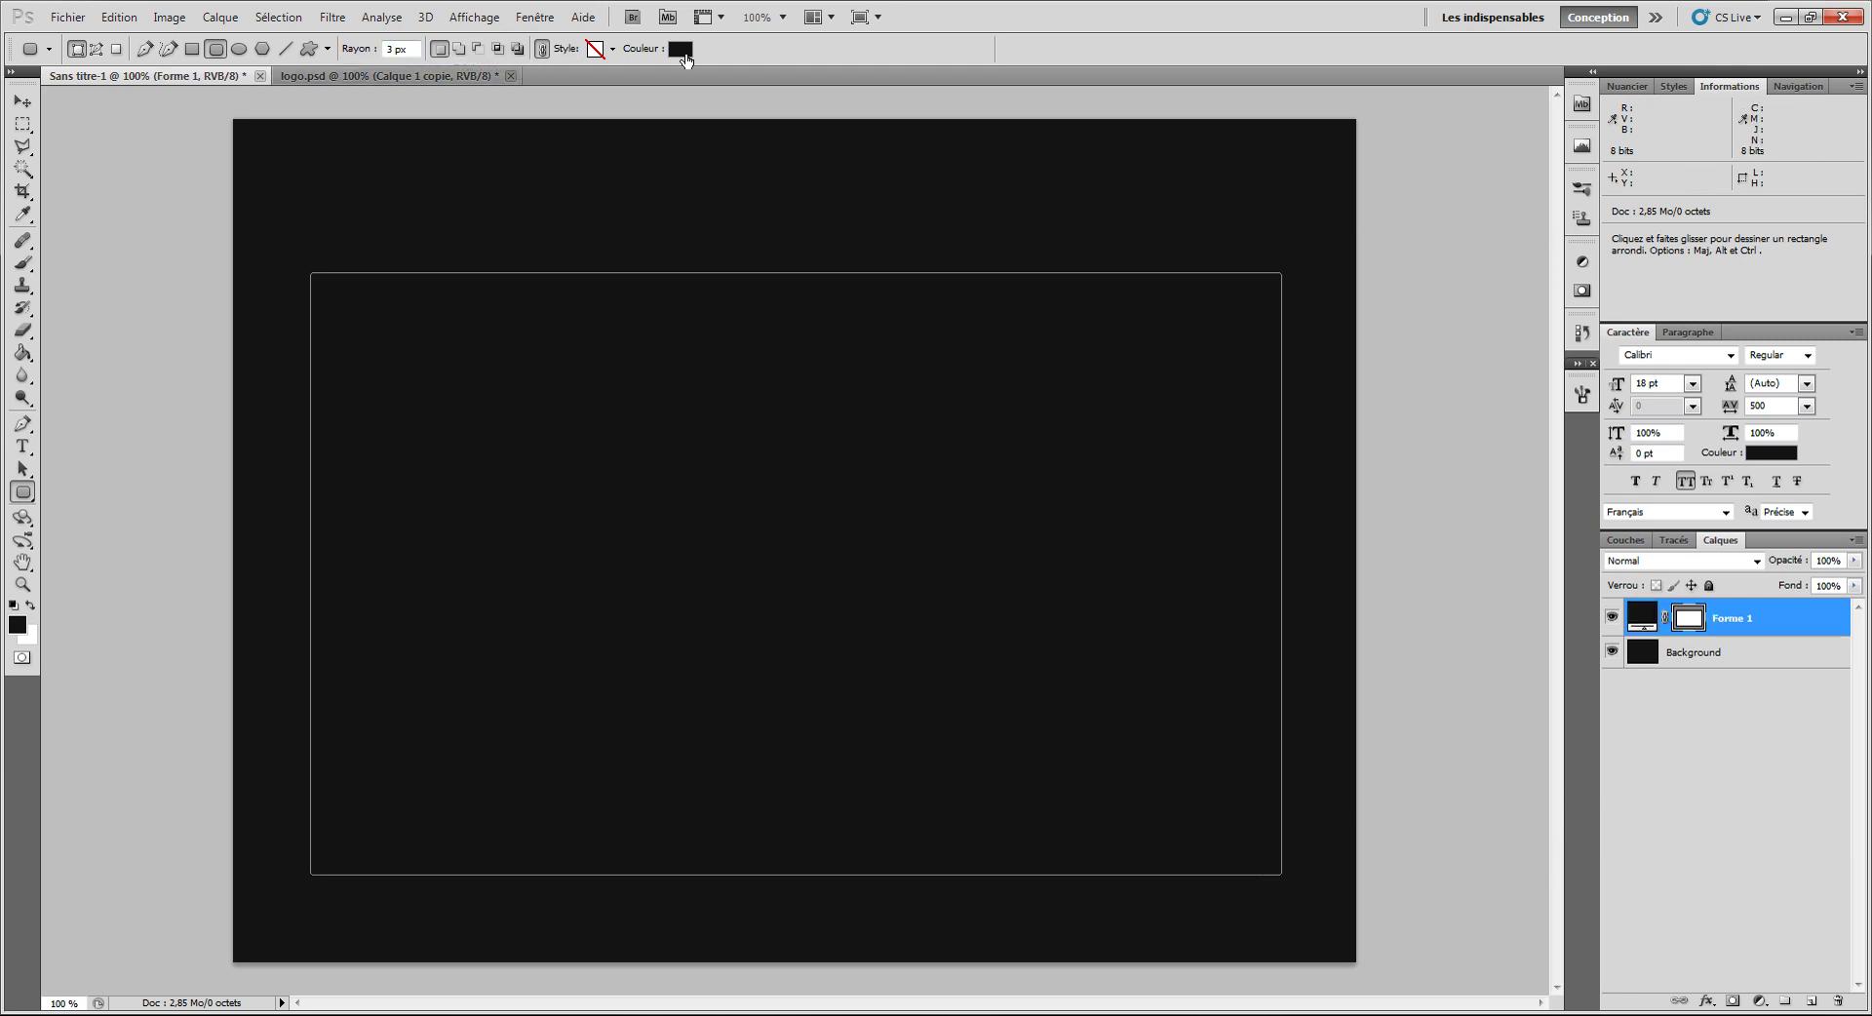
Step: Fill the rectangle with light grey d4d4d4 and rasterize the Forme 1 layer
click(681, 49)
drag(1422, 259, 1220, 217)
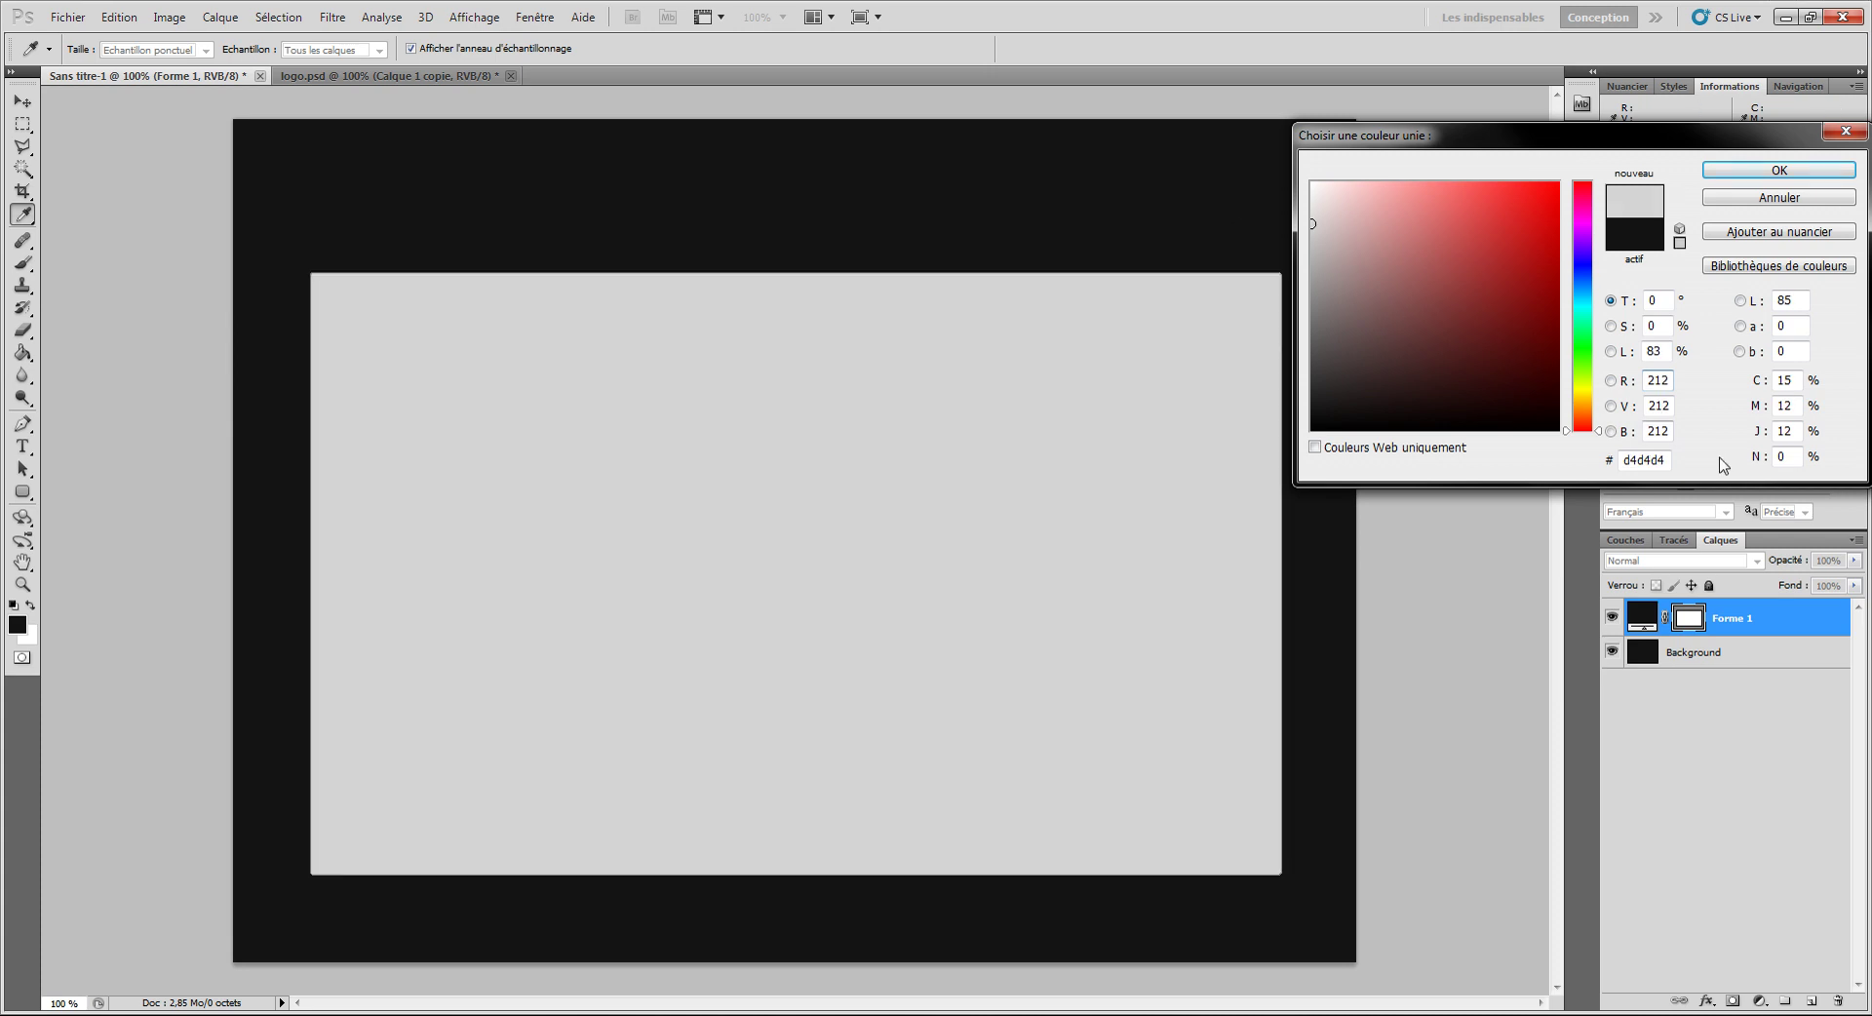
click(1765, 171)
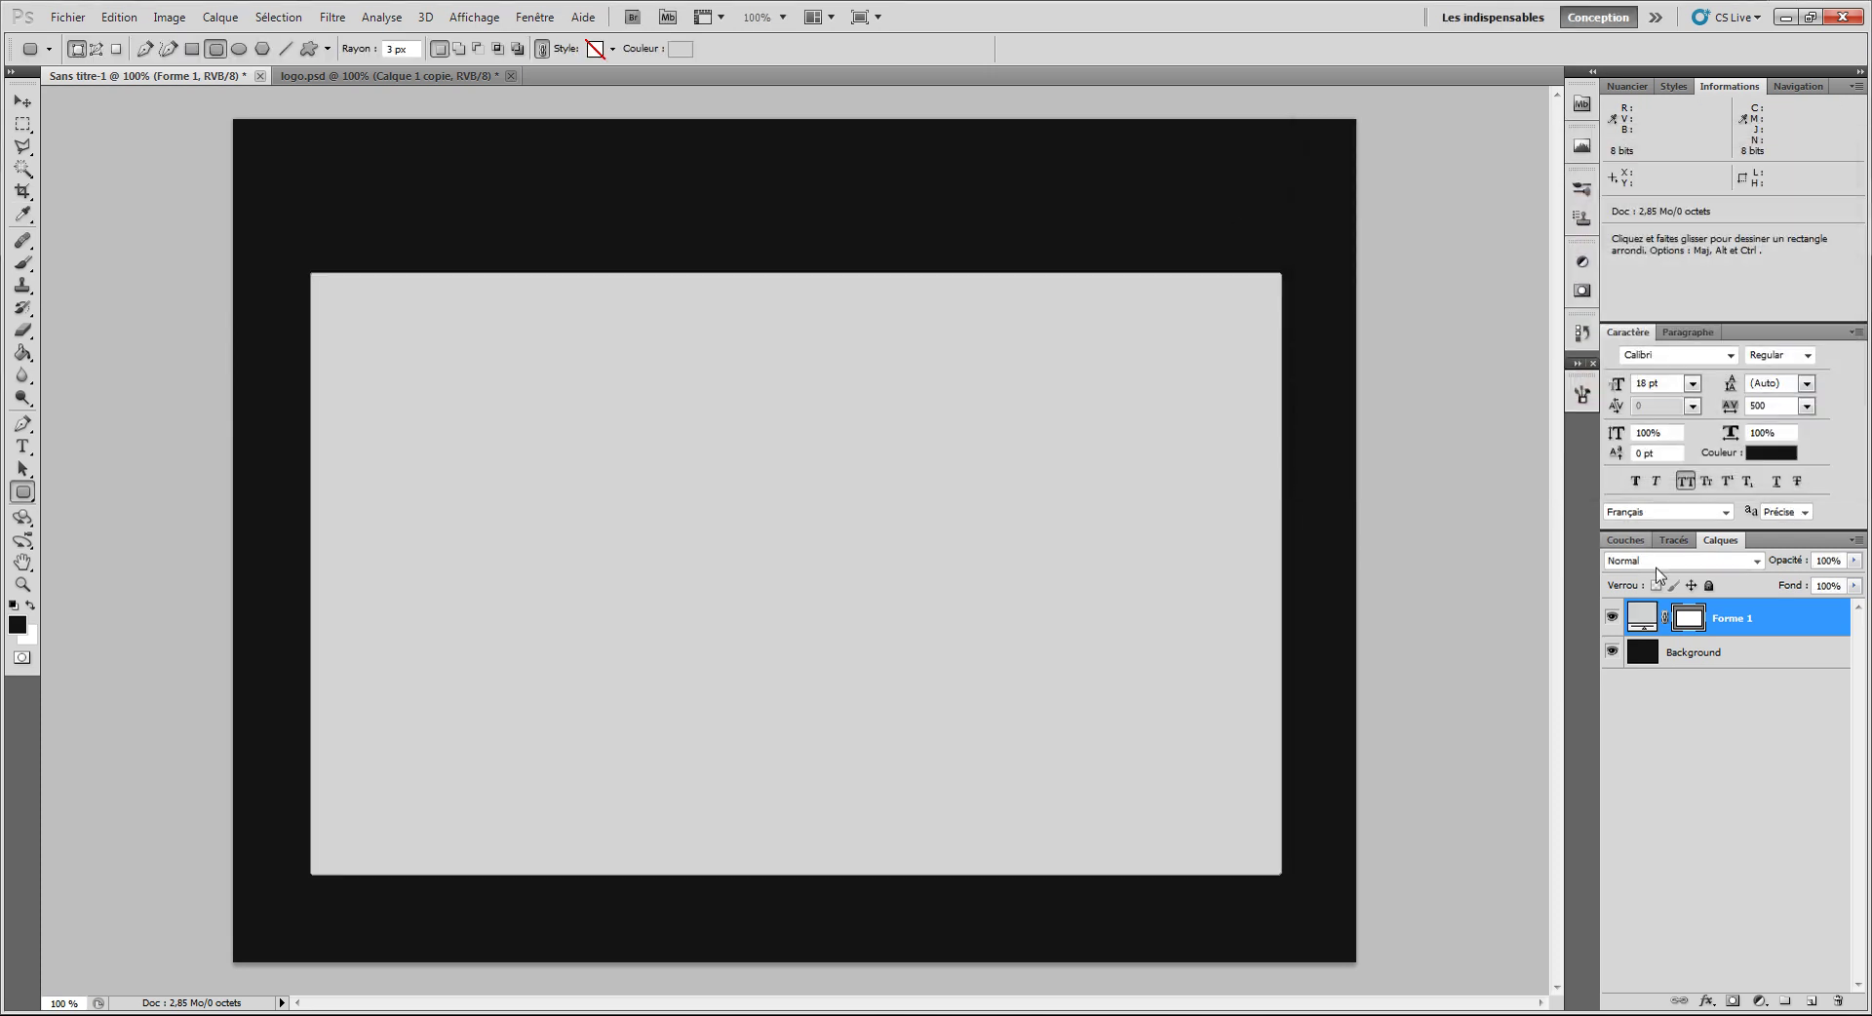
right_click(1772, 632)
click(1658, 313)
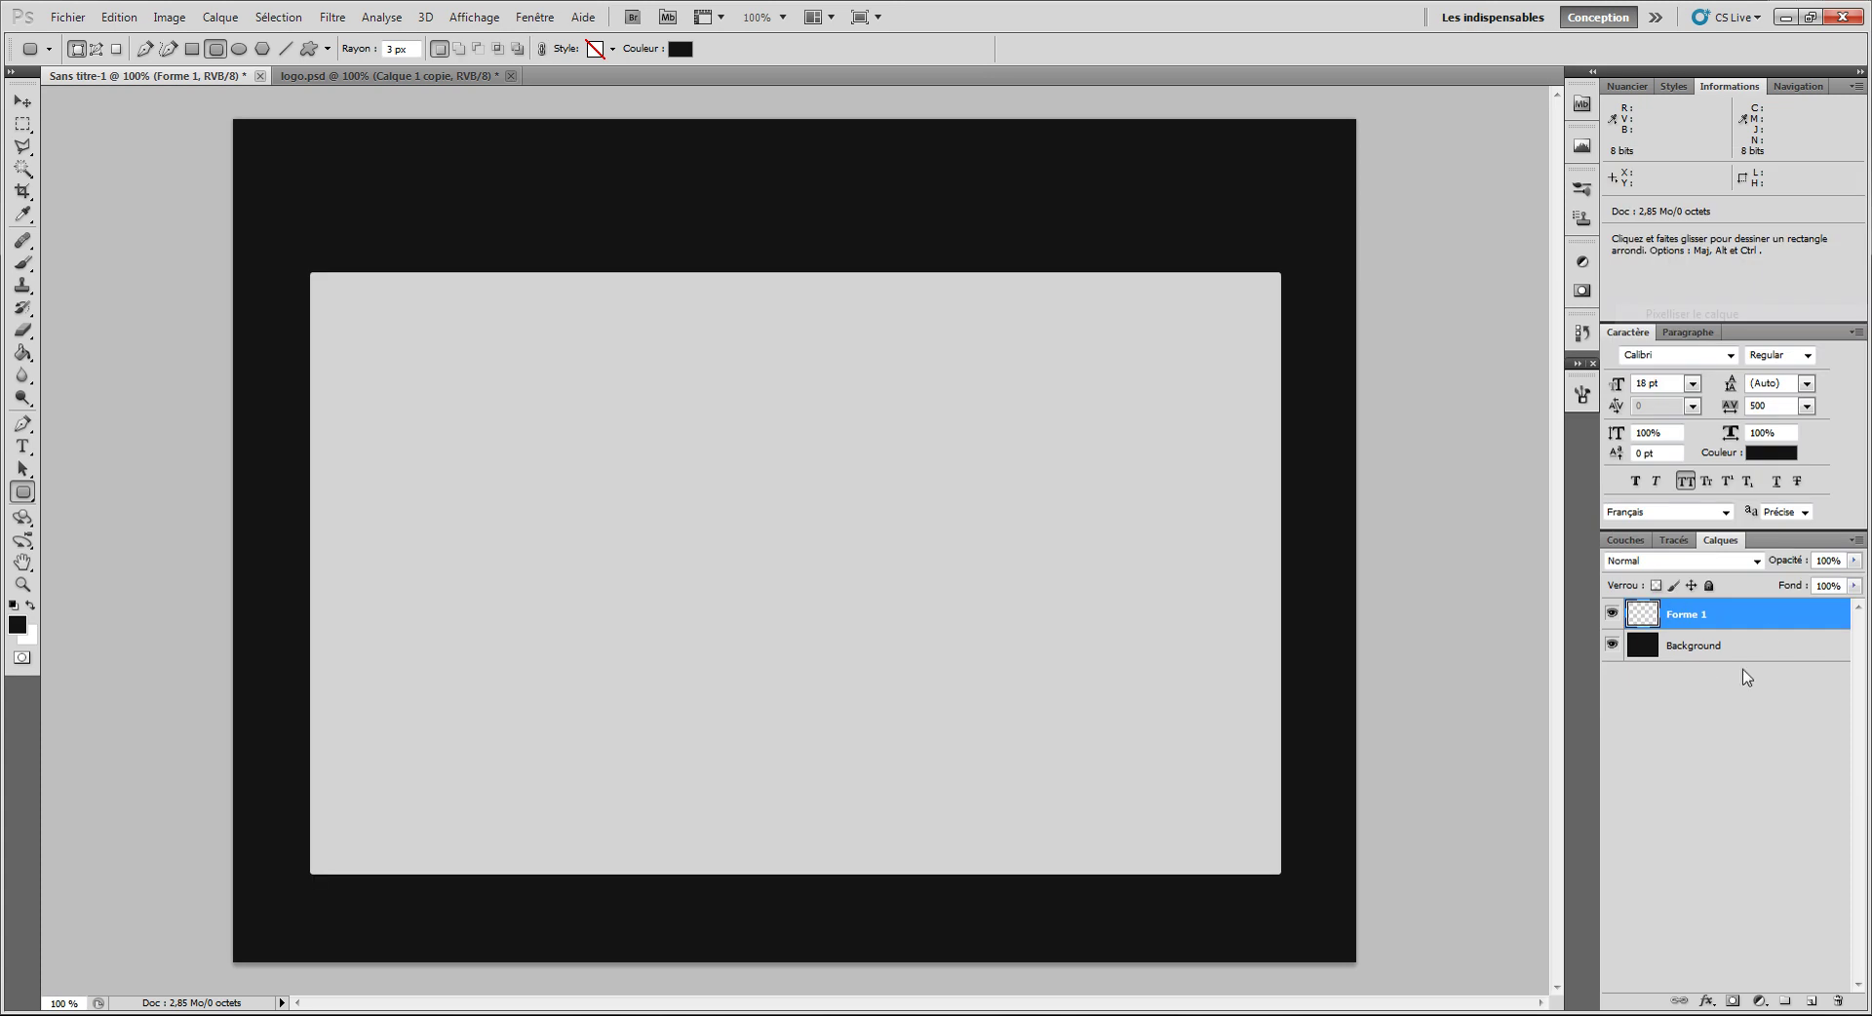
Step: Give Forme 1 a stroke sampled from the rectangle's light grey
double_click(1769, 625)
click(1078, 391)
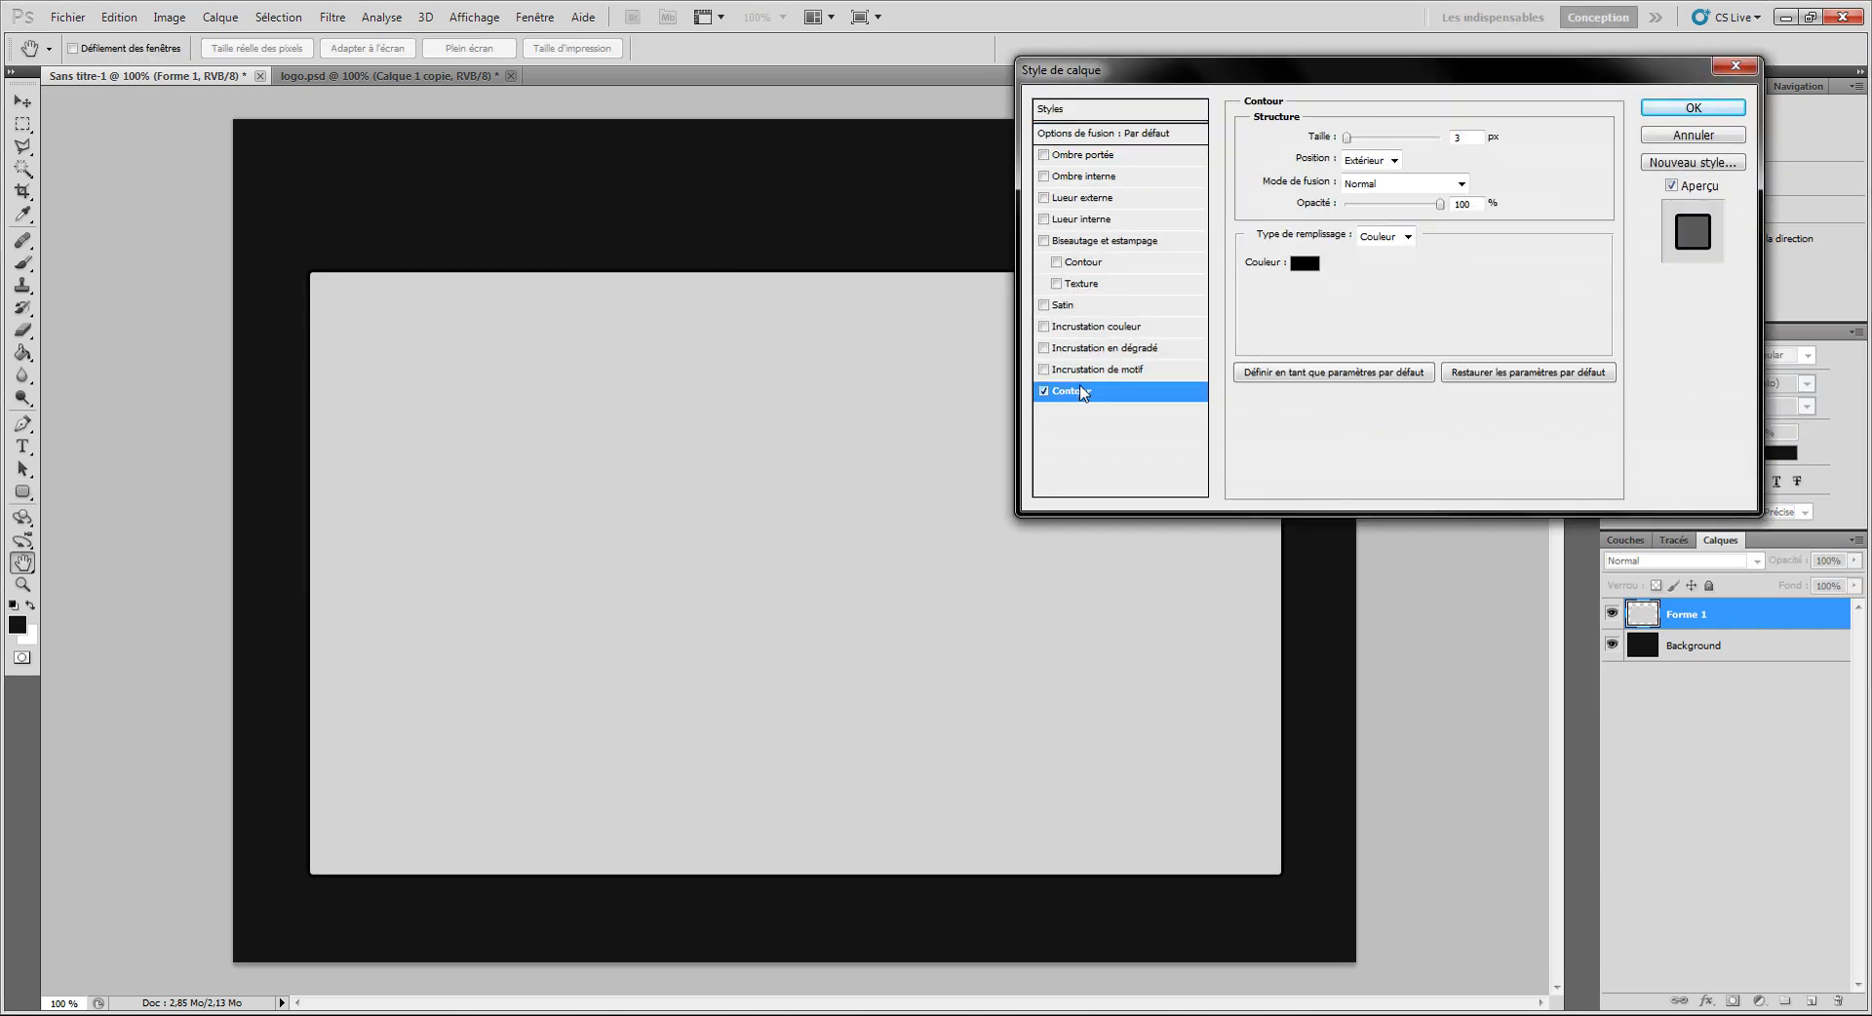
click(1307, 263)
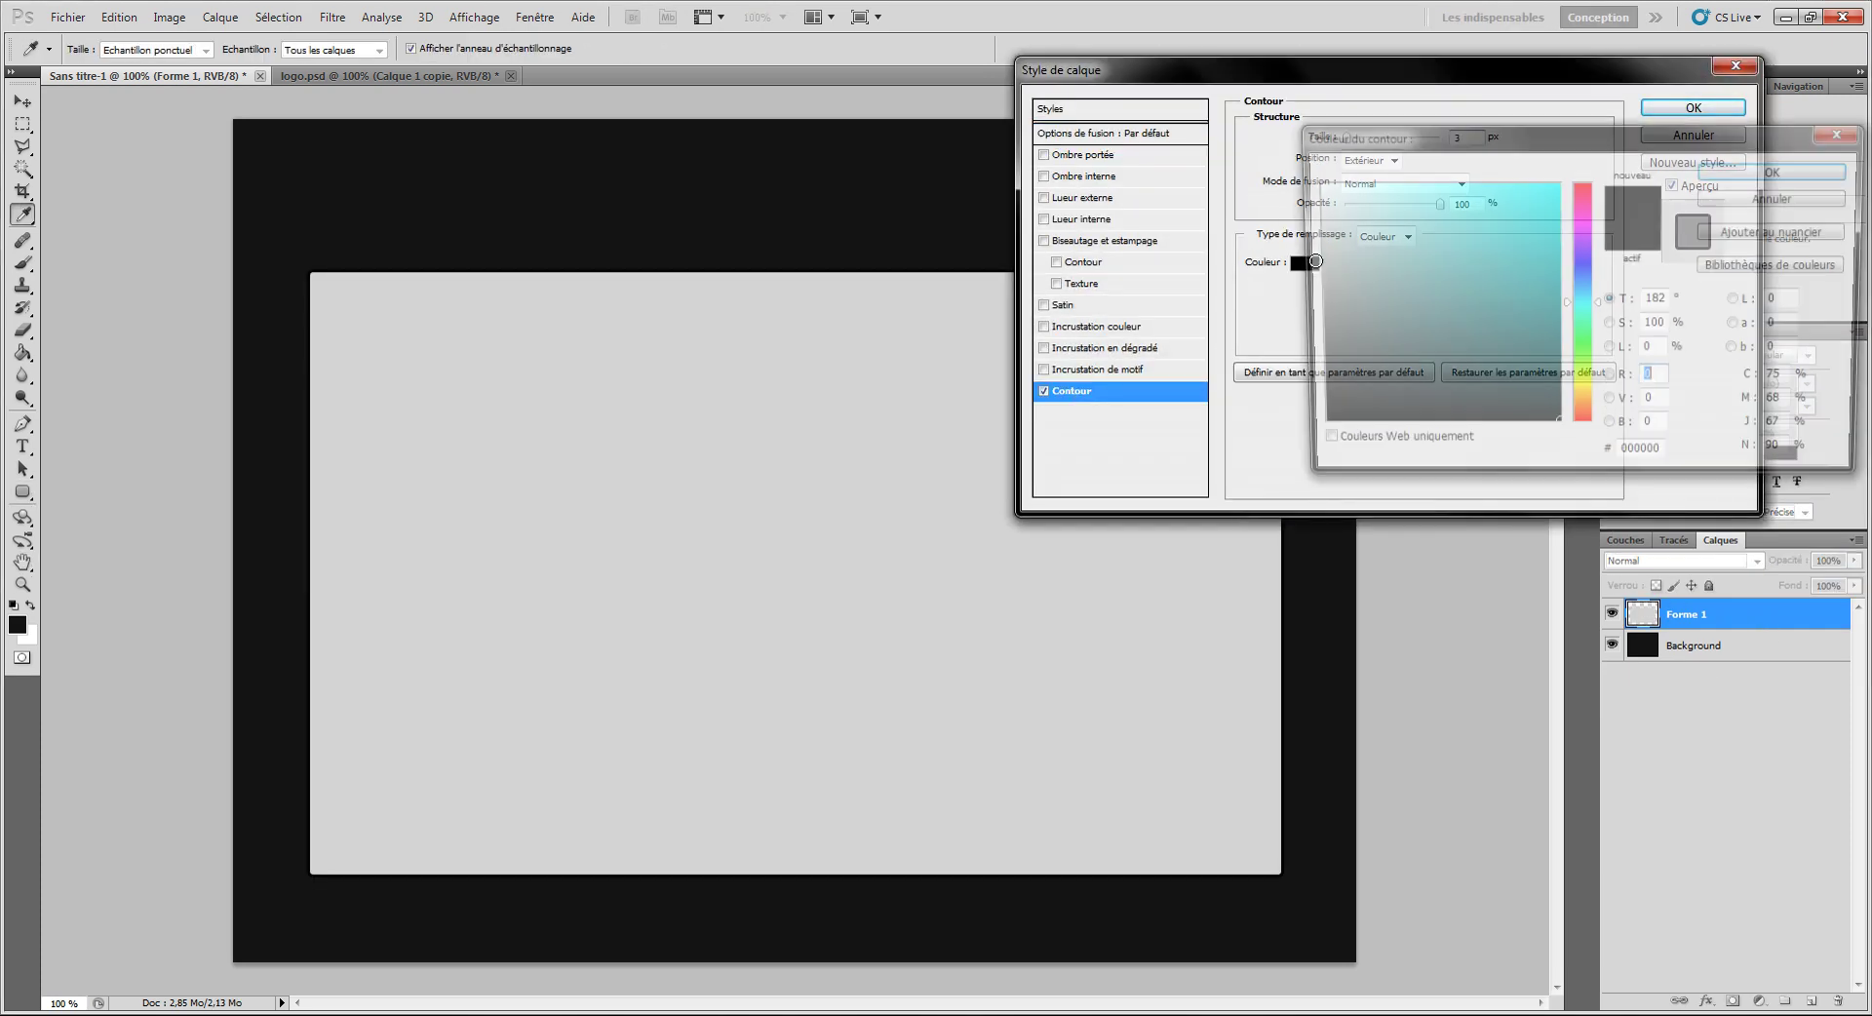
click(942, 366)
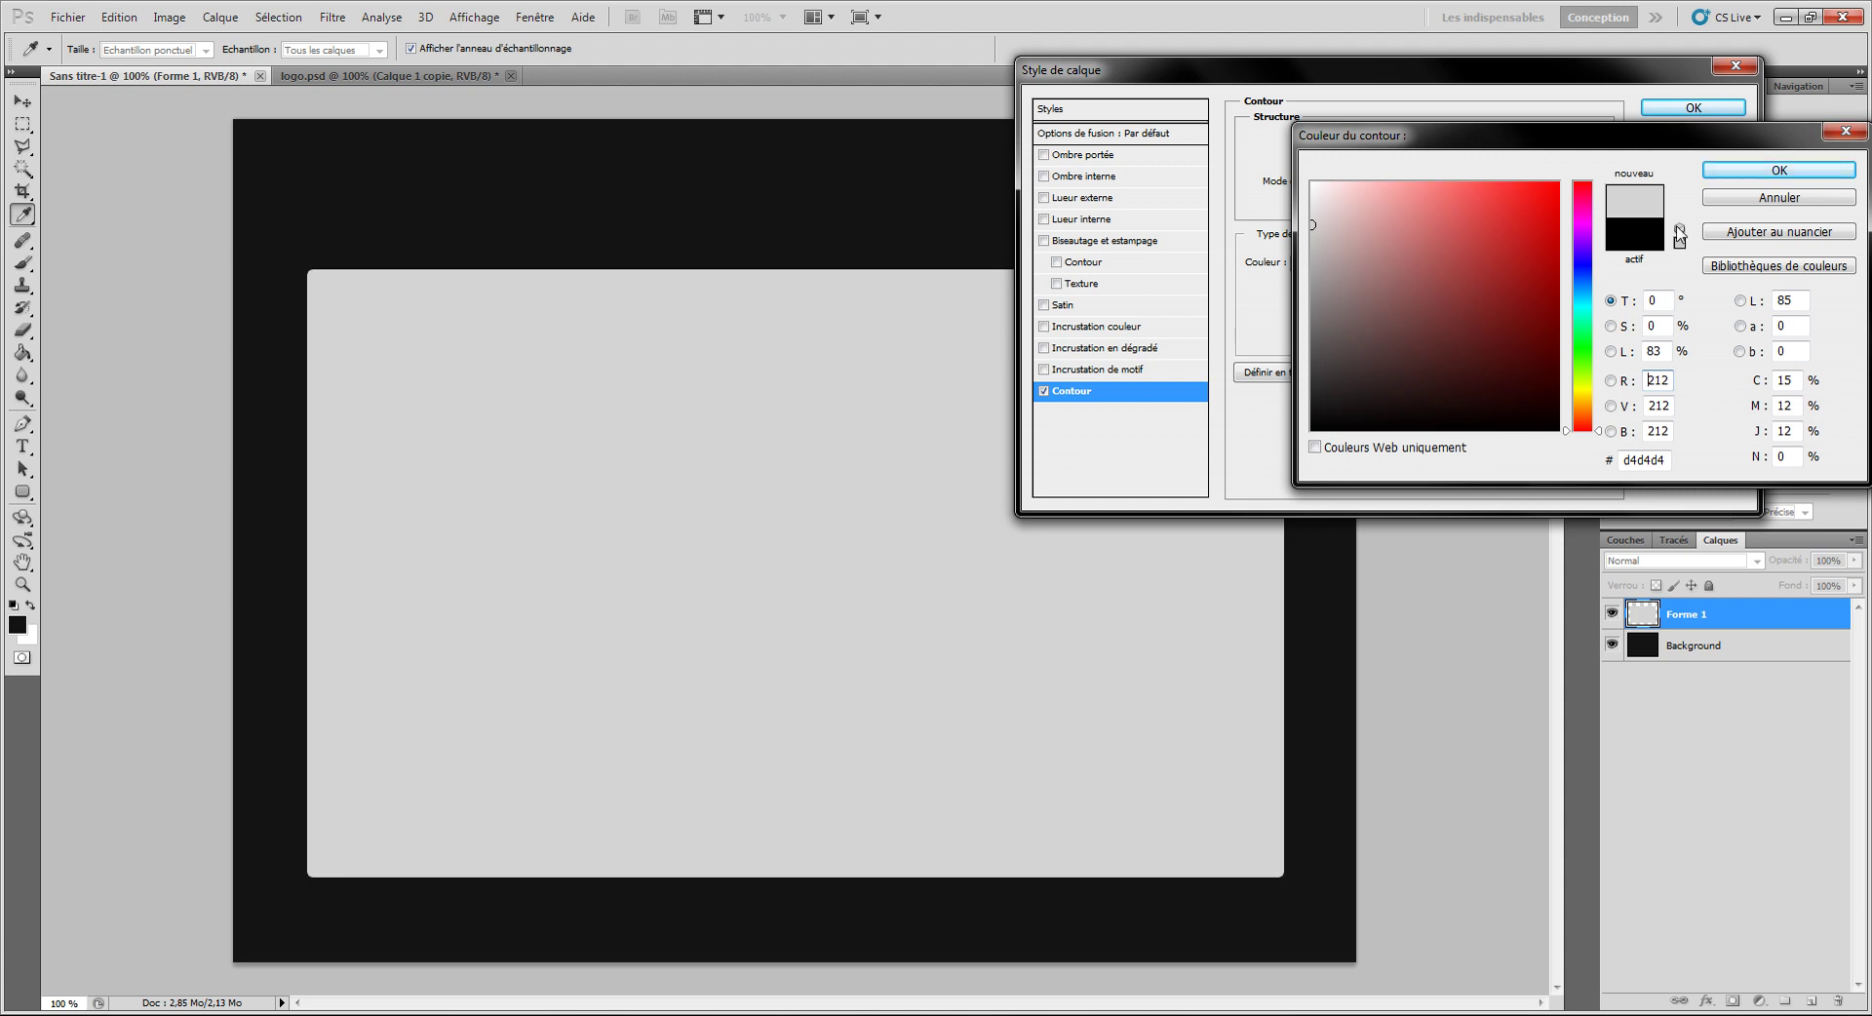
click(1753, 171)
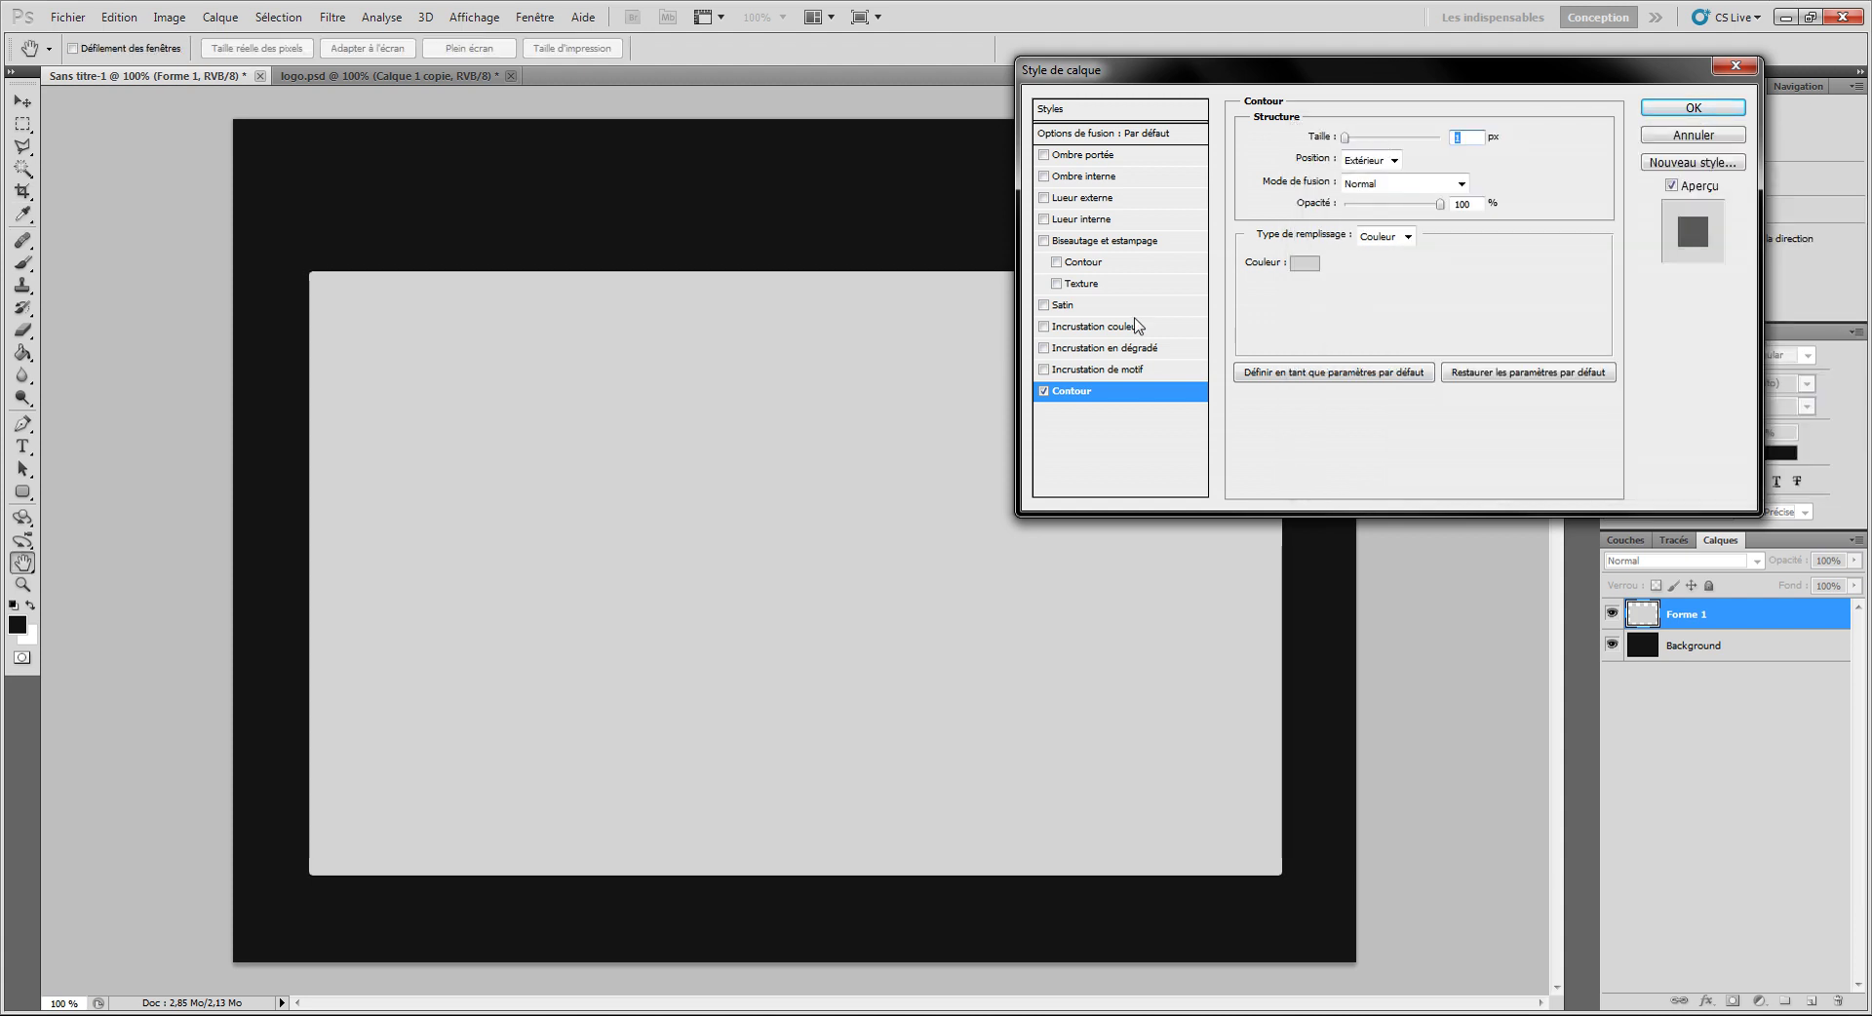
Step: Add a white inner glow with 100% choke and a reduced size
click(1107, 226)
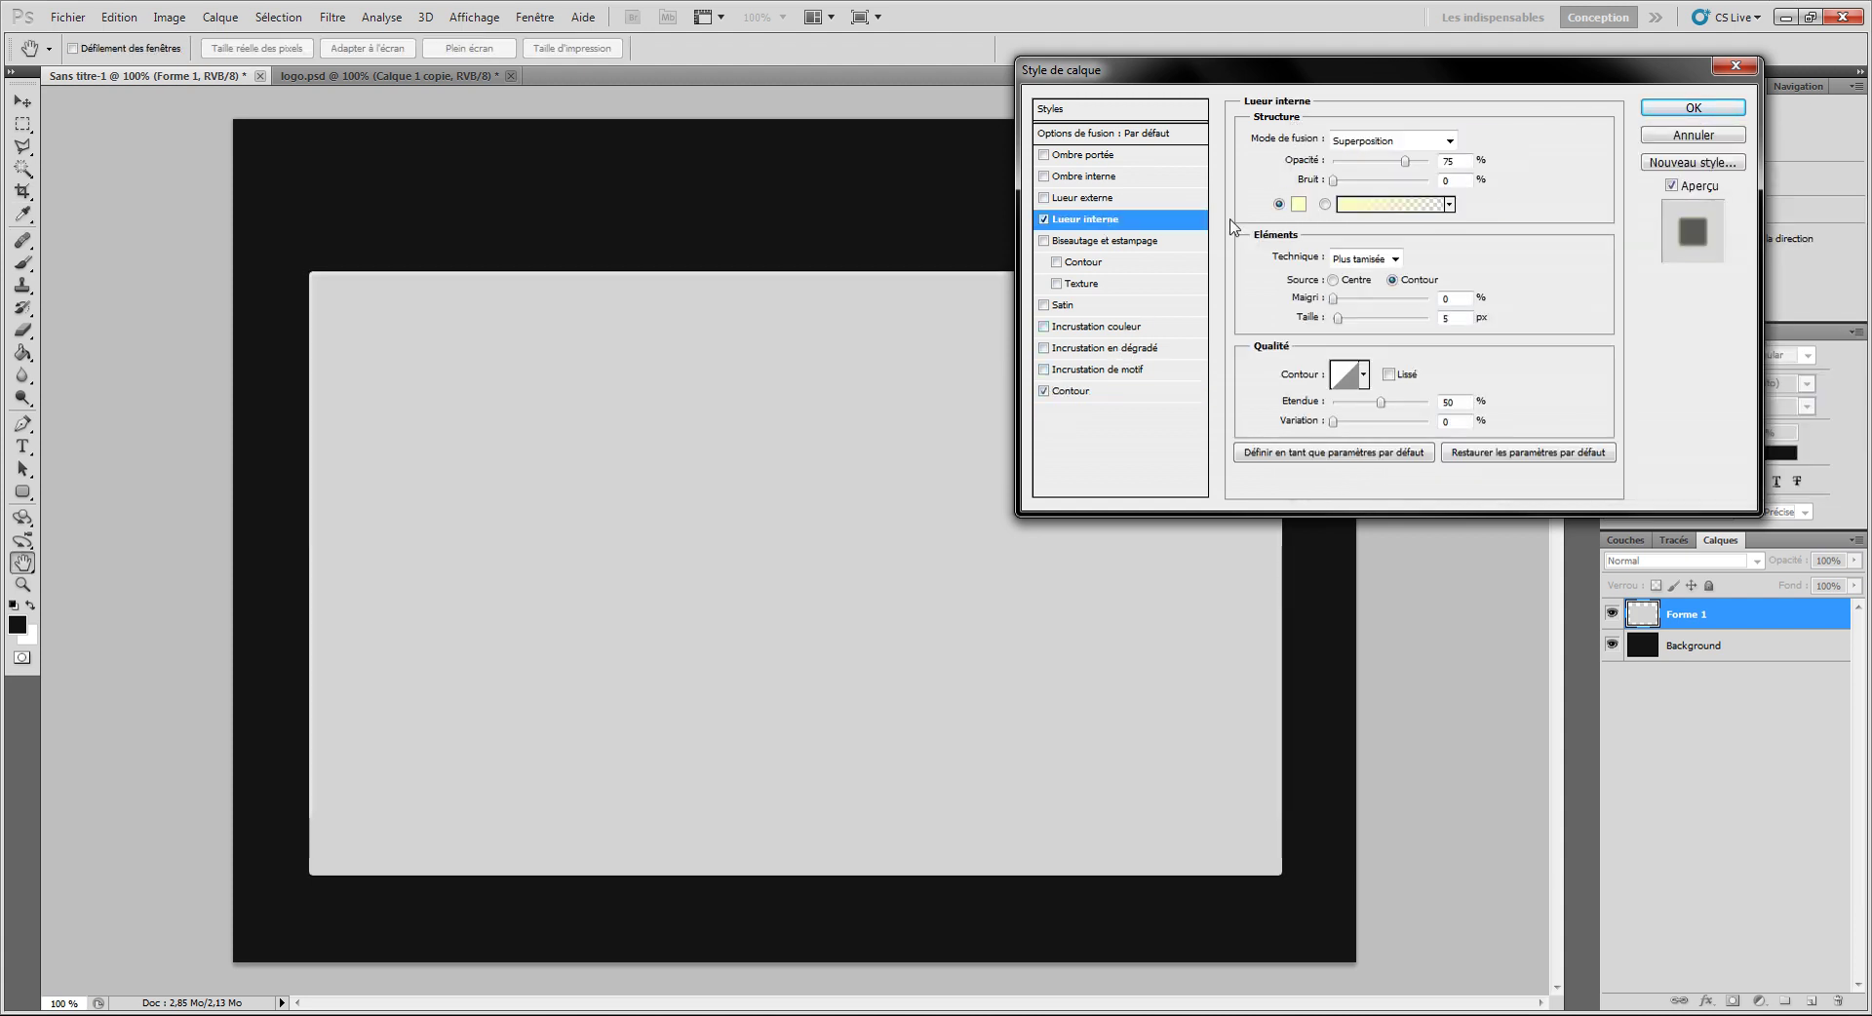
click(1306, 206)
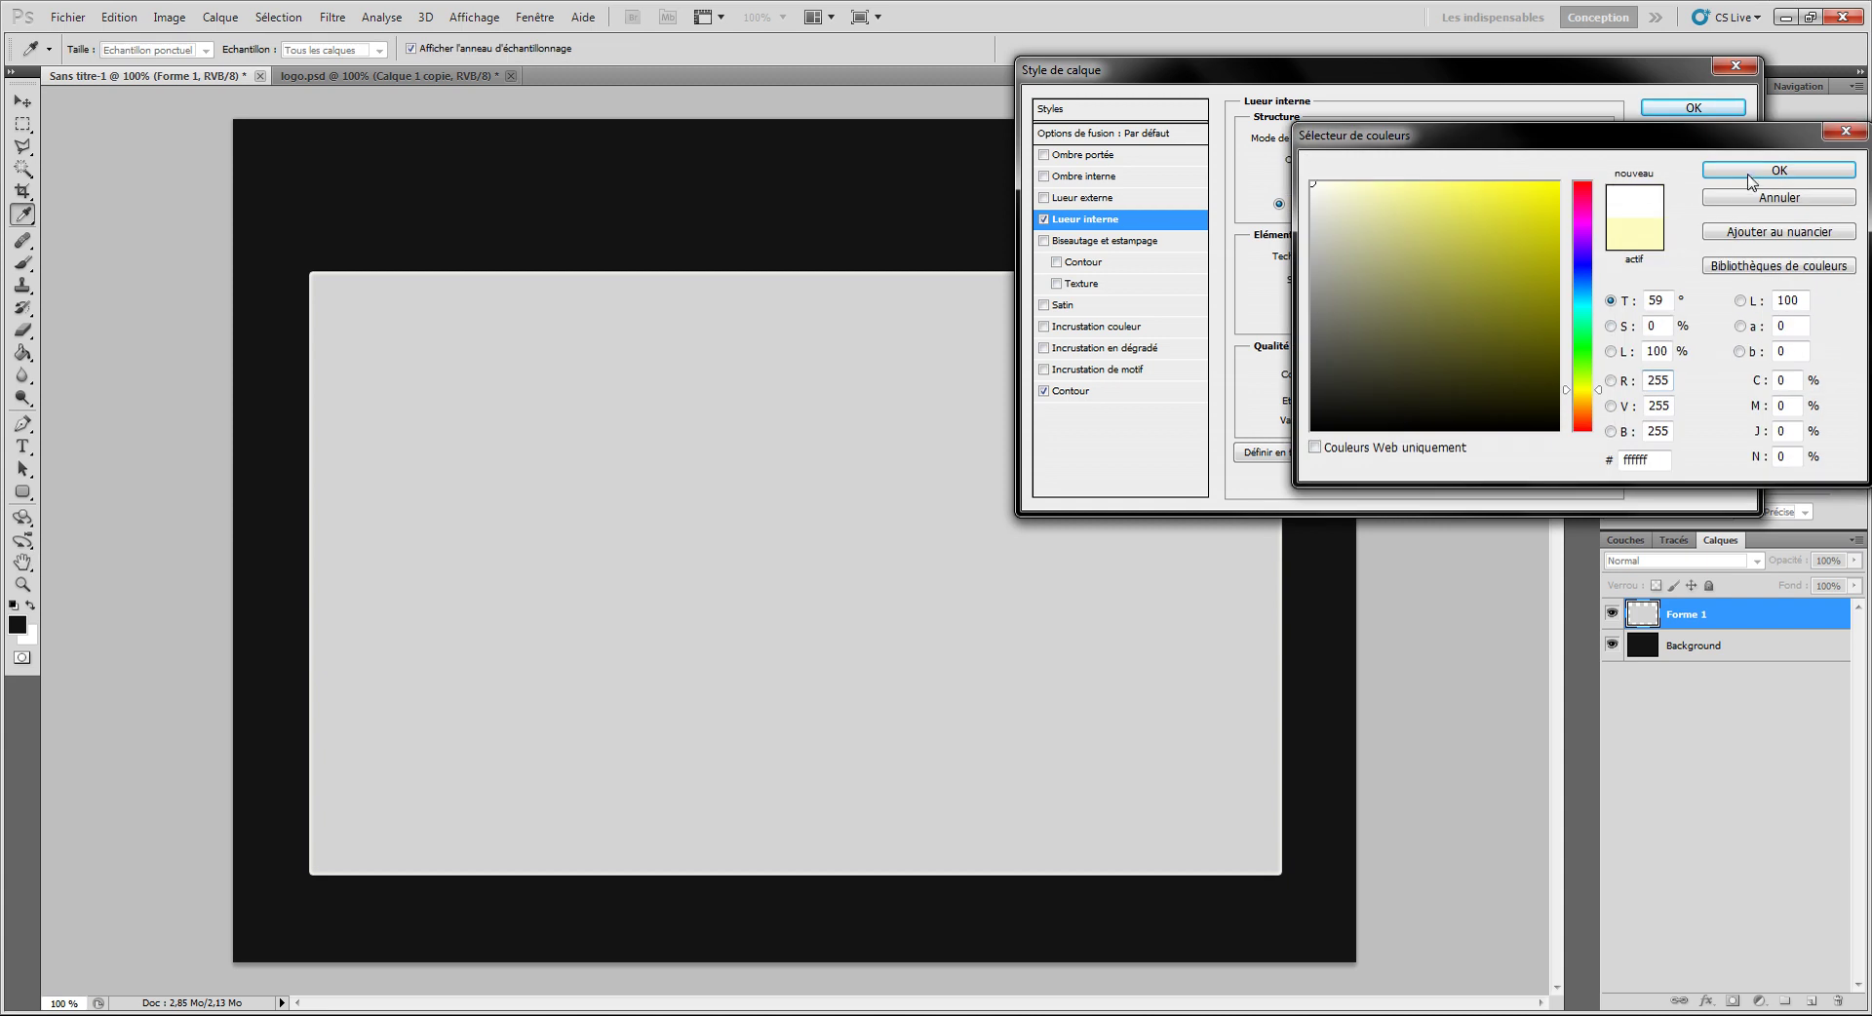
click(1745, 172)
drag(1334, 298, 1473, 305)
drag(1338, 318, 1334, 319)
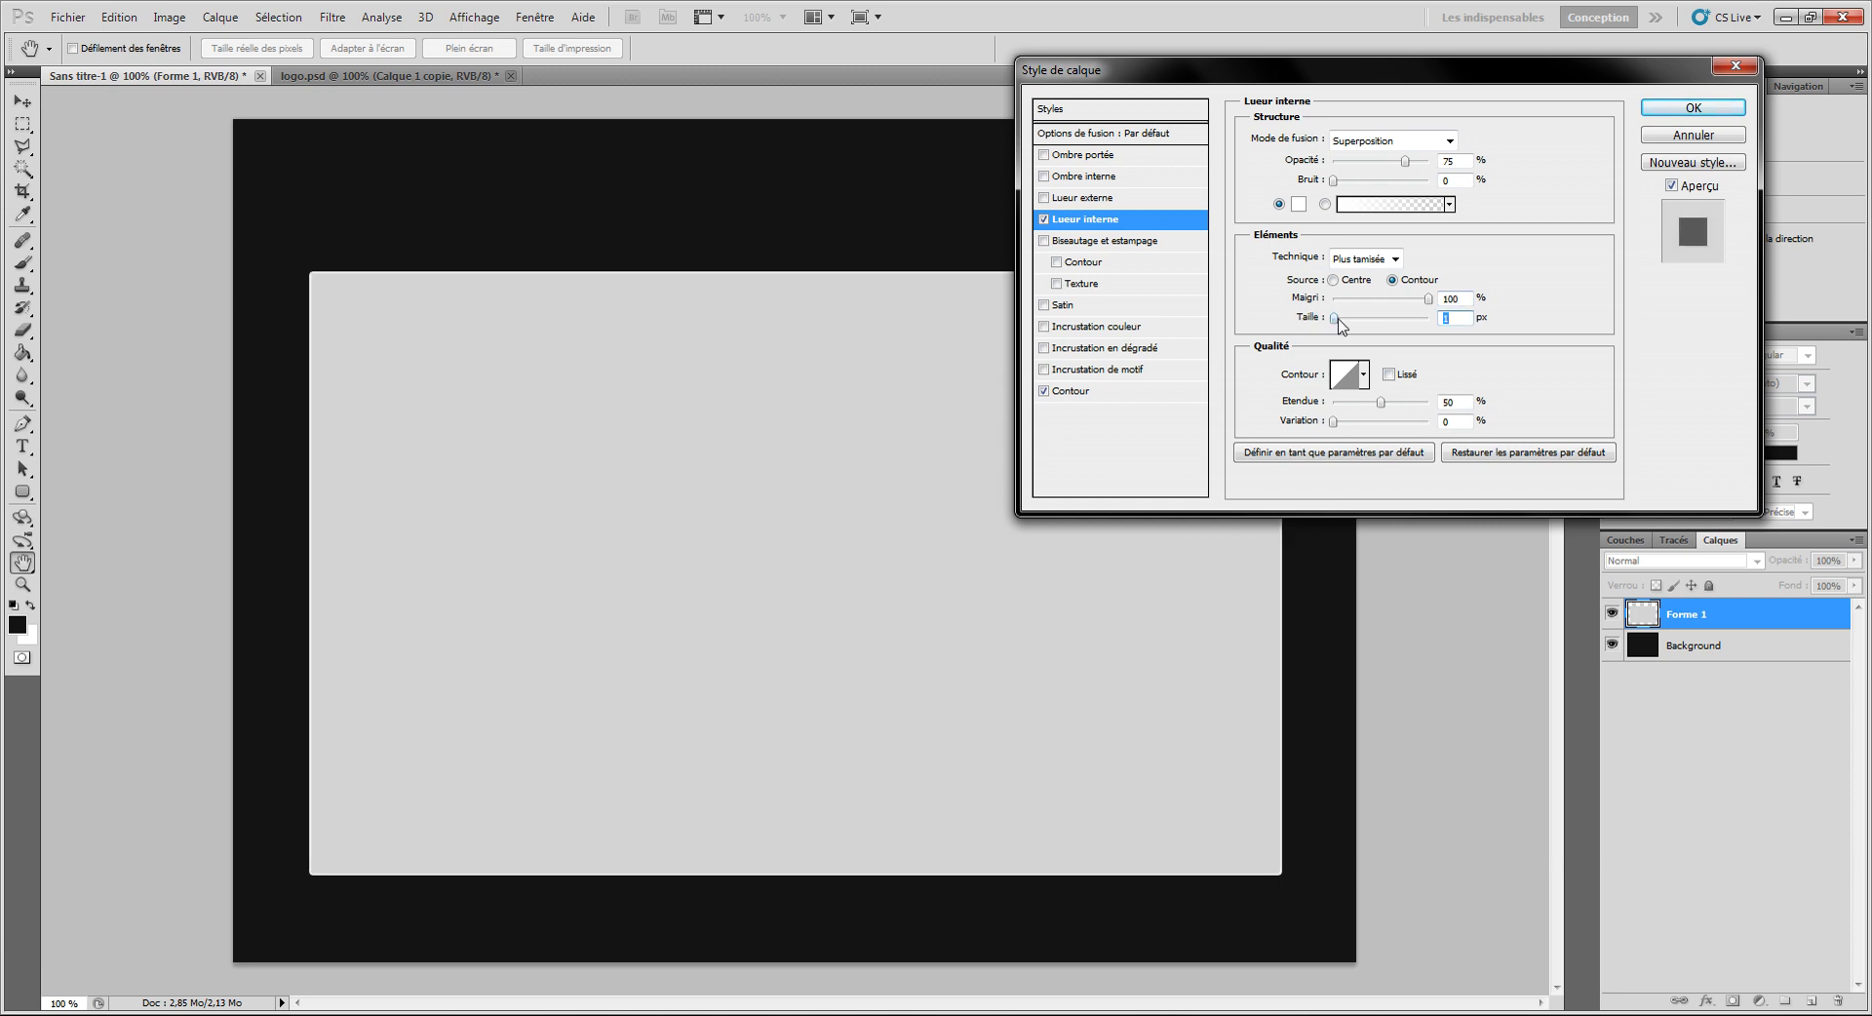
Step: Add a drop shadow with 0 px distance and size 10, and apply the effects
click(1118, 158)
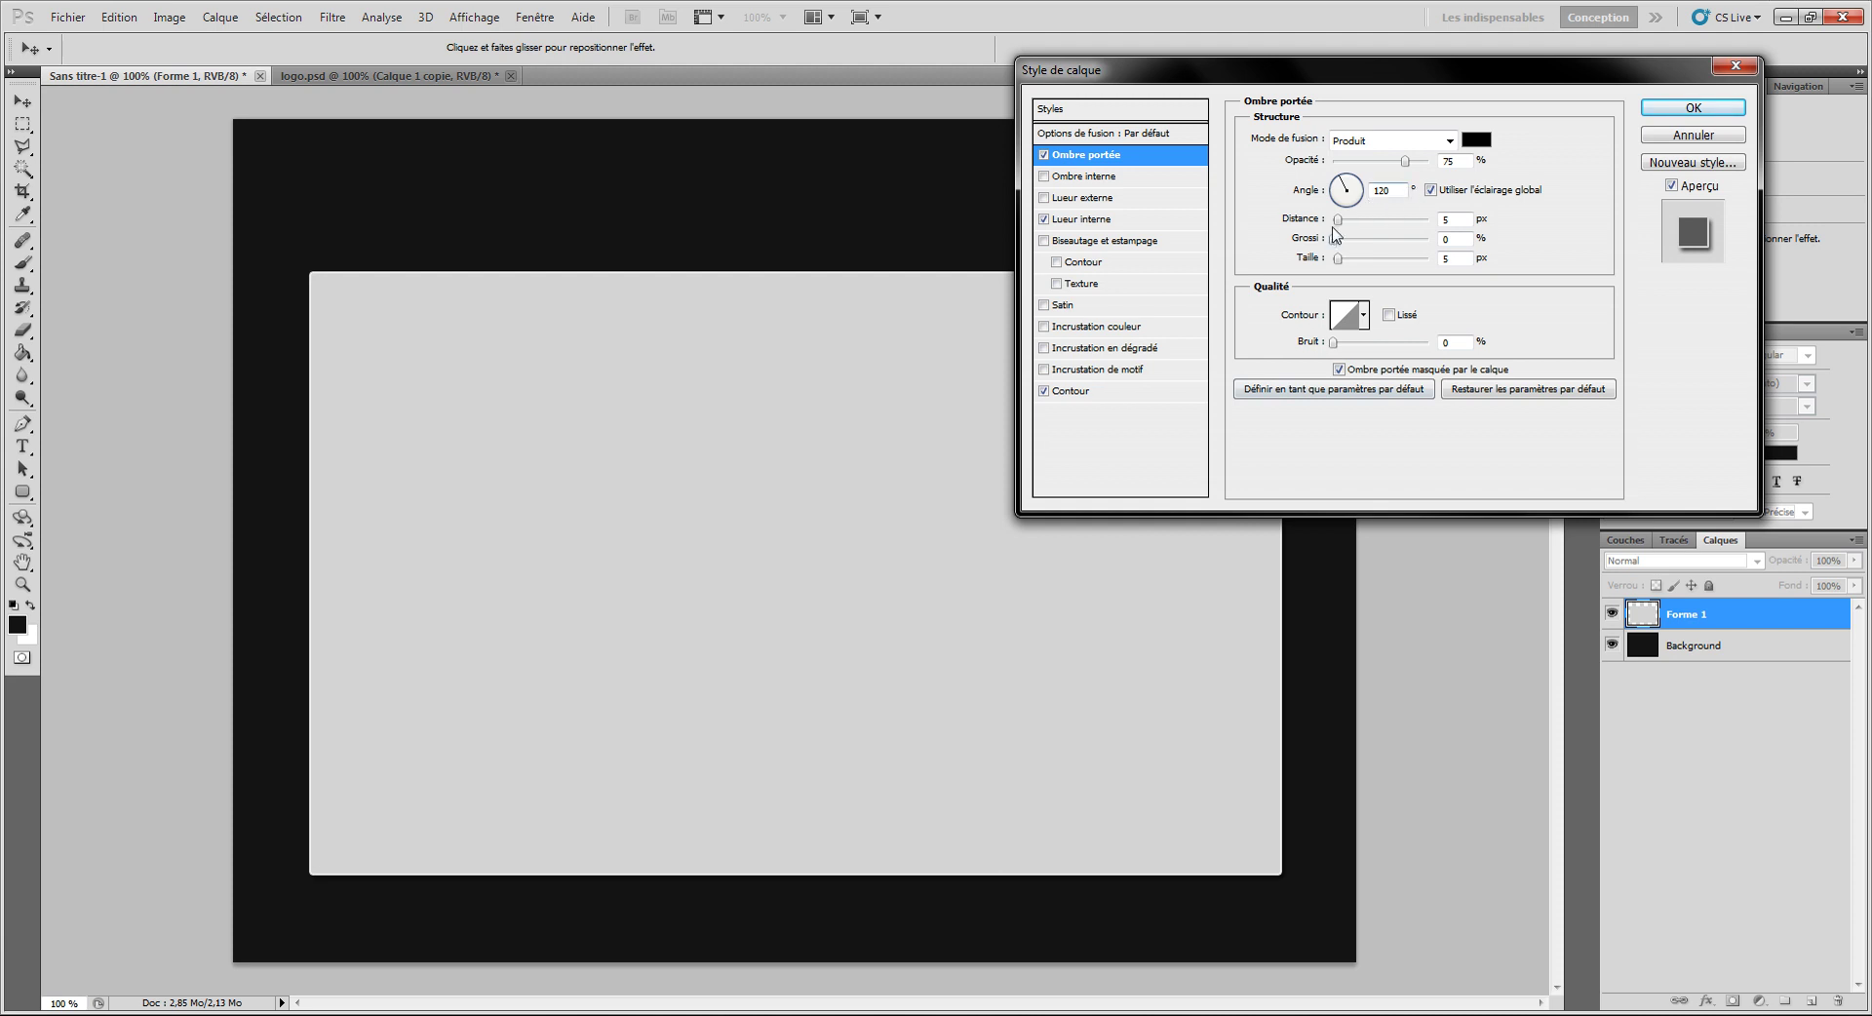
drag(1340, 228, 1347, 266)
click(1677, 110)
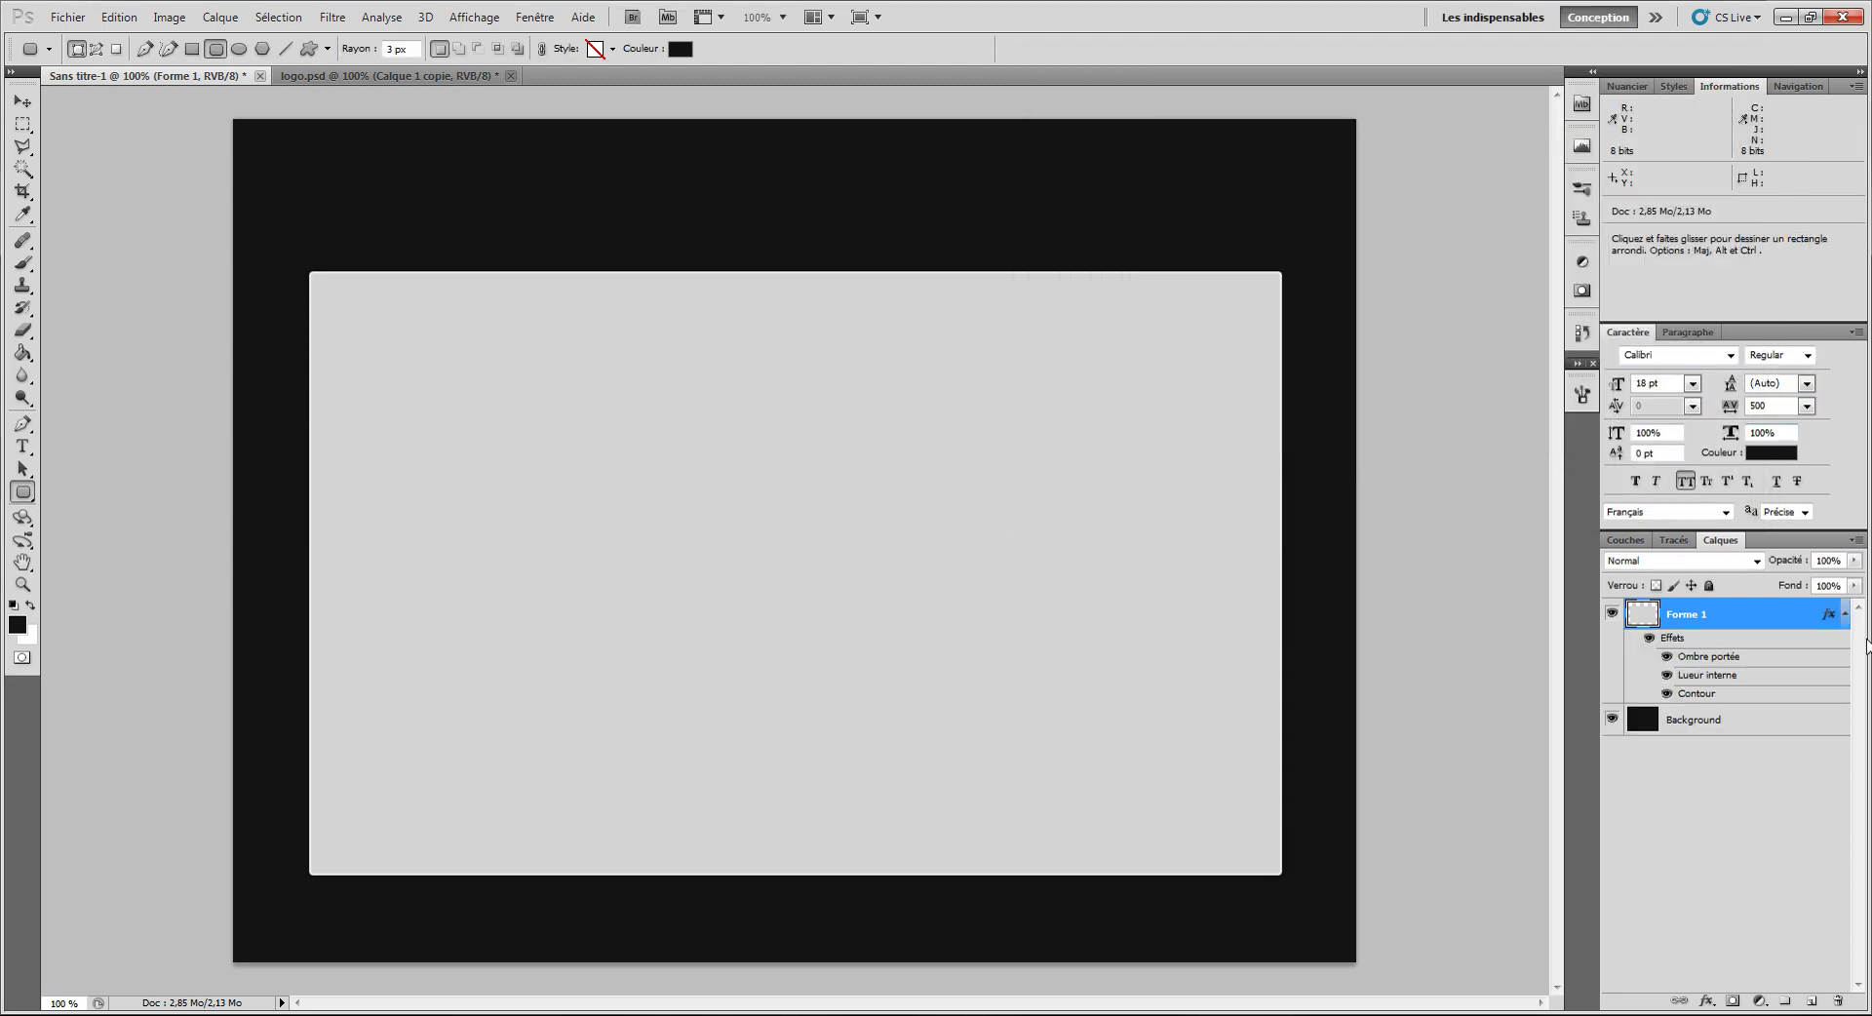
Step: Toggle the rectangle's effects on and off to compare, then collapse the effects list
click(1650, 638)
click(1650, 638)
click(1650, 637)
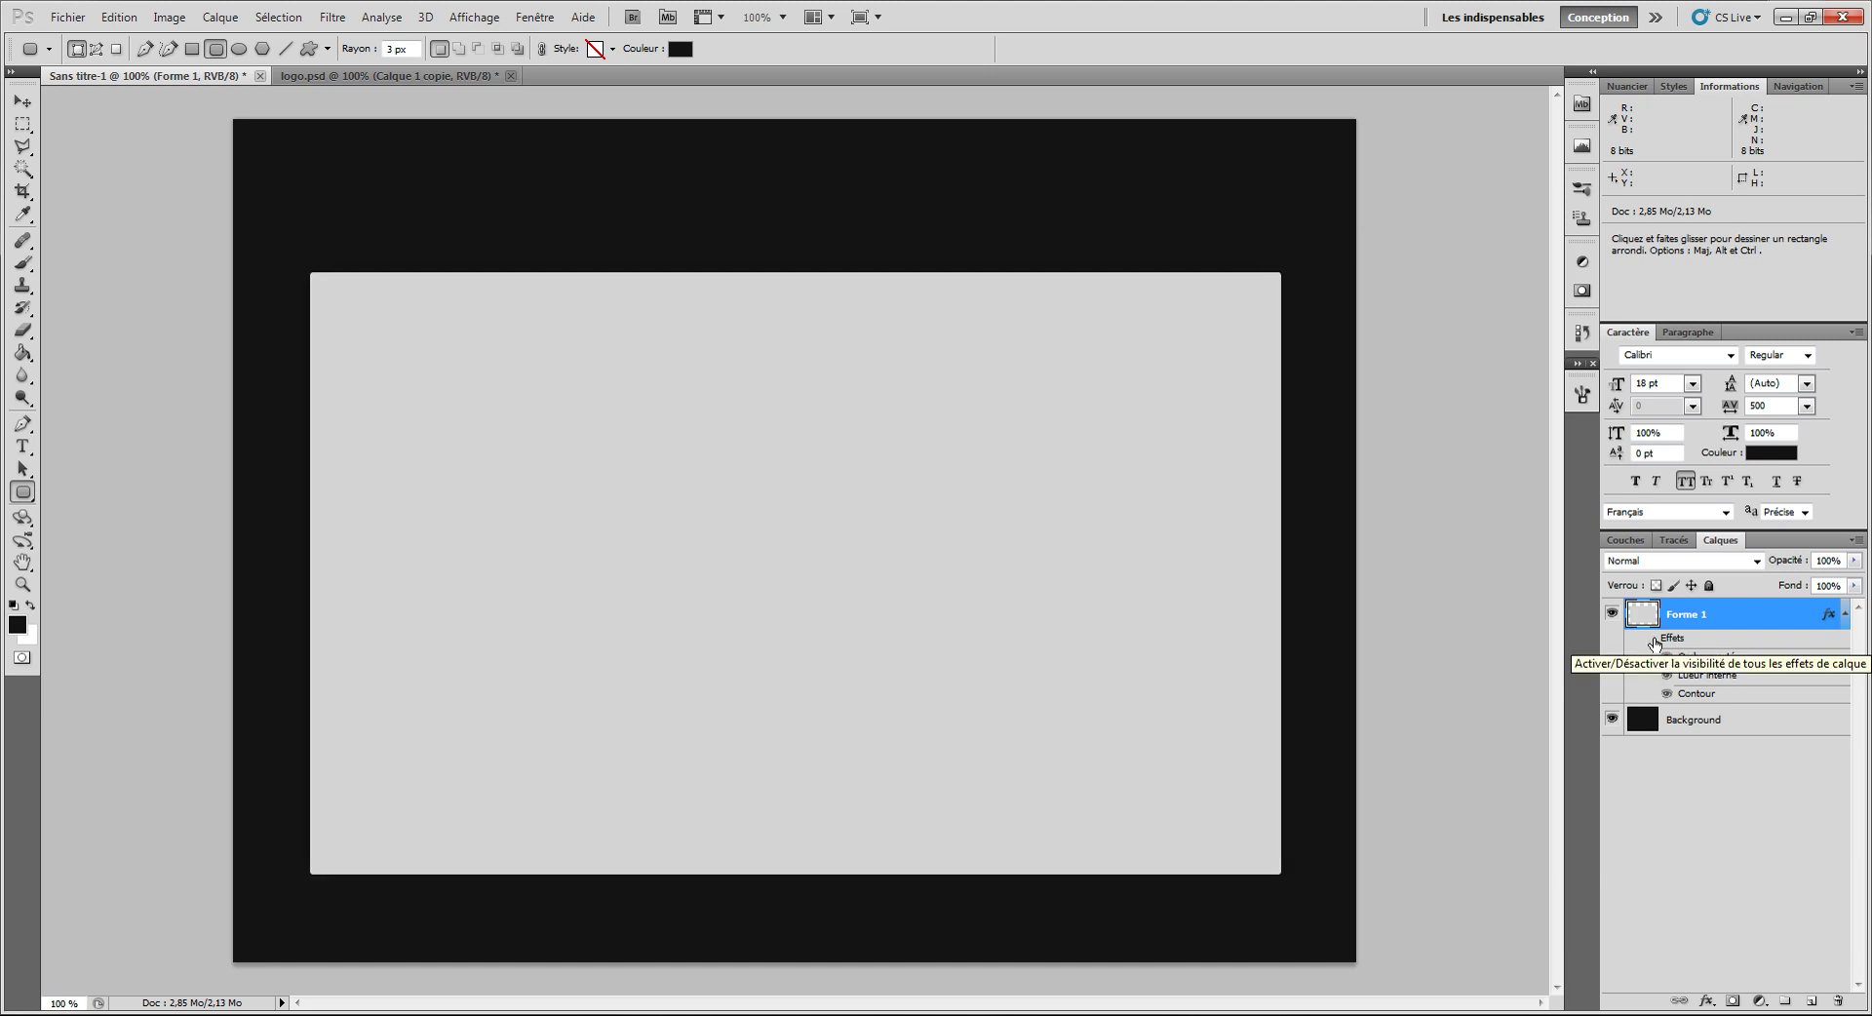
click(1652, 640)
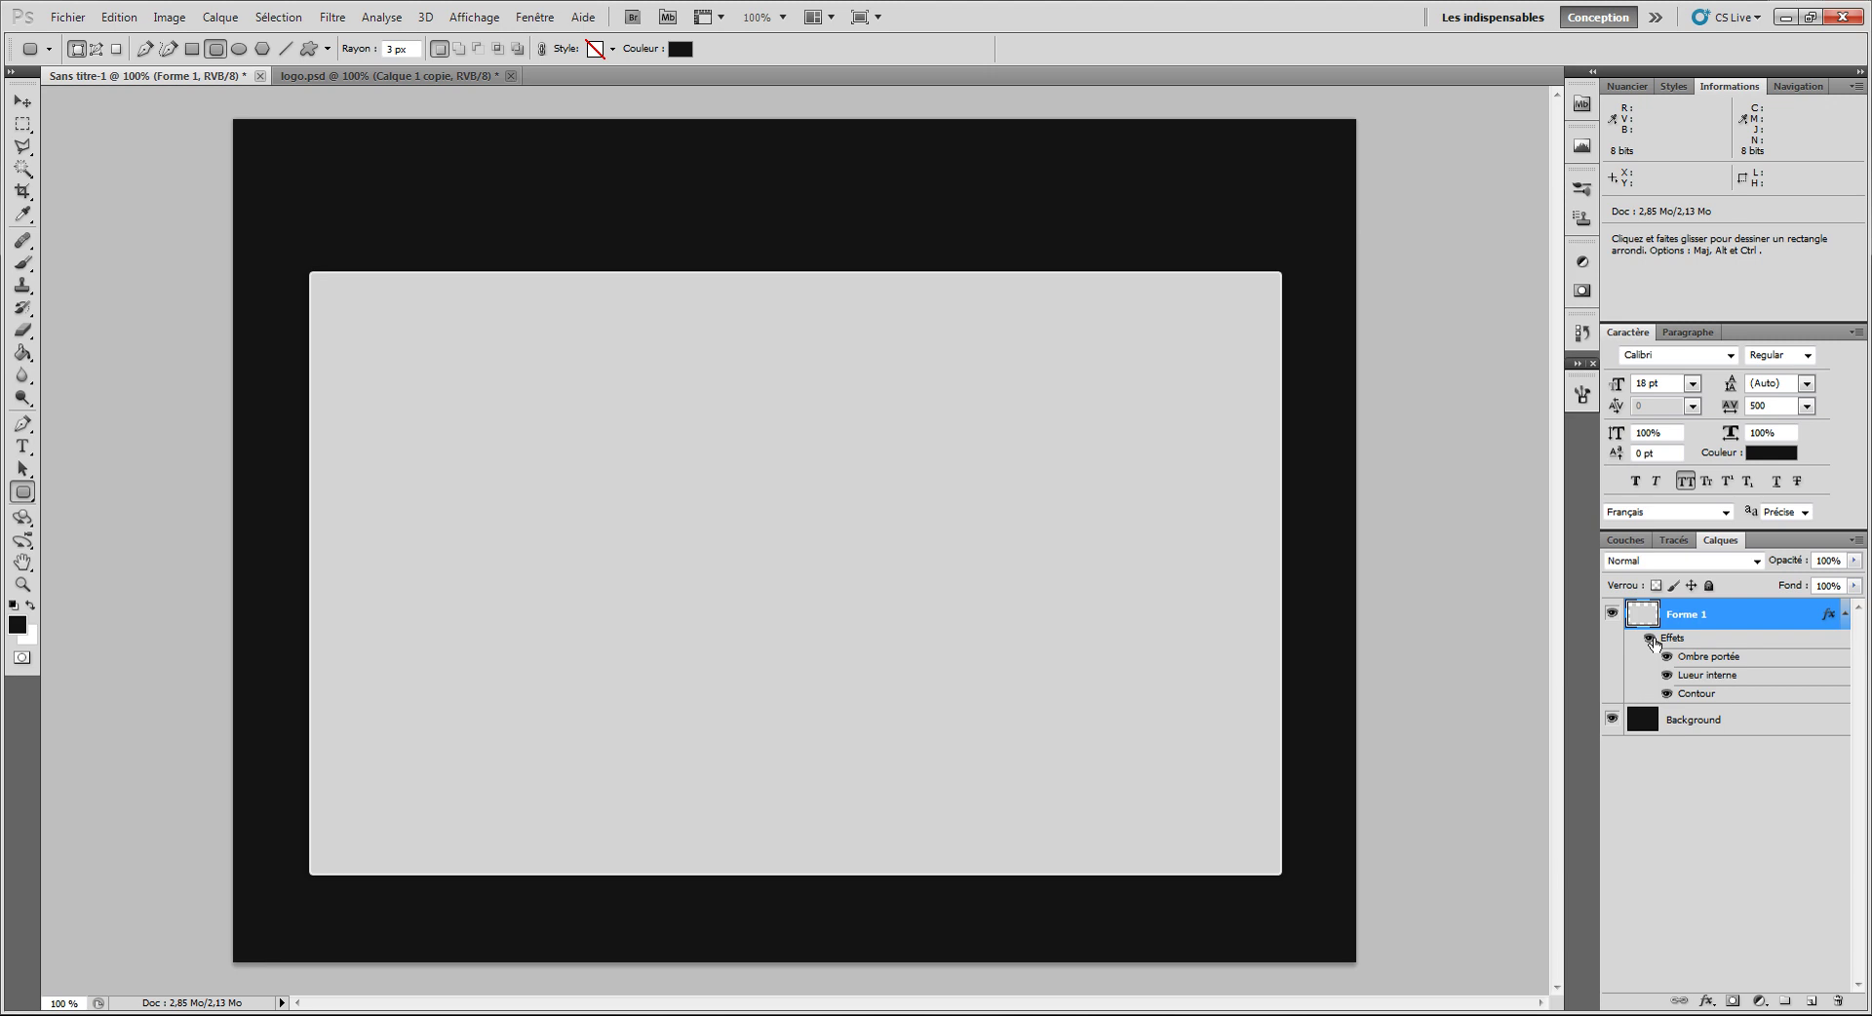
click(1844, 609)
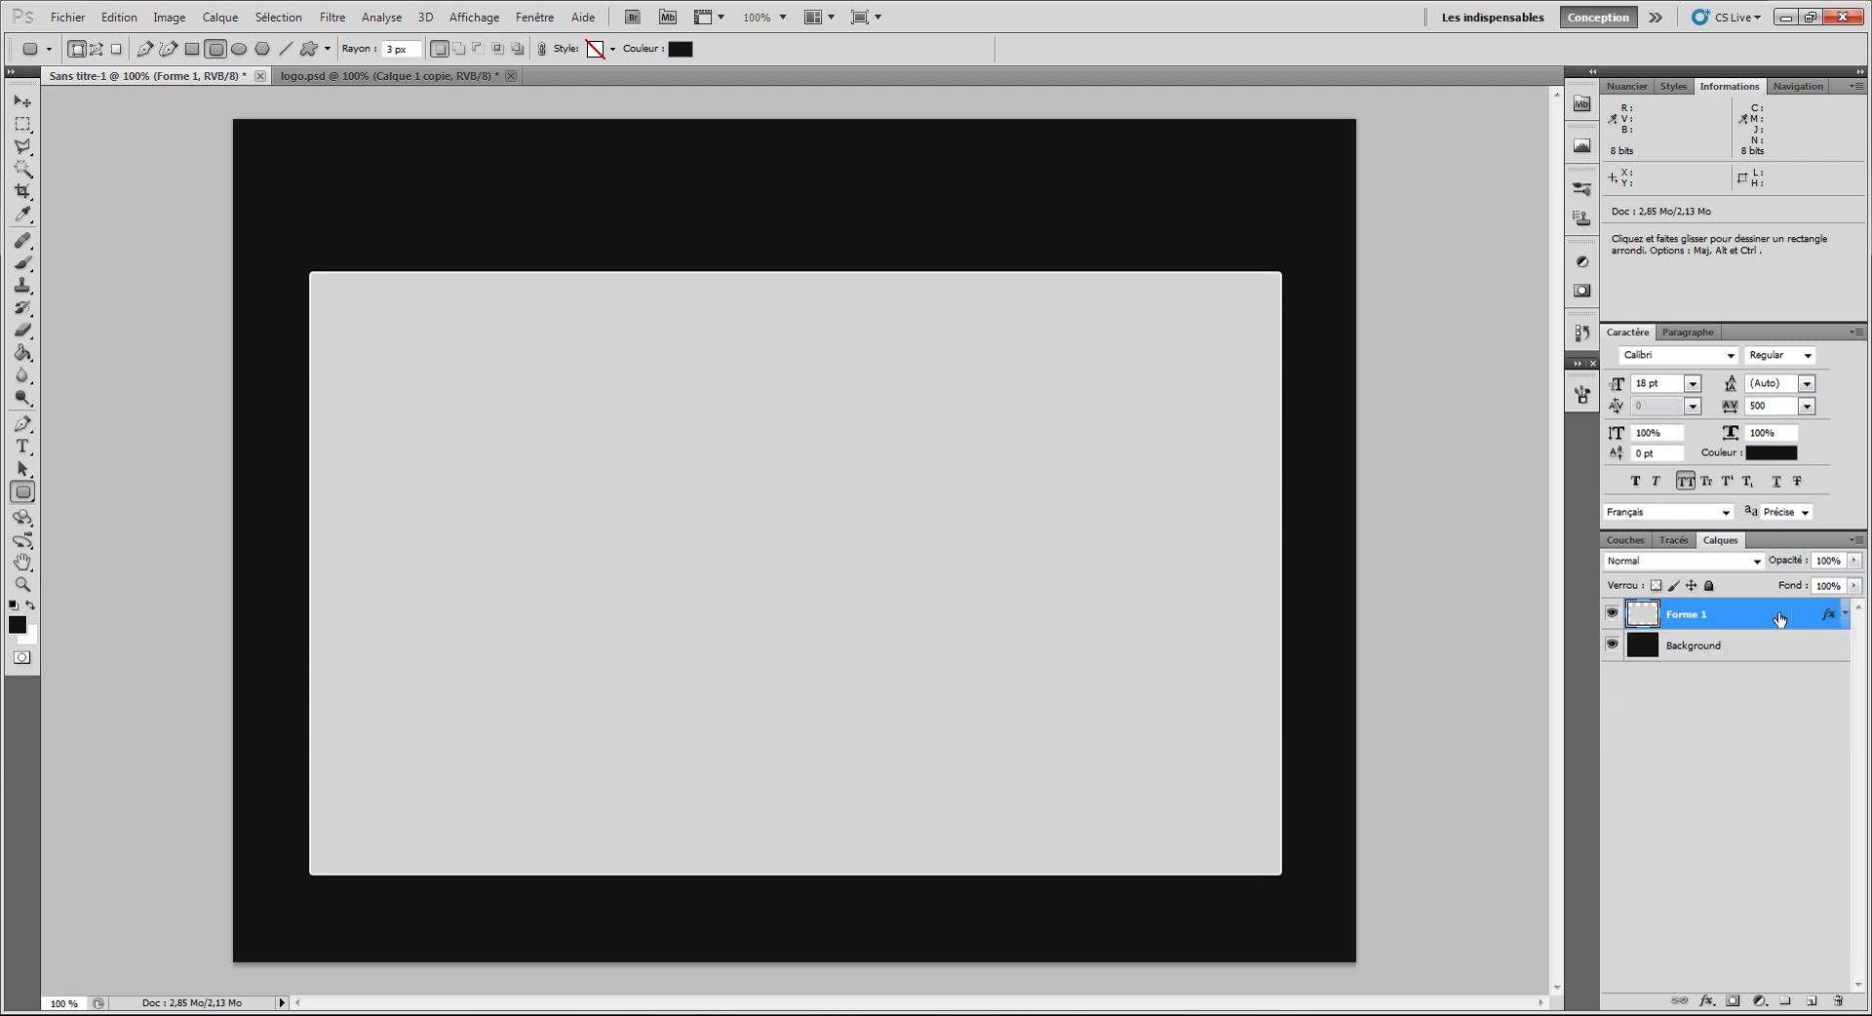
Step: Rename the Forme 1 layer to 'container'
double_click(1699, 617)
text(container)
key(Return)
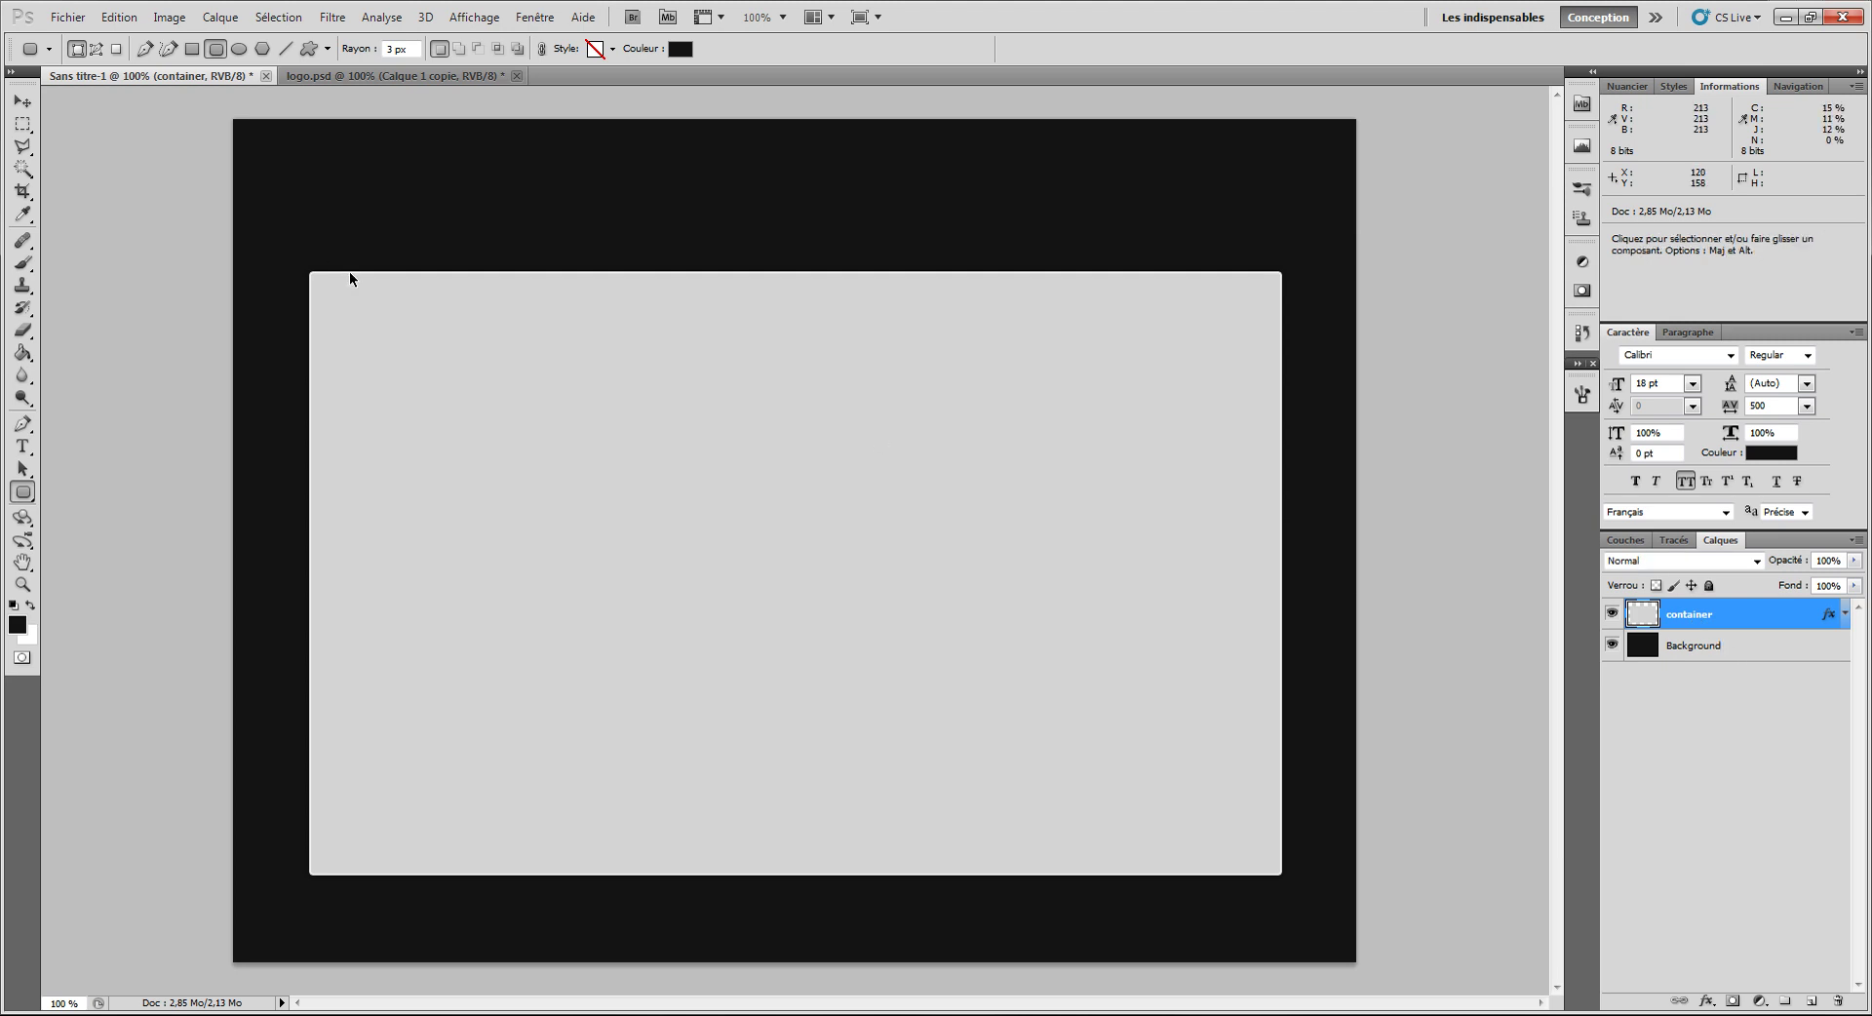
Step: Show rulers, try a vertical guide at the container's left edge, remove it, and select all then deselect
key(ctrl+r)
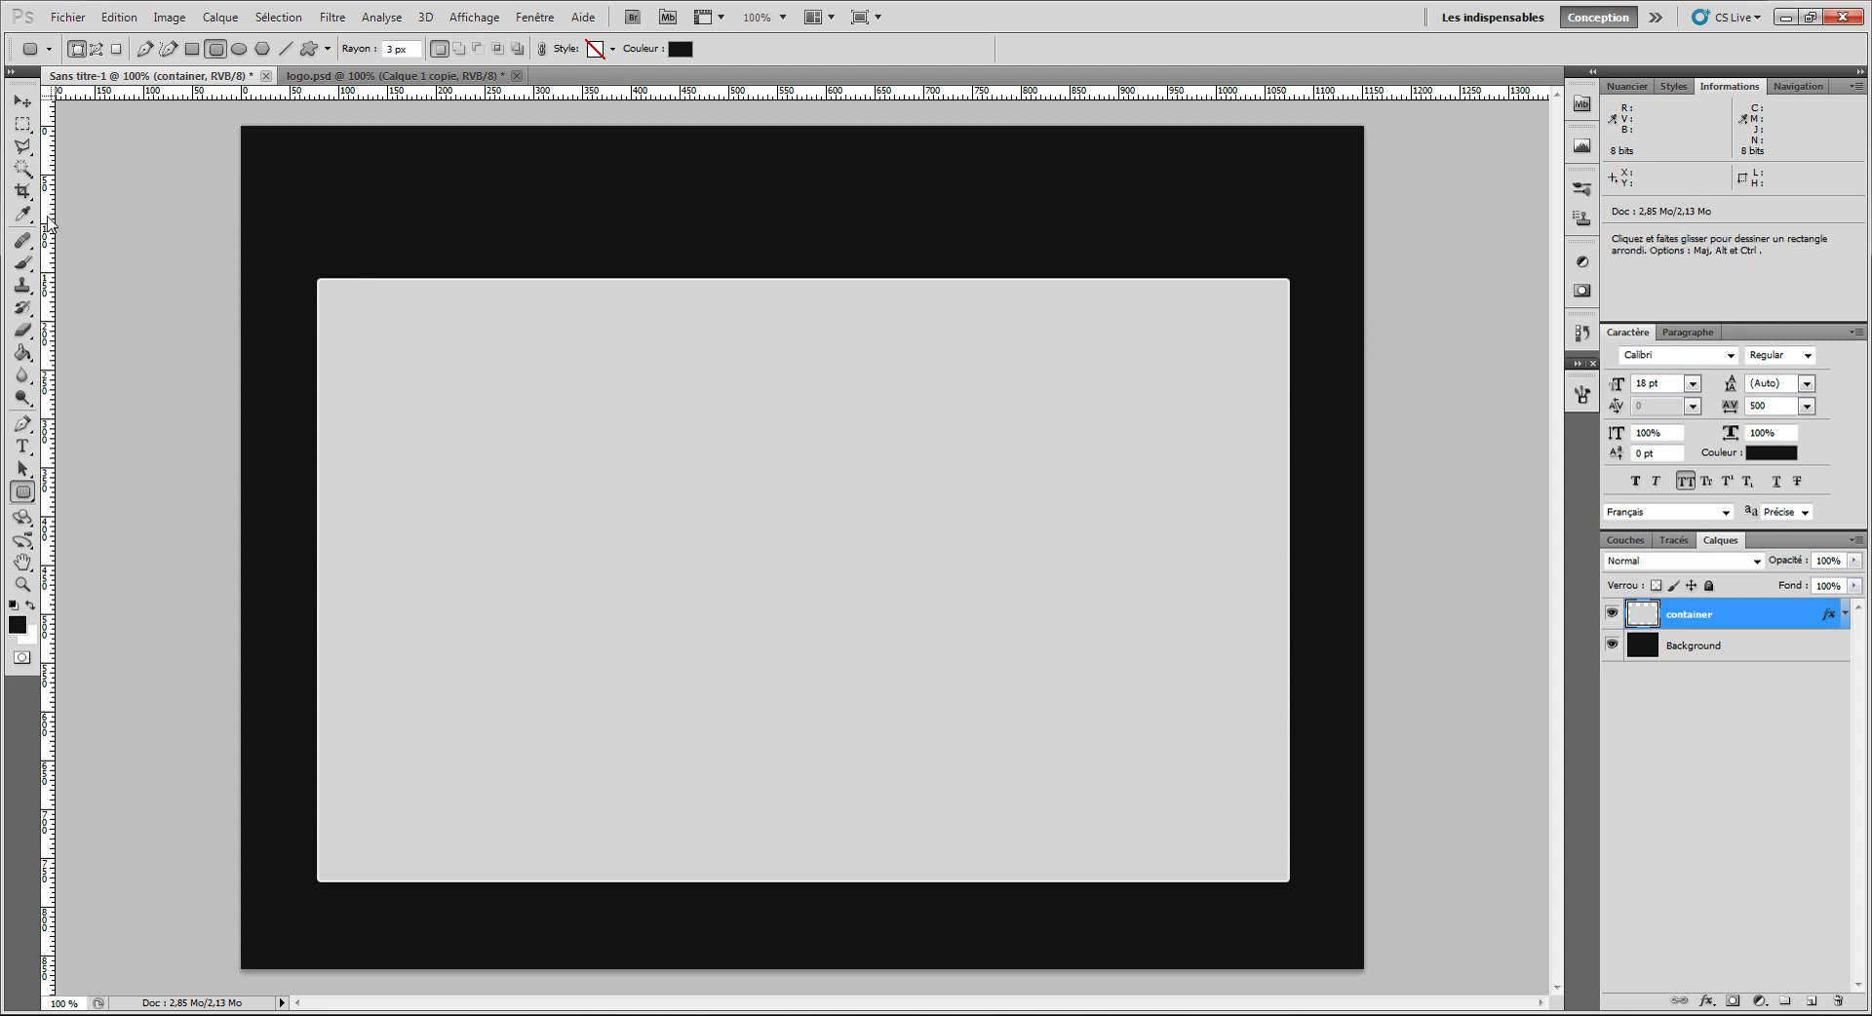
drag(39, 287, 315, 348)
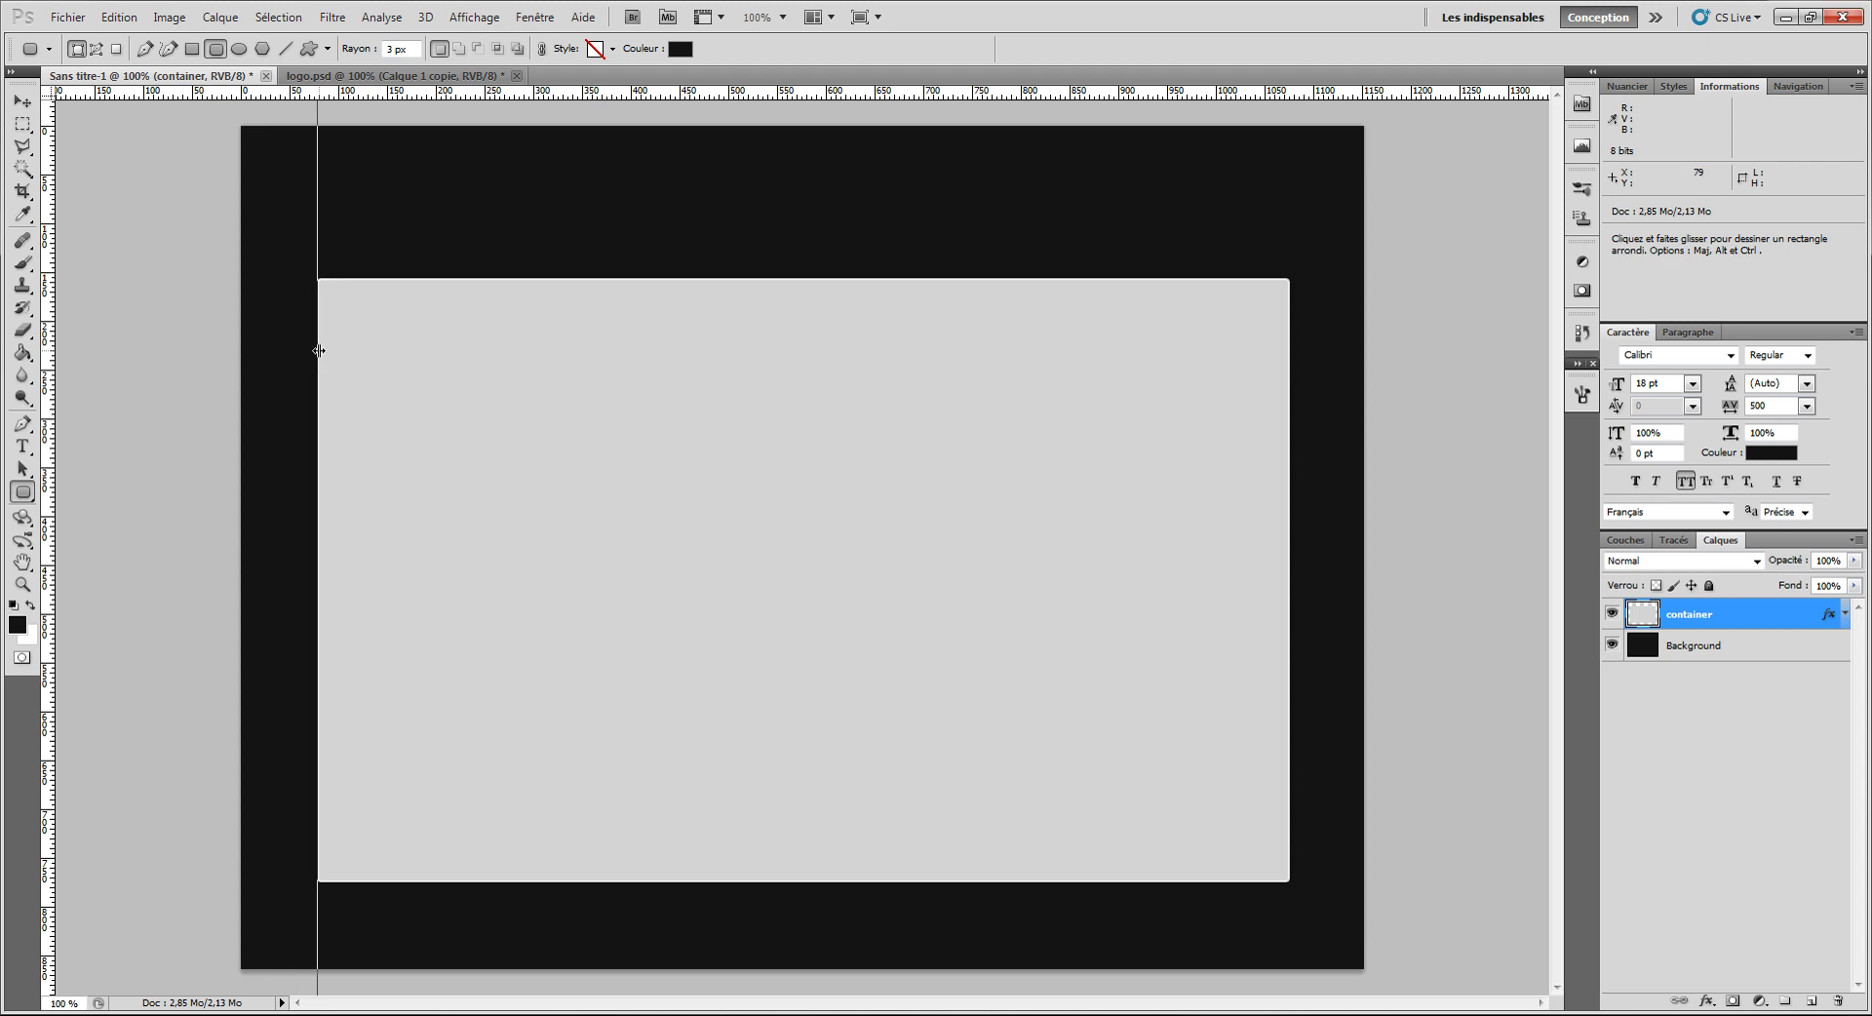
drag(319, 351, 49, 328)
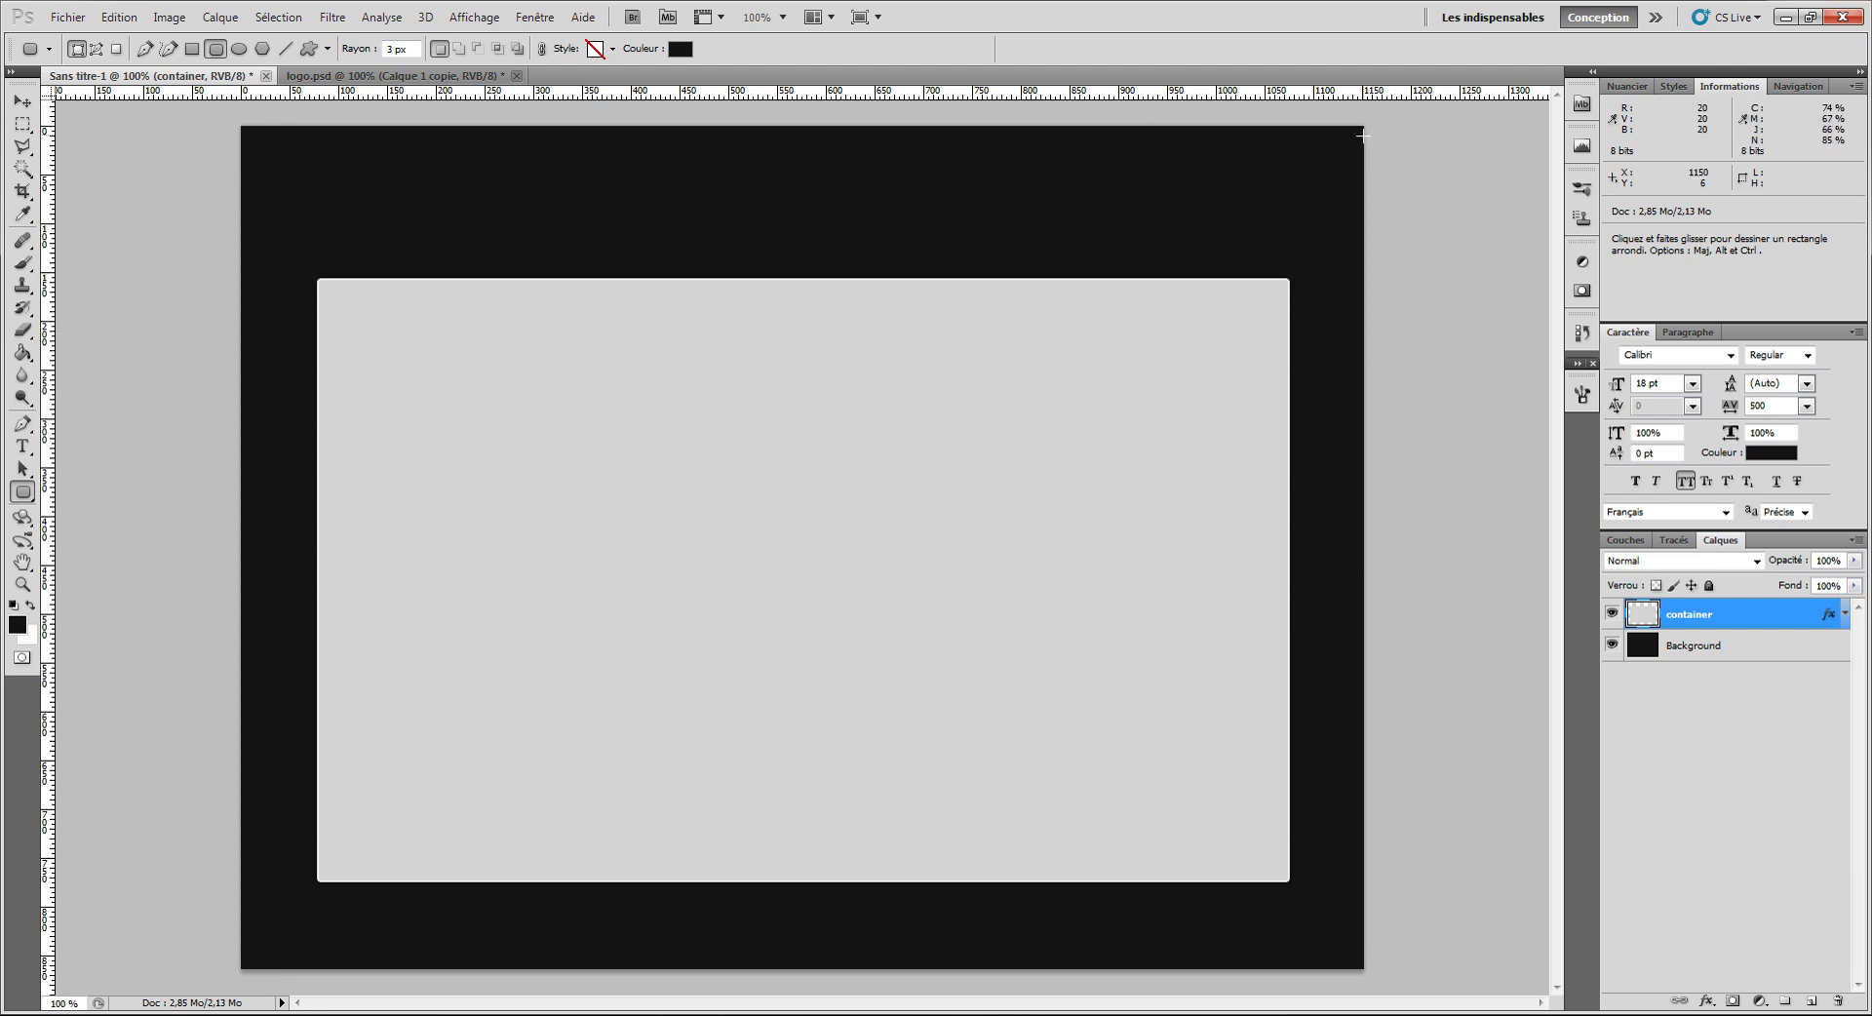
key(ctrl+a)
key(ctrl+d)
Step: Use Windows Calculator to get 1152 − 800 = 352 and 352 / 2 = 176, then close it
key(super)
text(caluc)
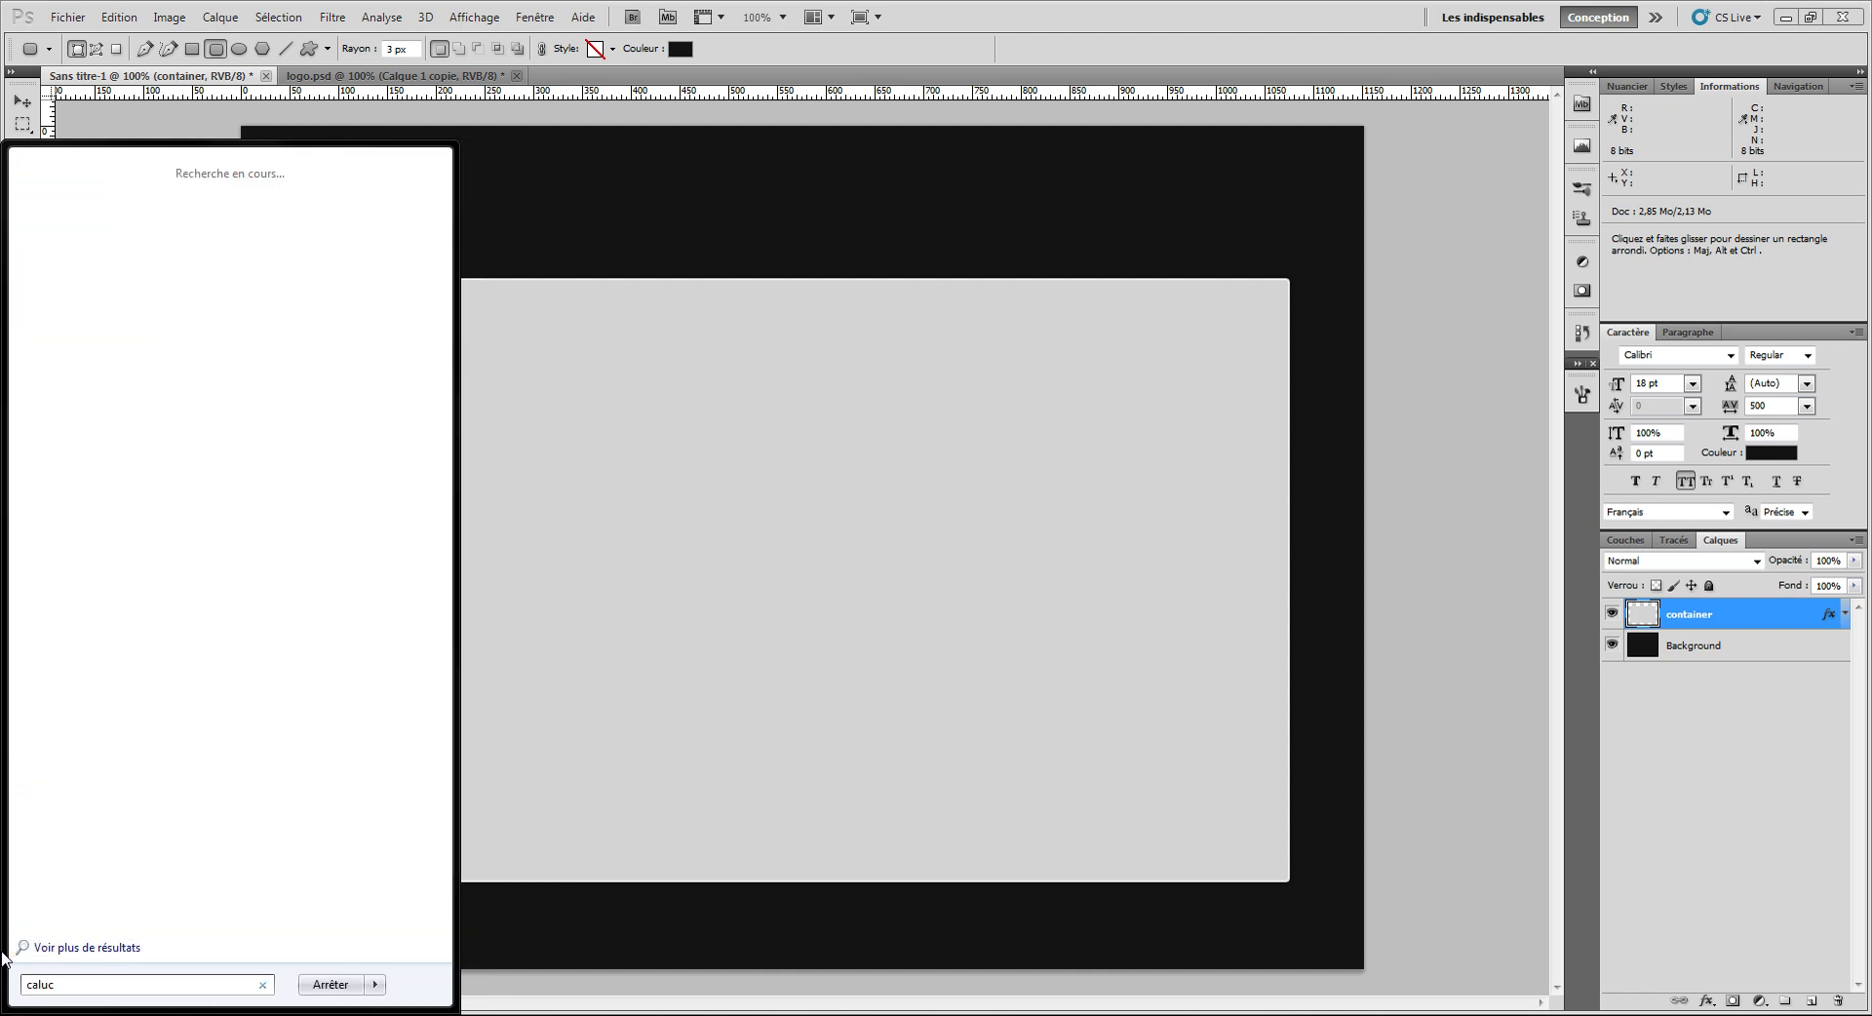
key(BackSpace)
key(BackSpace)
text(cu)
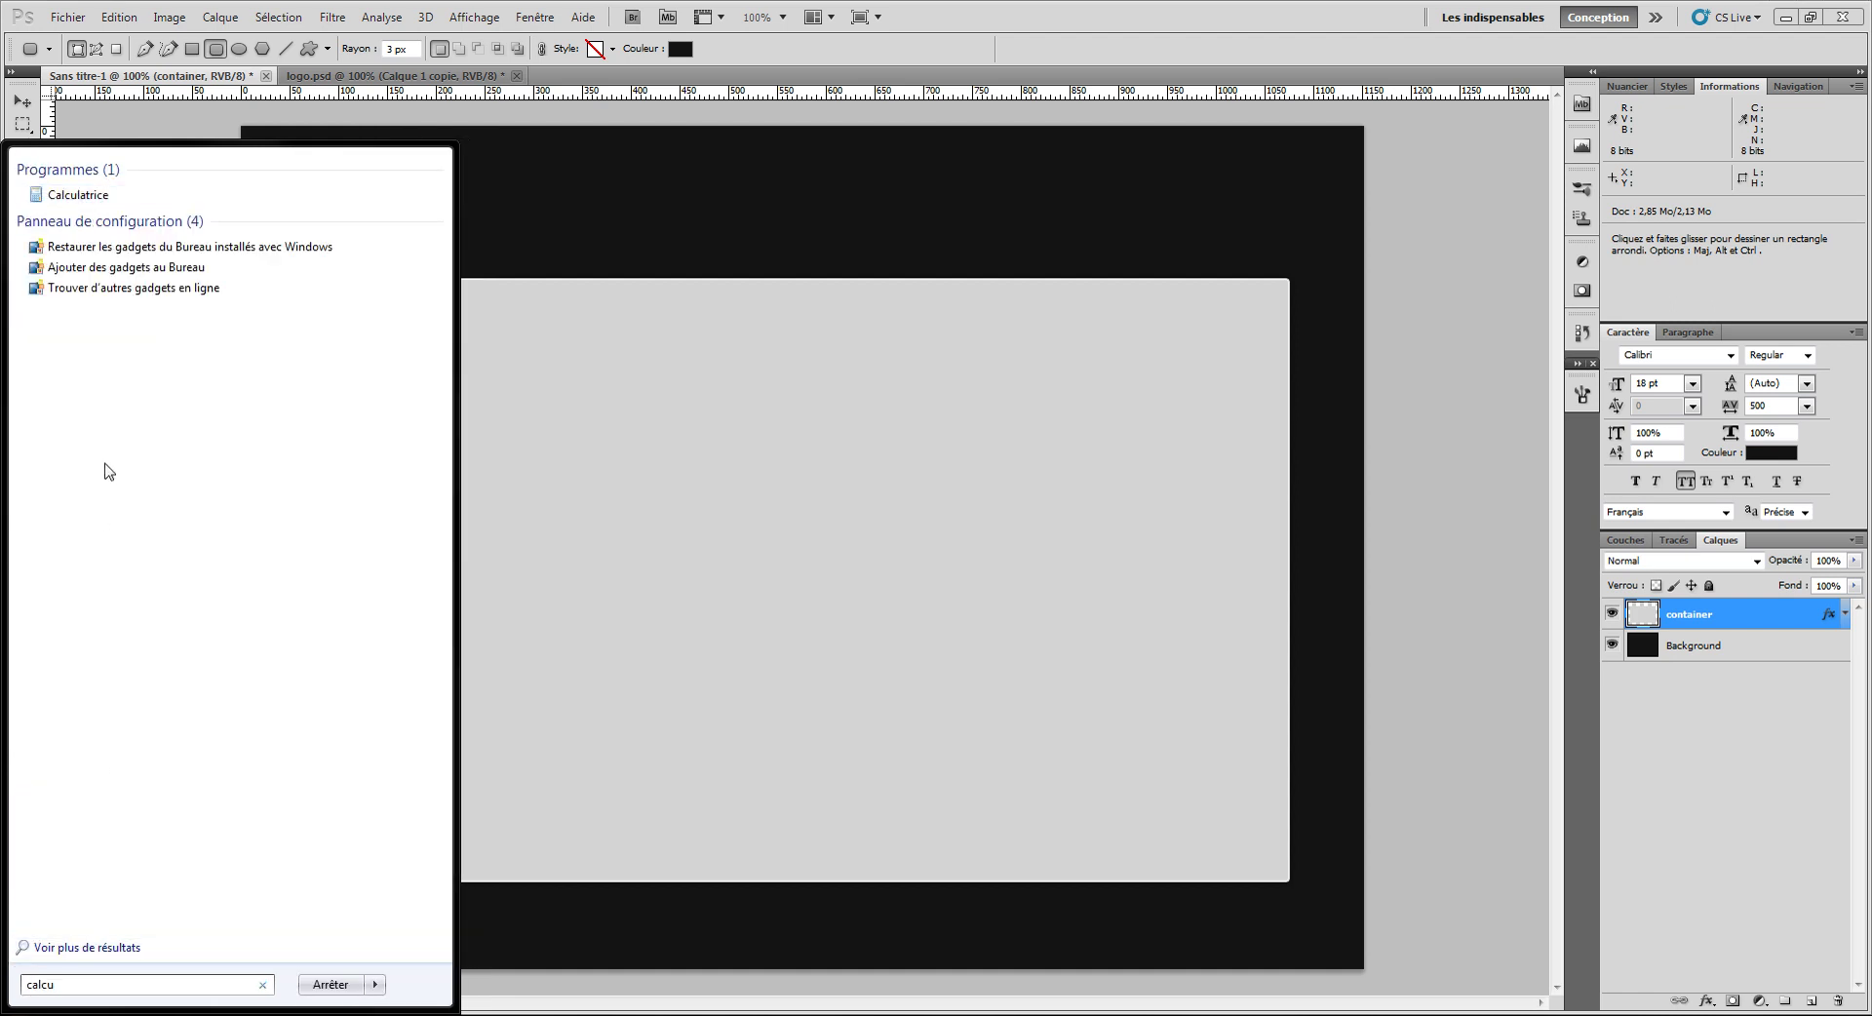
click(94, 195)
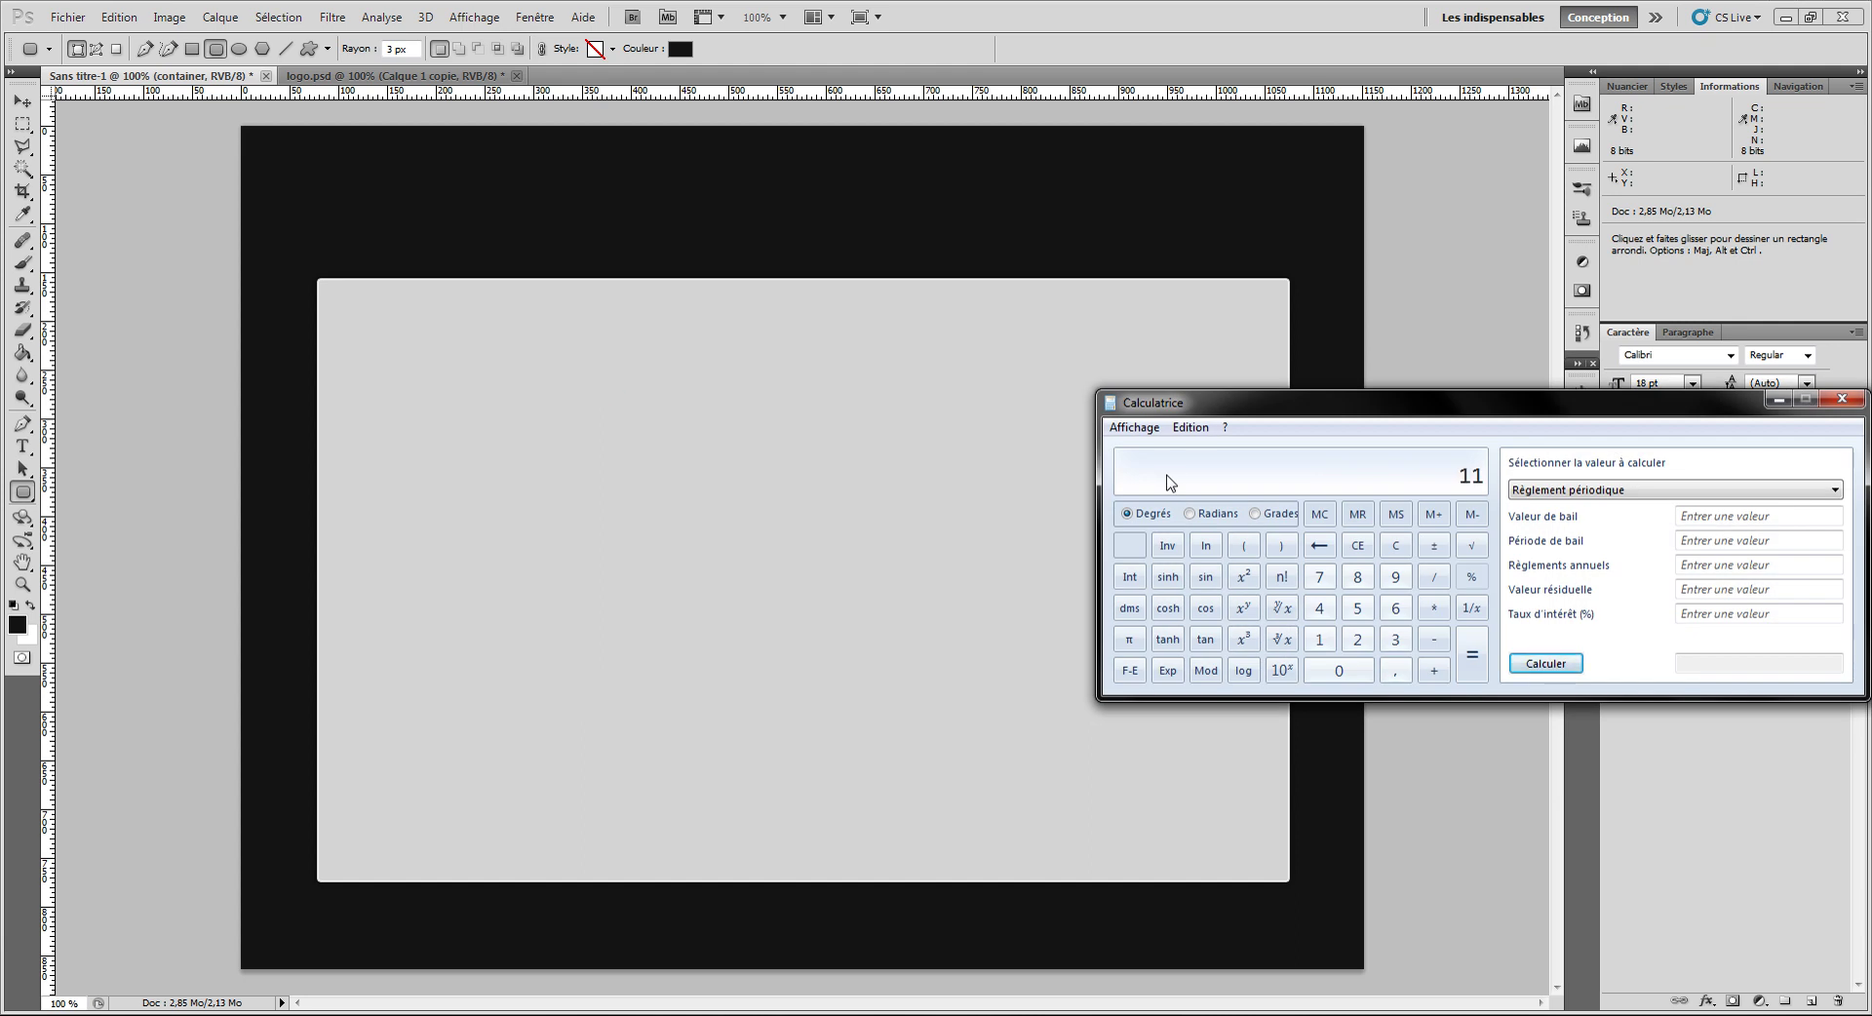
text(1152 - 800)
key(Return)
text(352 /)
key(Return)
click(1842, 399)
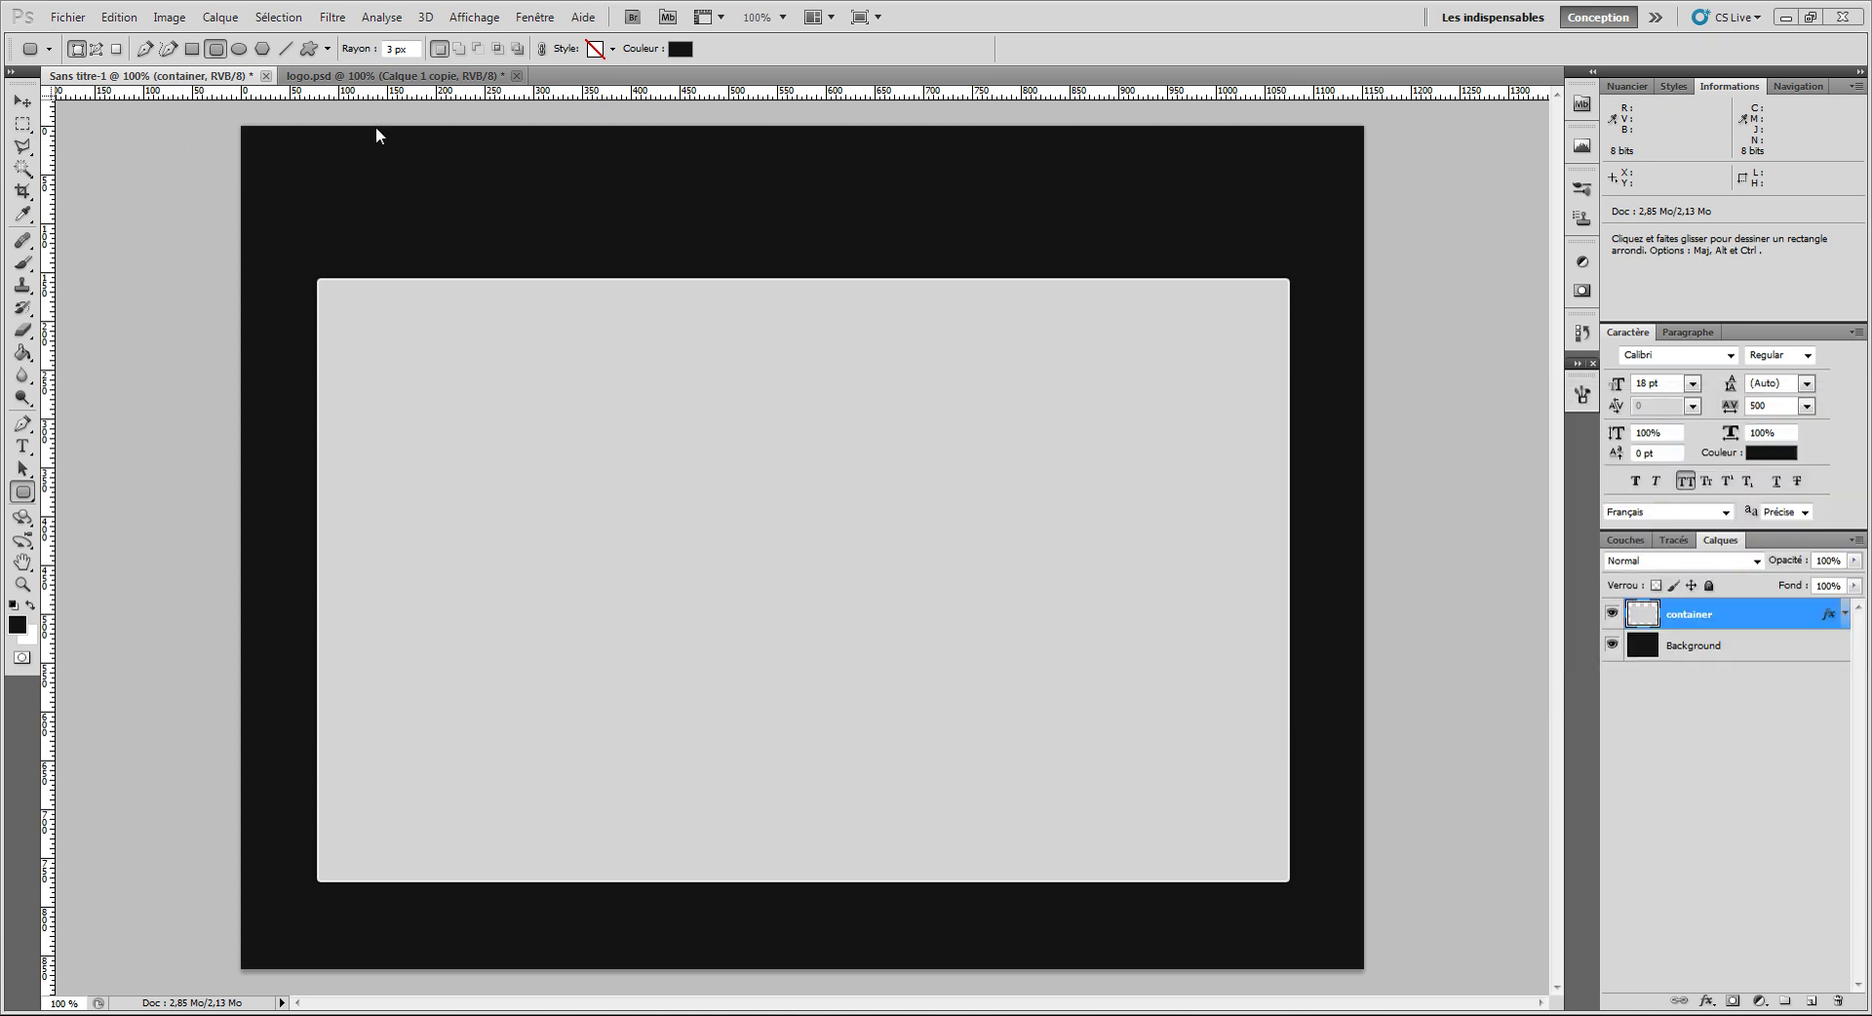
Step: Undo a stray rounded rectangle, measure the left margin with a selection, and add a guide at x≈176
drag(215, 202, 327, 238)
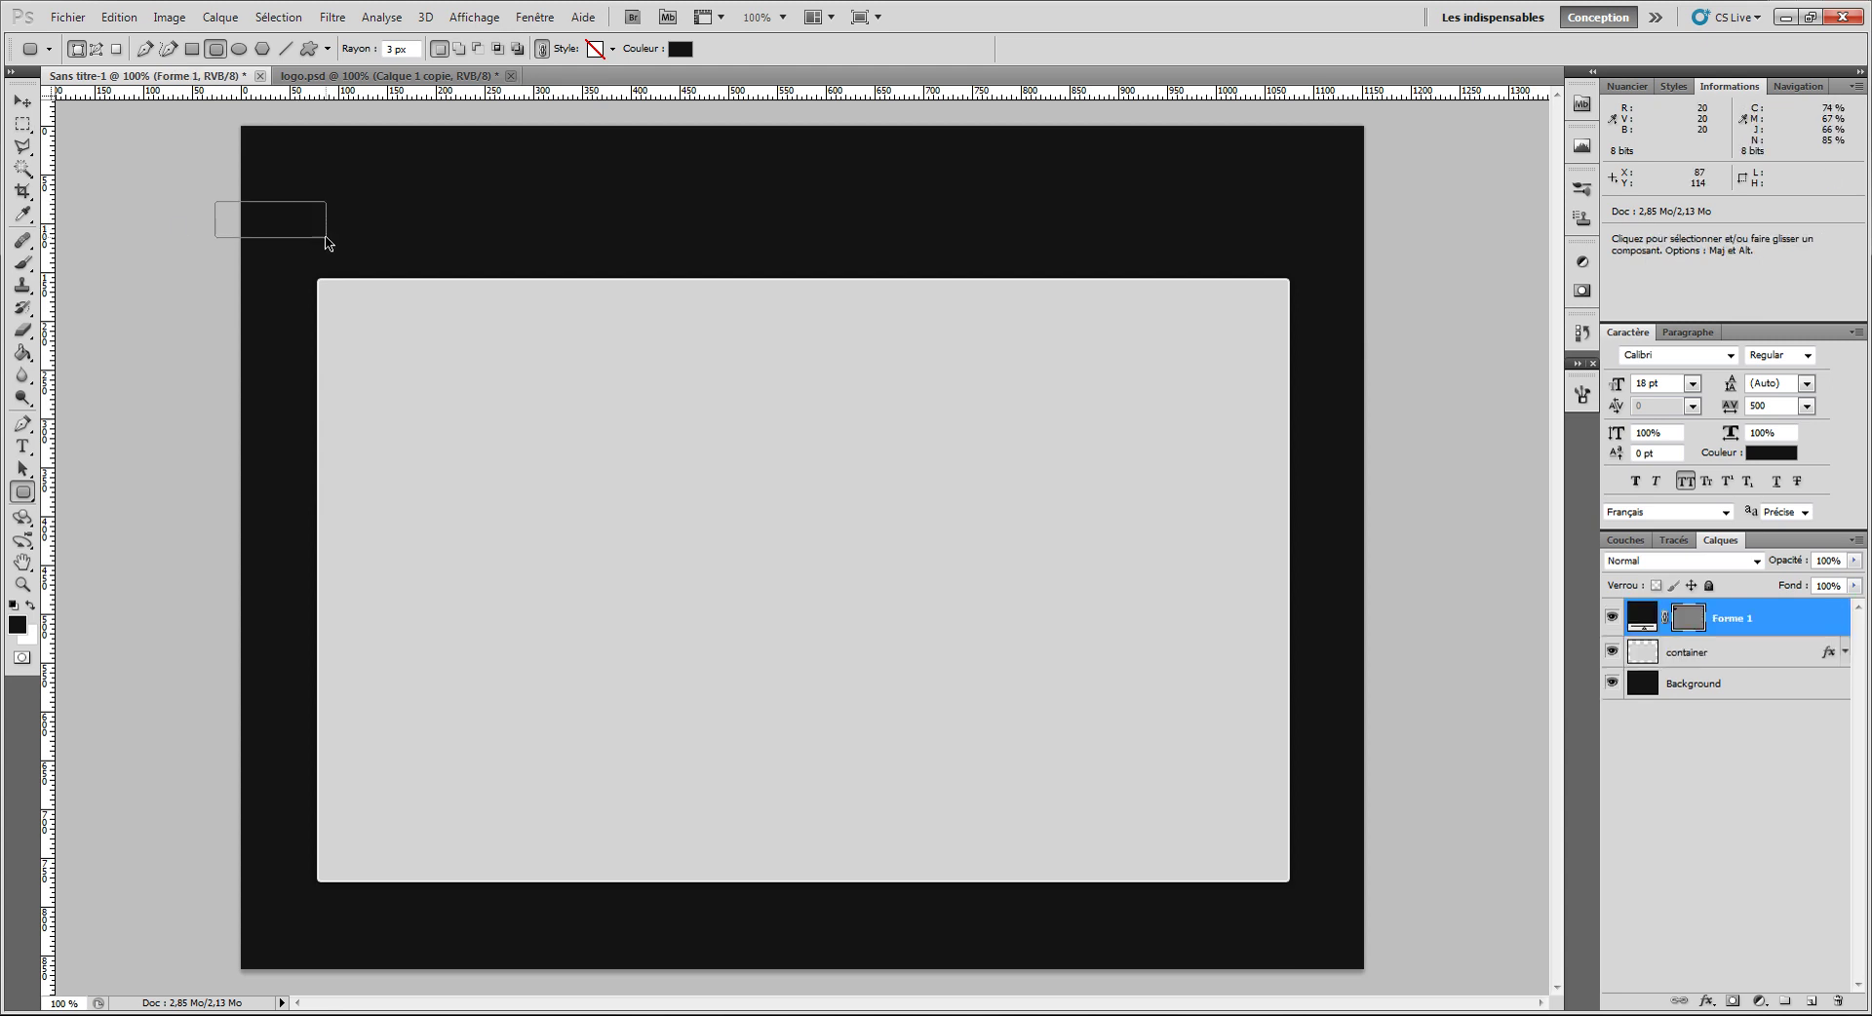
key(ctrl+z)
click(23, 124)
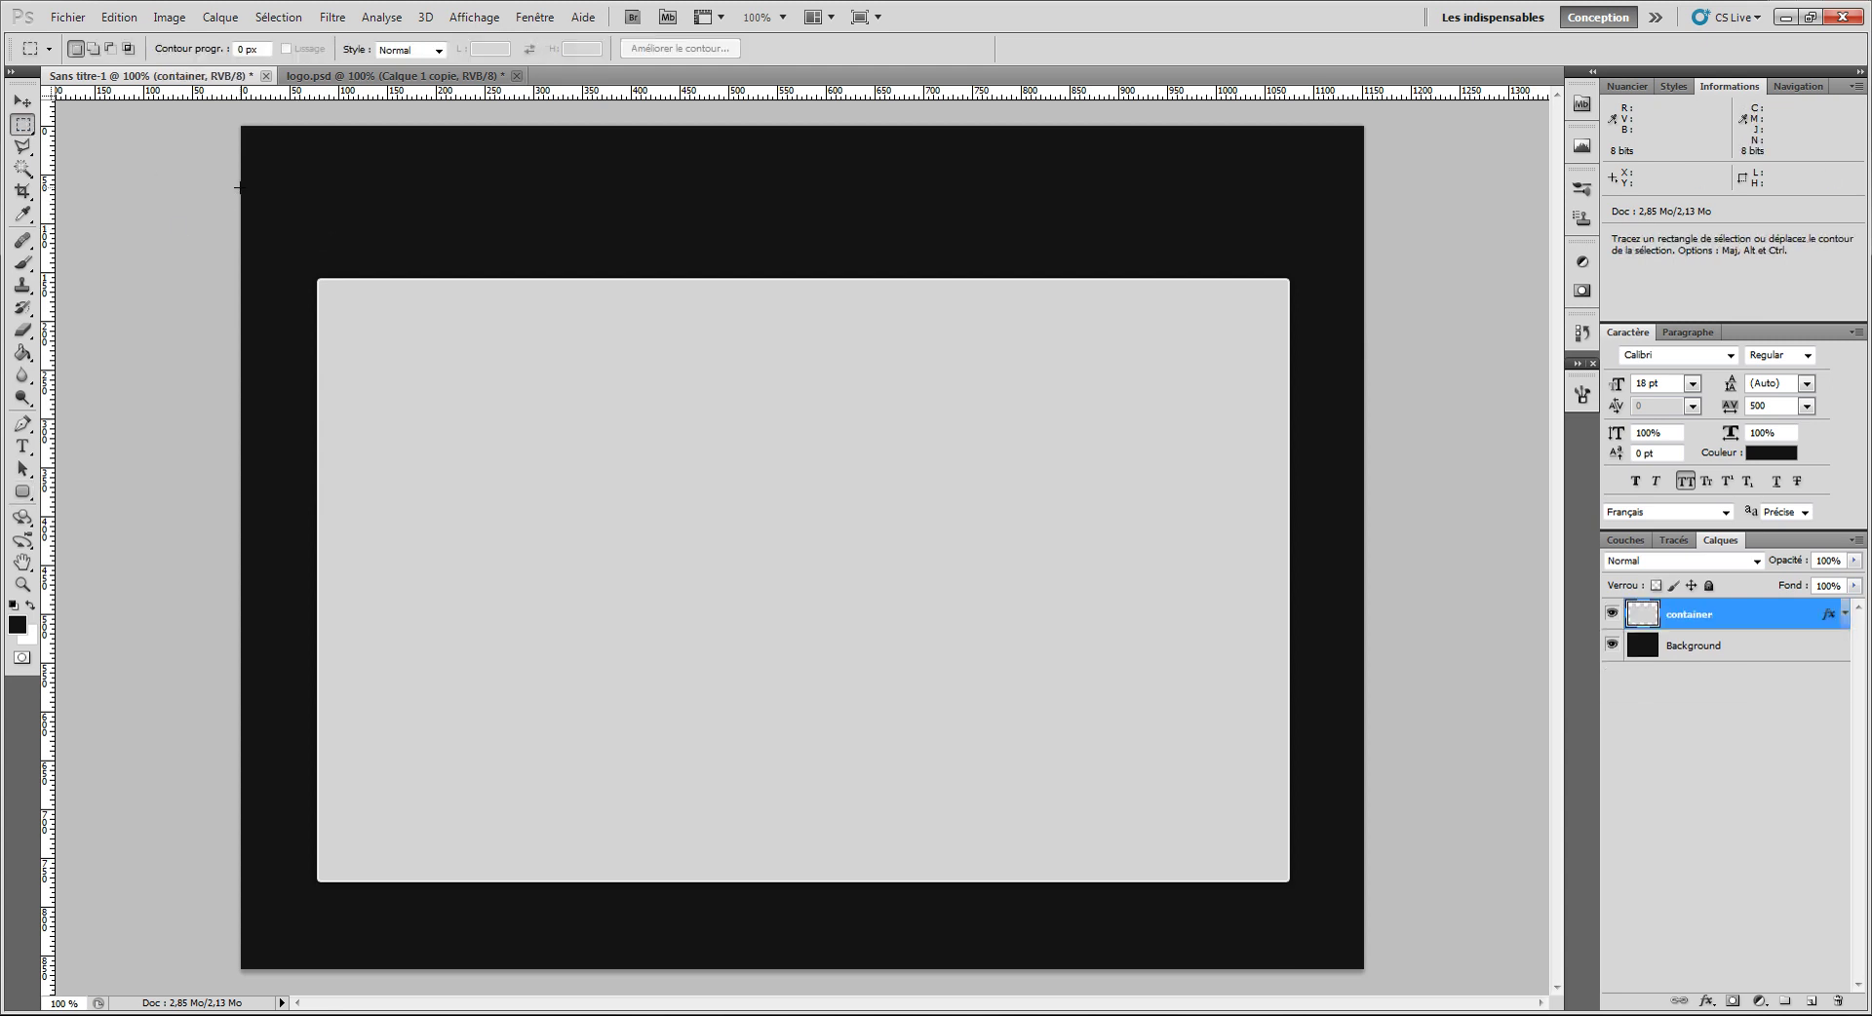
drag(240, 187, 412, 256)
drag(53, 274, 411, 277)
click(974, 290)
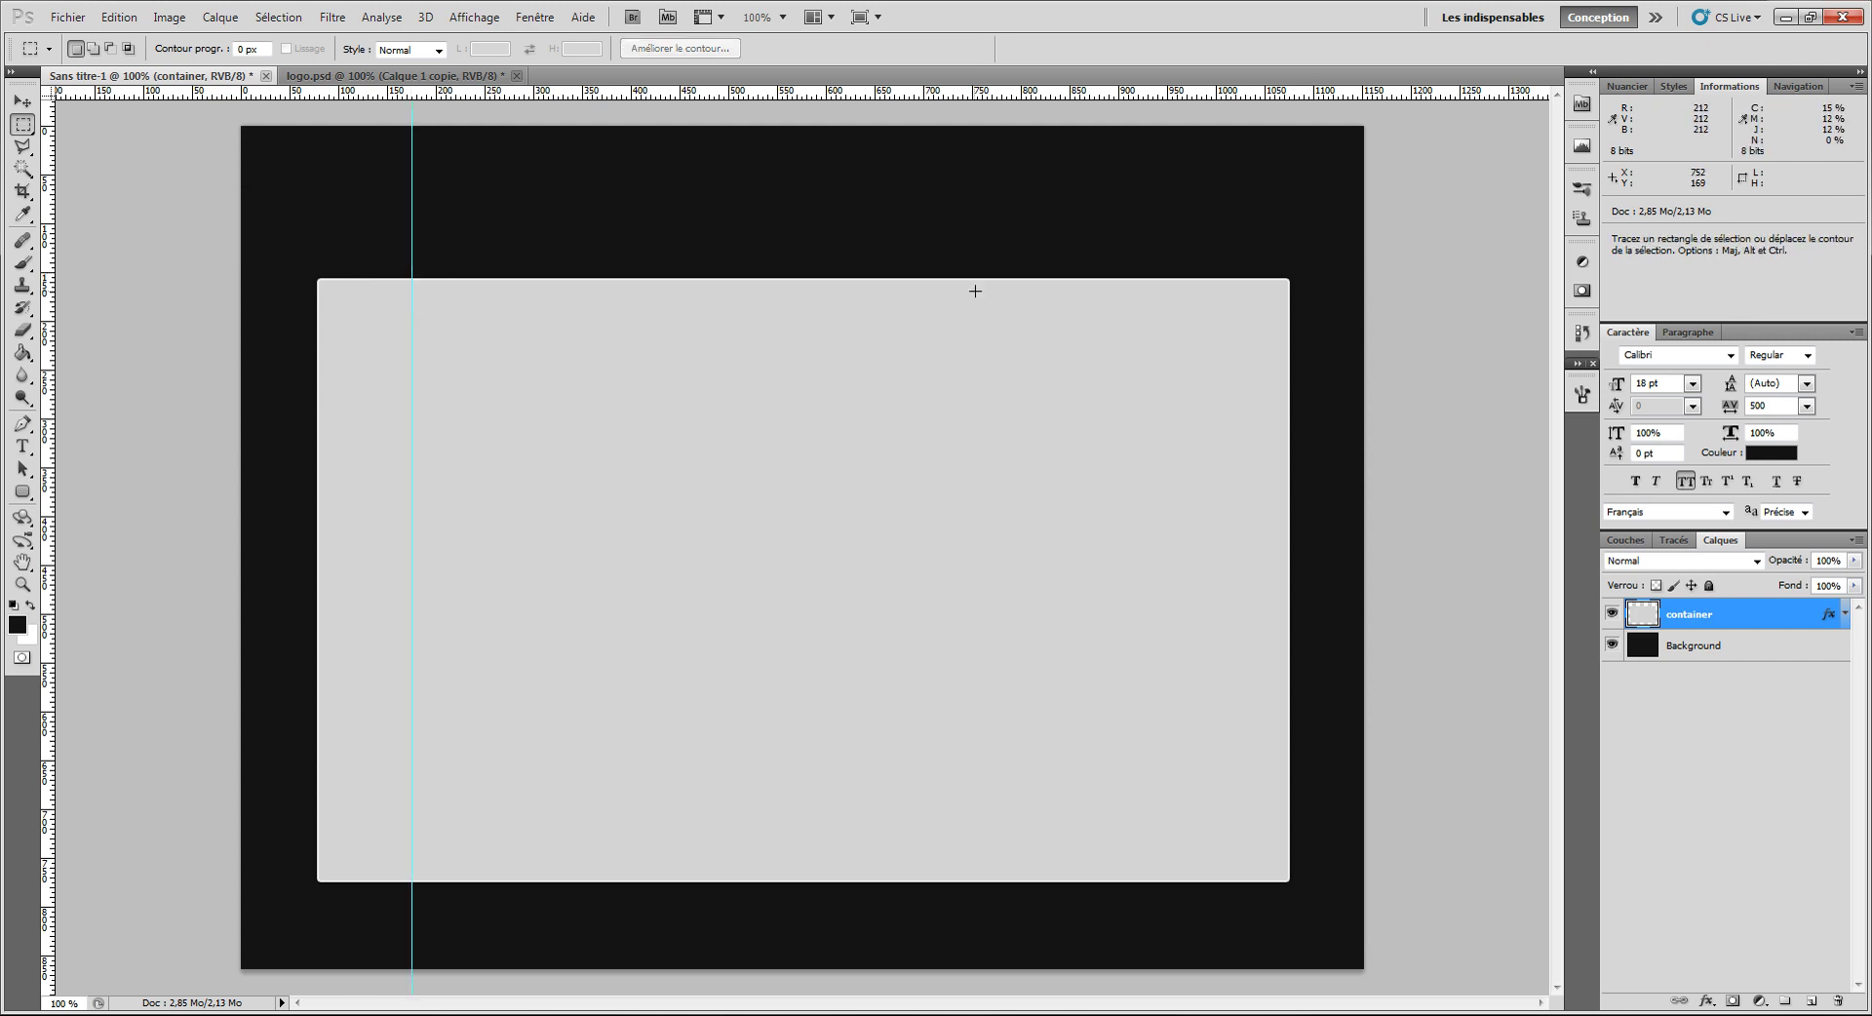
Step: Measure the right margin and add a vertical guide at x≈976, then deselect
drag(1364, 241, 1192, 165)
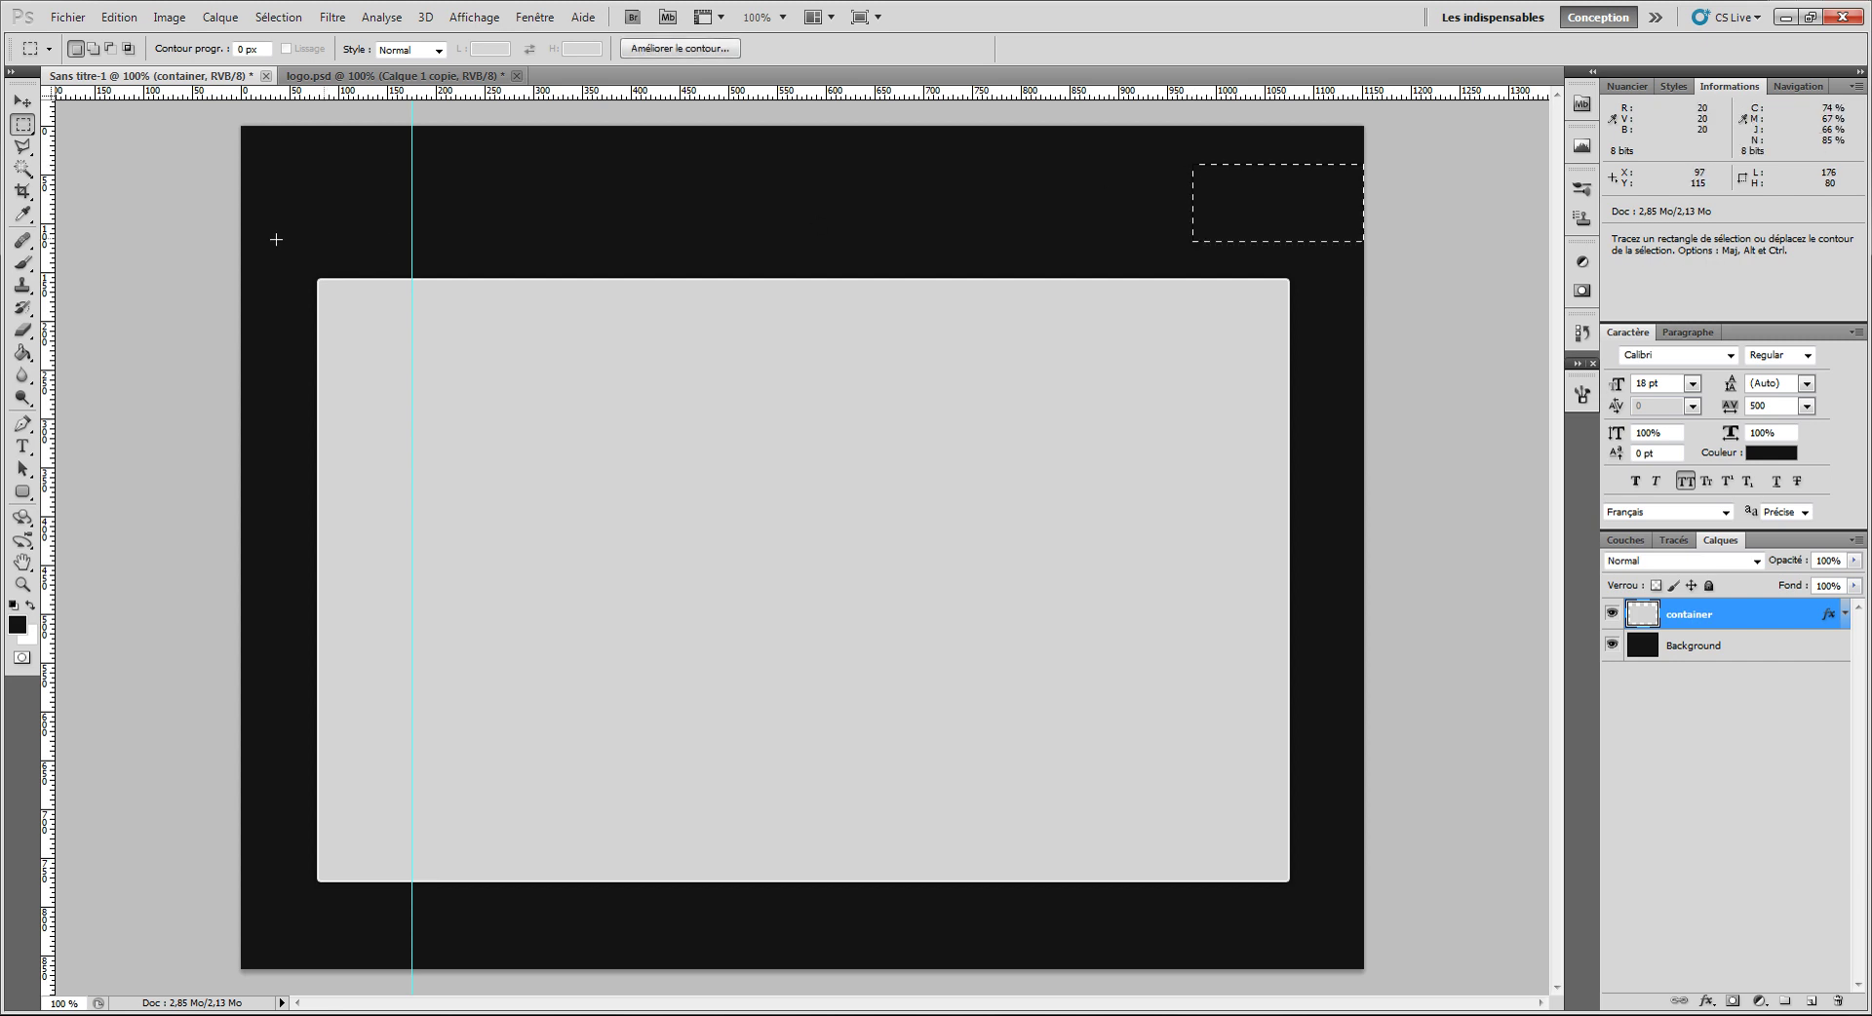
drag(56, 271, 1192, 289)
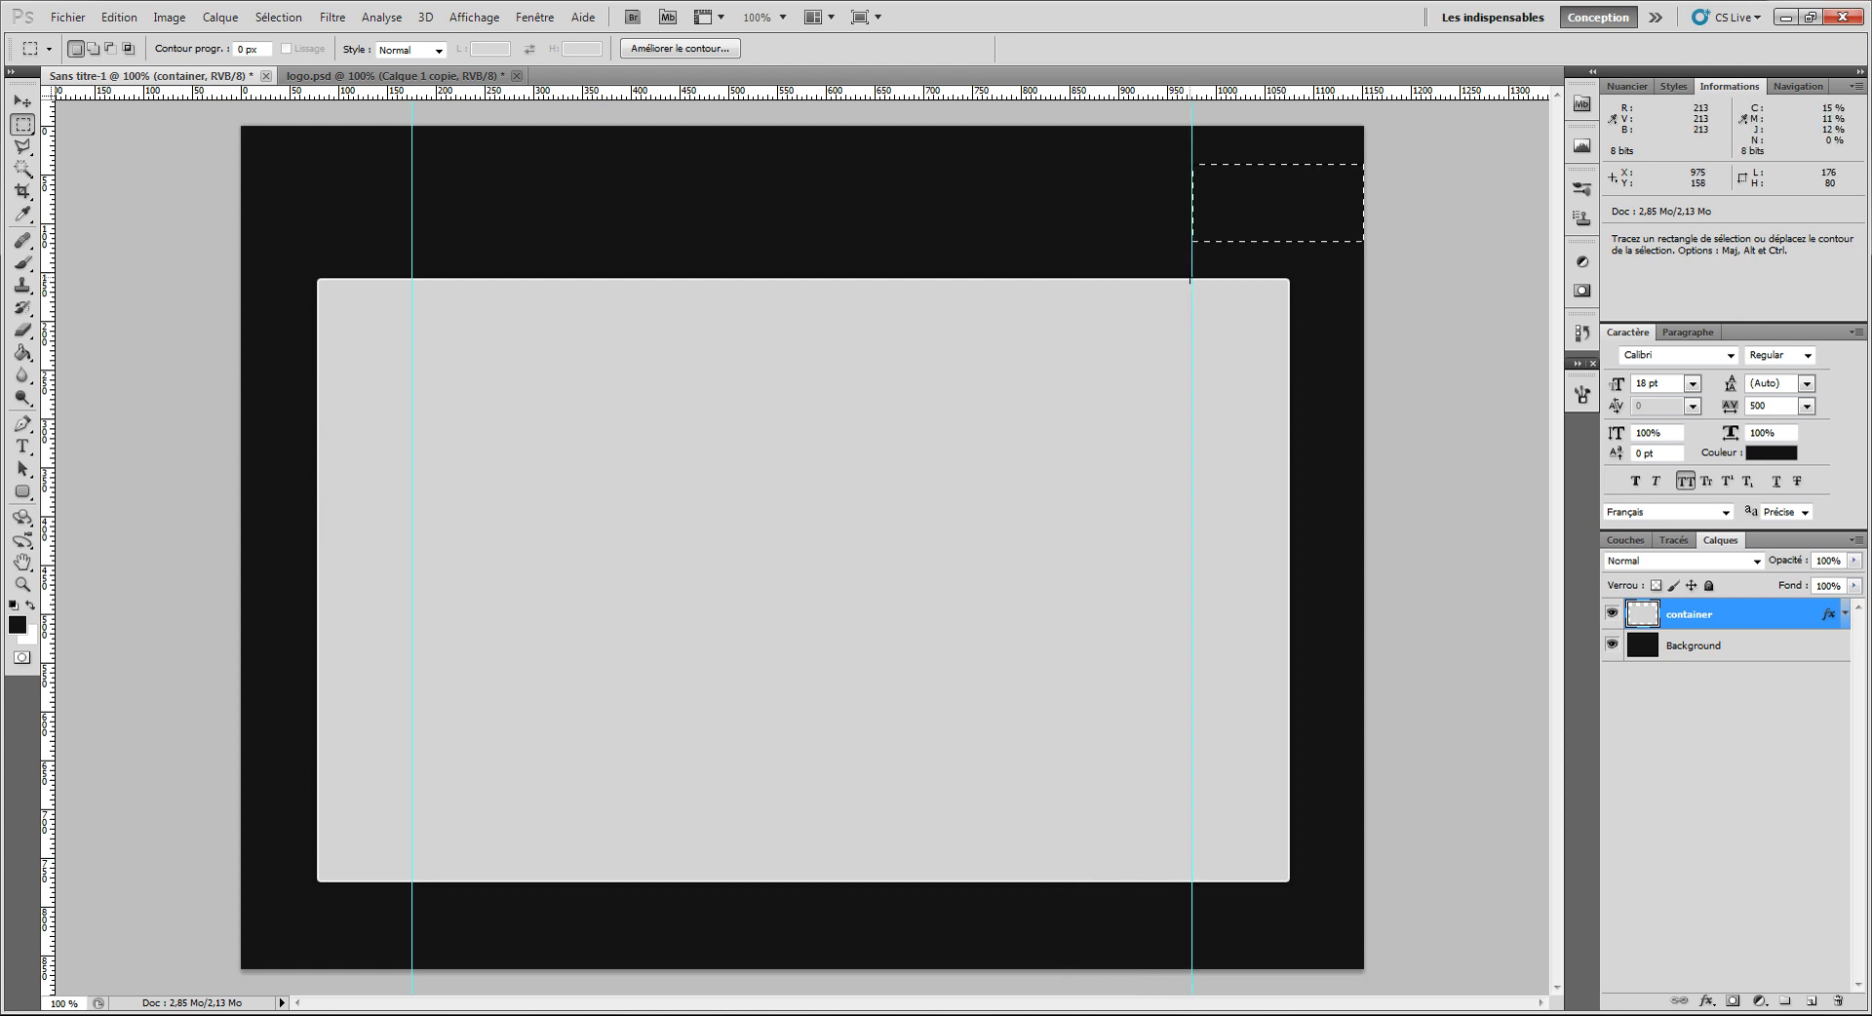
key(ctrl+d)
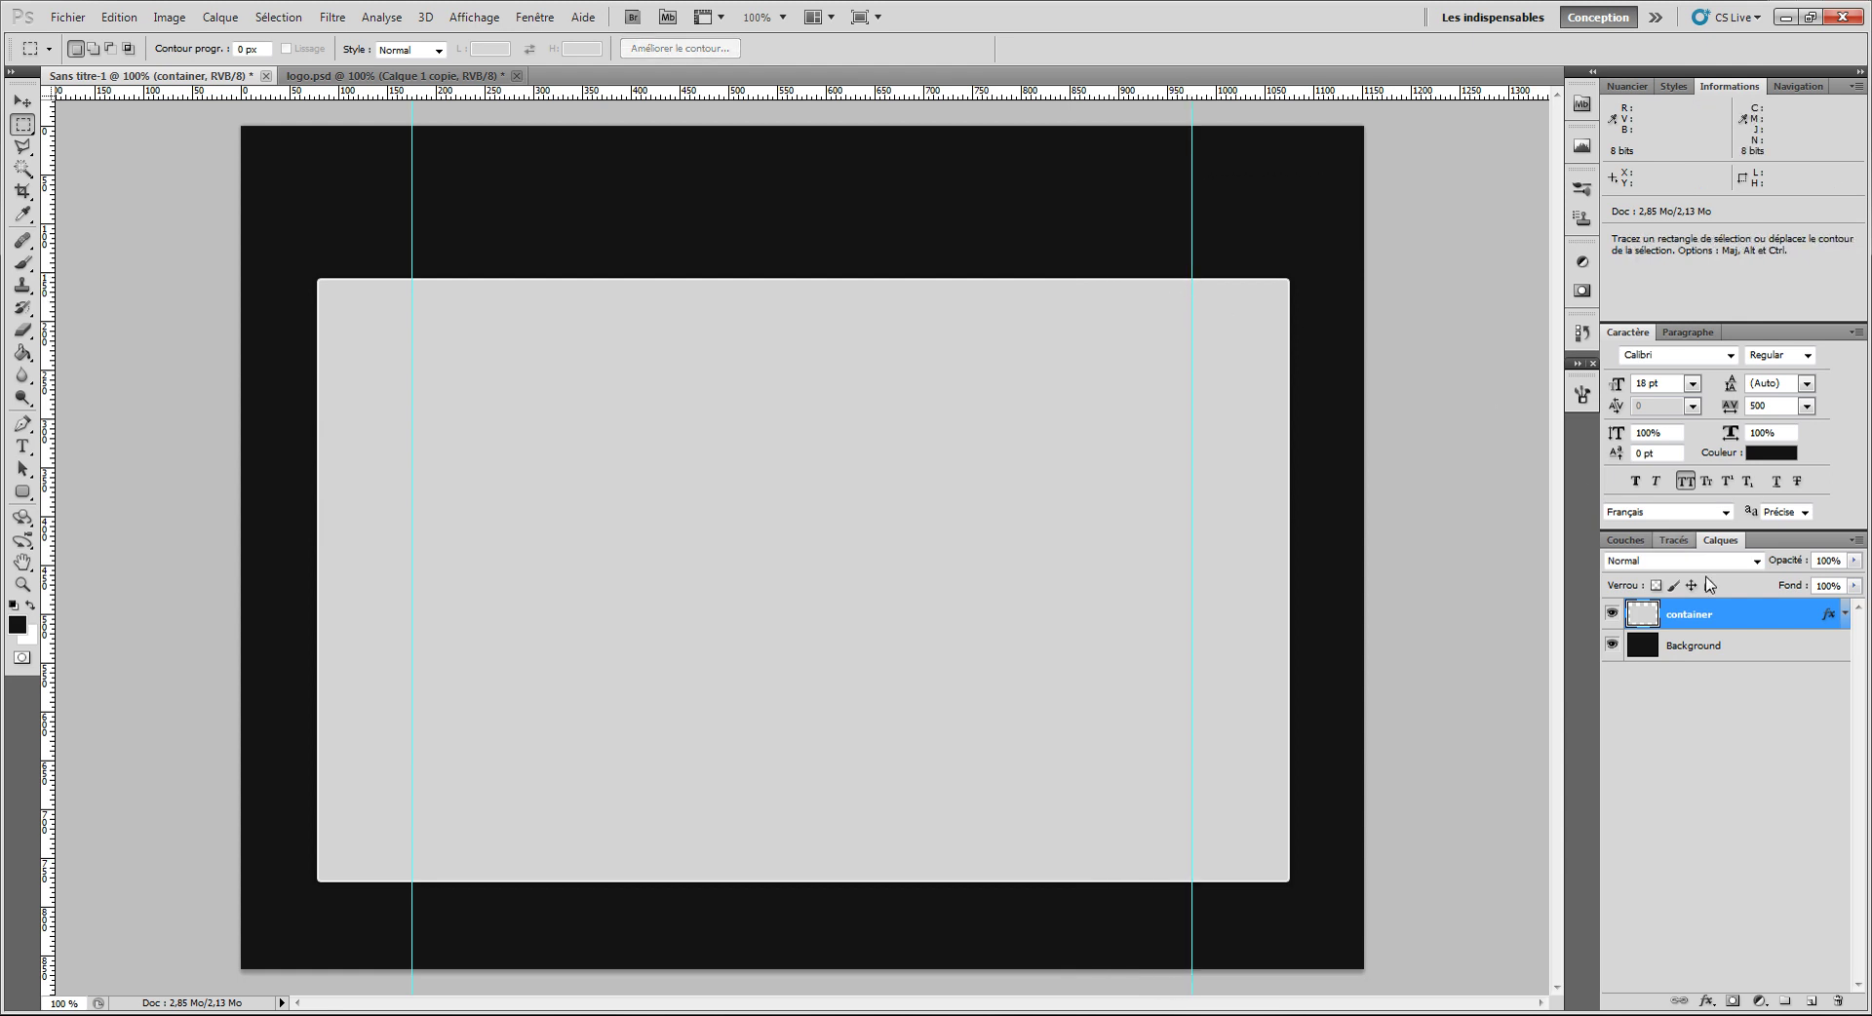
click(23, 101)
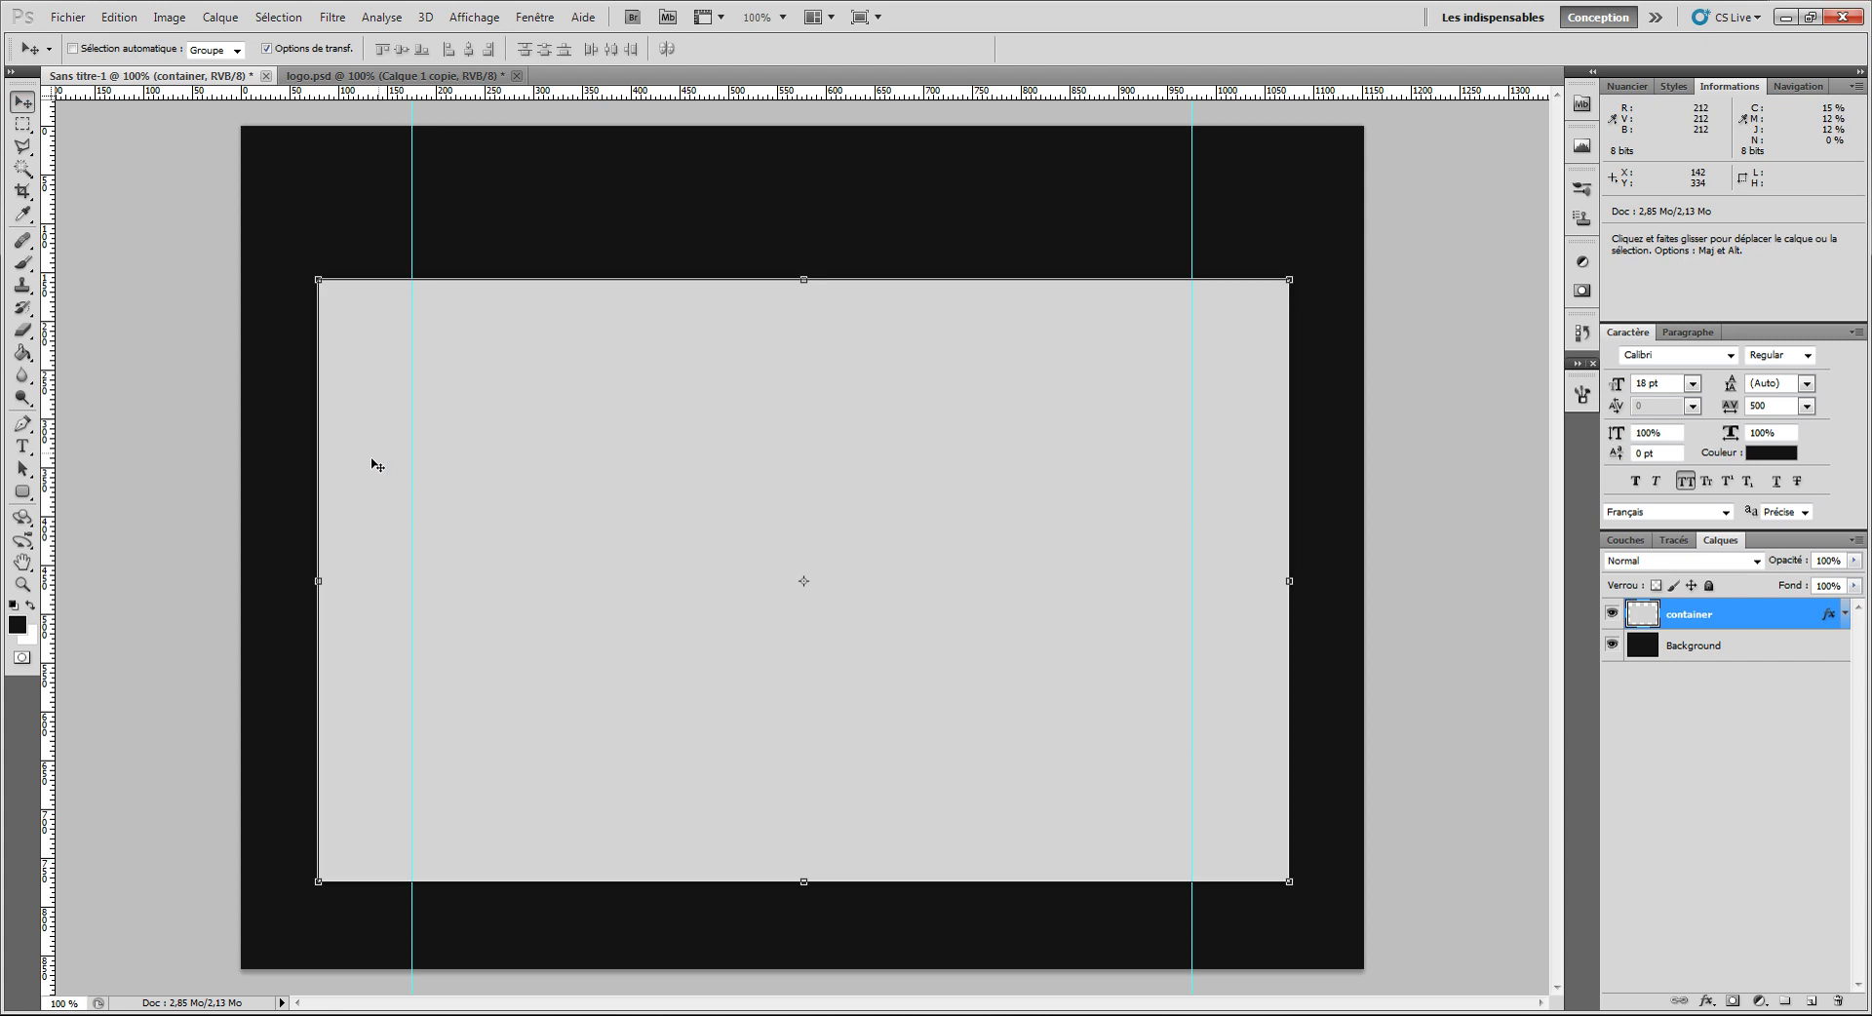
Step: Snap the container's side edges to the two guides and move it up about 48 px
drag(318, 581, 425, 583)
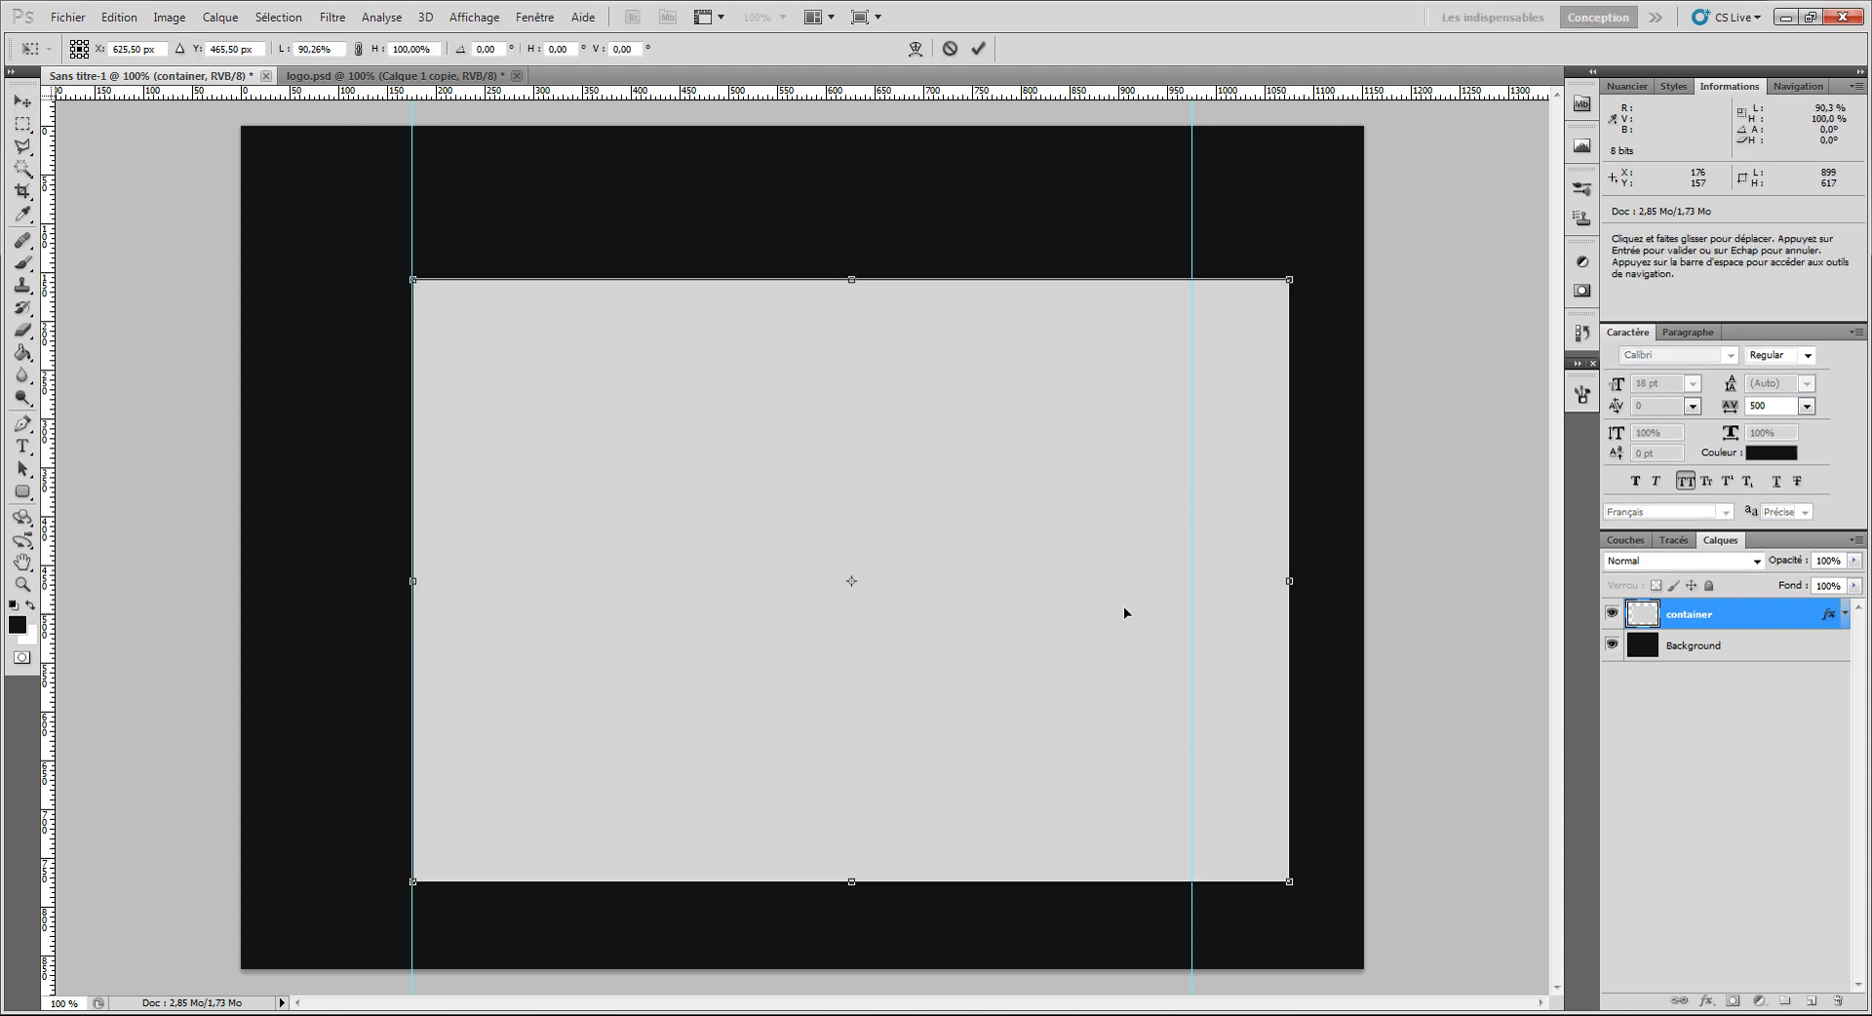
drag(1285, 582, 1193, 582)
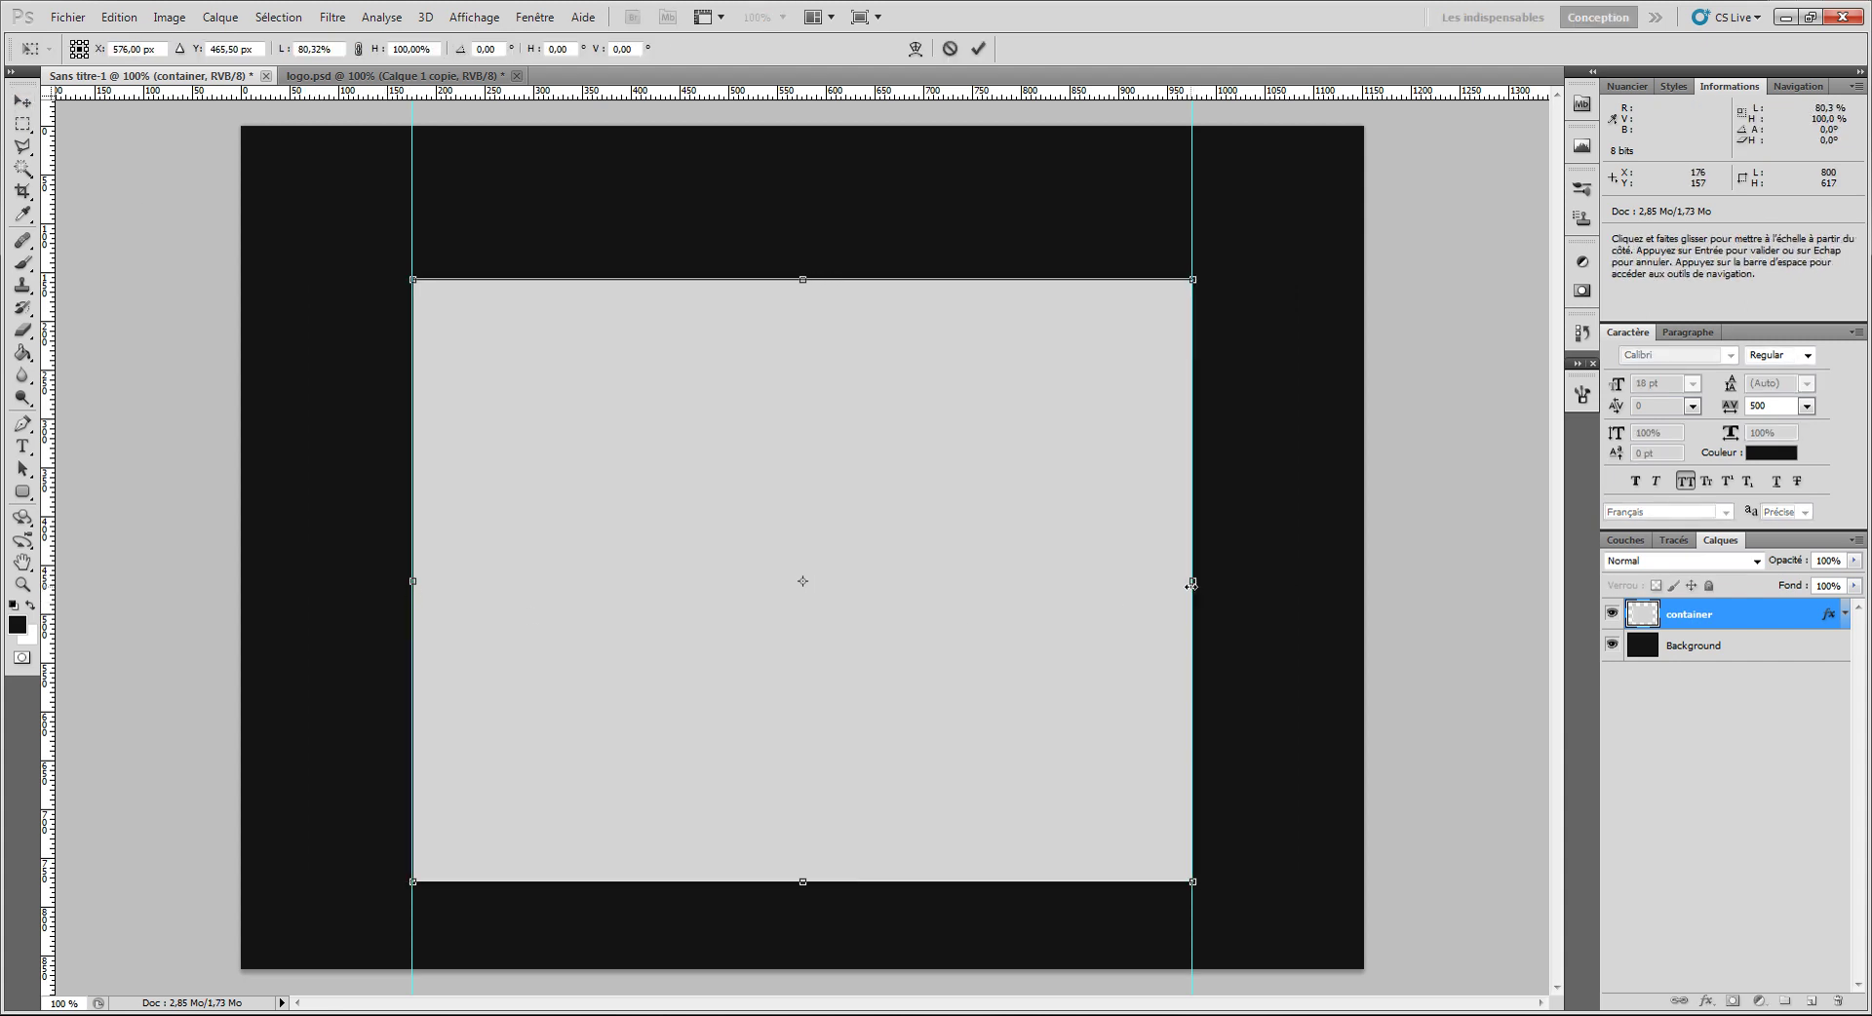
click(979, 49)
drag(956, 418, 953, 372)
Step: Zoom in and fine-tune the container's right edge onto the guide
scroll(1267, 293, up, 4)
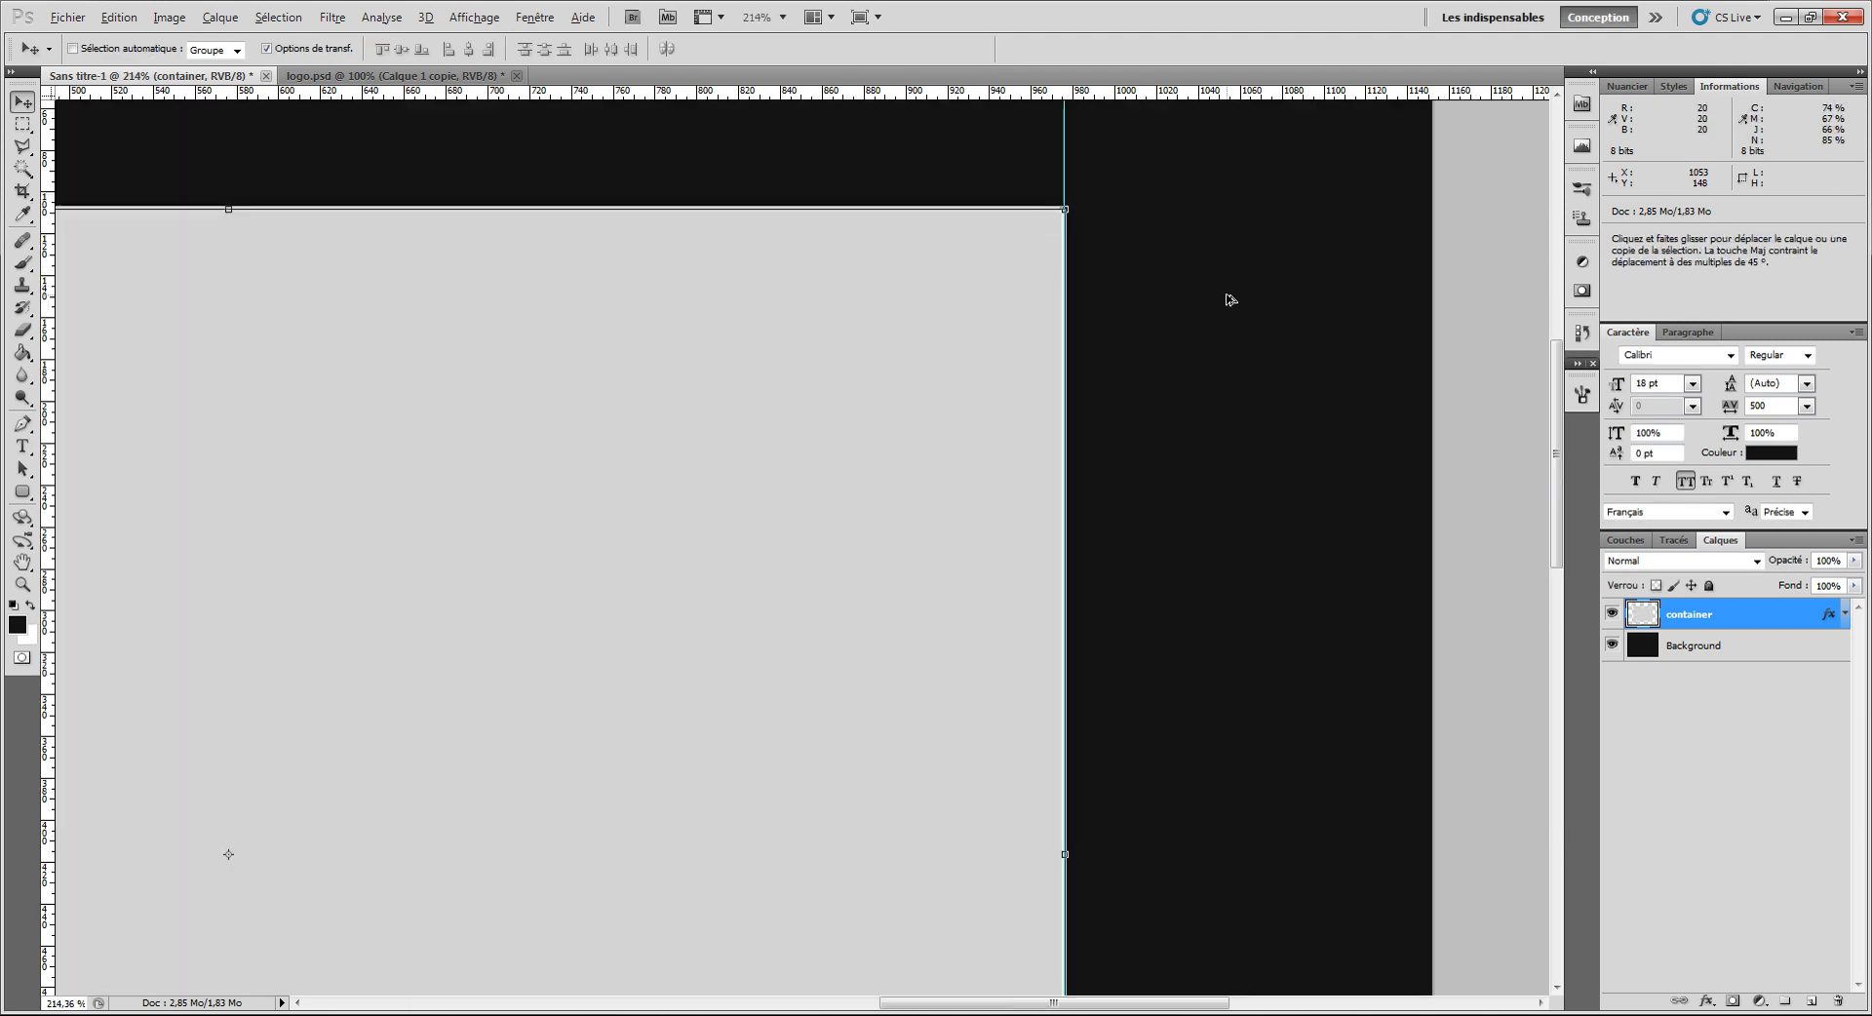
scroll(895, 149, up, 2)
scroll(823, 176, up, 3)
scroll(858, 169, up, 2)
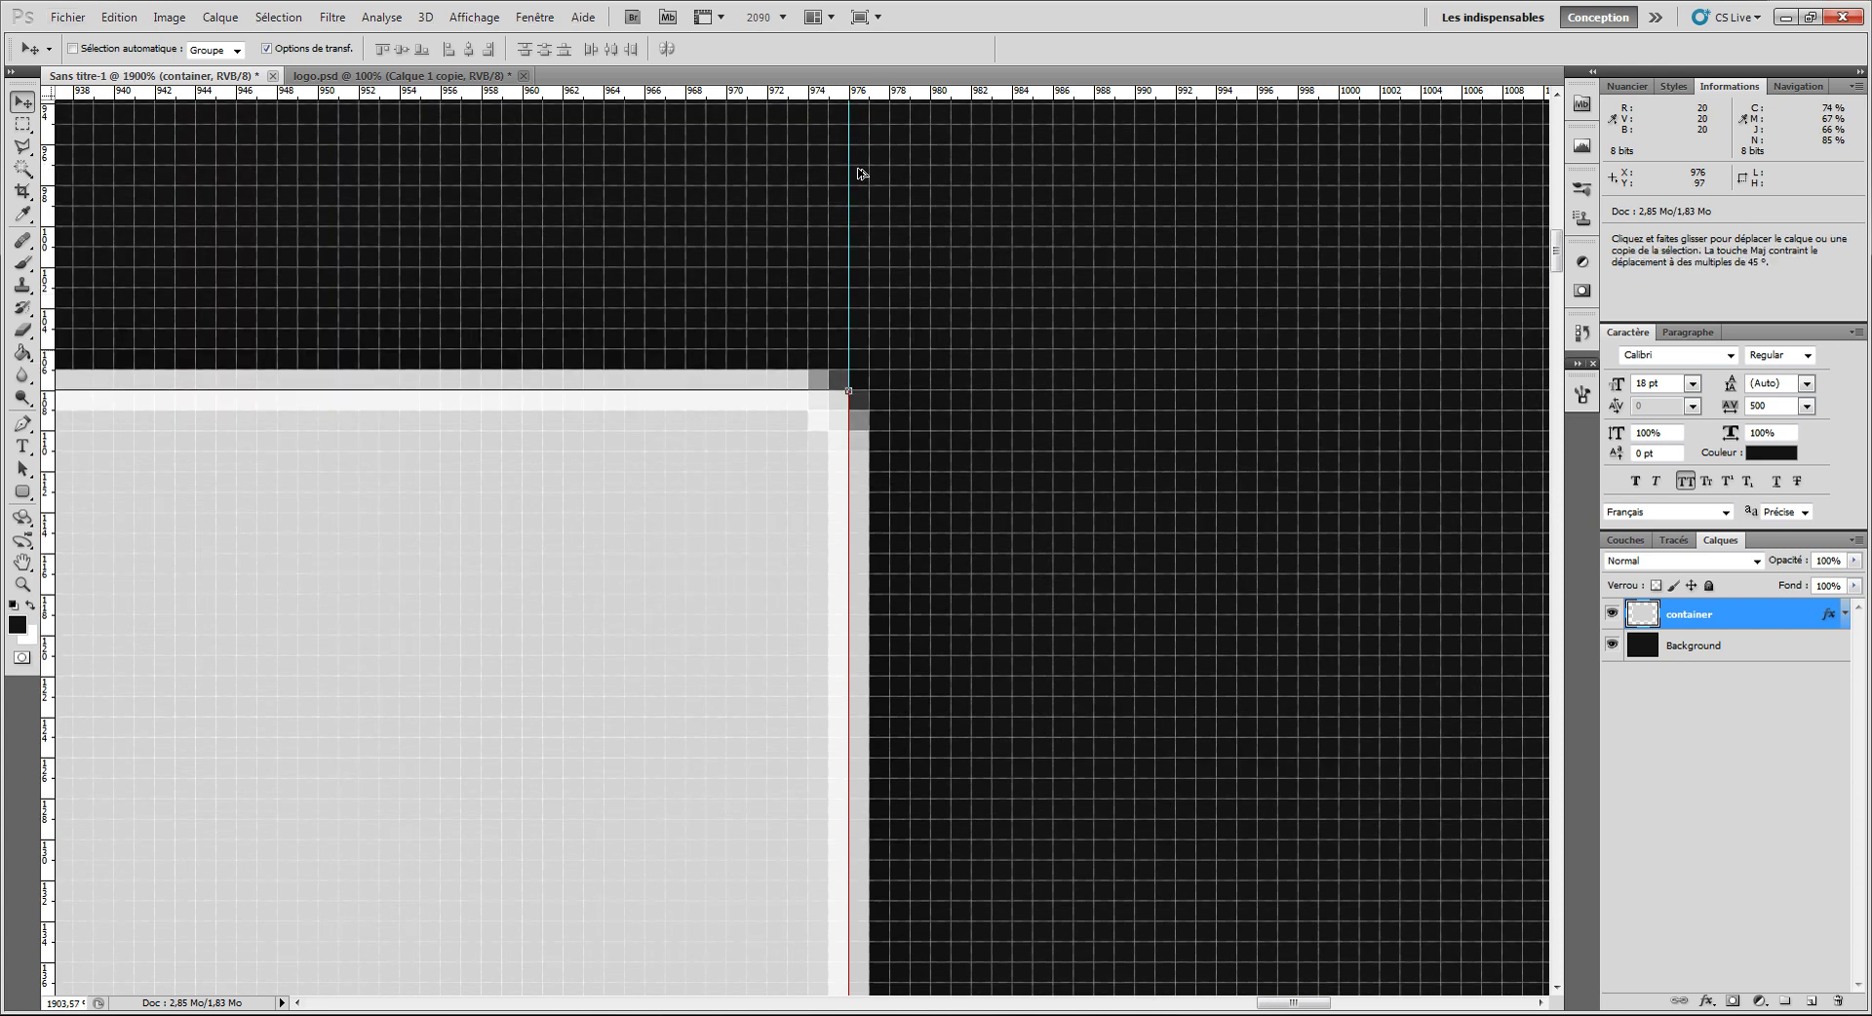
scroll(858, 169, down, 1)
scroll(858, 168, down, 5)
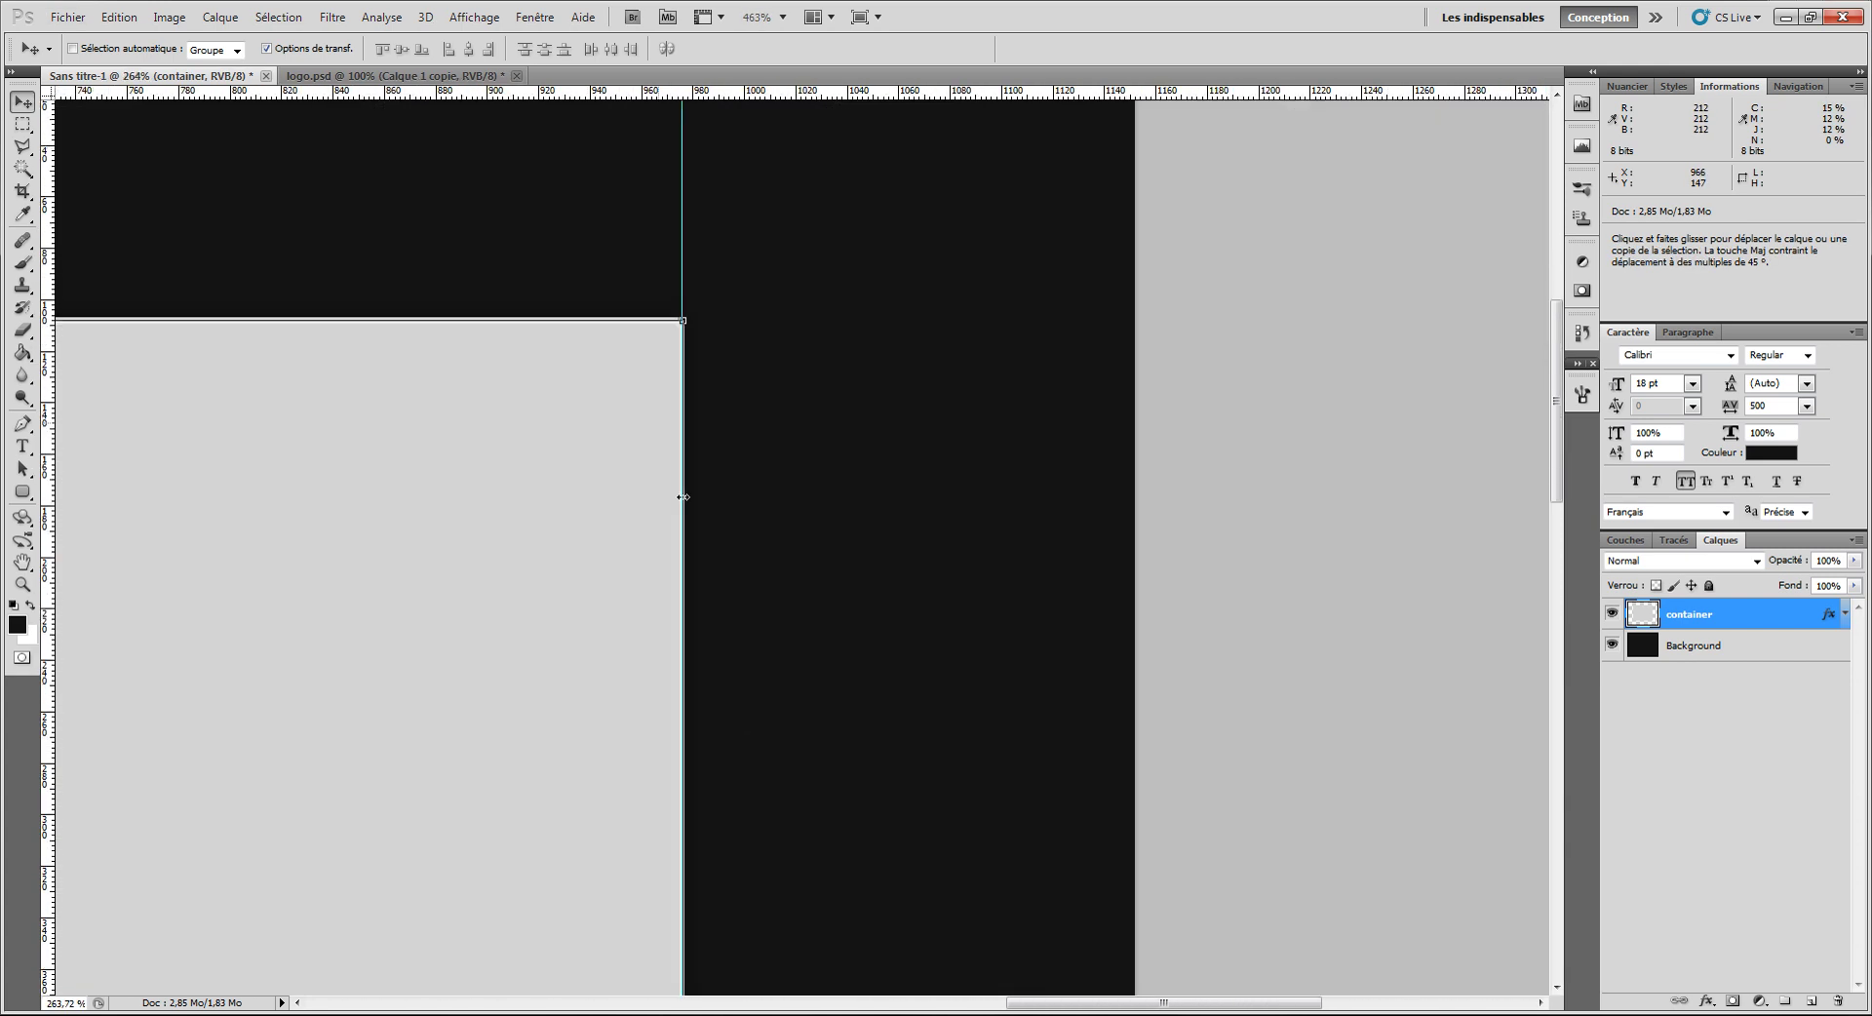
scroll(683, 808, down, 3)
scroll(686, 786, up, 4)
scroll(685, 778, down, 4)
scroll(698, 820, up, 3)
scroll(674, 882, up, 2)
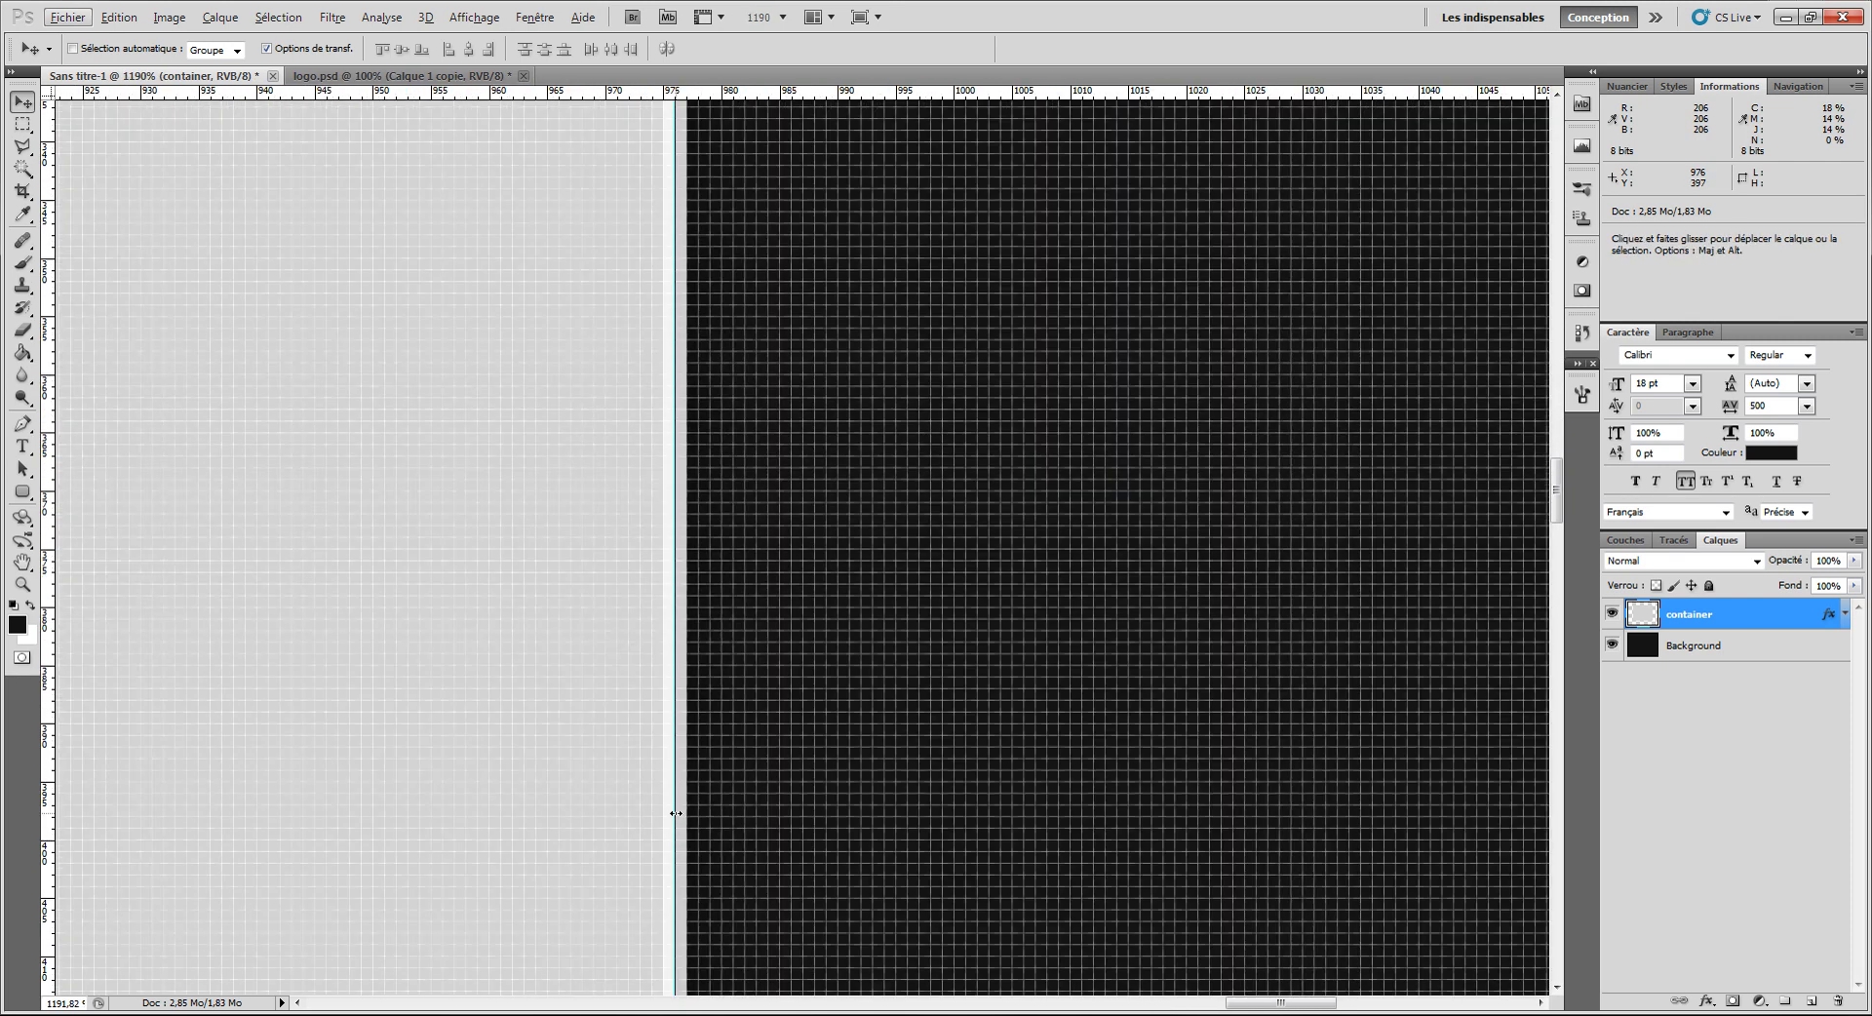
key(ctrl+t)
drag(669, 809, 663, 814)
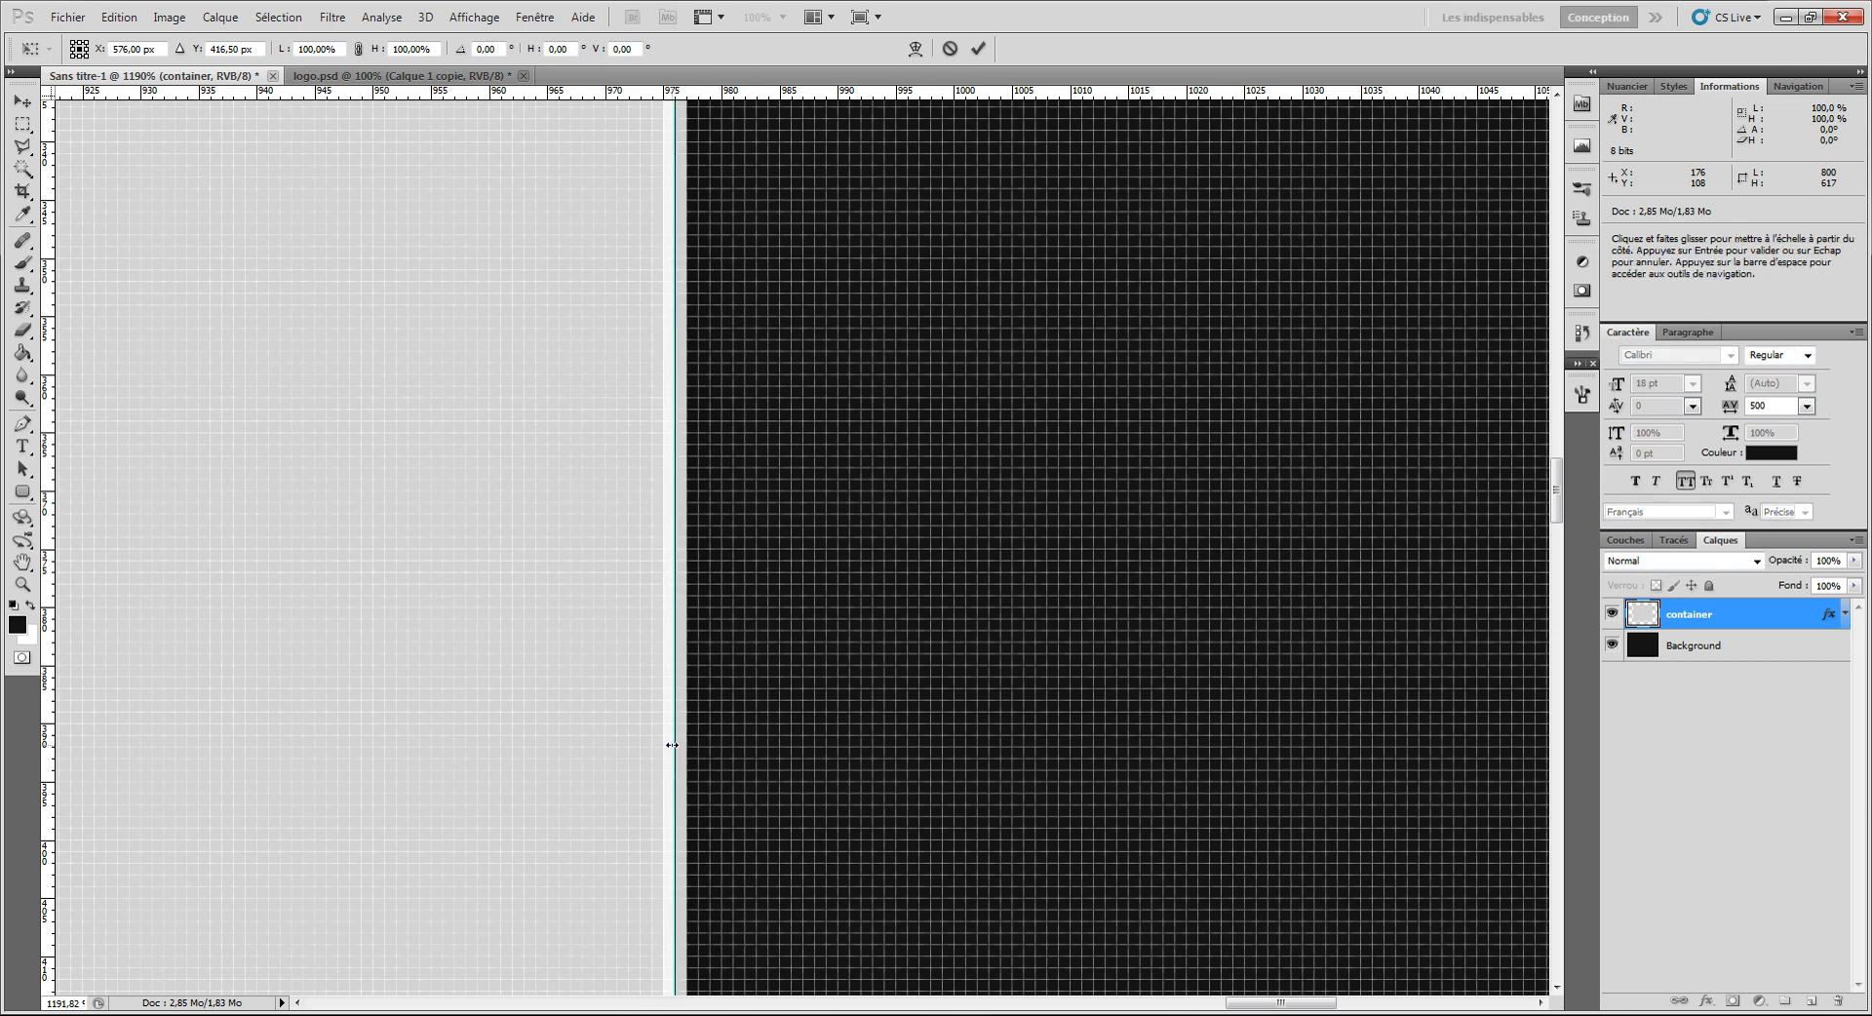
drag(660, 745, 663, 745)
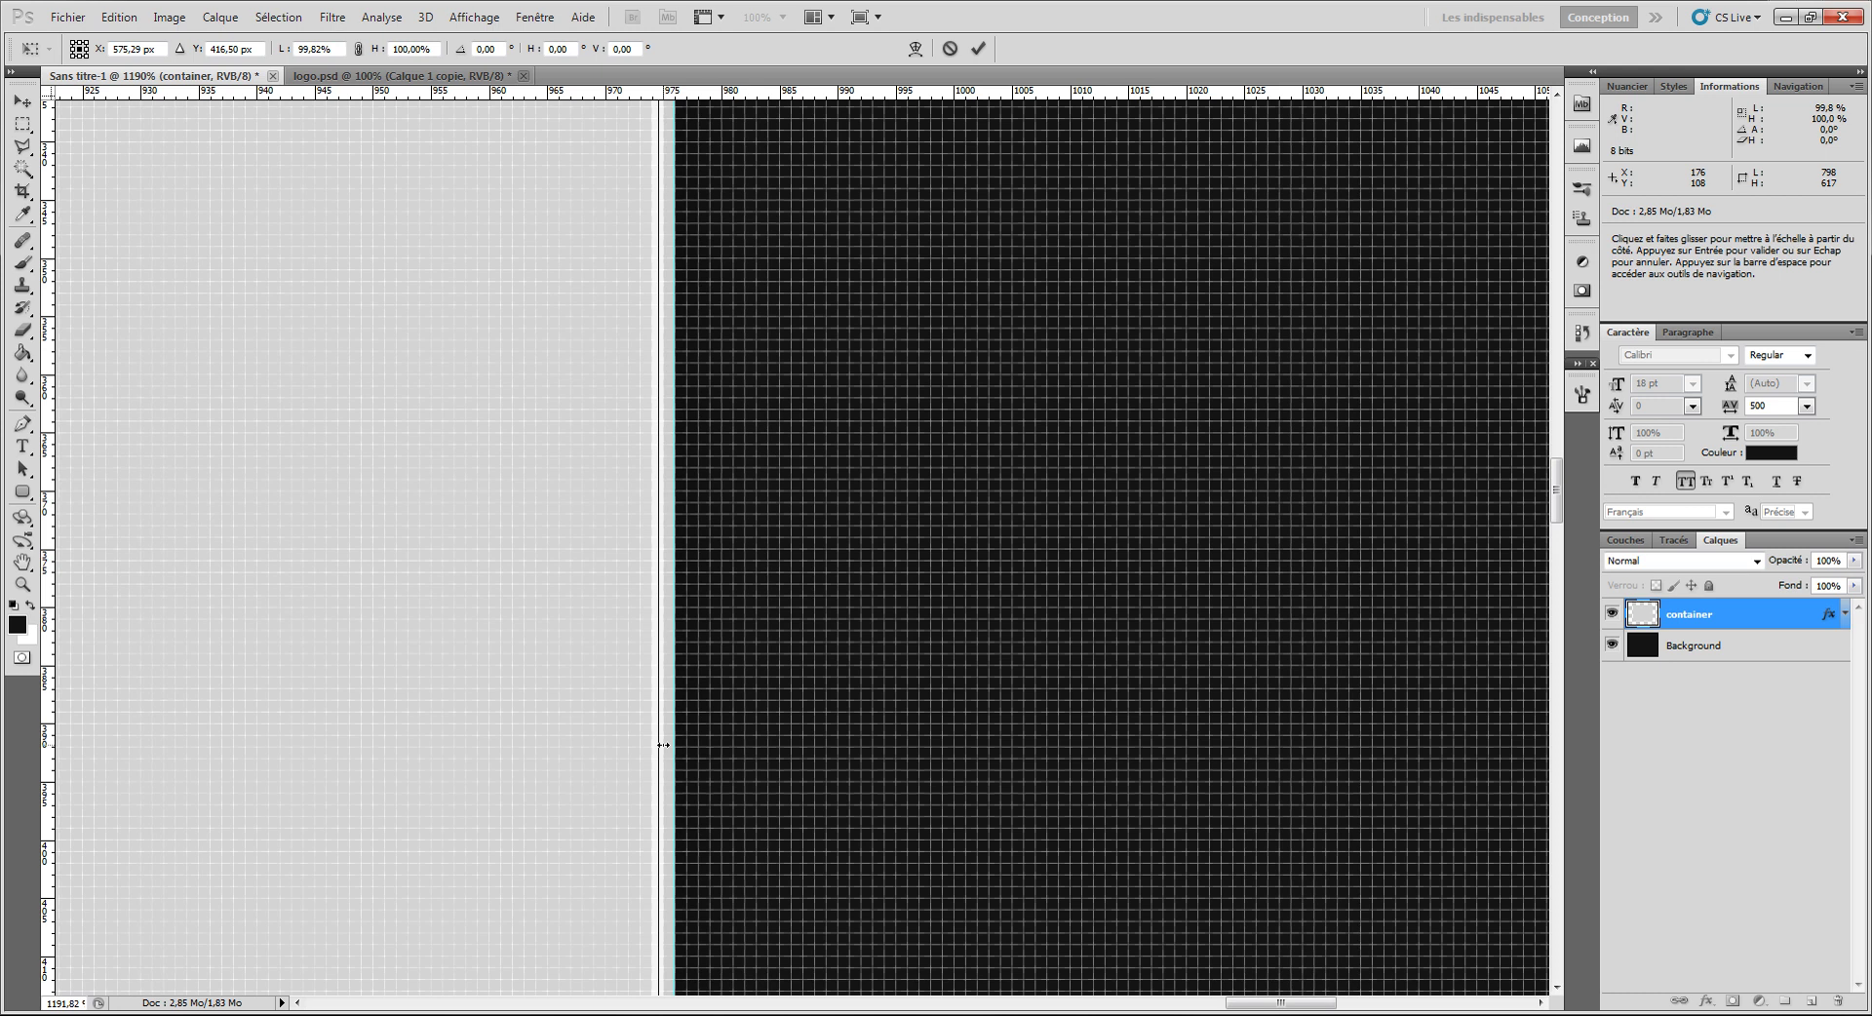
click(978, 48)
Step: Transform the container again, widening it so its edge meets the guide
scroll(465, 347, down, 3)
scroll(464, 348, down, 6)
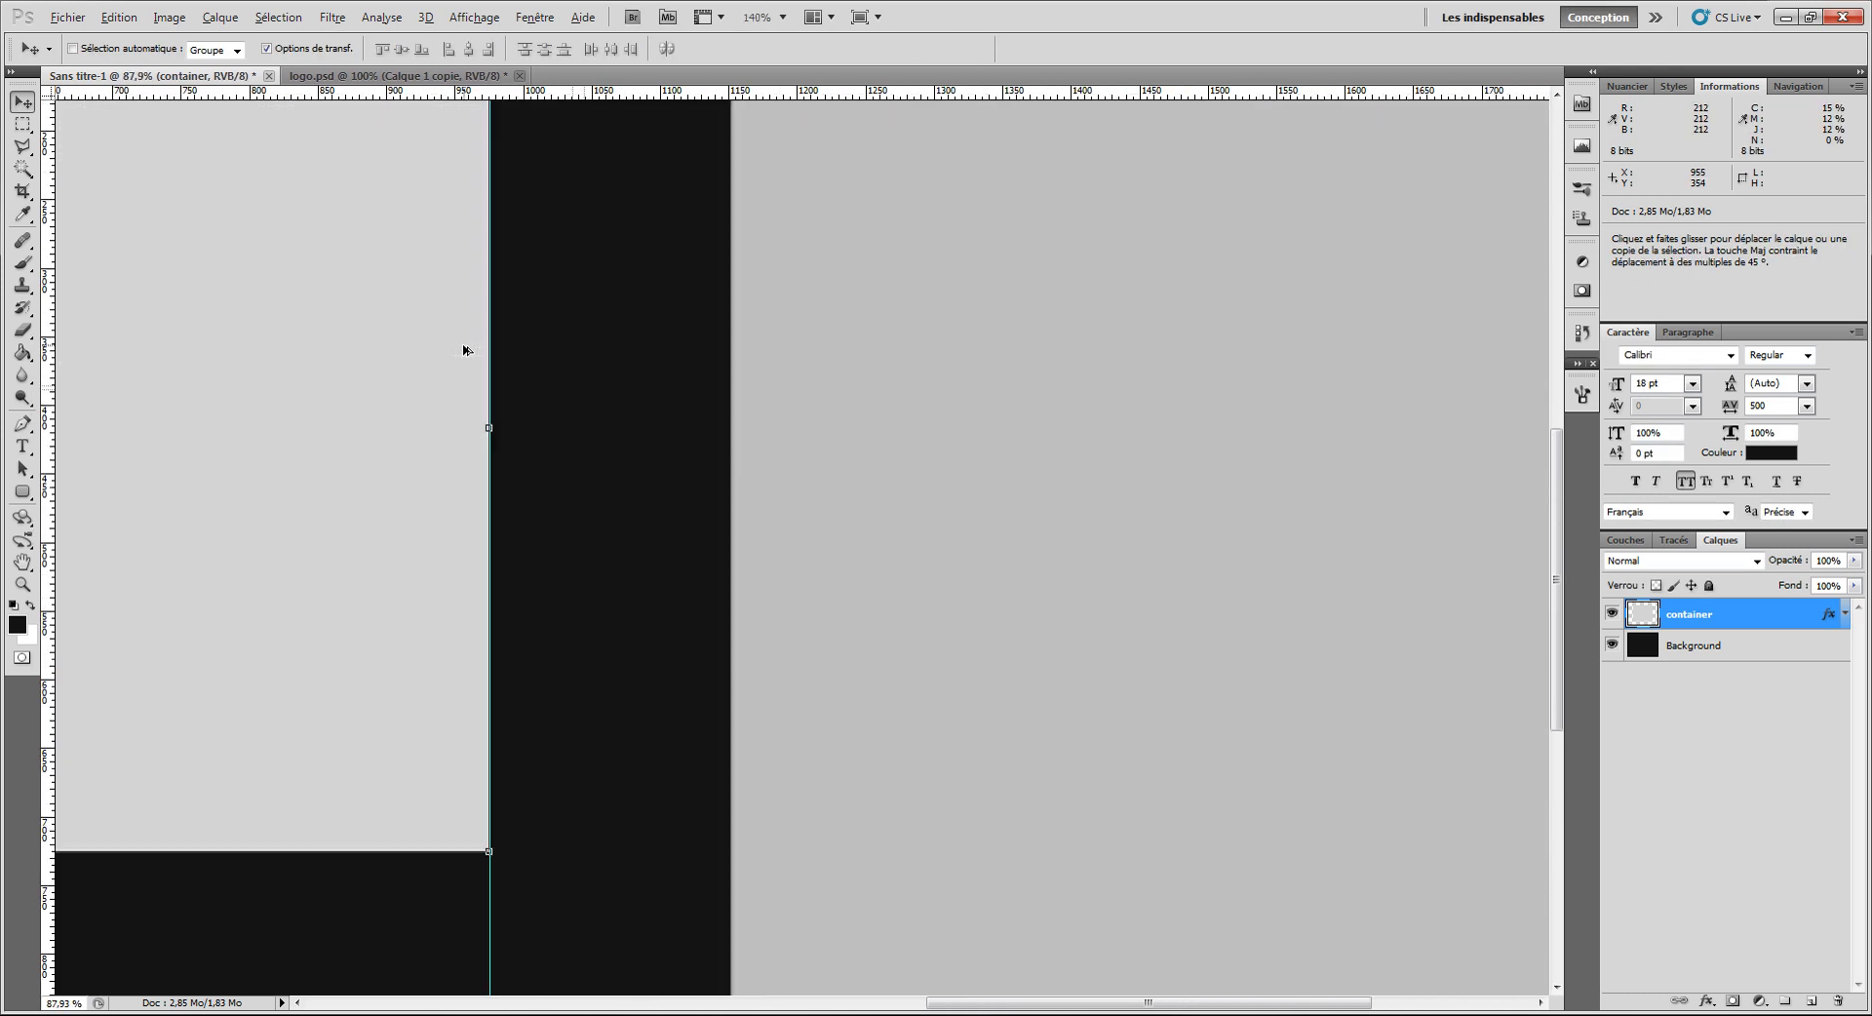
scroll(463, 394, up, 7)
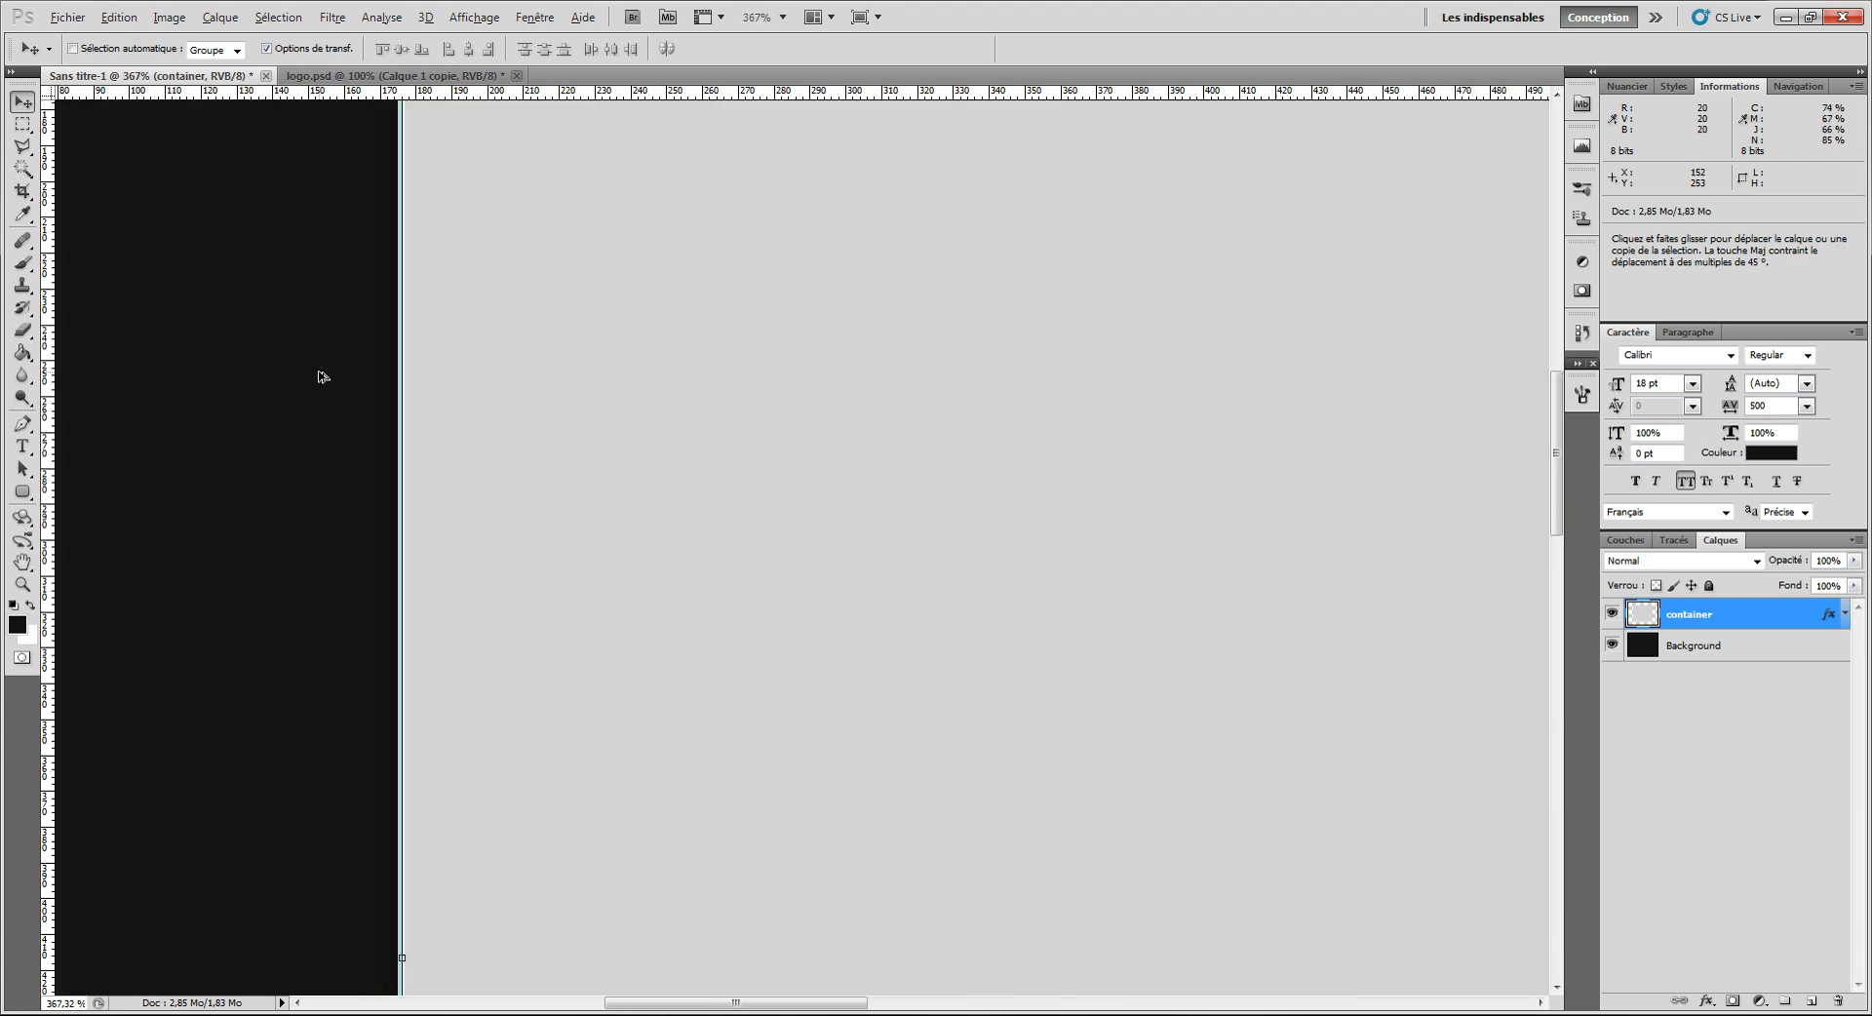
scroll(458, 376, up, 2)
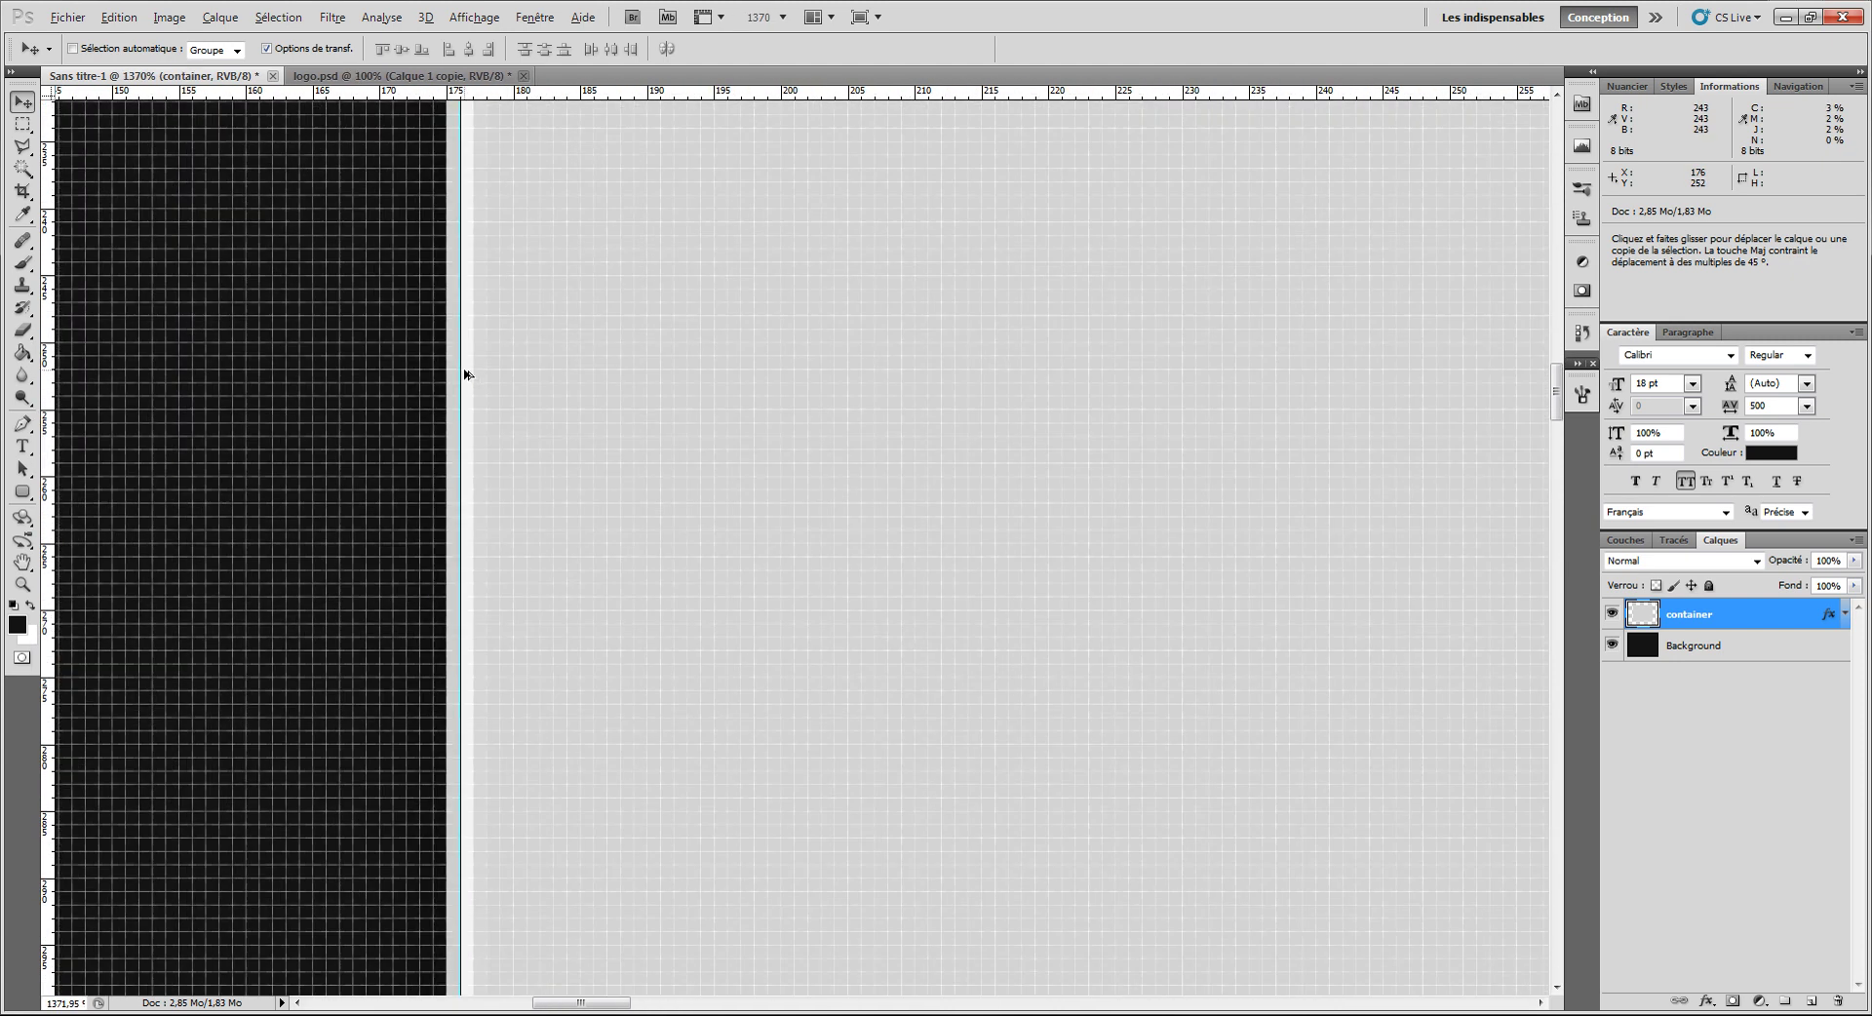
scroll(468, 371, up, 2)
drag(464, 371, 523, 375)
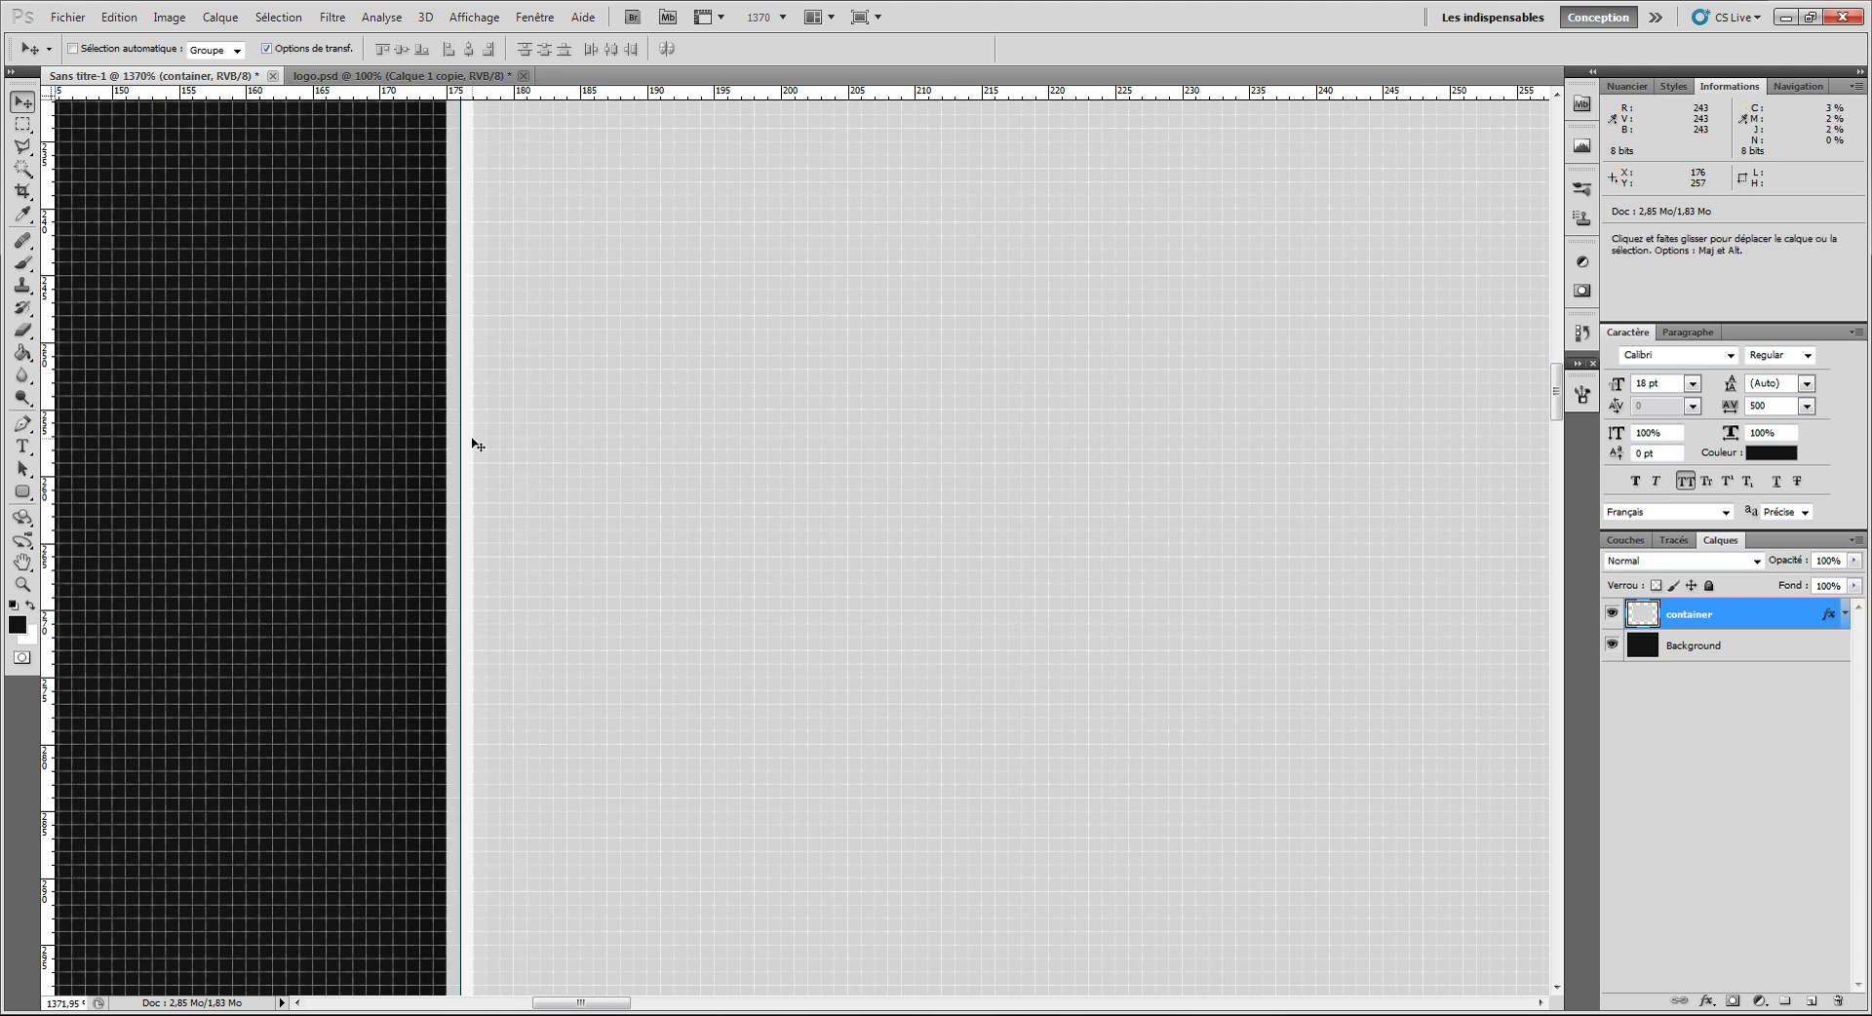
key(ctrl+t)
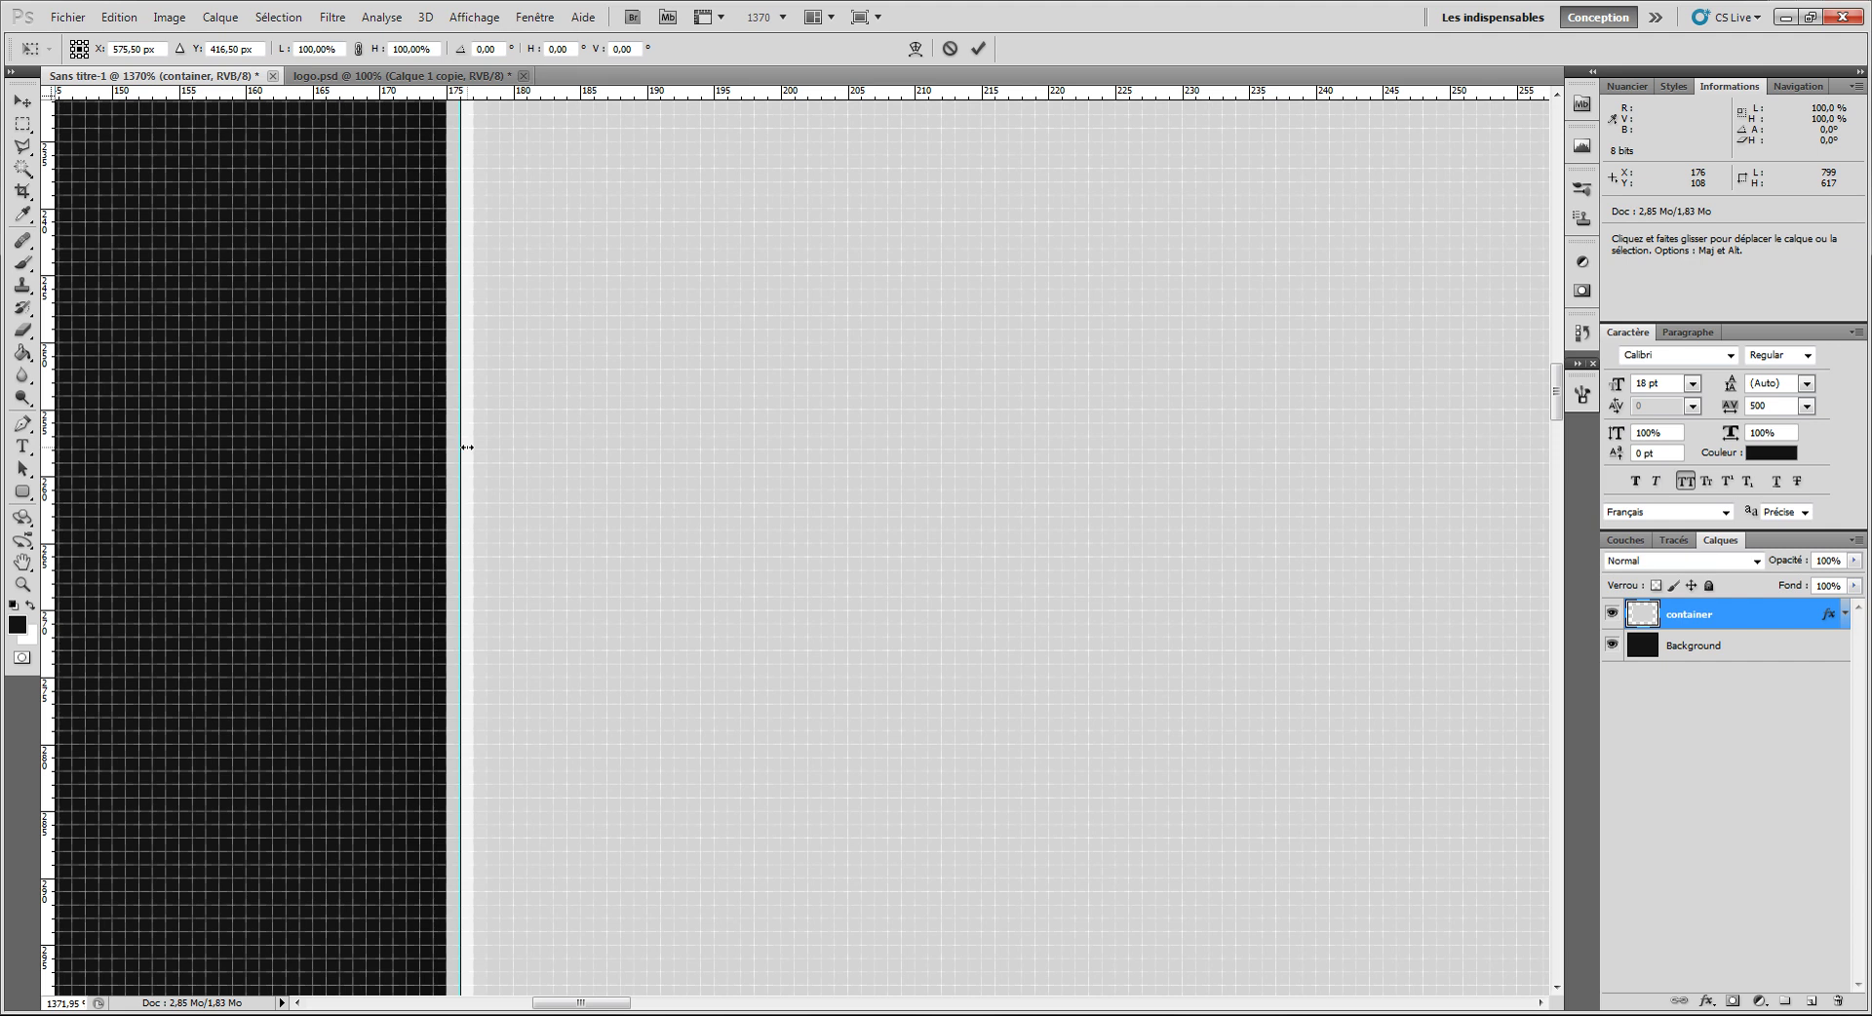
drag(470, 448, 483, 448)
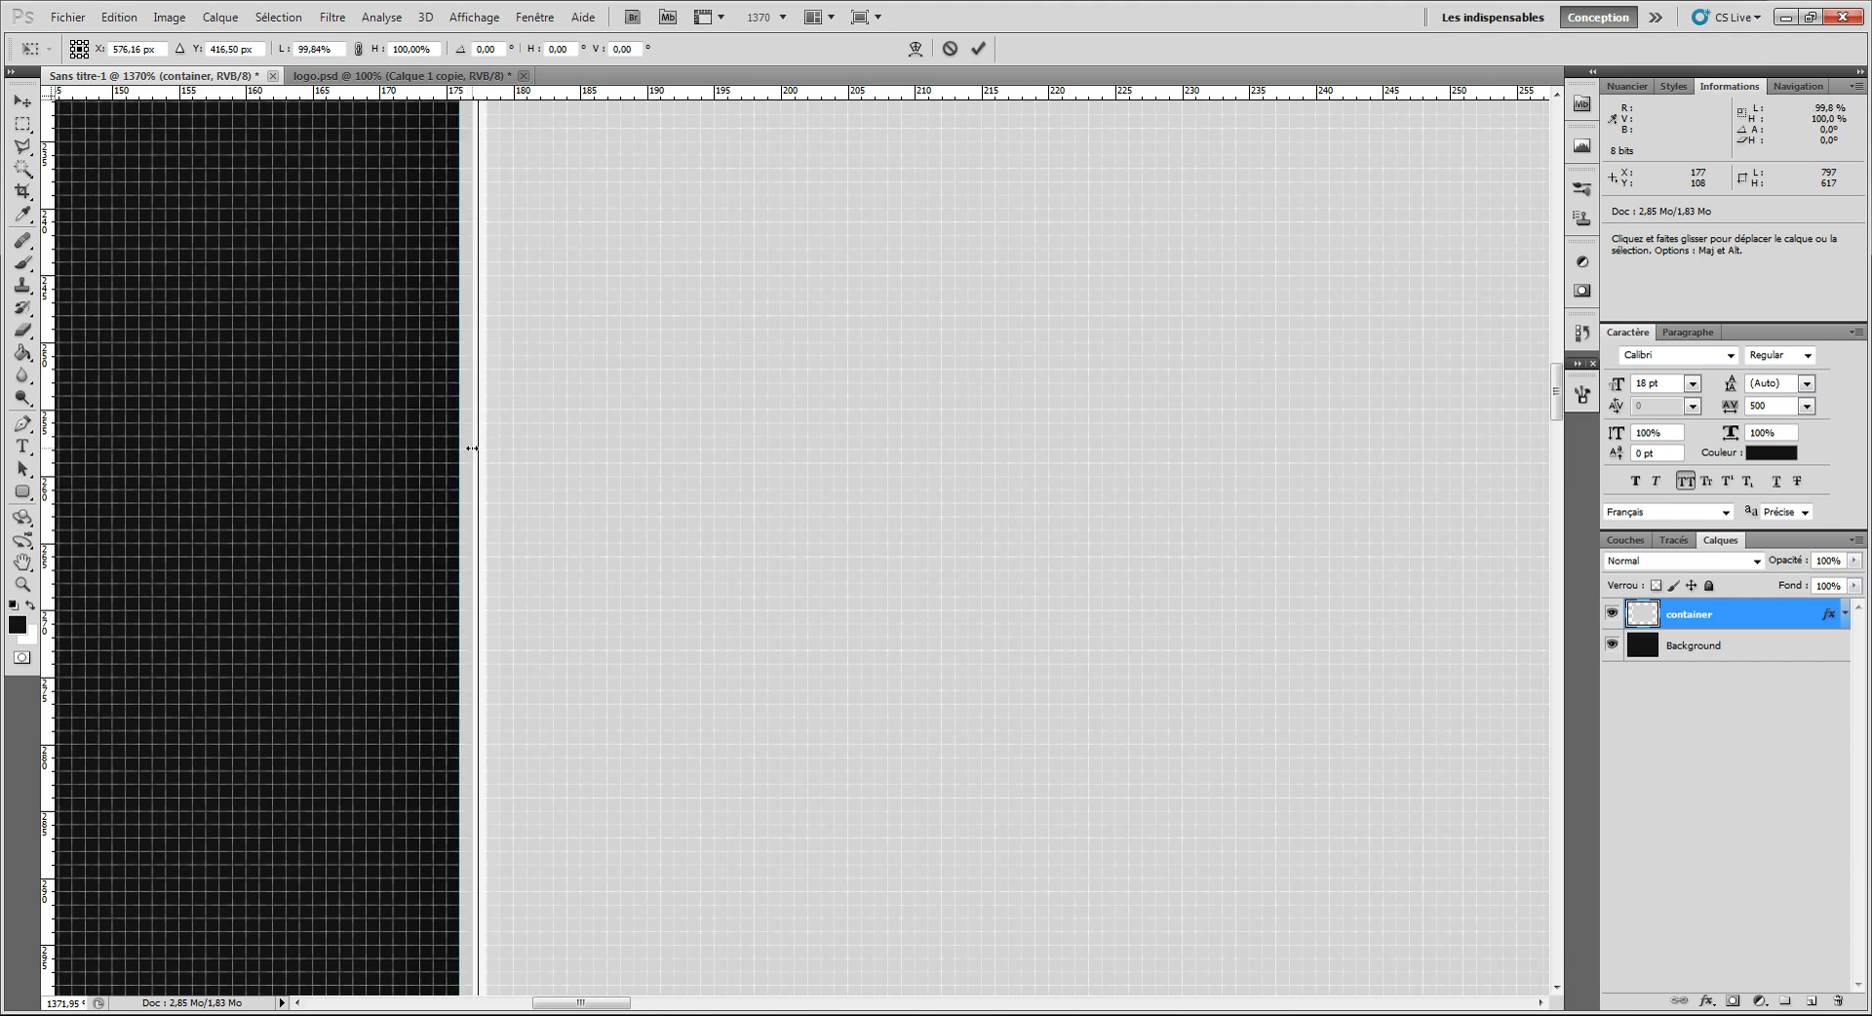
click(978, 48)
Step: Return the view to 100% zoom and move the container slightly lower
click(783, 17)
click(765, 80)
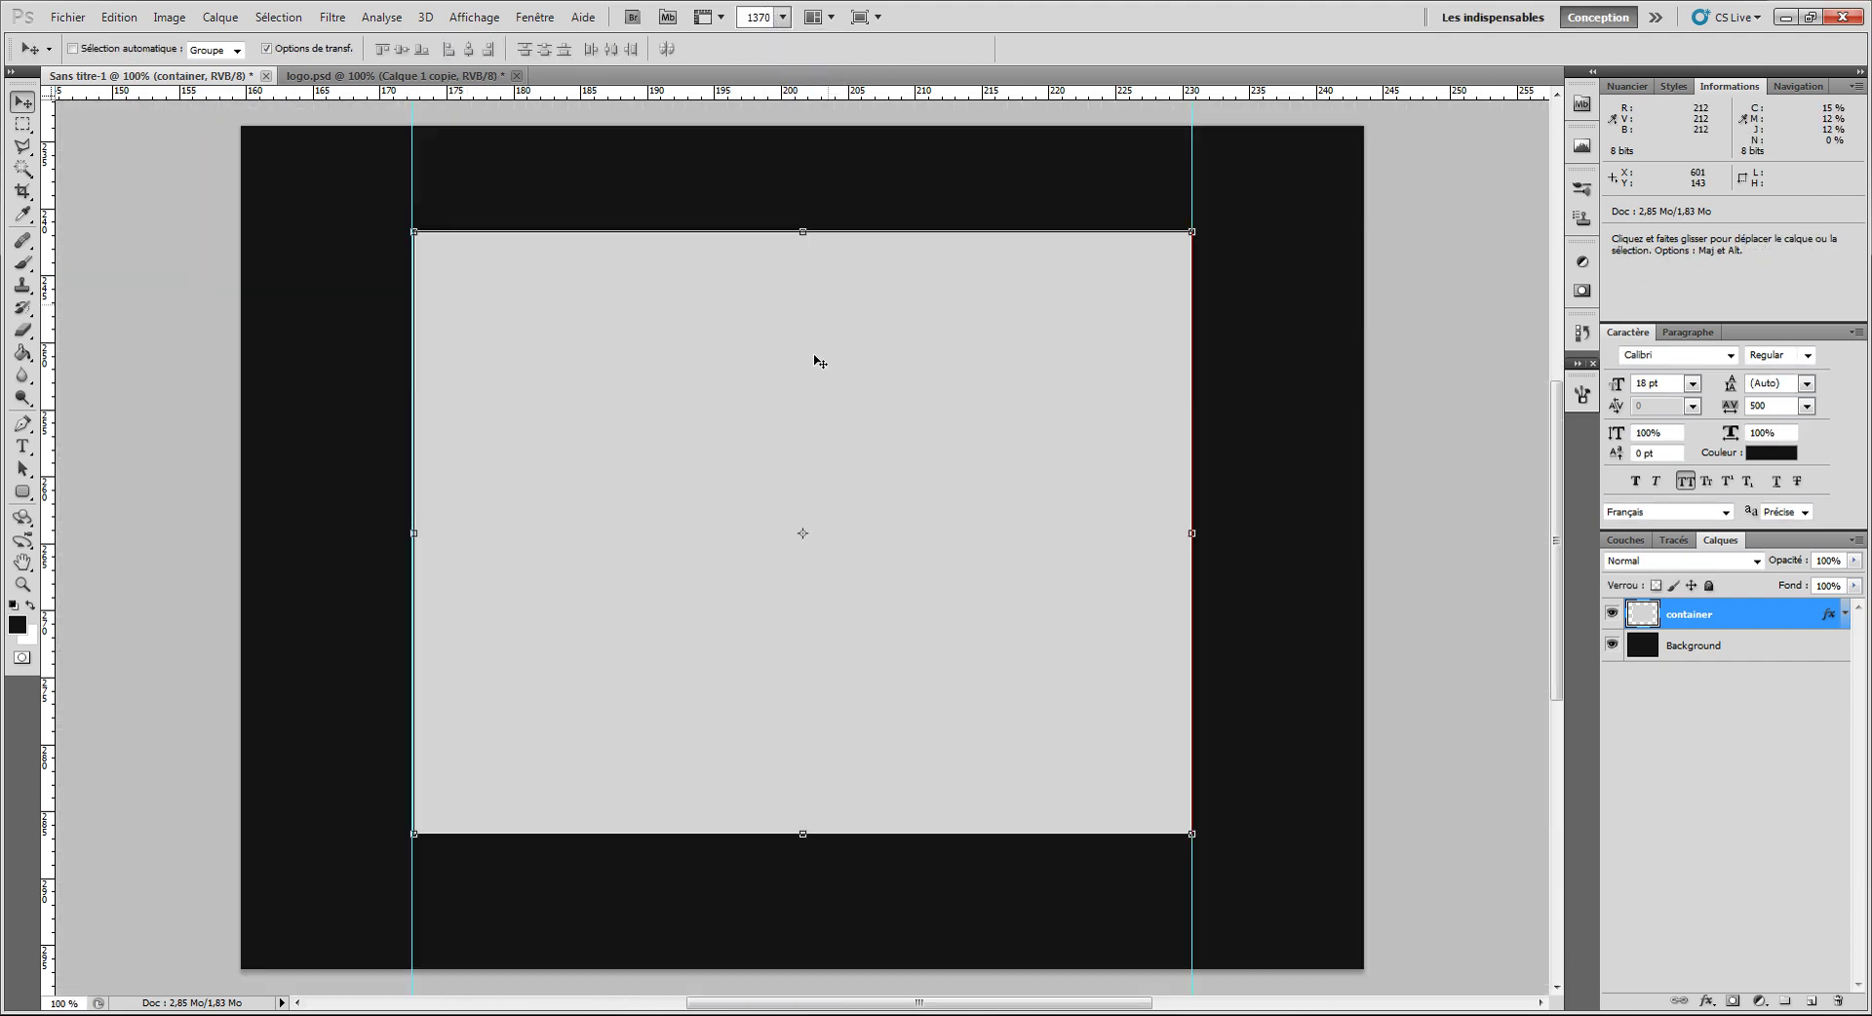
scroll(413, 364, up, 10)
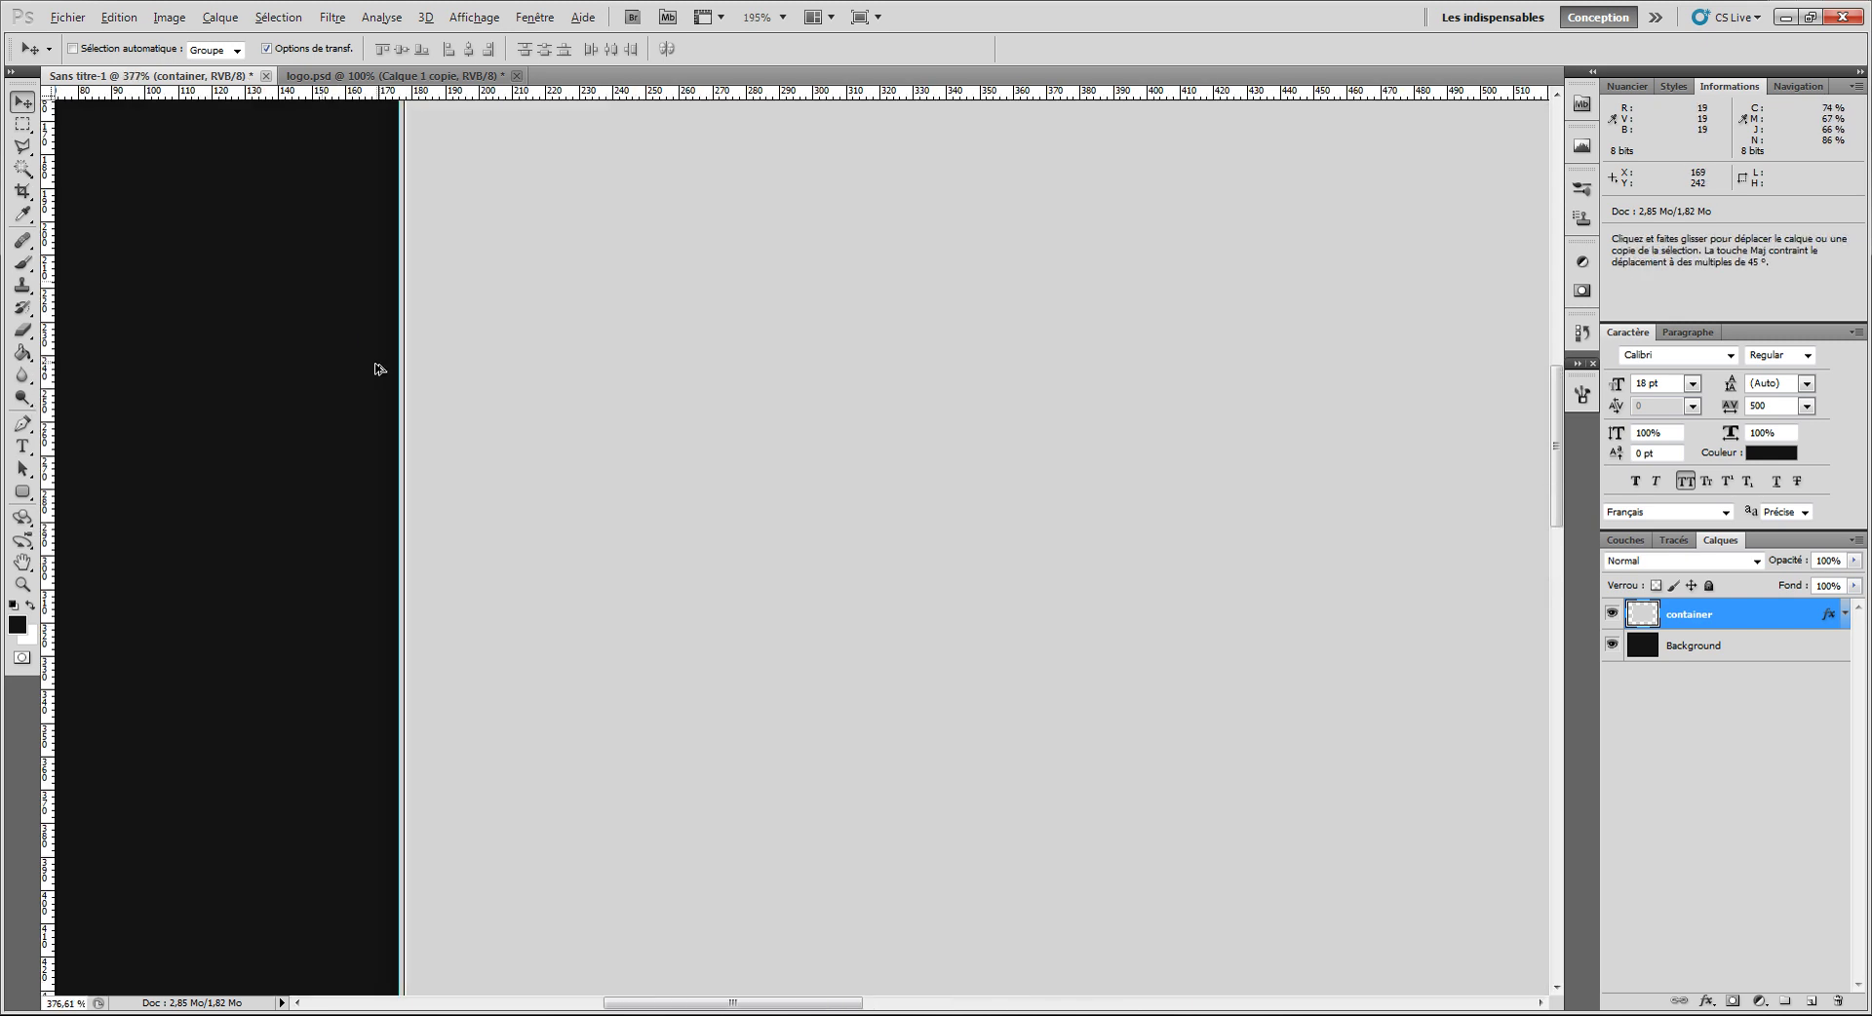
scroll(410, 380, up, 7)
scroll(585, 386, down, 18)
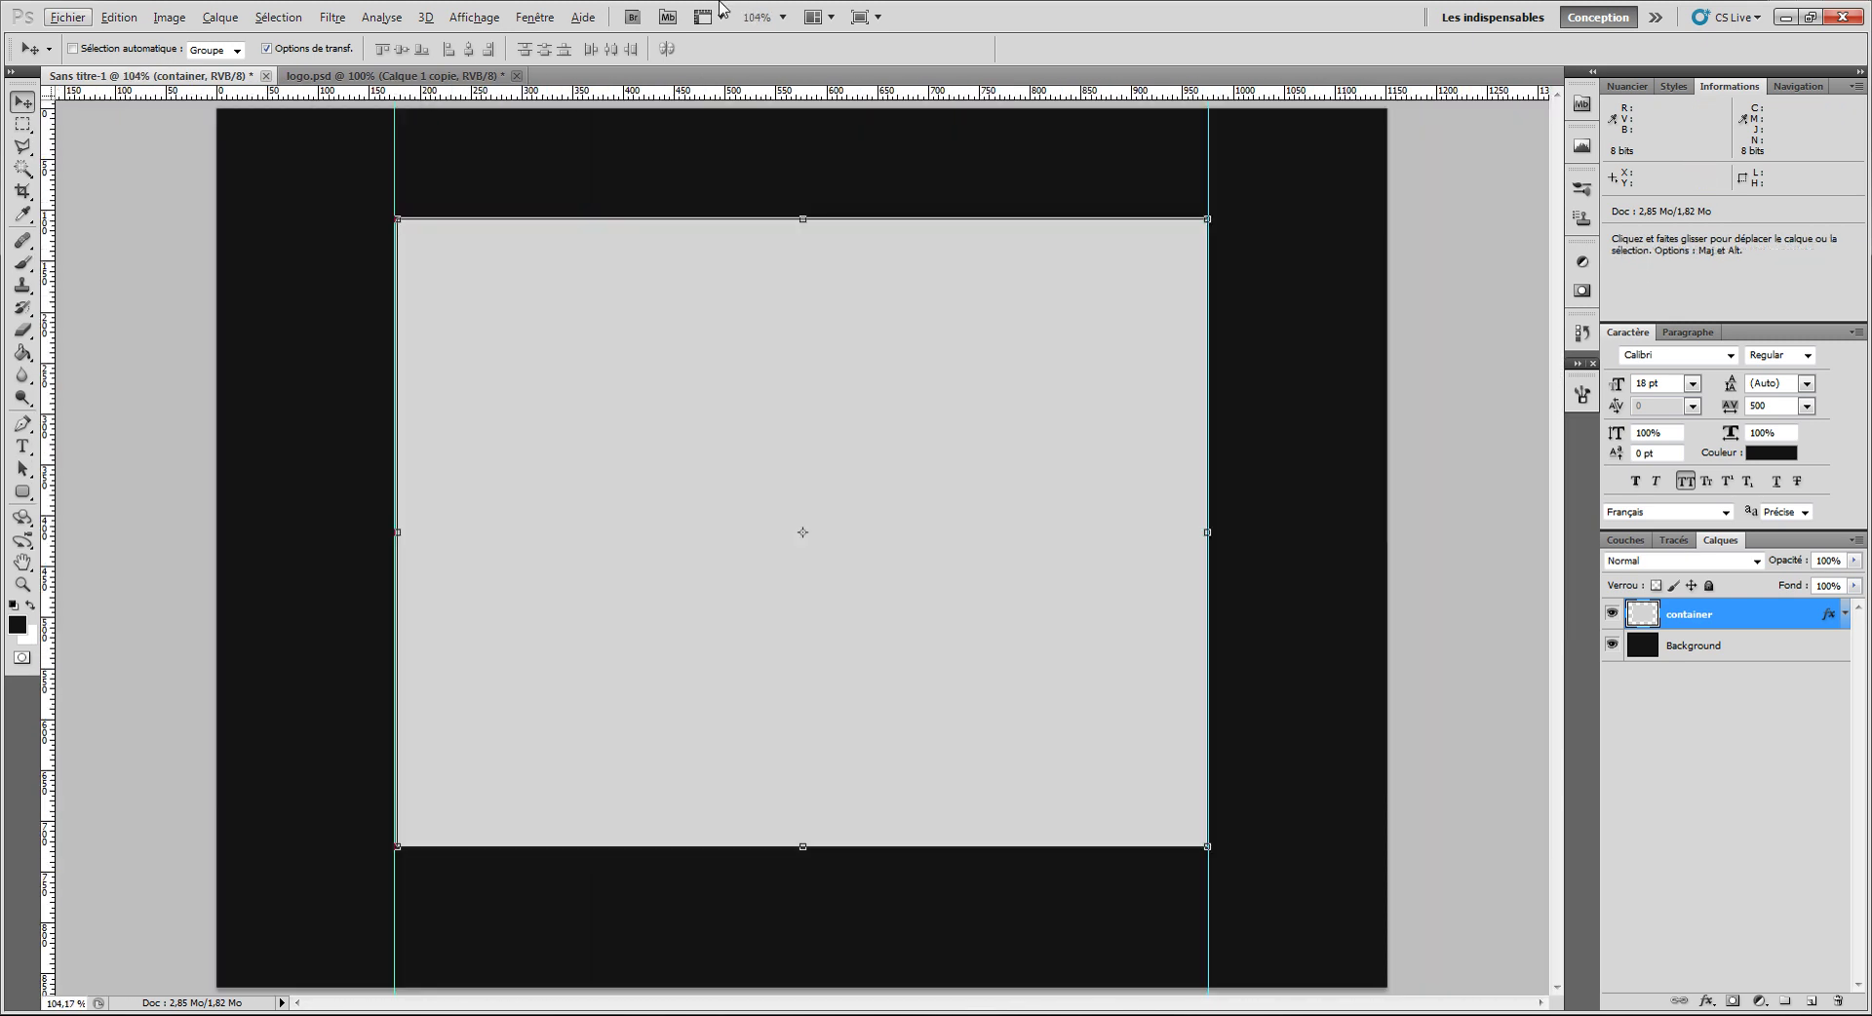
click(758, 16)
text(100)
key(Return)
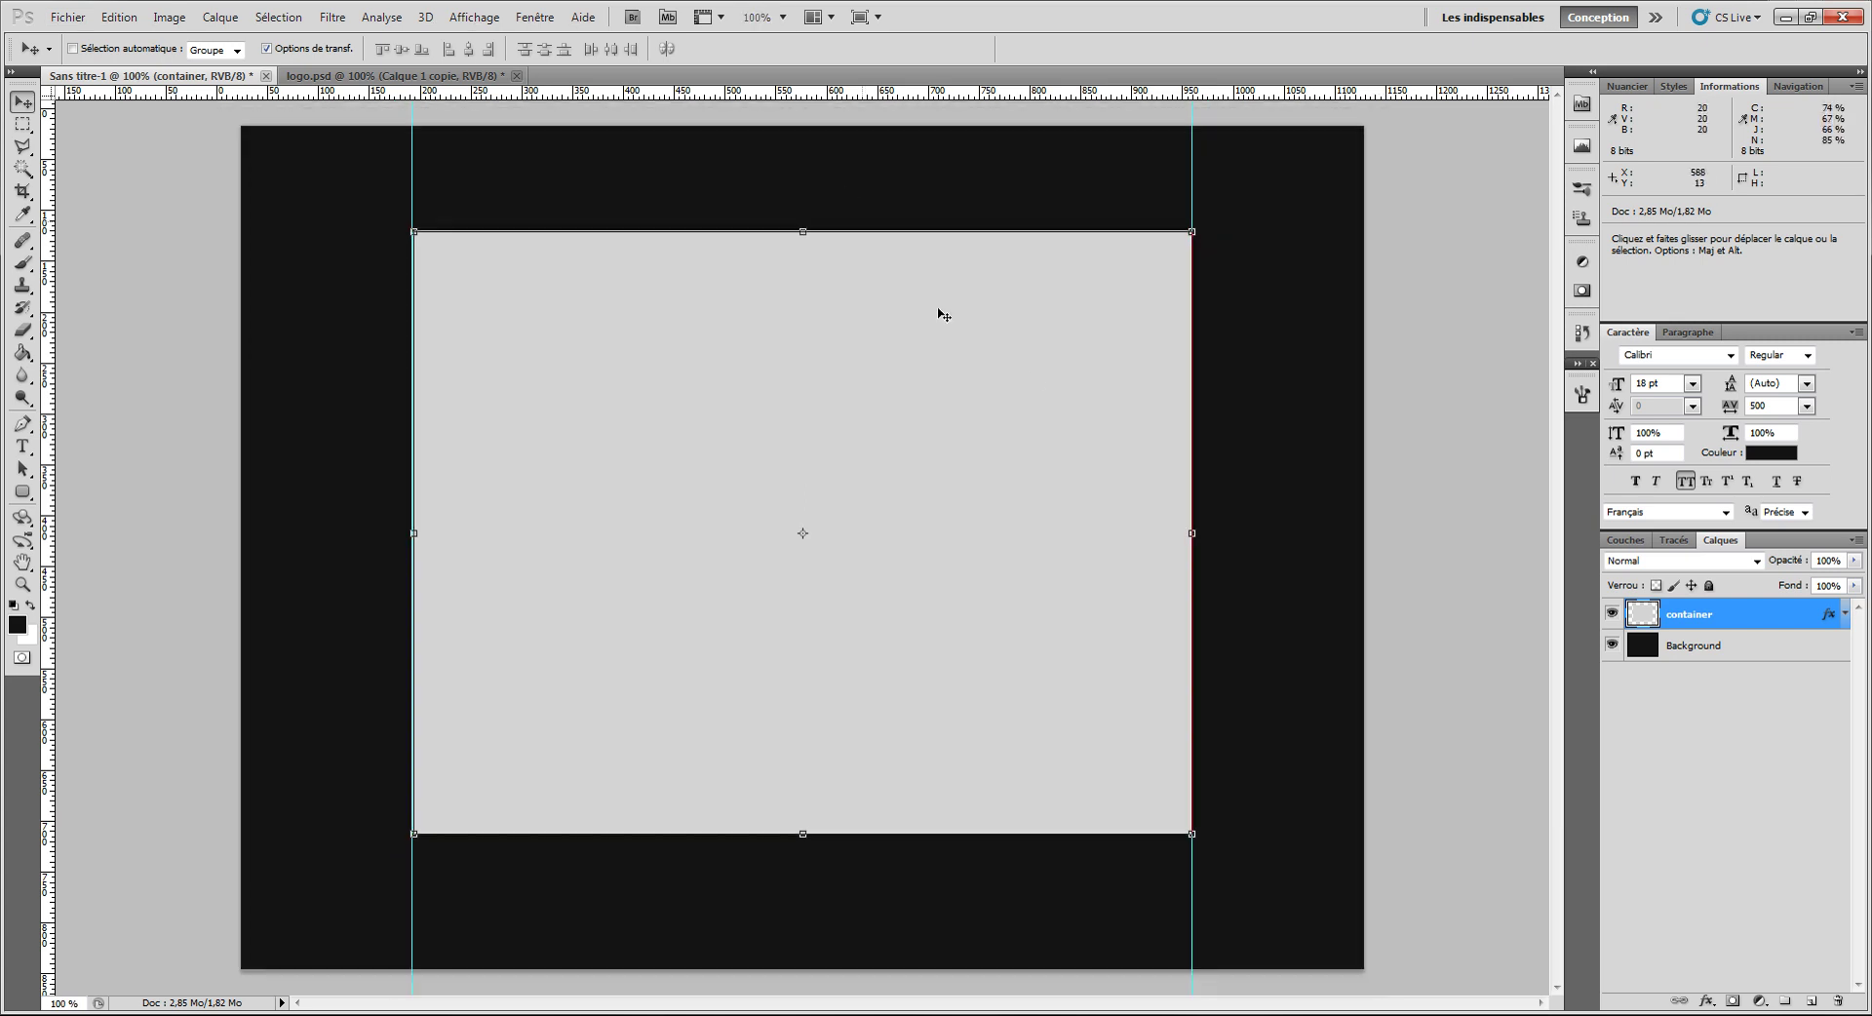
drag(991, 392, 991, 416)
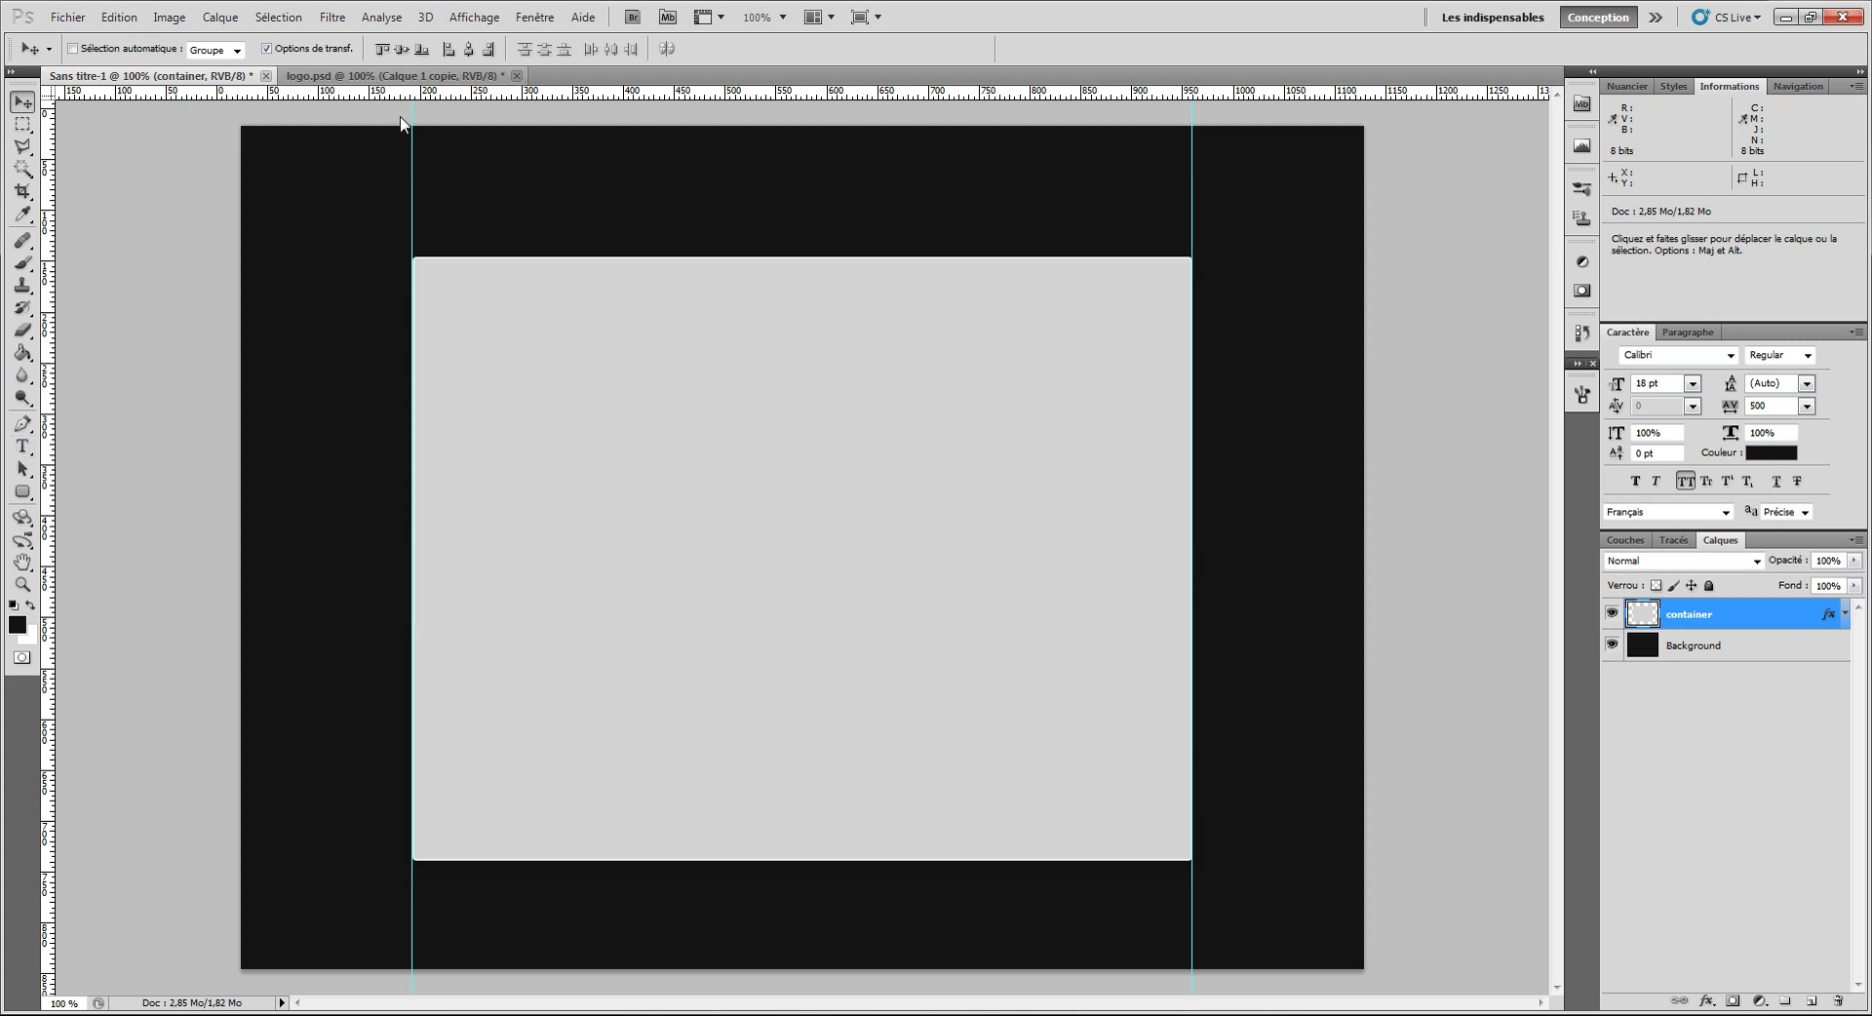
Step: Copy the logo from logo.psd, paste it into the mockup and move it into the top dark band
click(395, 75)
key(ctrl+c)
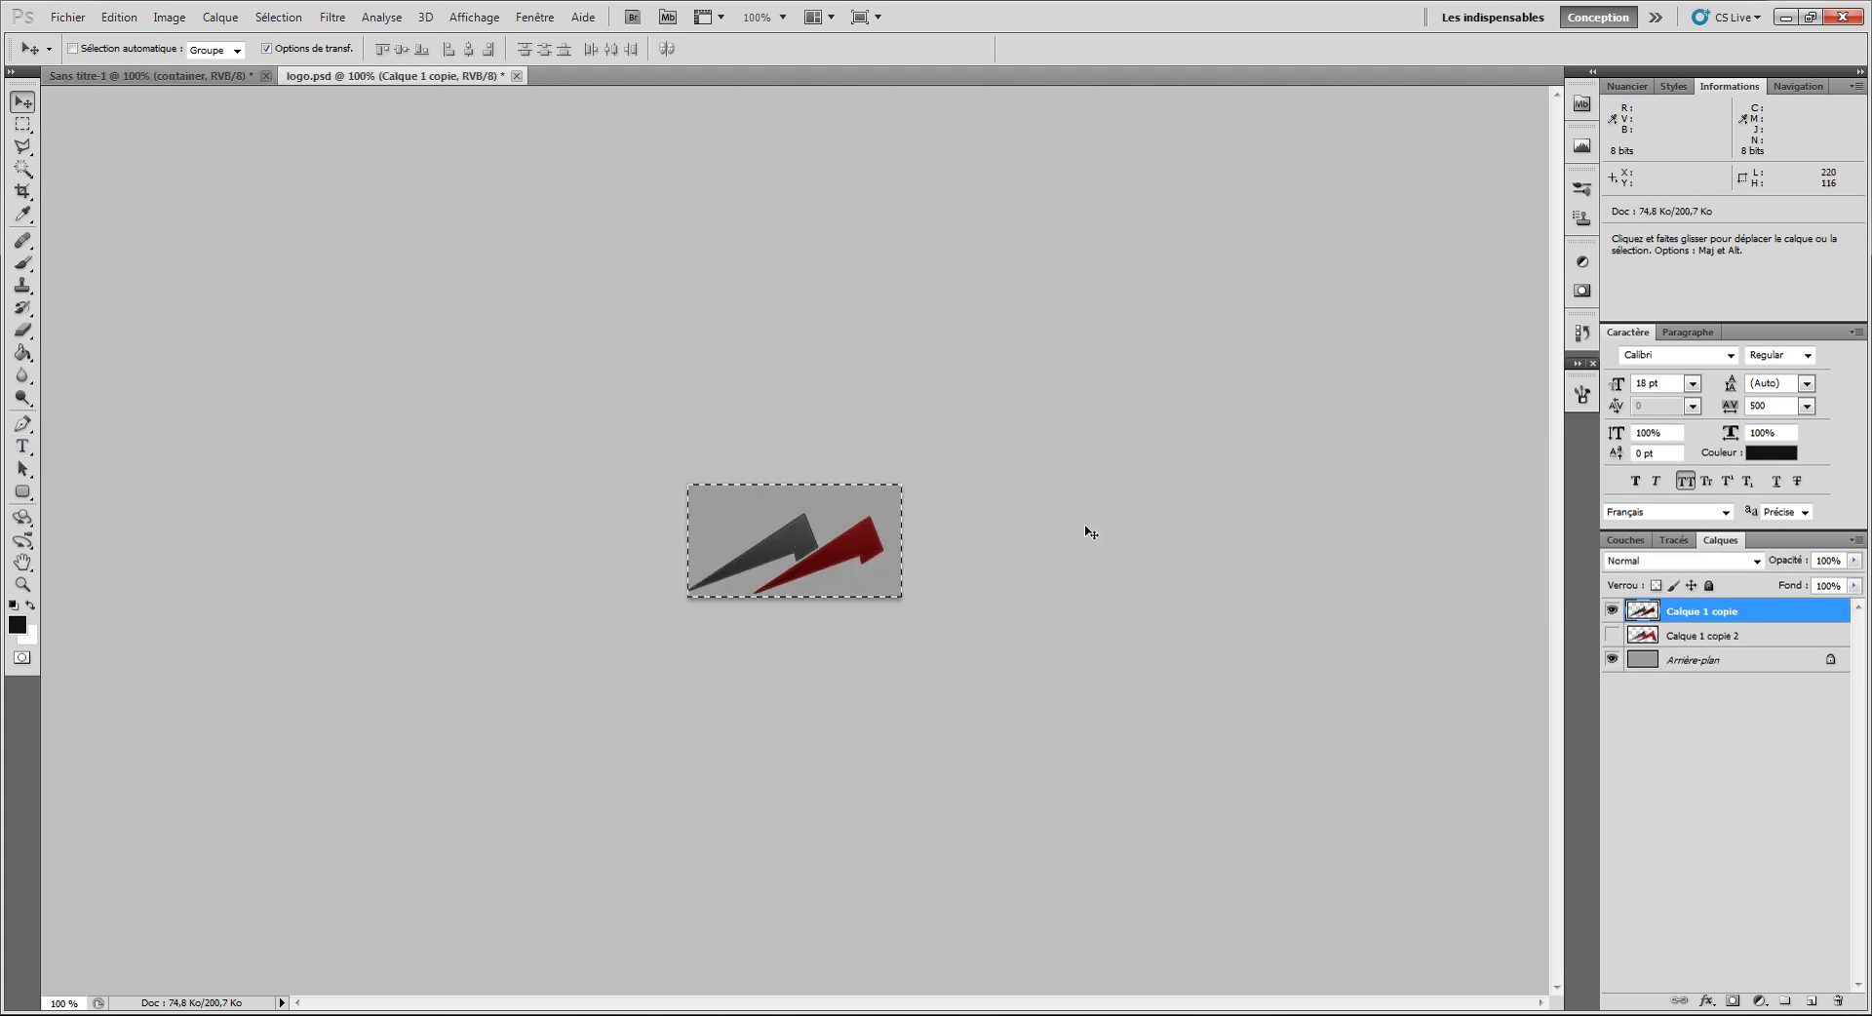
key(ctrl+Tab)
key(ctrl+v)
drag(847, 543, 846, 174)
Step: Rename the pasted layer to 'logo' and dismiss the new-layer dialog
ctrl+click(1718, 686)
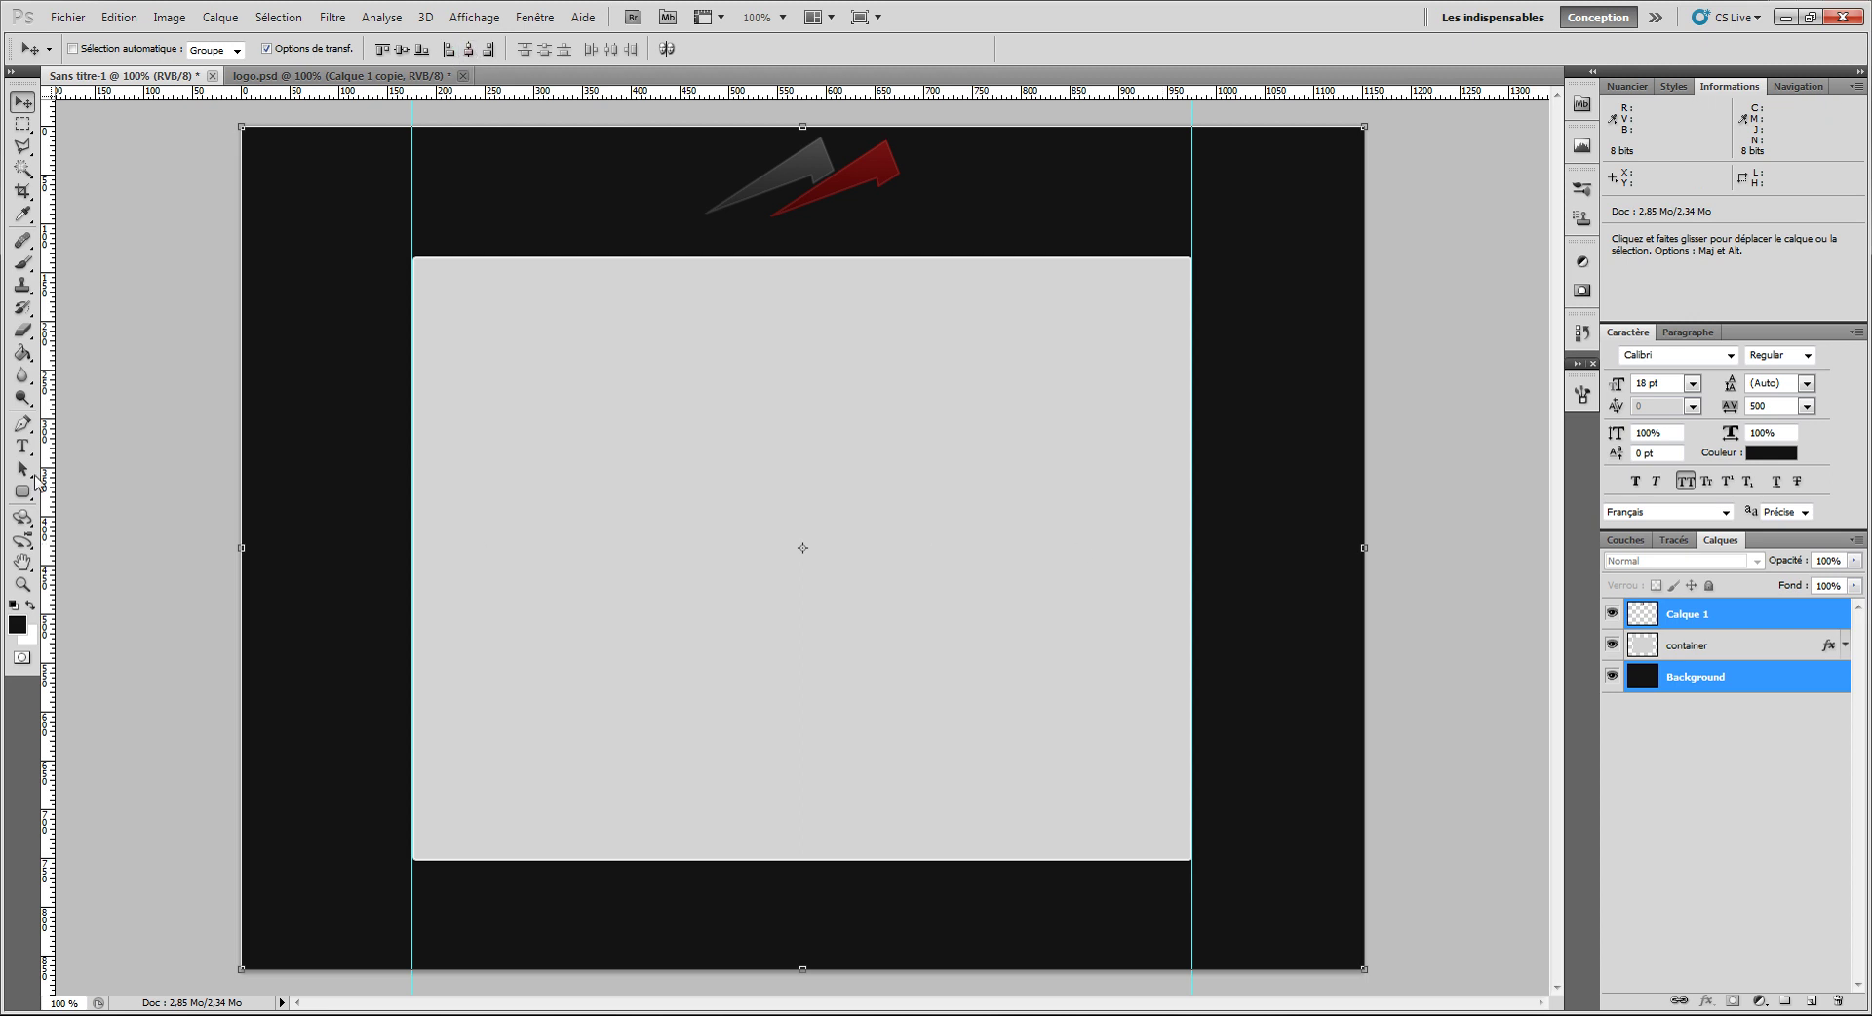
double_click(1686, 615)
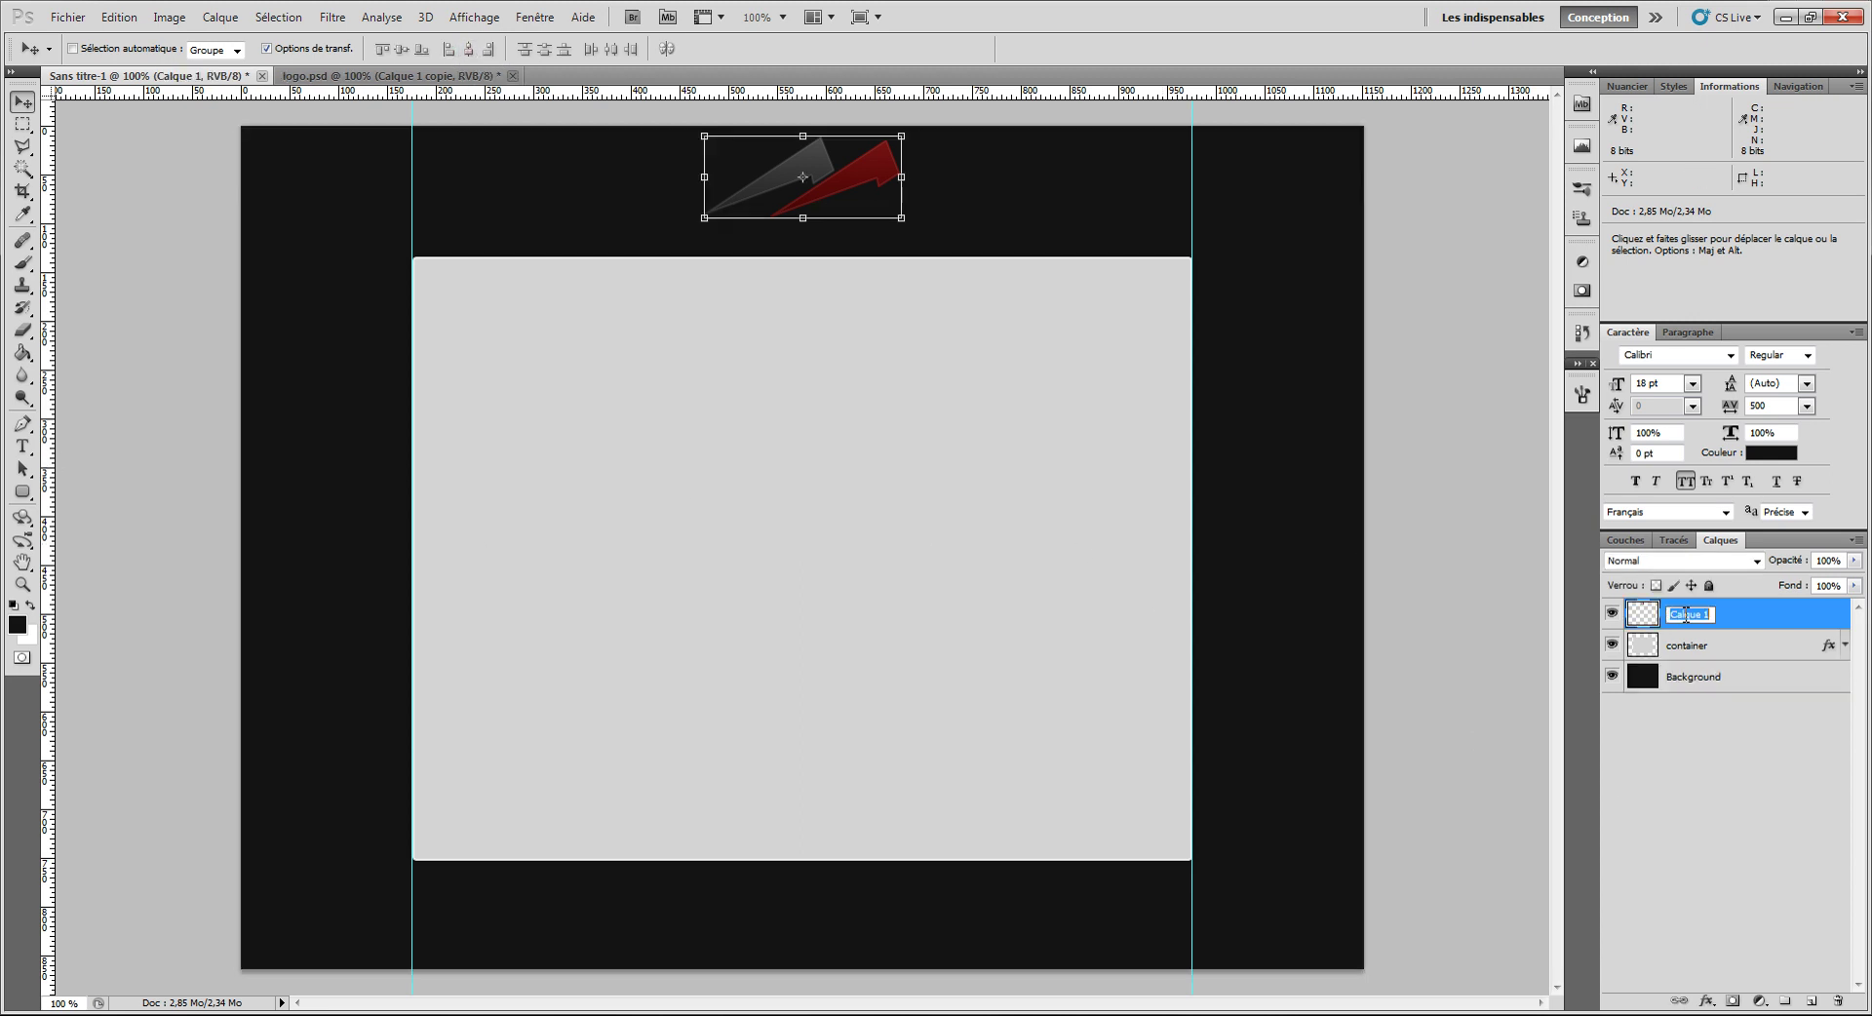
key(Return)
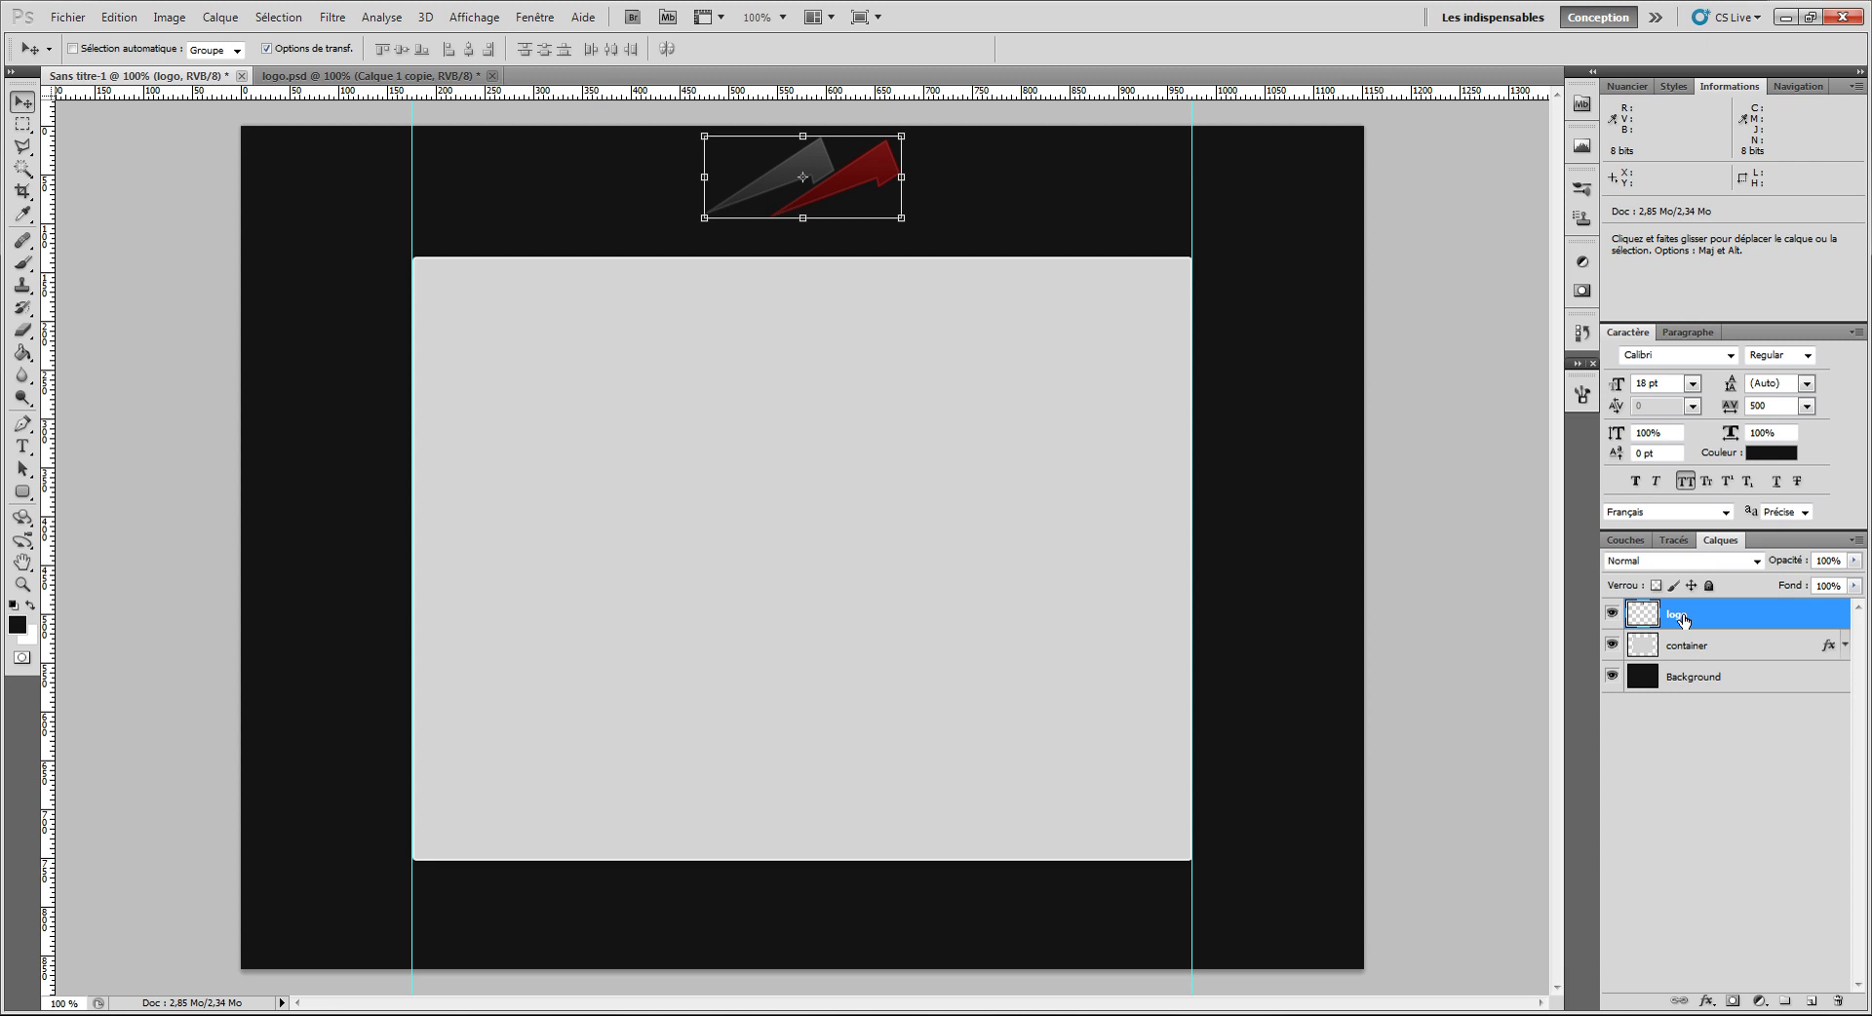
key(ctrl+shift+n)
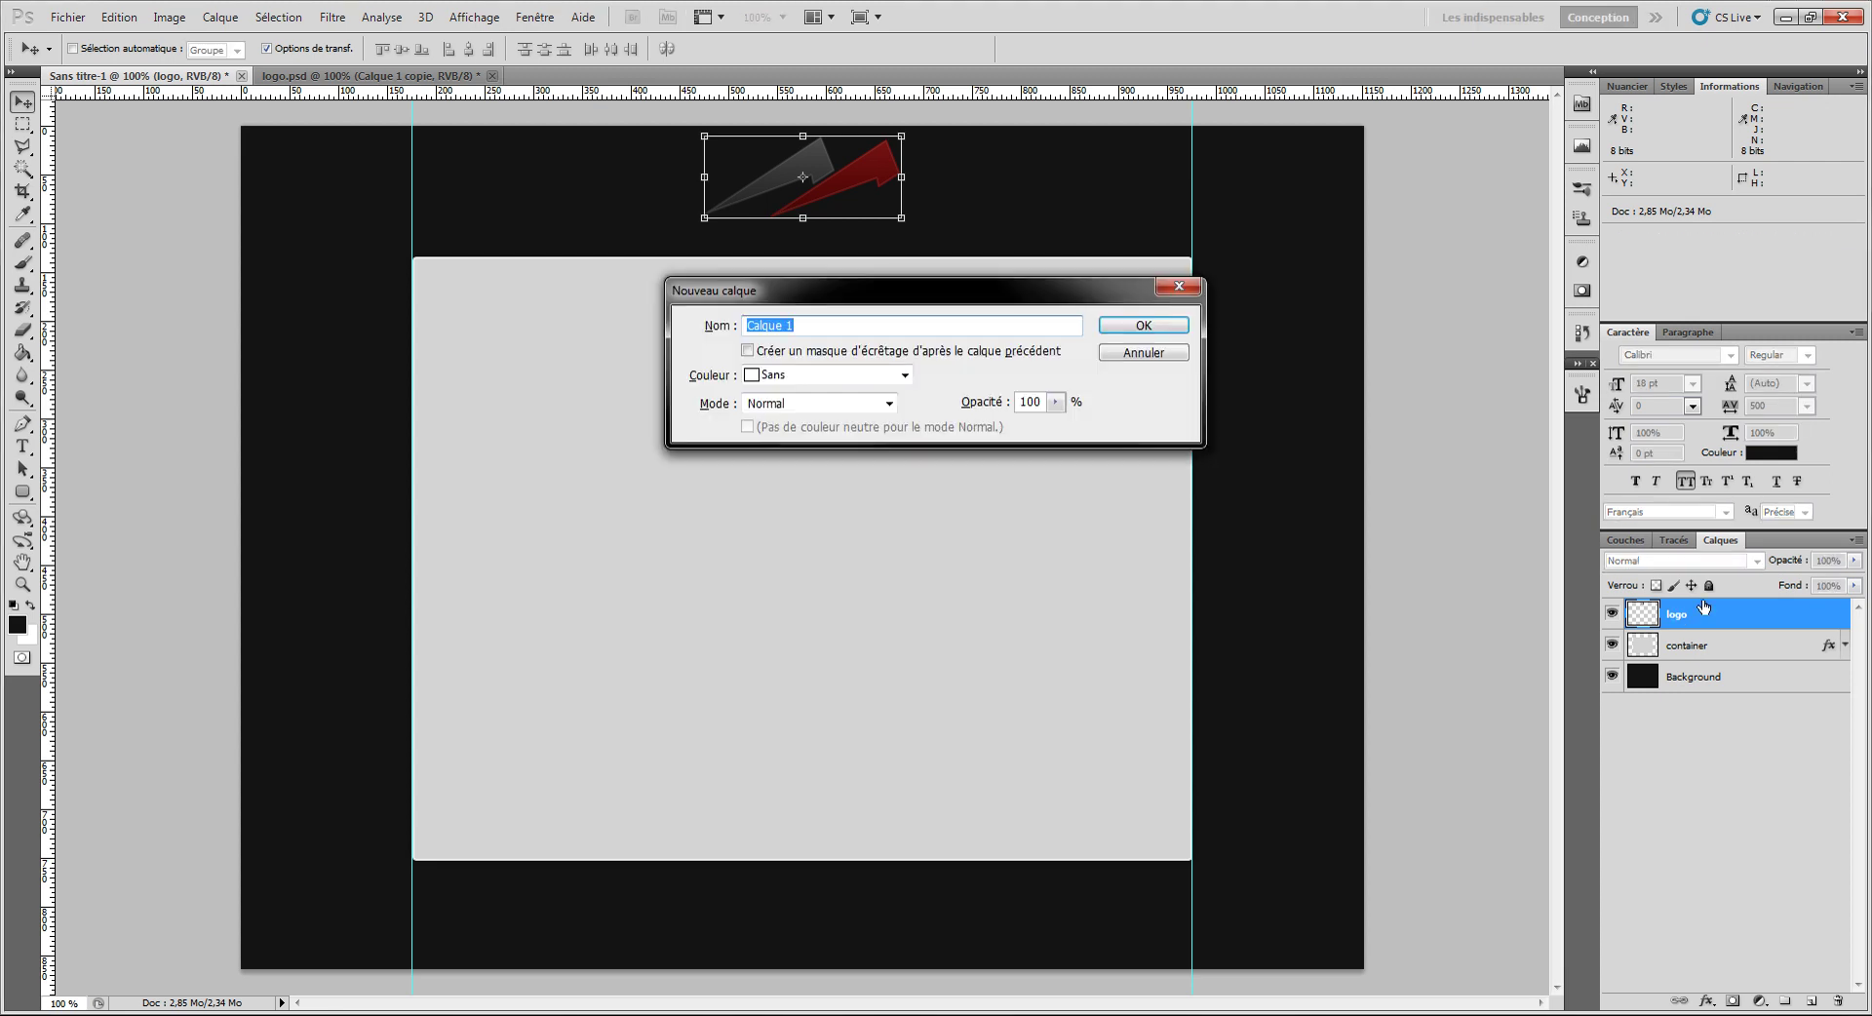
key(Escape)
Step: Add the site owner's name as a text line above the container in near-white #f4f4f4
key(t)
click(686, 239)
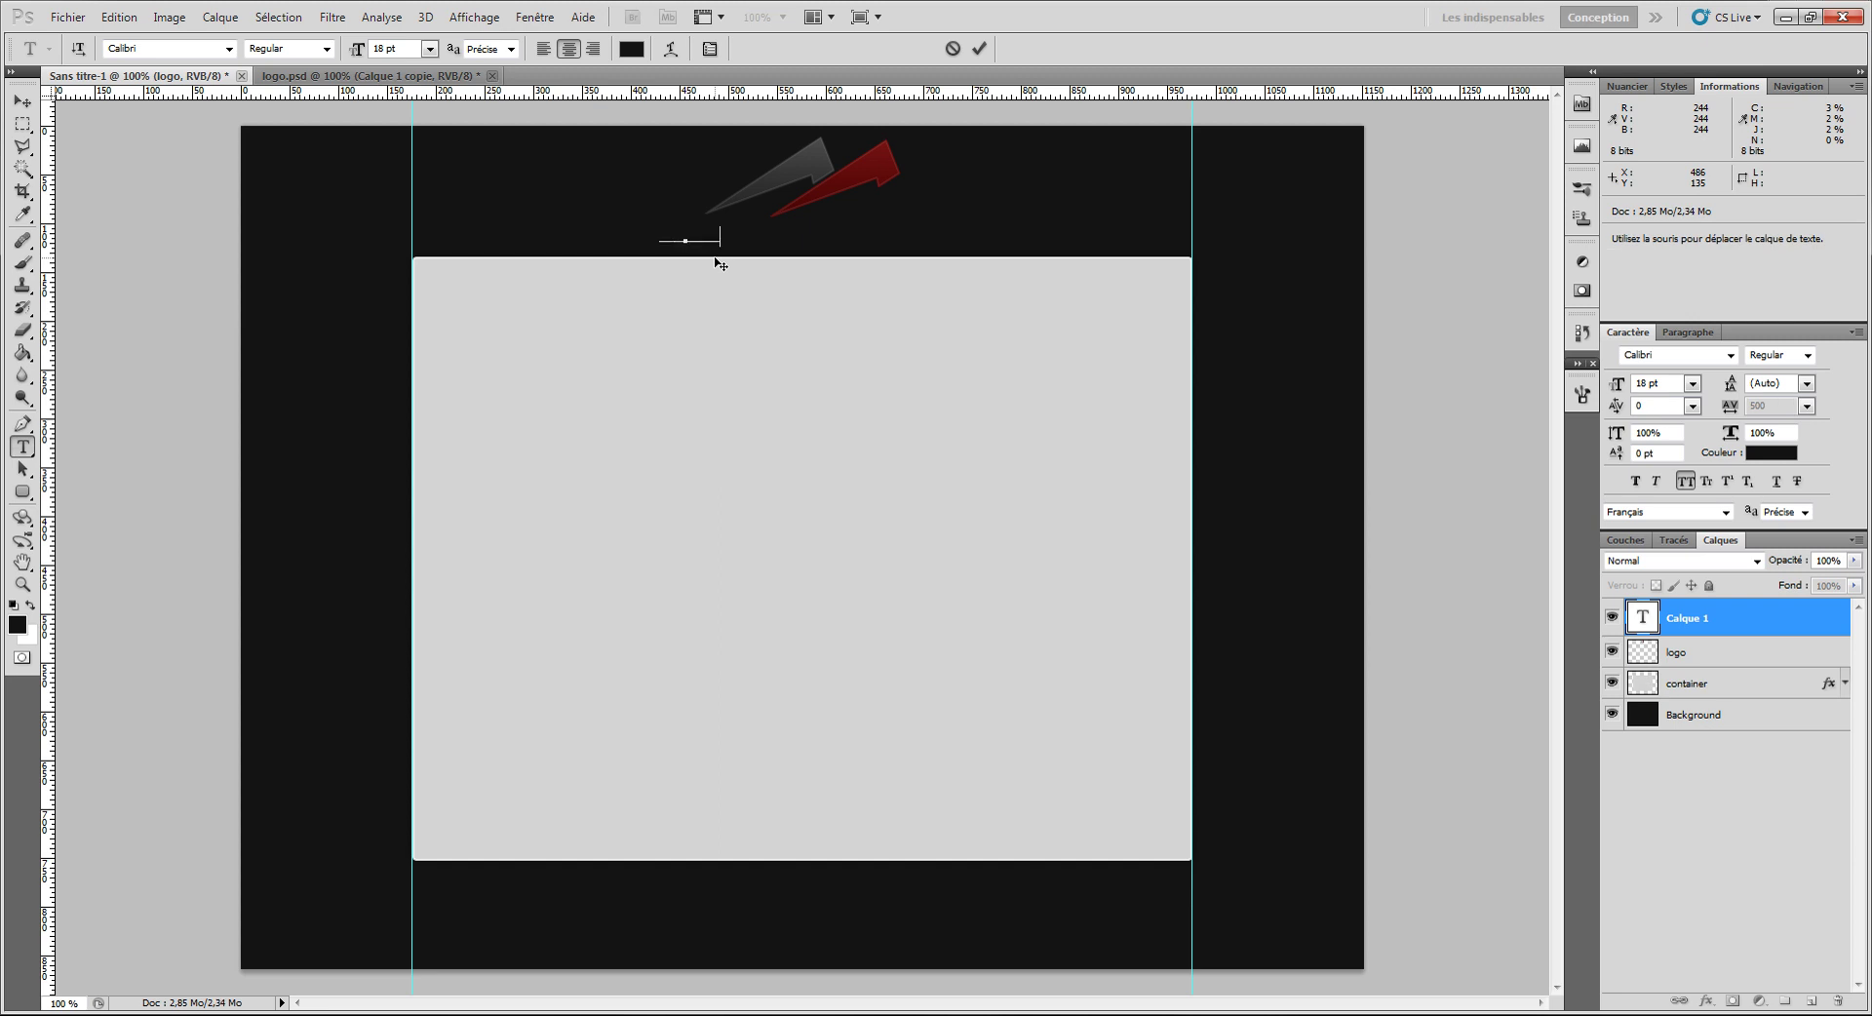
click(979, 48)
click(628, 49)
mouse_move(1337, 224)
mouse_down()
mouse_move(1205, 172)
mouse_move(1183, 196)
mouse_up()
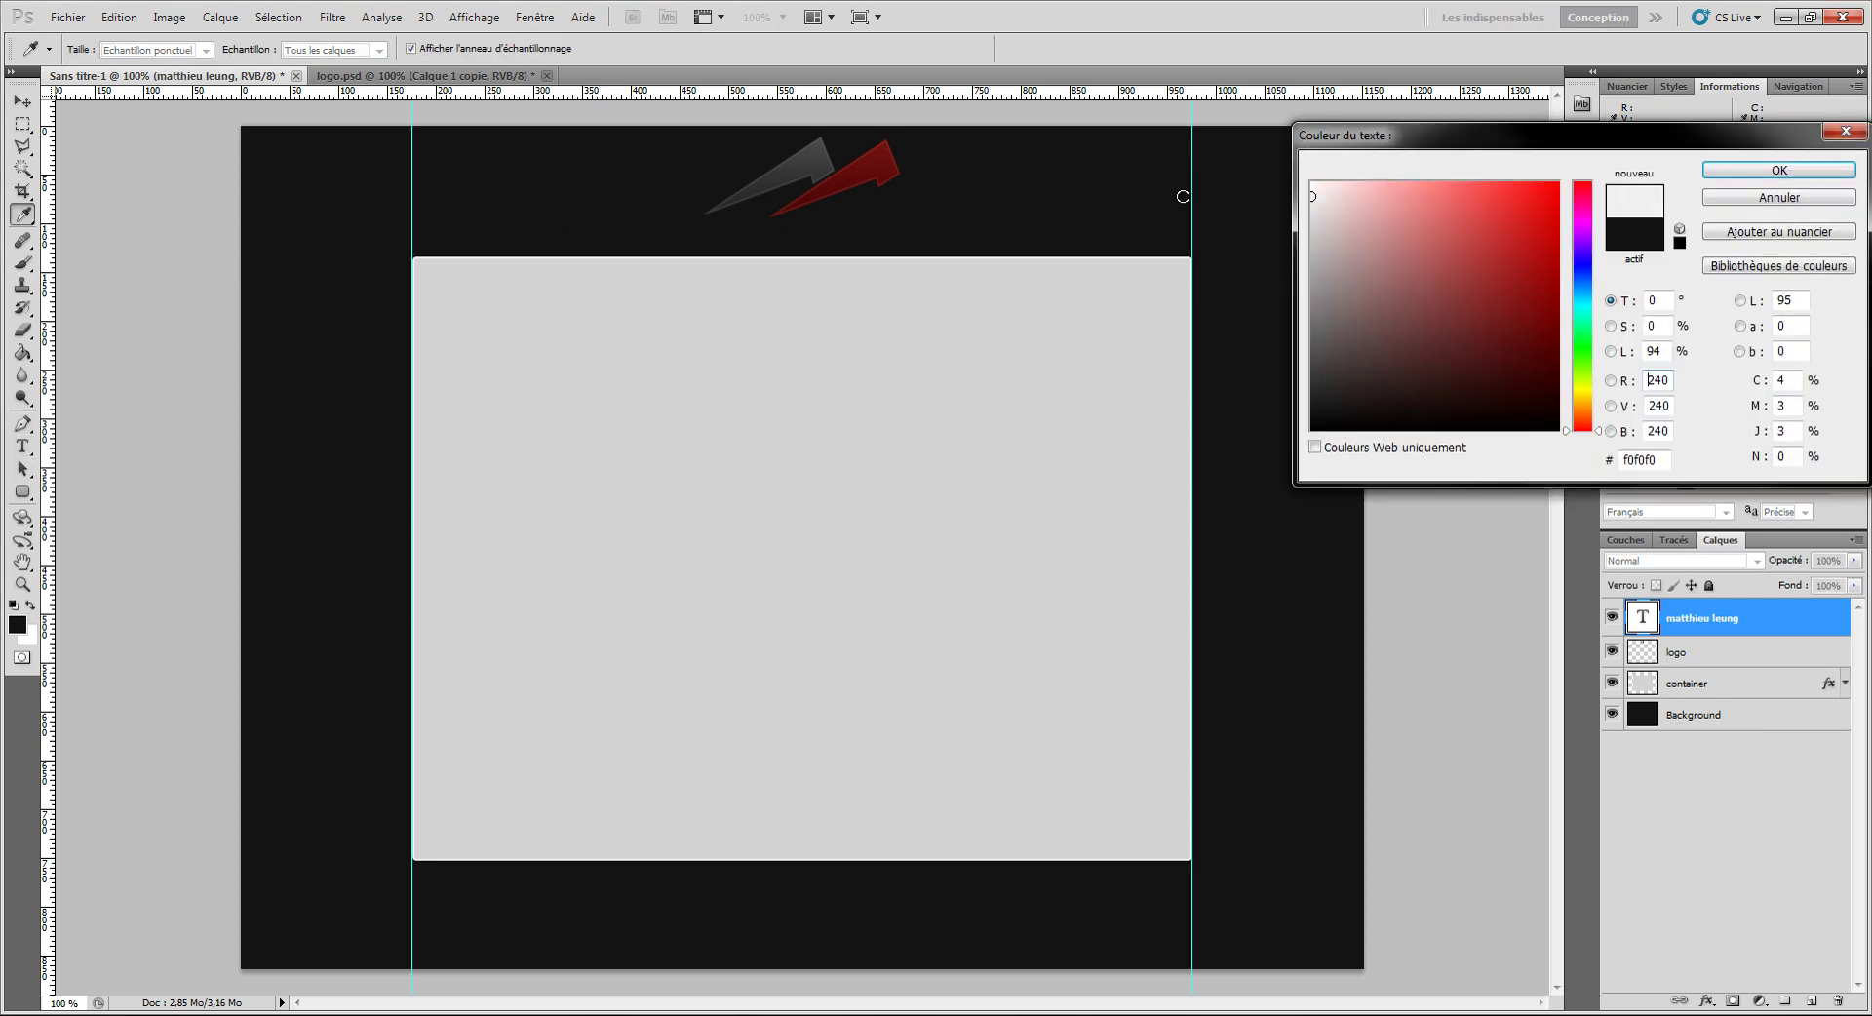
click(1780, 170)
Step: Shift the name title right and centre it against the Background layer
click(19, 102)
drag(664, 363, 782, 372)
ctrl+click(1648, 713)
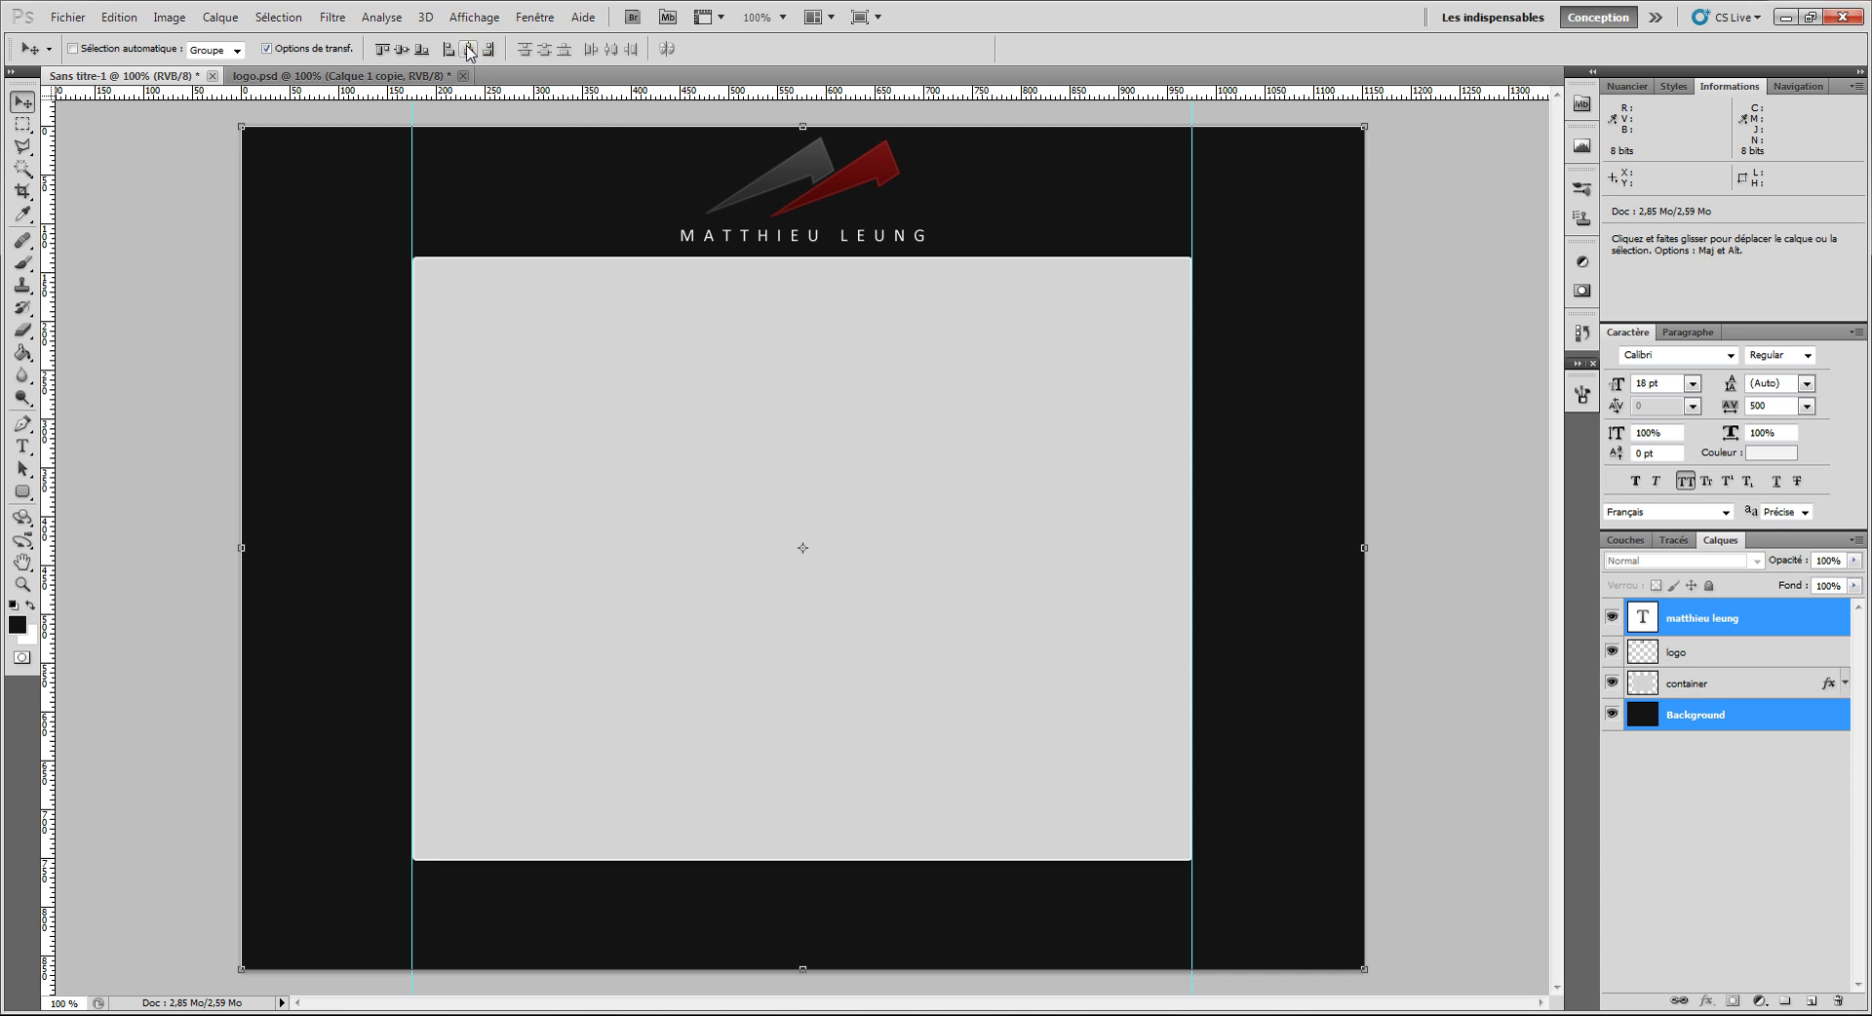
click(1707, 634)
Step: Set the title to 14 pt and nudge it up a few pixels
click(23, 446)
click(429, 48)
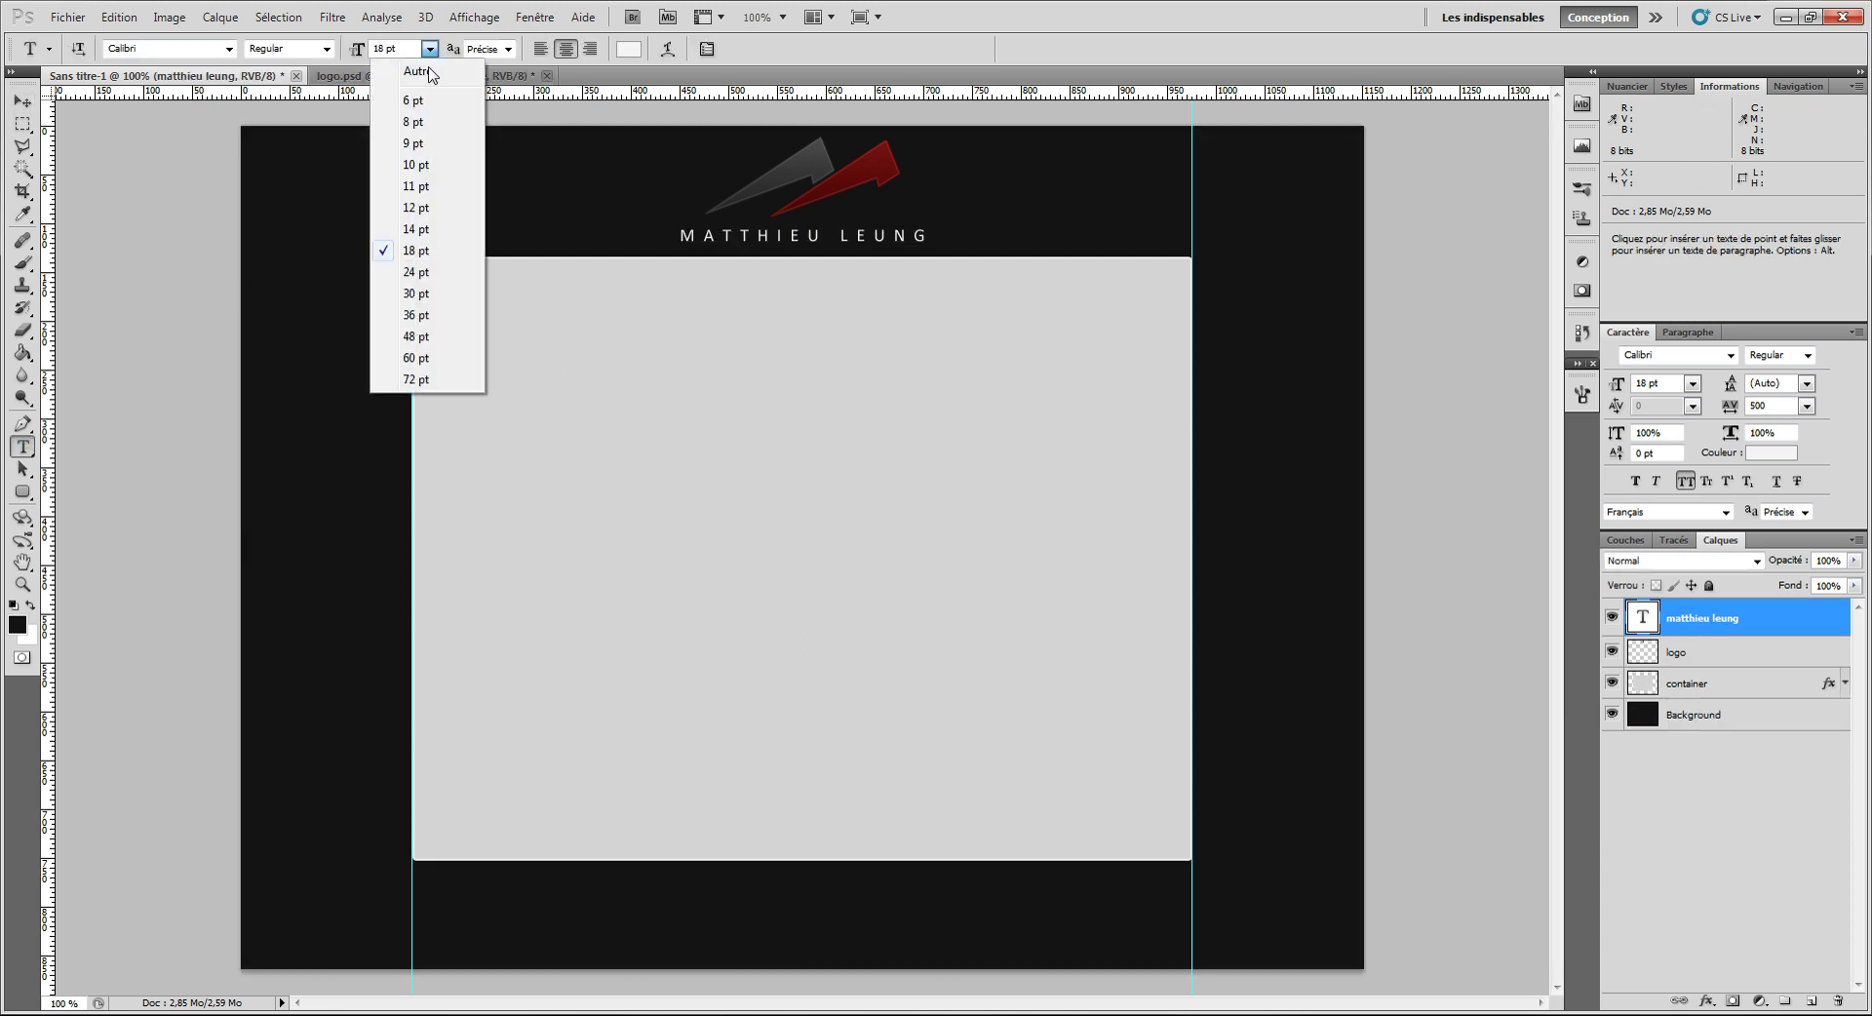
click(413, 230)
click(23, 102)
key(Up)
key(Up)
key(Up)
key(Up)
key(Up)
key(Up)
key(Up)
key(Up)
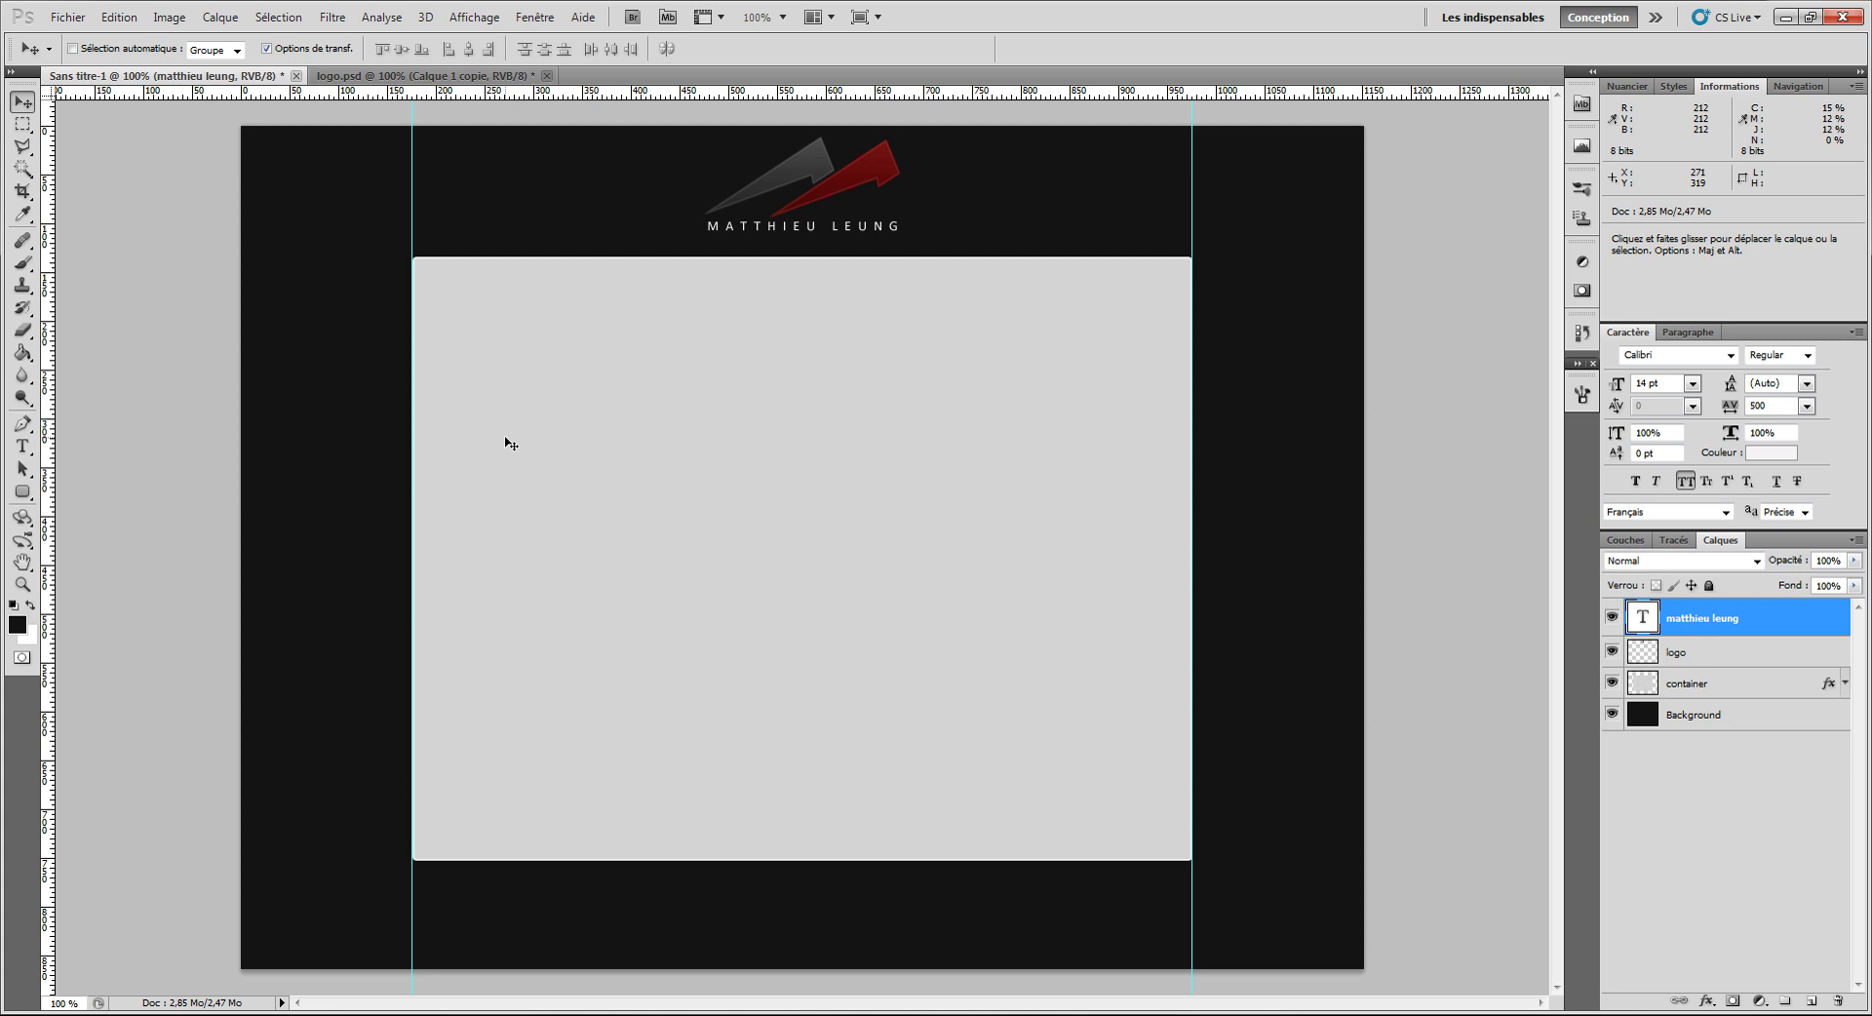
Step: Group the logo and name title layers with Ctrl+G and name the group 'Logo'
shift+click(1699, 653)
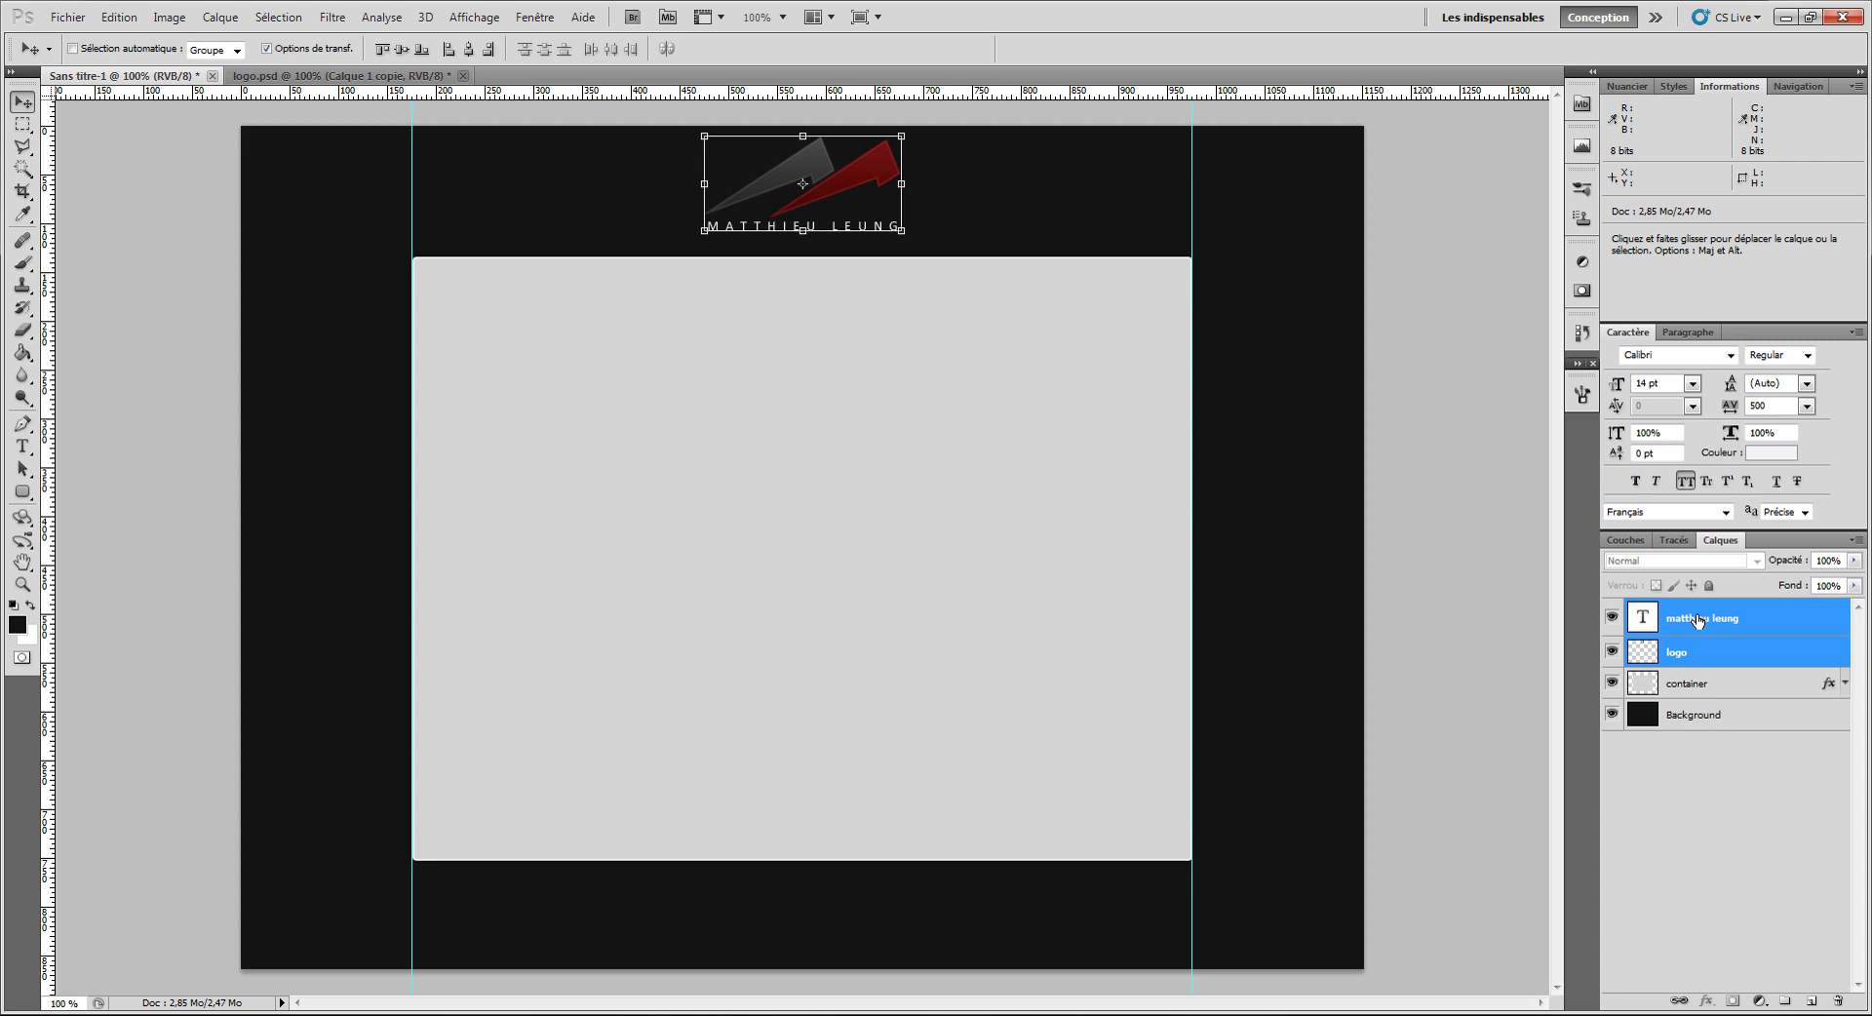
key(ctrl+g)
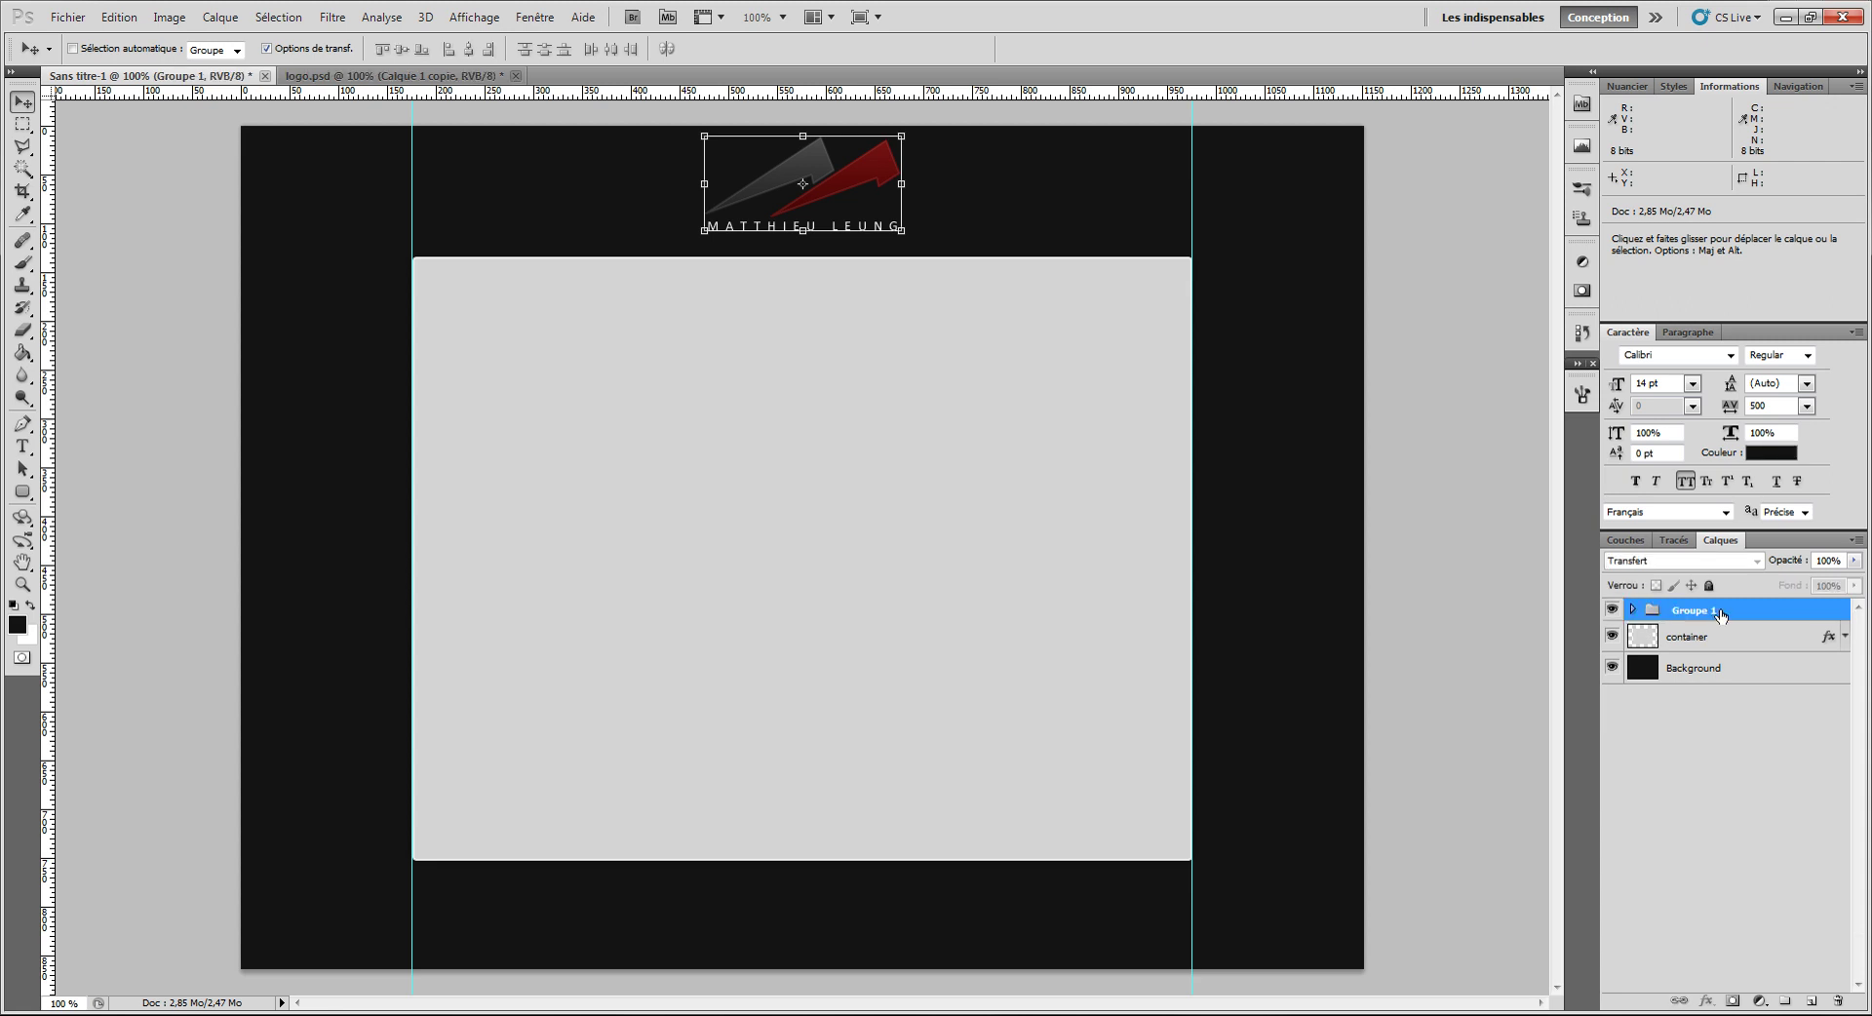
double_click(1693, 612)
text(Logo)
key(Return)
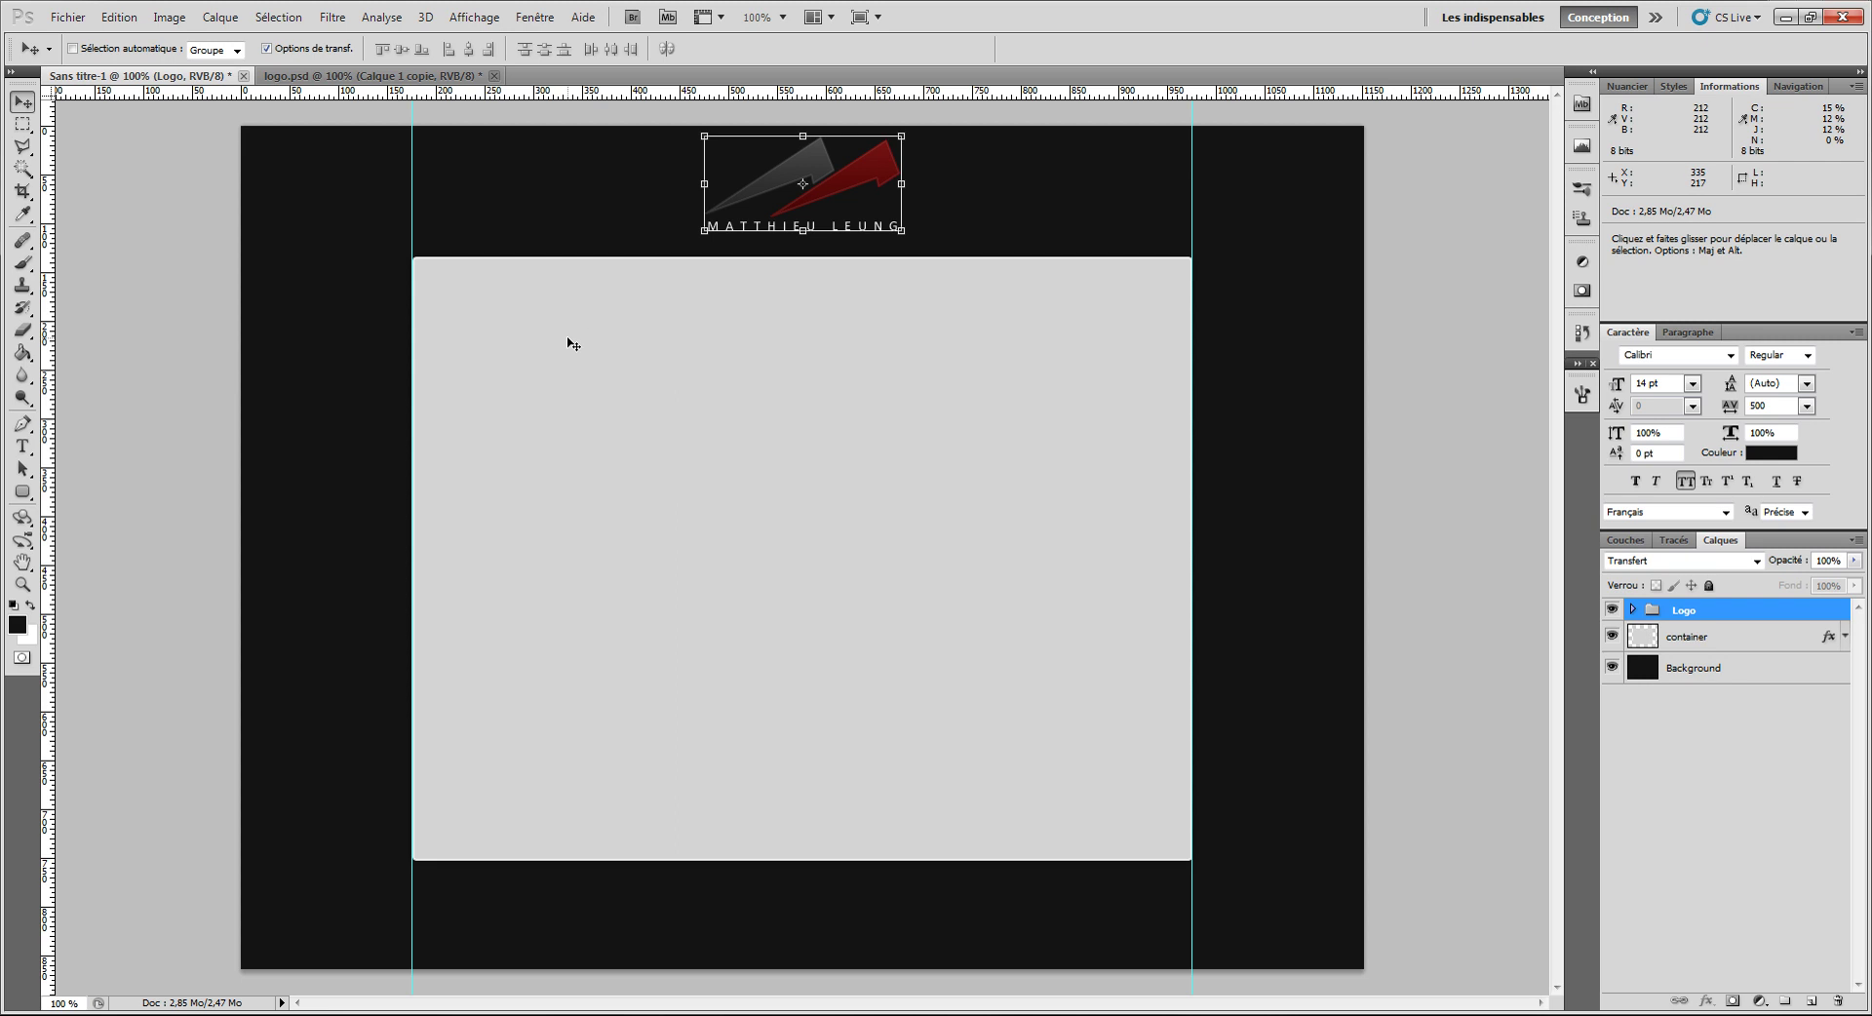
drag(624, 282, 629, 287)
click(23, 447)
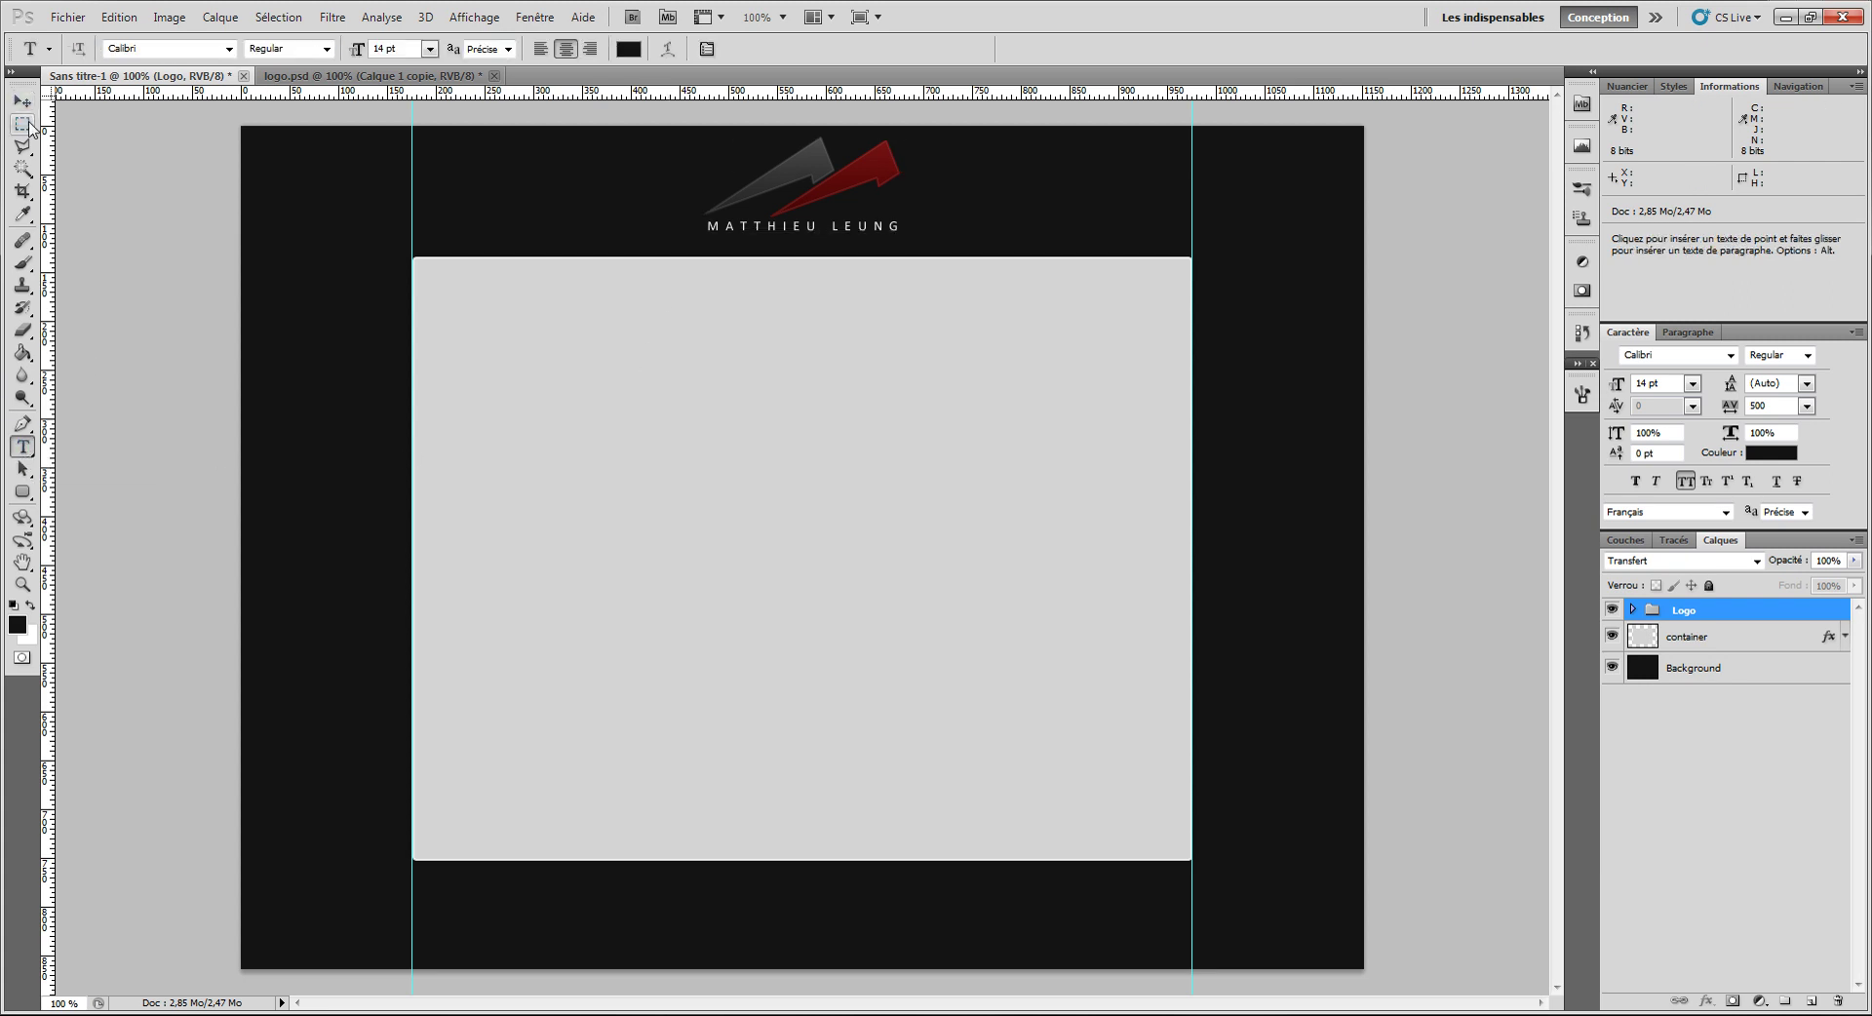
Step: Copy a tall band across the container's top onto new layer Calque 1, placed above the Logo group
click(1714, 652)
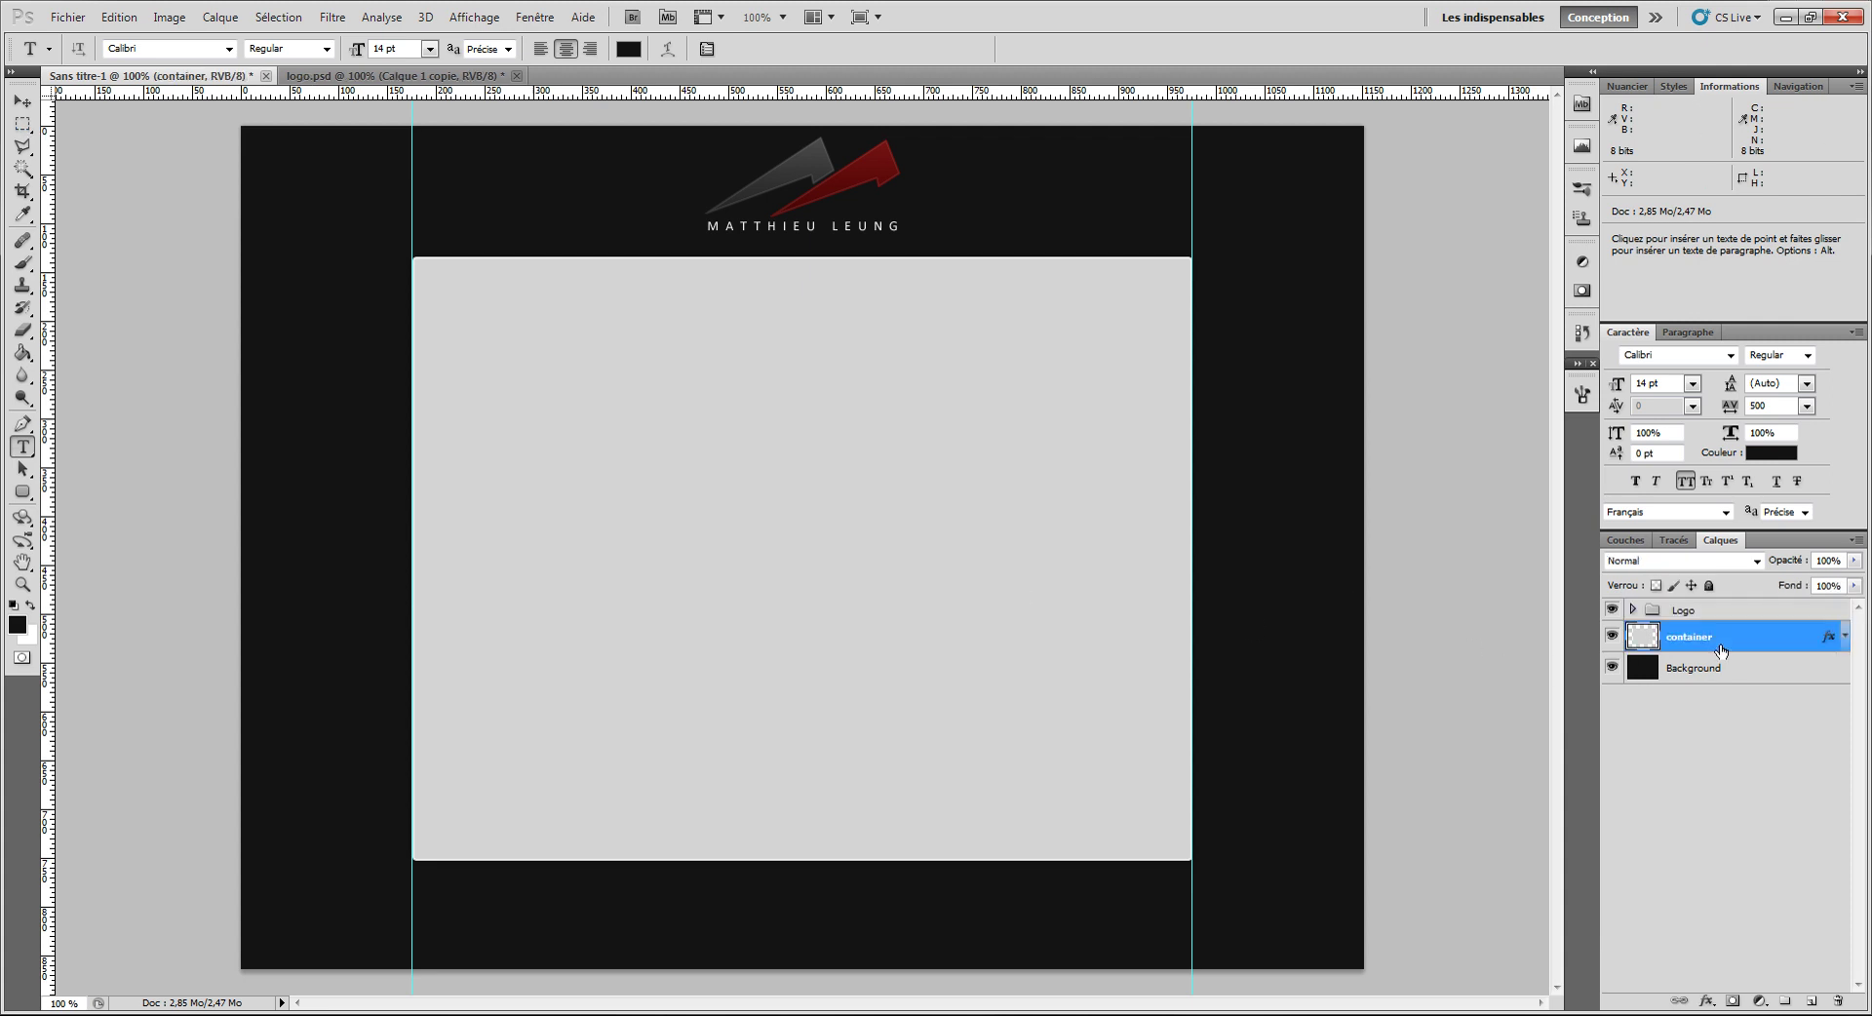
click(22, 124)
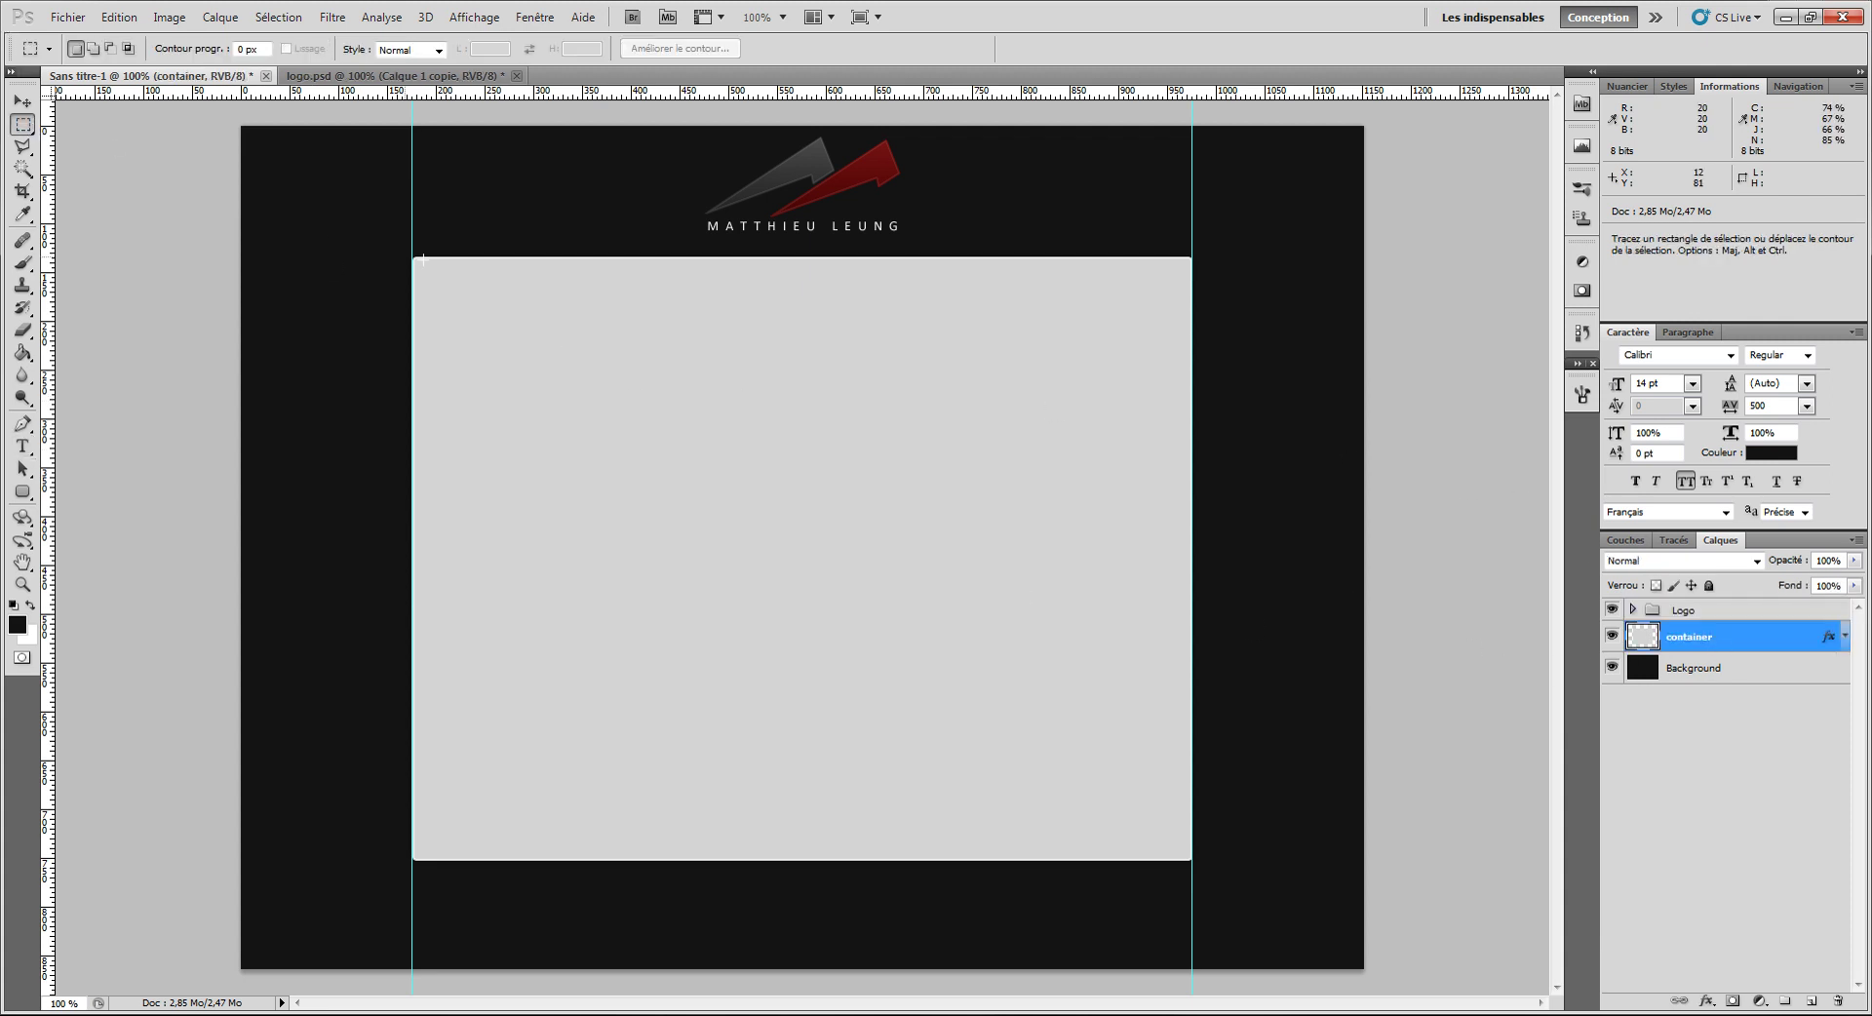
drag(400, 232, 1210, 289)
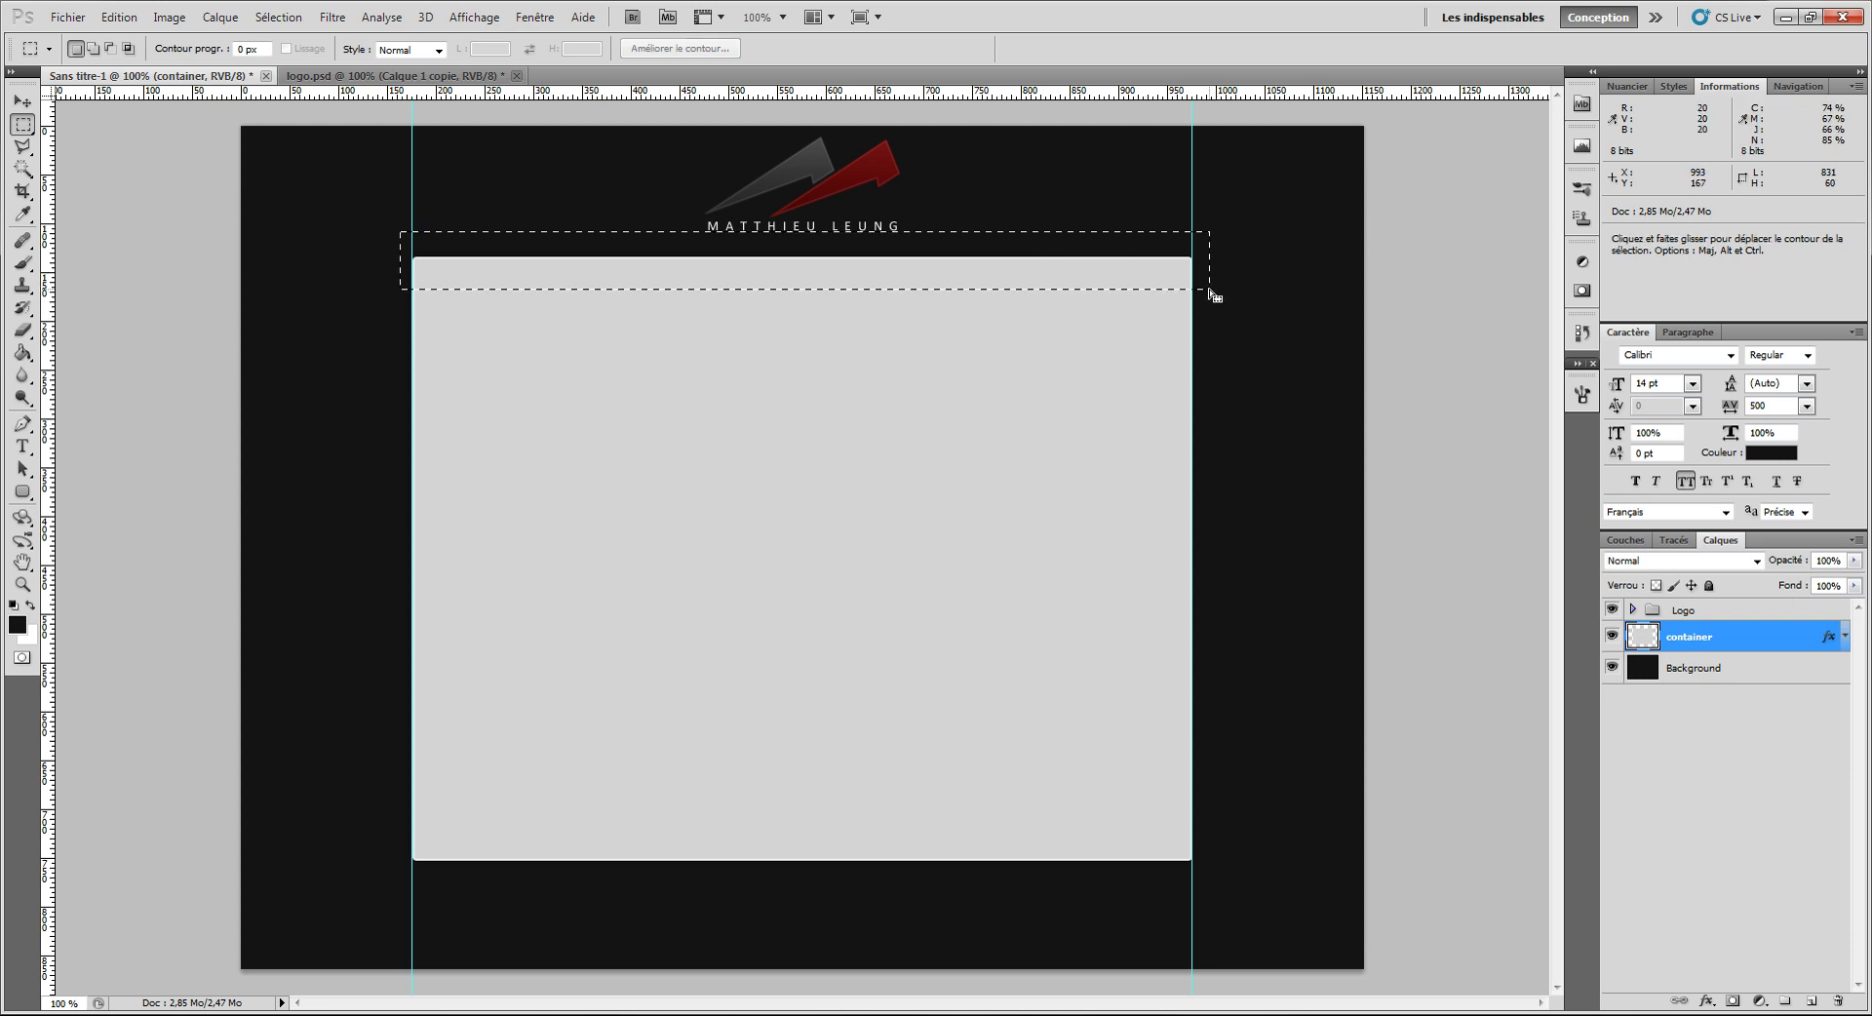
key(ctrl+j)
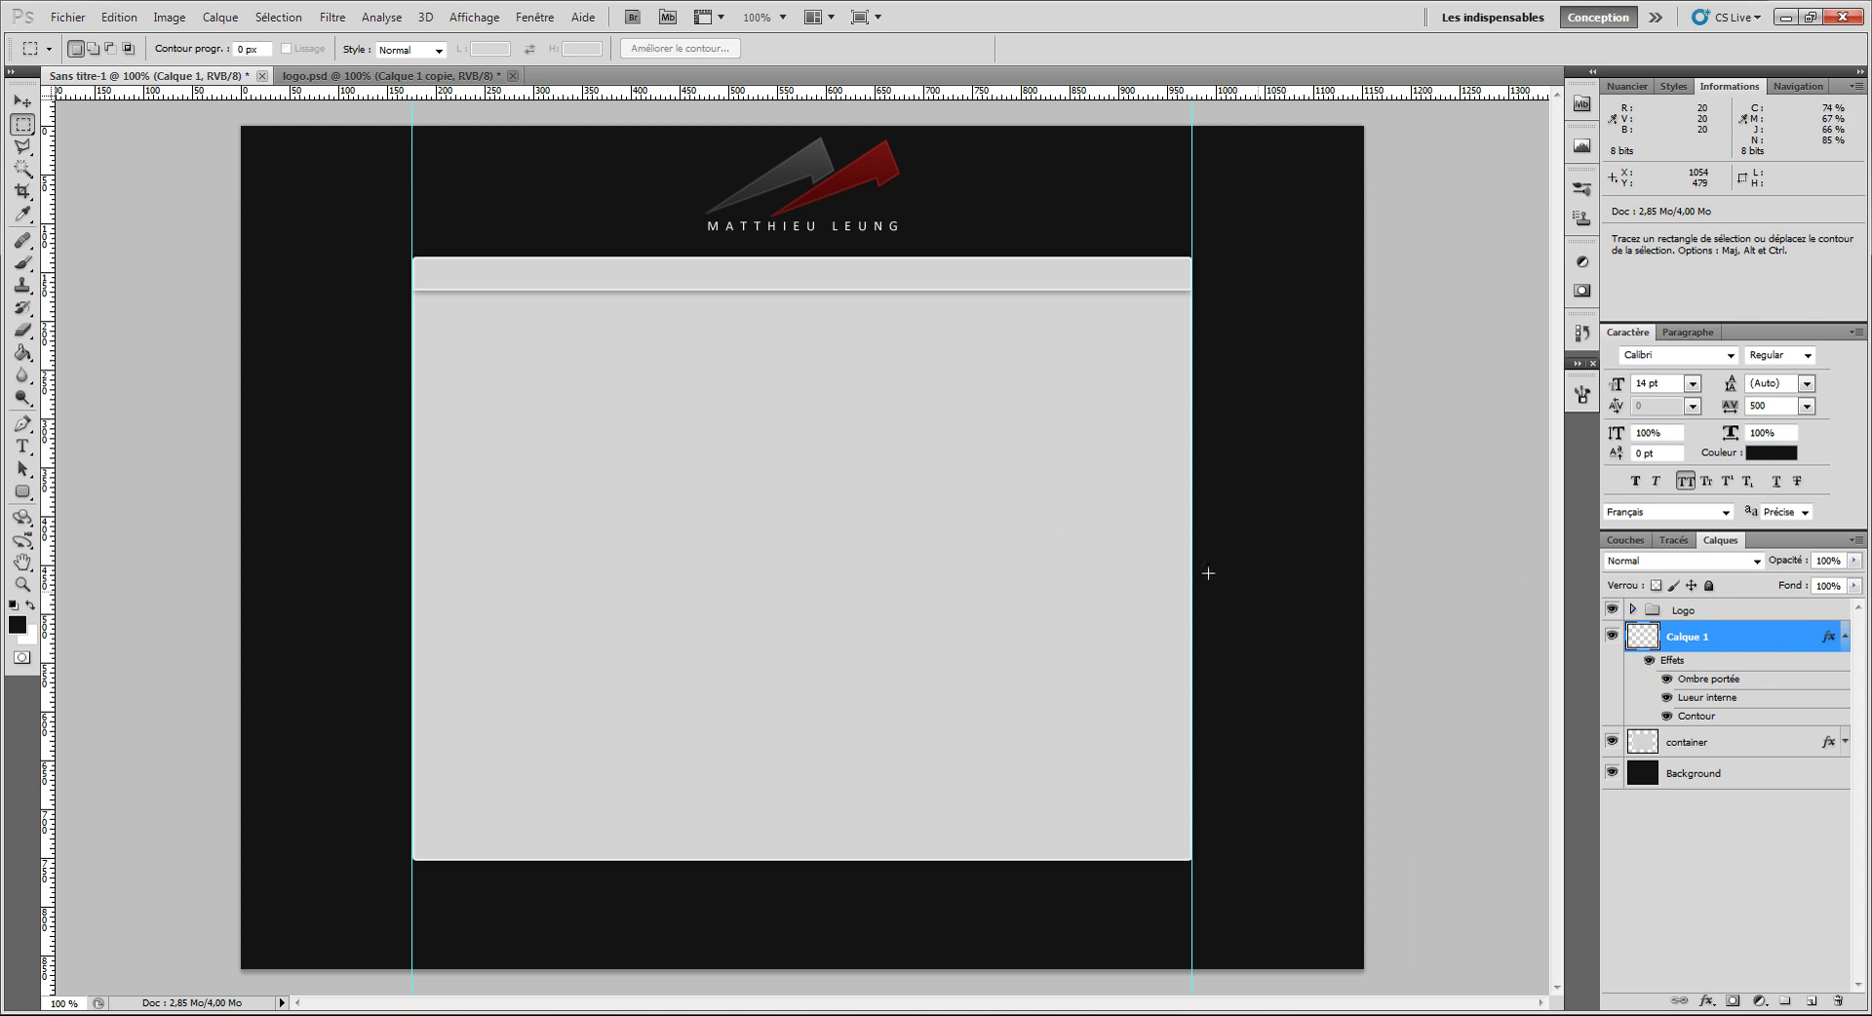
key(ctrl+alt+z)
key(ctrl+alt+z)
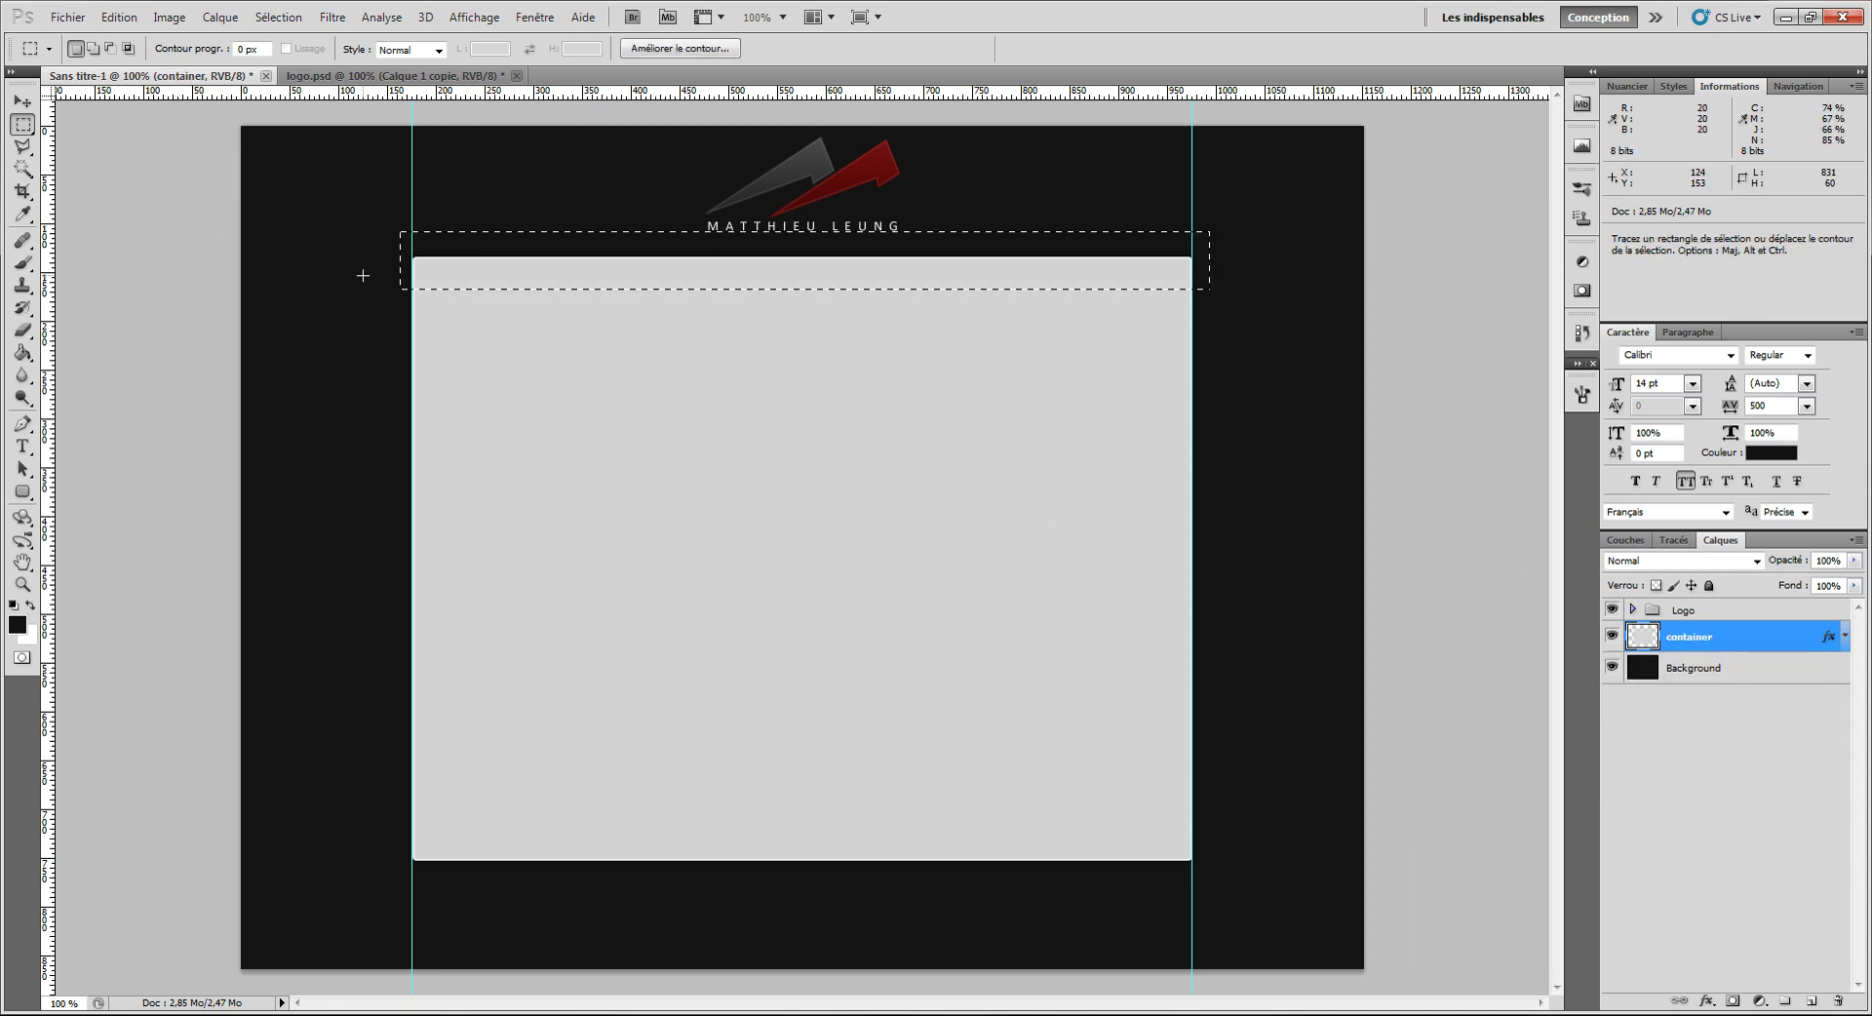
key(ctrl+d)
drag(381, 223, 1226, 427)
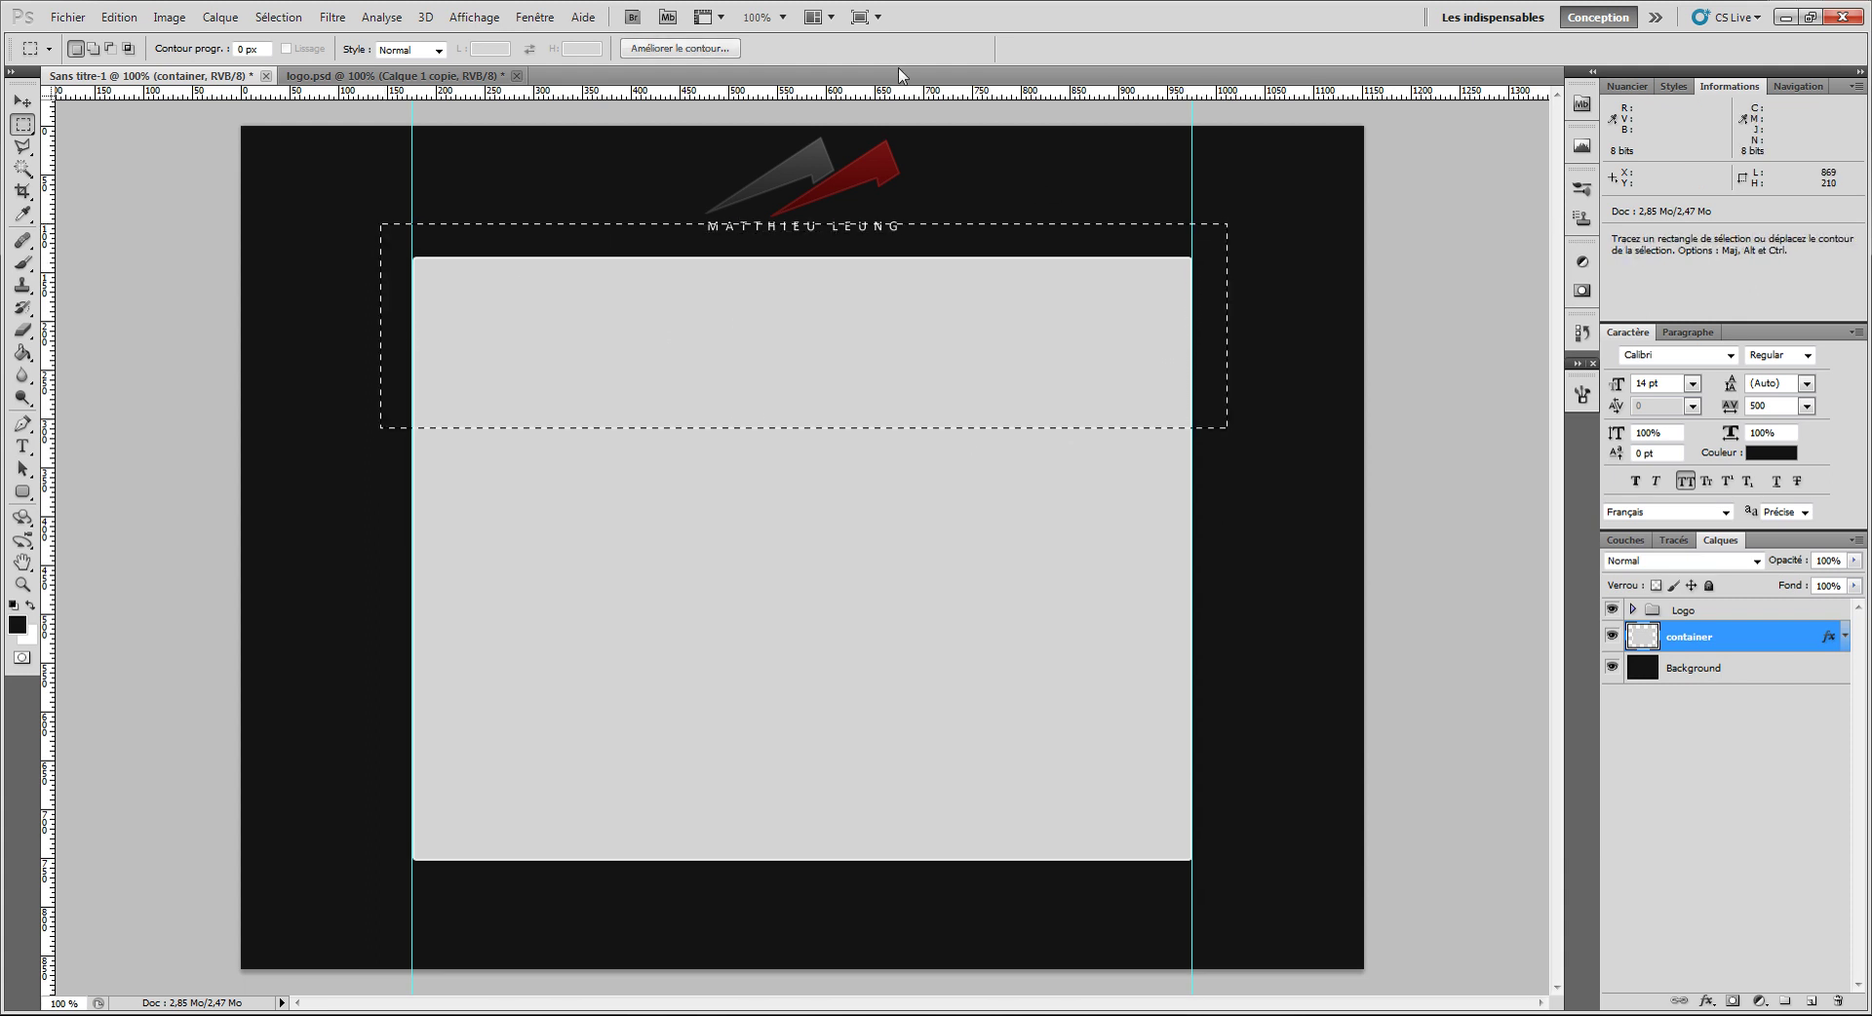
key(ctrl+j)
drag(1742, 643, 1746, 607)
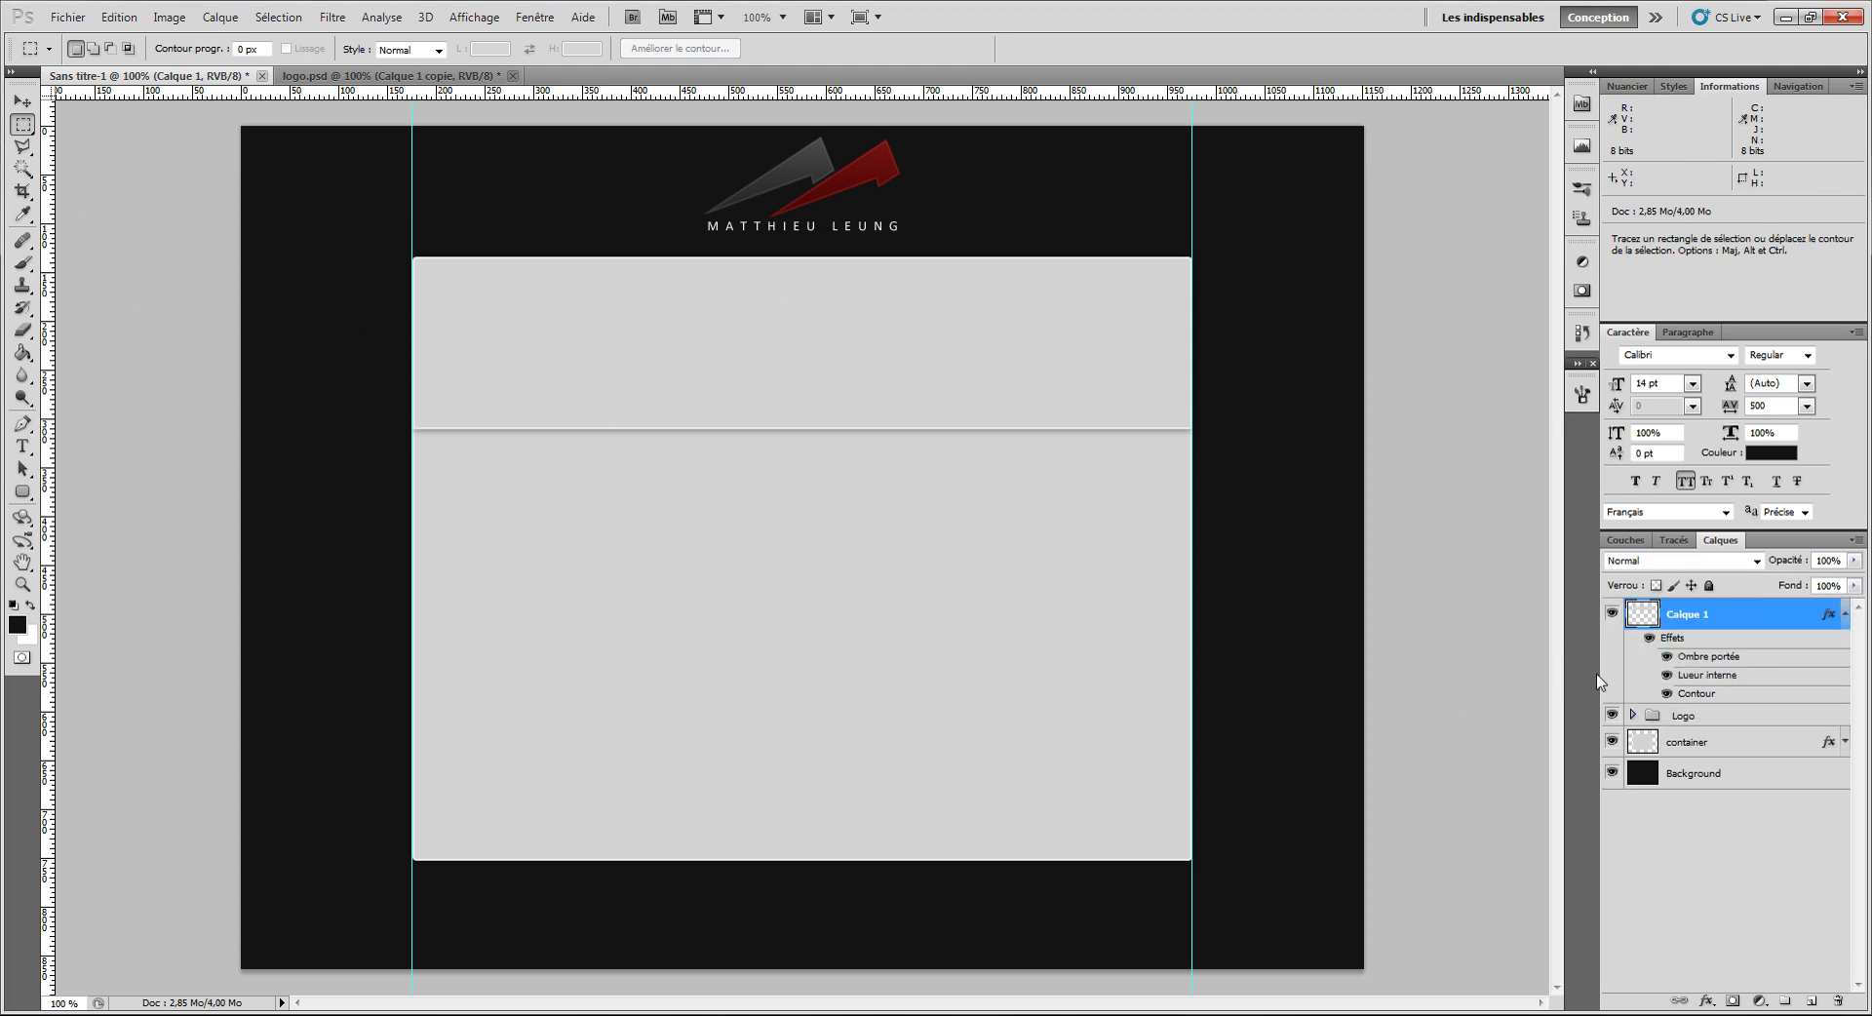
Step: Create empty layer Calque 2 and merge Calque 1 into it, baking the styles
right_click(1724, 610)
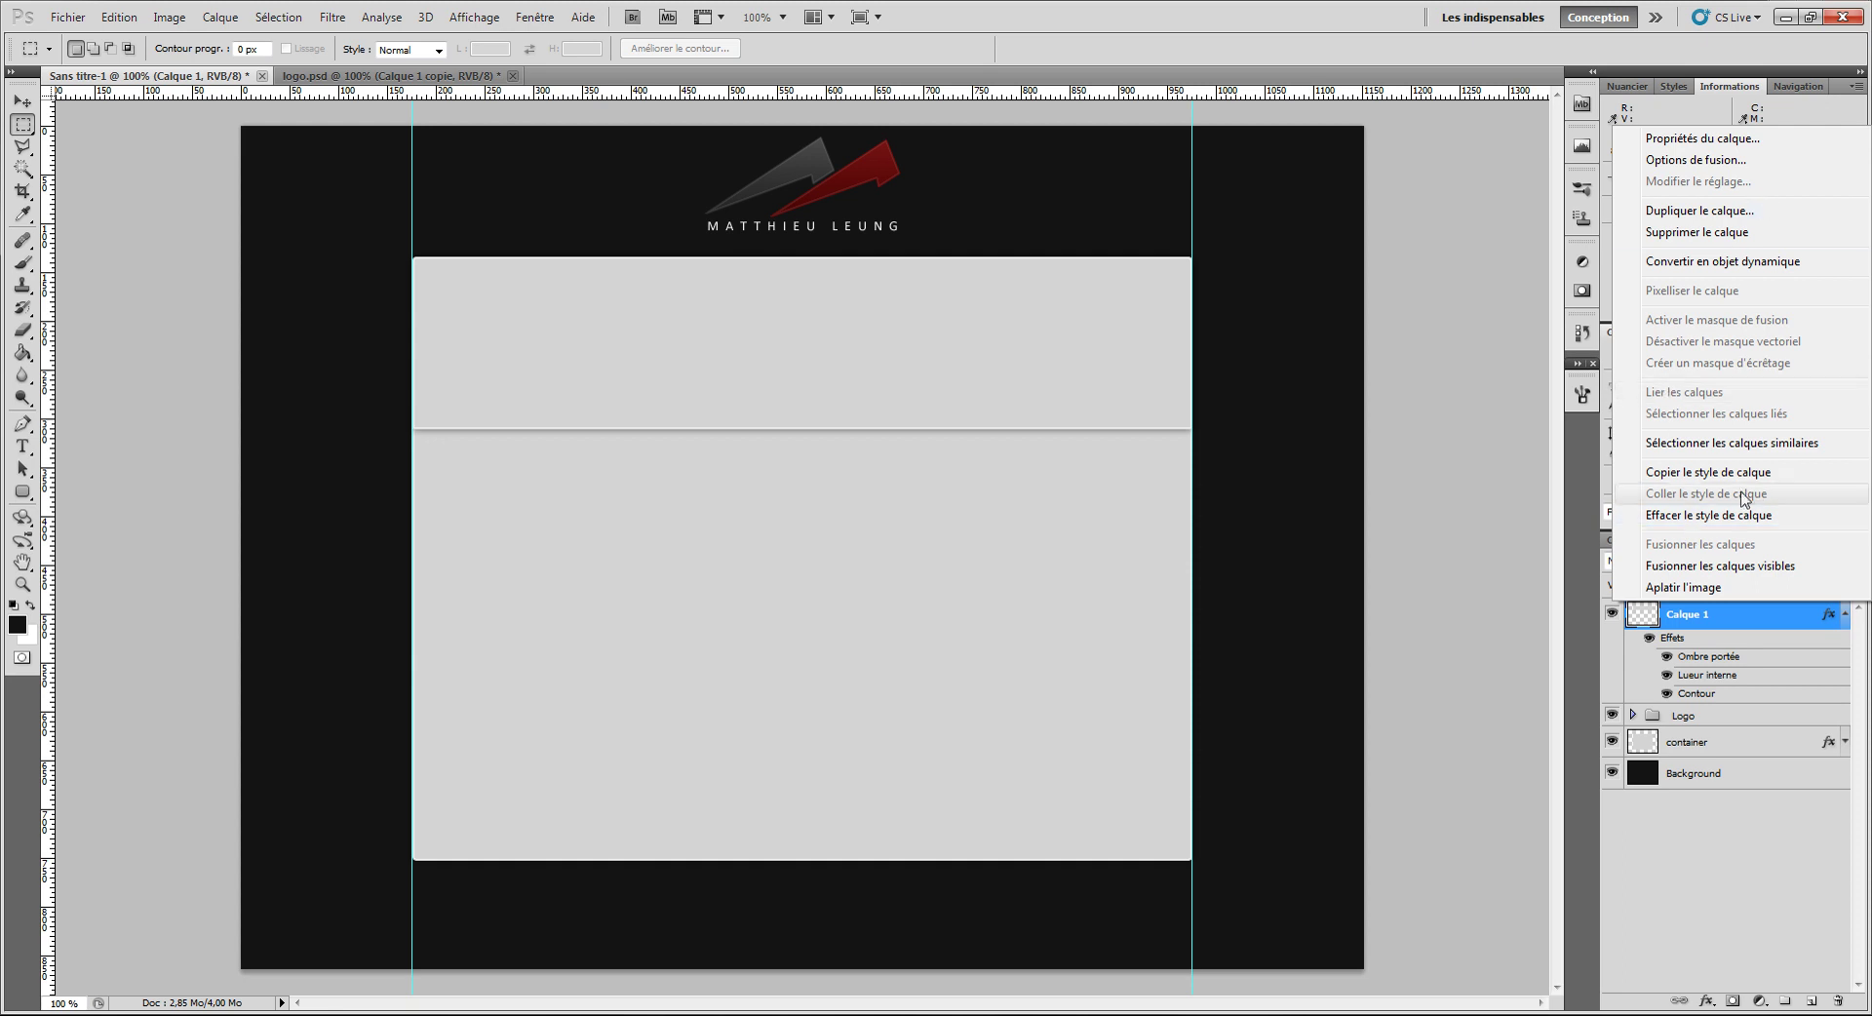
click(1699, 588)
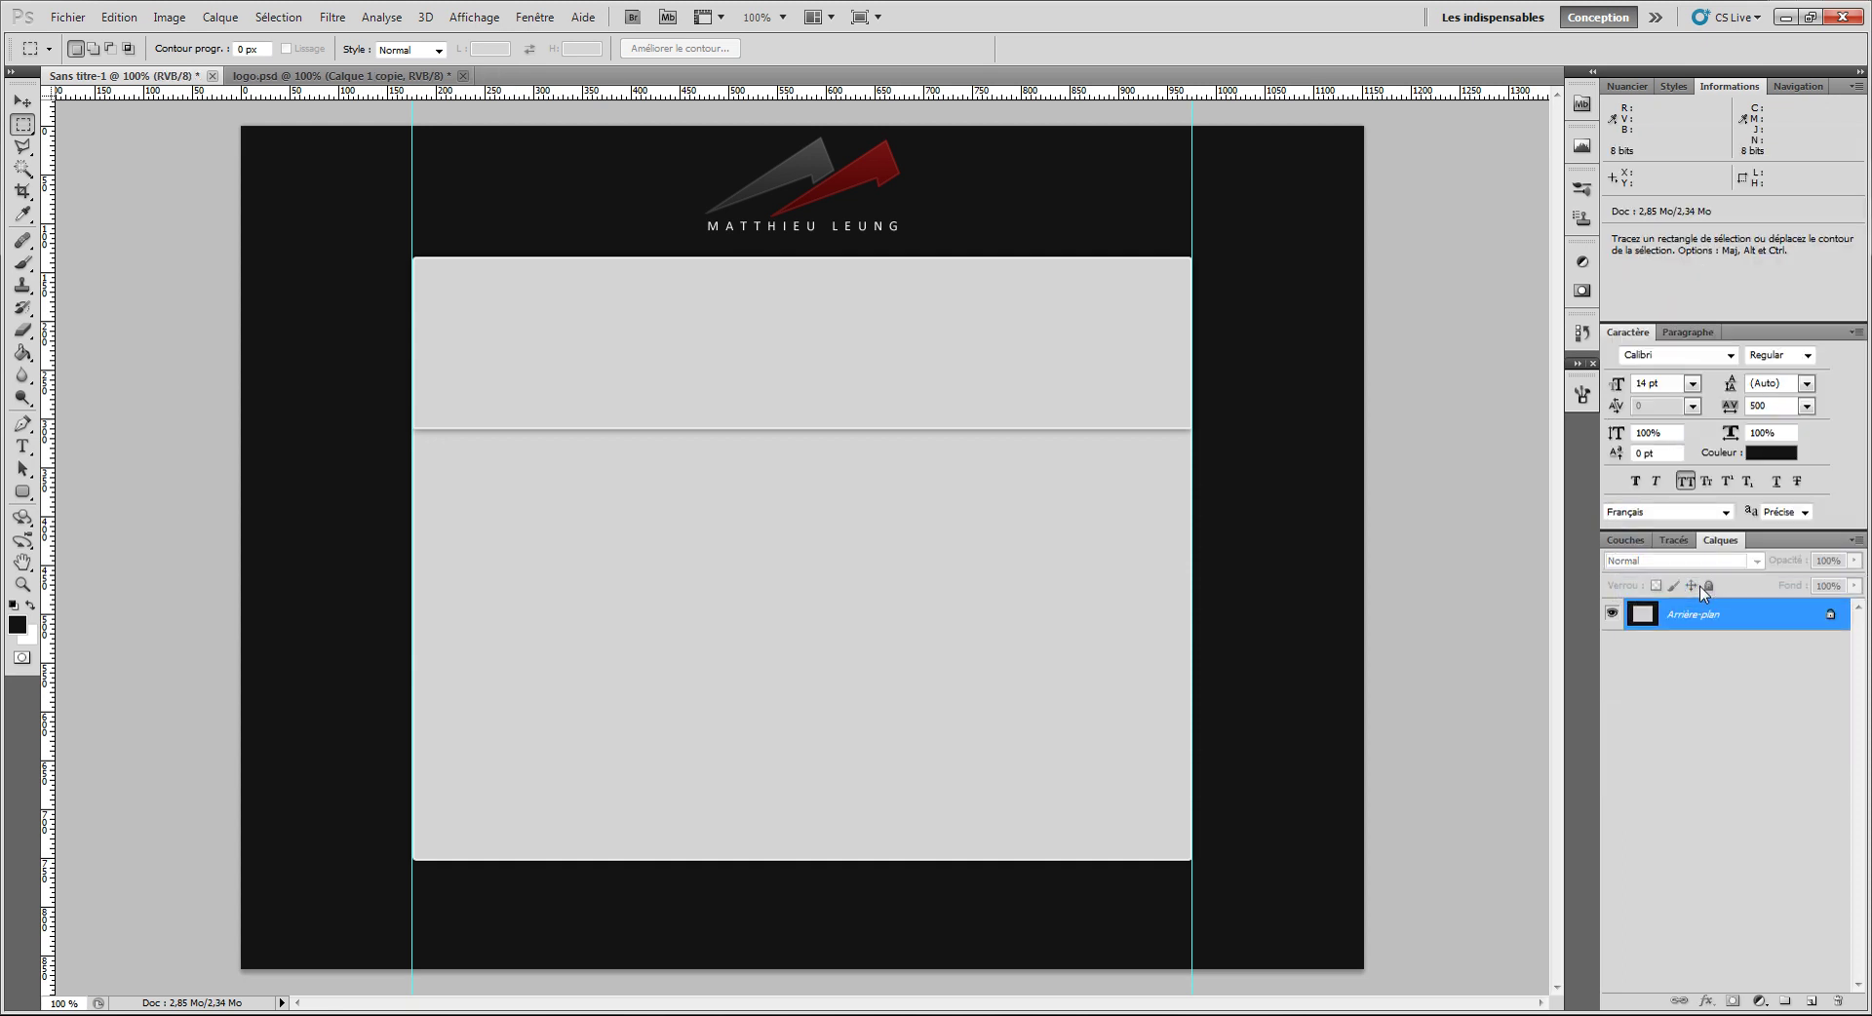
key(ctrl+z)
right_click(1695, 615)
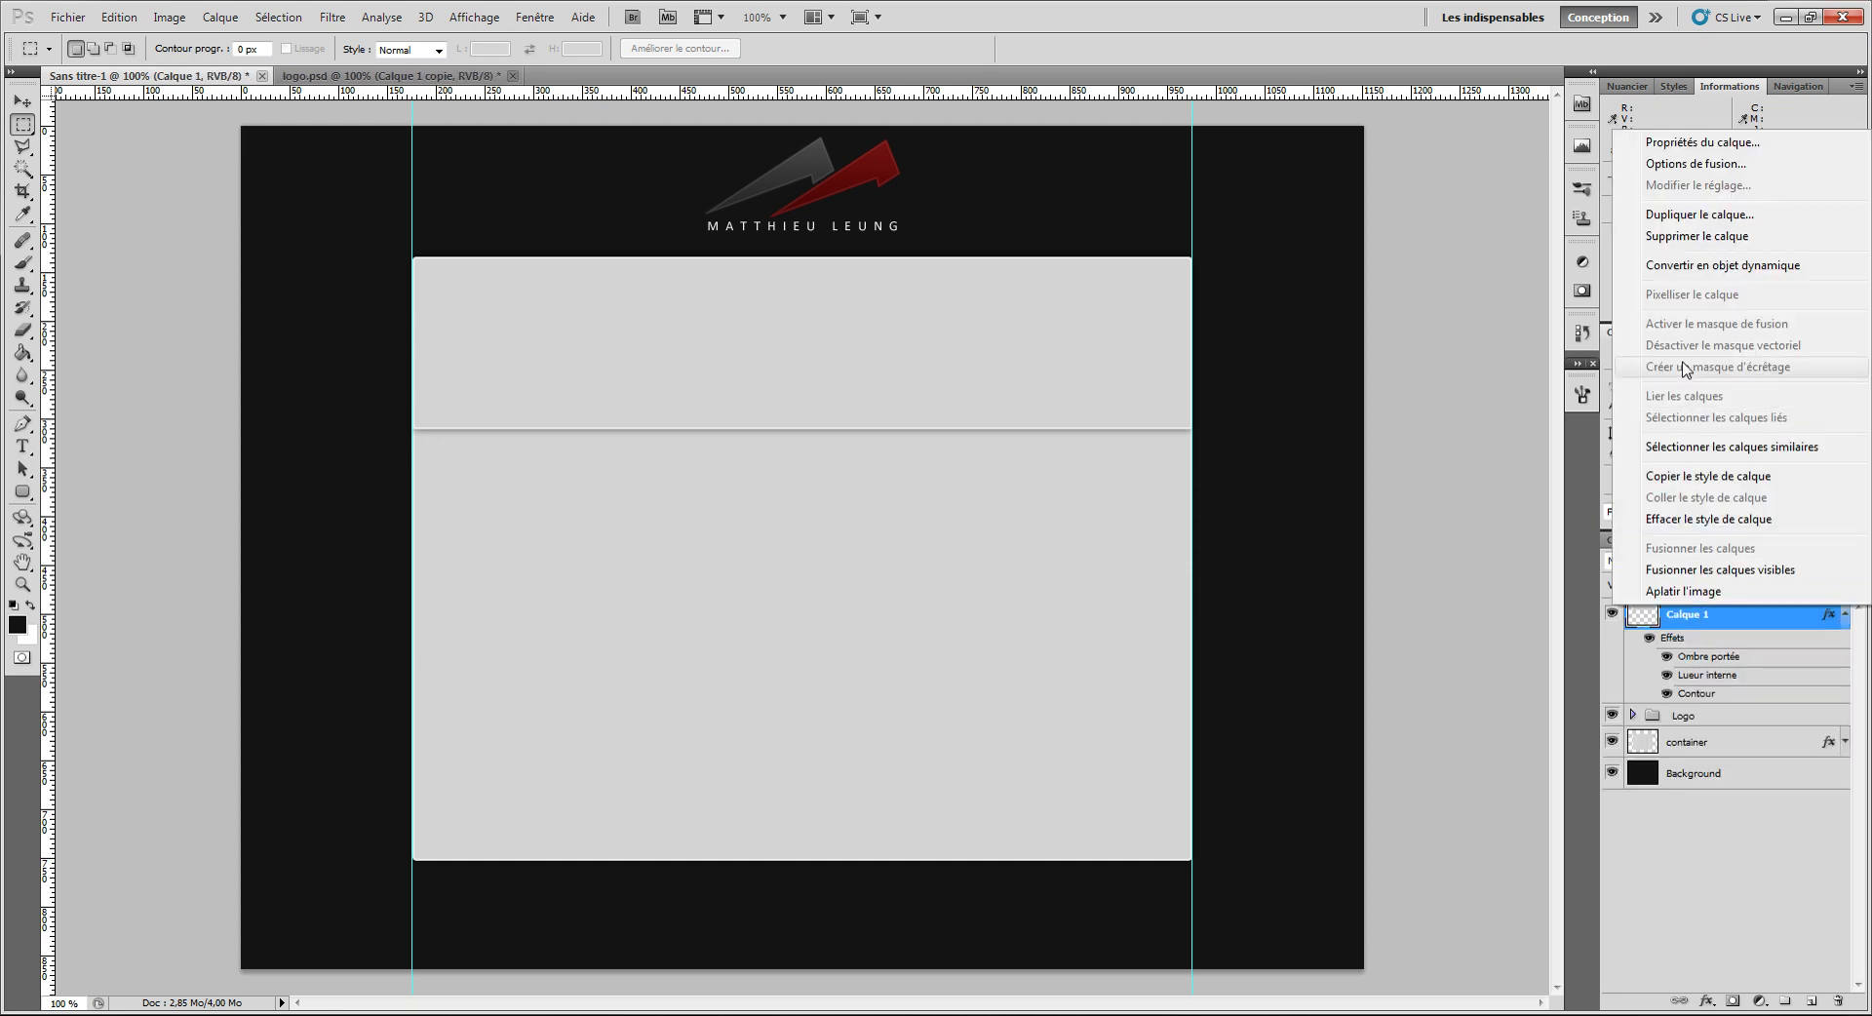
click(1685, 621)
key(ctrl+shift+n)
key(Return)
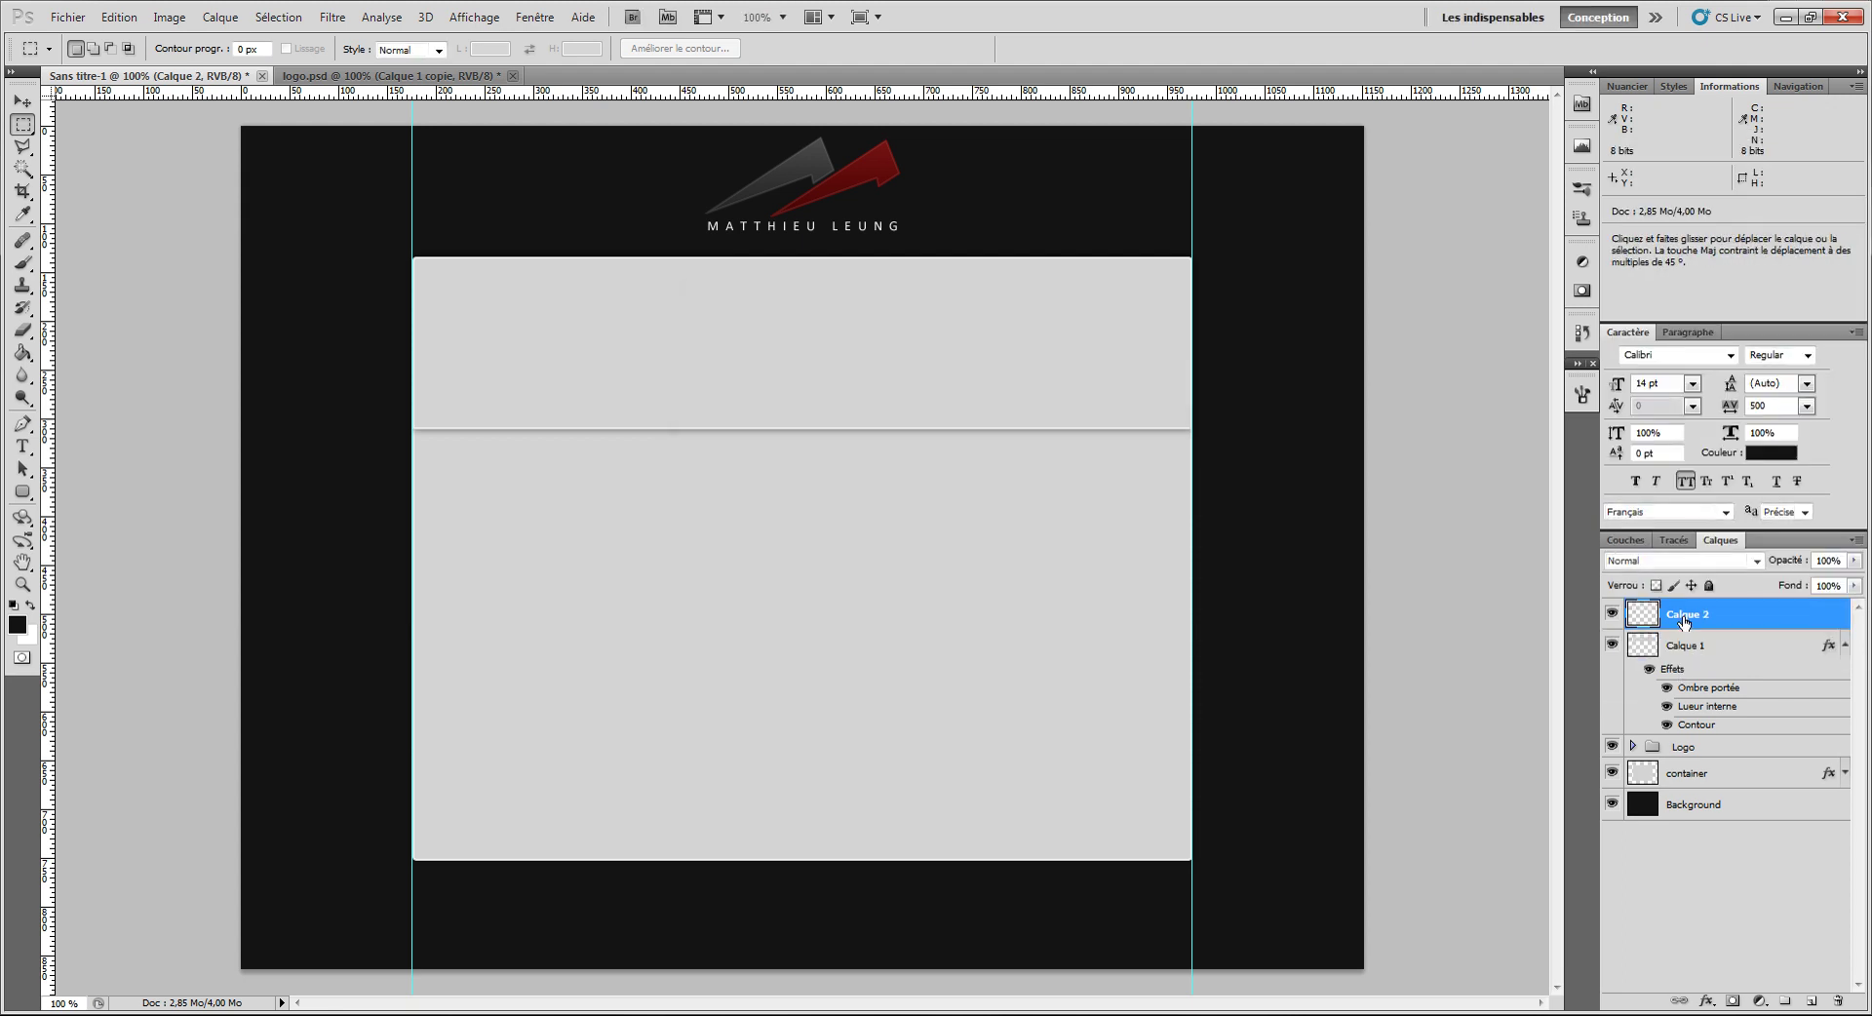
shift+click(1684, 646)
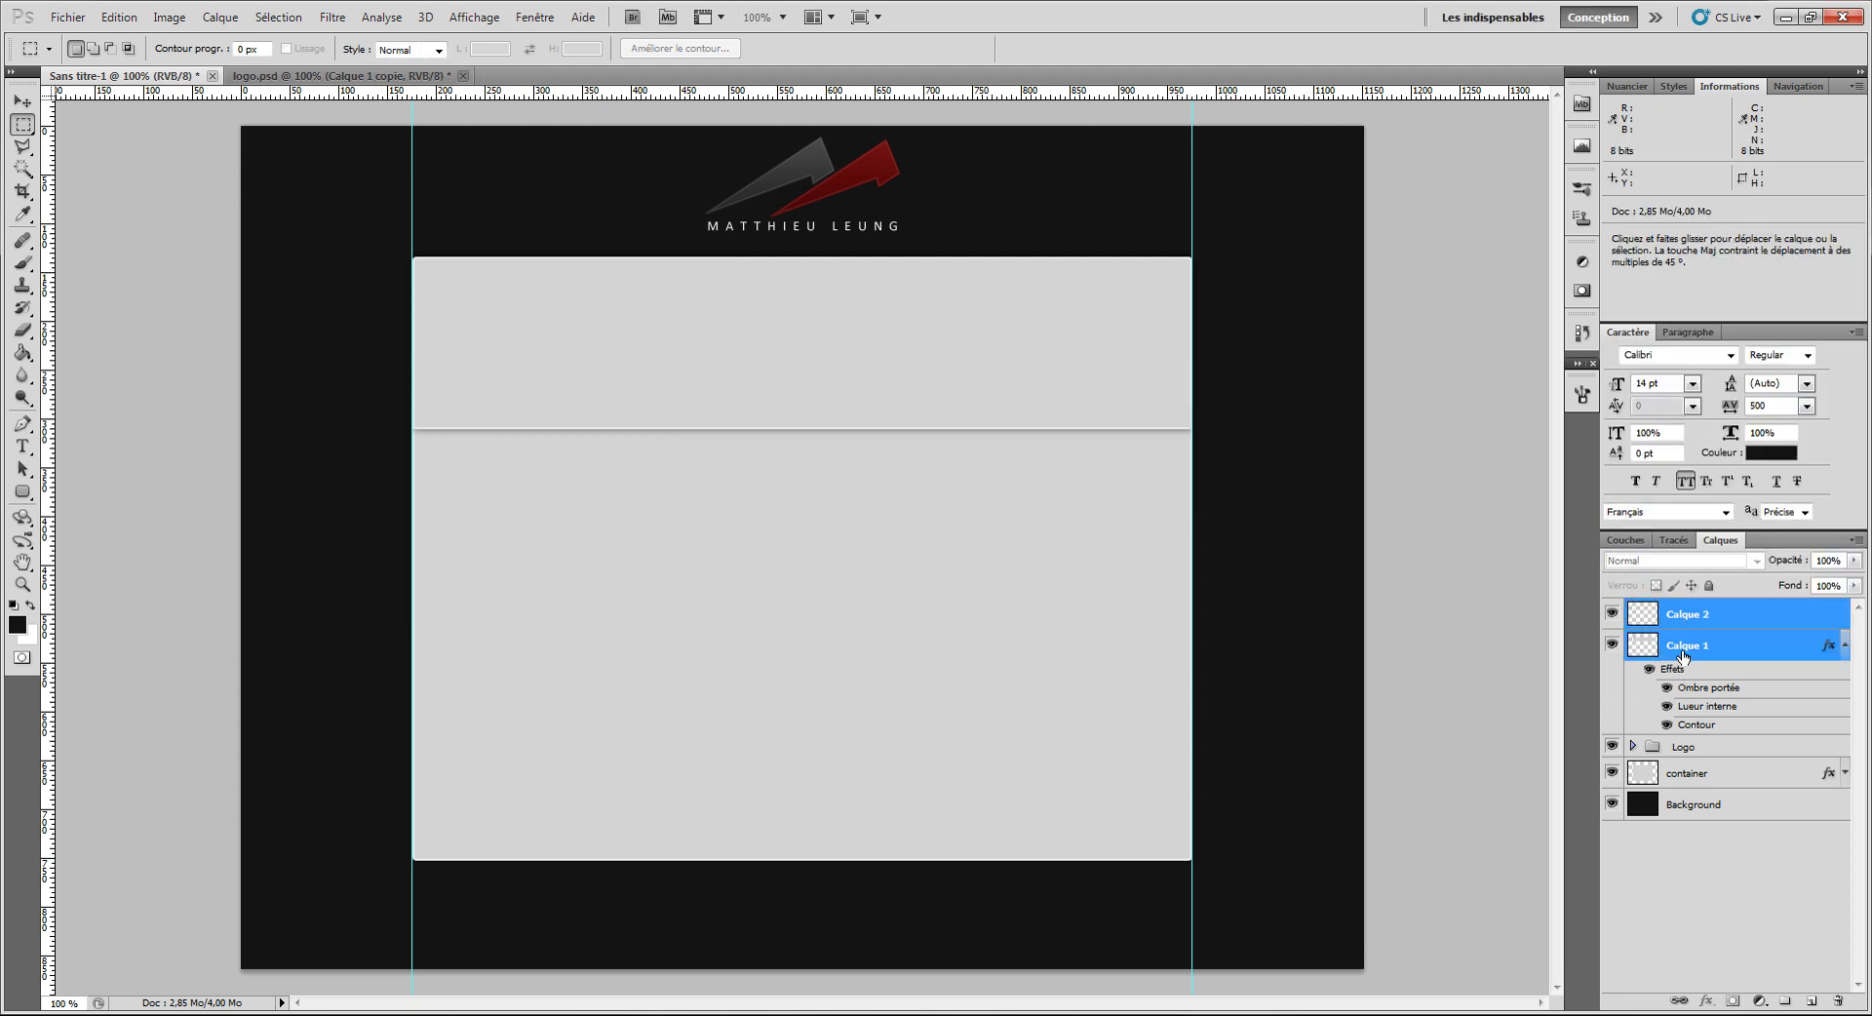
key(ctrl+e)
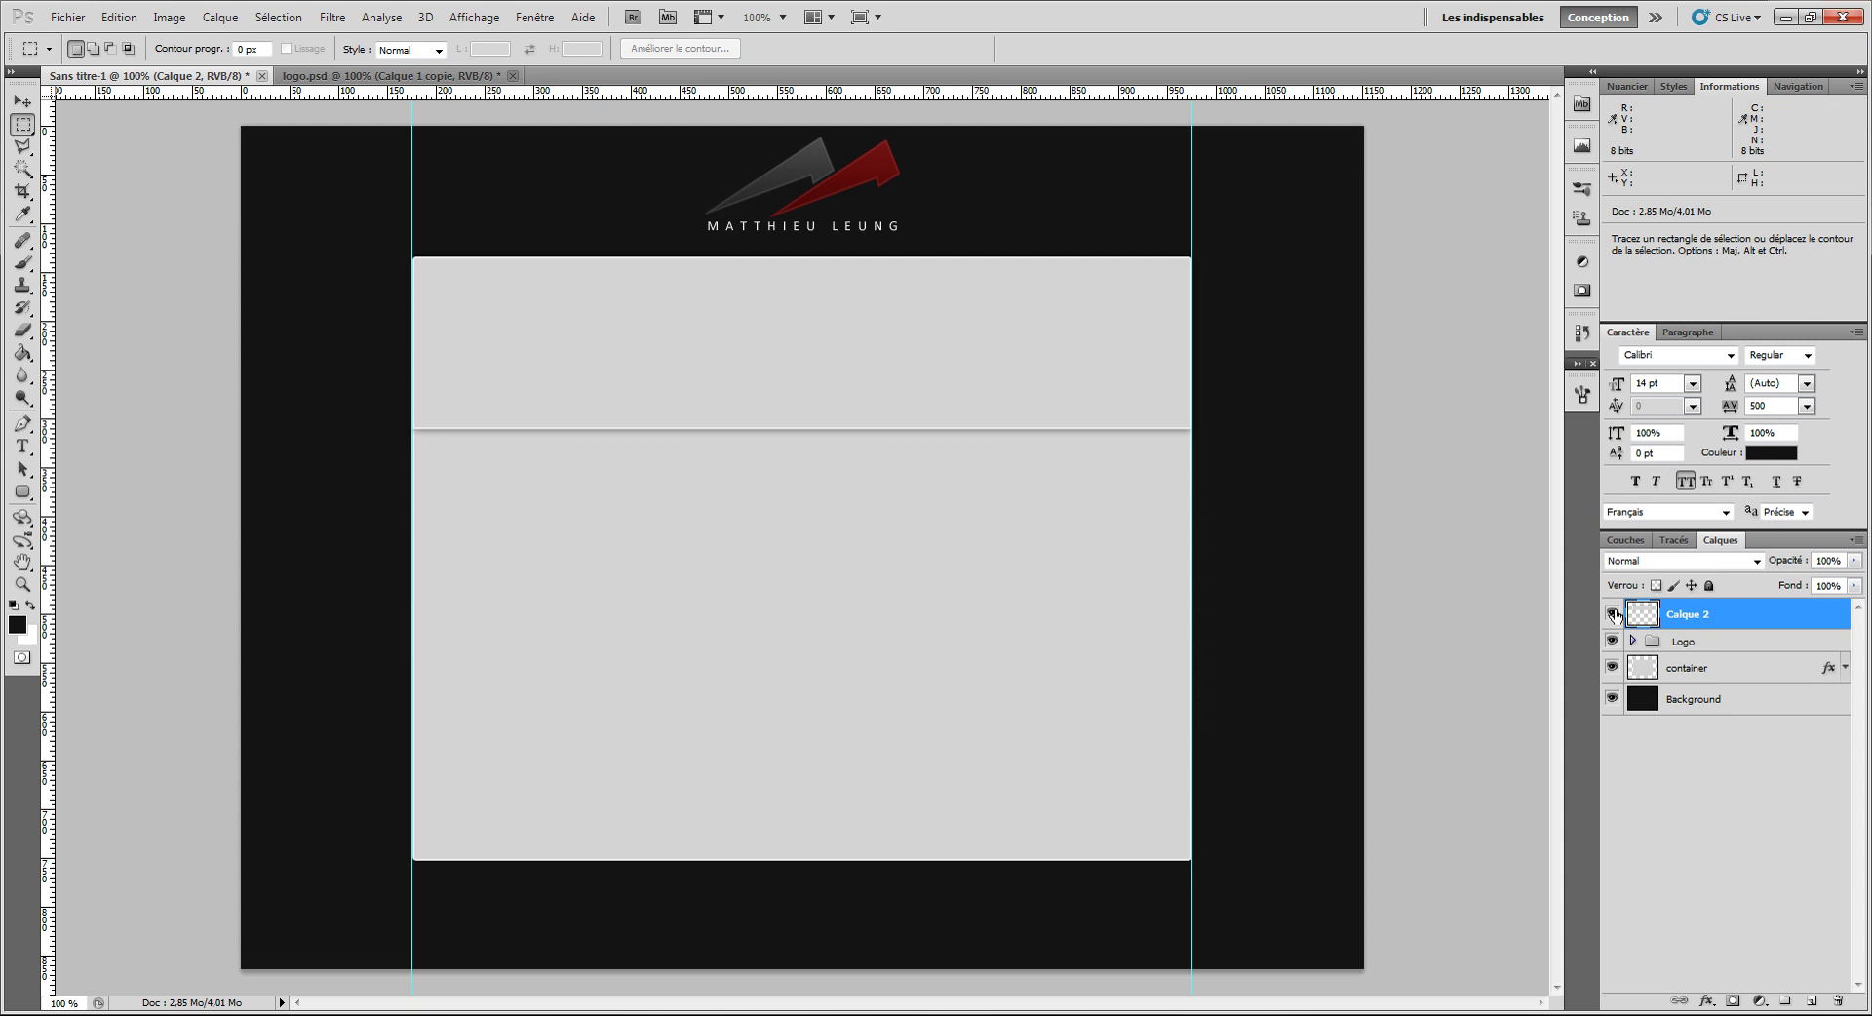
click(1611, 615)
click(1611, 614)
Step: Erase the grey line across the container with a hard eraser of about 259 px
click(23, 330)
drag(481, 457, 390, 971)
mouse_move(523, 418)
mouse_down()
mouse_move(454, 773)
mouse_move(361, 804)
mouse_up()
drag(407, 398, 1178, 409)
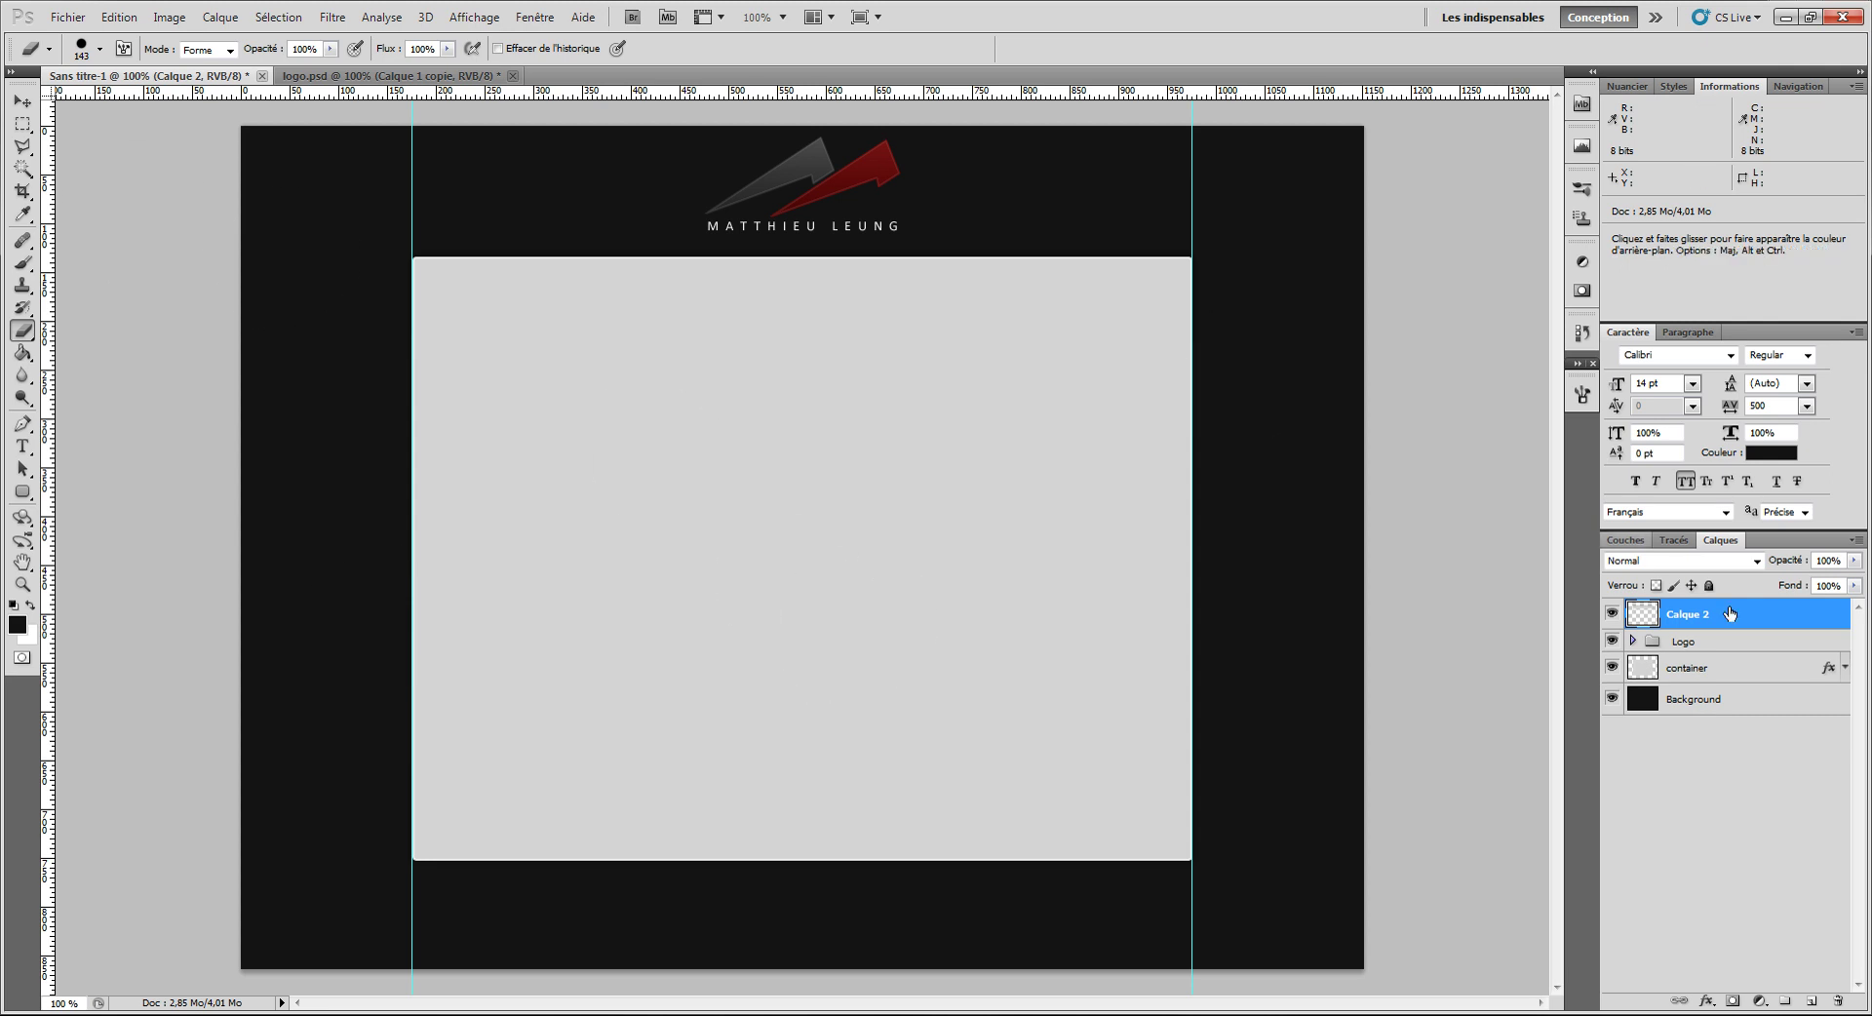
Step: Colorize the band via Hue/Saturation with saturation raised to 100 and lightness lowered to deep red
key(ctrl+u)
drag(1448, 350, 1416, 351)
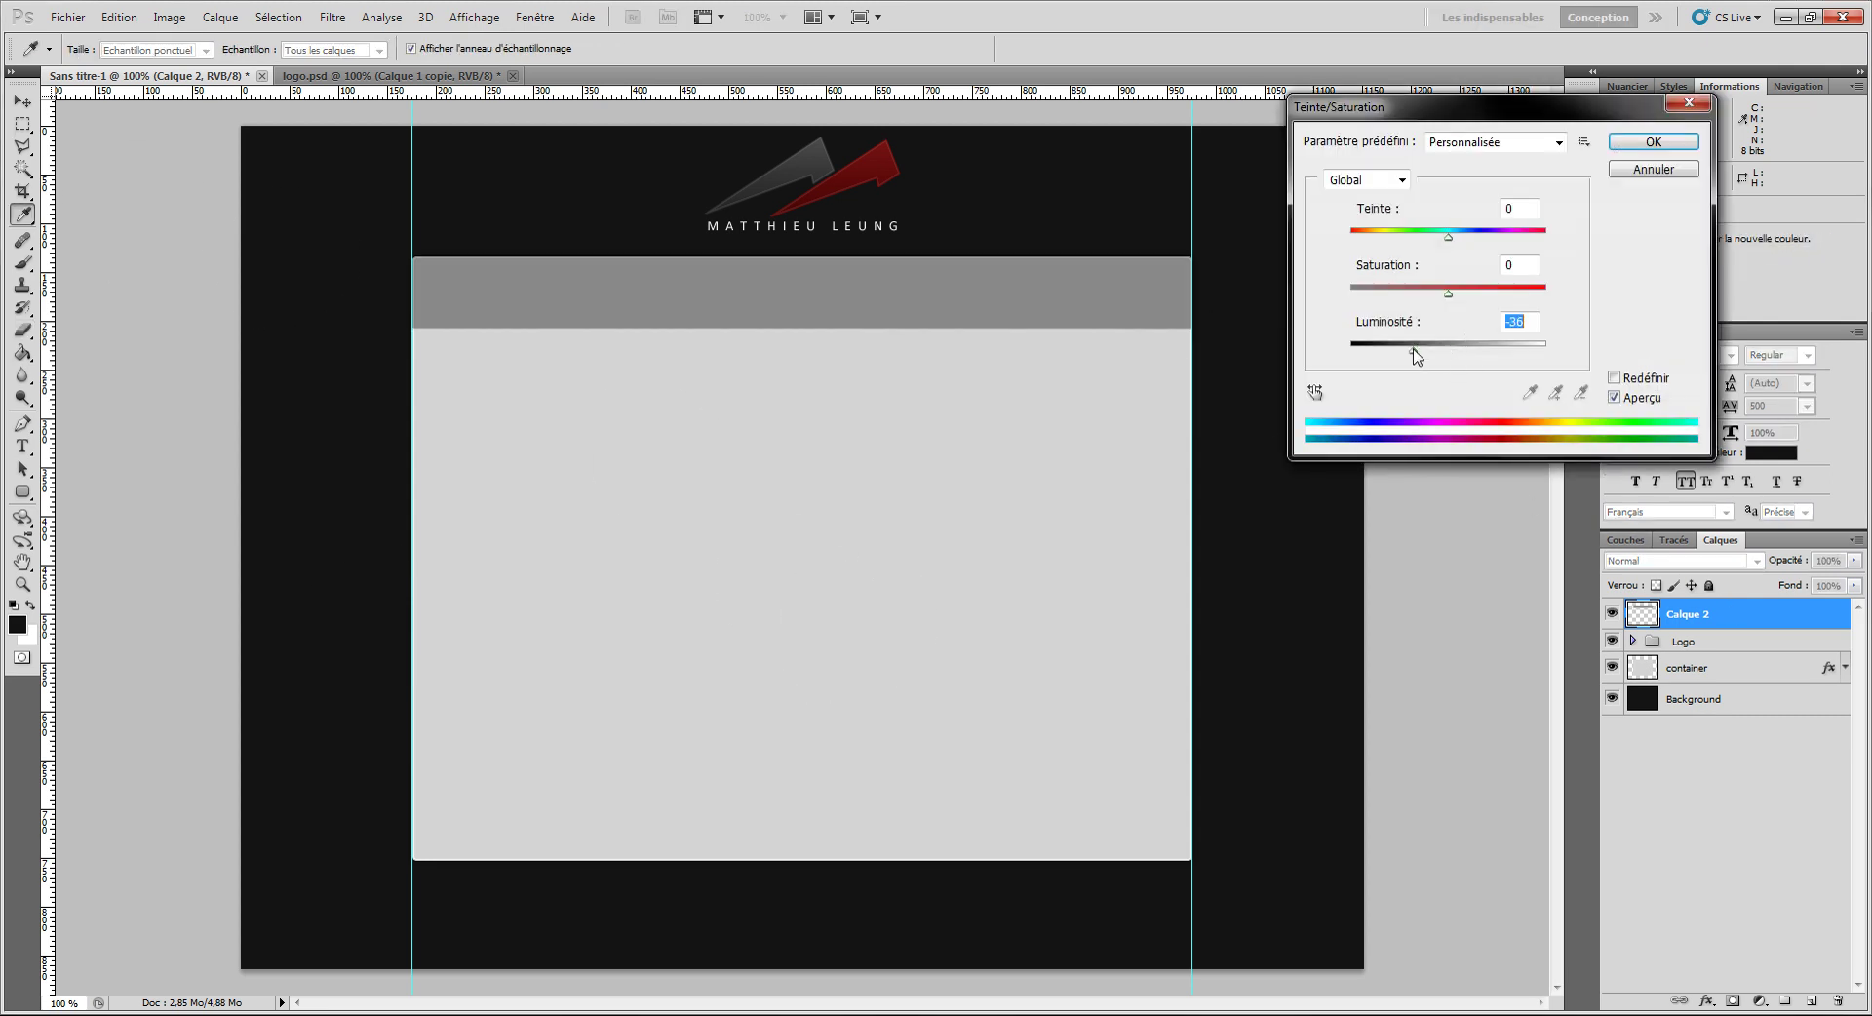
click(1615, 379)
drag(1466, 289, 1529, 298)
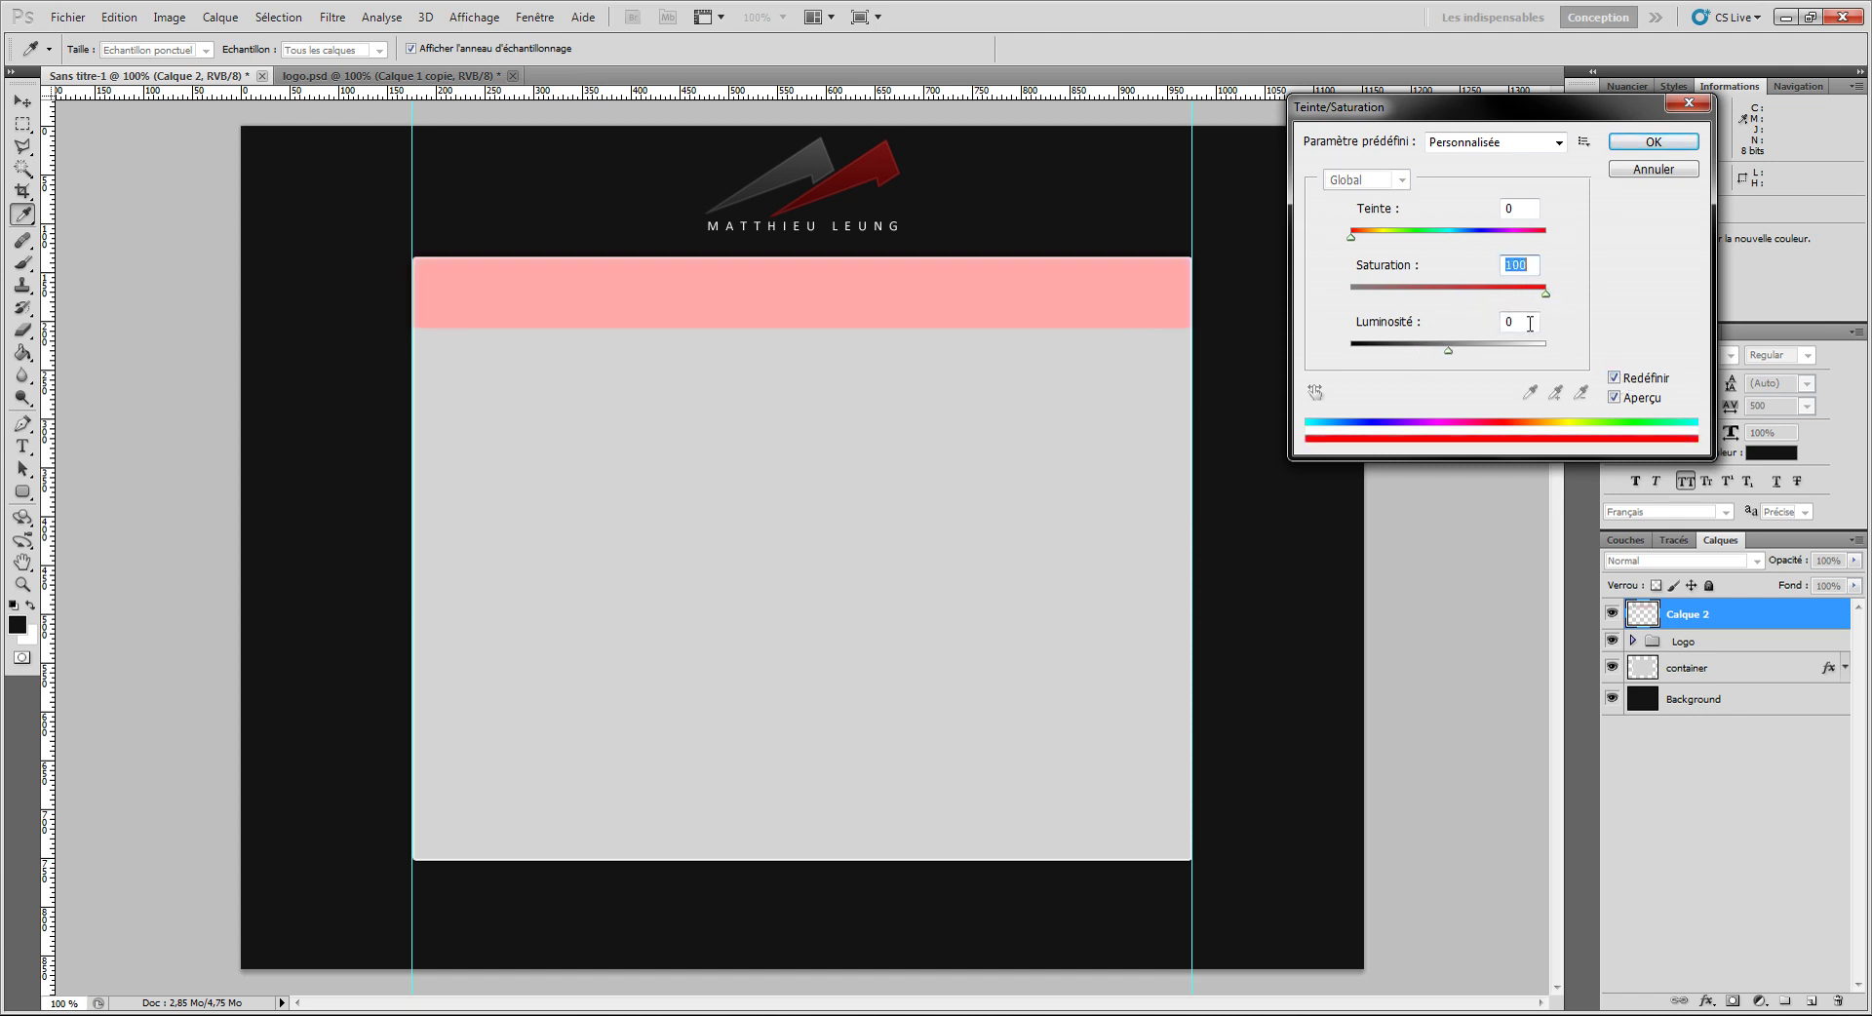
drag(1449, 355, 1398, 356)
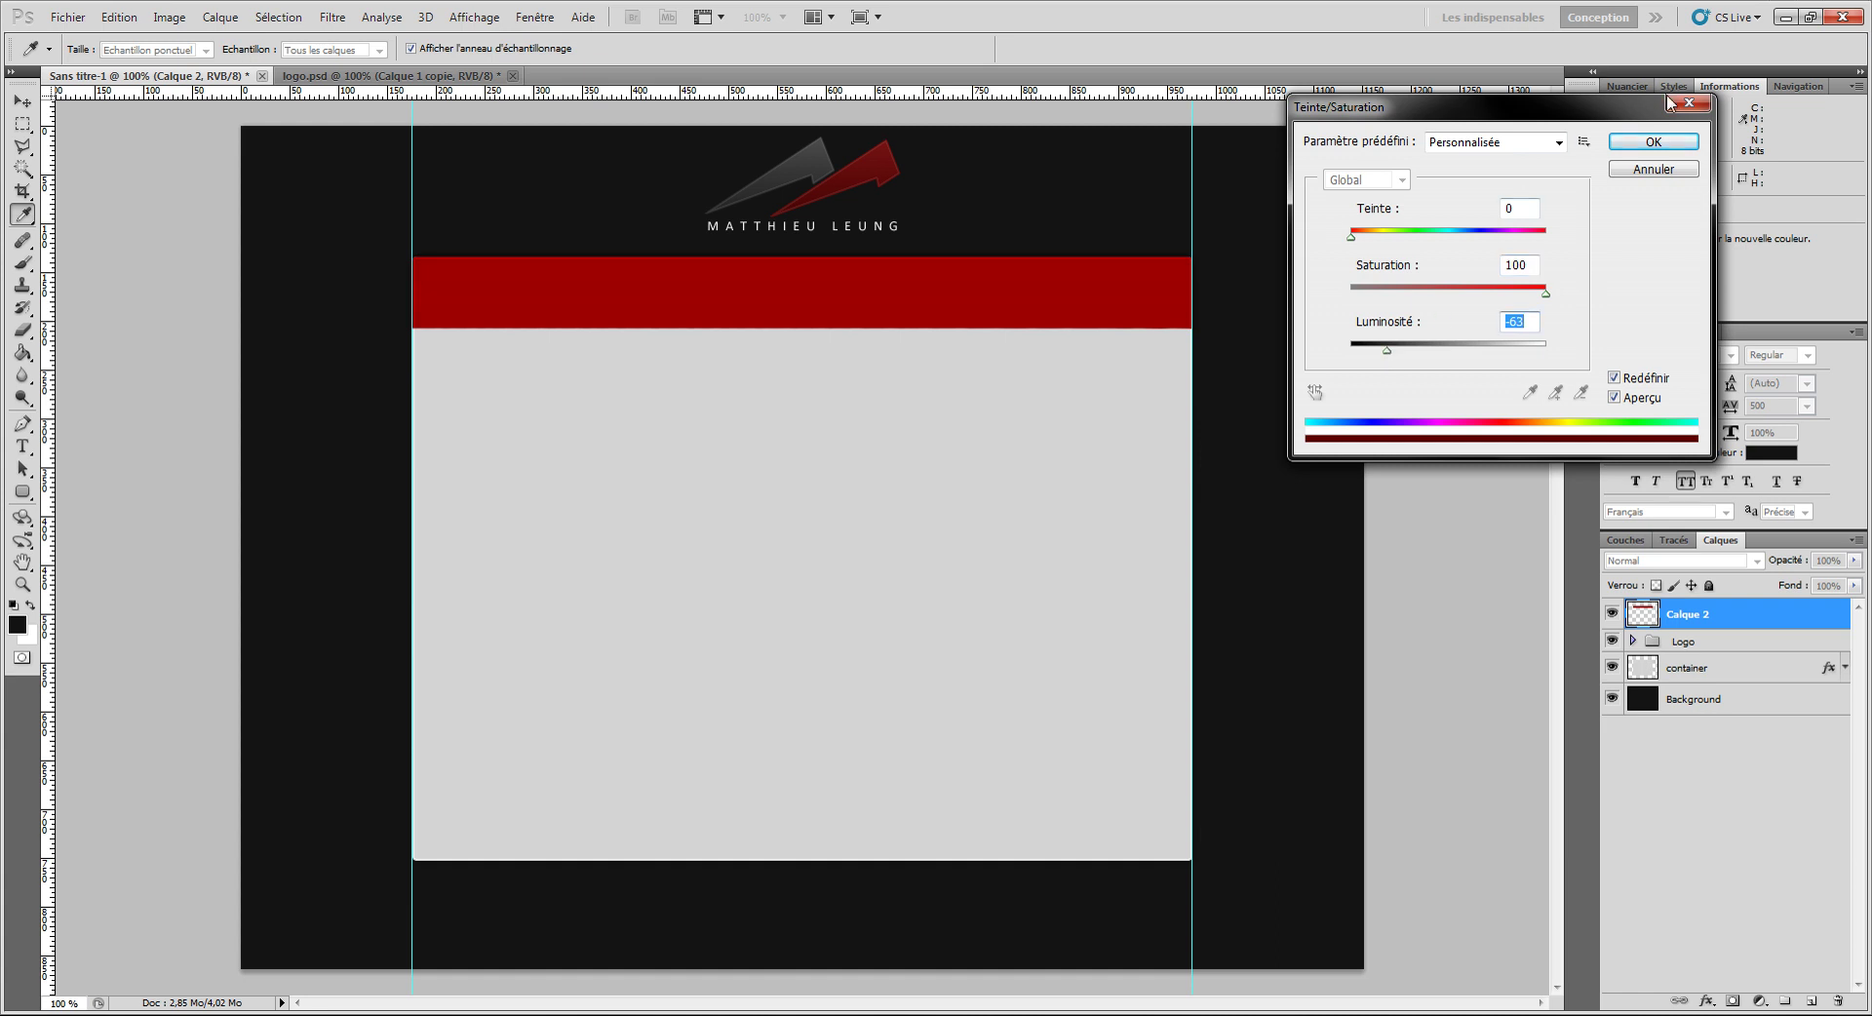
click(1671, 141)
Step: Add a gradient overlay to Calque 2 at 150% scale, Lumière tamisée blending, about half opacity
double_click(1743, 622)
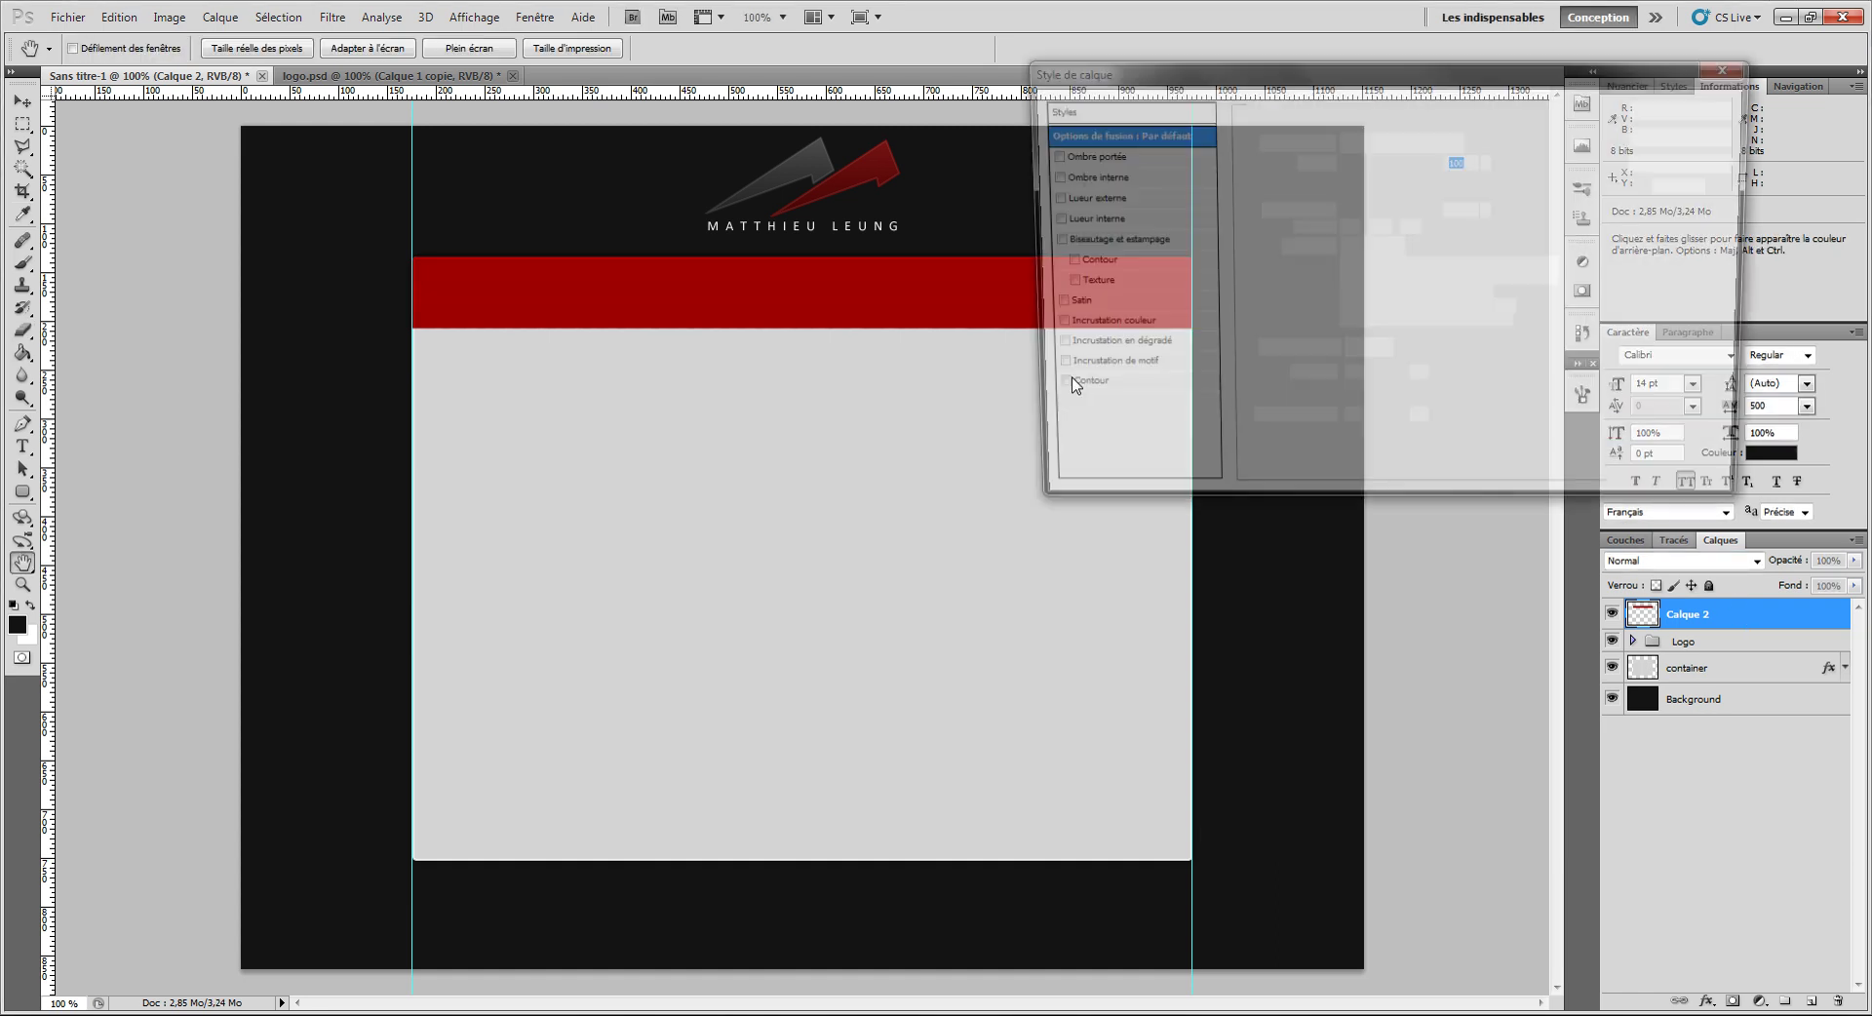
click(1144, 348)
drag(1394, 265, 1430, 265)
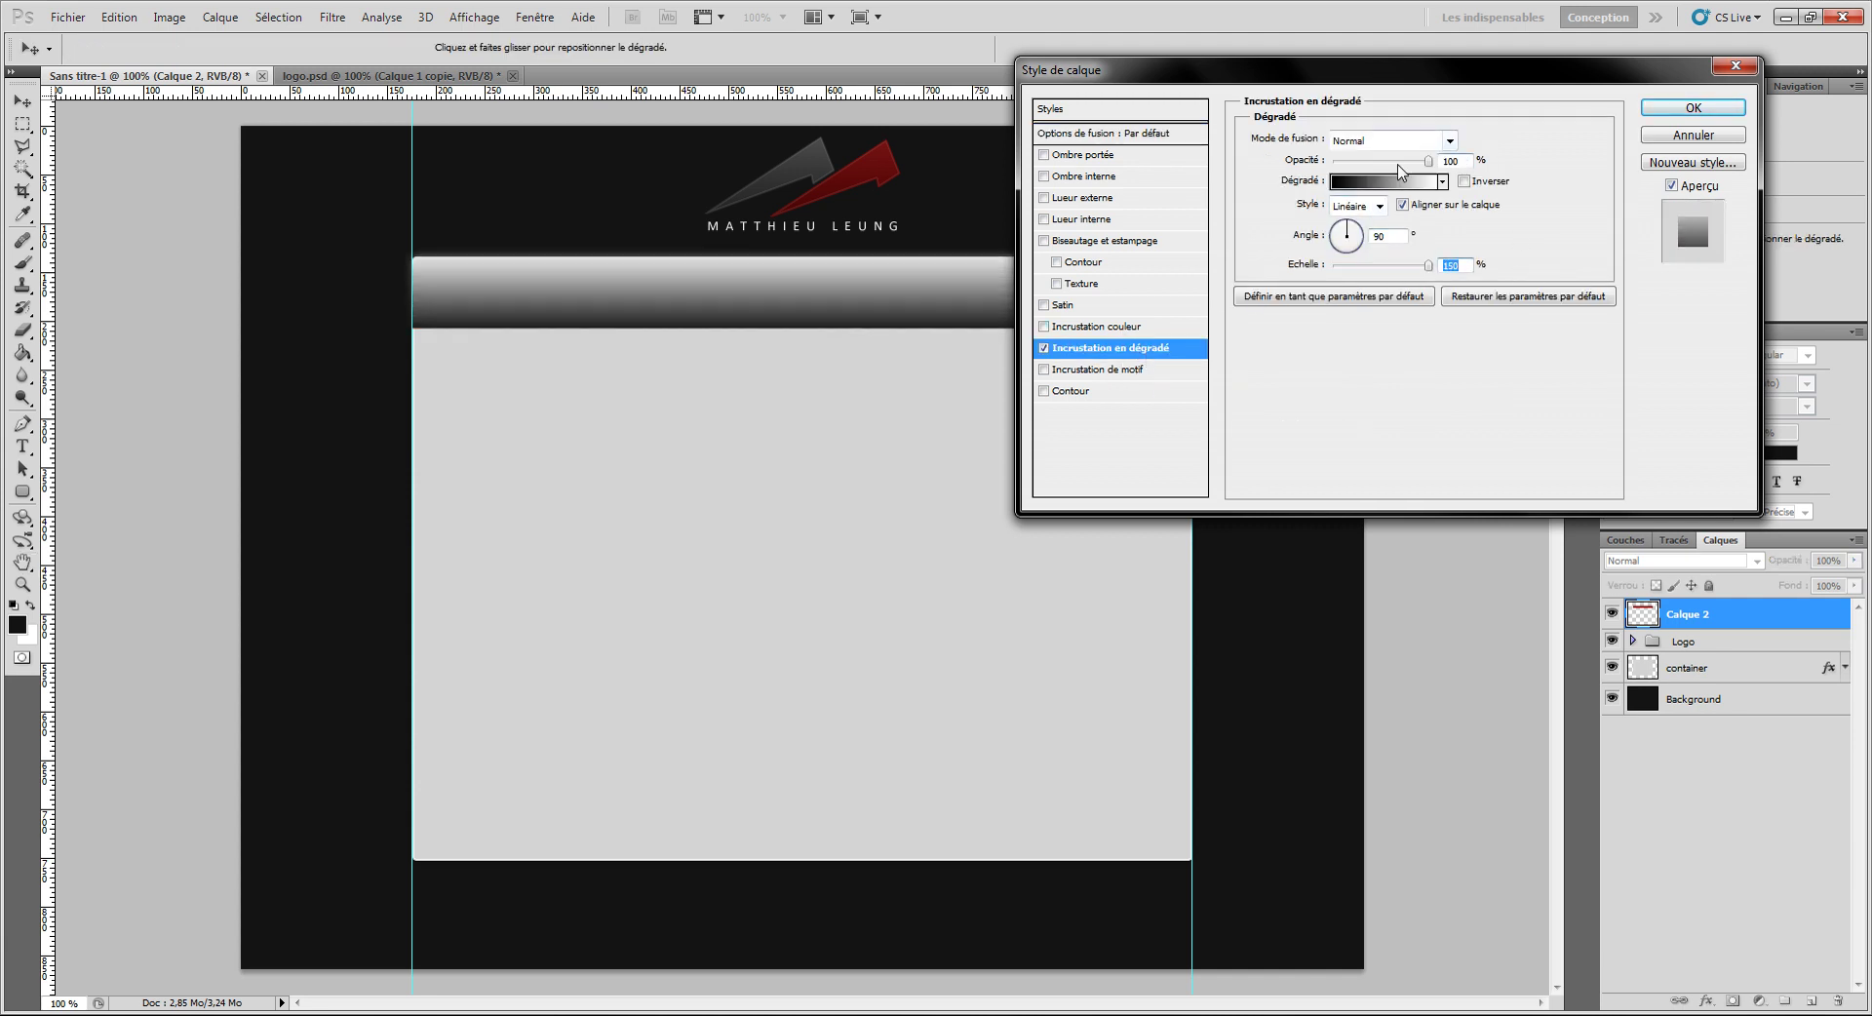
click(1414, 141)
click(1389, 408)
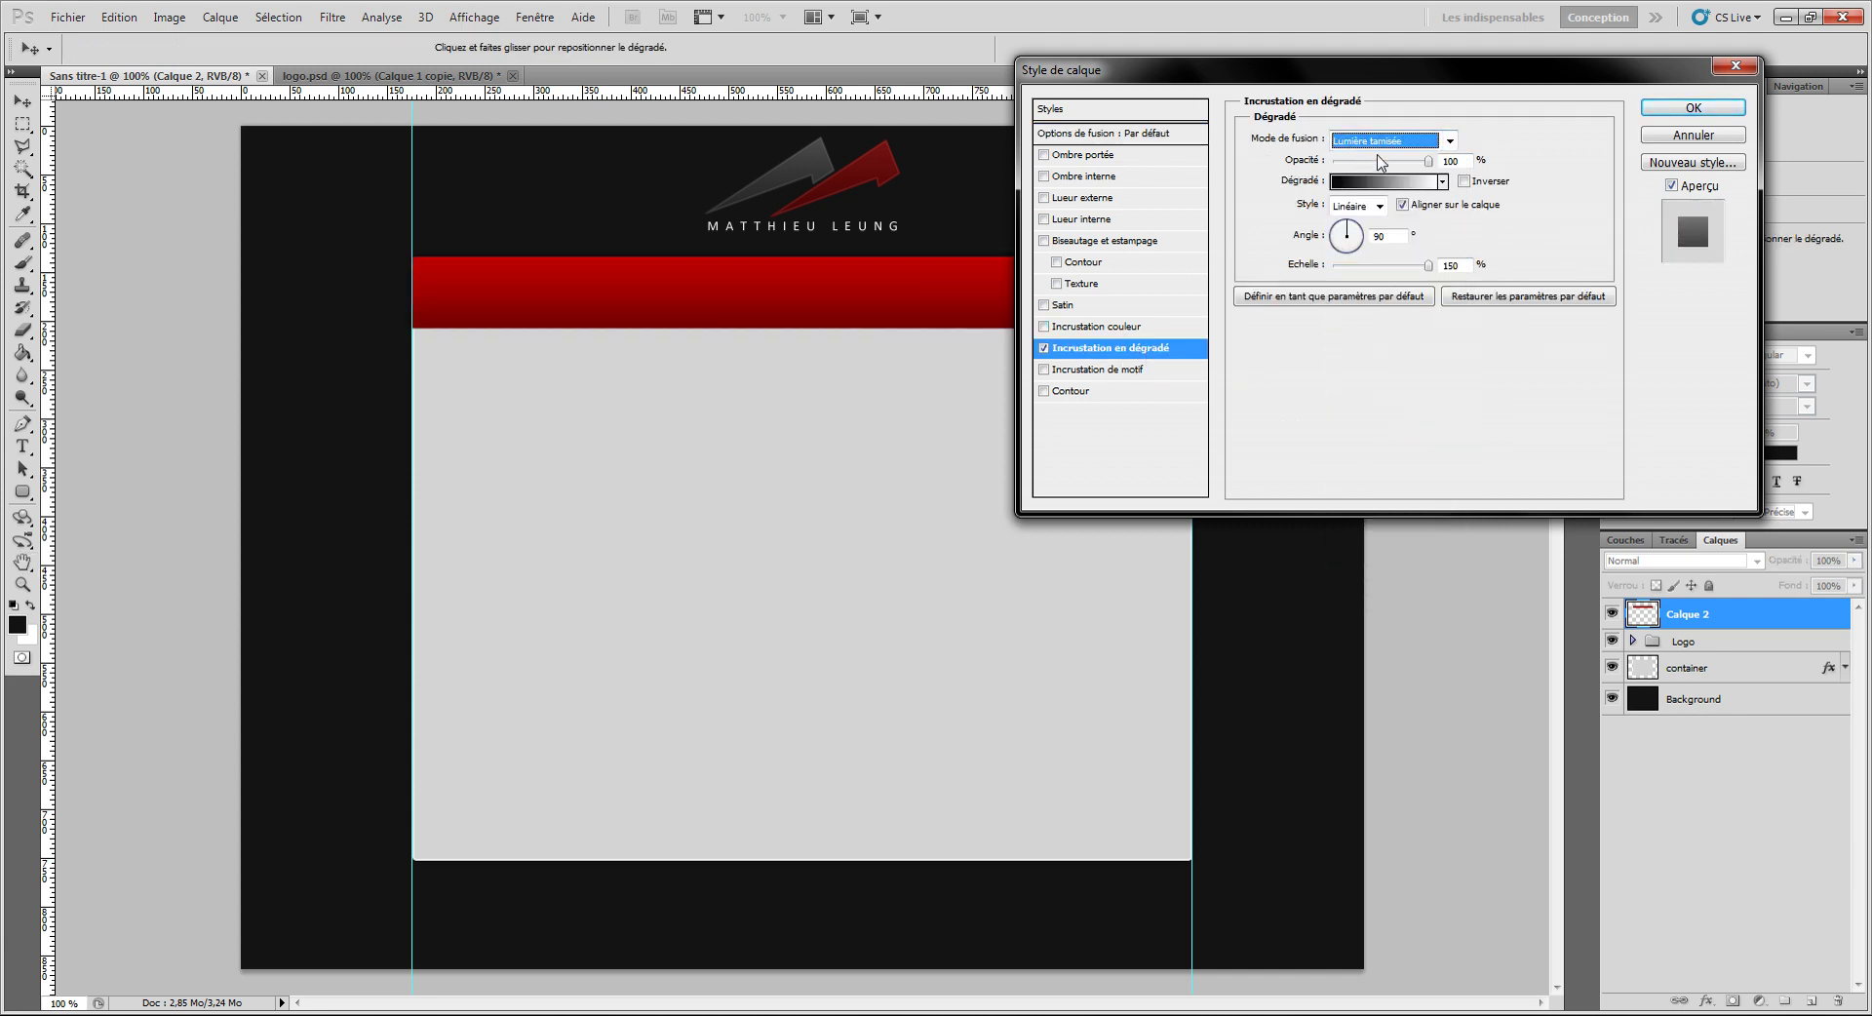
click(1388, 161)
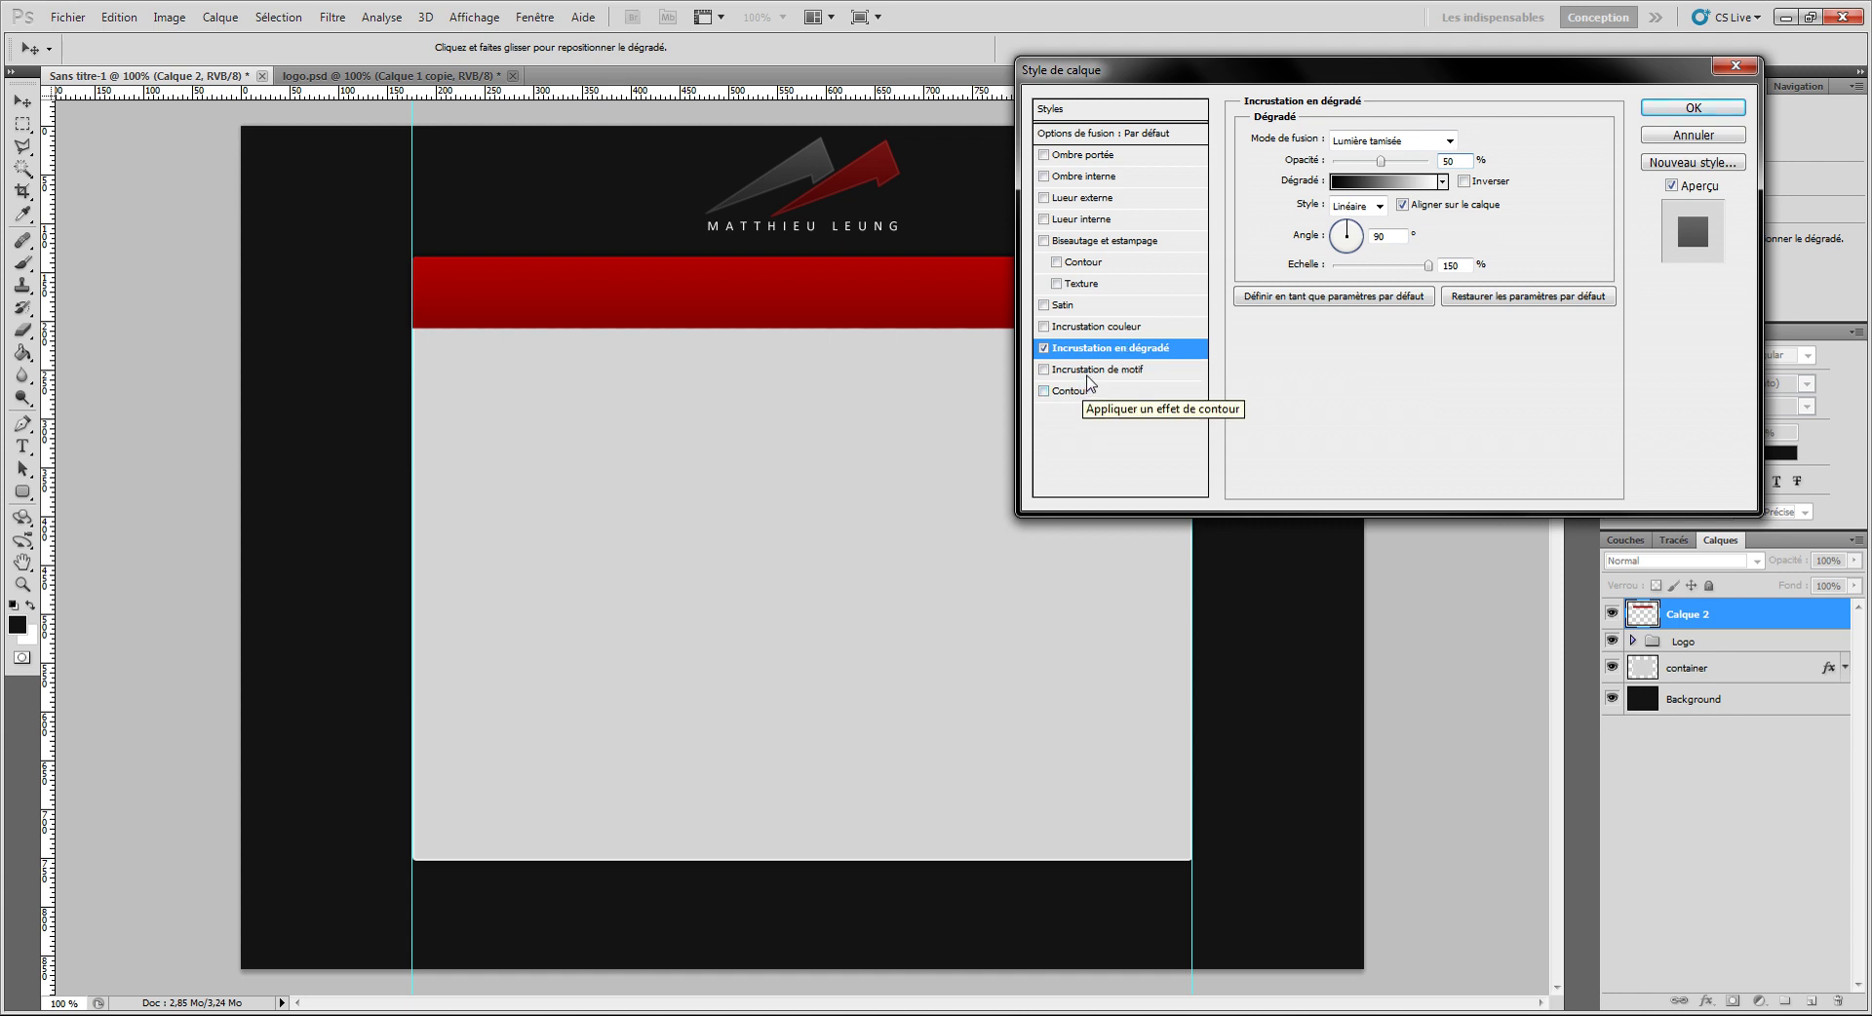
Step: Add a stripe pattern overlay blended in Lumière tamisée at 25% scale
click(1100, 369)
click(1360, 220)
click(1290, 332)
click(1451, 142)
click(1450, 142)
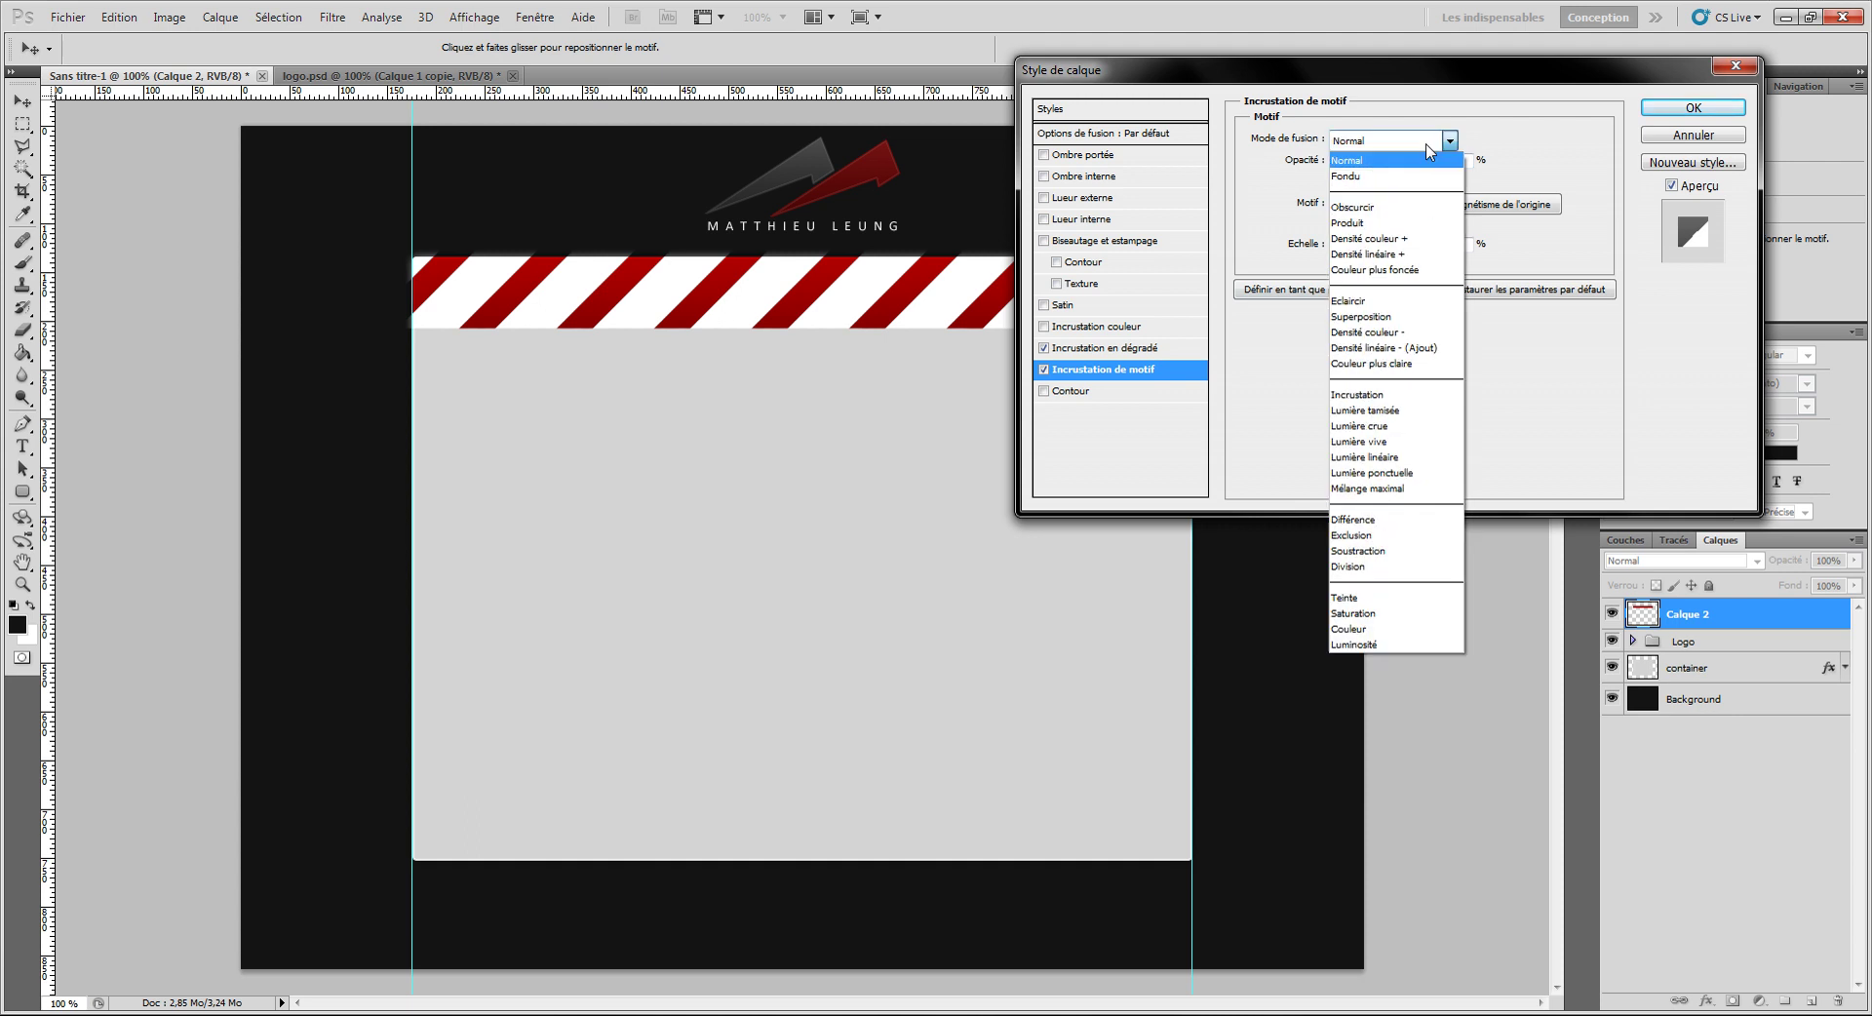
click(1403, 410)
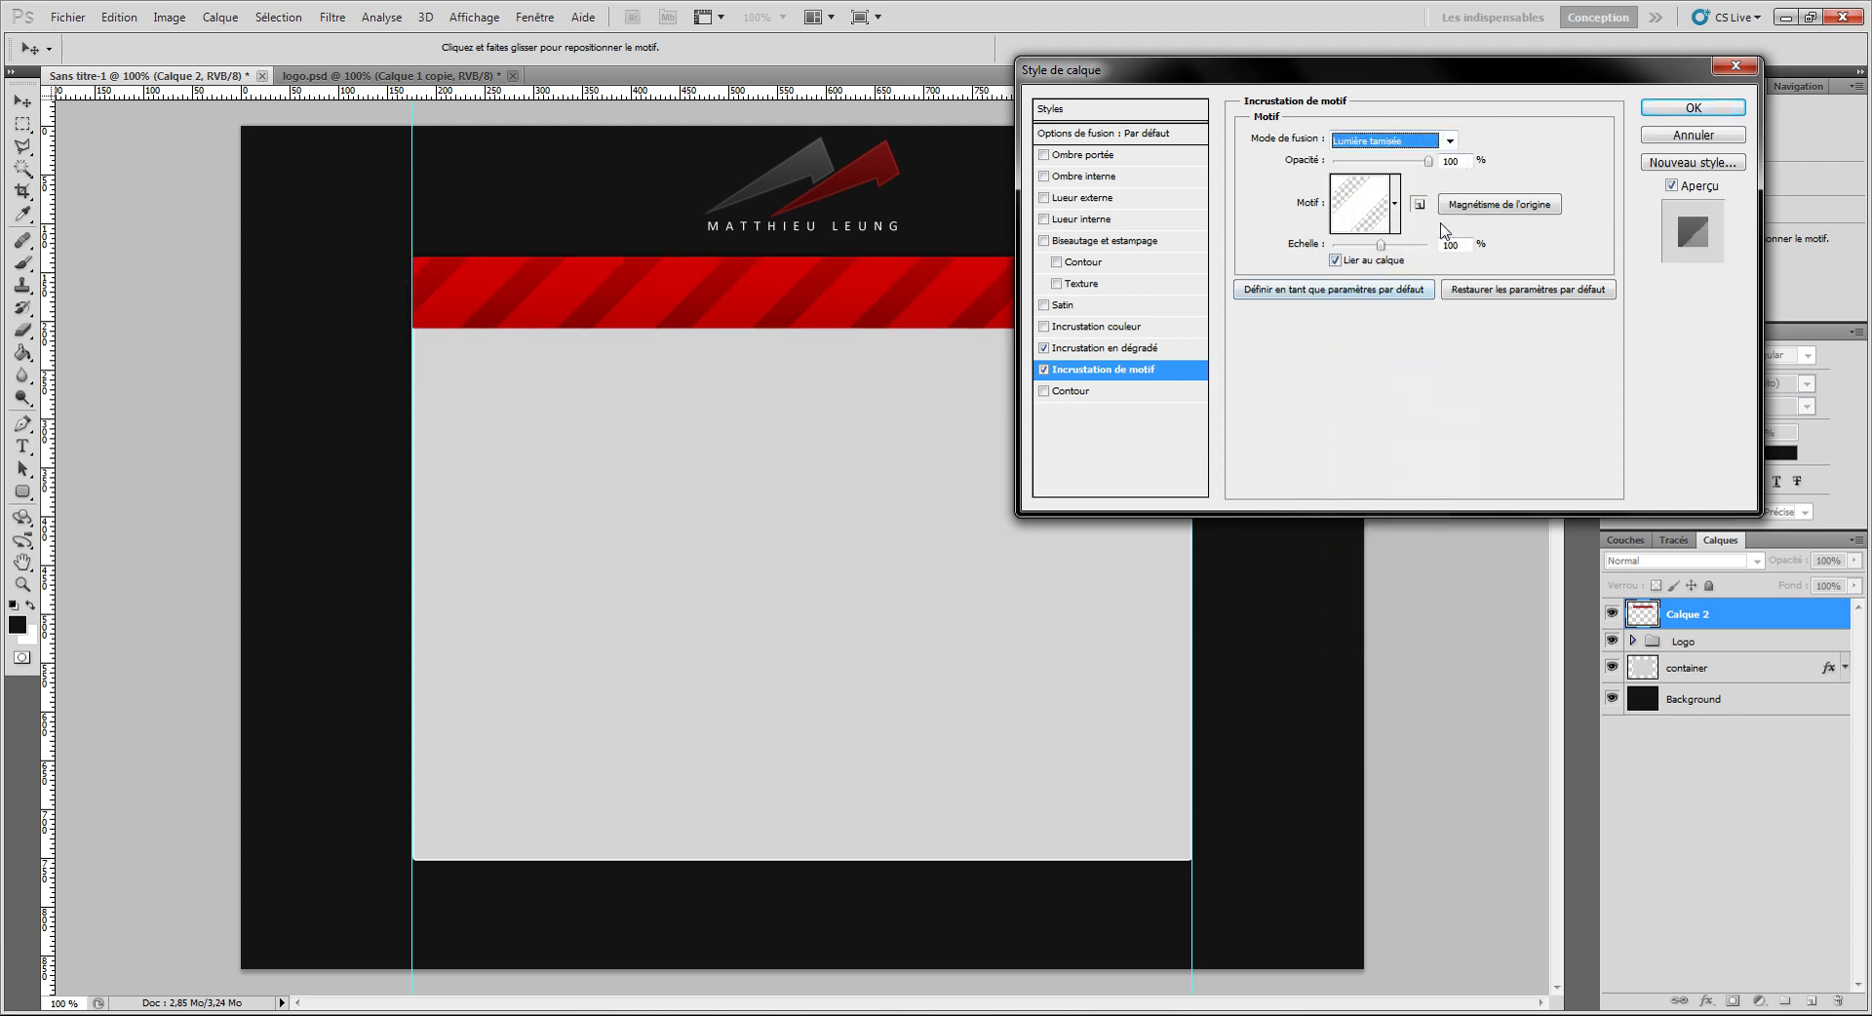
double_click(1470, 245)
text(25)
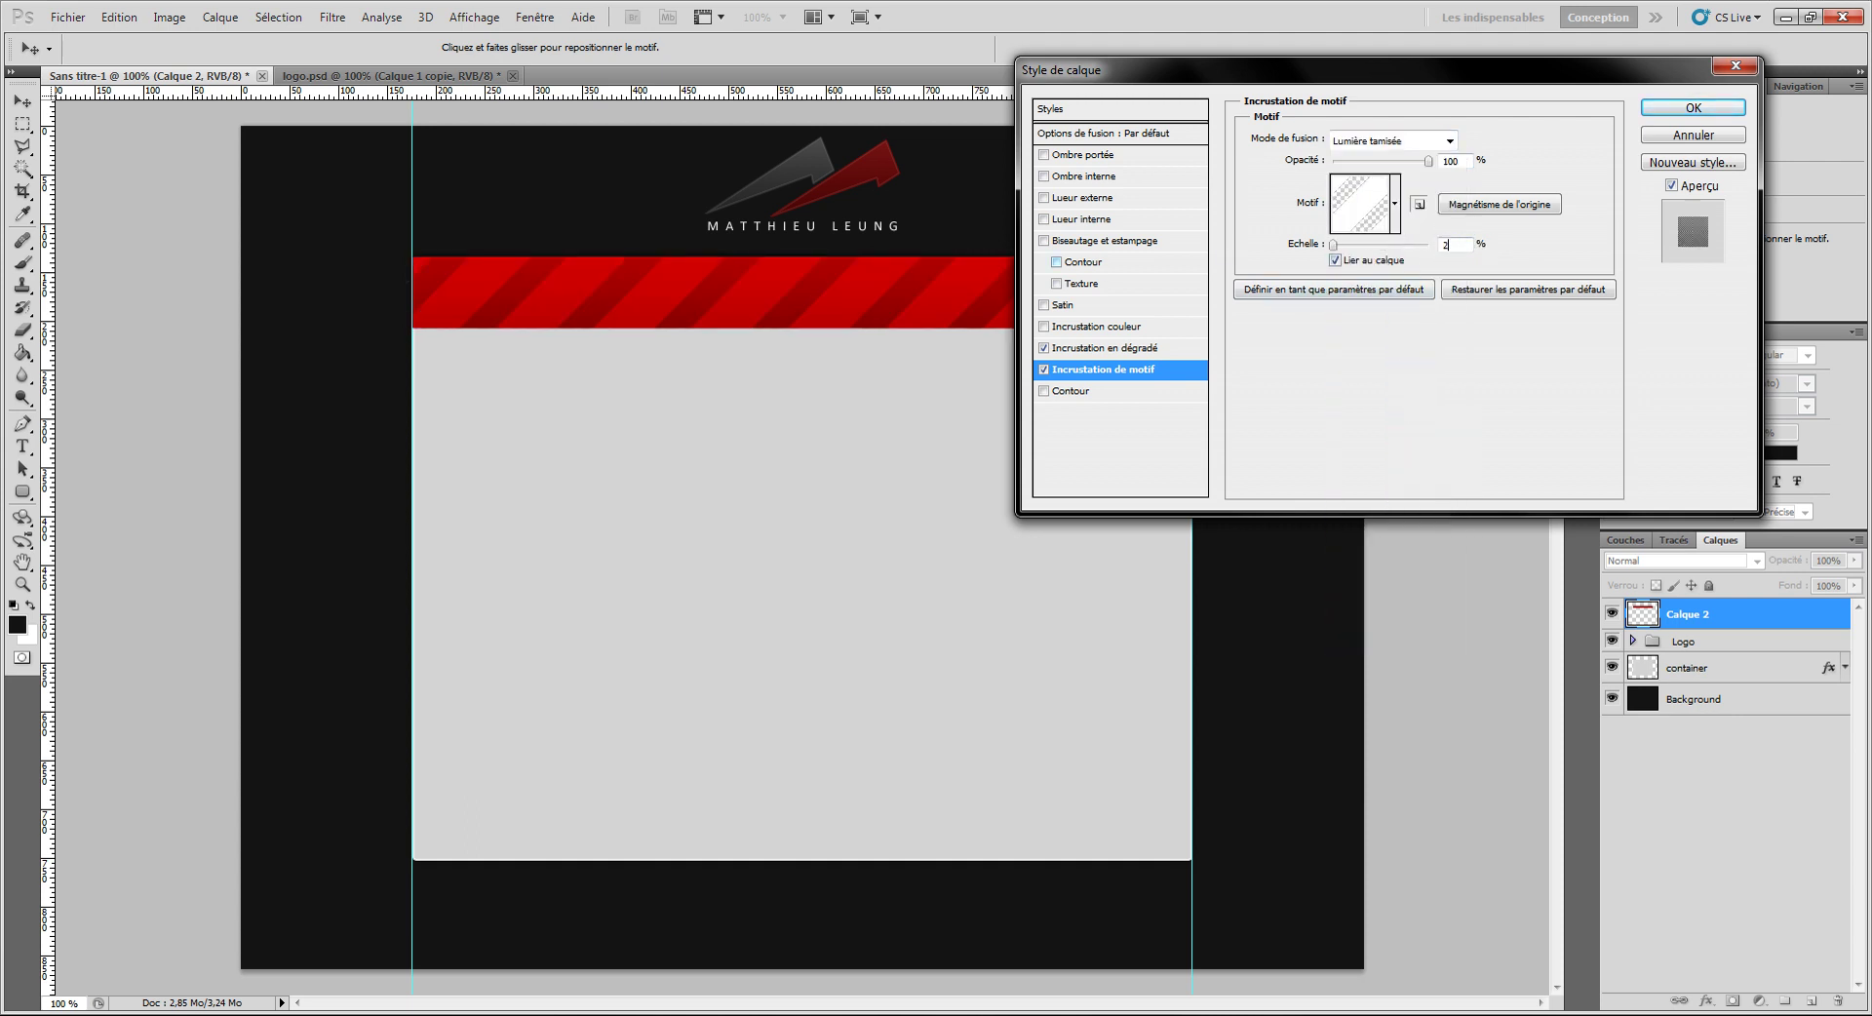
Step: Switch to a diagonal stripe pattern, lower its opacity to 19%, and apply the style
click(1385, 143)
click(1377, 142)
click(1369, 213)
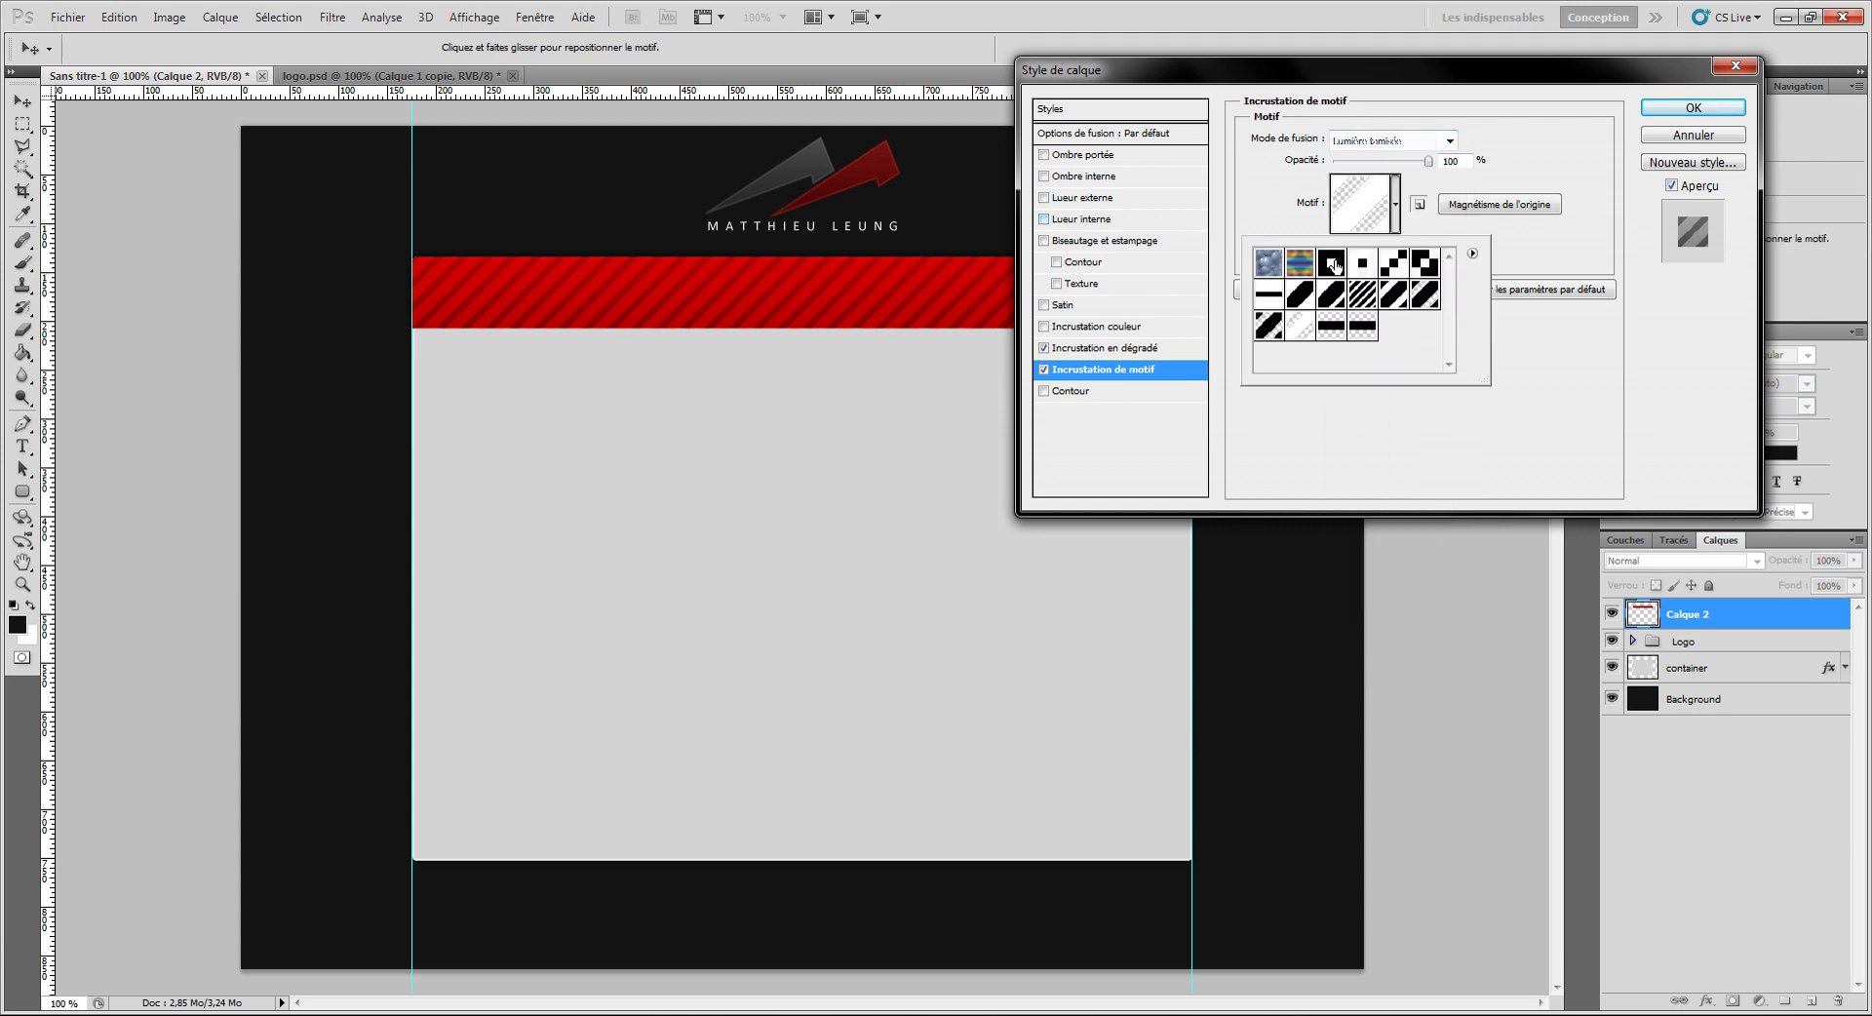
click(1268, 325)
click(1420, 304)
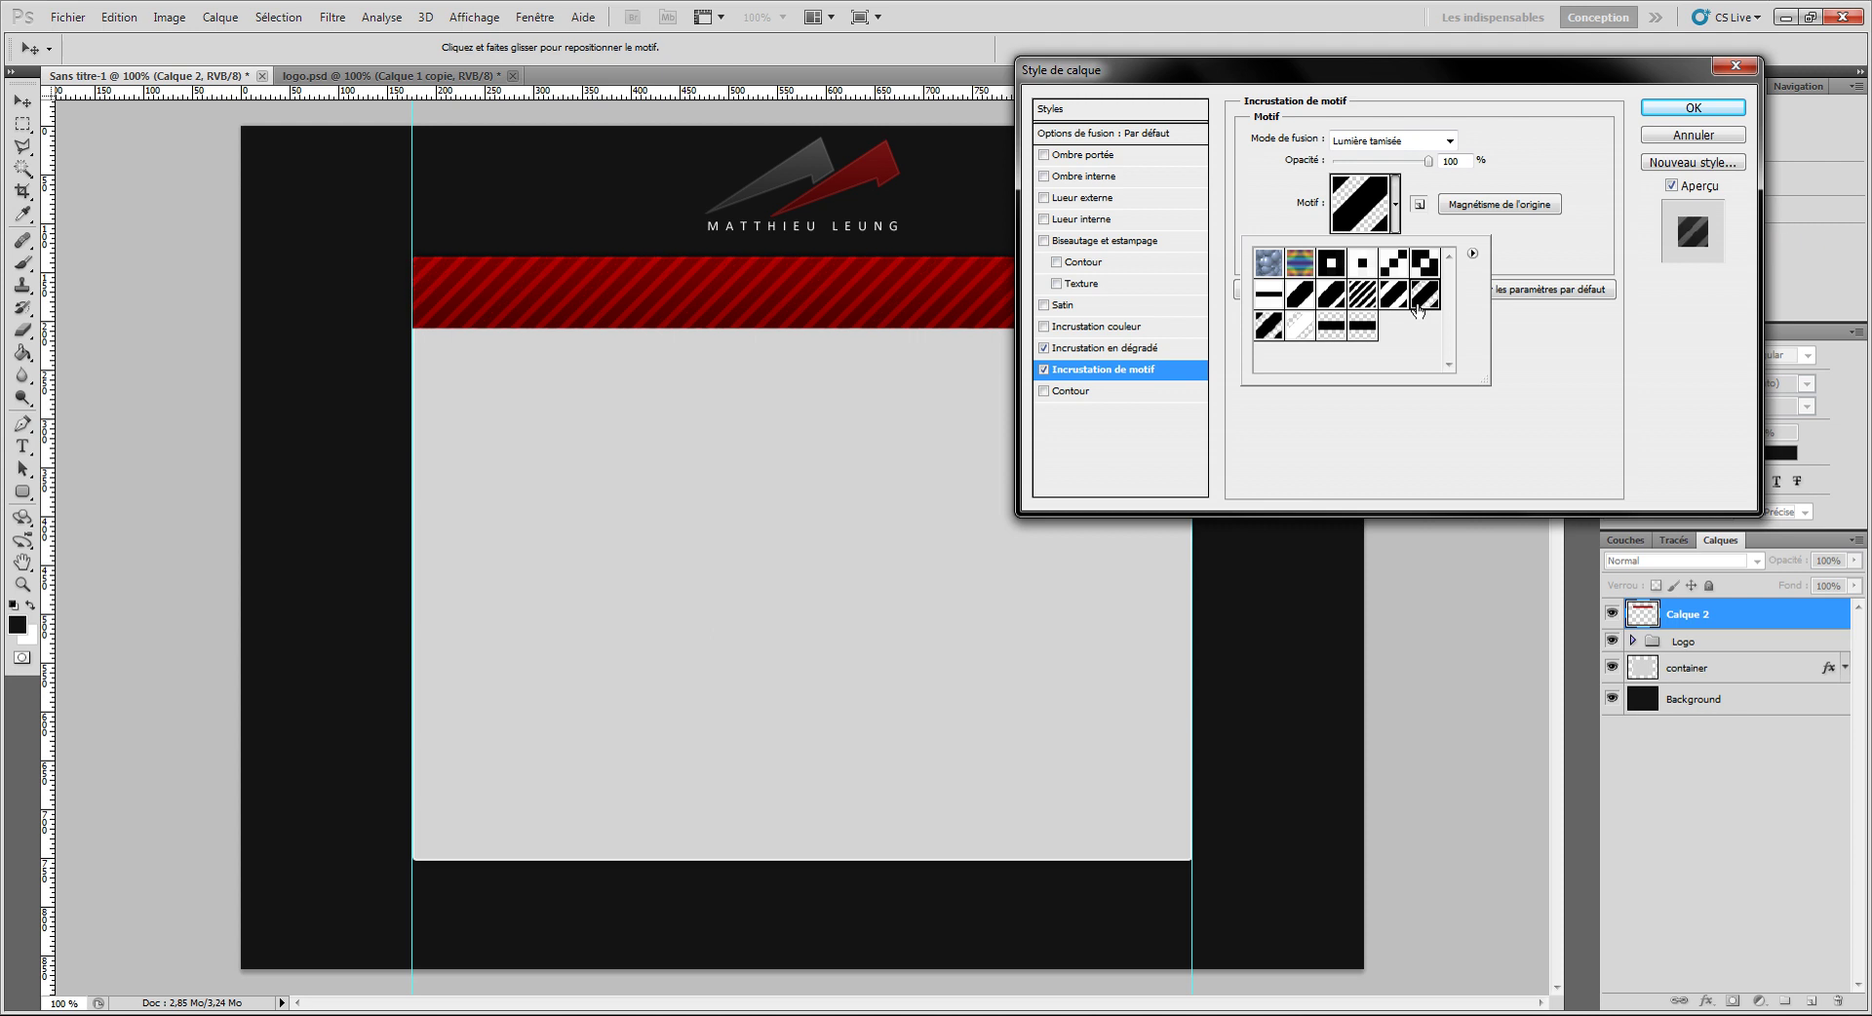
click(1352, 472)
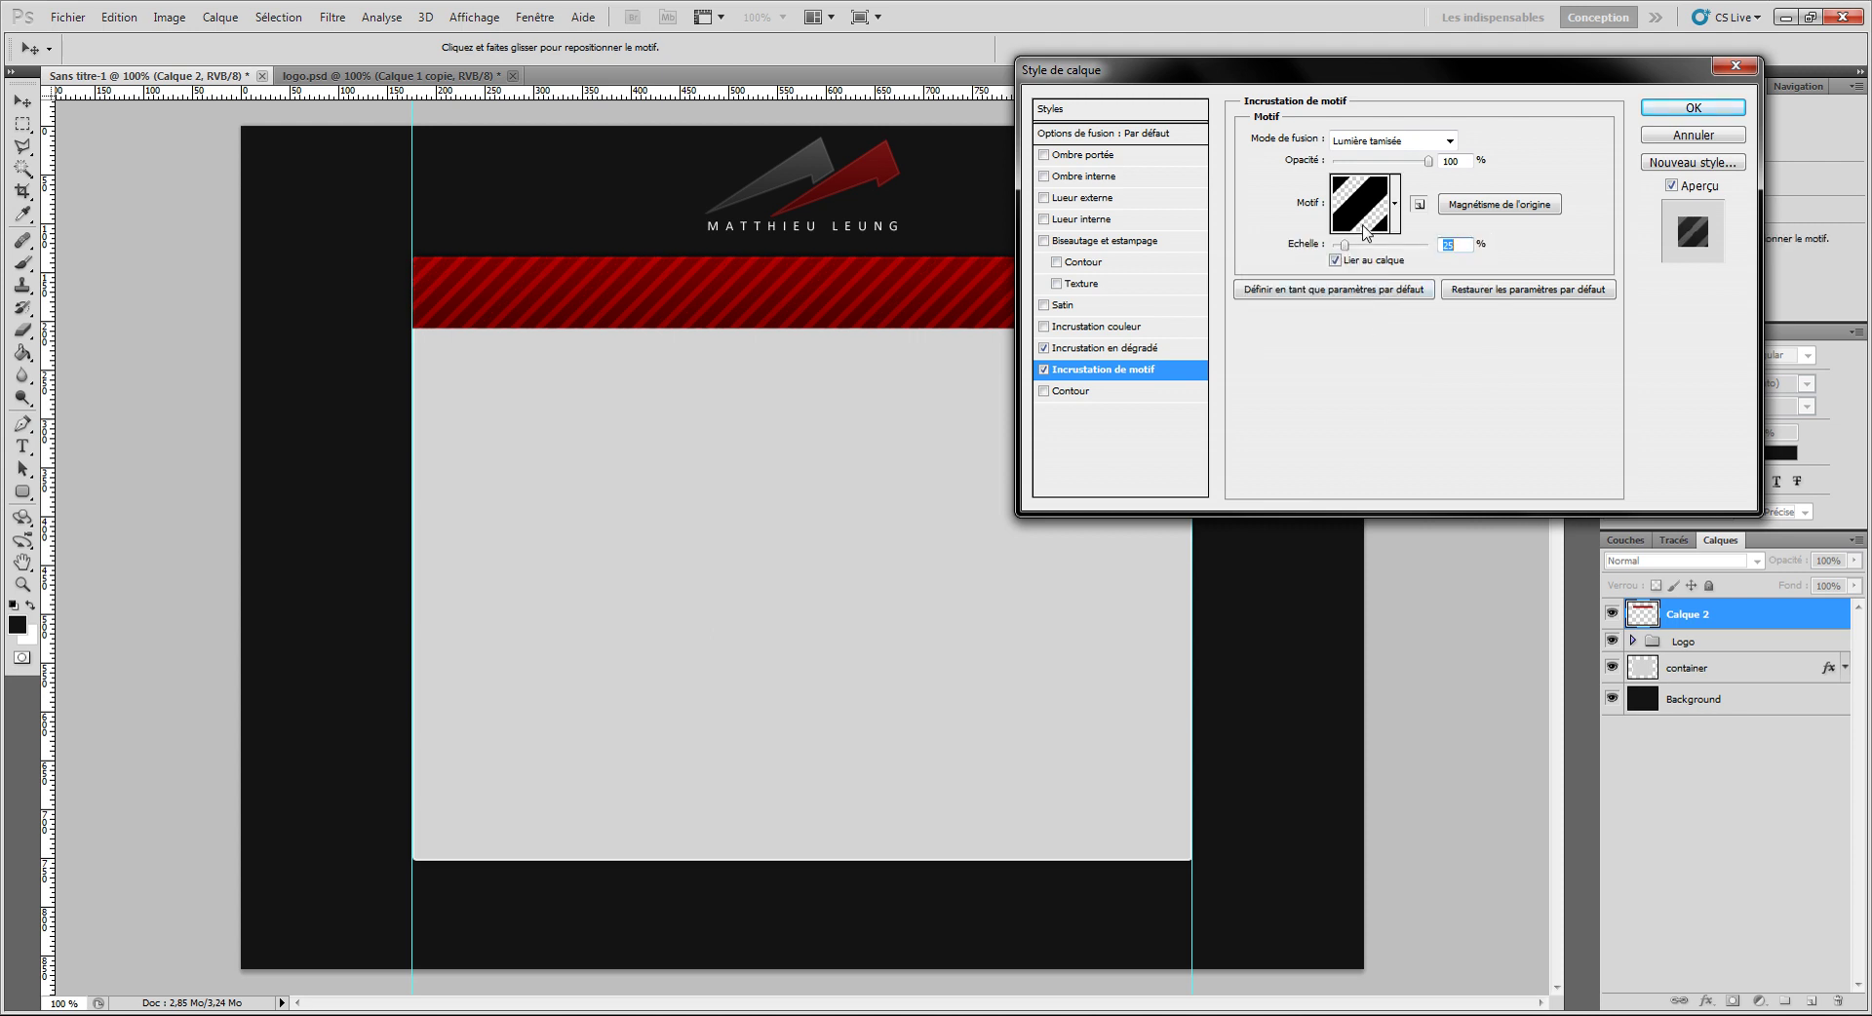
drag(1375, 161, 1352, 161)
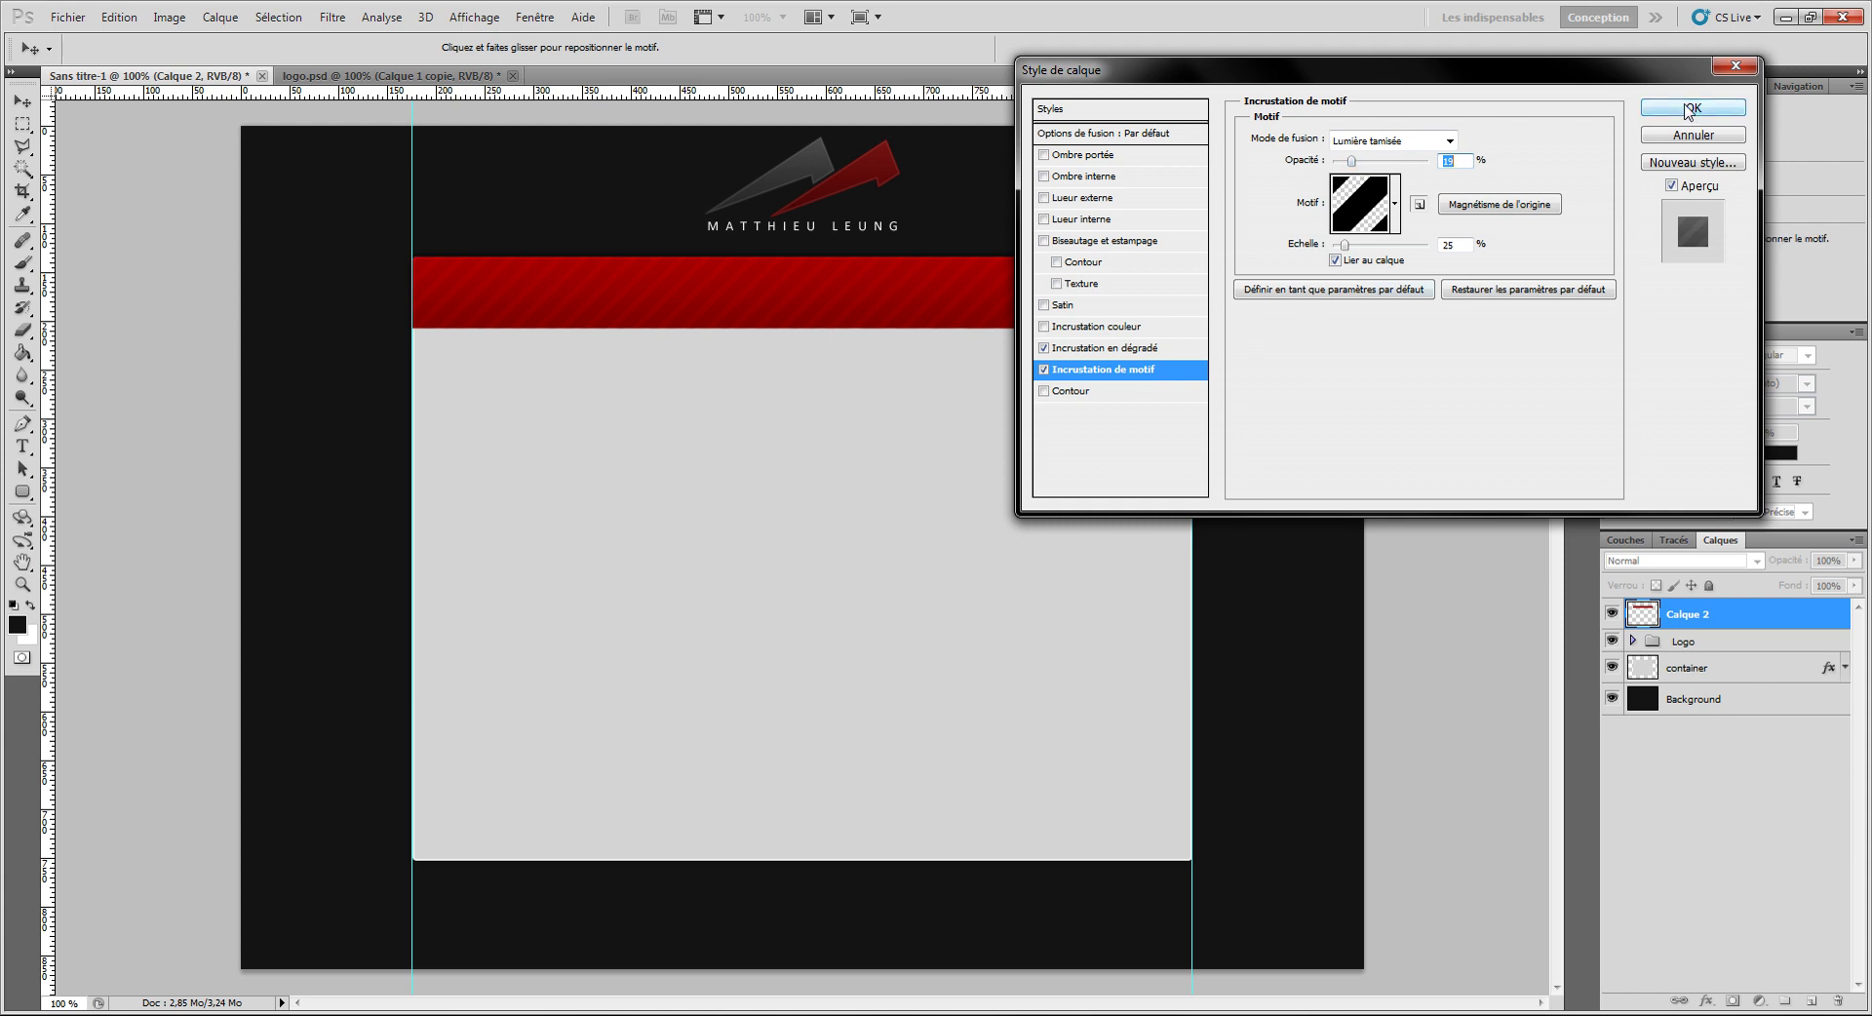
click(1690, 109)
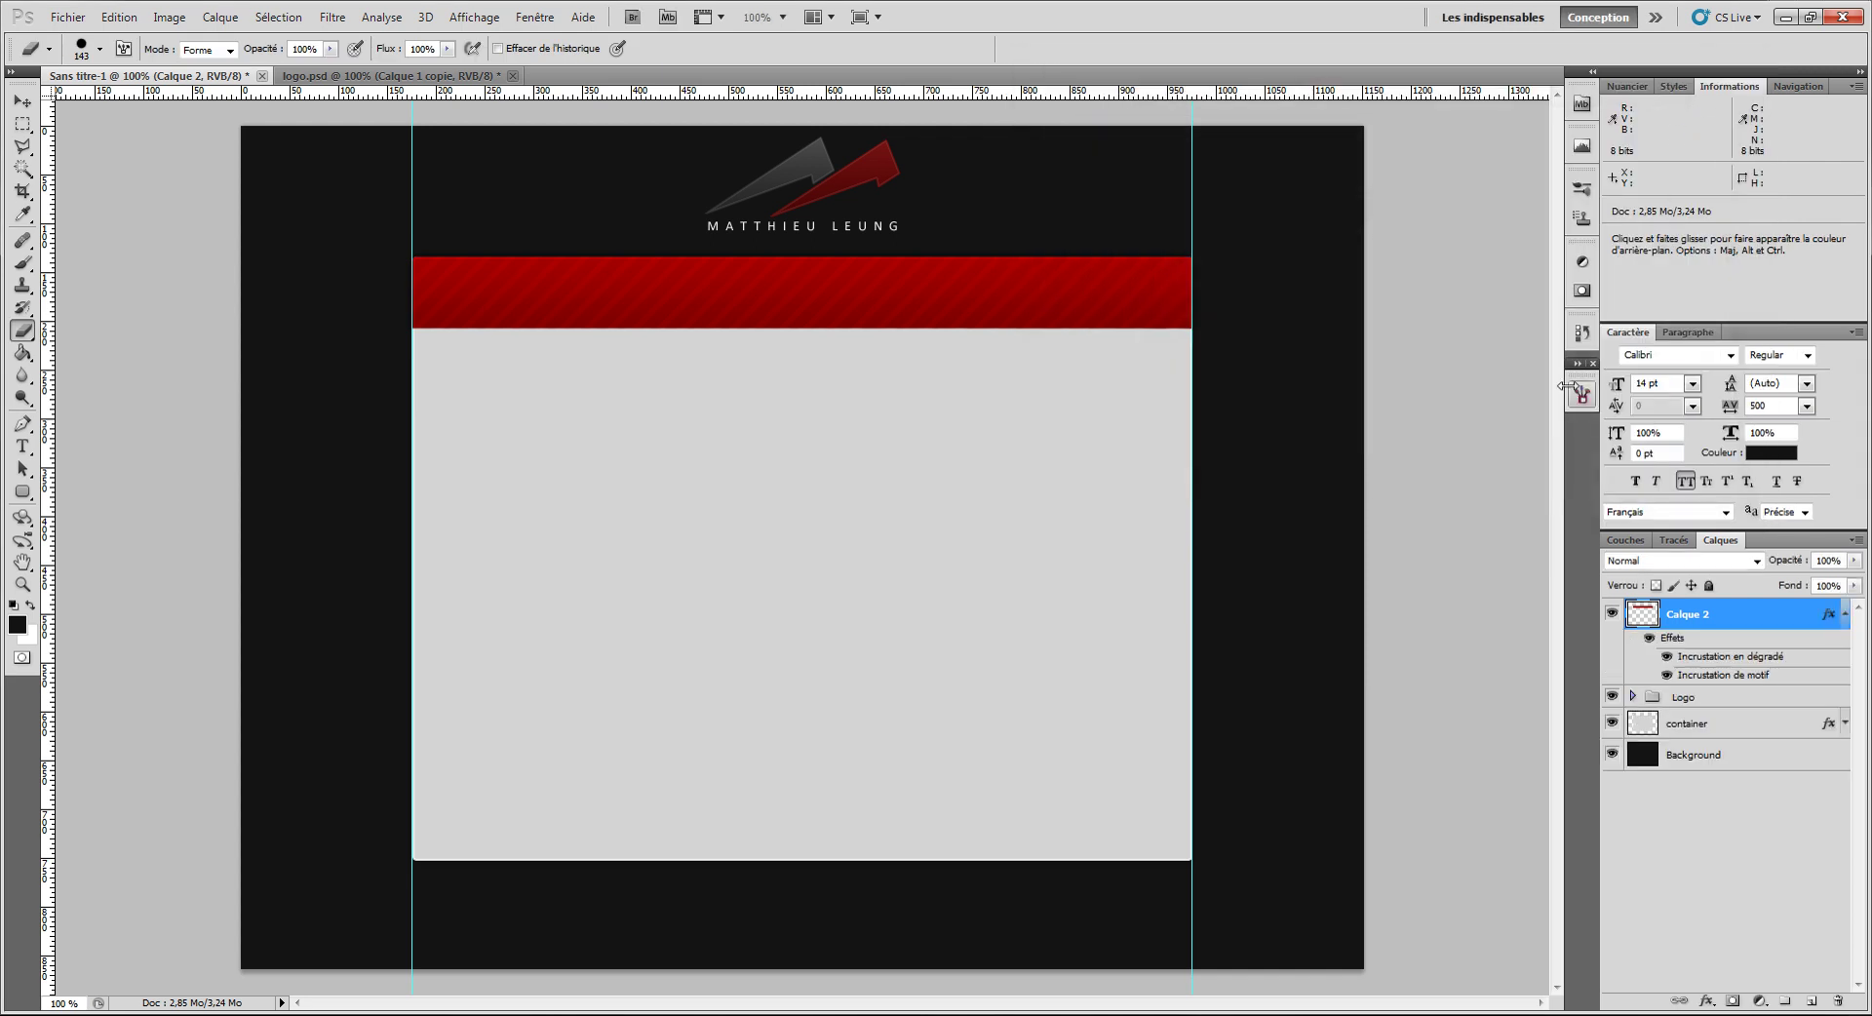
Step: Rename the banner layer Calque 2 to 'barre menu'
double_click(1697, 614)
text(barre menus)
key(BackSpace)
key(Return)
Step: On a new layer, set up a 1 px brush with Dynamique de forme off and low spacing
key(ctrl+shift+n)
key(Return)
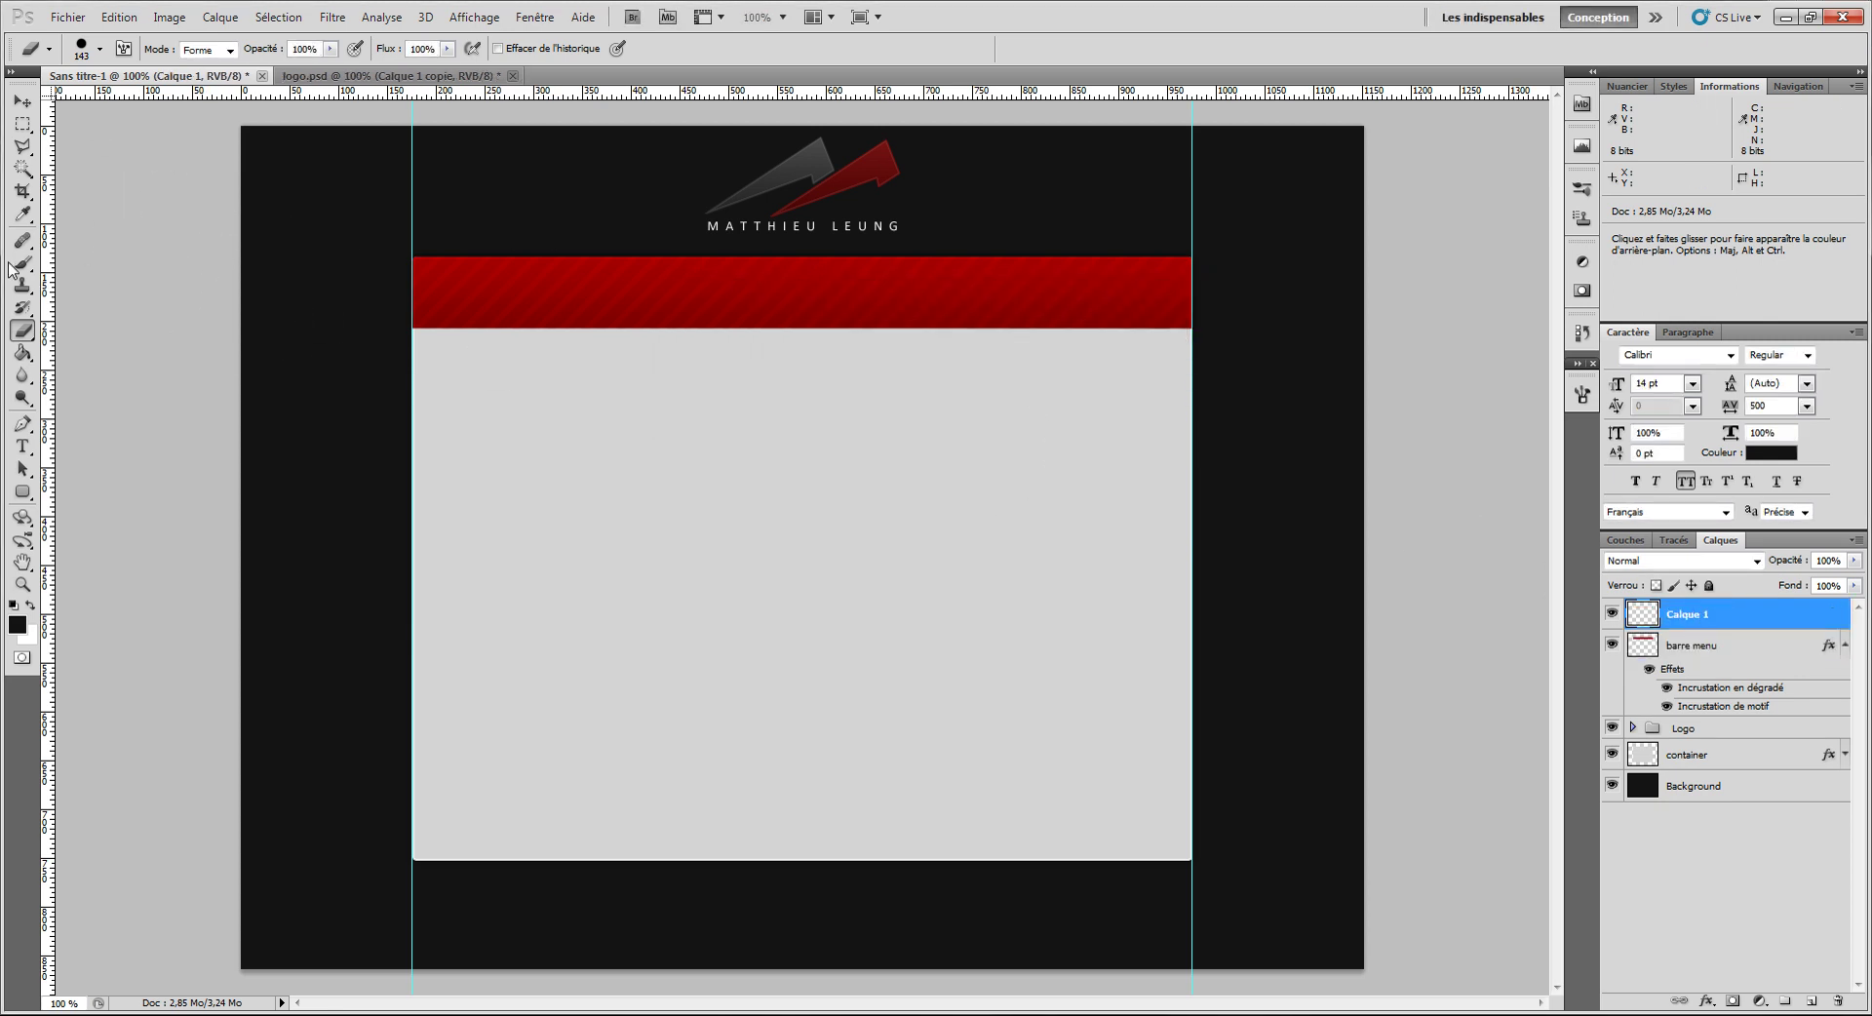
click(22, 263)
click(607, 411)
mouse_move(635, 907)
mouse_down()
mouse_move(685, 417)
mouse_move(606, 624)
mouse_up()
drag(811, 438, 365, 635)
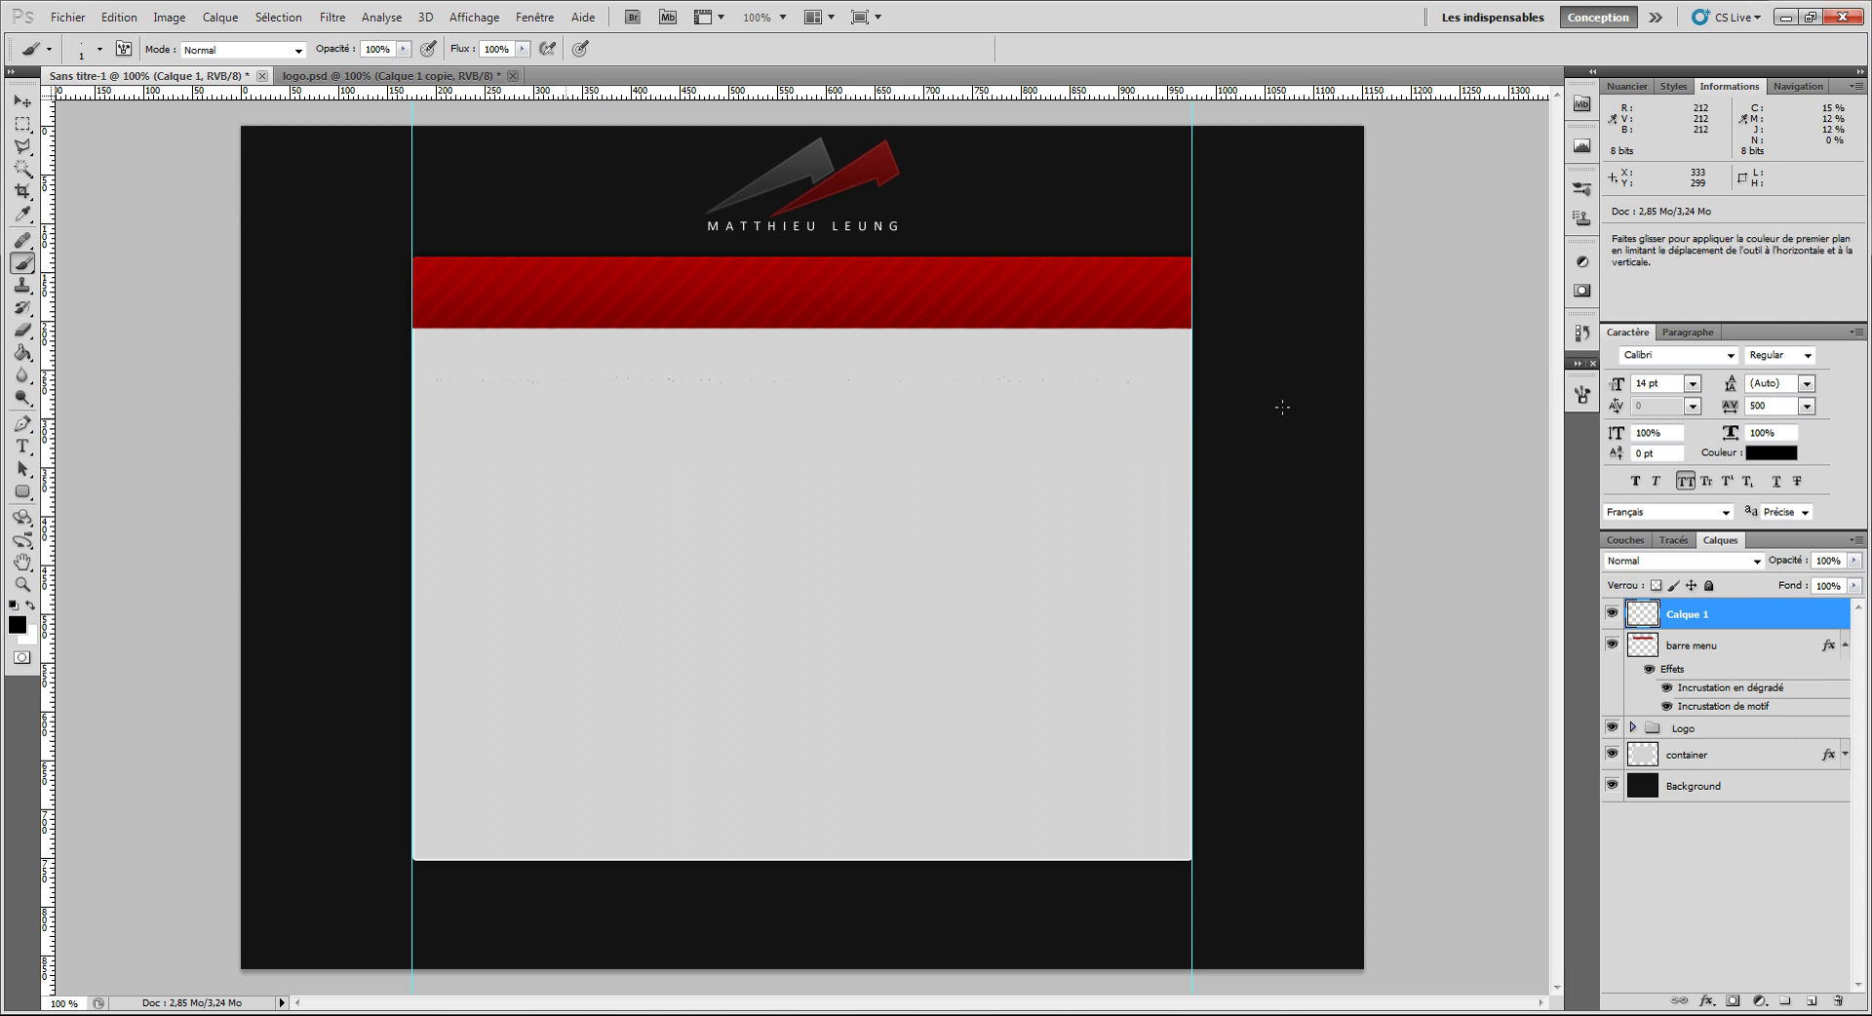
click(1584, 394)
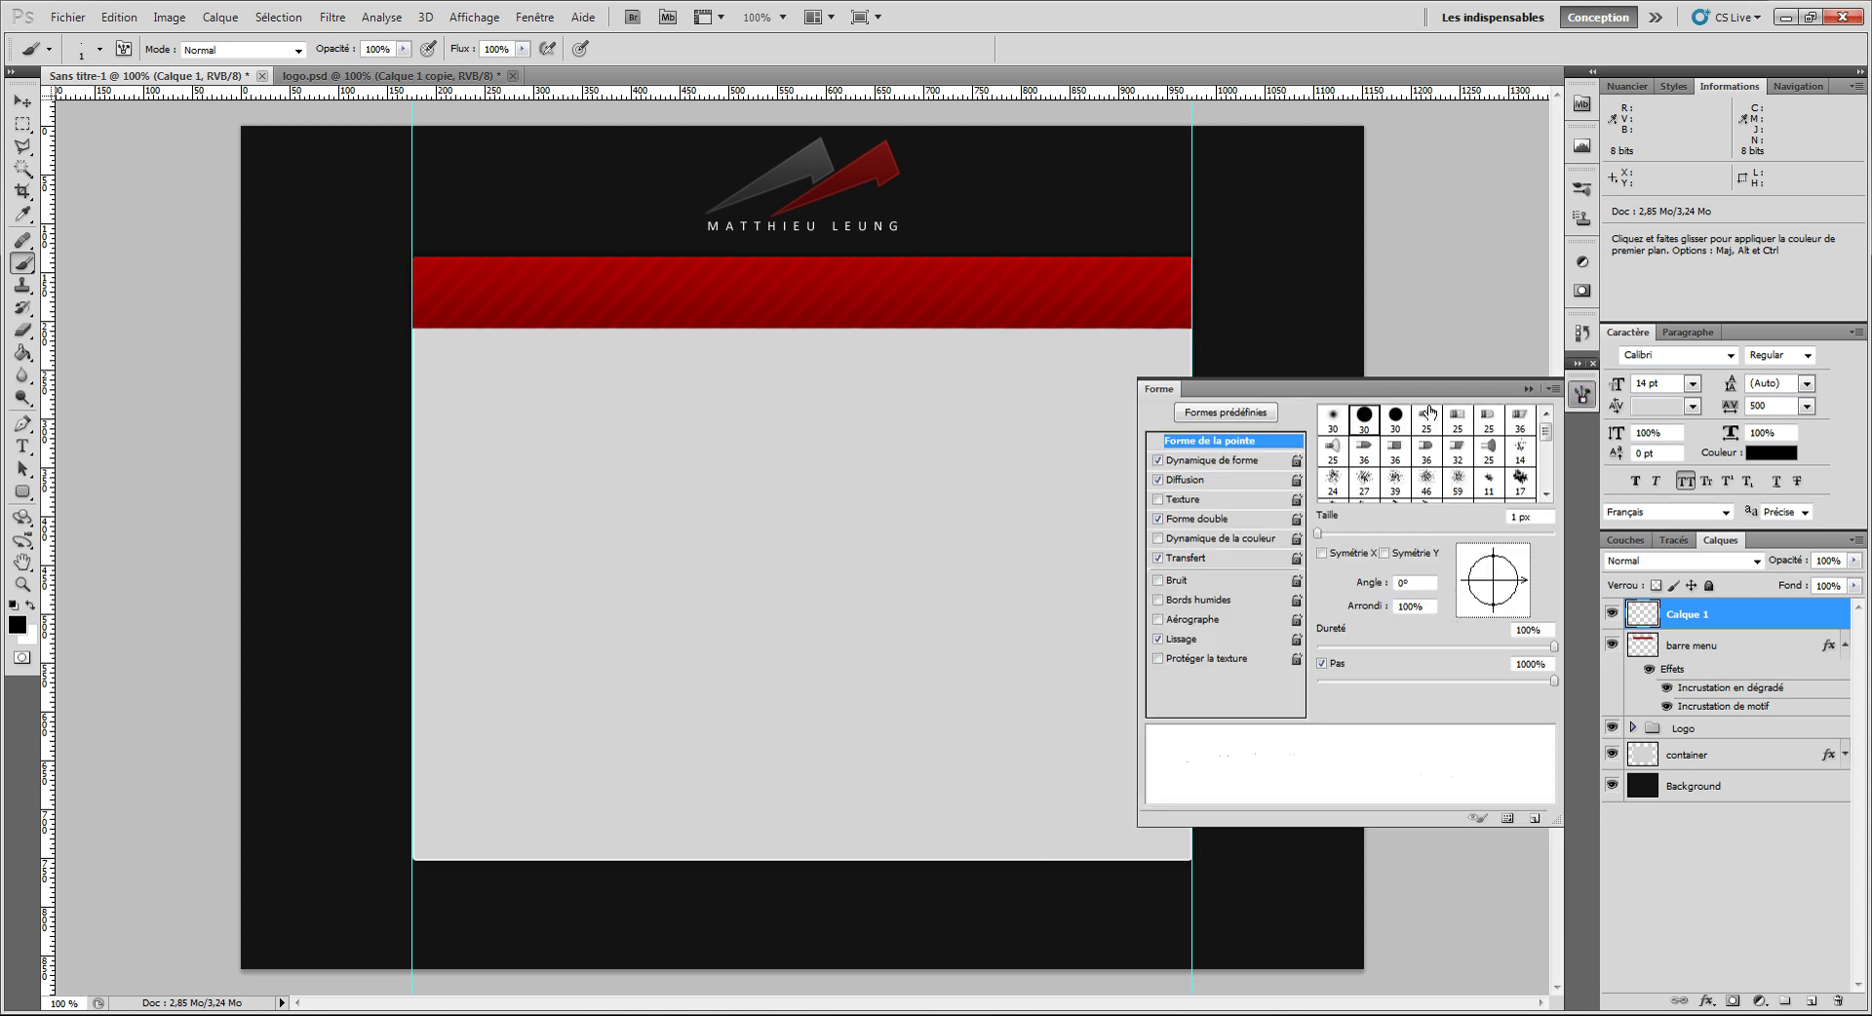
click(1159, 462)
drag(1317, 682, 1254, 679)
click(1586, 393)
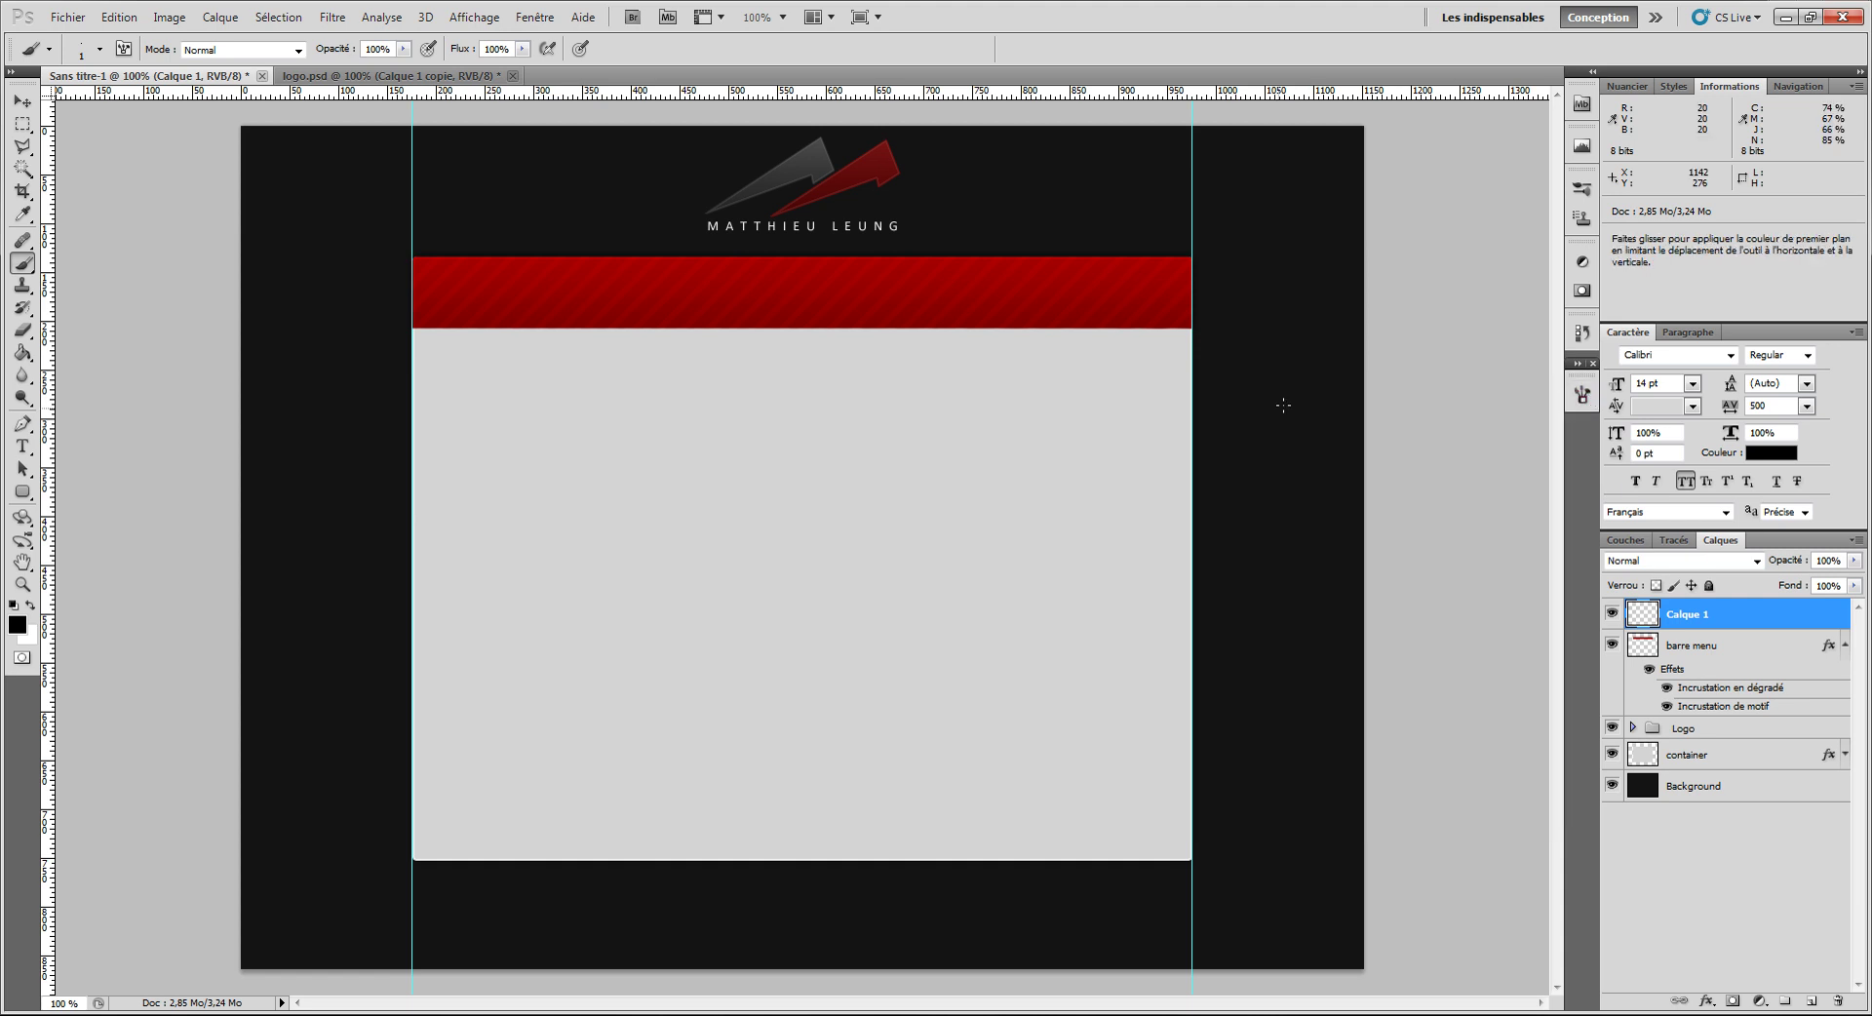
Step: Draw a thin black horizontal line across the page and move it up to the red bar's bottom
drag(1355, 375, 252, 375)
click(21, 101)
drag(586, 479, 582, 433)
Step: Duplicate the line one pixel below the original and turn the copy white with Lightness +100
scroll(767, 397, up, 10)
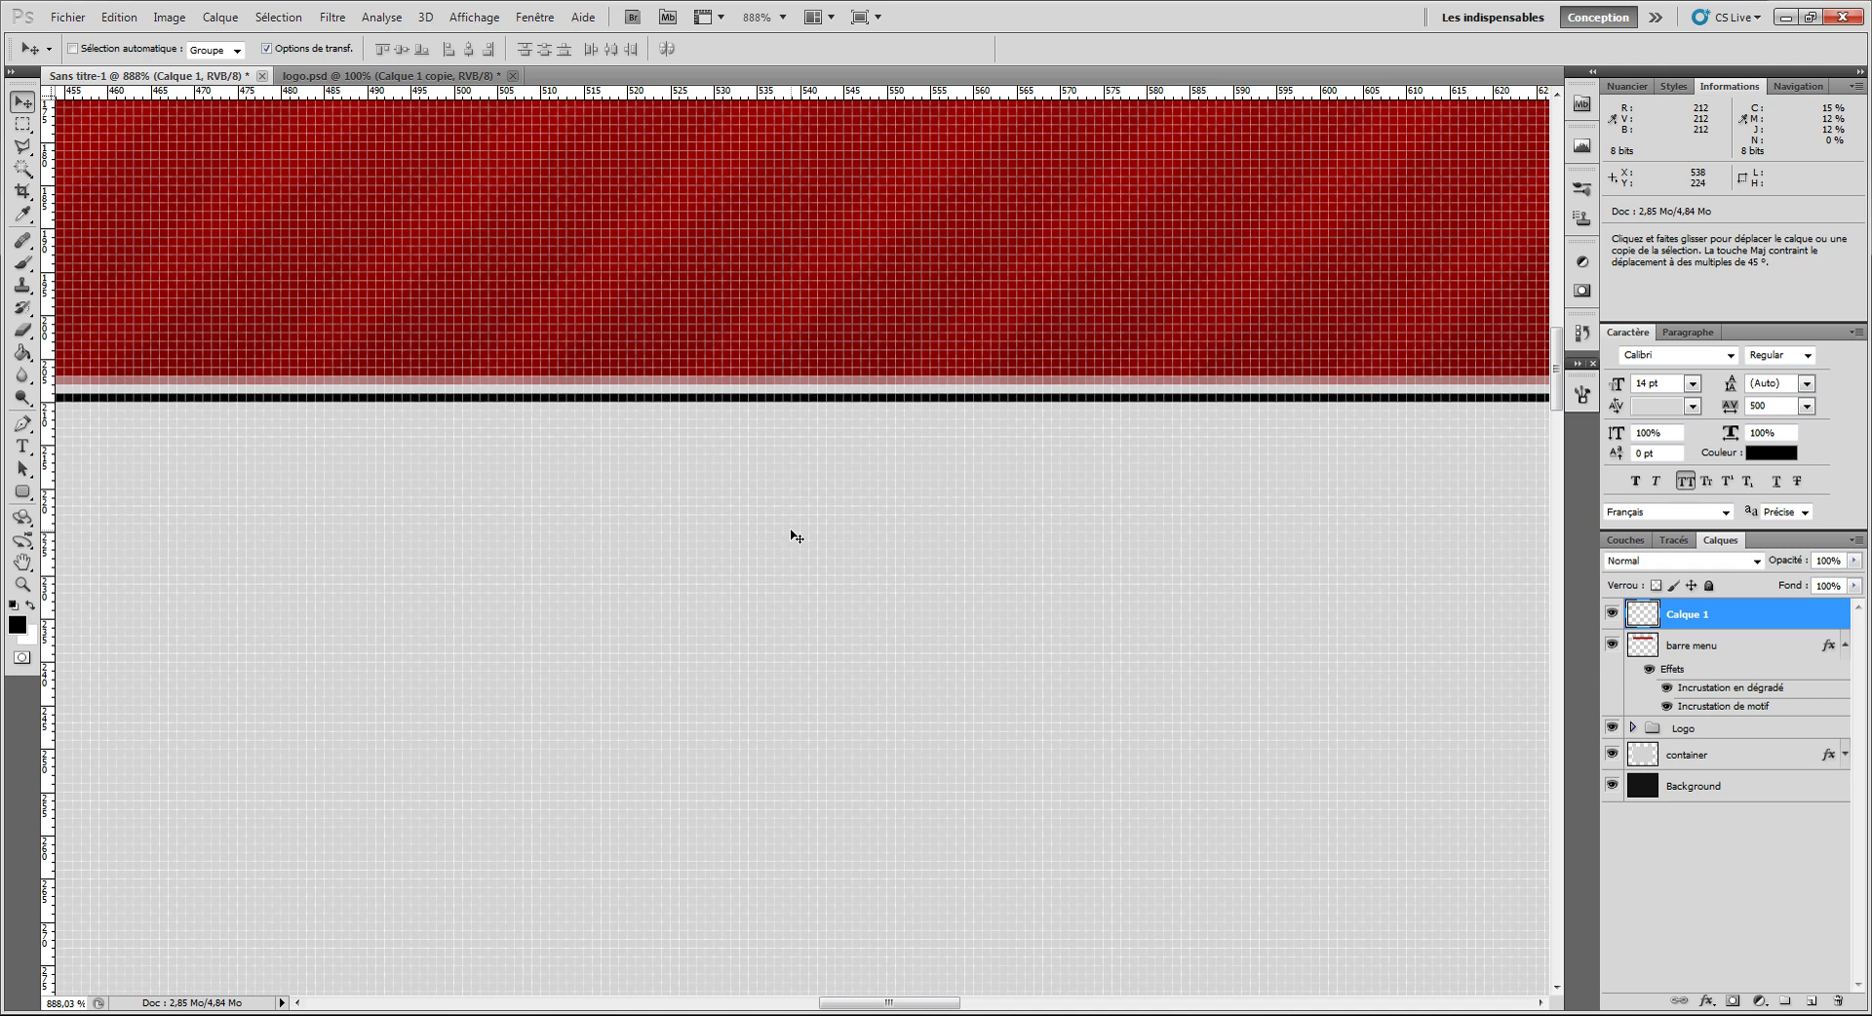
key(Up)
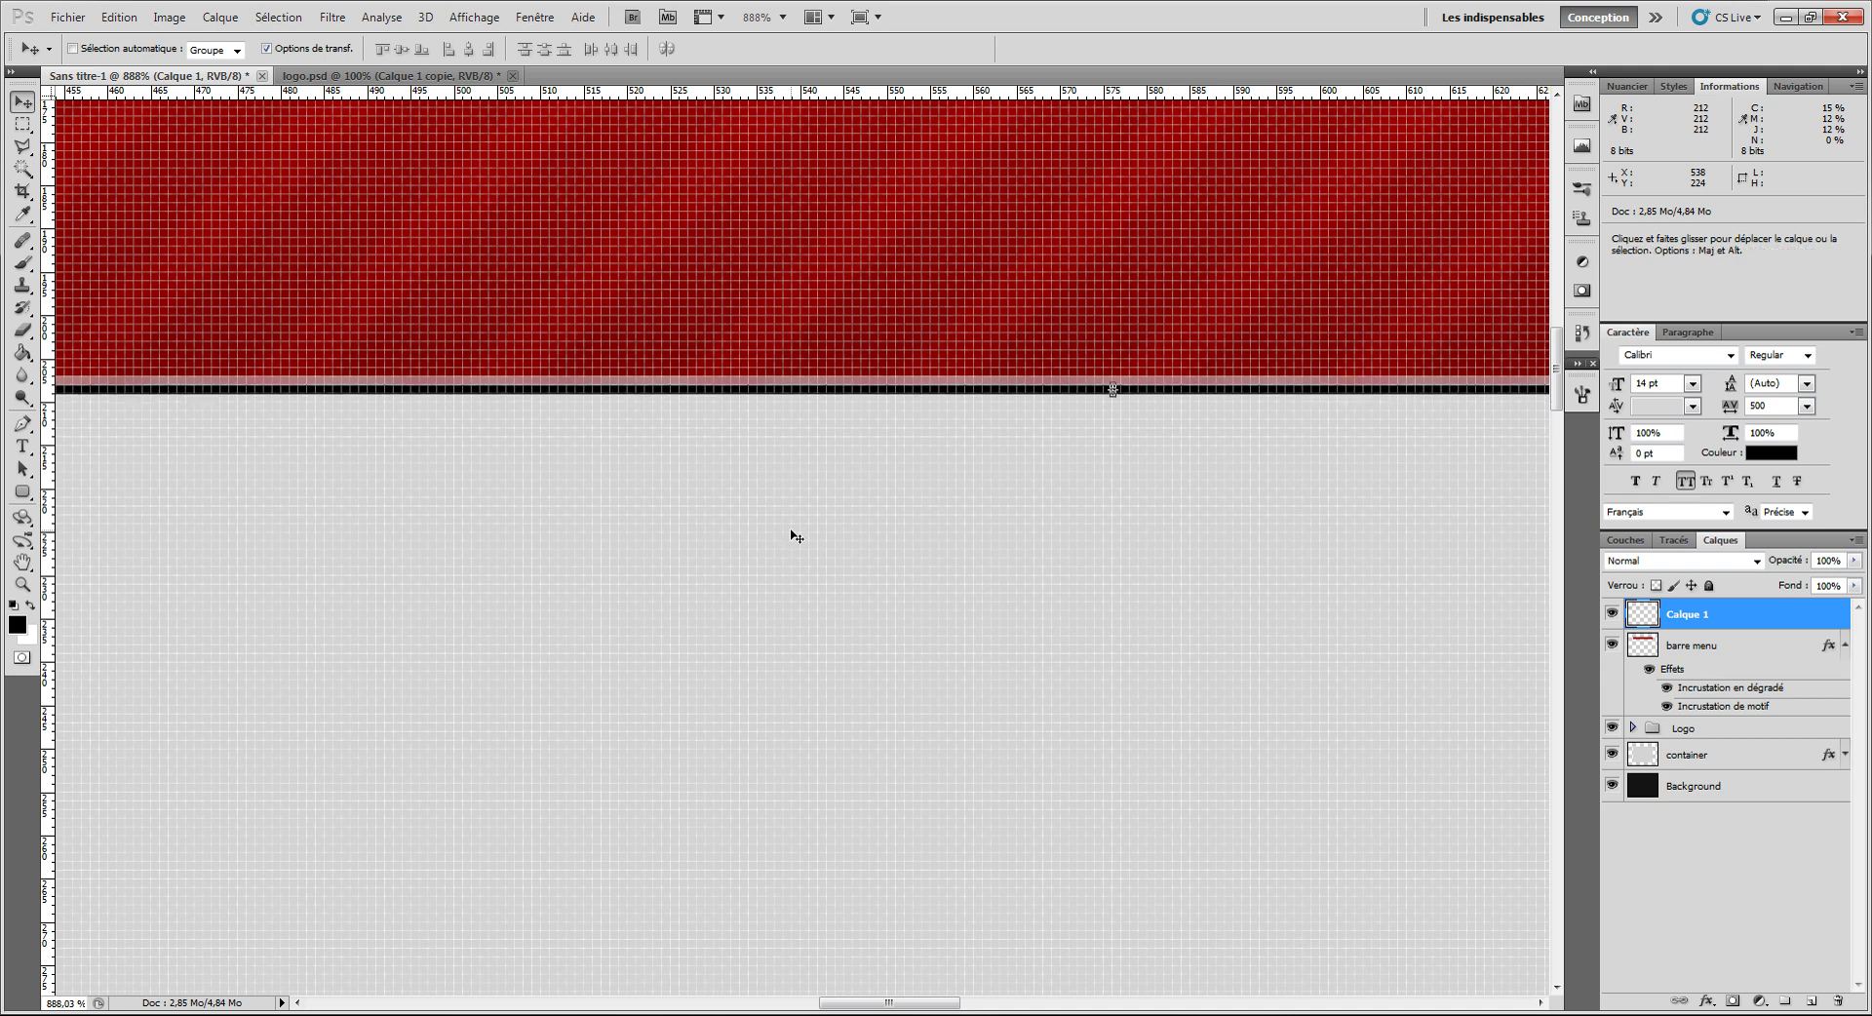
key(ctrl+j)
key(Down)
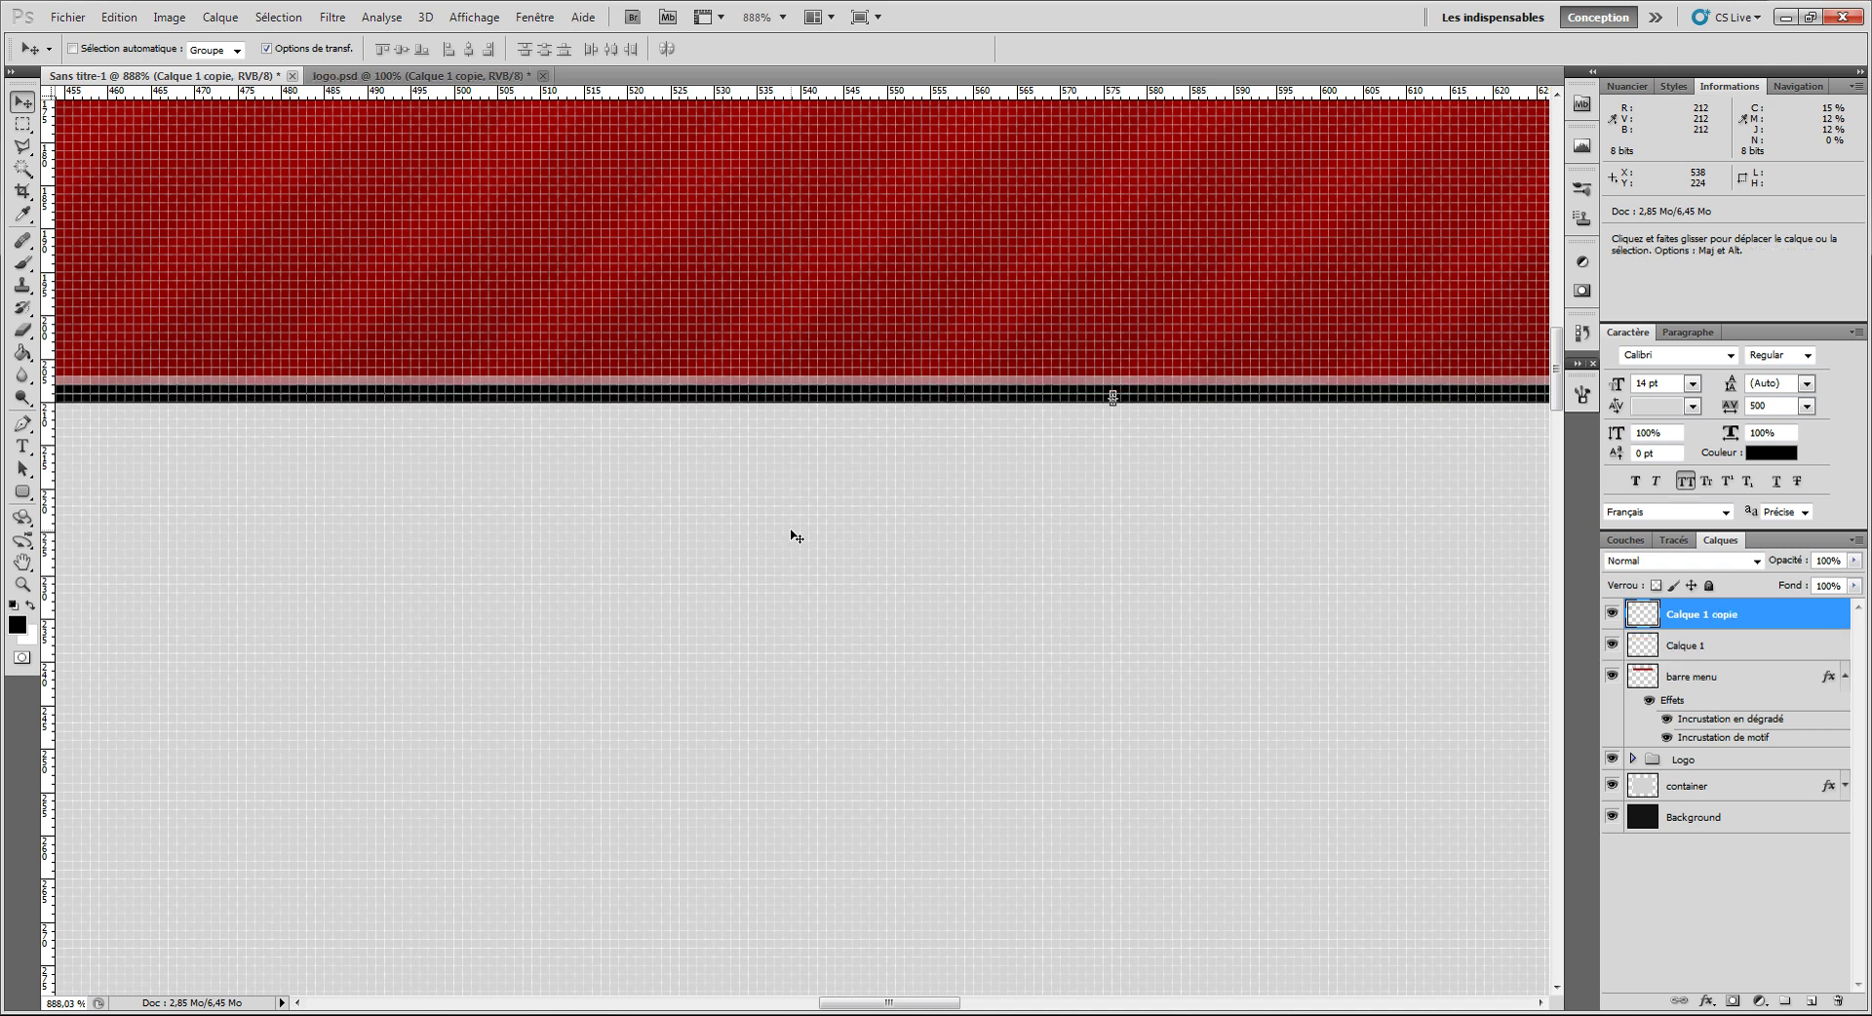
key(ctrl+u)
drag(1448, 348, 1651, 350)
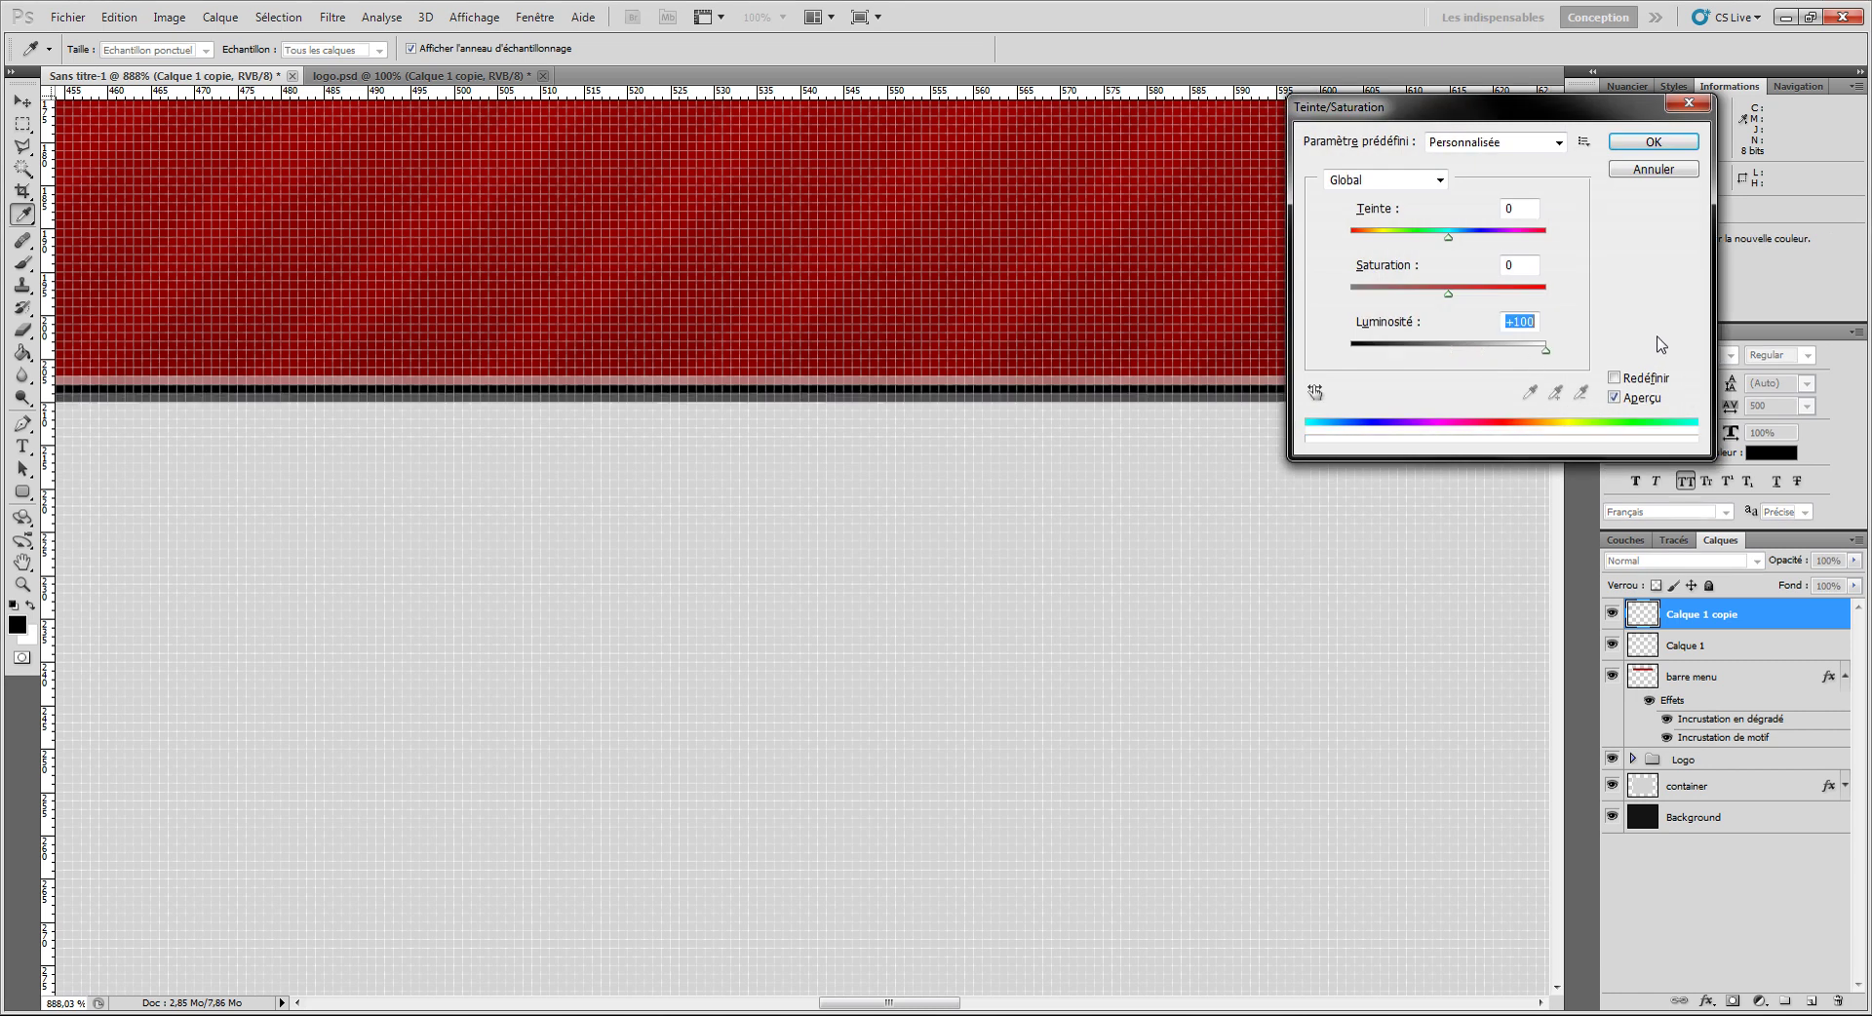
click(1654, 141)
Step: Merge the white line into the black one, set Lumière tamisée blending, and nudge it flush under the bar
key(v)
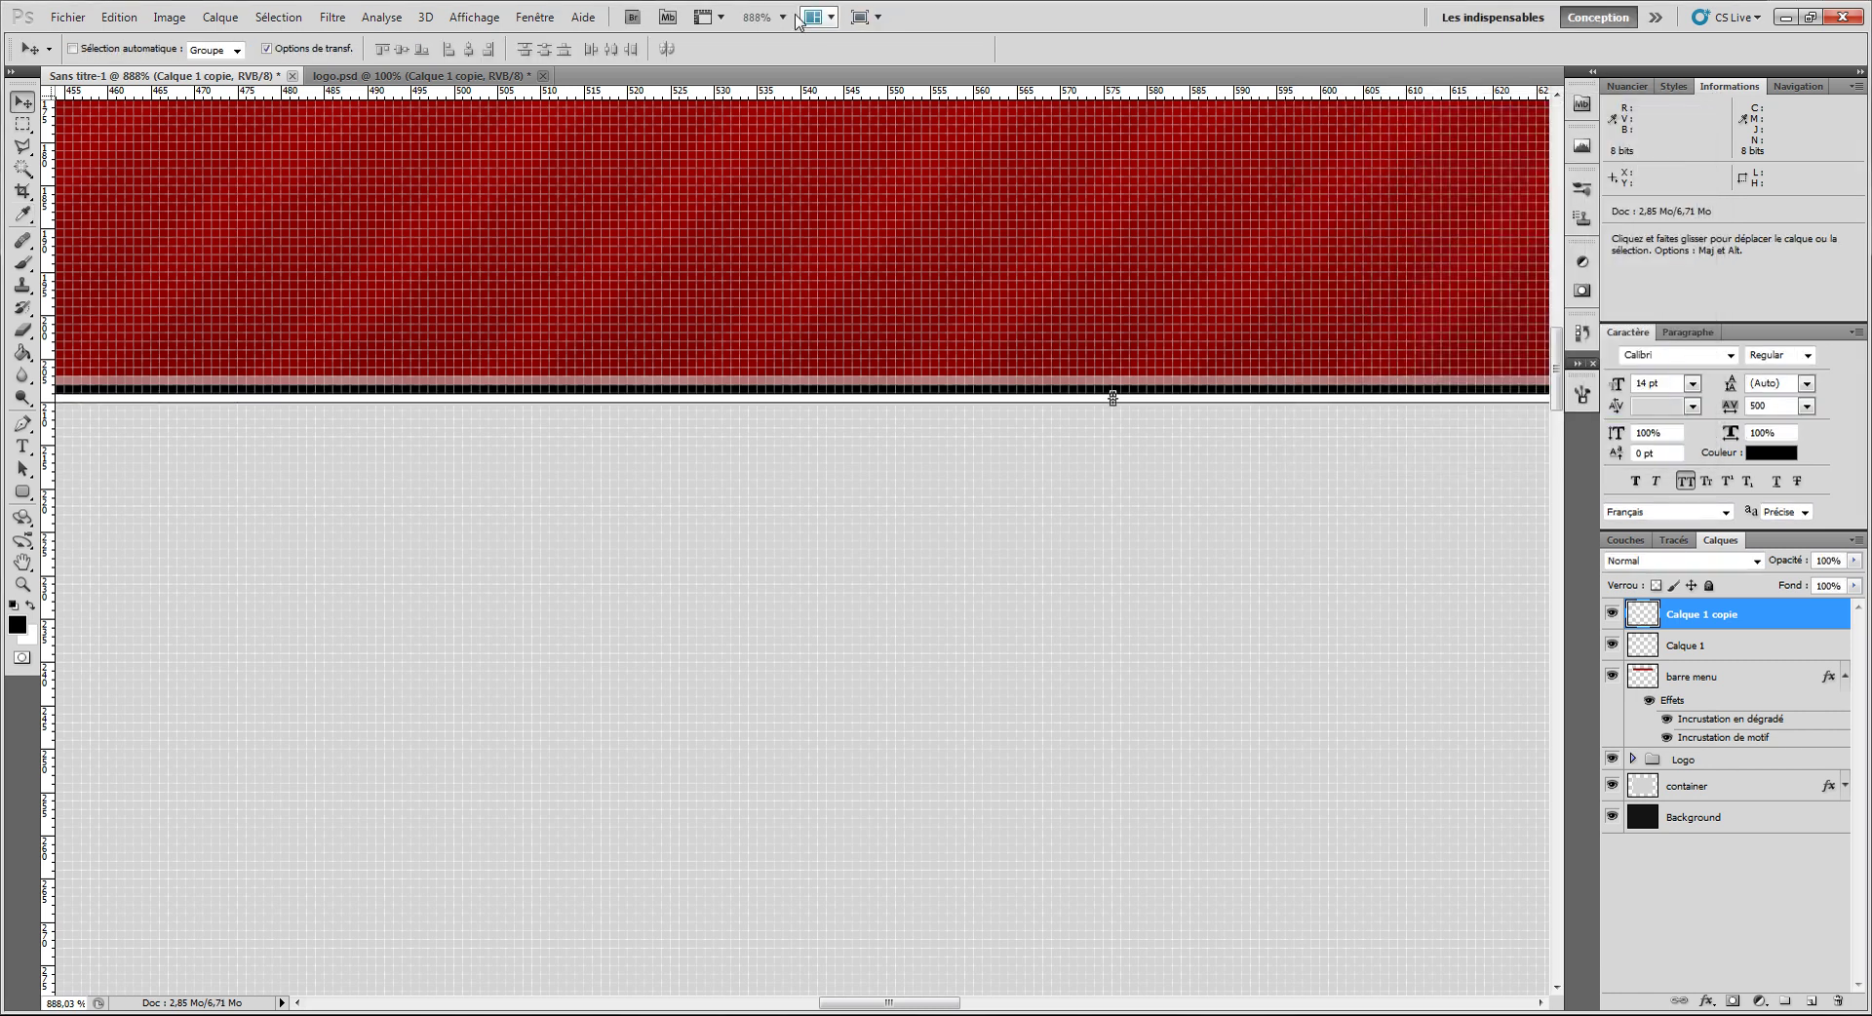
key(Return)
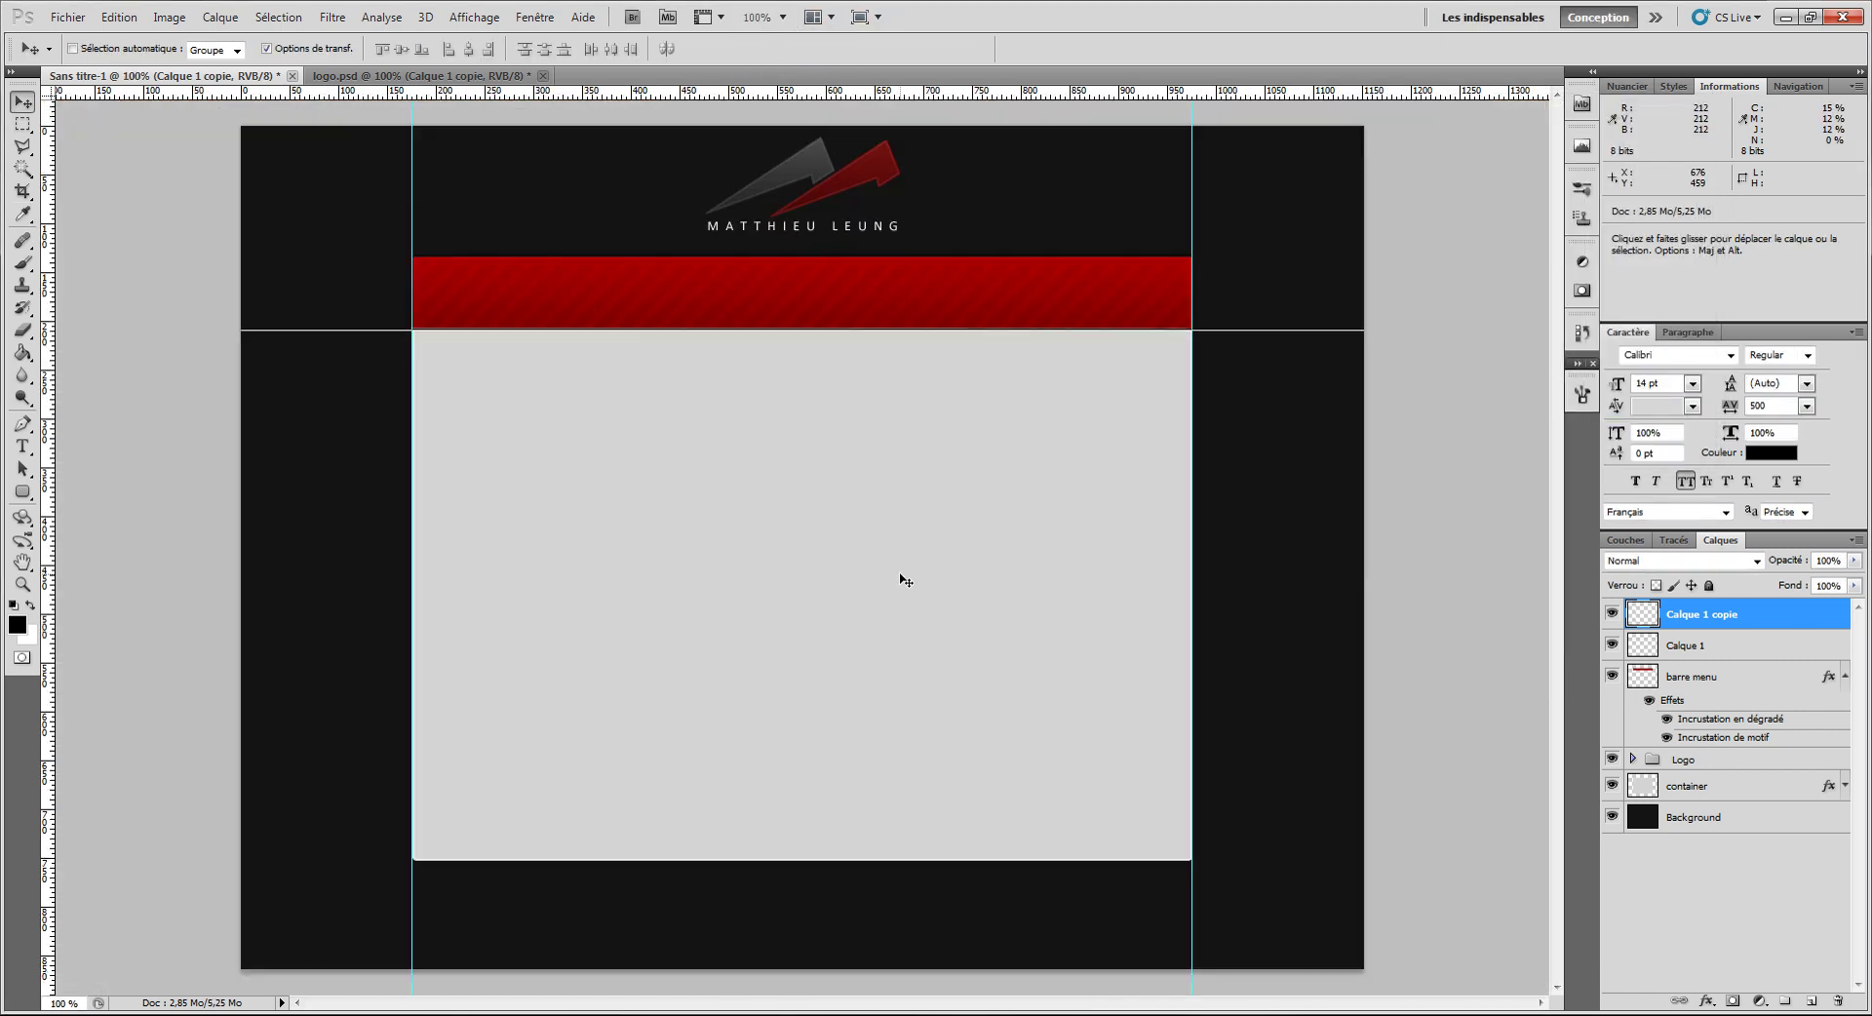
key(ctrl+e)
click(1648, 562)
click(1704, 308)
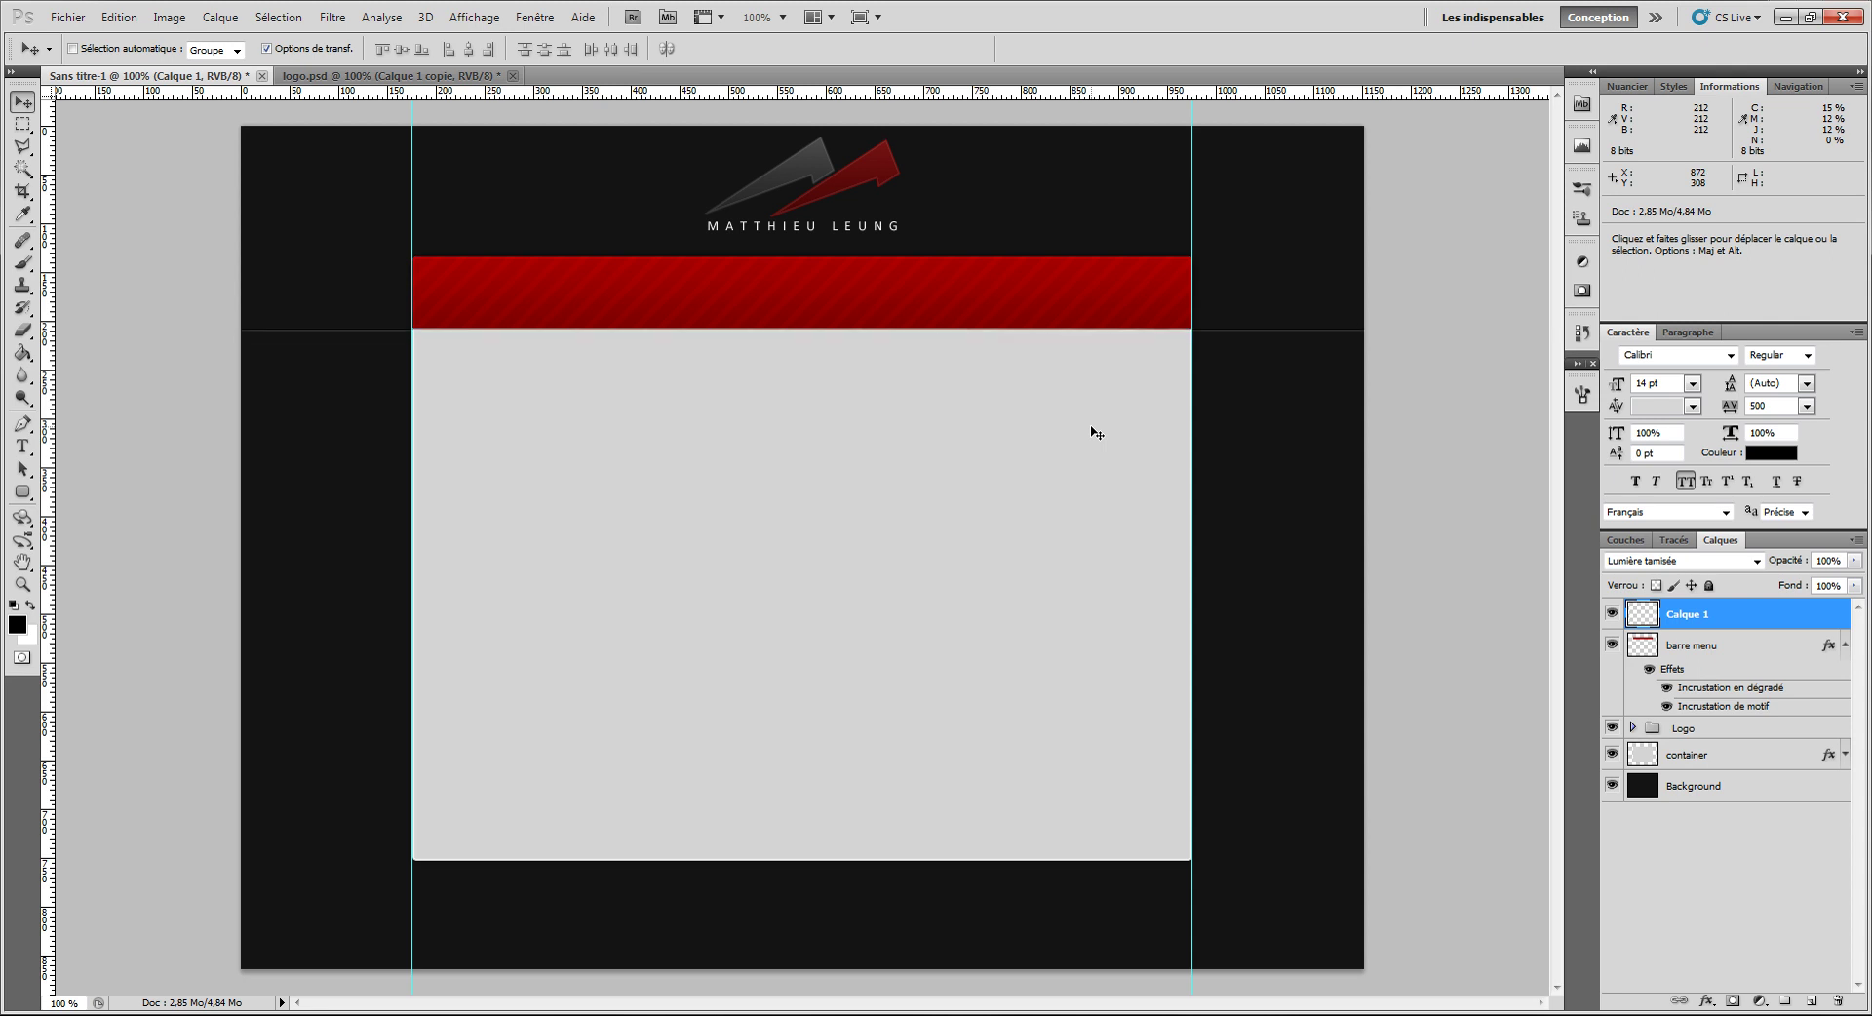
key(Down)
key(Down)
key(Down)
key(Down)
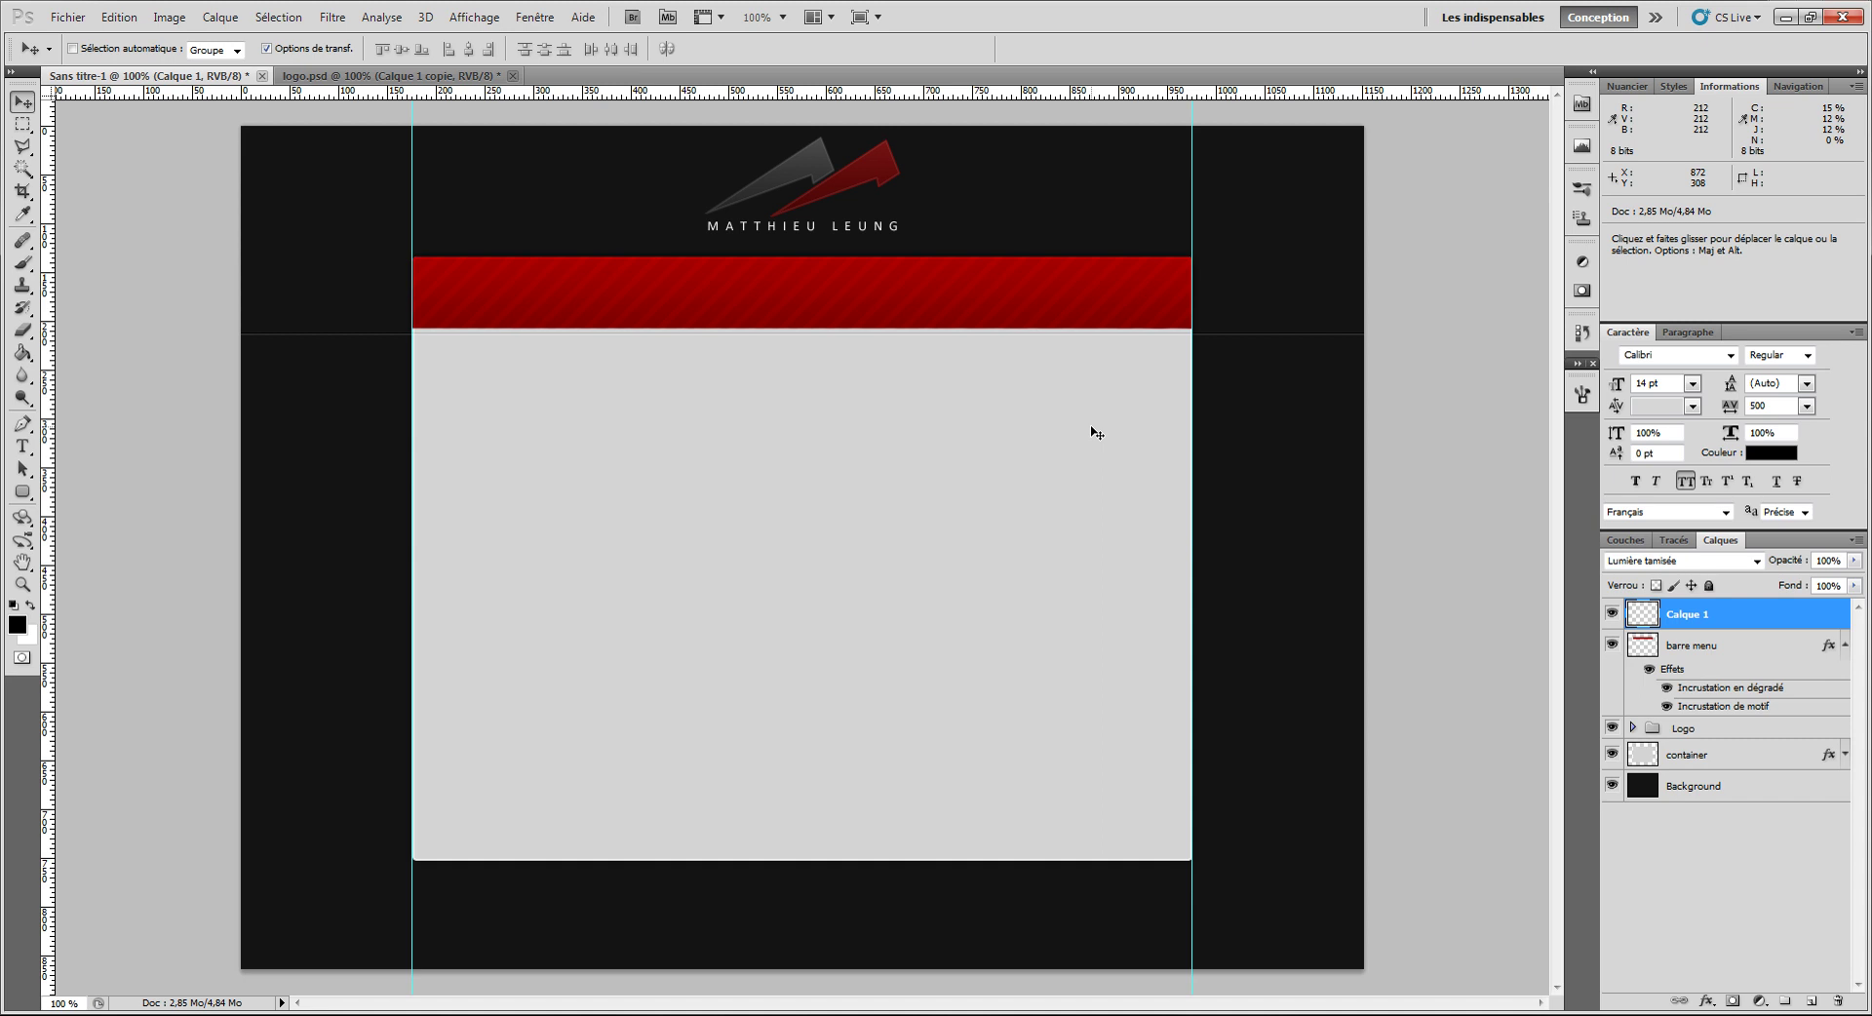
key(Up)
key(Up)
key(Up)
key(Up)
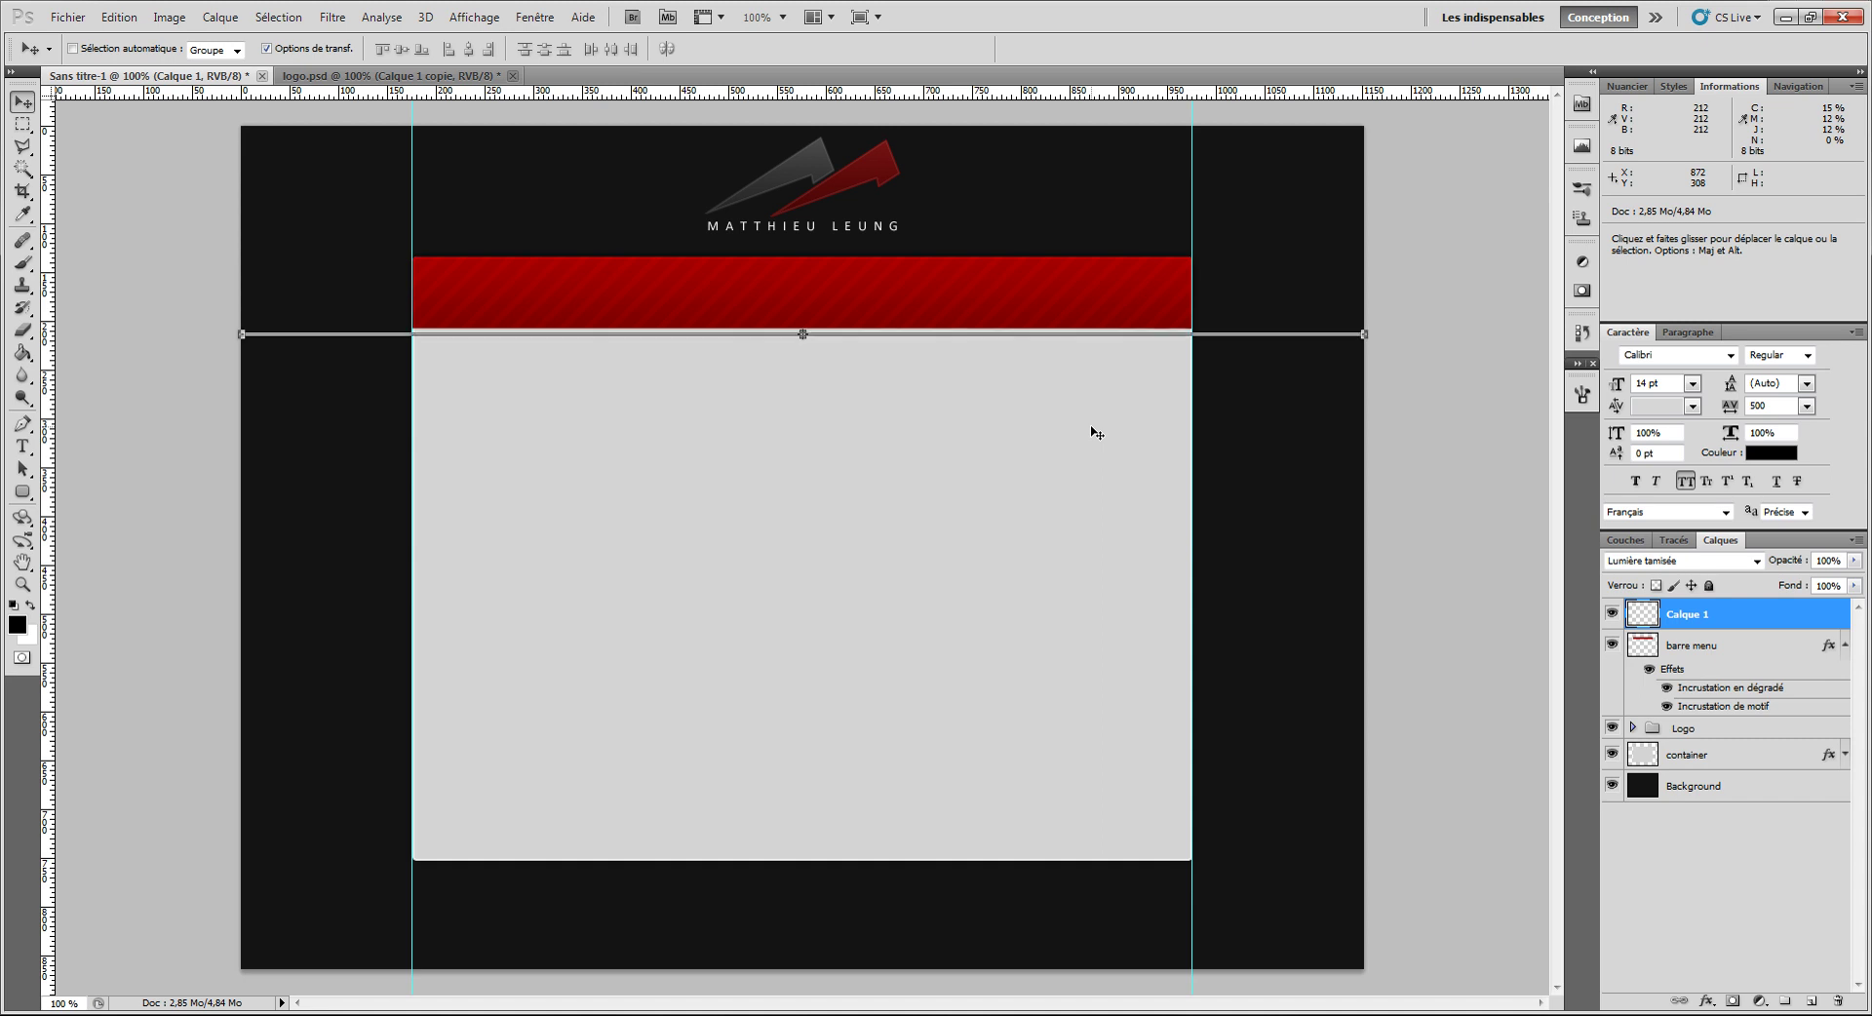
key(Up)
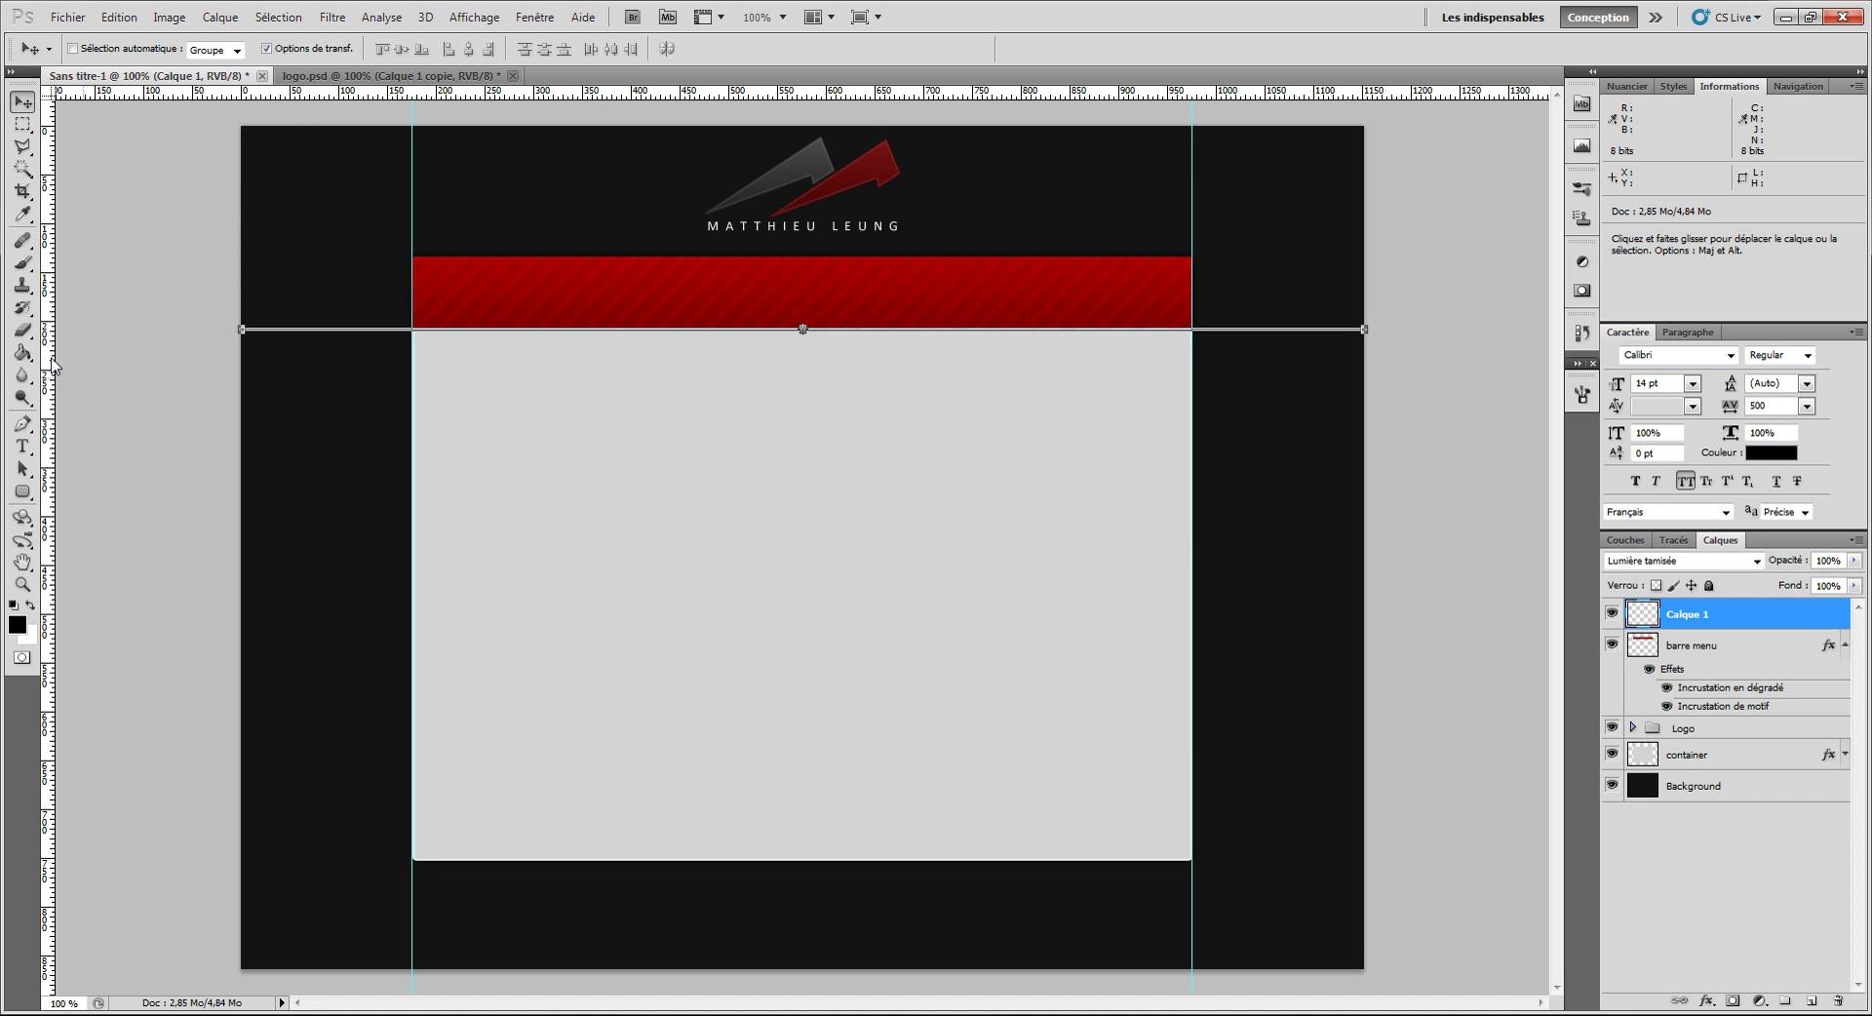
Step: Erase the divider line from the side margins with a 183 px eraser
click(23, 330)
mouse_move(321, 307)
mouse_down()
mouse_move(341, 310)
mouse_move(326, 376)
mouse_move(313, 209)
mouse_move(209, 606)
mouse_up()
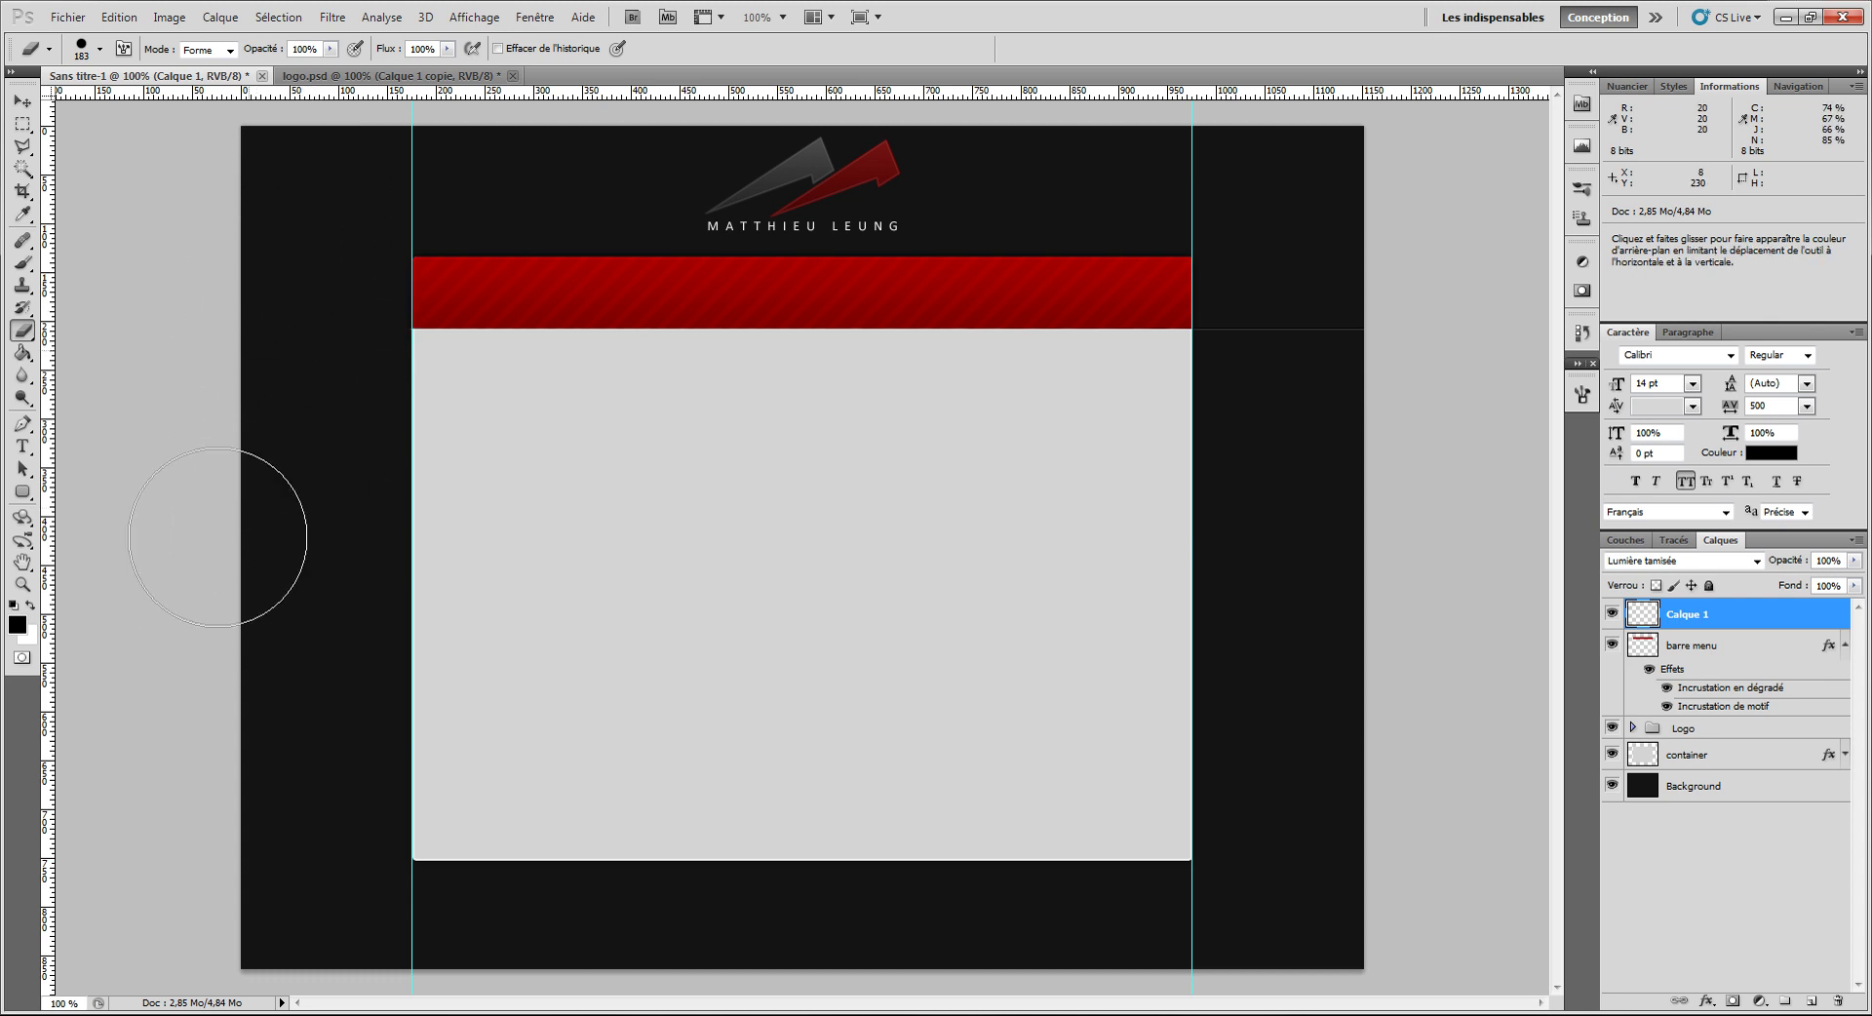
click(1277, 329)
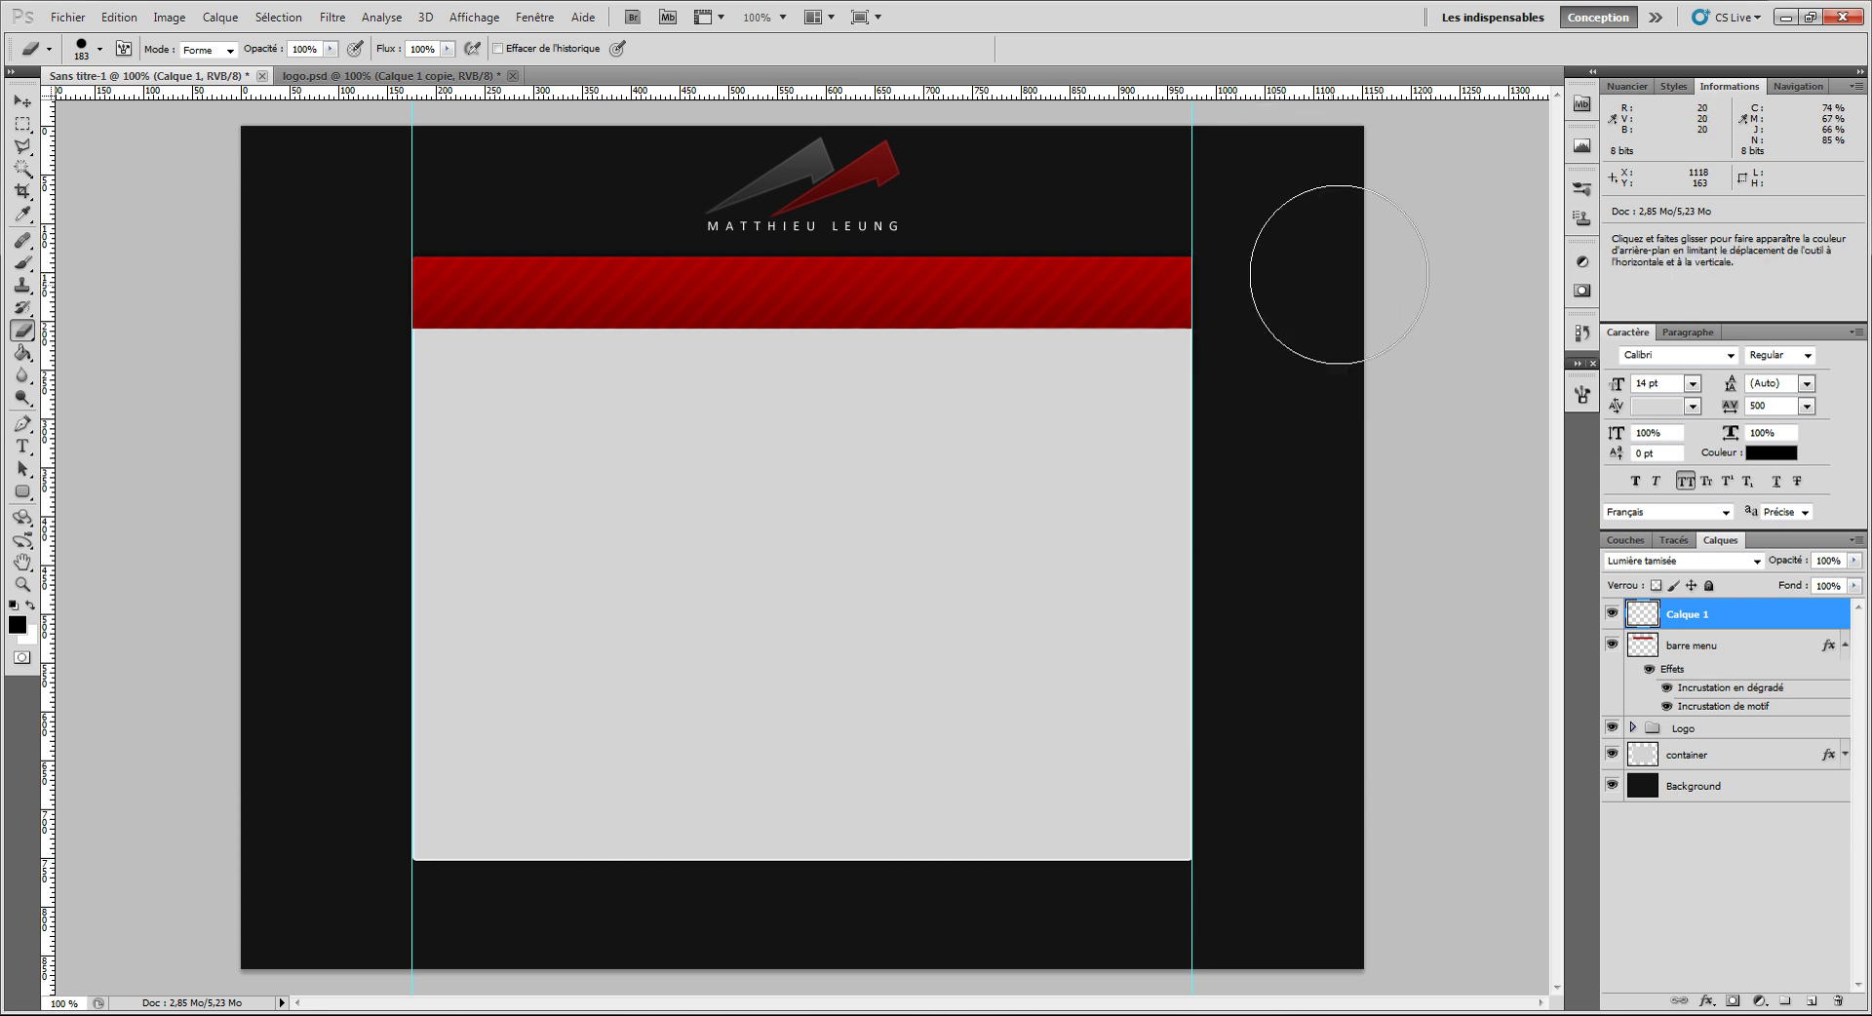
drag(1306, 601, 1444, 224)
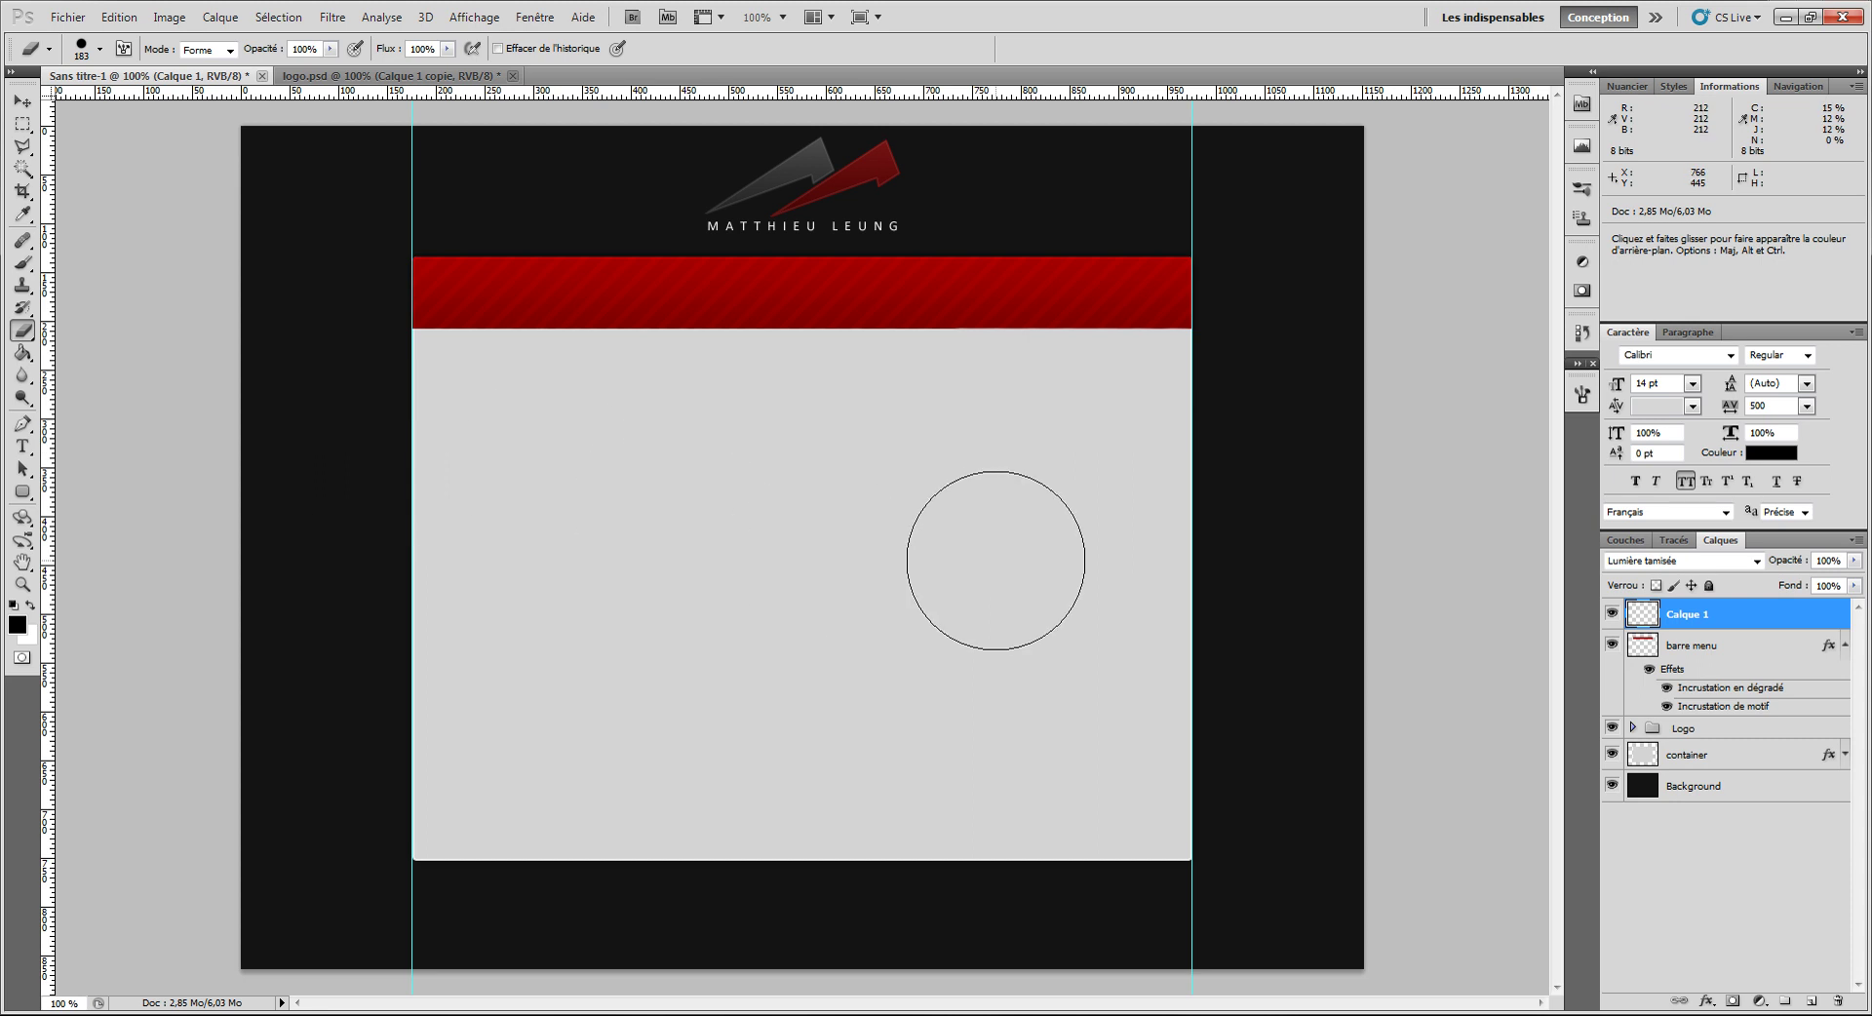
Step: Rename the line layer 'separation', then select the barre menu layer
double_click(1692, 614)
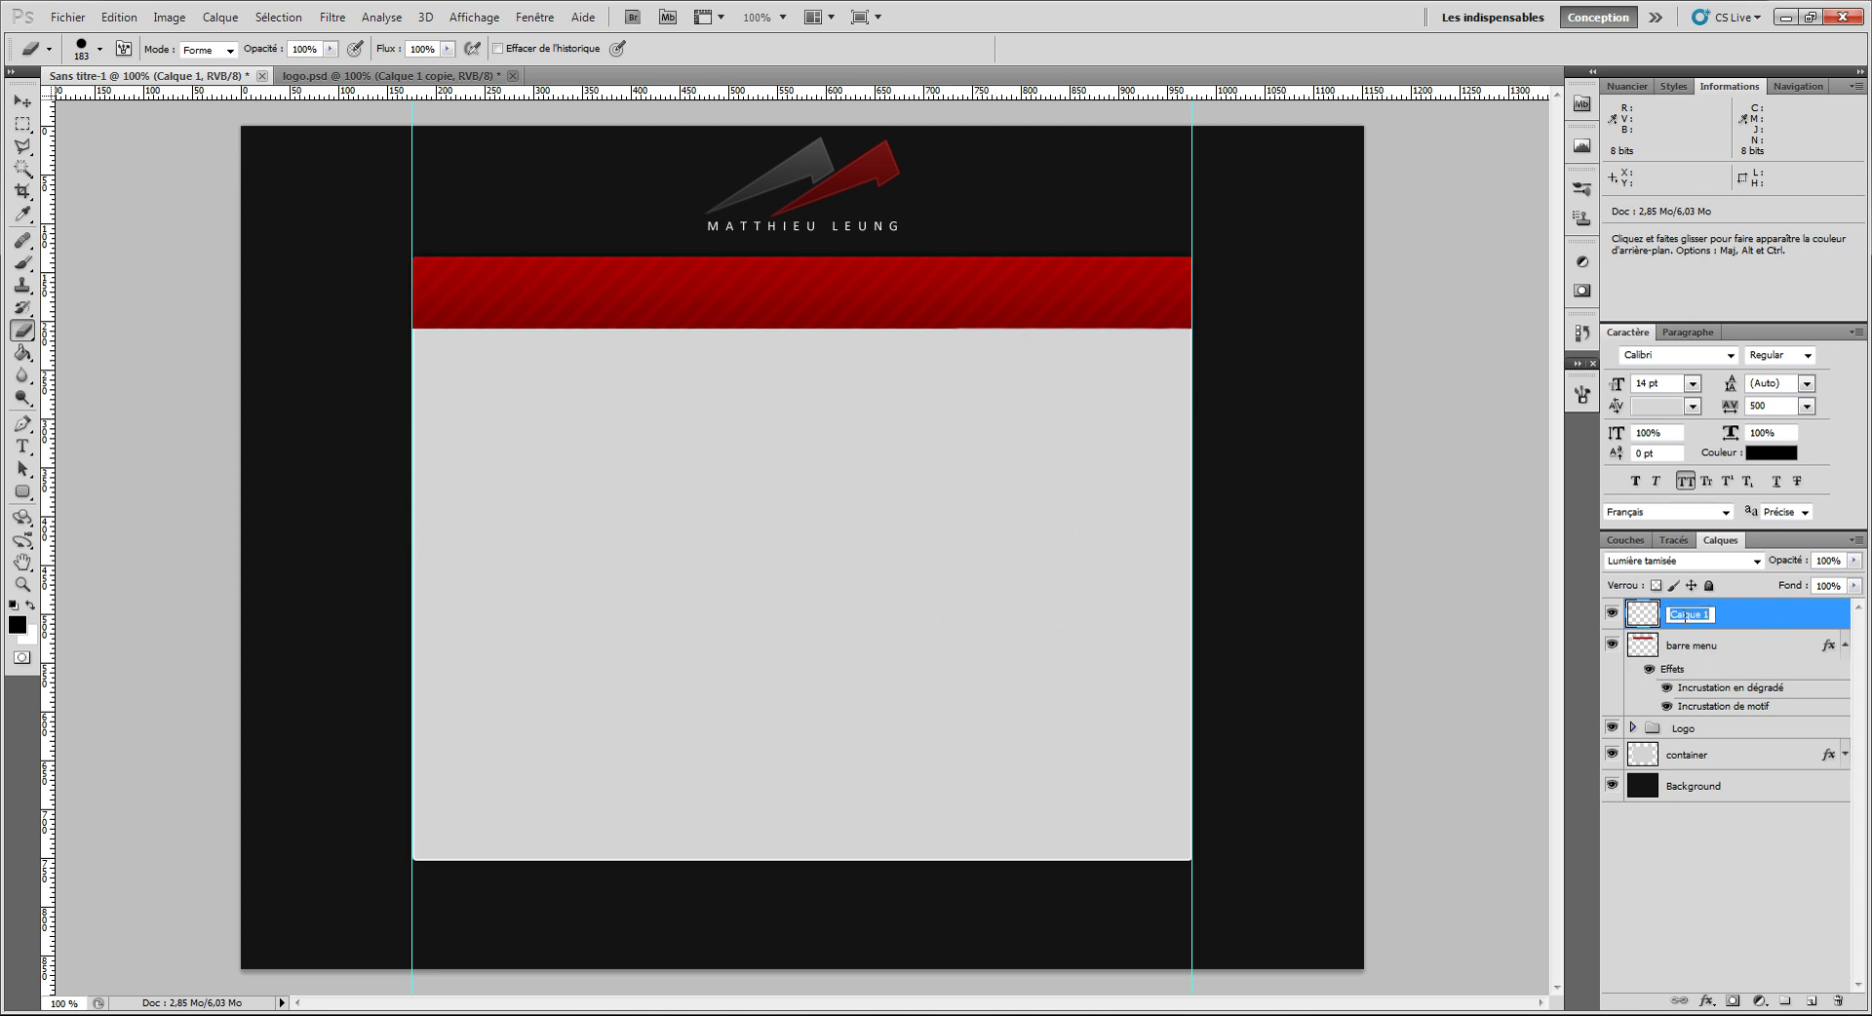
text(separation)
key(Return)
click(1677, 645)
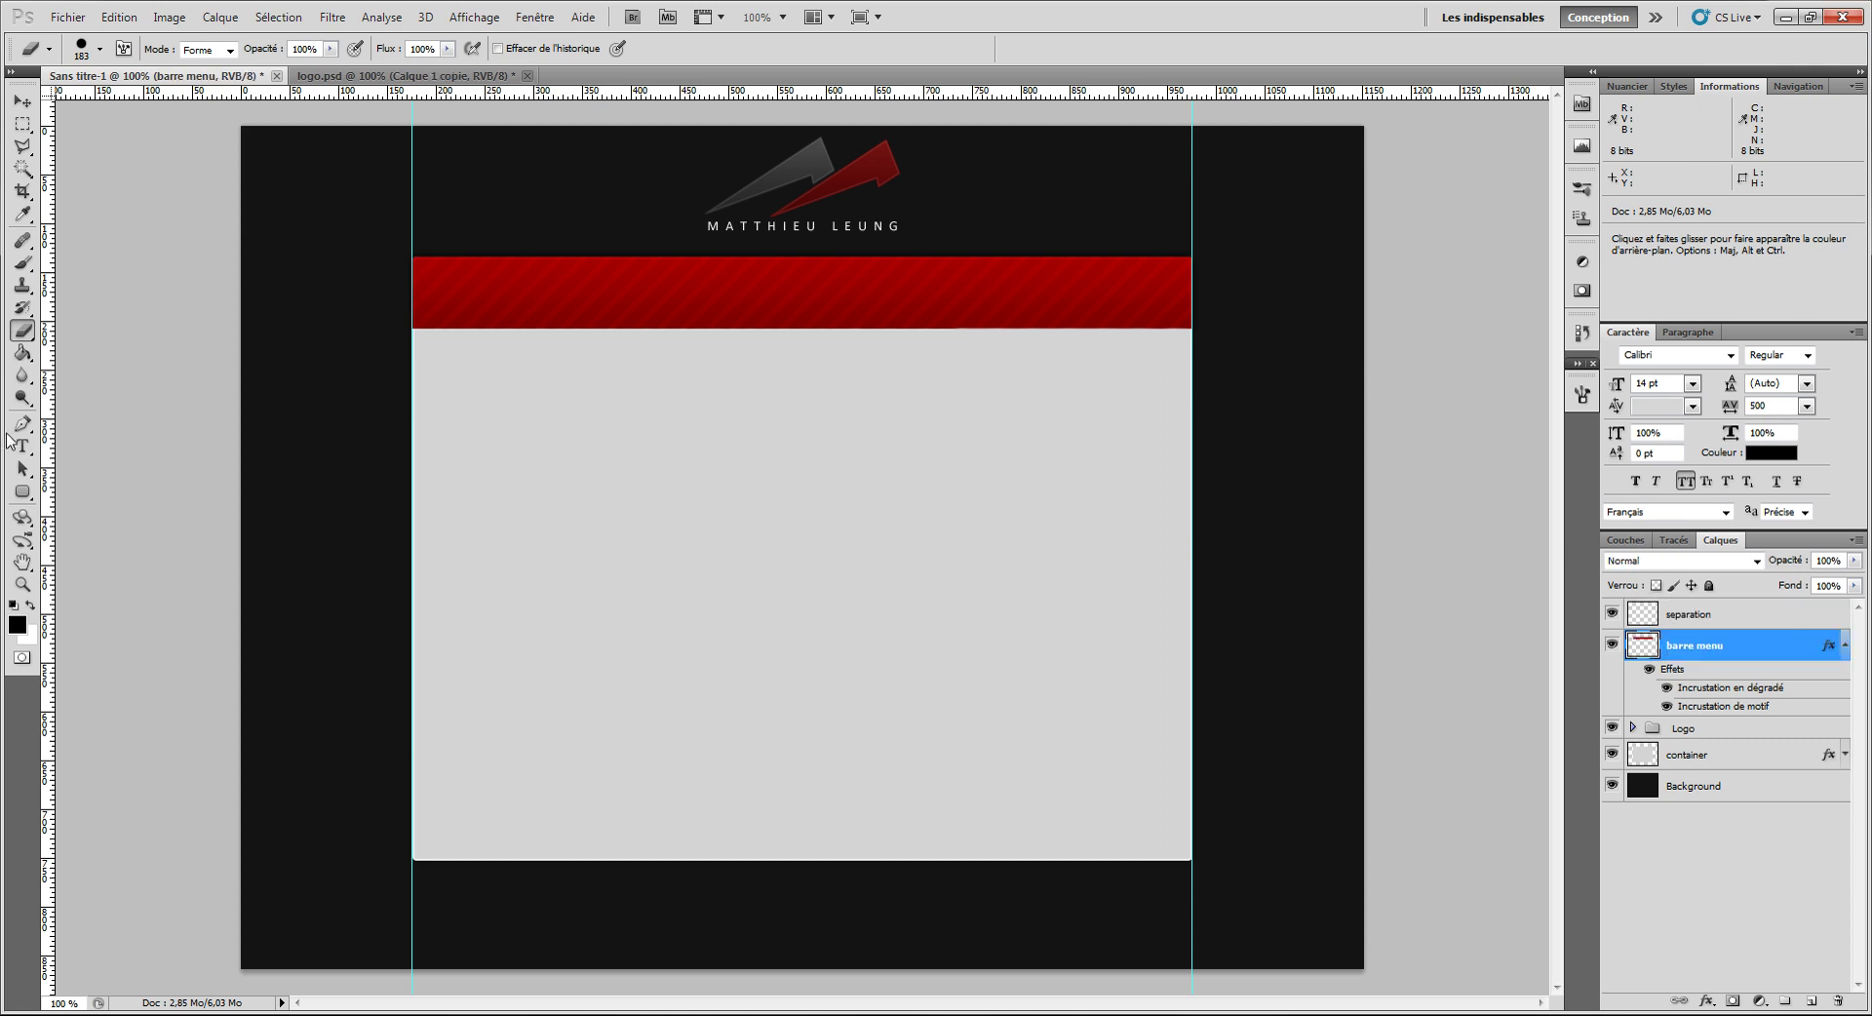
Step: Type ACCUEIL, Creations and contact as three separate text labels spaced across the red bar
click(23, 446)
click(597, 299)
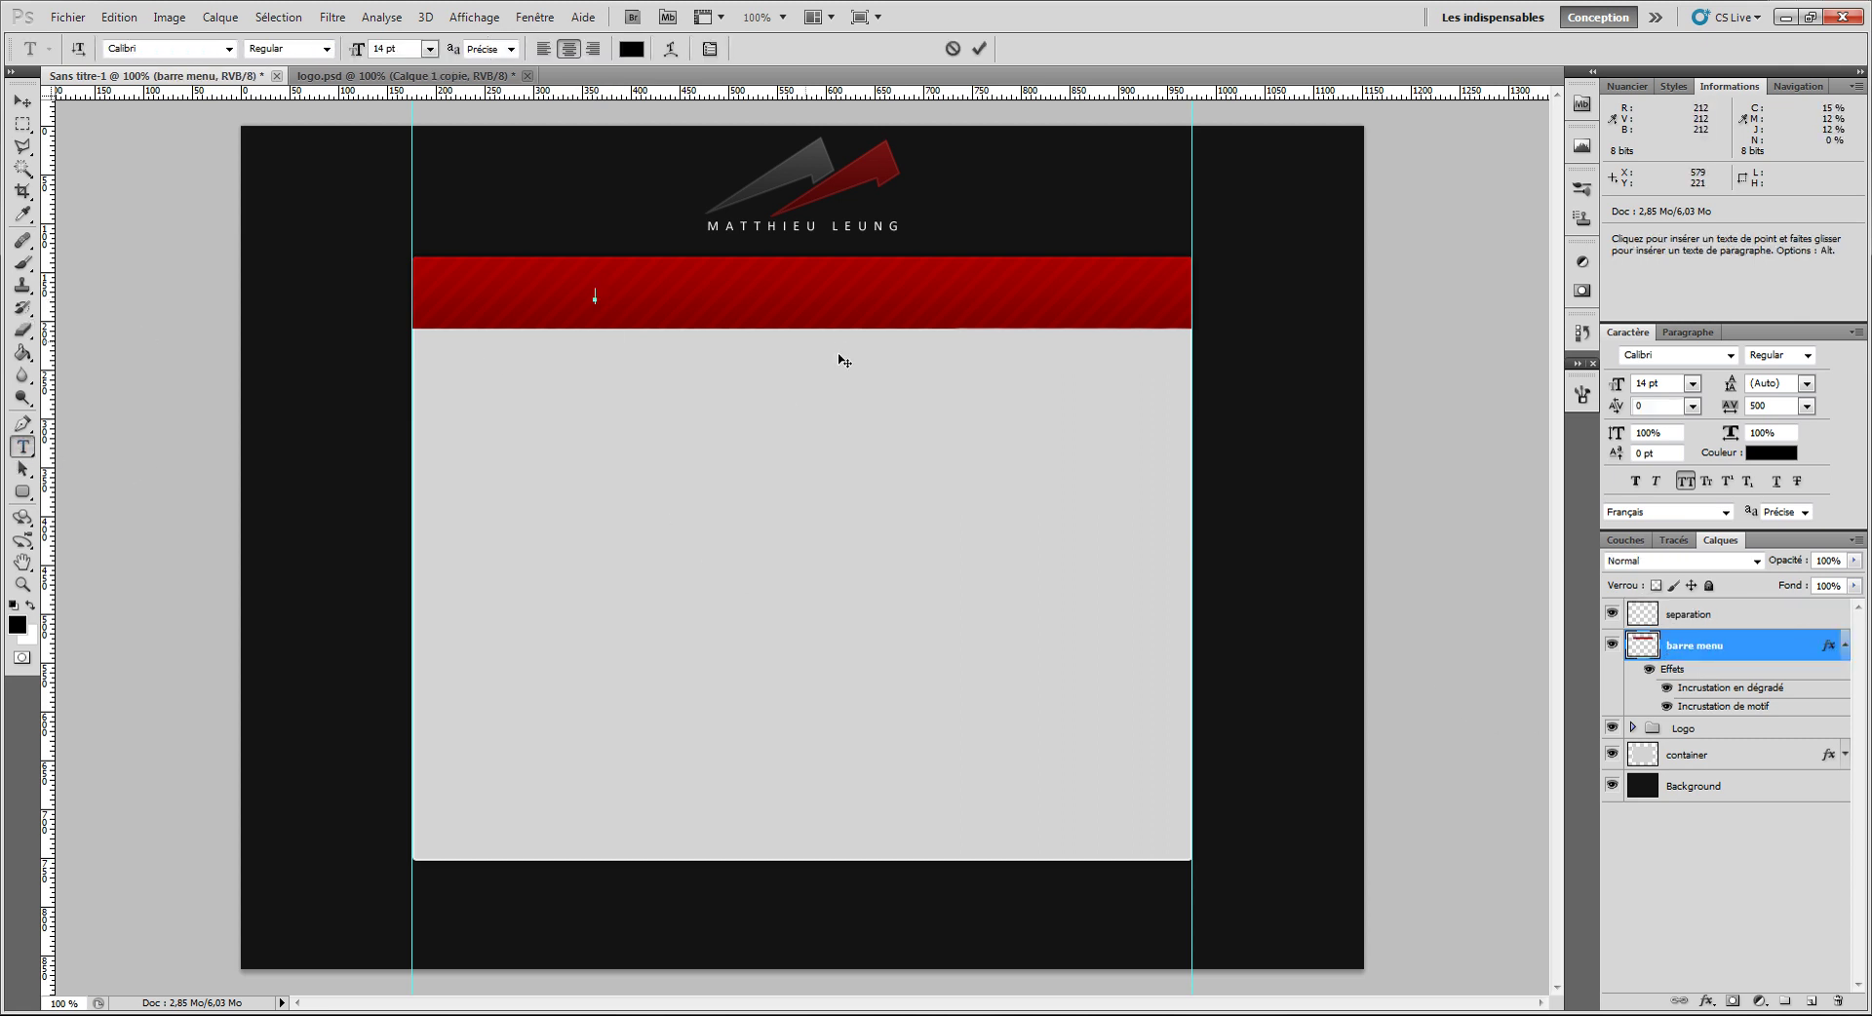
text(ACCE)
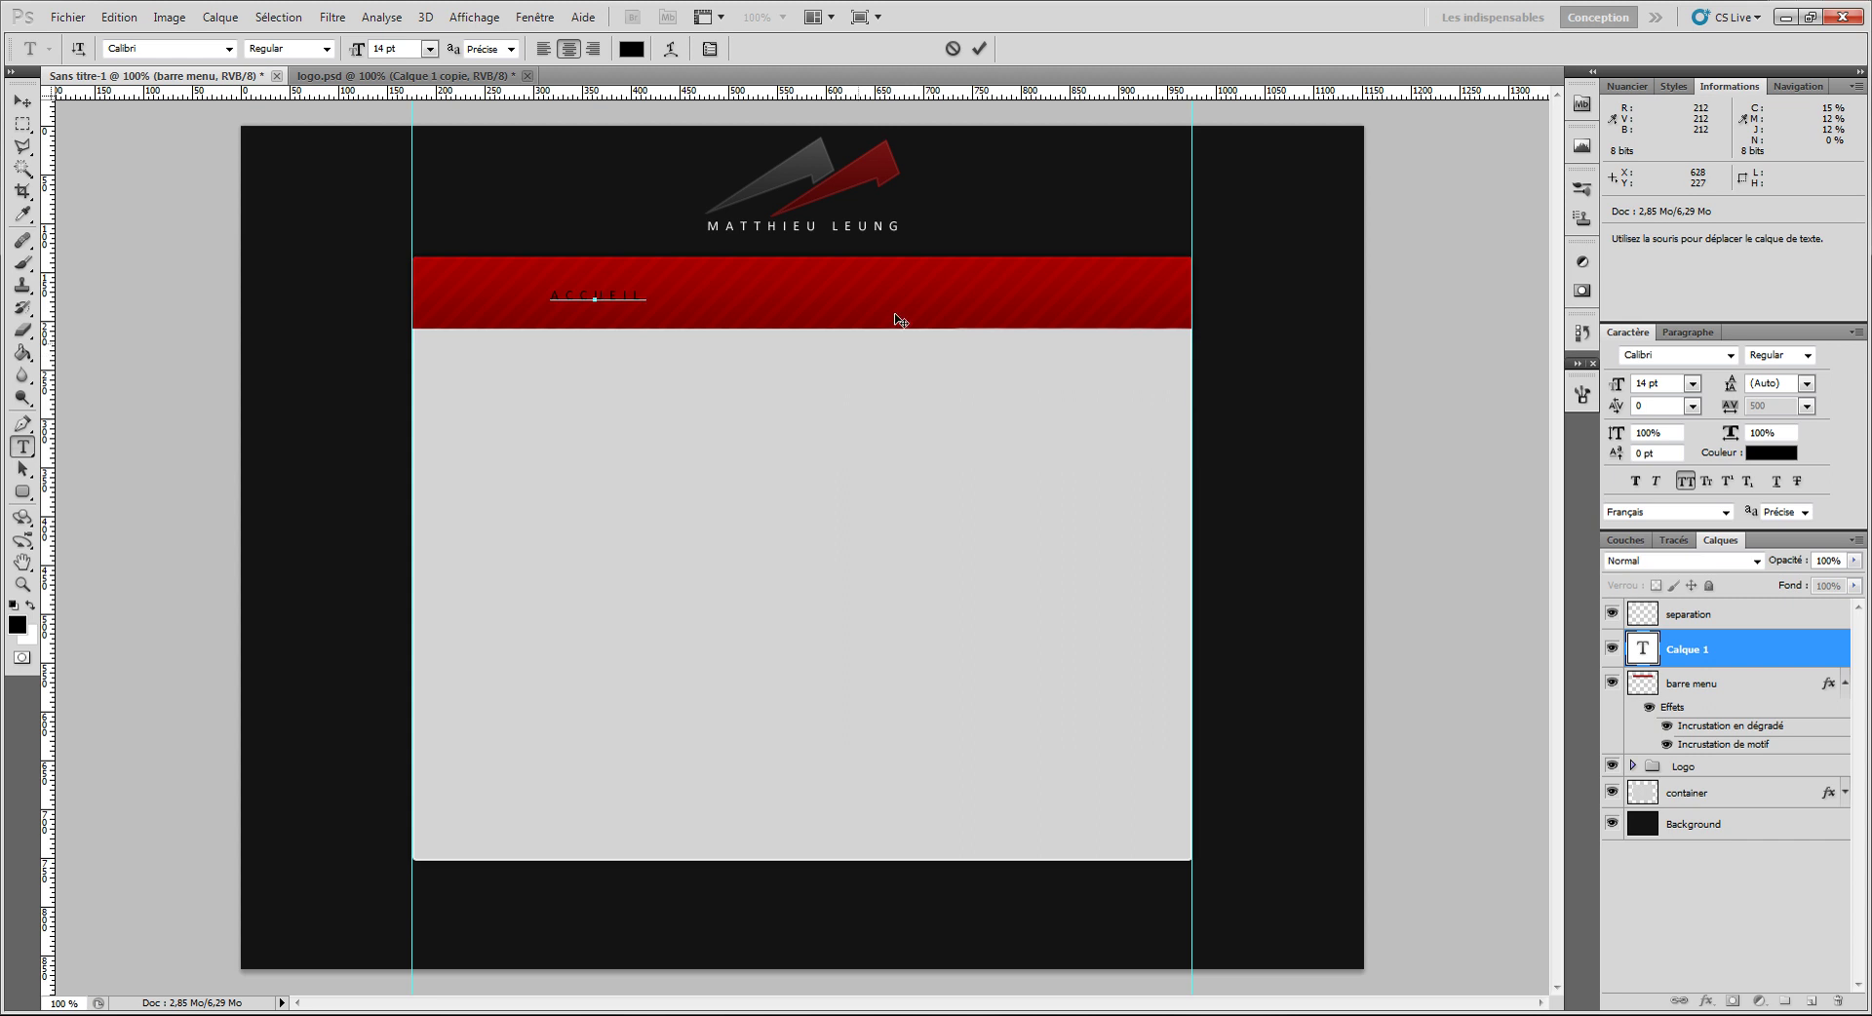
key(ctrl+Return)
click(736, 292)
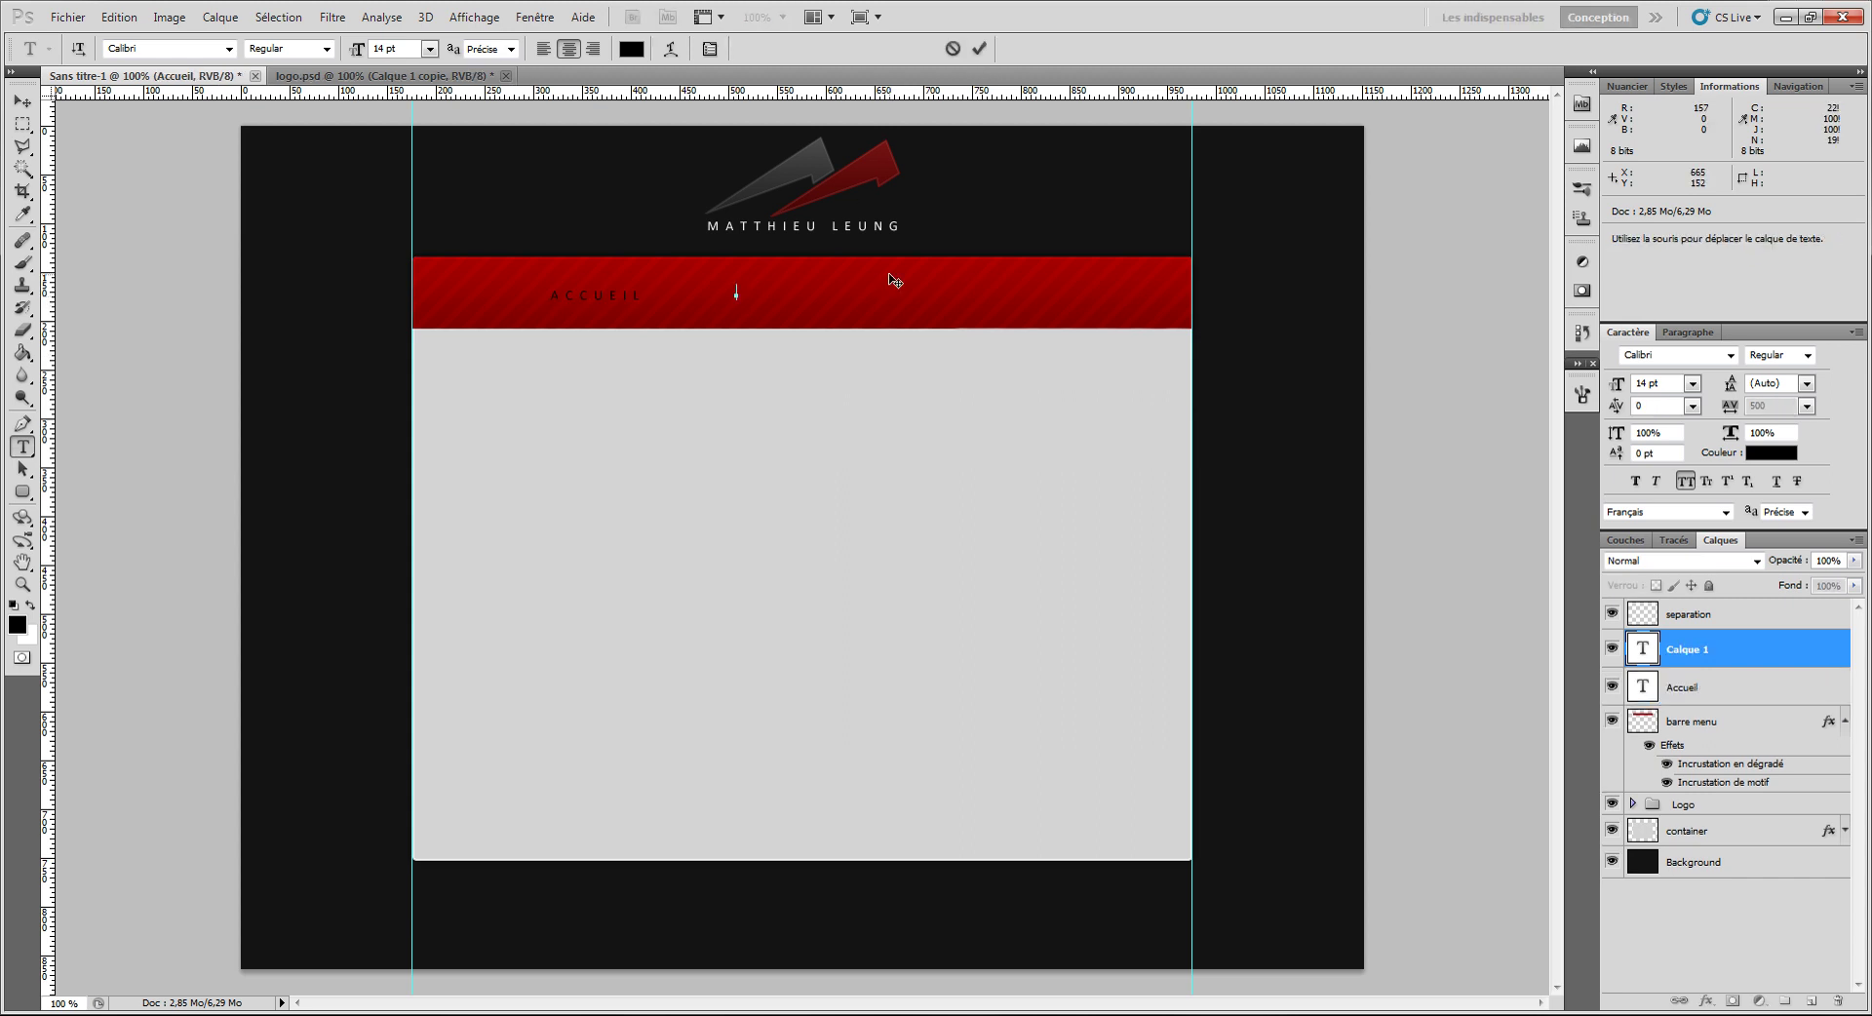
text(Creations)
click(979, 48)
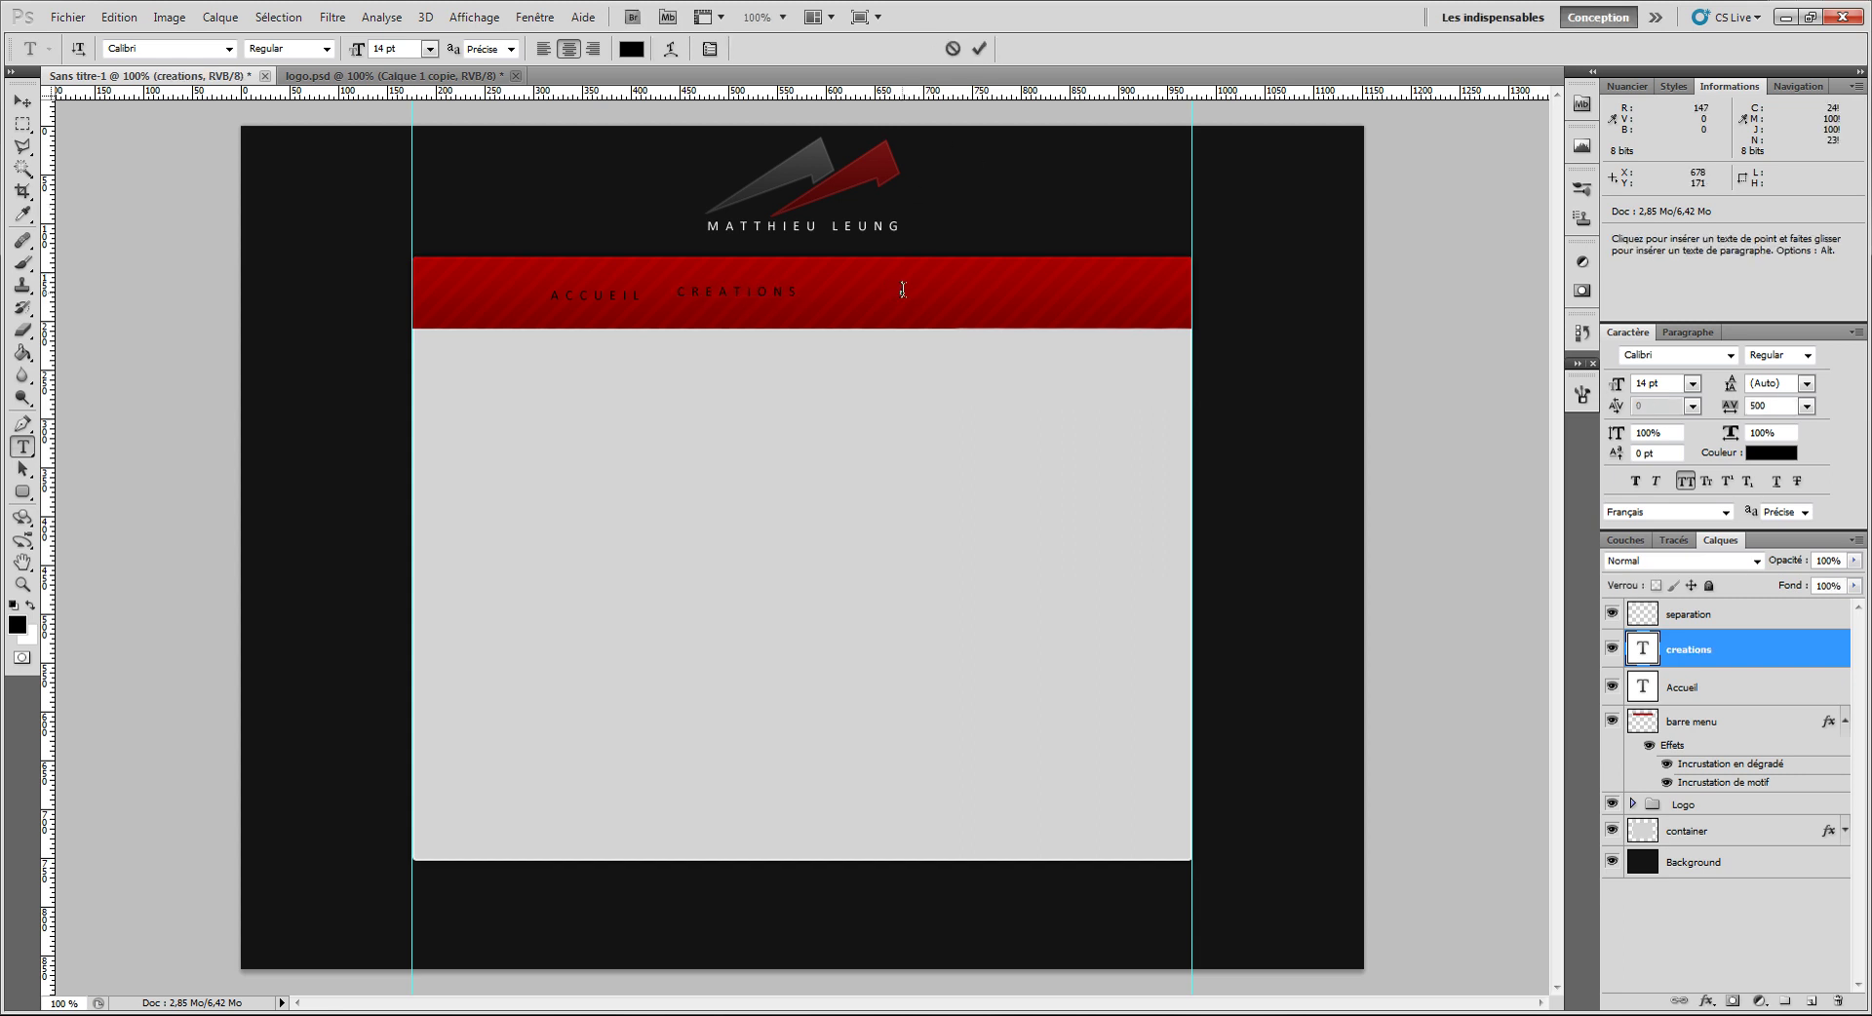
click(903, 289)
text(contact)
click(979, 48)
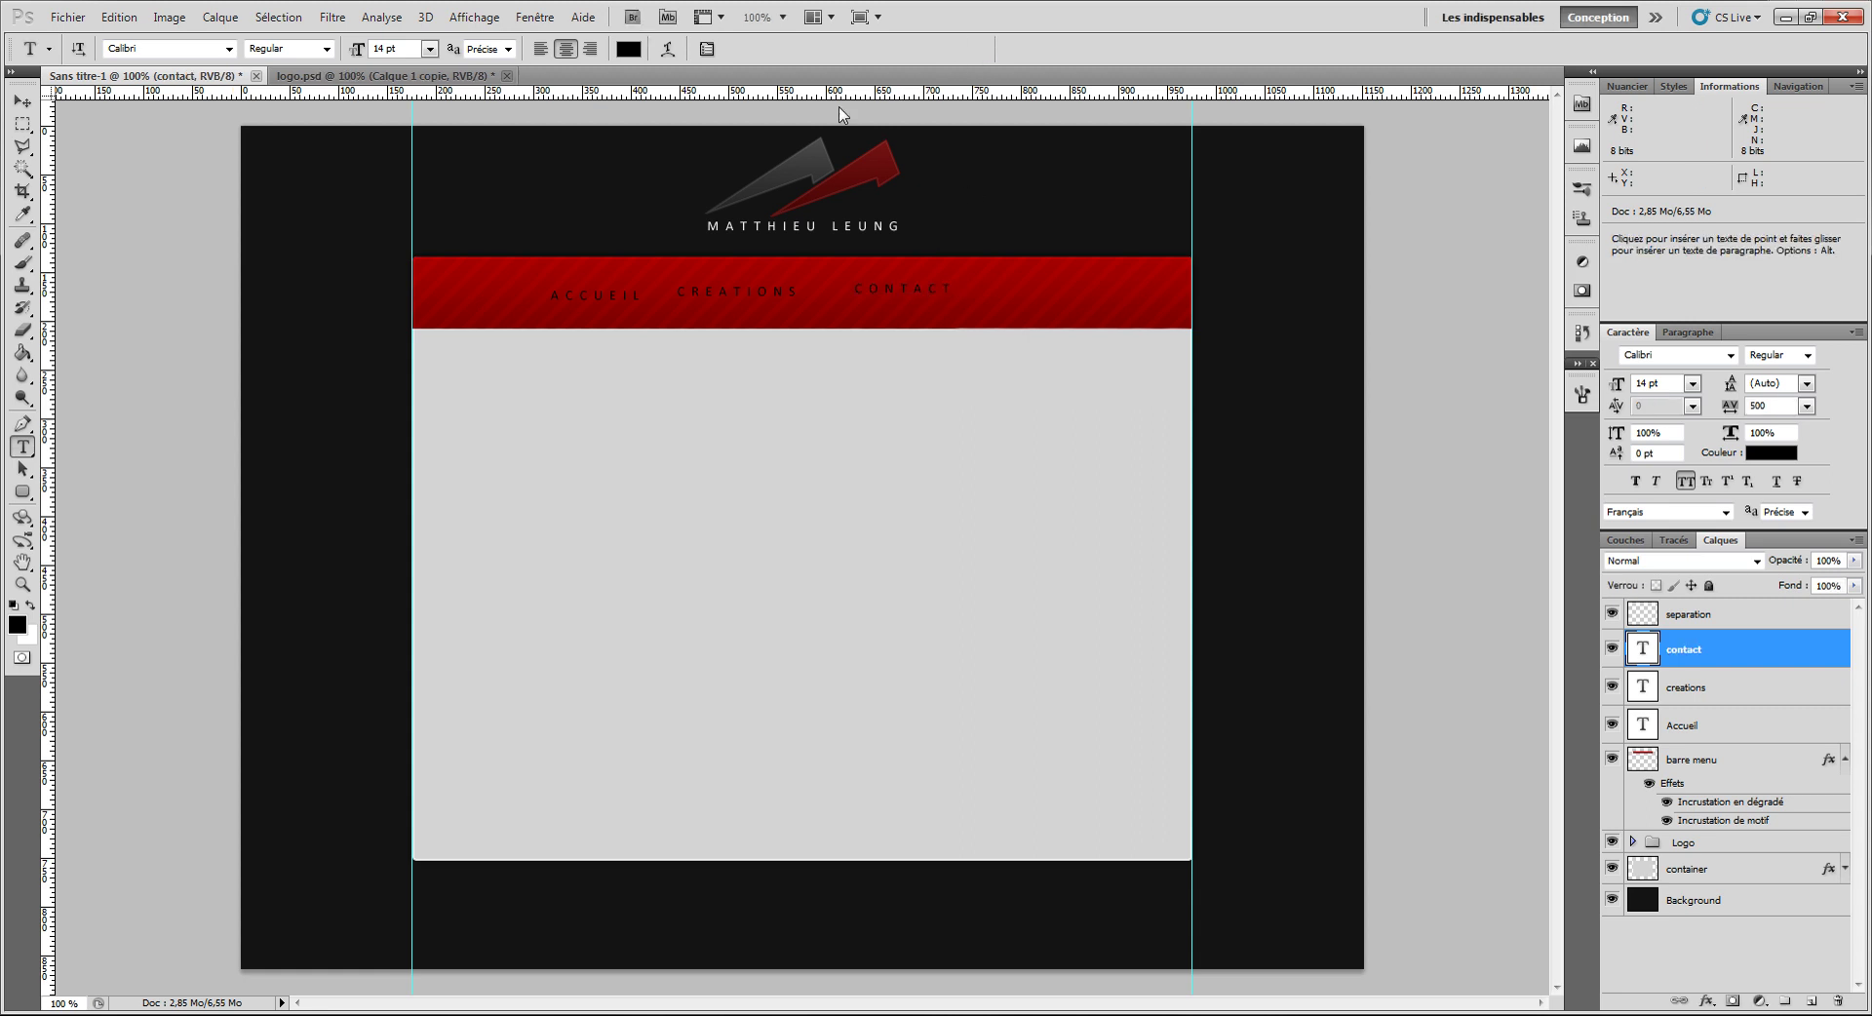
click(22, 100)
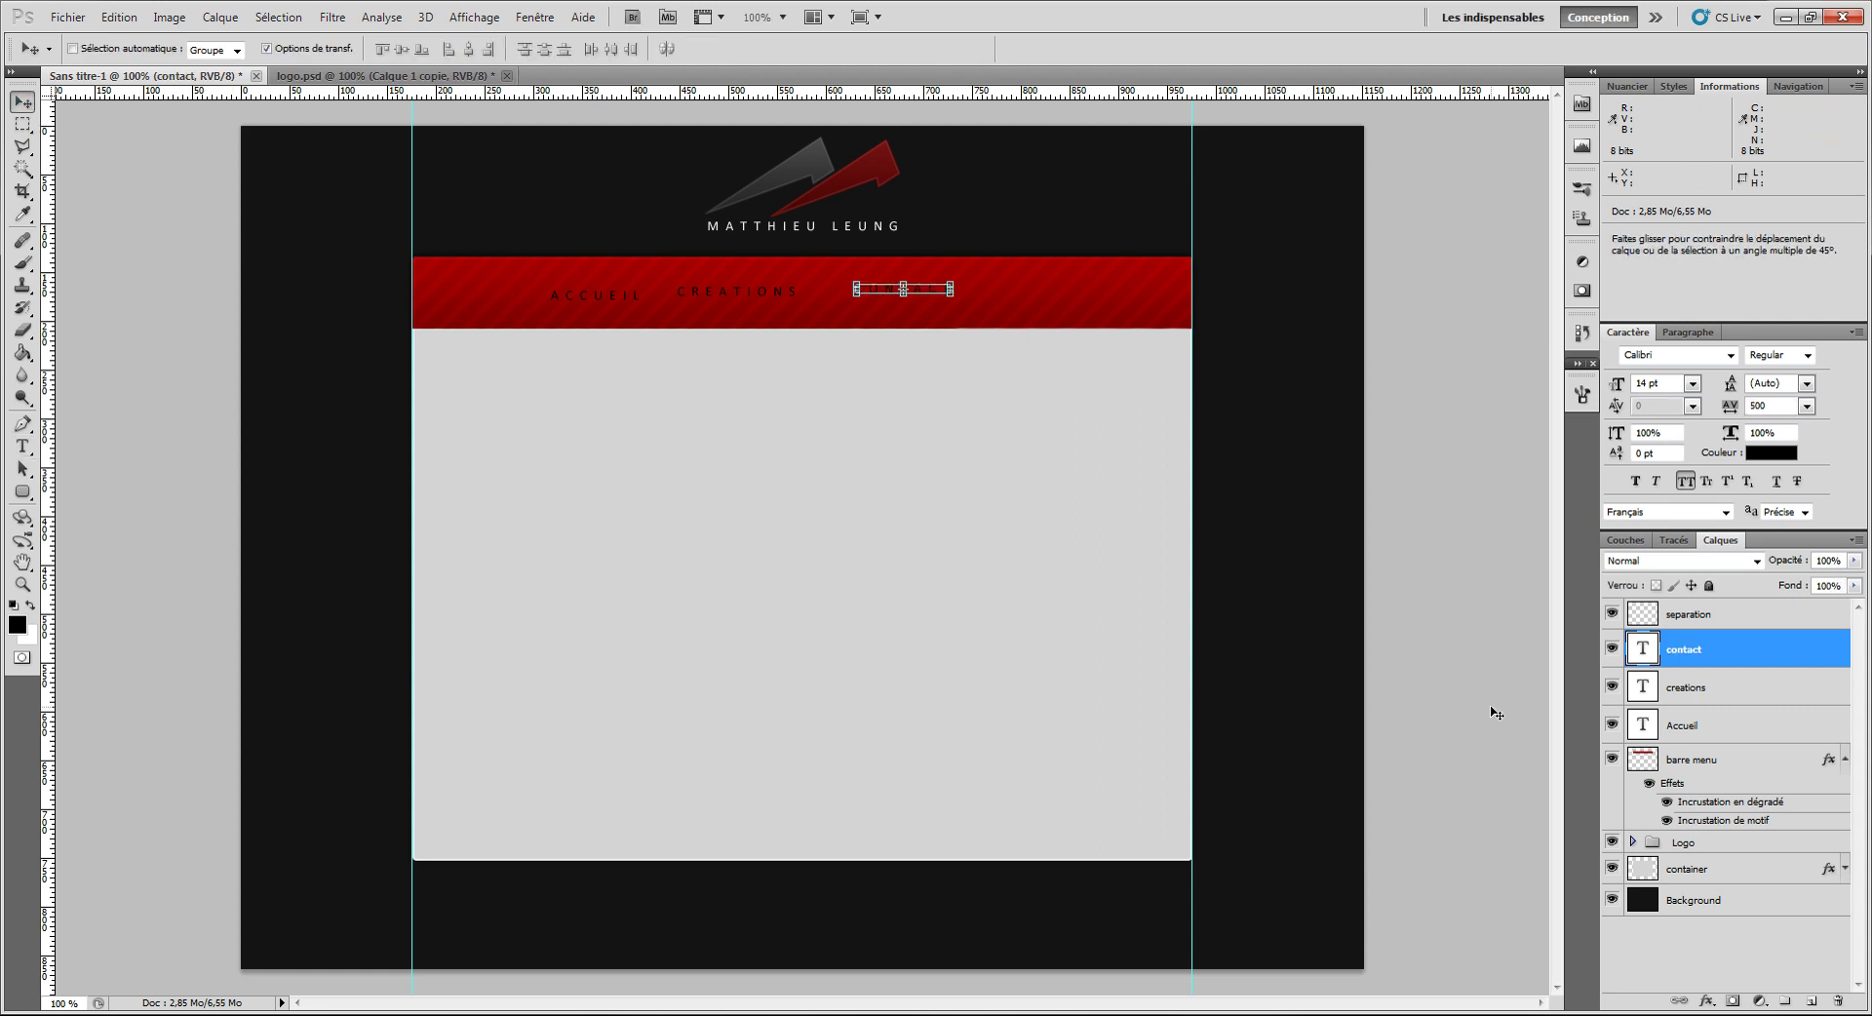
Step: Move the three label layers above separation, align them, and shift CONTACT right to clear CREATIONS
shift+click(1739, 722)
drag(1729, 664, 1738, 629)
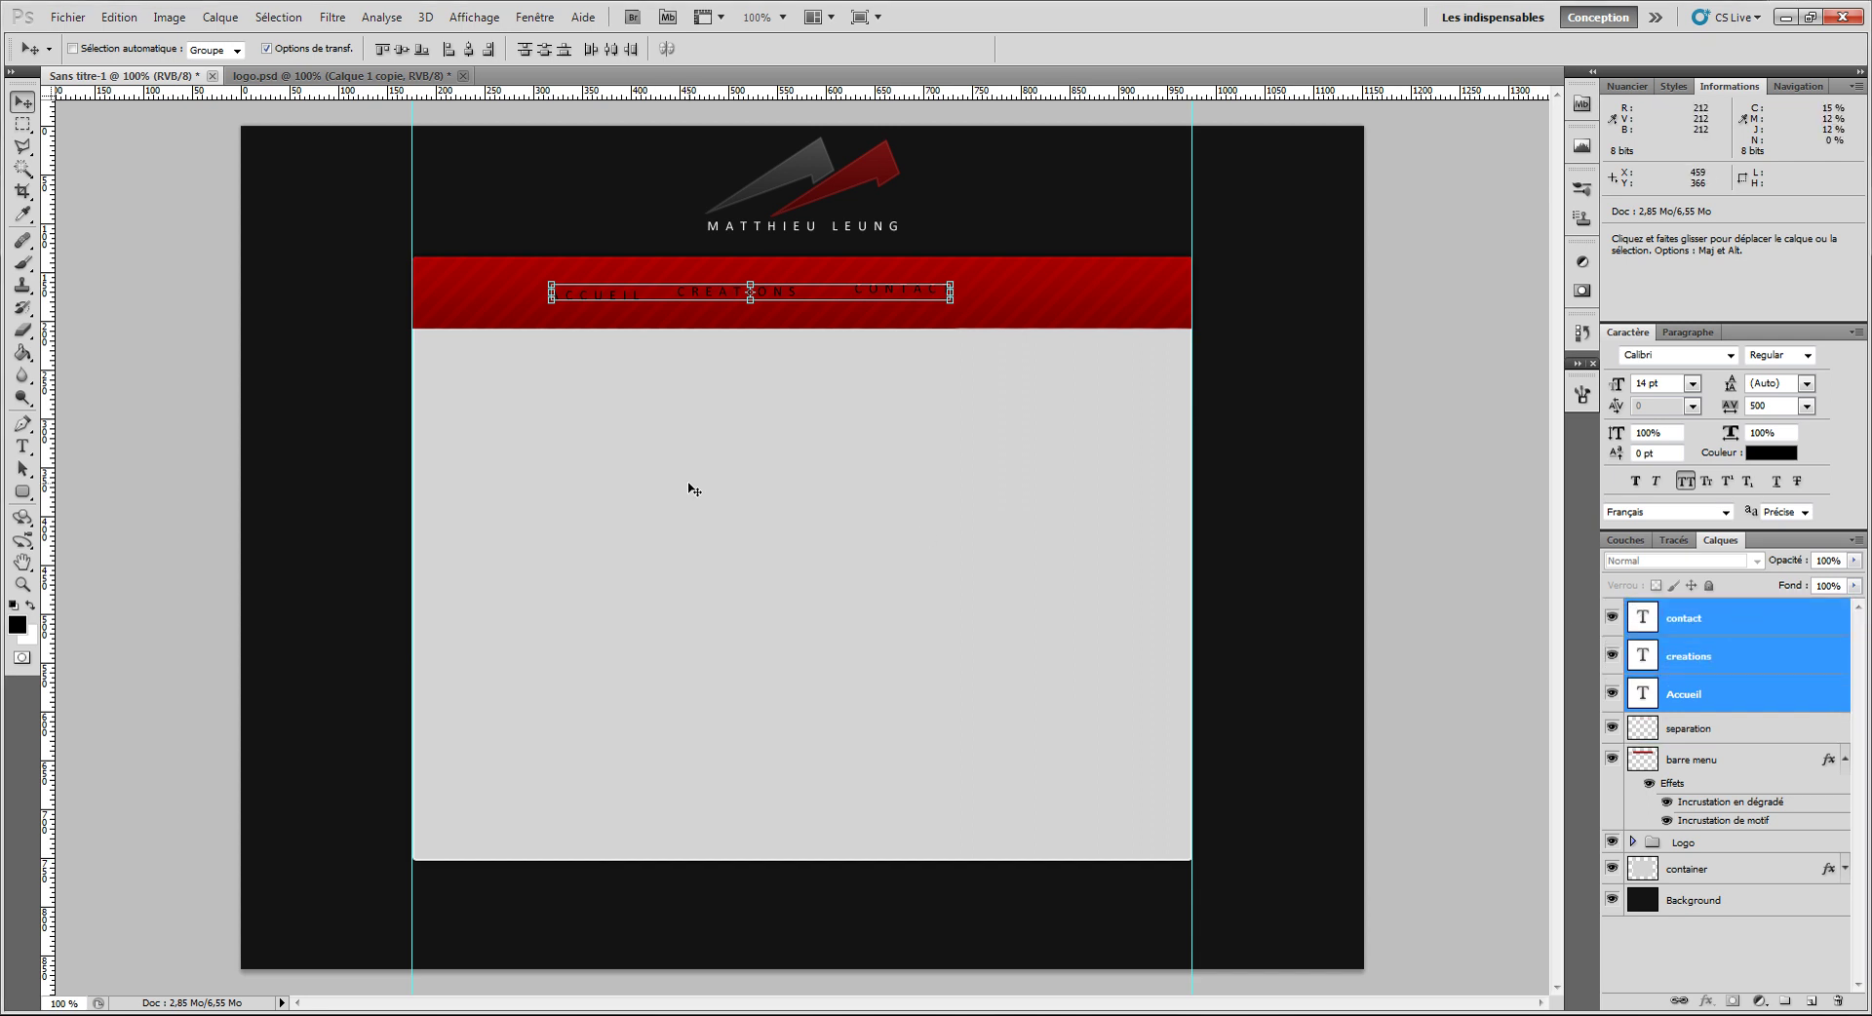
click(471, 48)
click(400, 50)
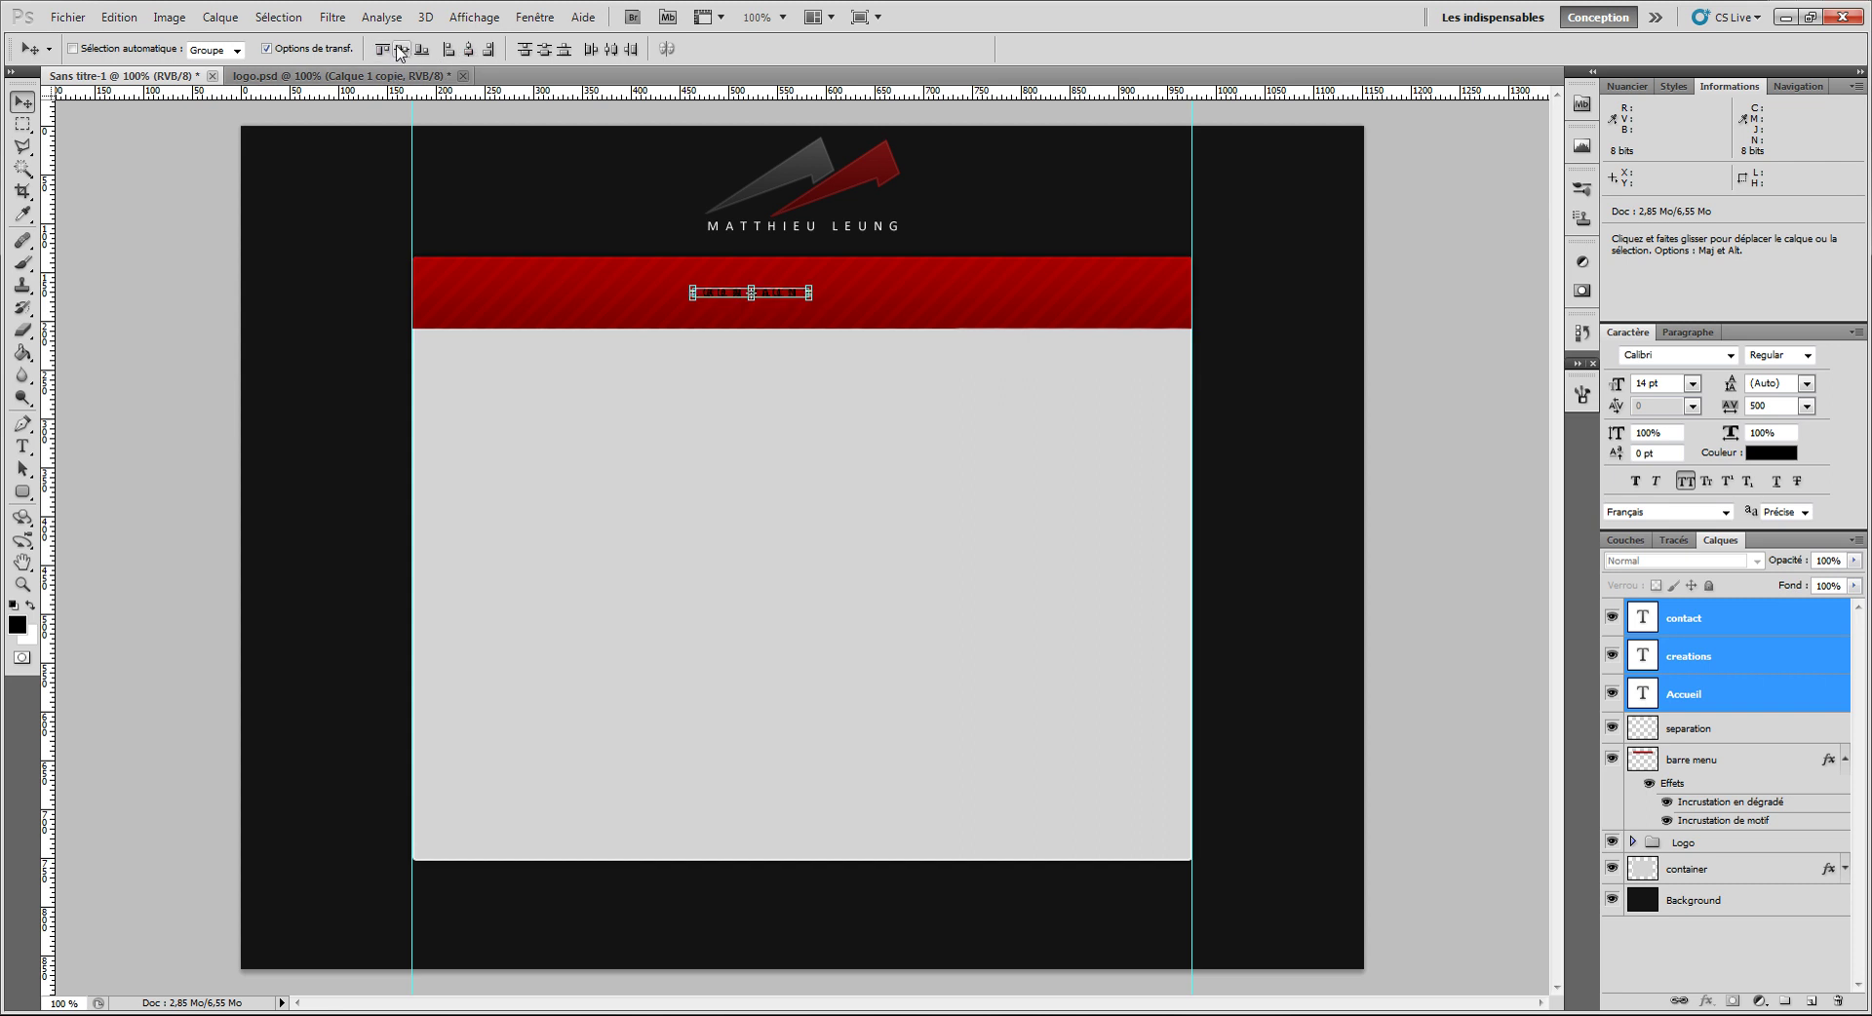
click(1705, 685)
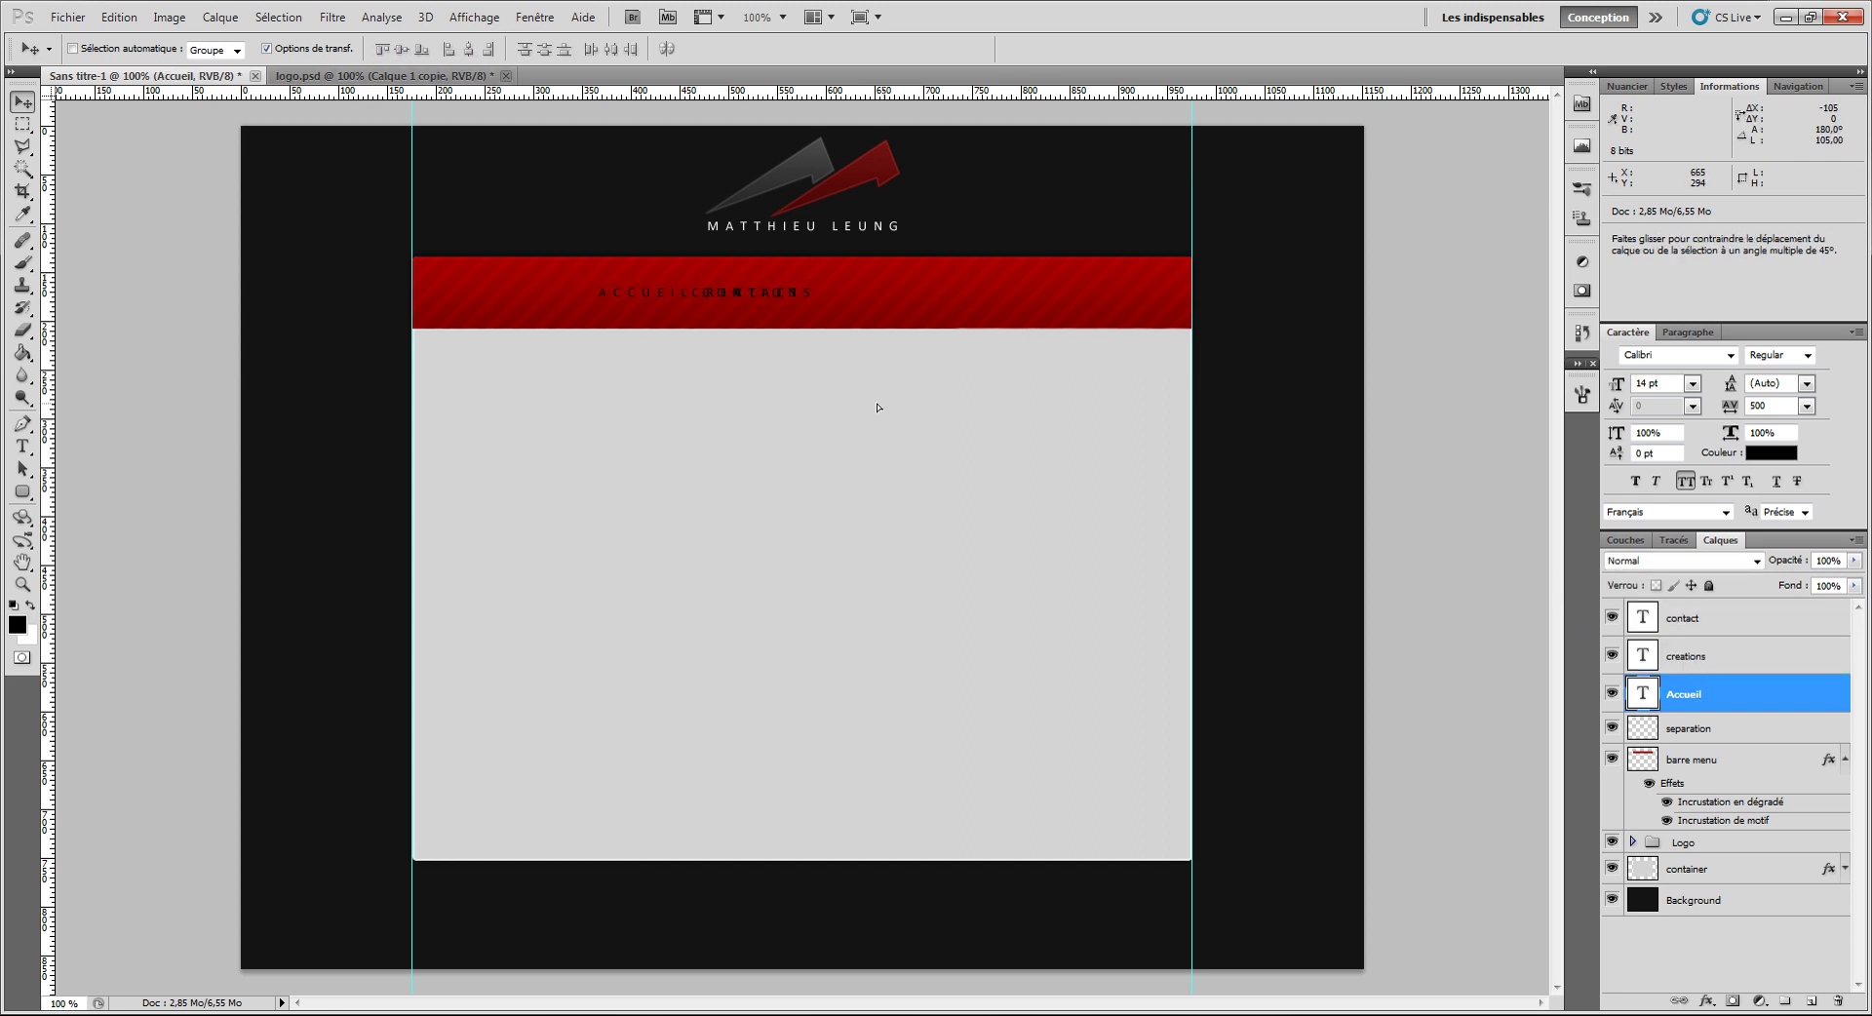
click(1698, 630)
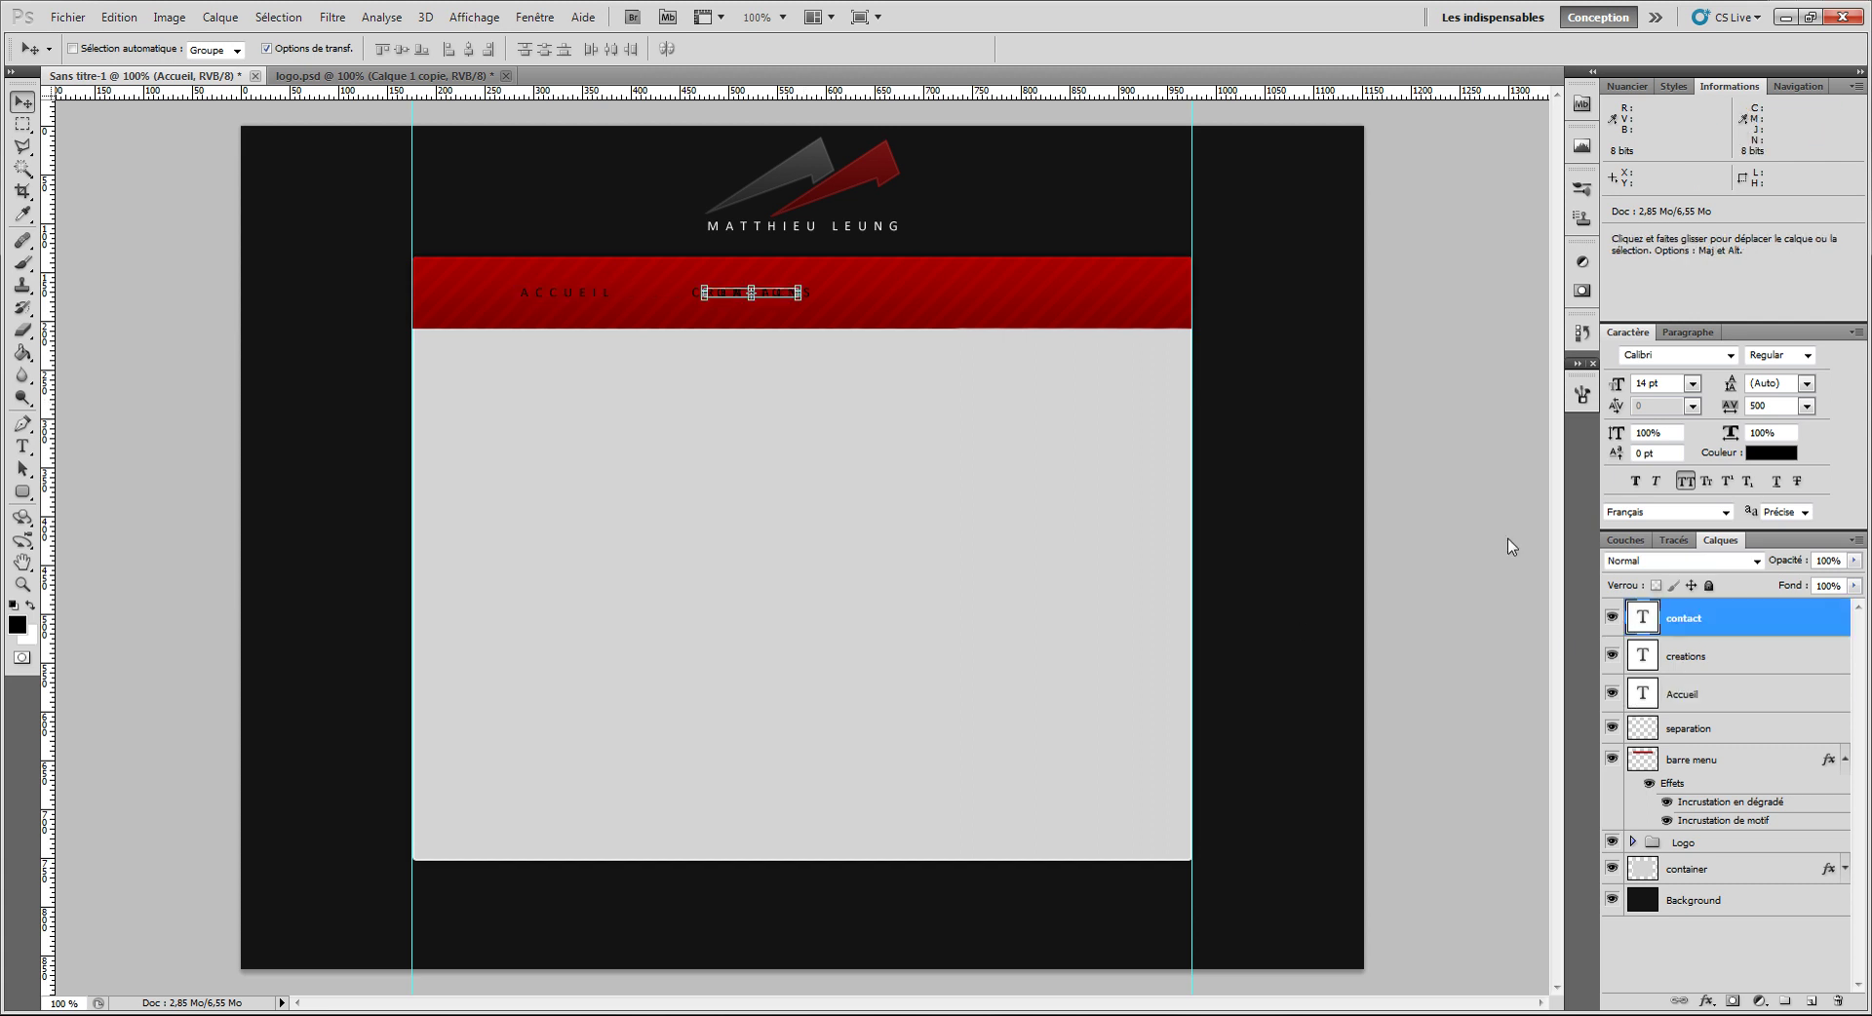
drag(840, 421, 1004, 434)
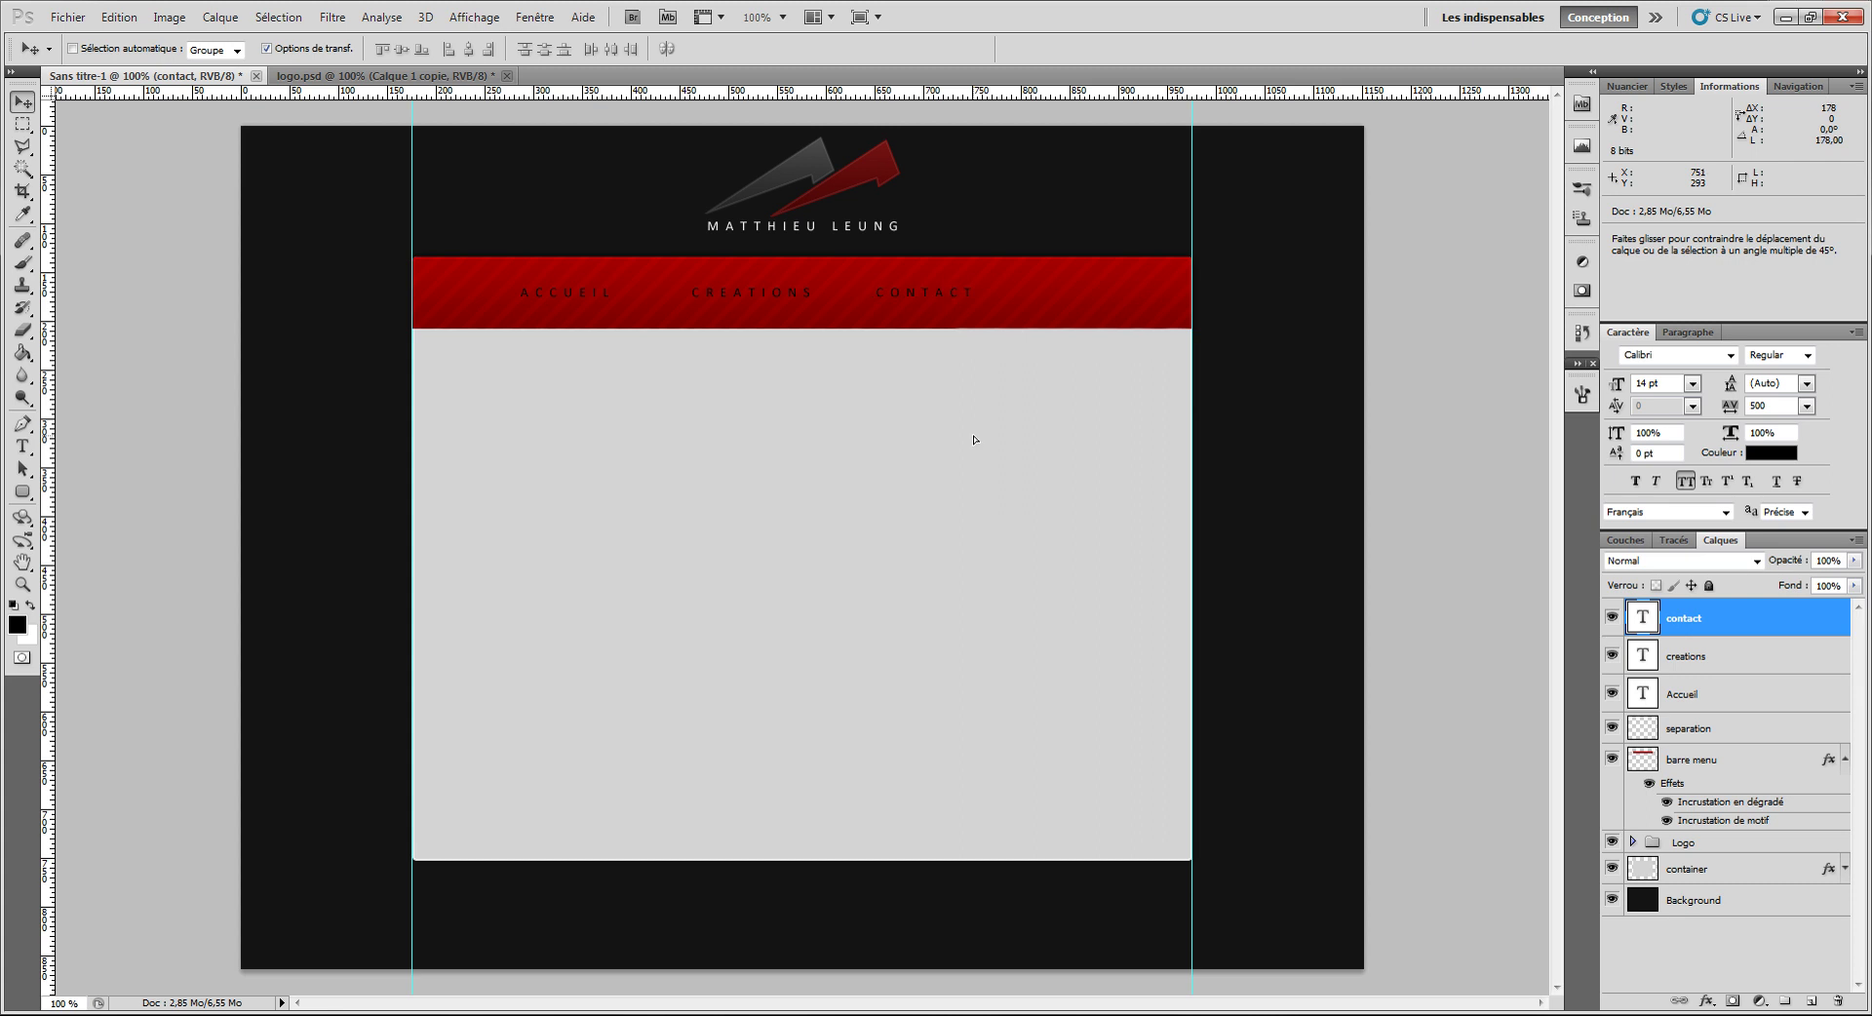
Step: Group the three menu label layers into a group named 'link'
shift+click(1695, 688)
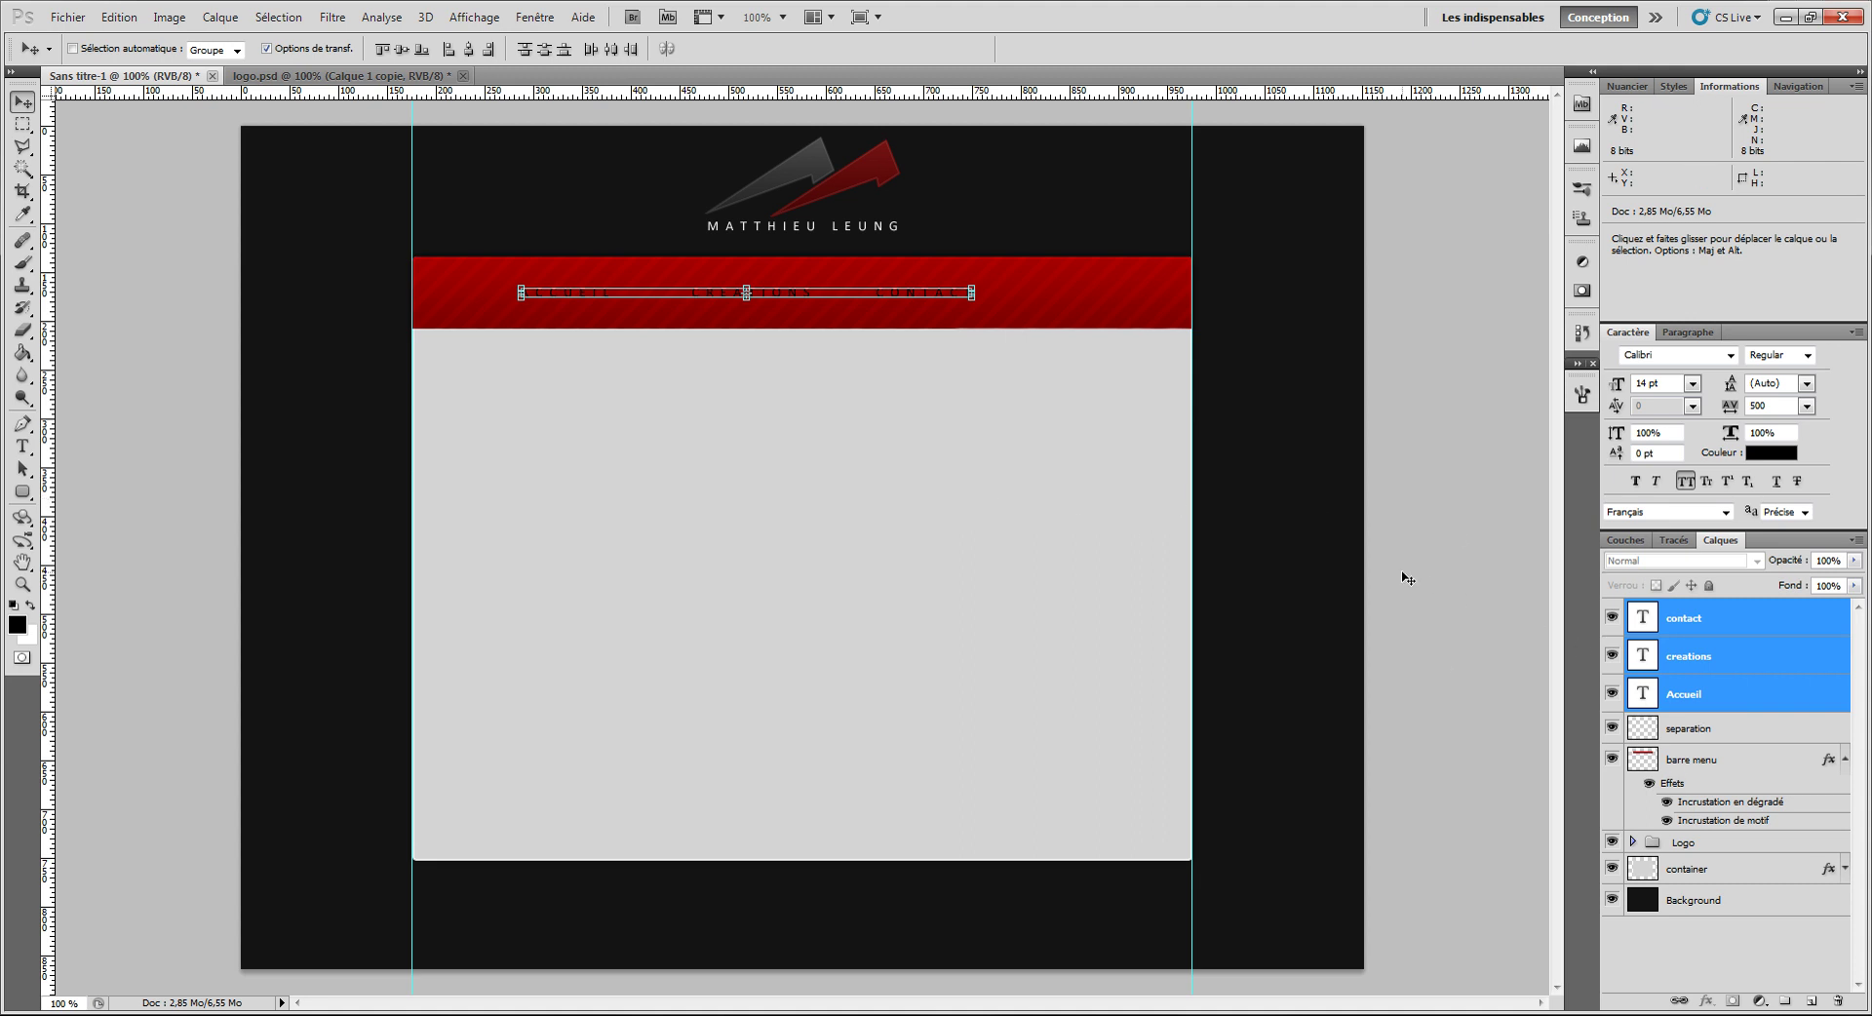
key(ctrl+g)
double_click(1711, 615)
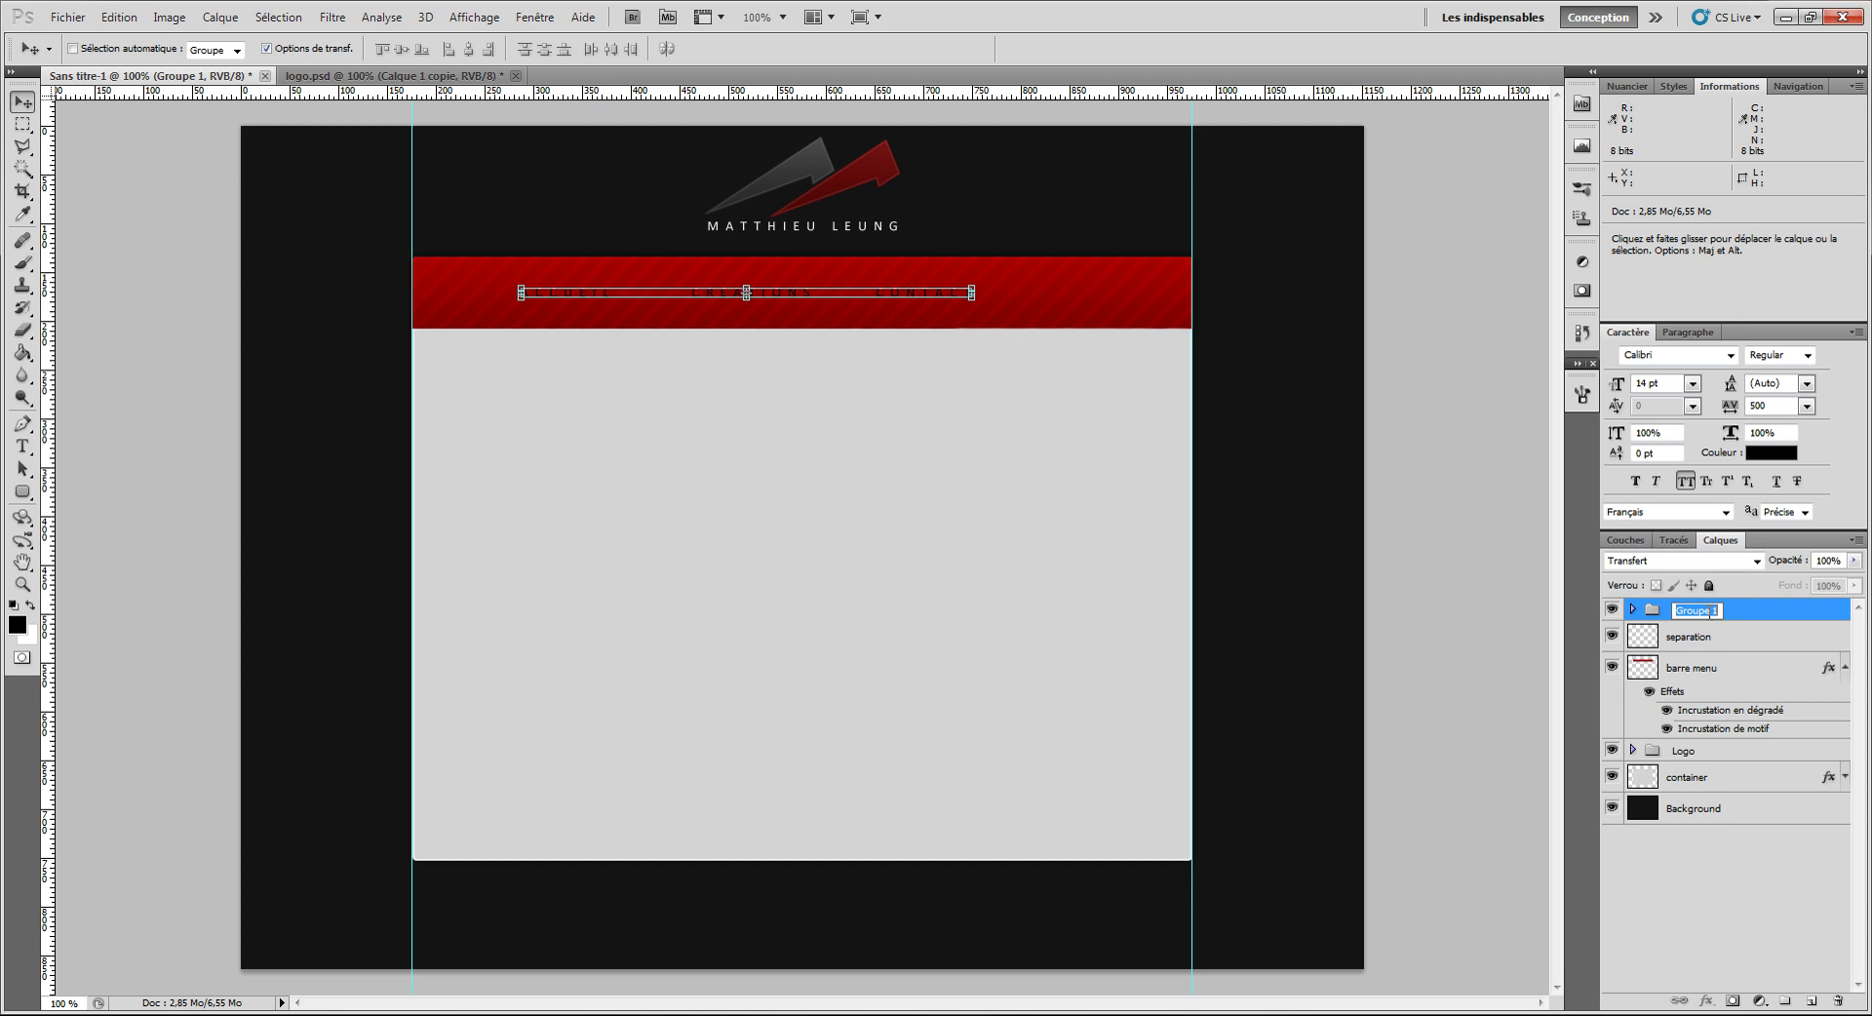
text(link)
key(Return)
Step: Centre the link group horizontally on the Background and add an empty new layer above it
shift+click(1692, 638)
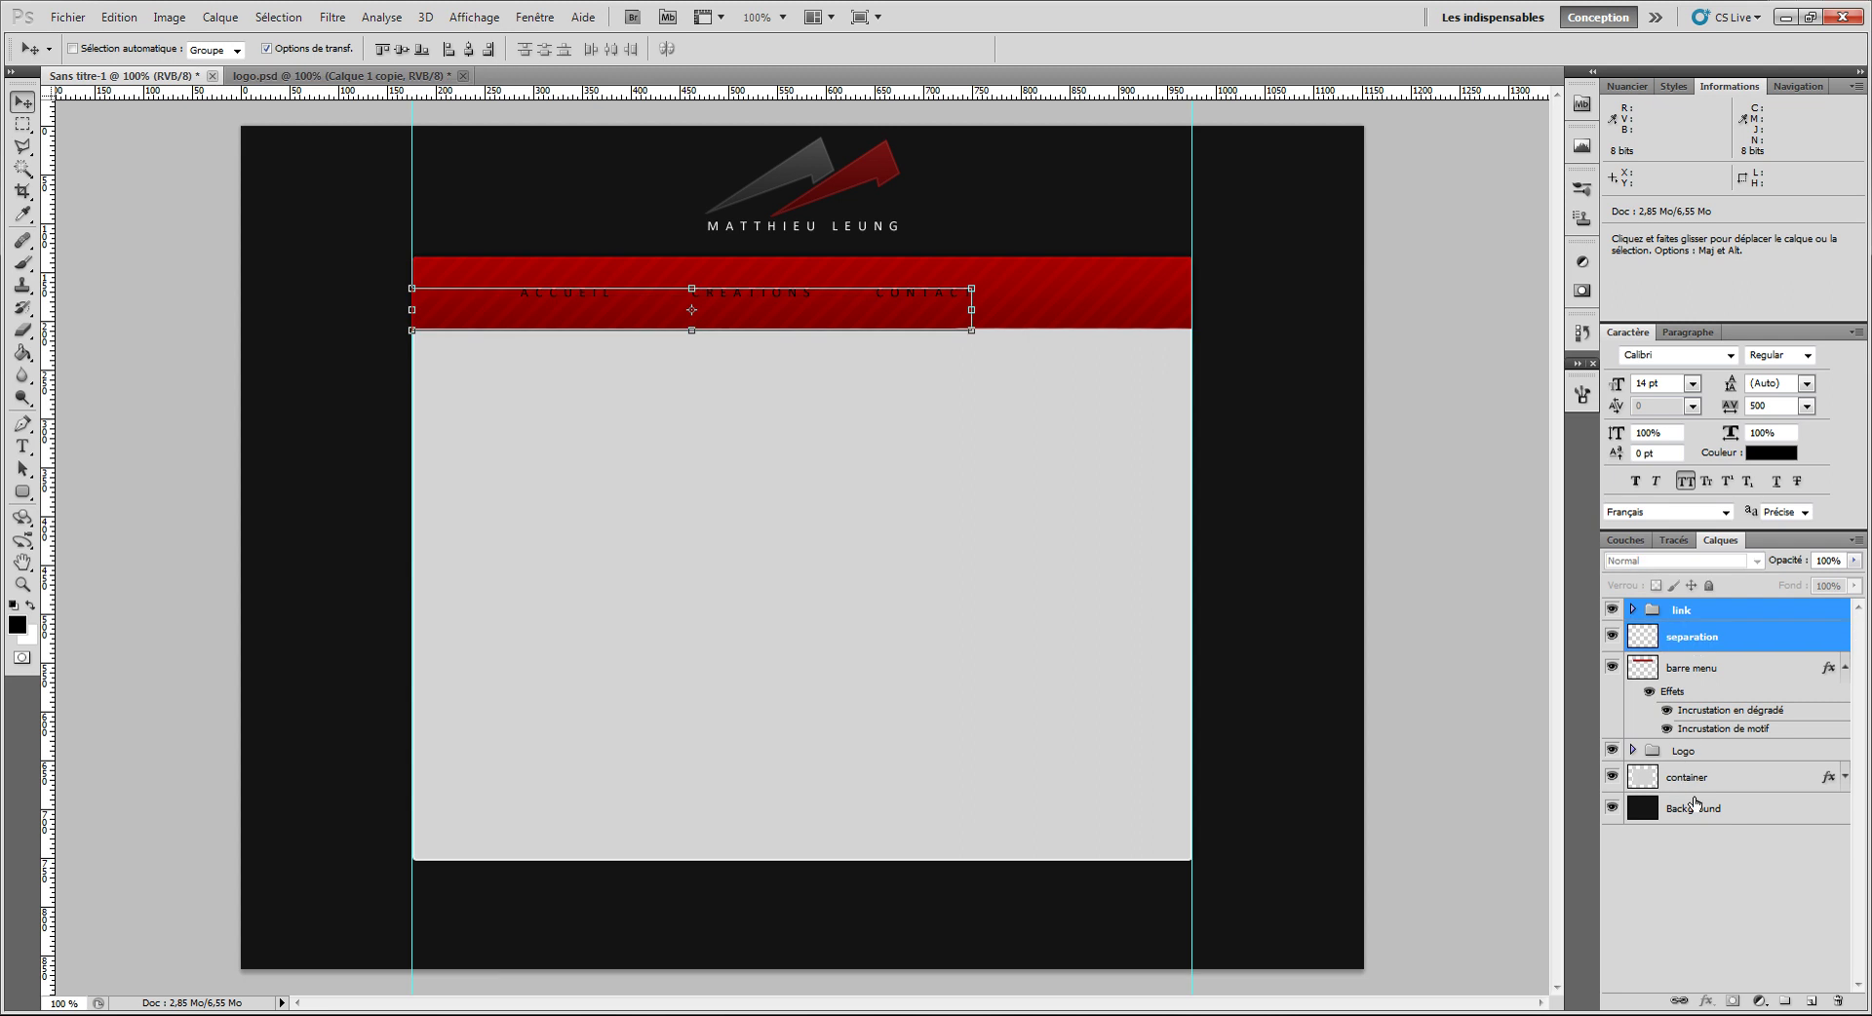
ctrl+click(1695, 808)
click(471, 49)
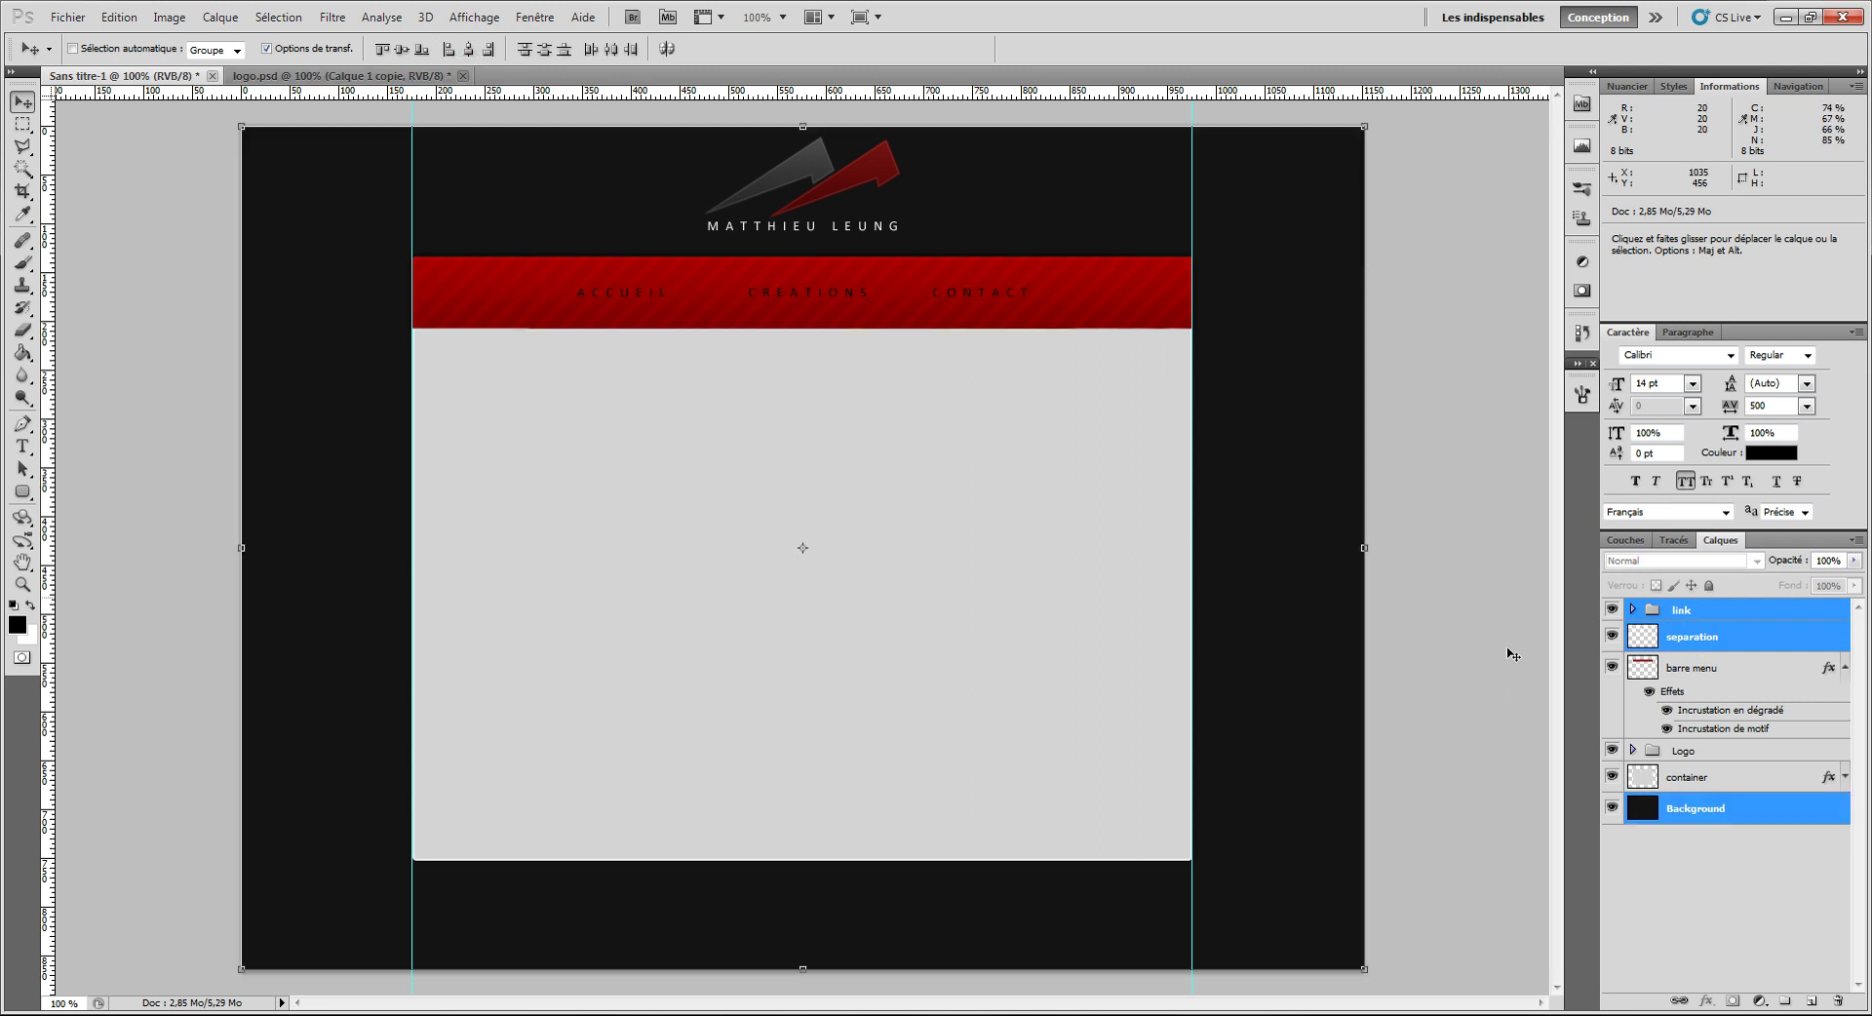
click(1697, 618)
key(ctrl+shift+n)
key(Return)
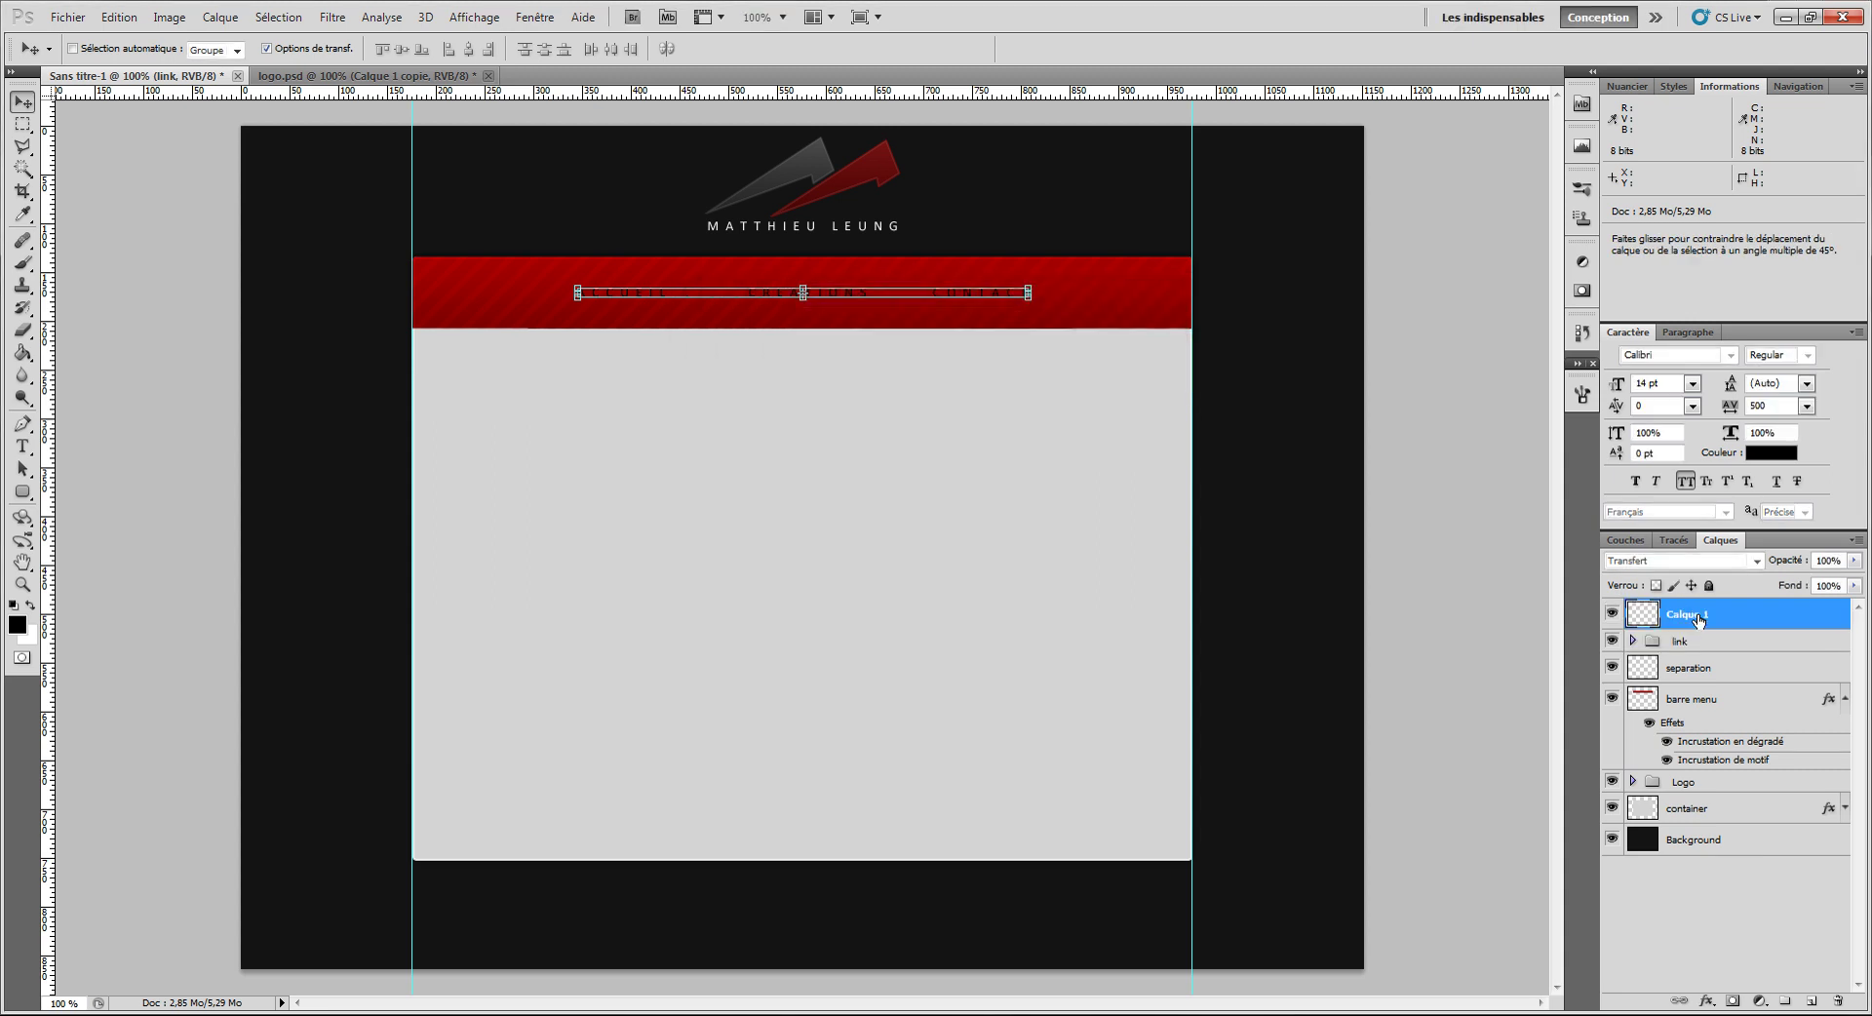
Step: Fill a black box behind ACCUEIL spanning the red bar's height on Calque 1
click(23, 123)
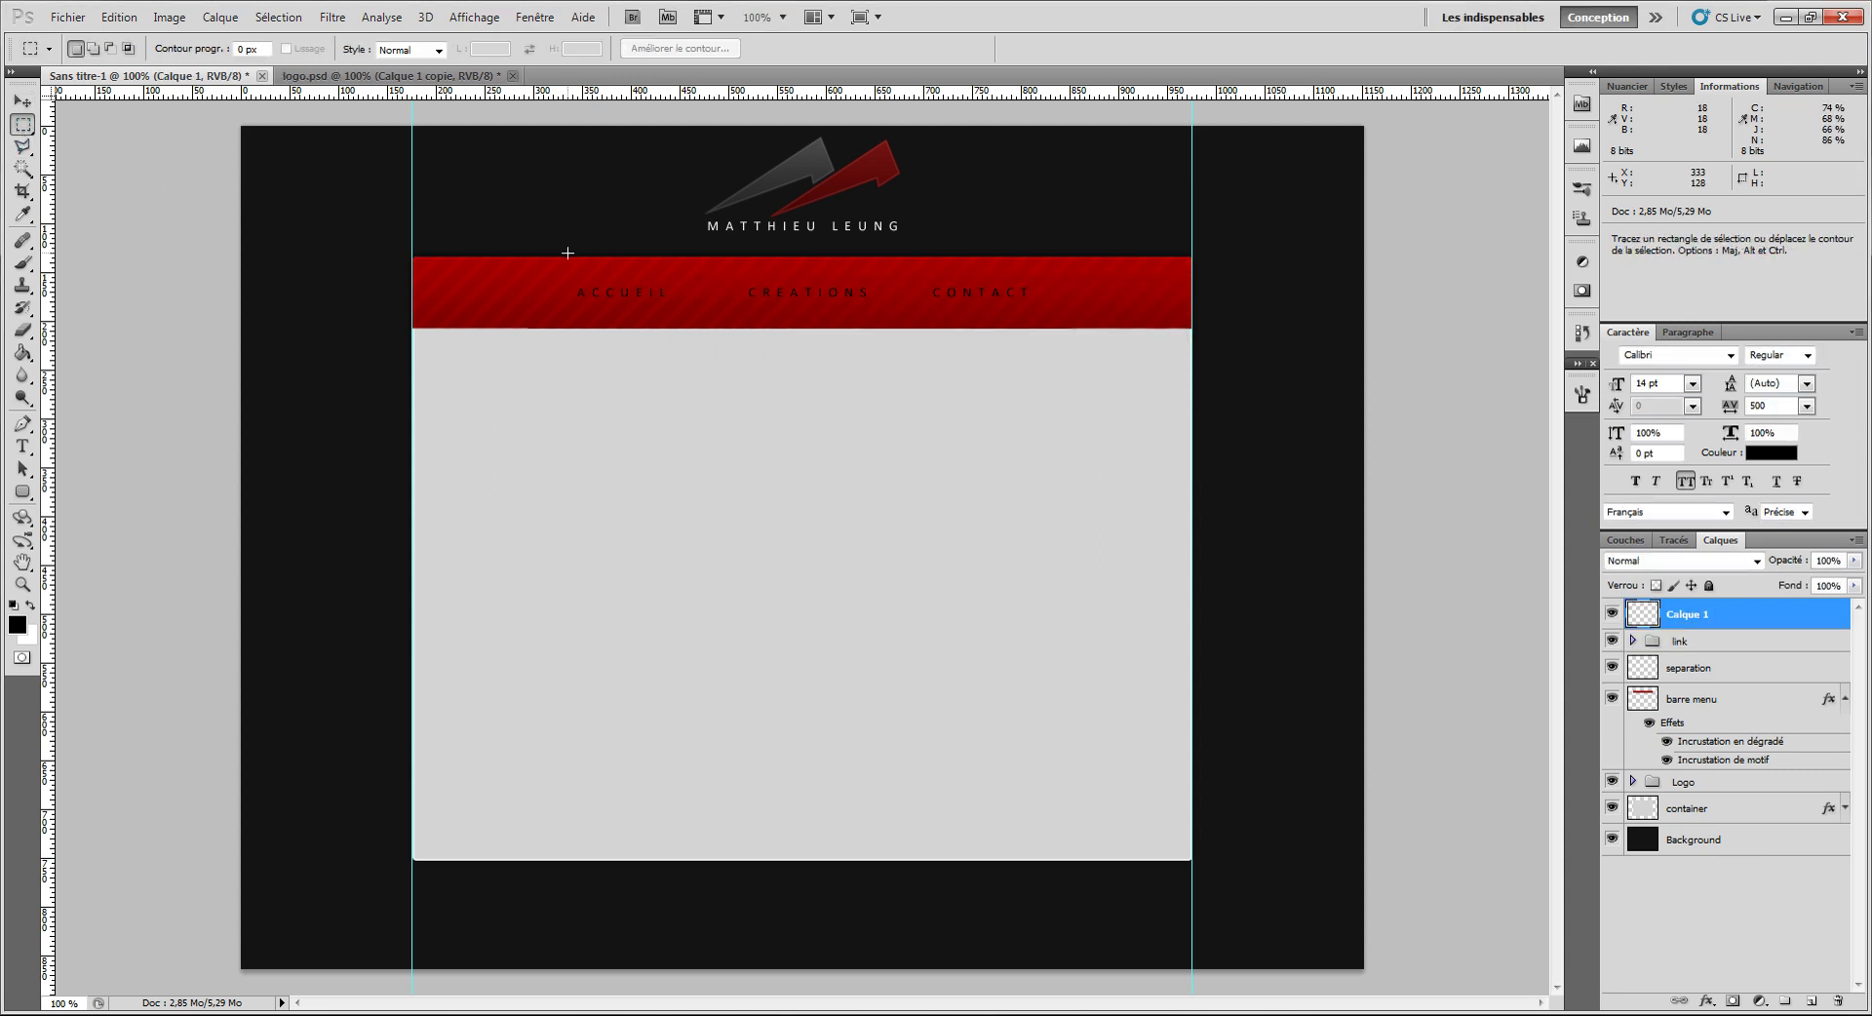
drag(563, 257, 685, 331)
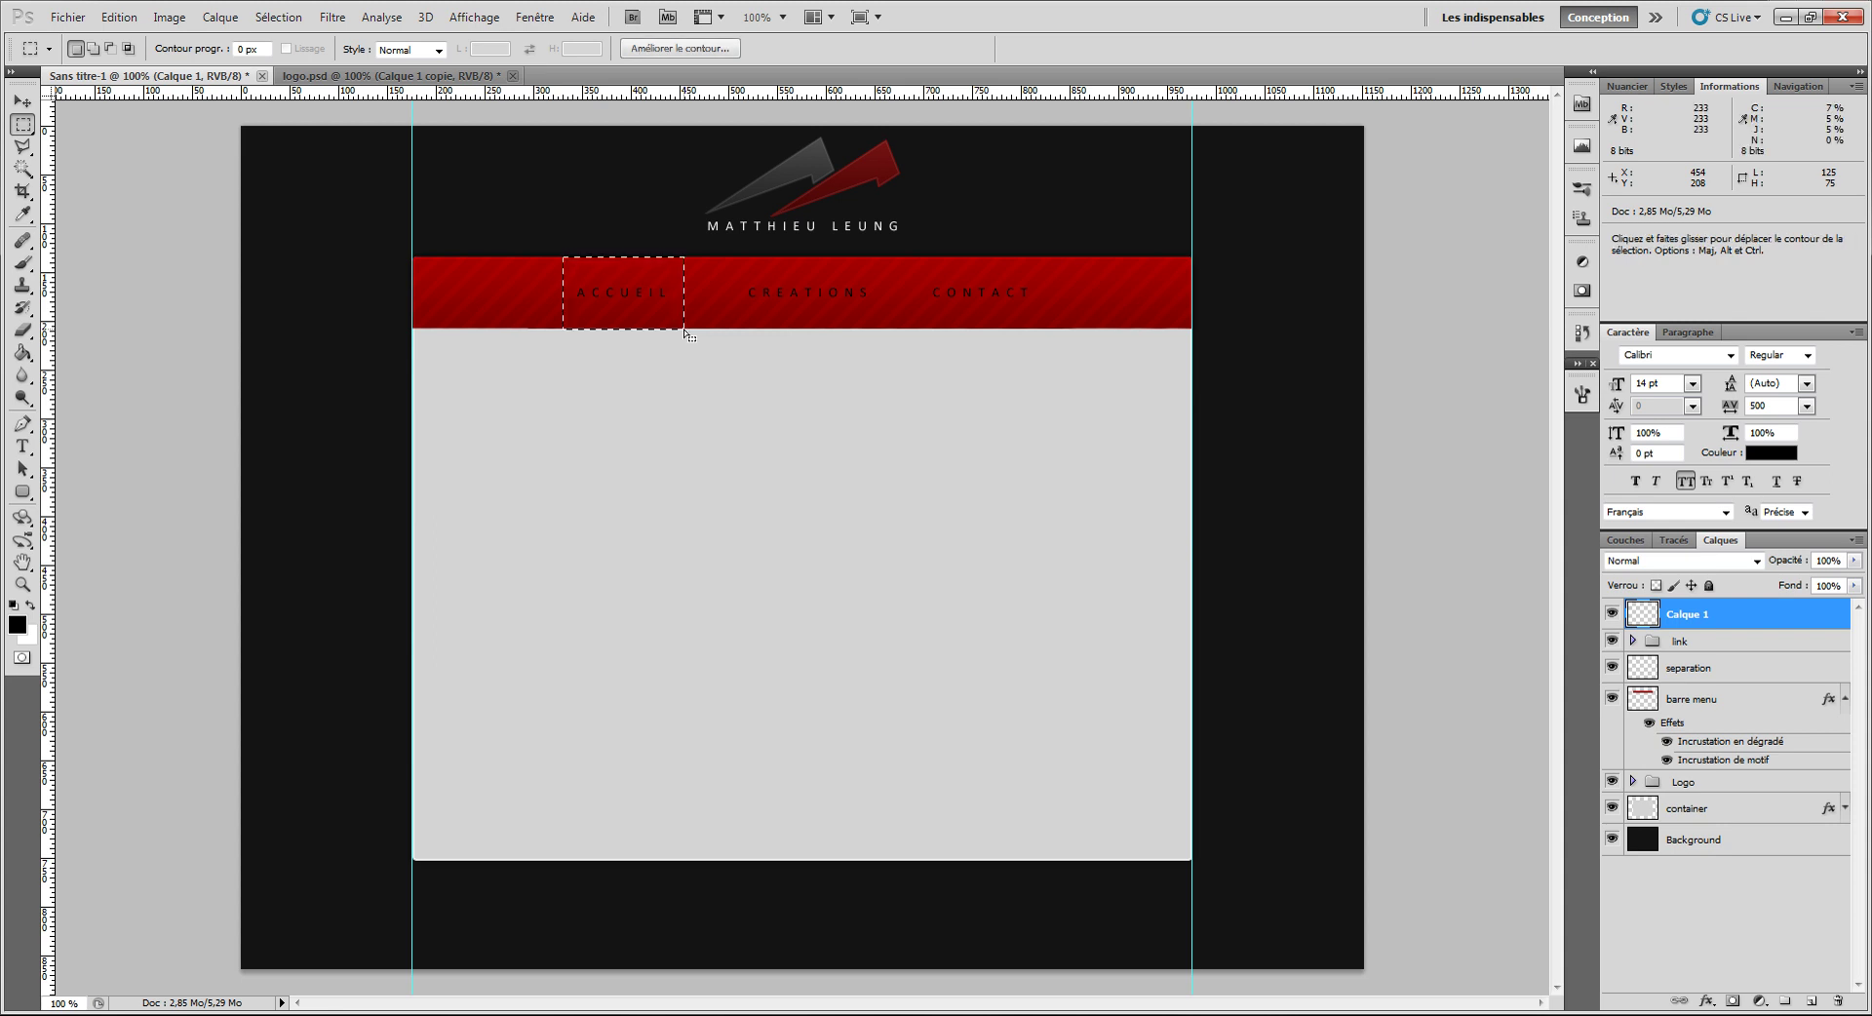
click(22, 353)
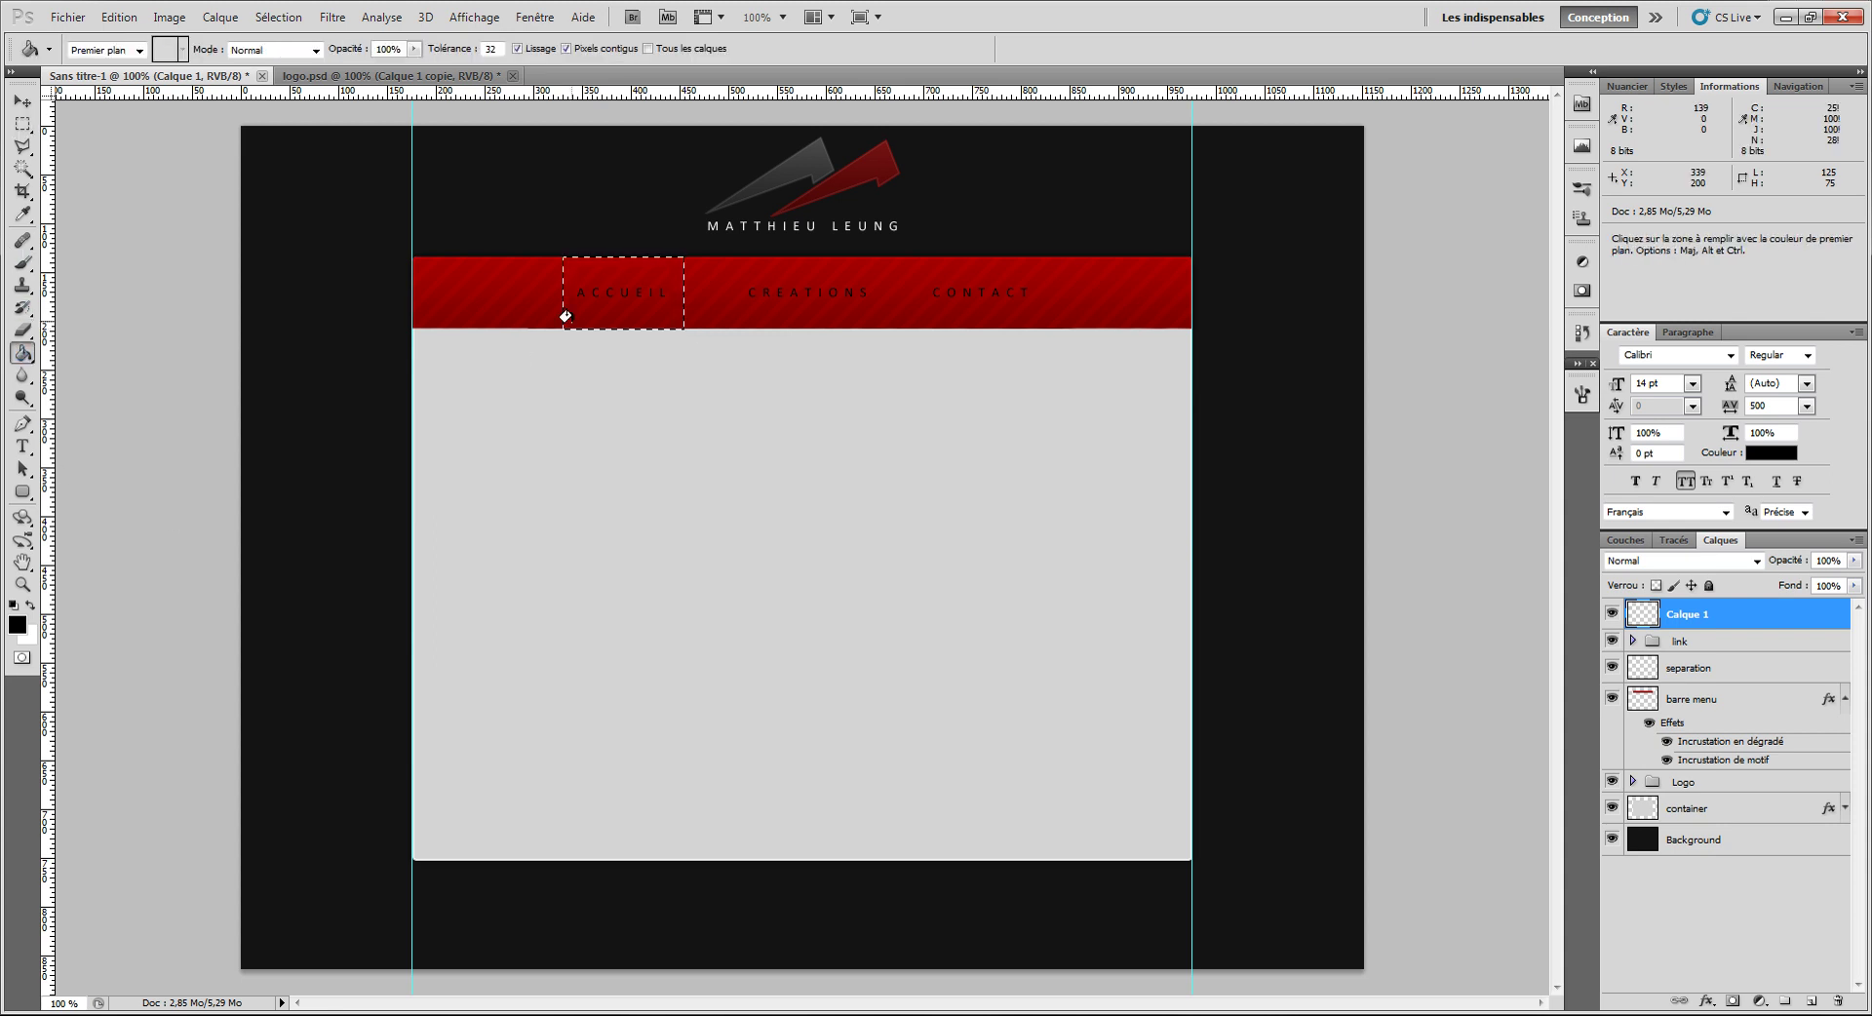
click(583, 306)
key(ctrl+d)
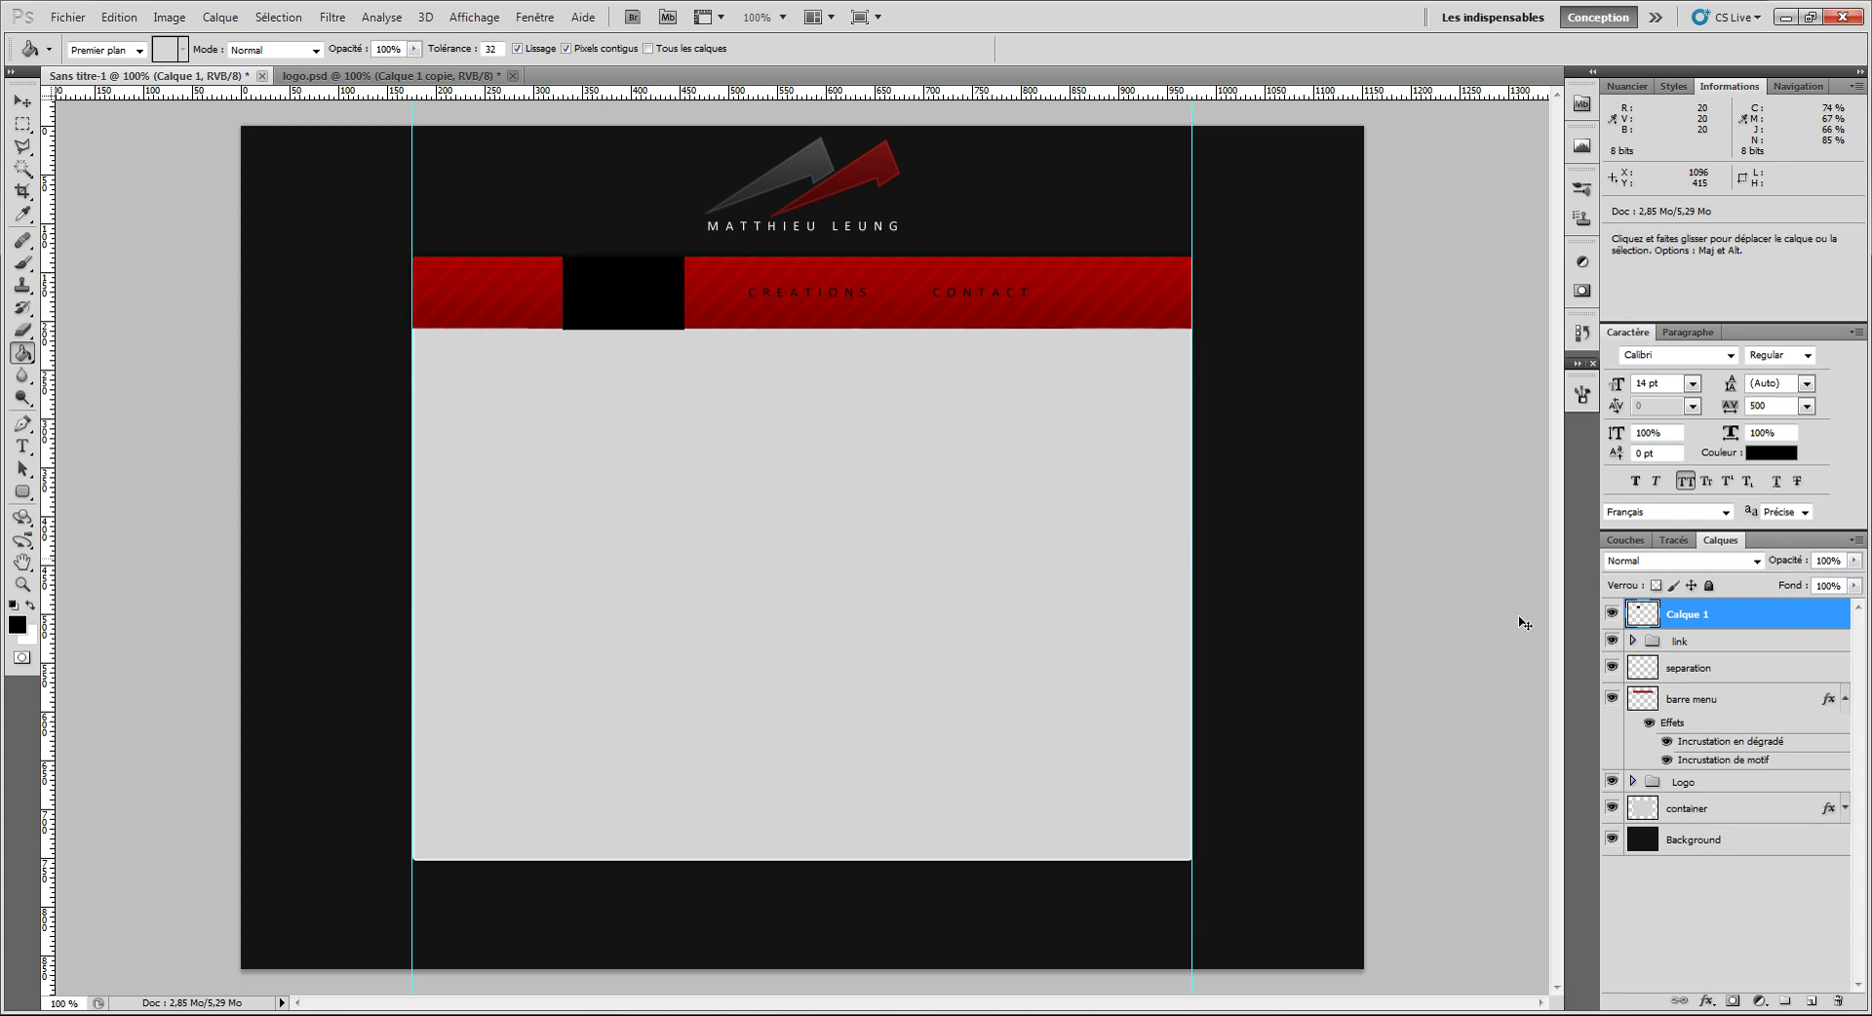
click(1669, 562)
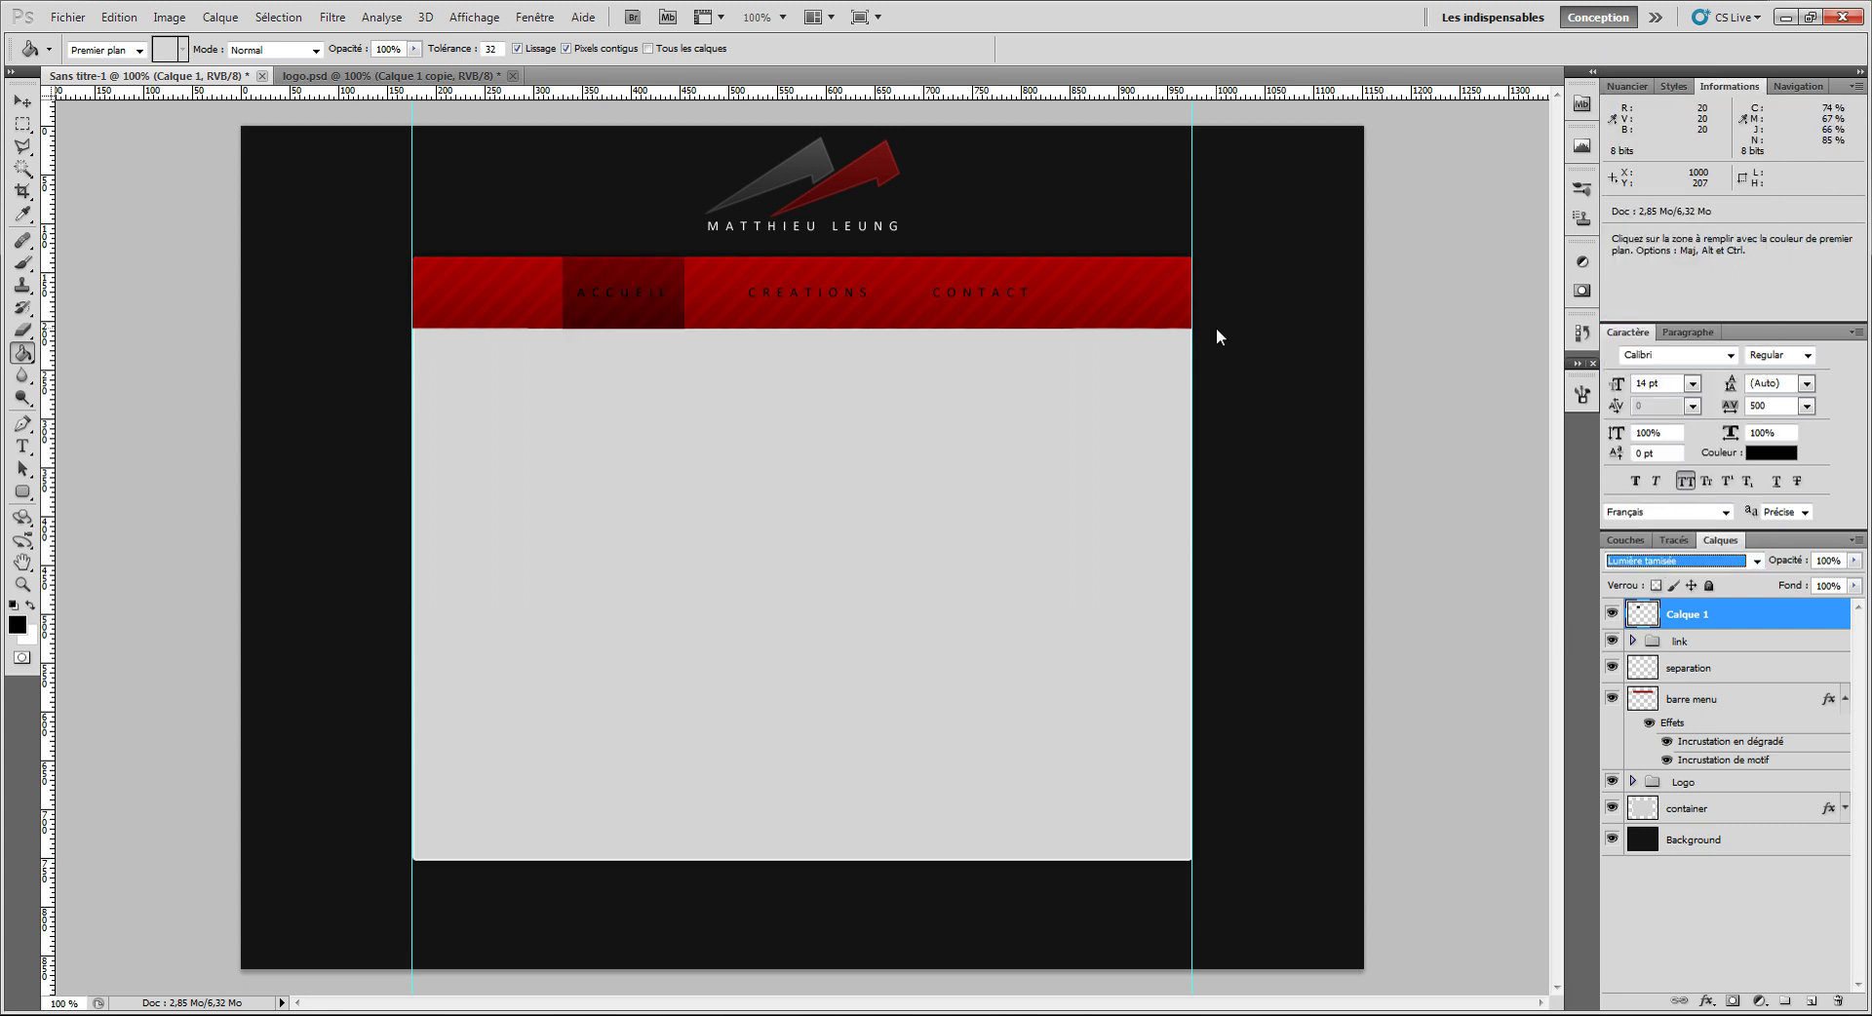
Step: Try a first Hue/Saturation pass on the ACCUEIL box with lightness +100, keeping Normal blending
key(ctrl+u)
drag(1450, 349, 1613, 357)
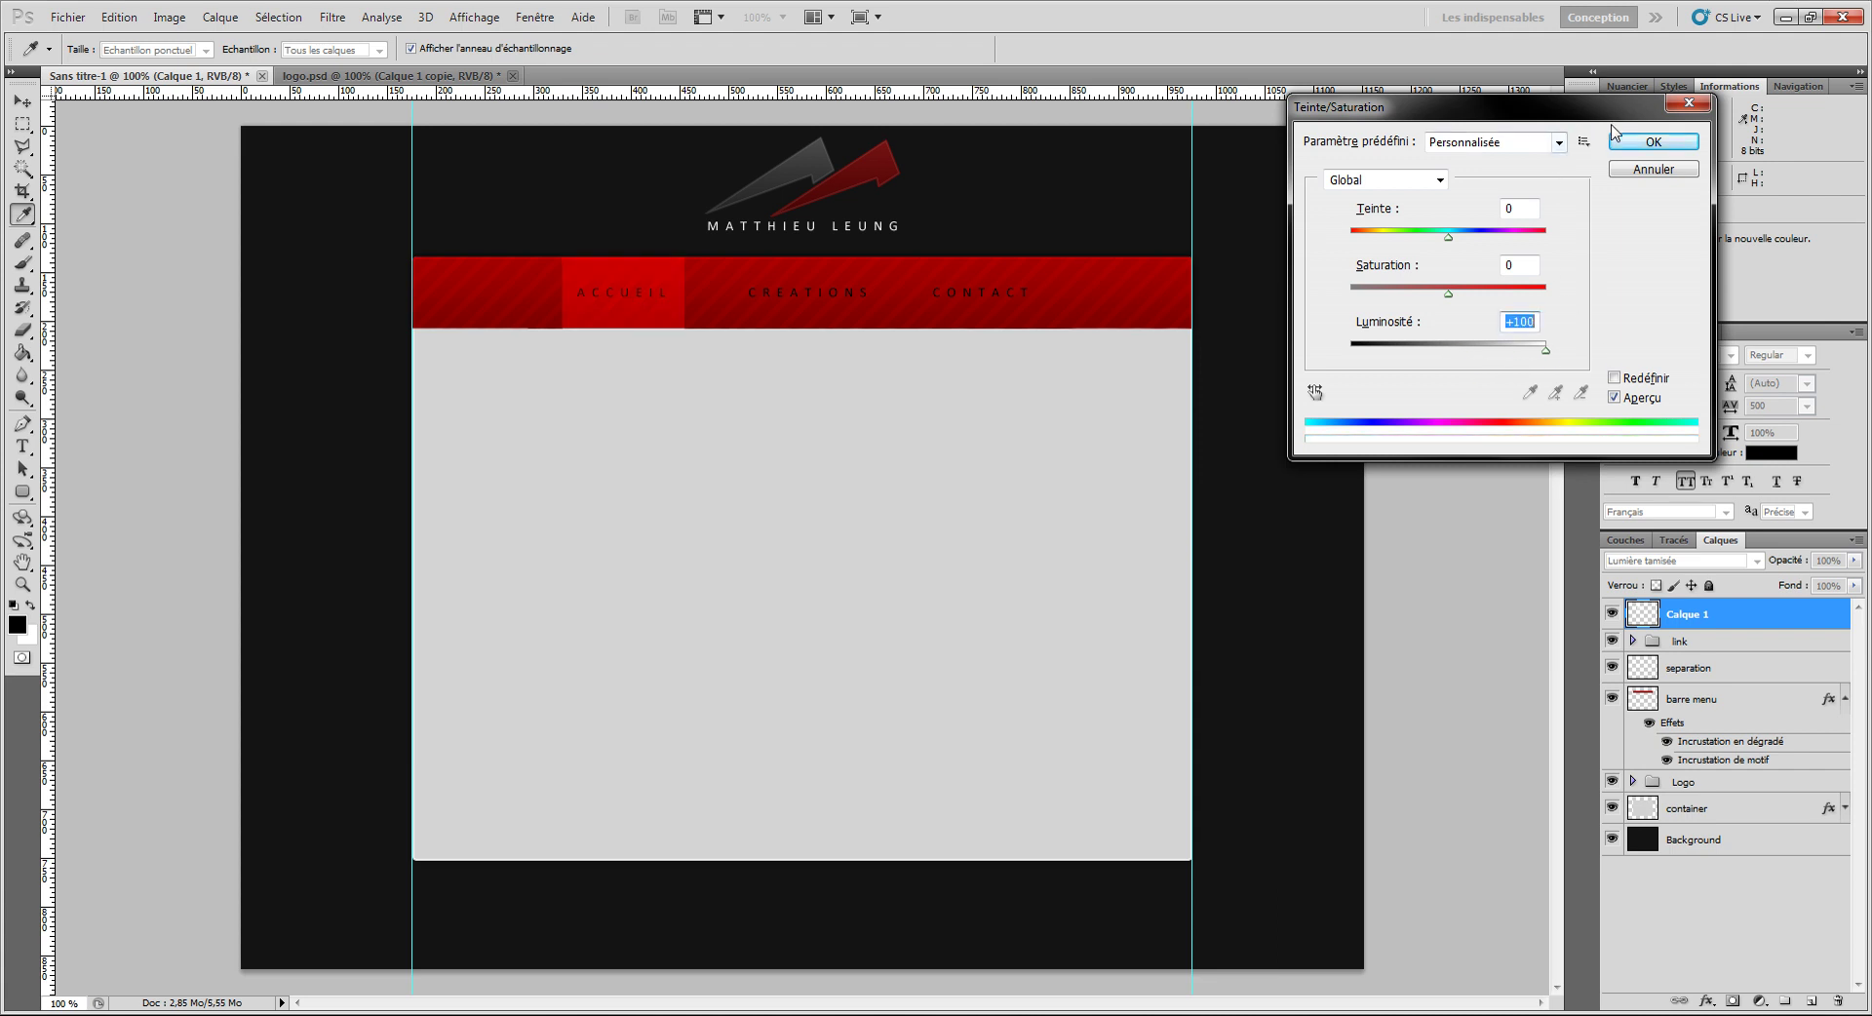
drag(1451, 239, 1518, 242)
drag(1451, 292, 1384, 238)
click(1646, 148)
click(1658, 561)
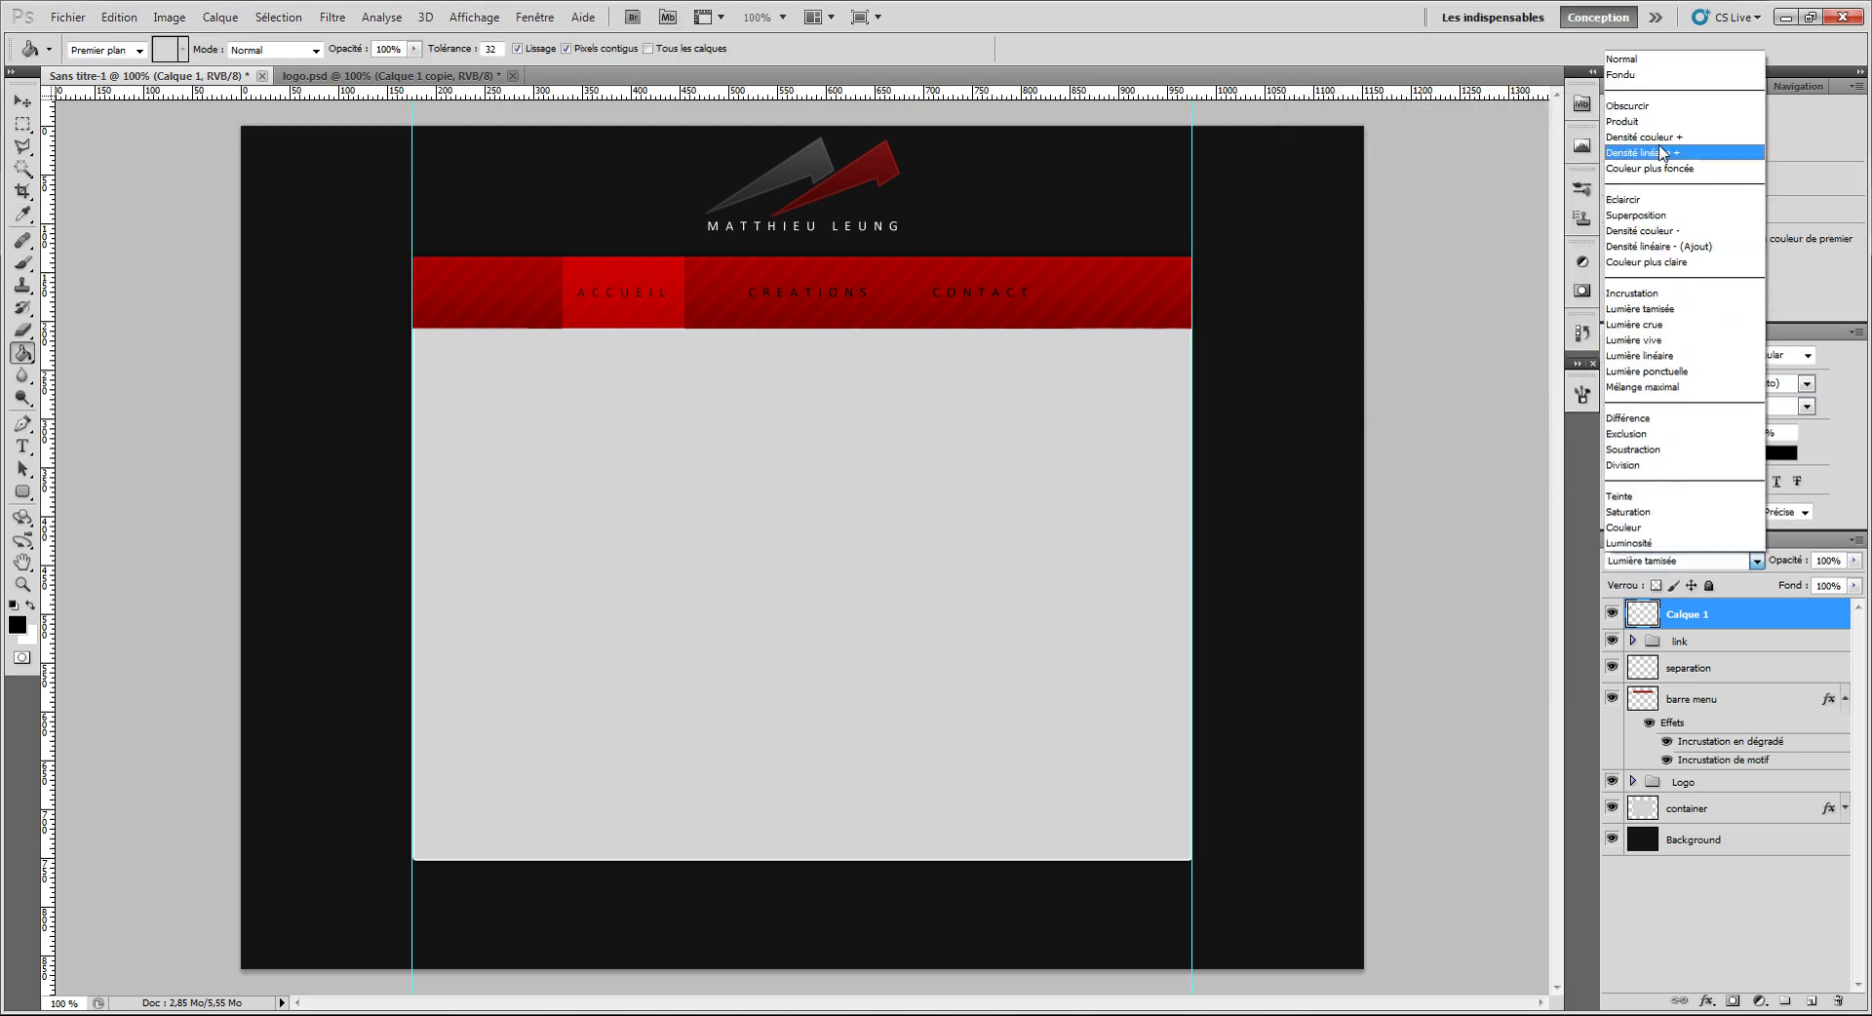
click(1651, 71)
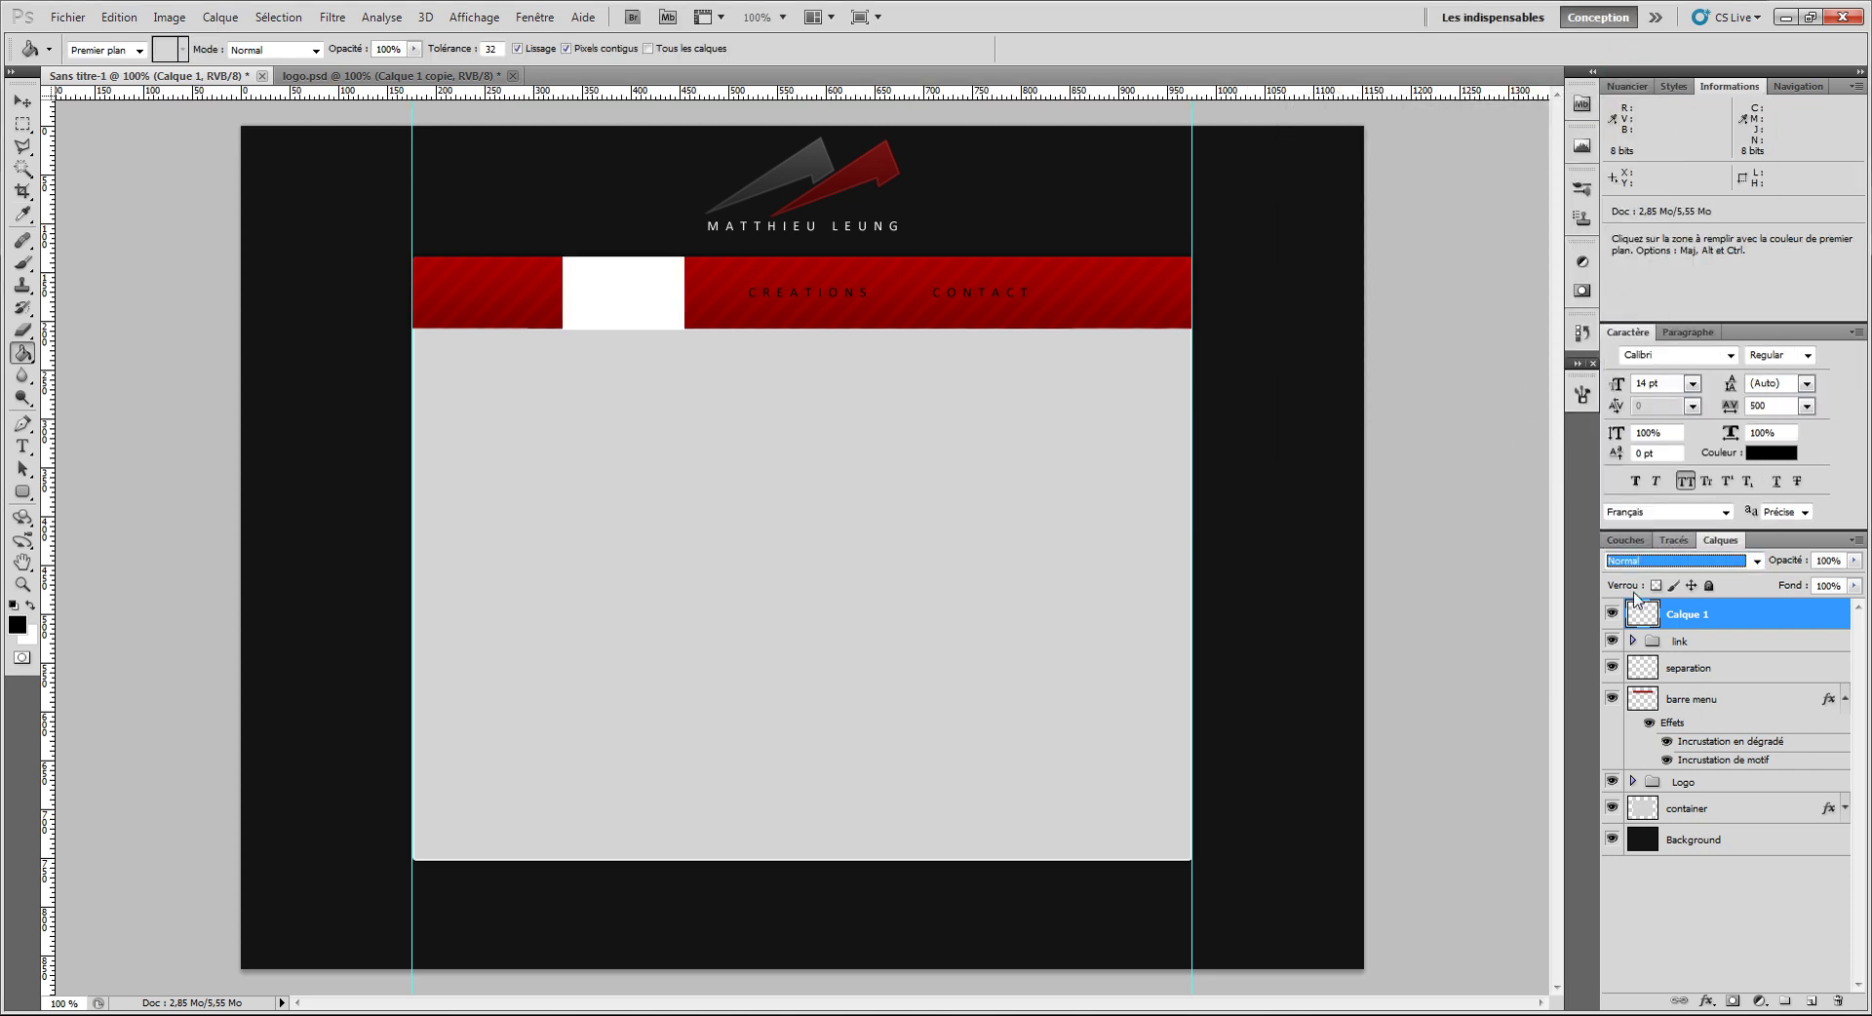
Step: Colorize the box green with saturation 100 and hue 110
key(ctrl+u)
drag(1448, 349, 1397, 349)
drag(1449, 237, 1400, 237)
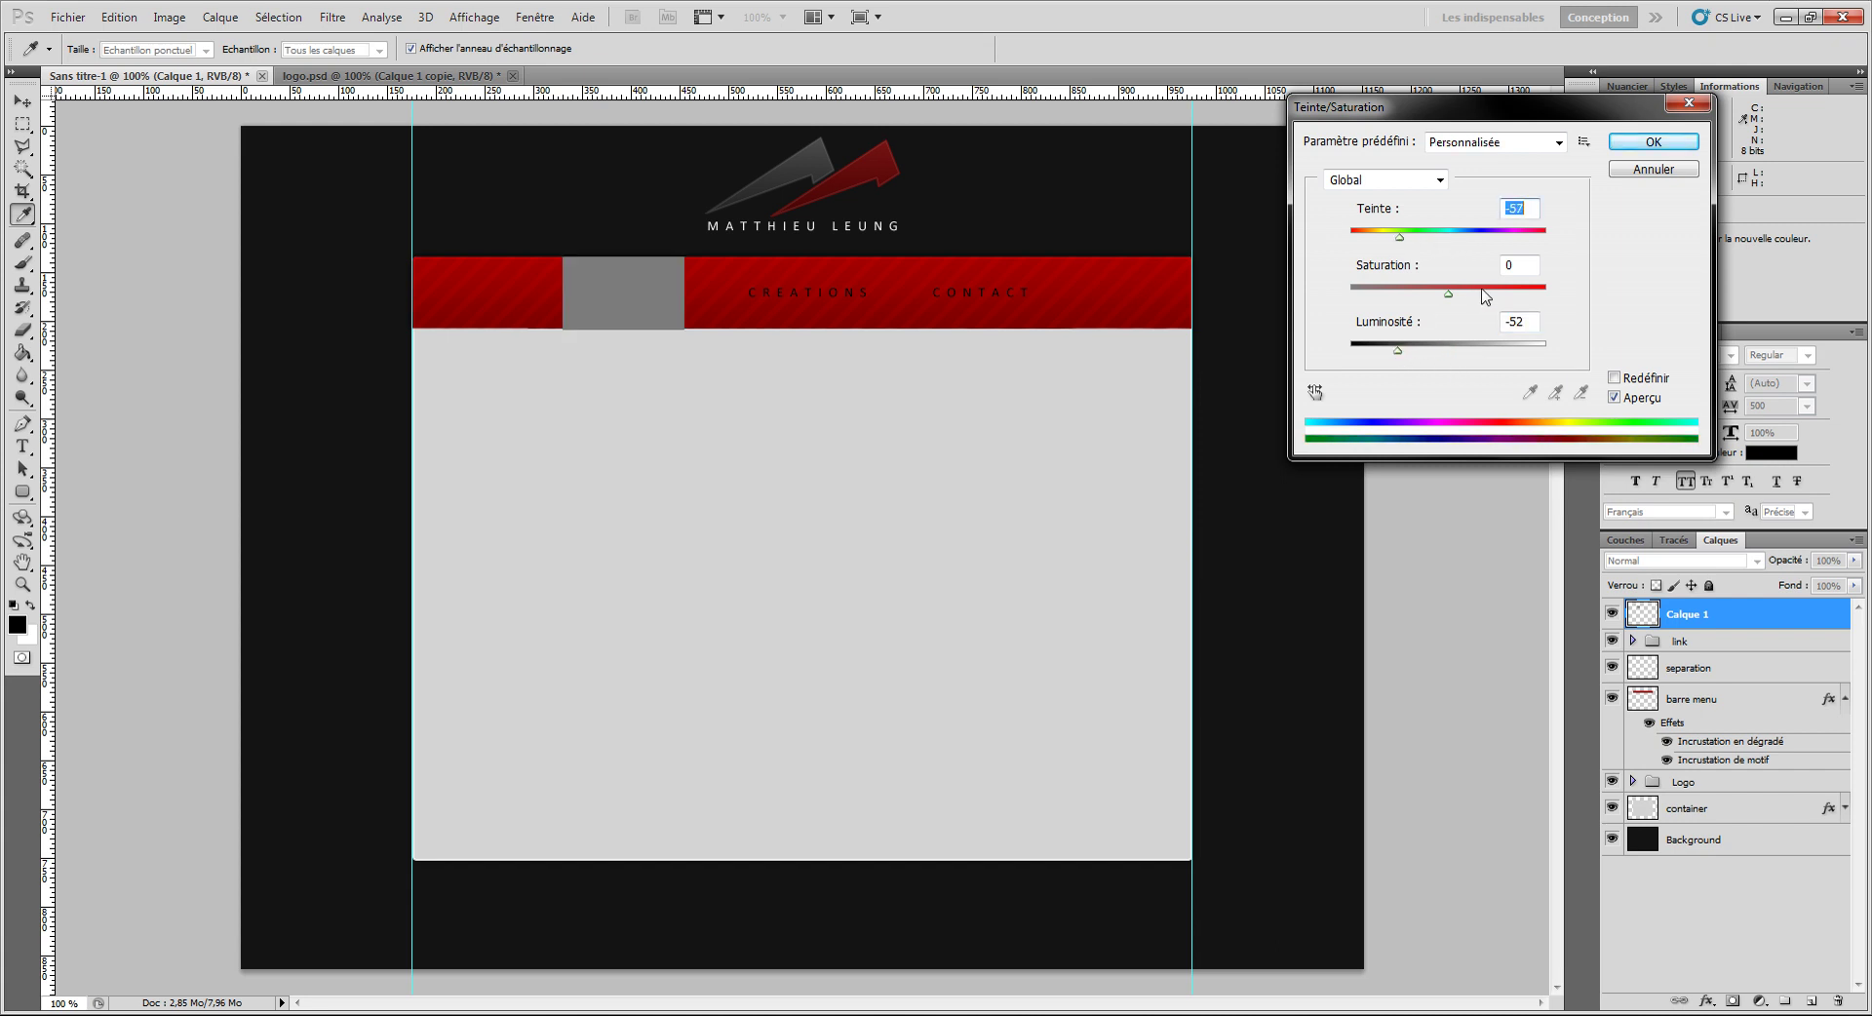
click(1613, 378)
click(1420, 349)
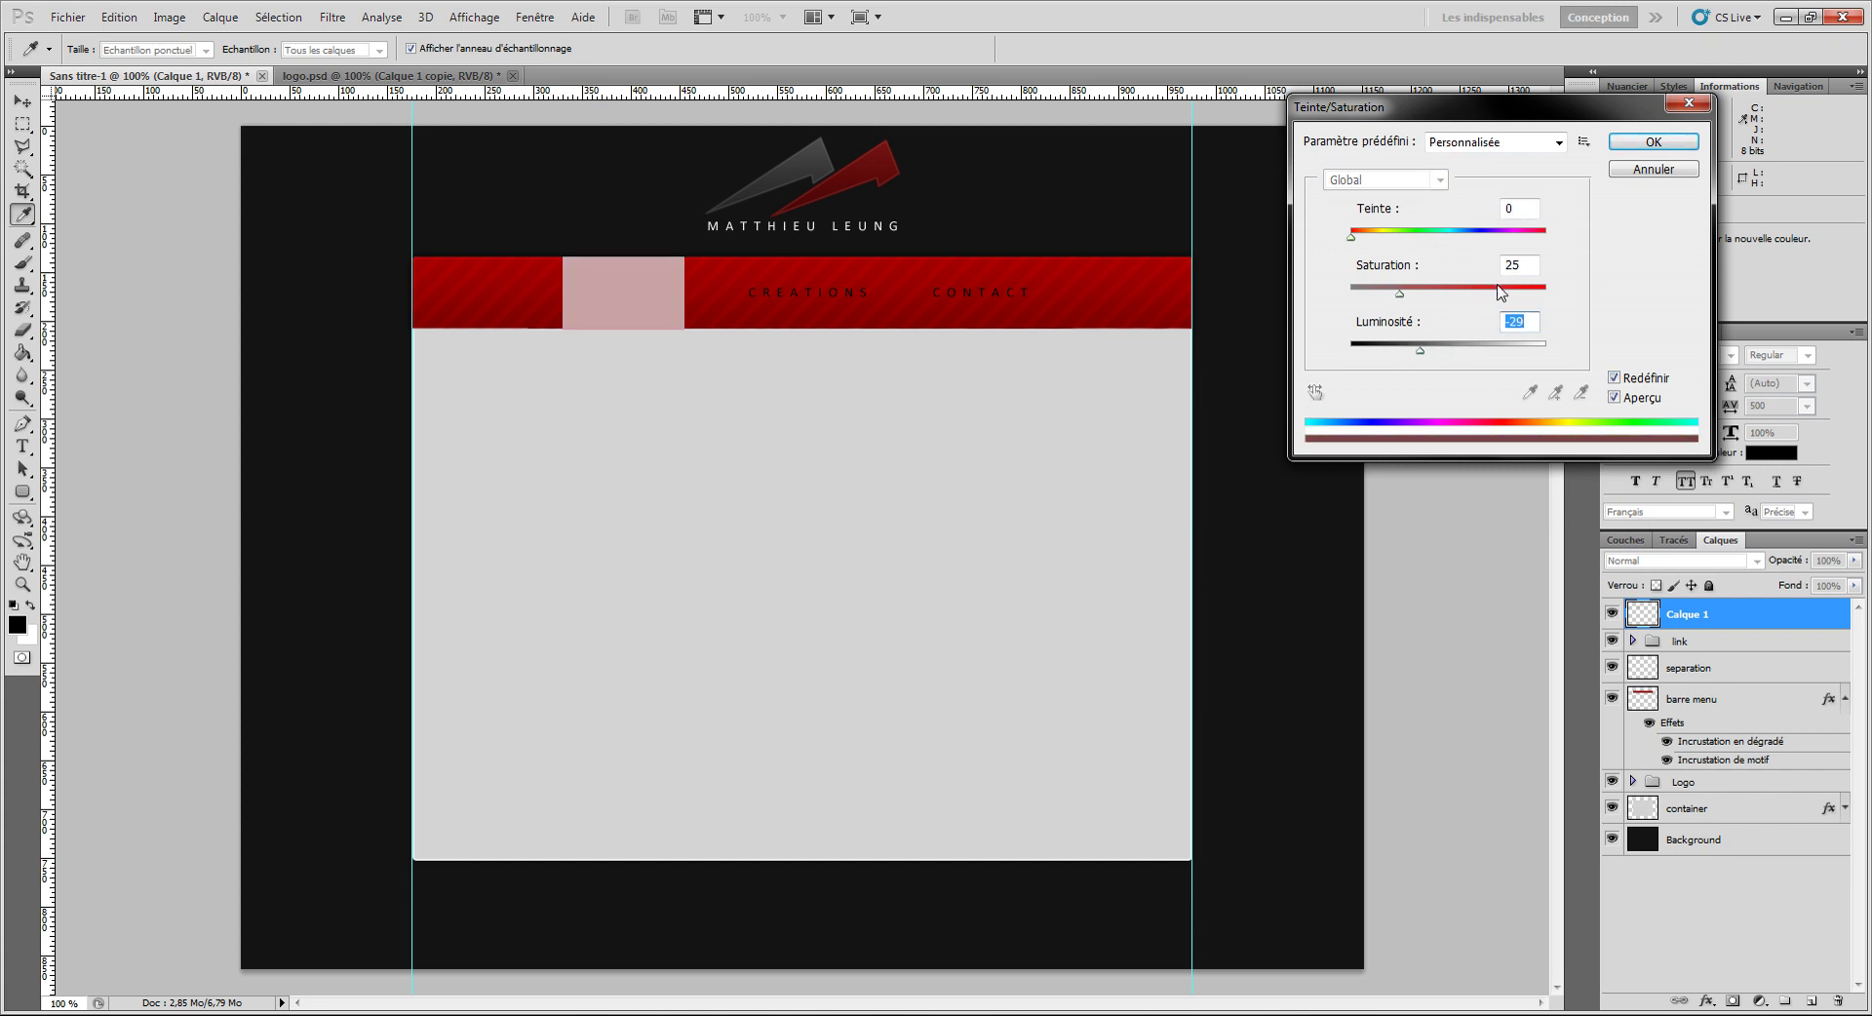
drag(1526, 292, 1549, 293)
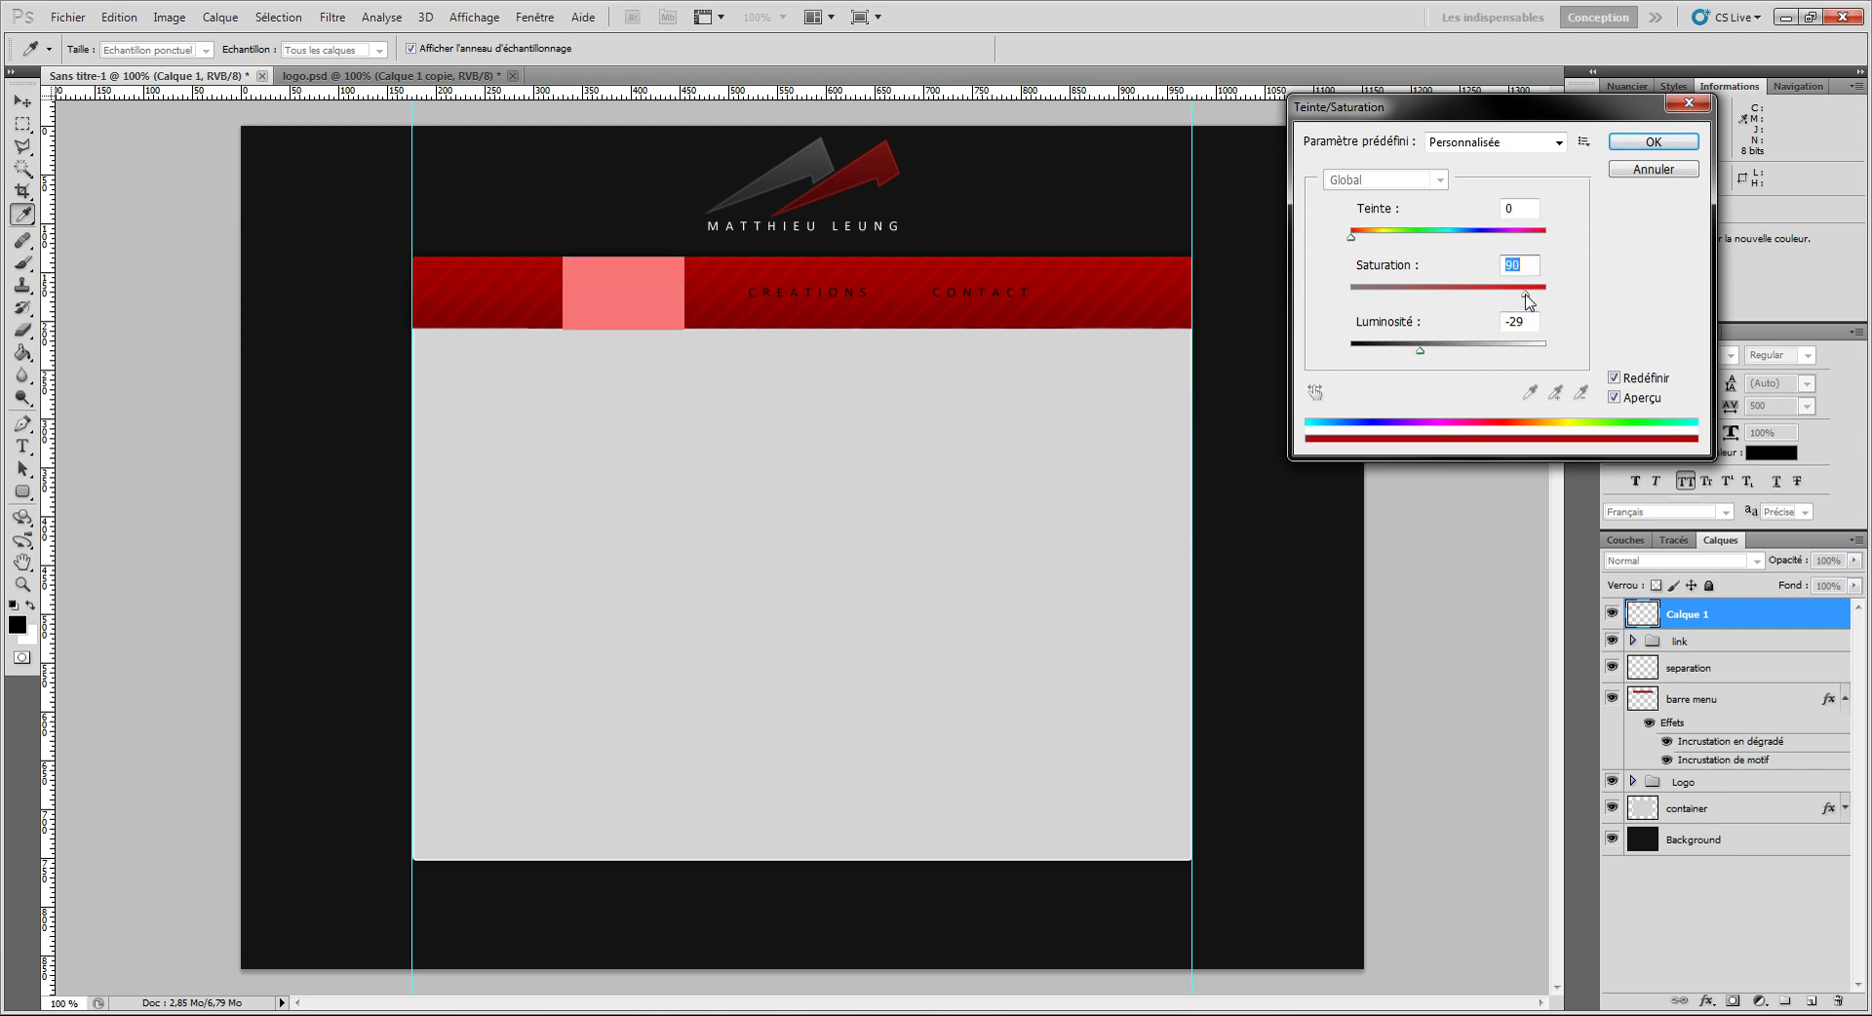
drag(1399, 354, 1385, 350)
click(1410, 237)
click(1638, 144)
key(g)
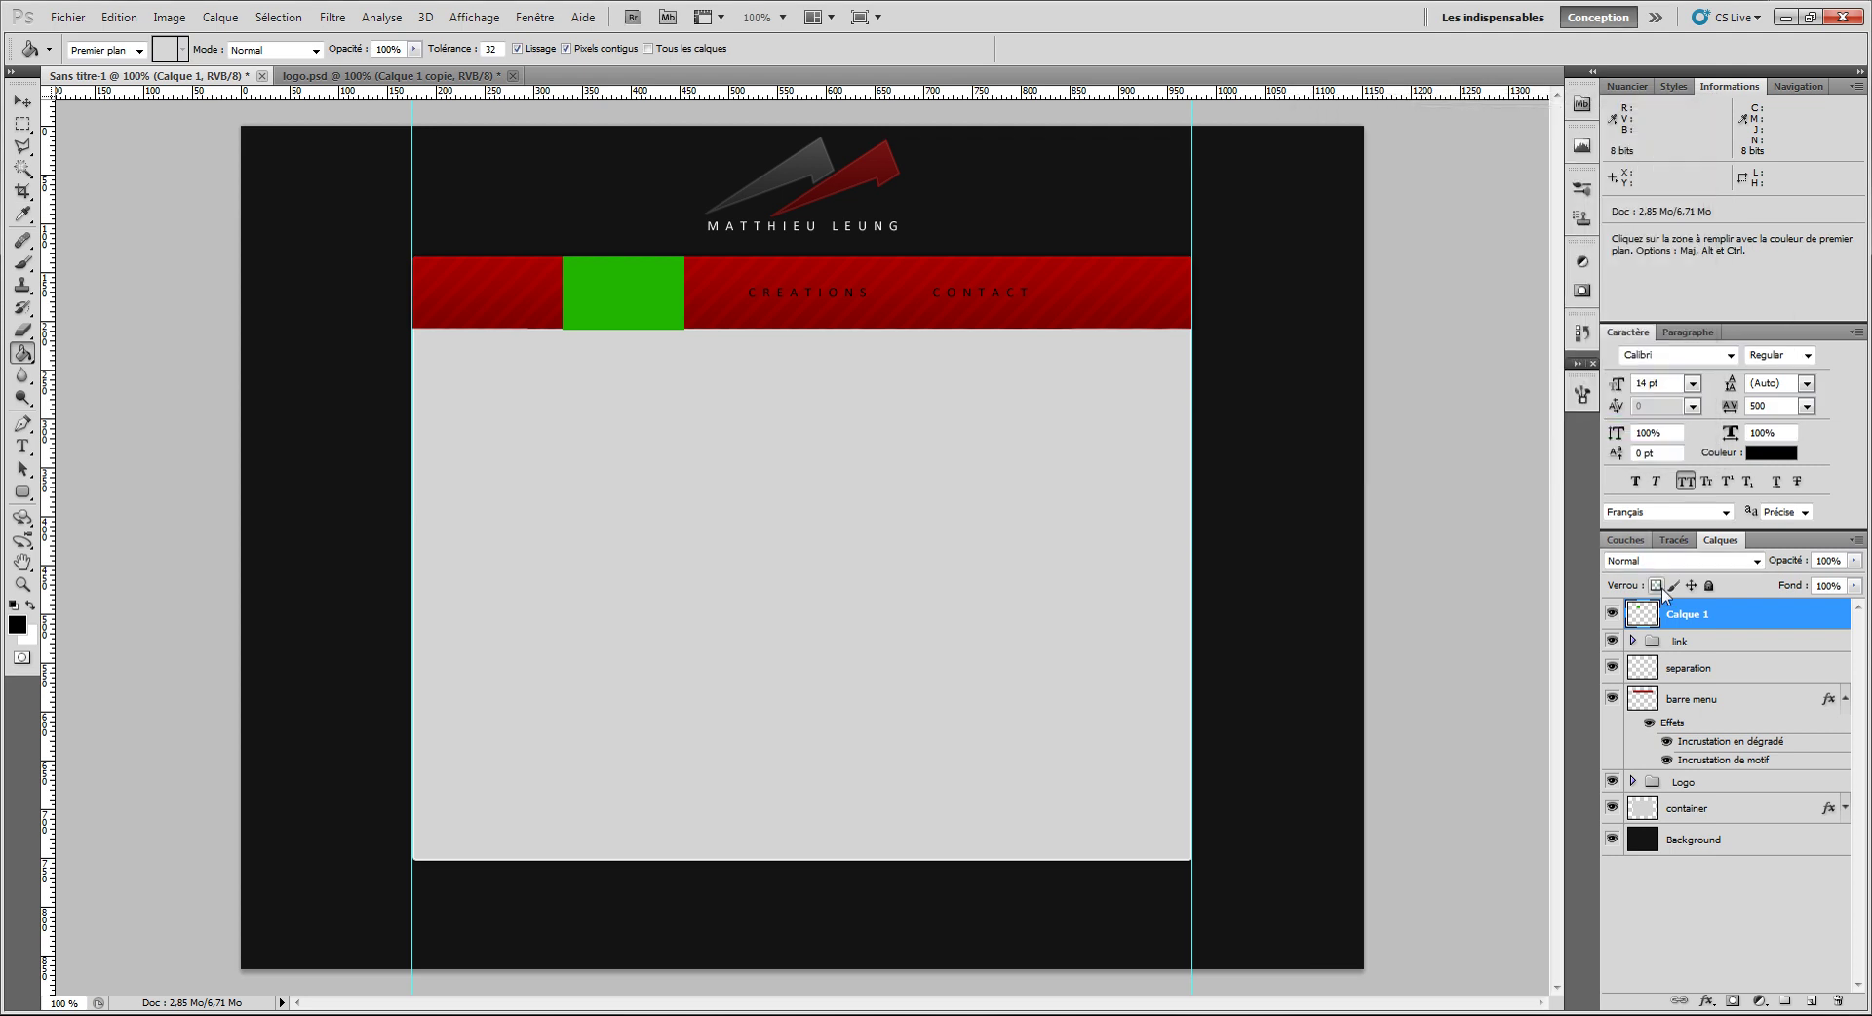
Step: Set the Calque 1 blend mode to Superposition
click(1692, 562)
click(1692, 563)
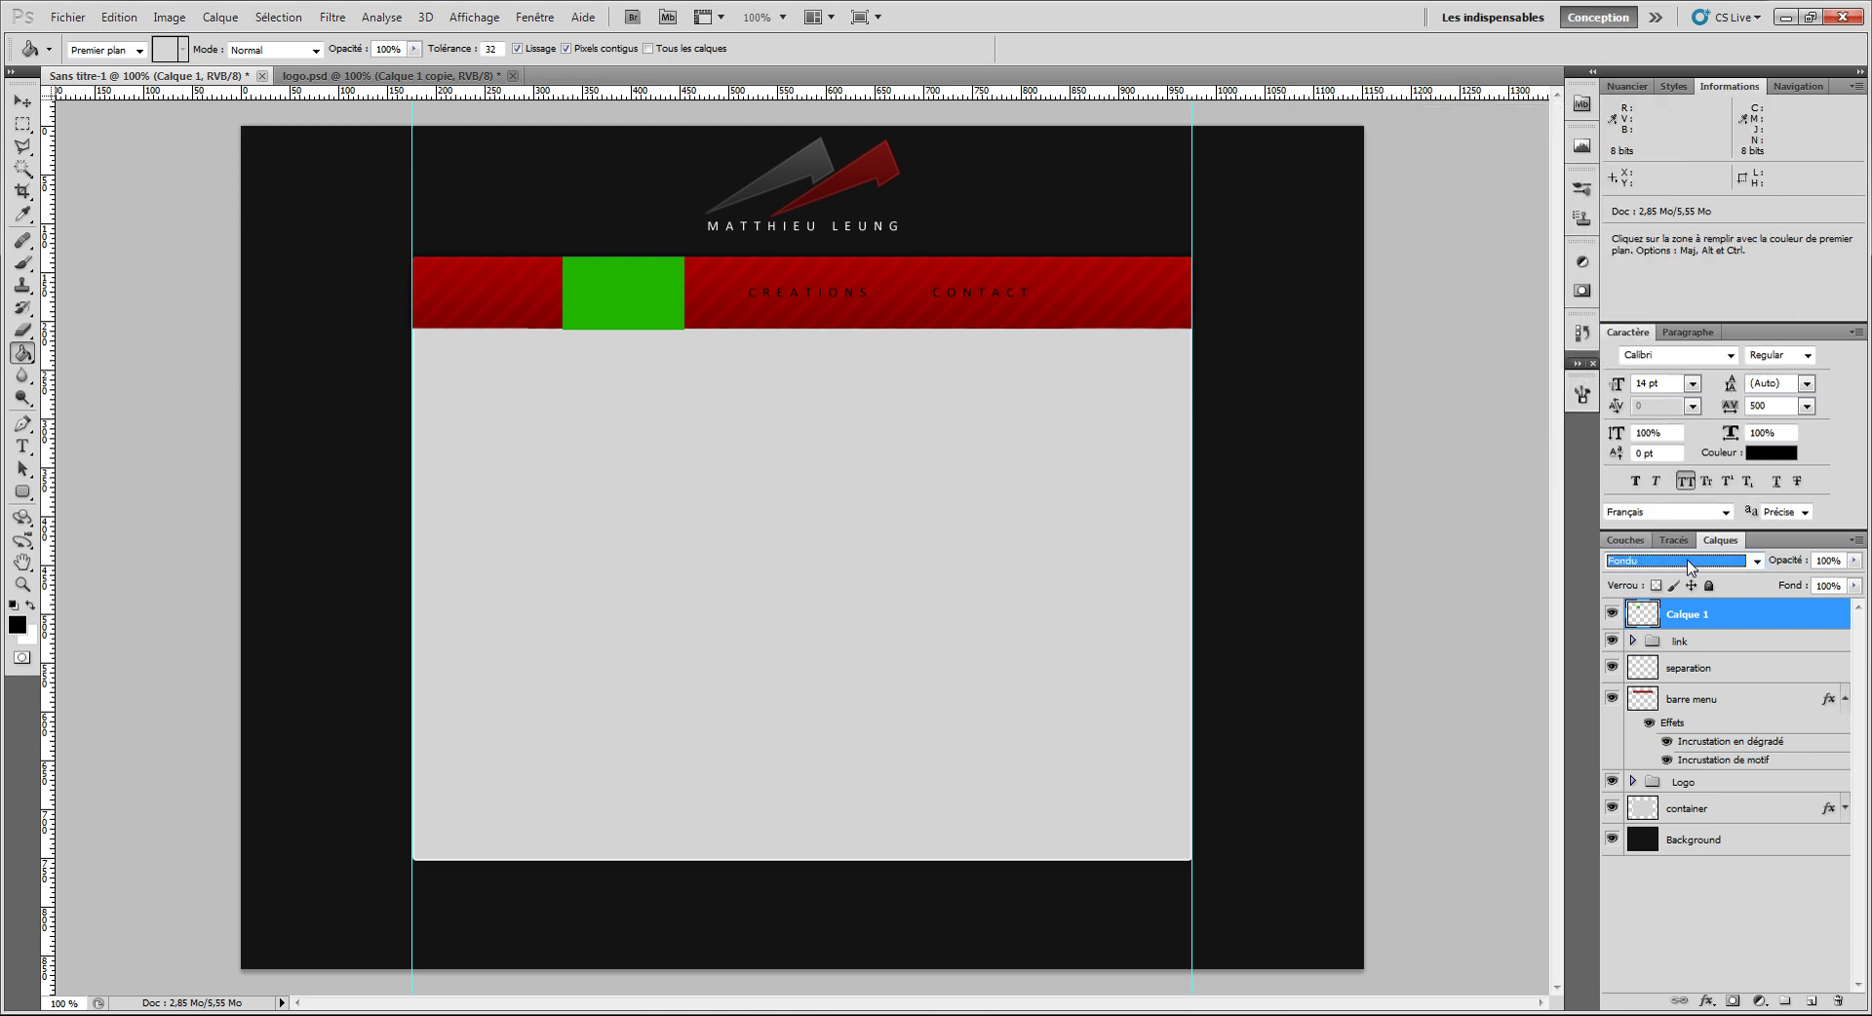
key(Down)
key(Down)
key(Down)
key(Down)
key(Down)
key(Down)
key(Down)
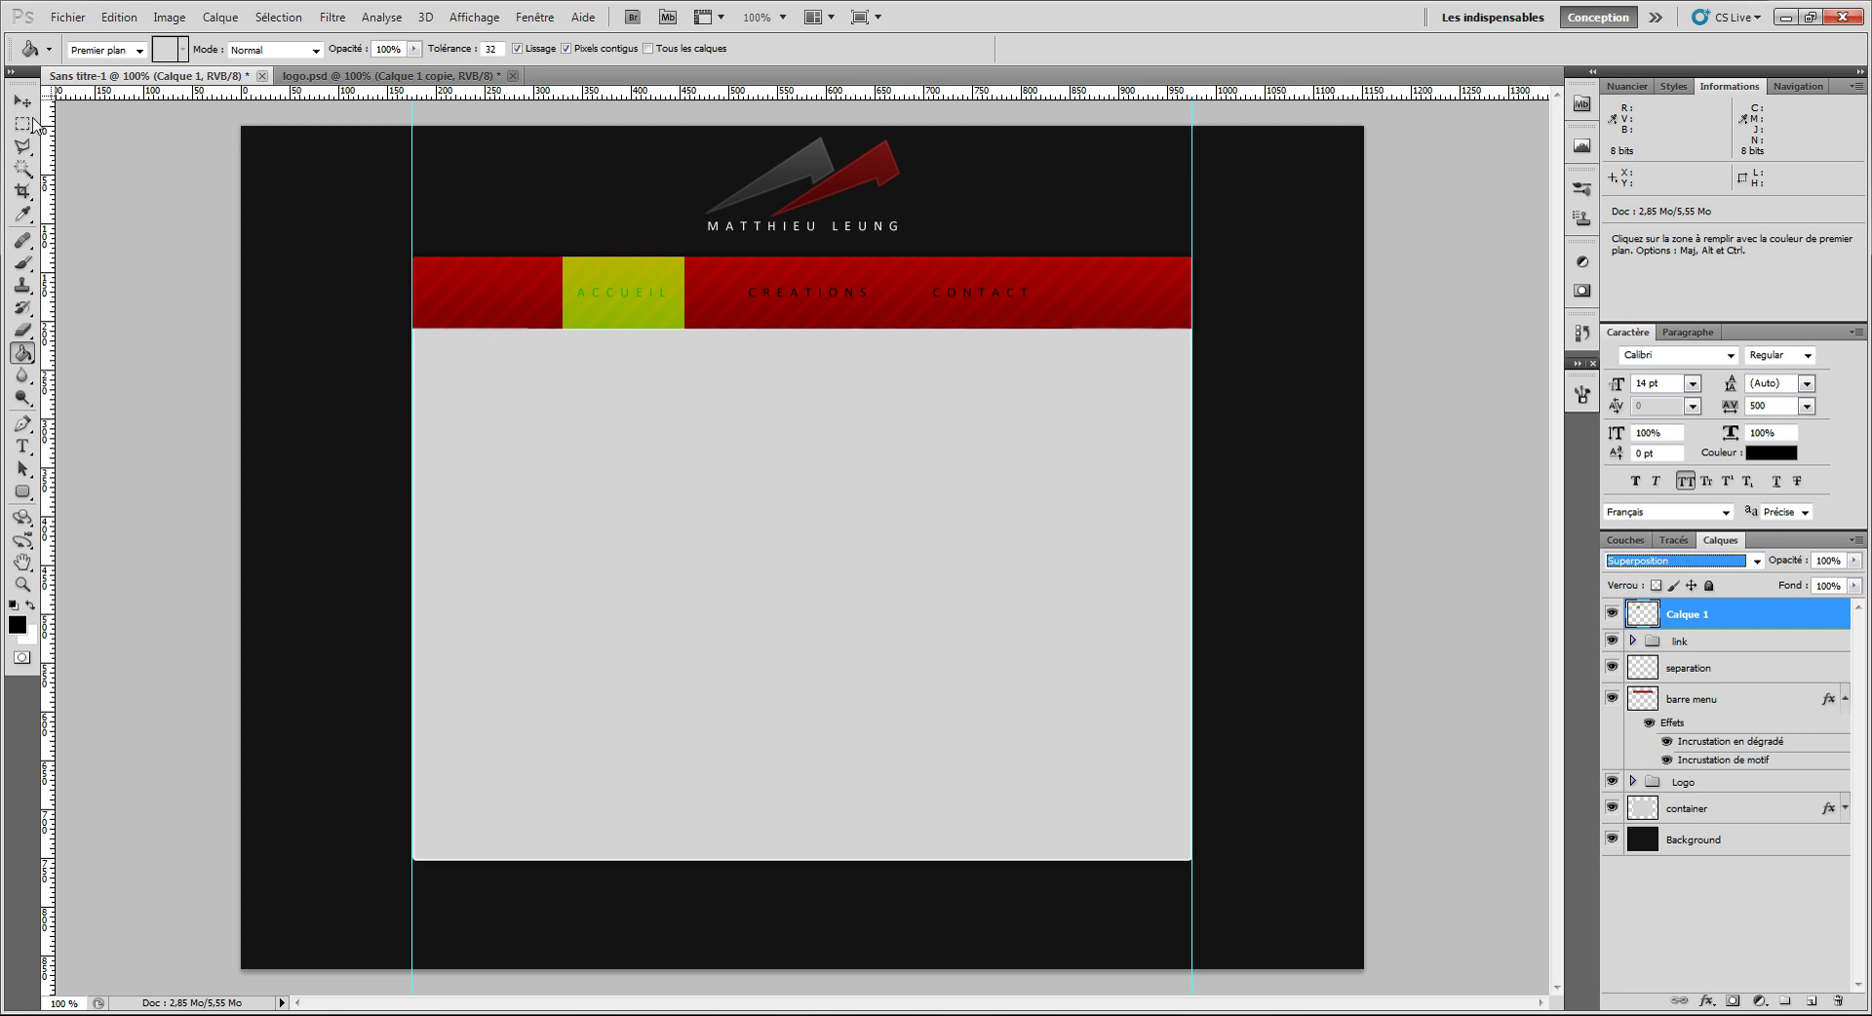
key(v)
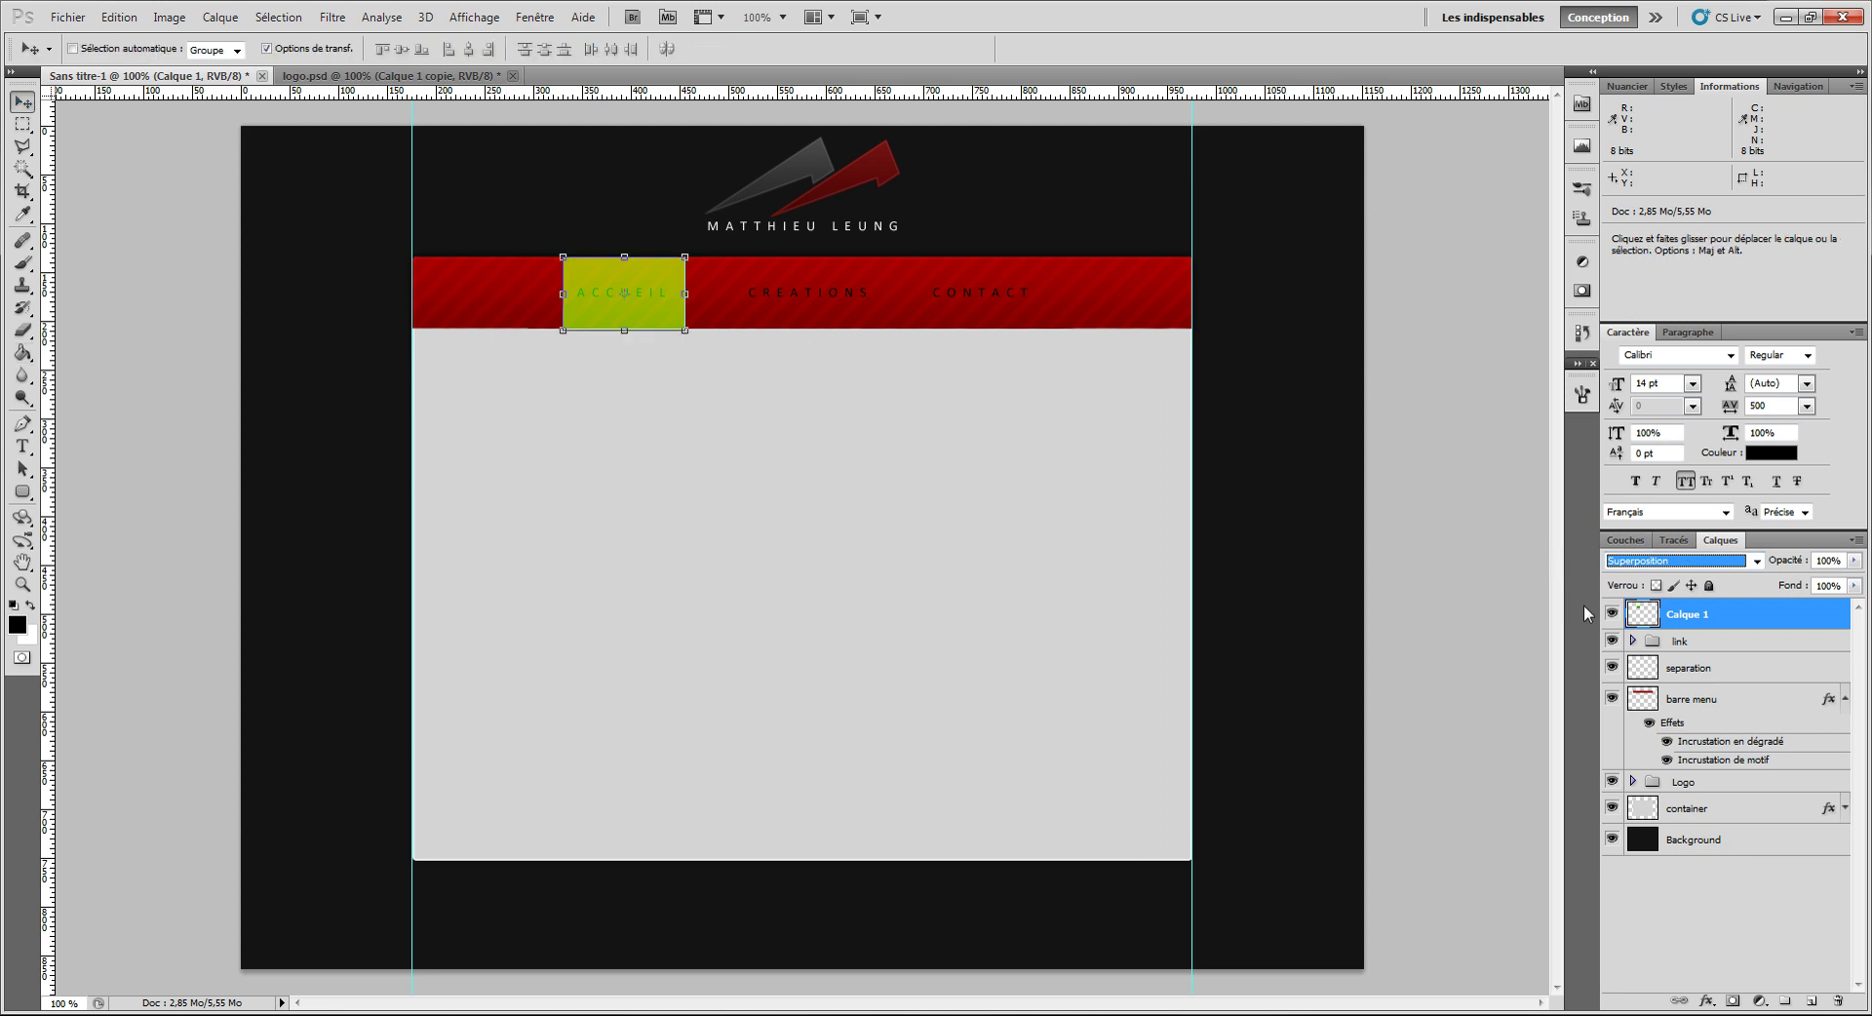
Step: Nudge the green box into place on the red bar and zoom in
click(738, 262)
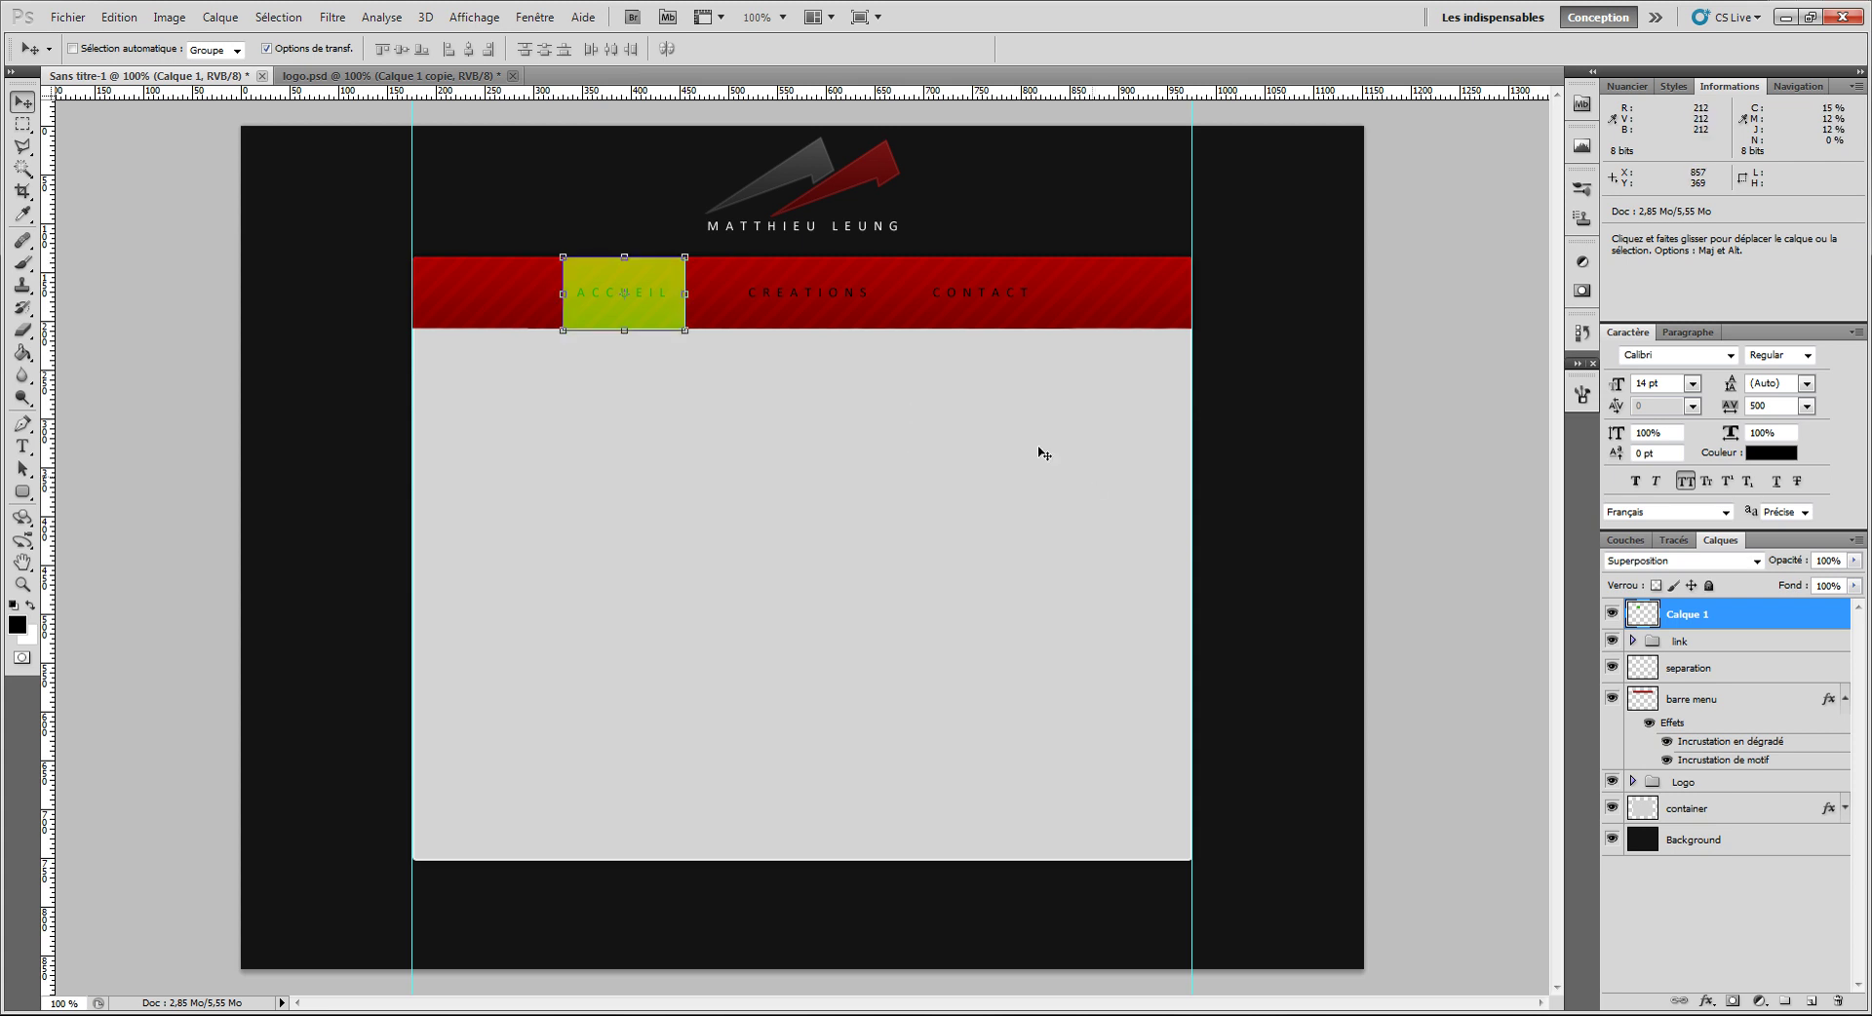
mouse_move(660, 314)
mouse_down()
mouse_move(656, 499)
mouse_move(659, 291)
mouse_up()
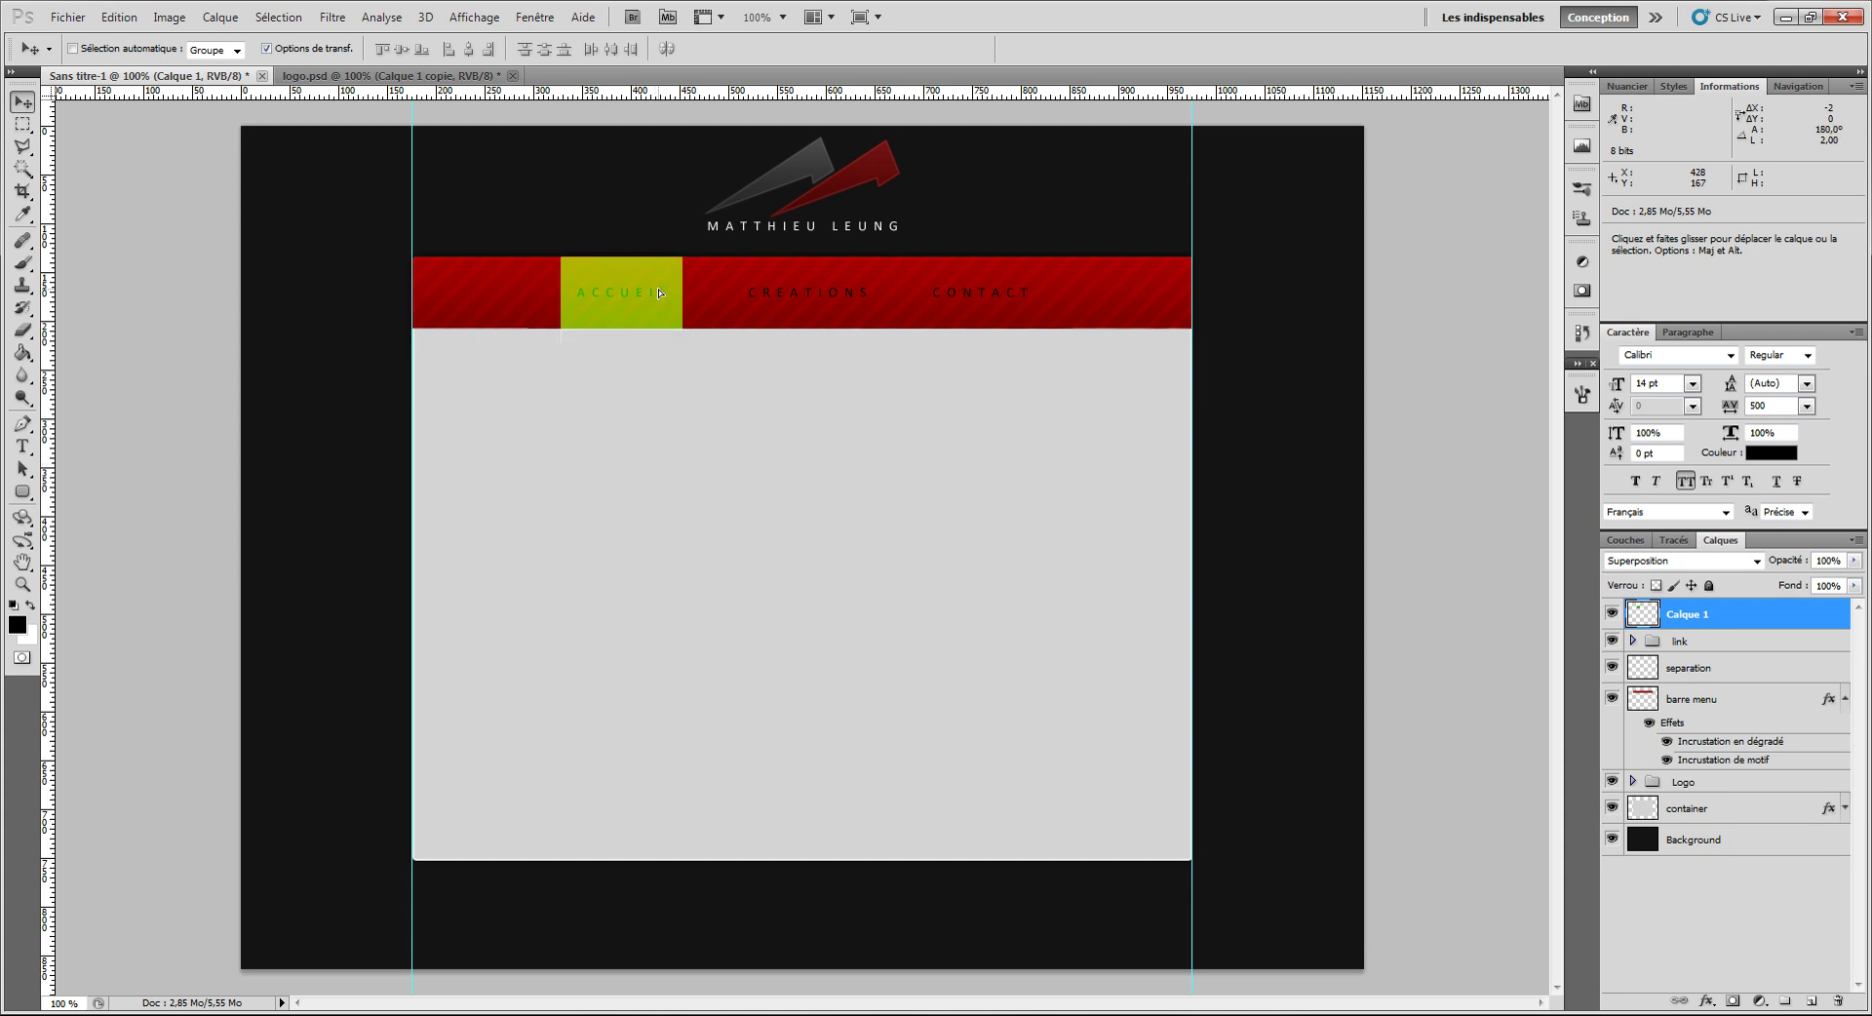
scroll(626, 332, up, 5)
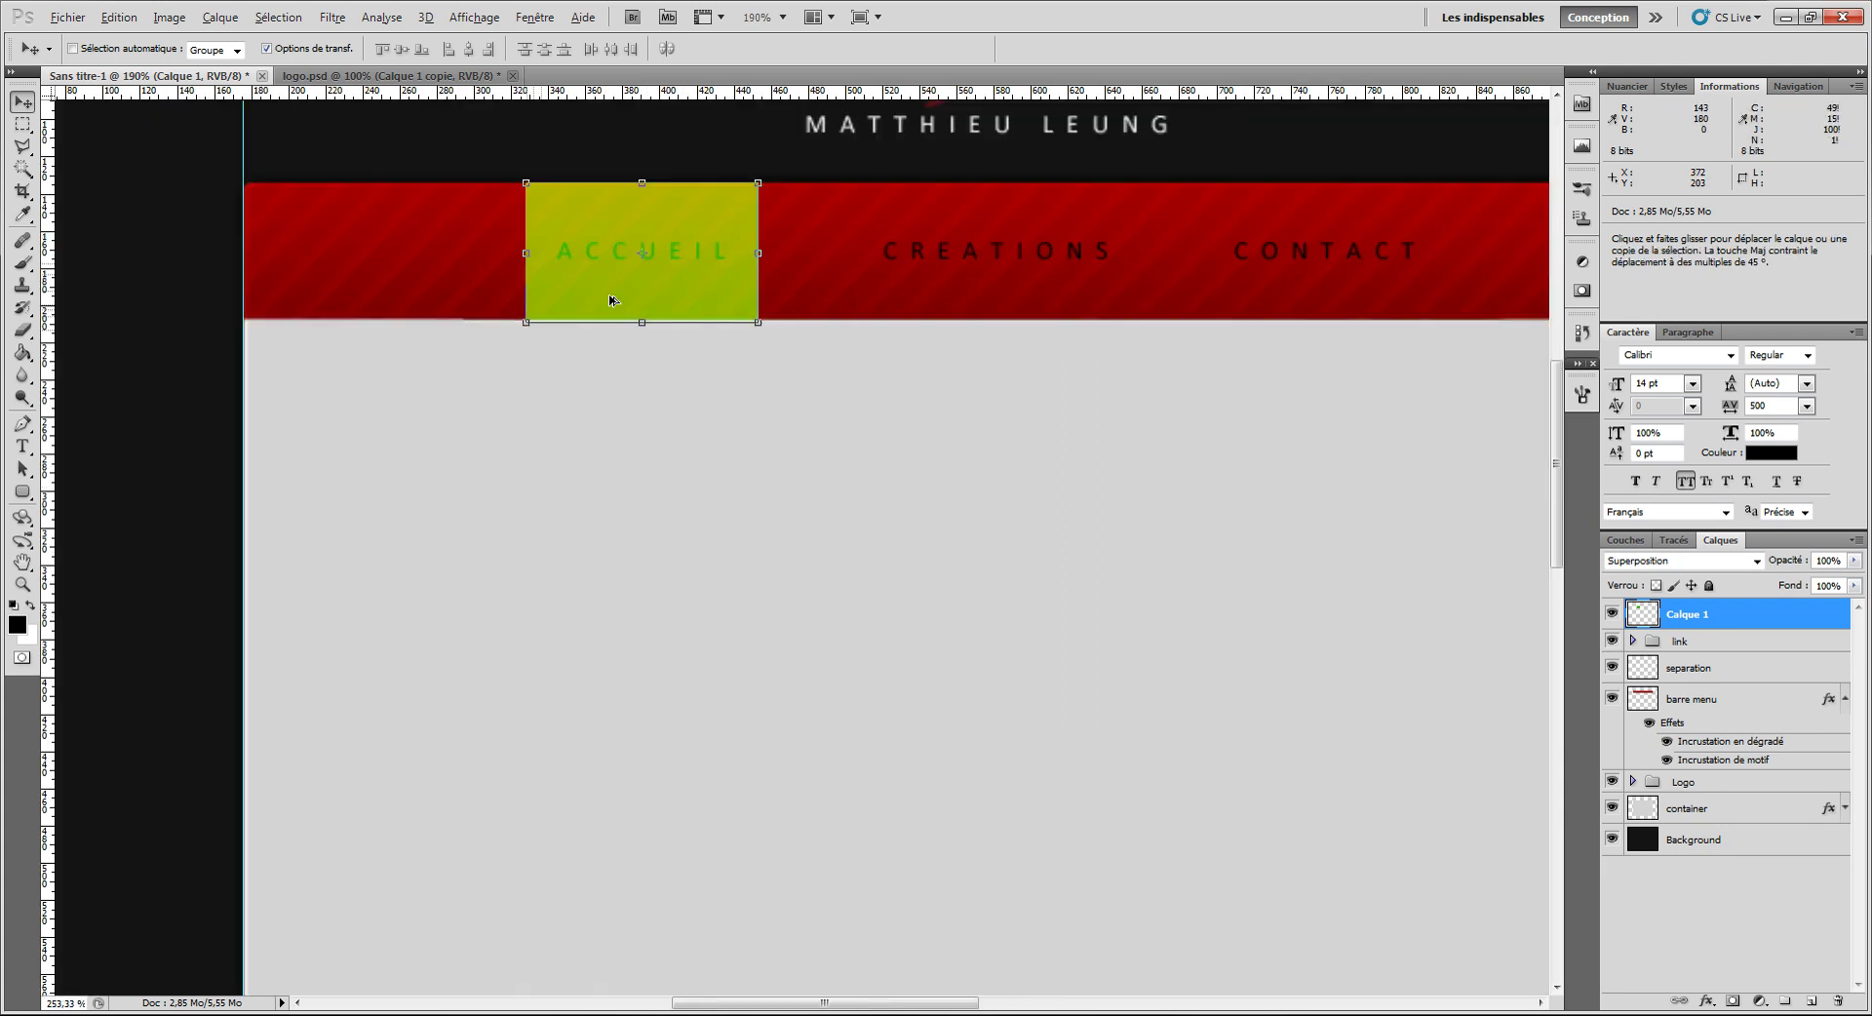
scroll(695, 337, up, 3)
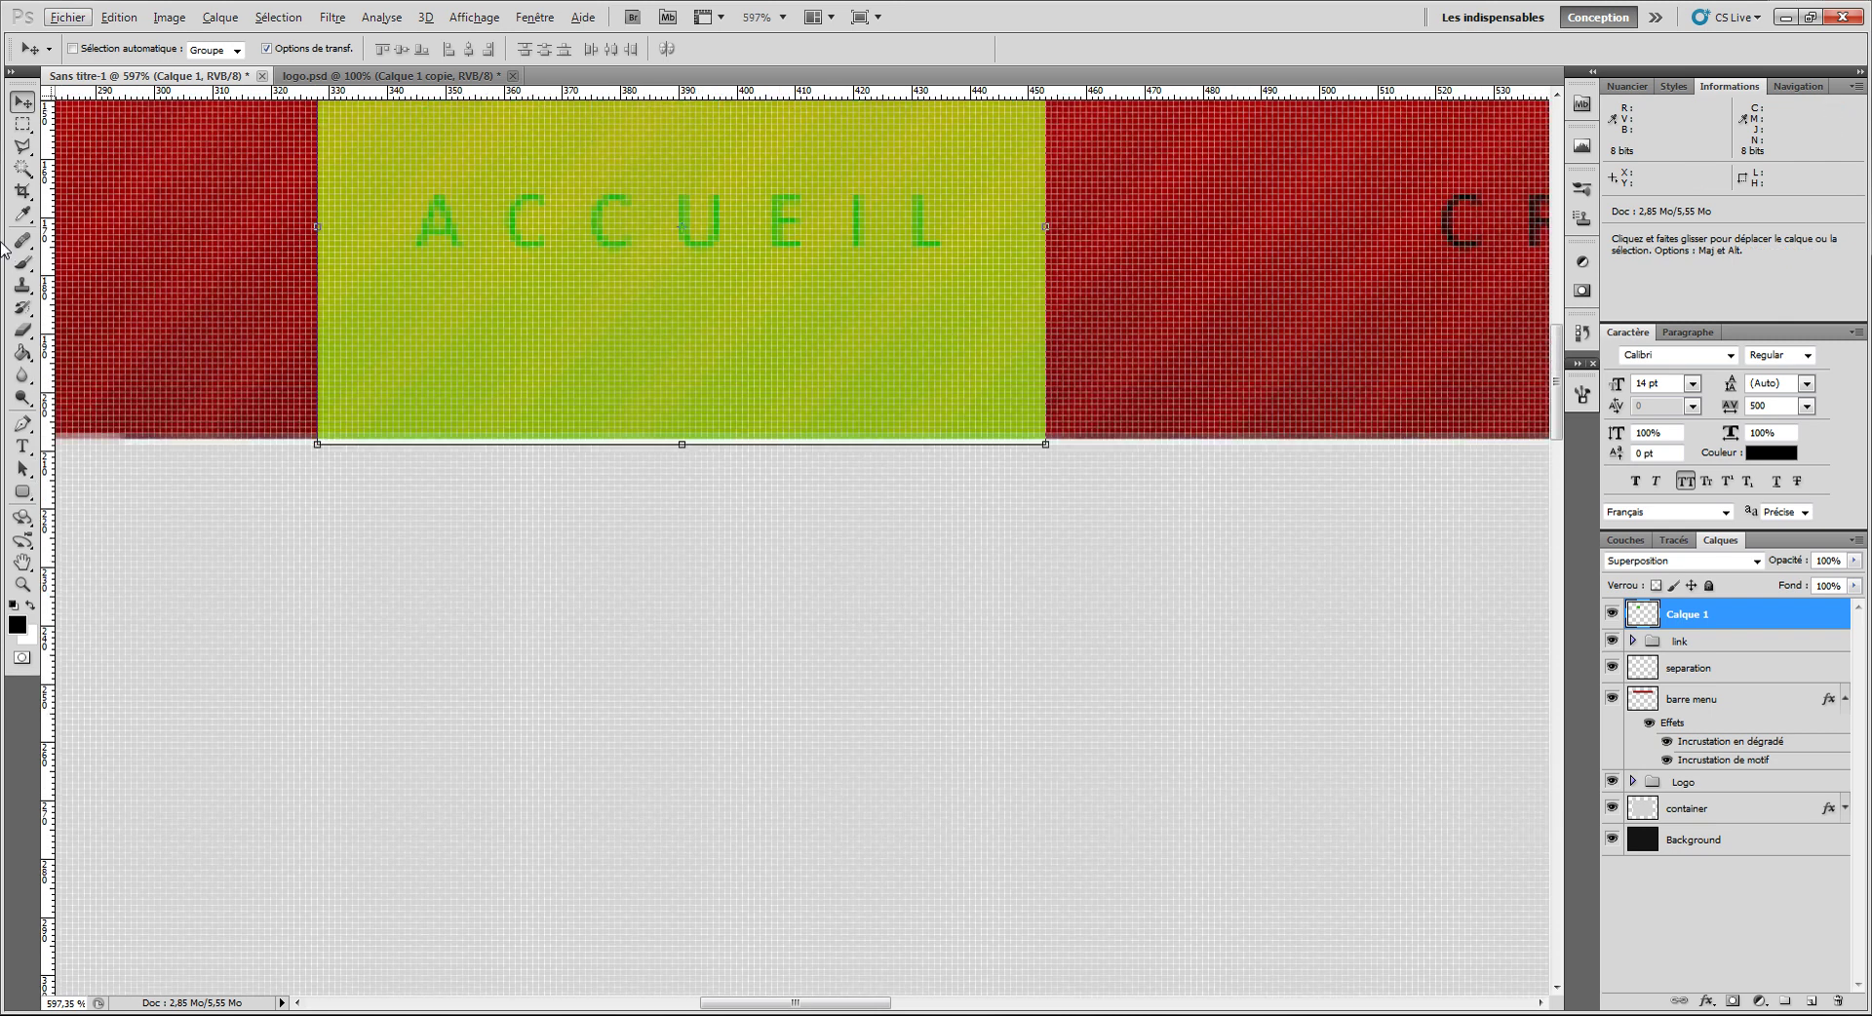
Step: Erase the box's bottom edge straight with a 1 px eraser, then return to 100% zoom
click(22, 329)
drag(456, 478, 97, 465)
drag(725, 474, 165, 495)
key(shift)
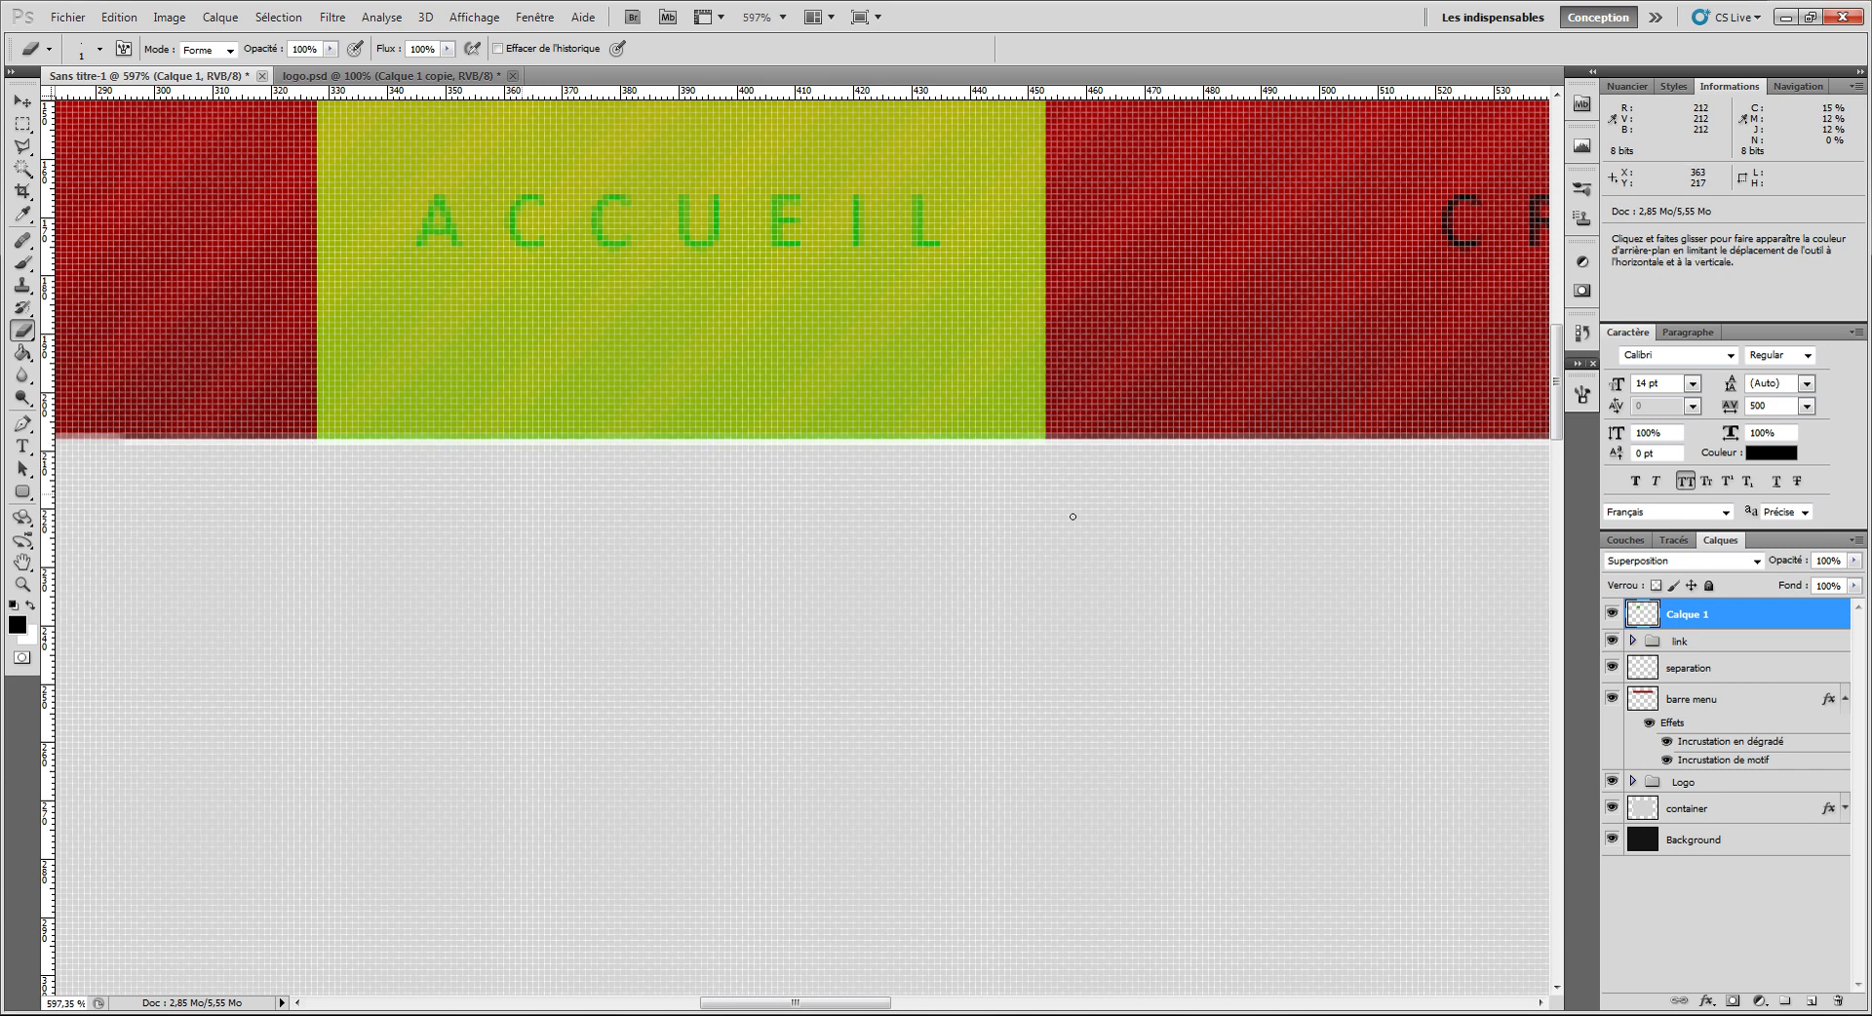
click(783, 16)
click(782, 86)
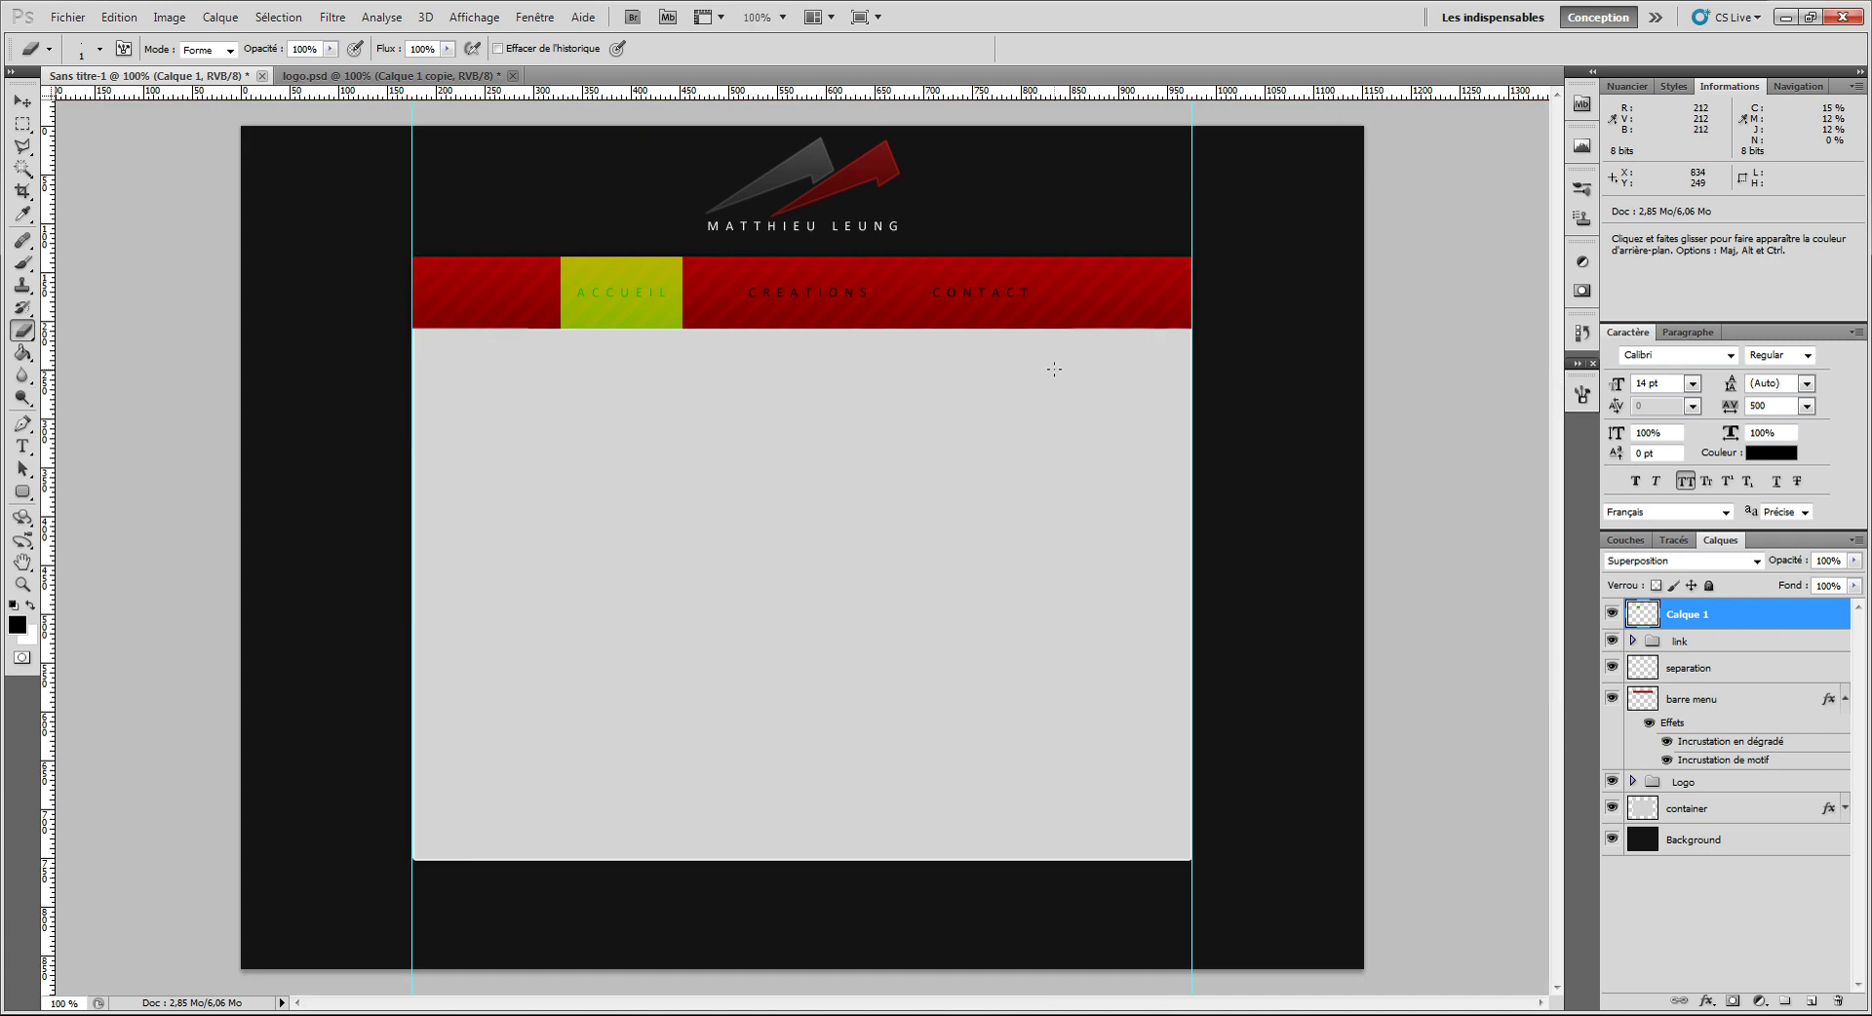
Step: Colorize the ACCUEIL block with trial hue and lightness values, ending on an orange hue of 50
key(ctrl+u)
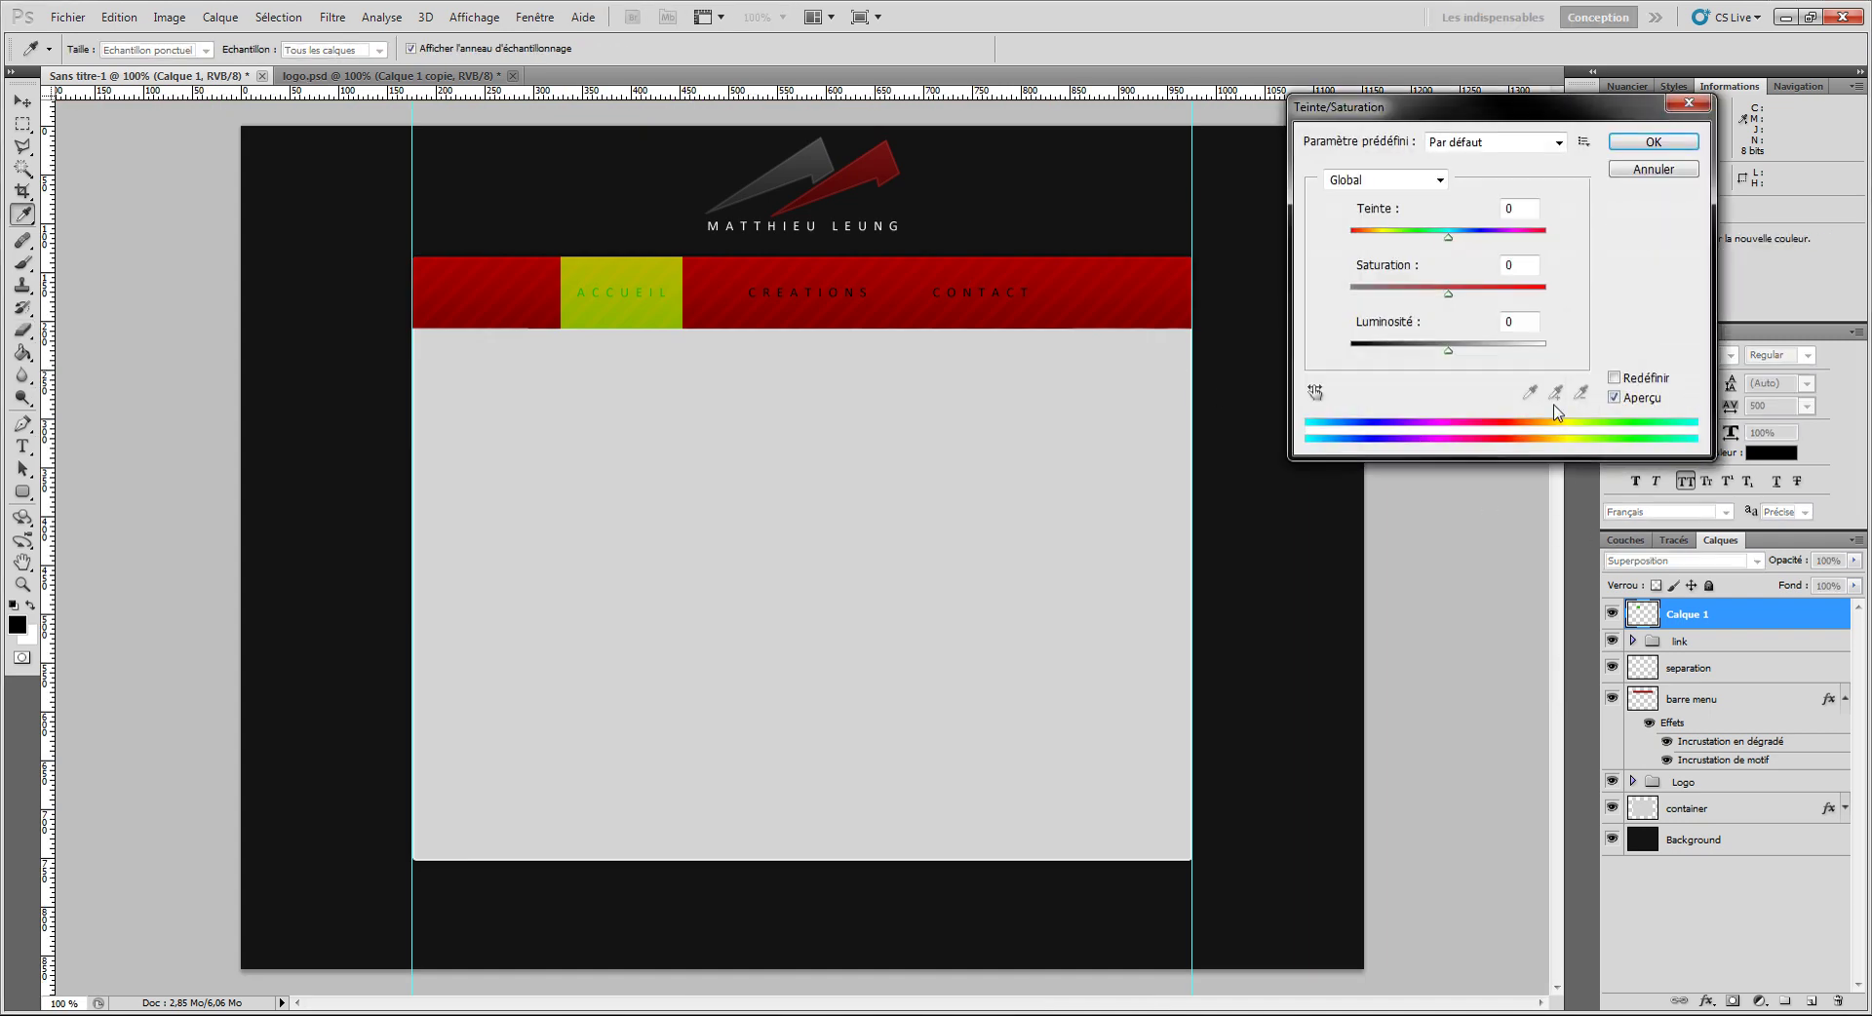
click(1611, 377)
drag(1399, 292, 1242, 293)
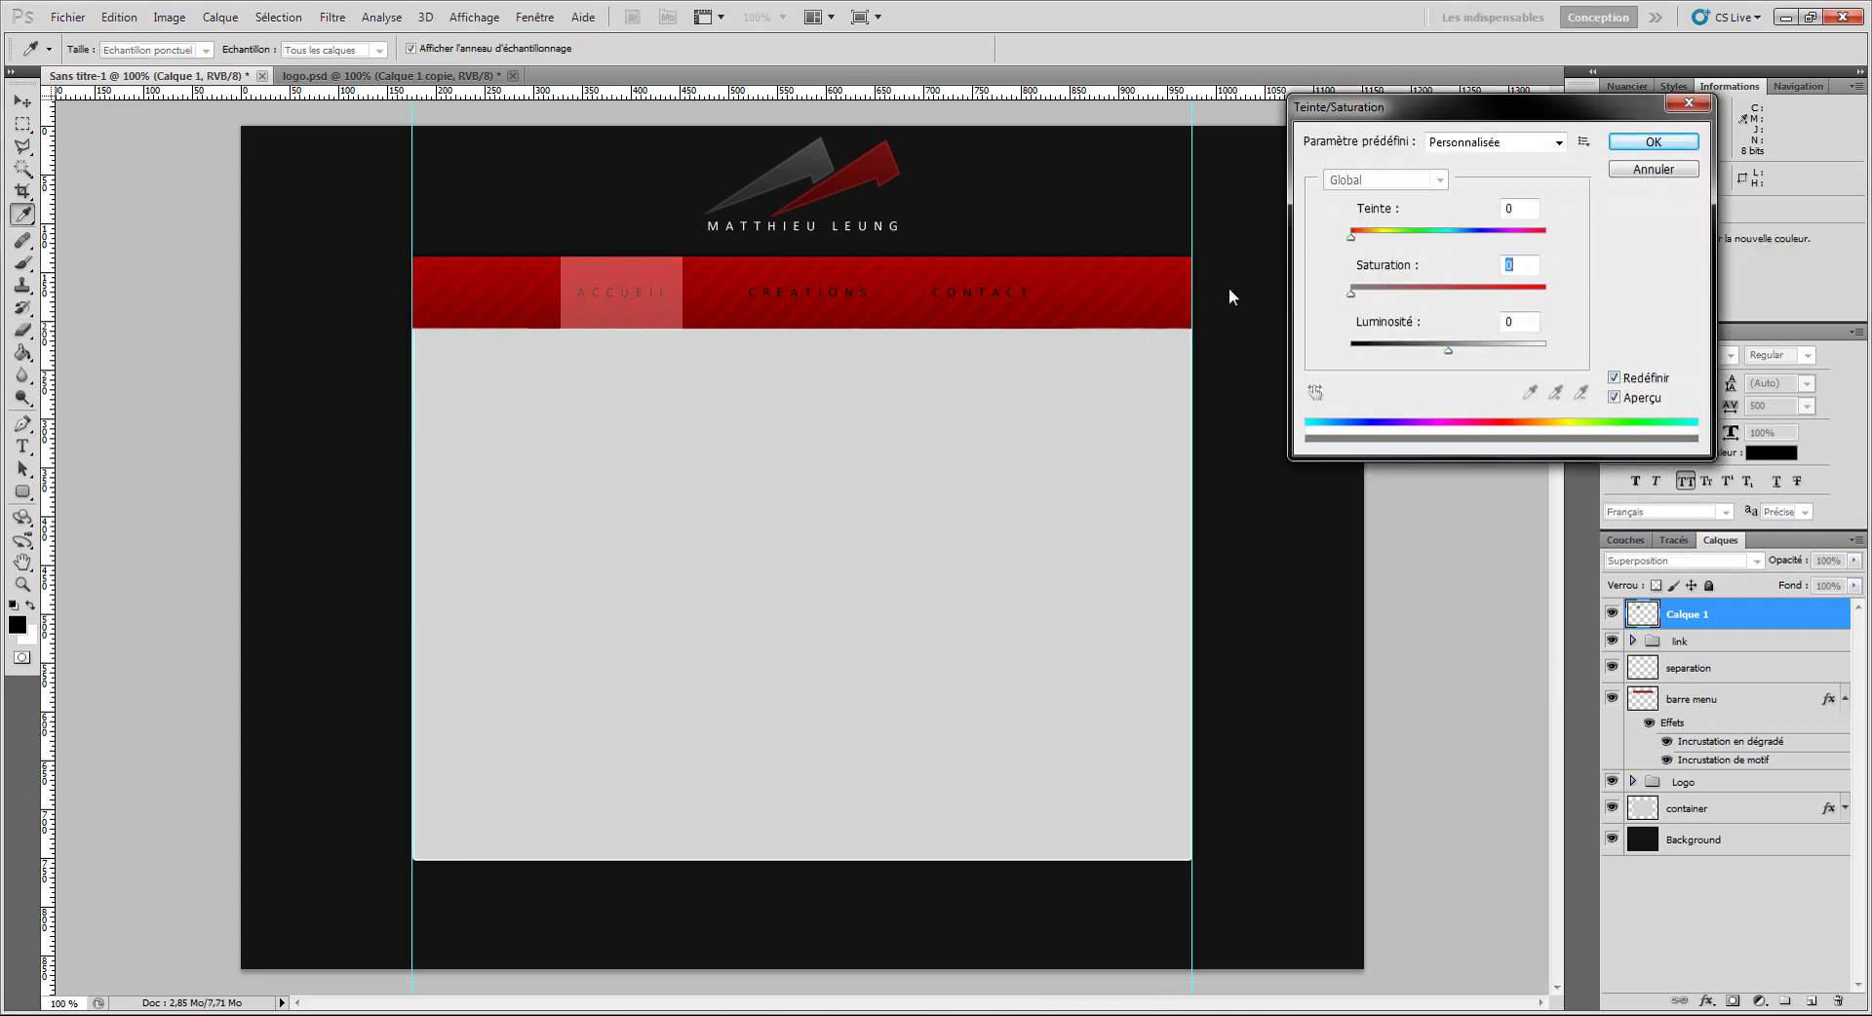
mouse_move(1449, 349)
mouse_down()
mouse_move(1399, 351)
mouse_move(1417, 352)
mouse_up()
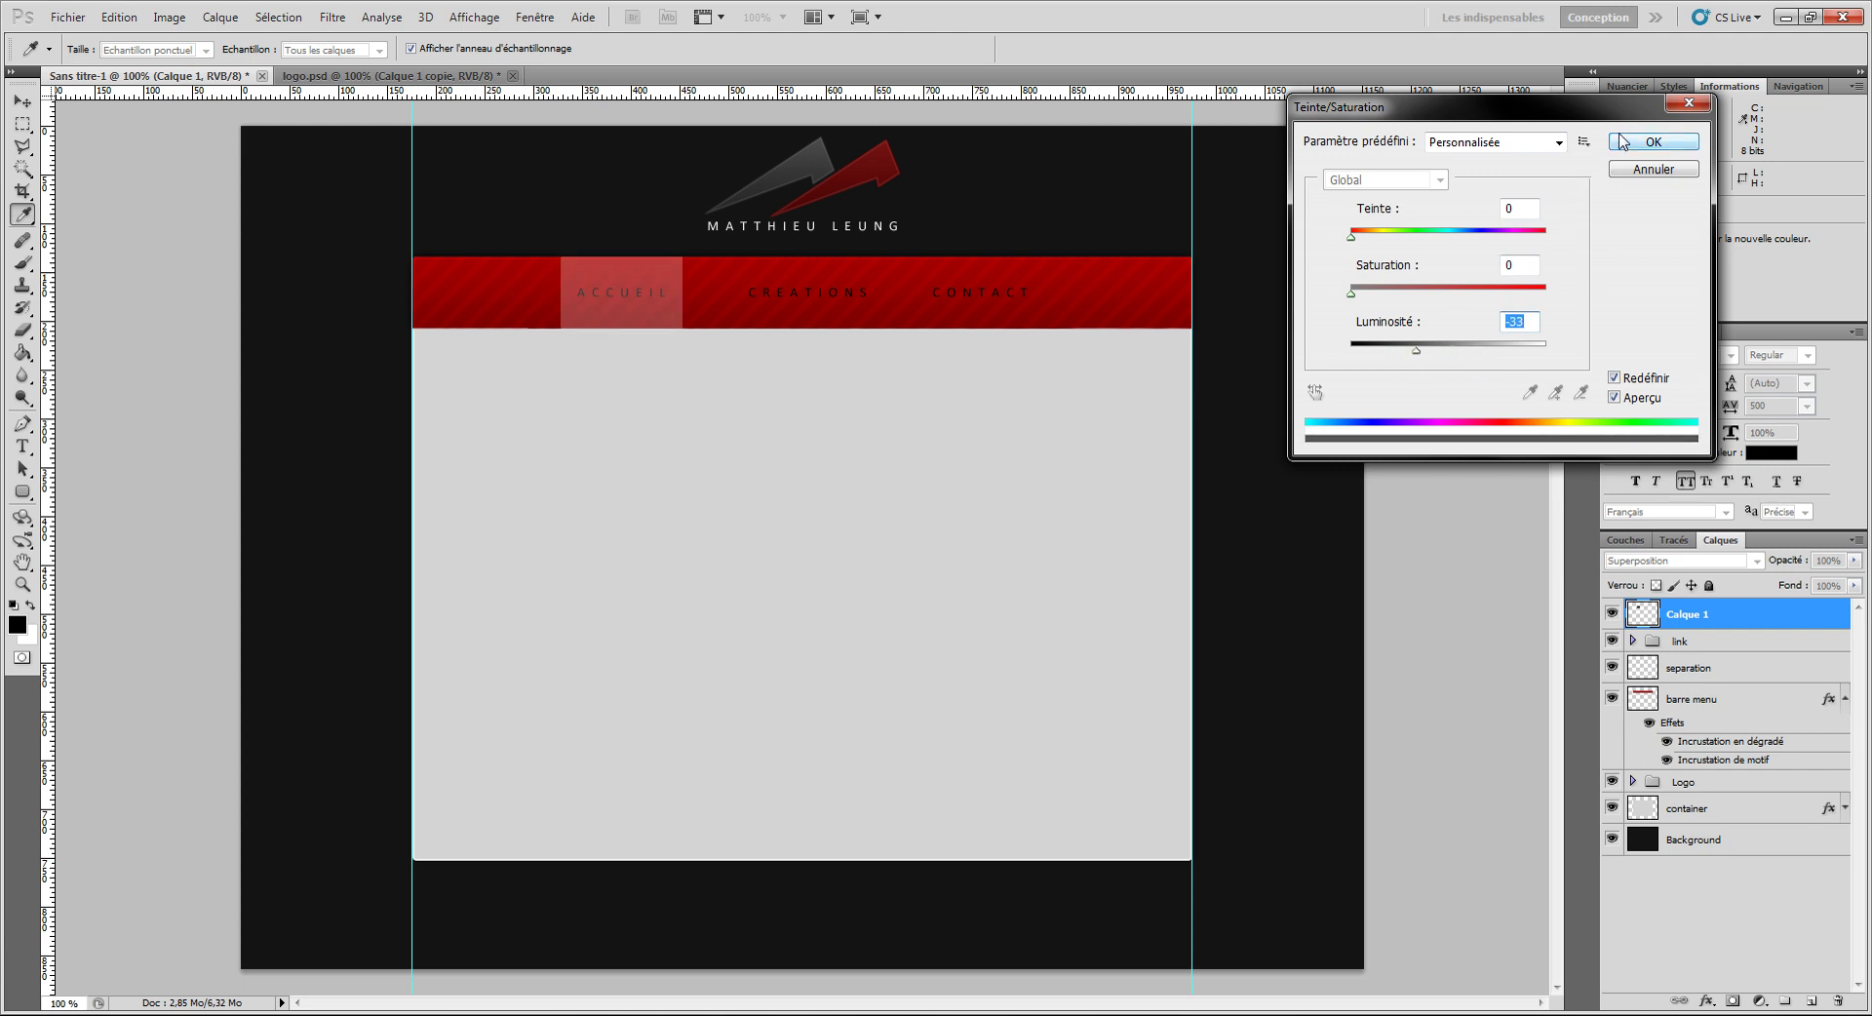
drag(1398, 237, 1597, 291)
drag(1456, 237, 1363, 259)
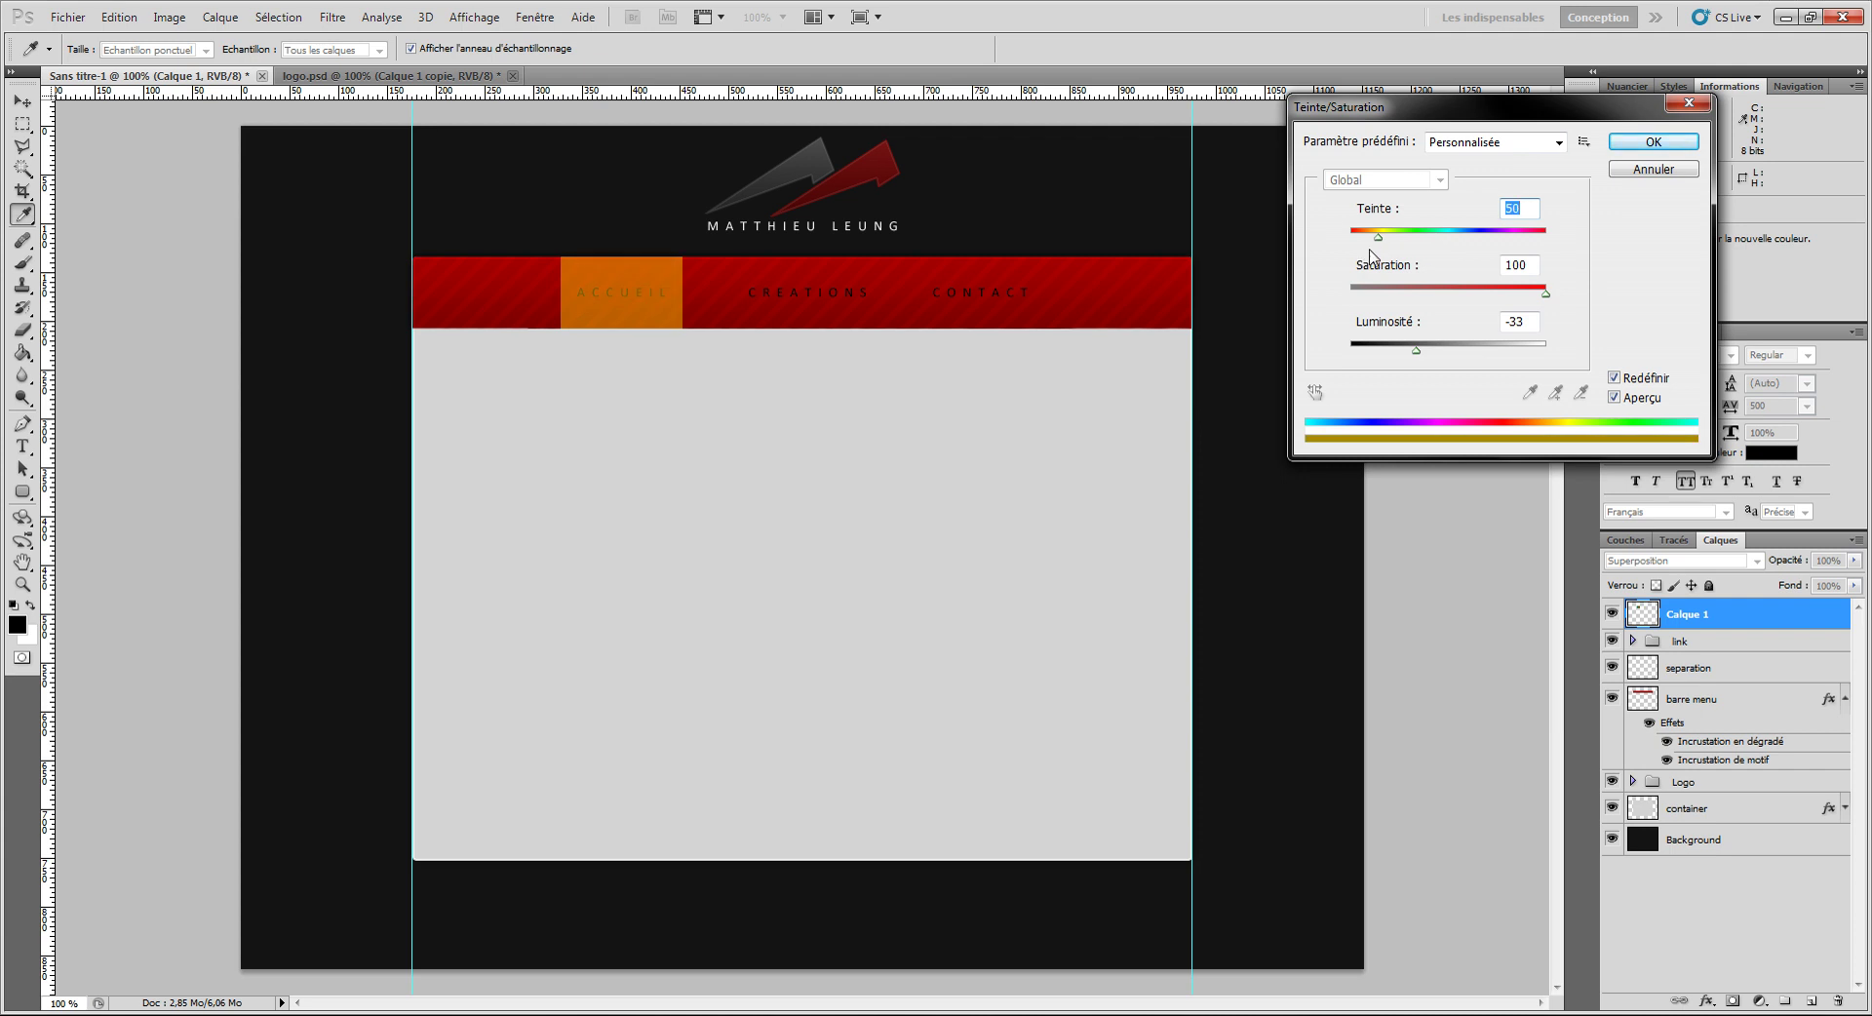
click(1623, 148)
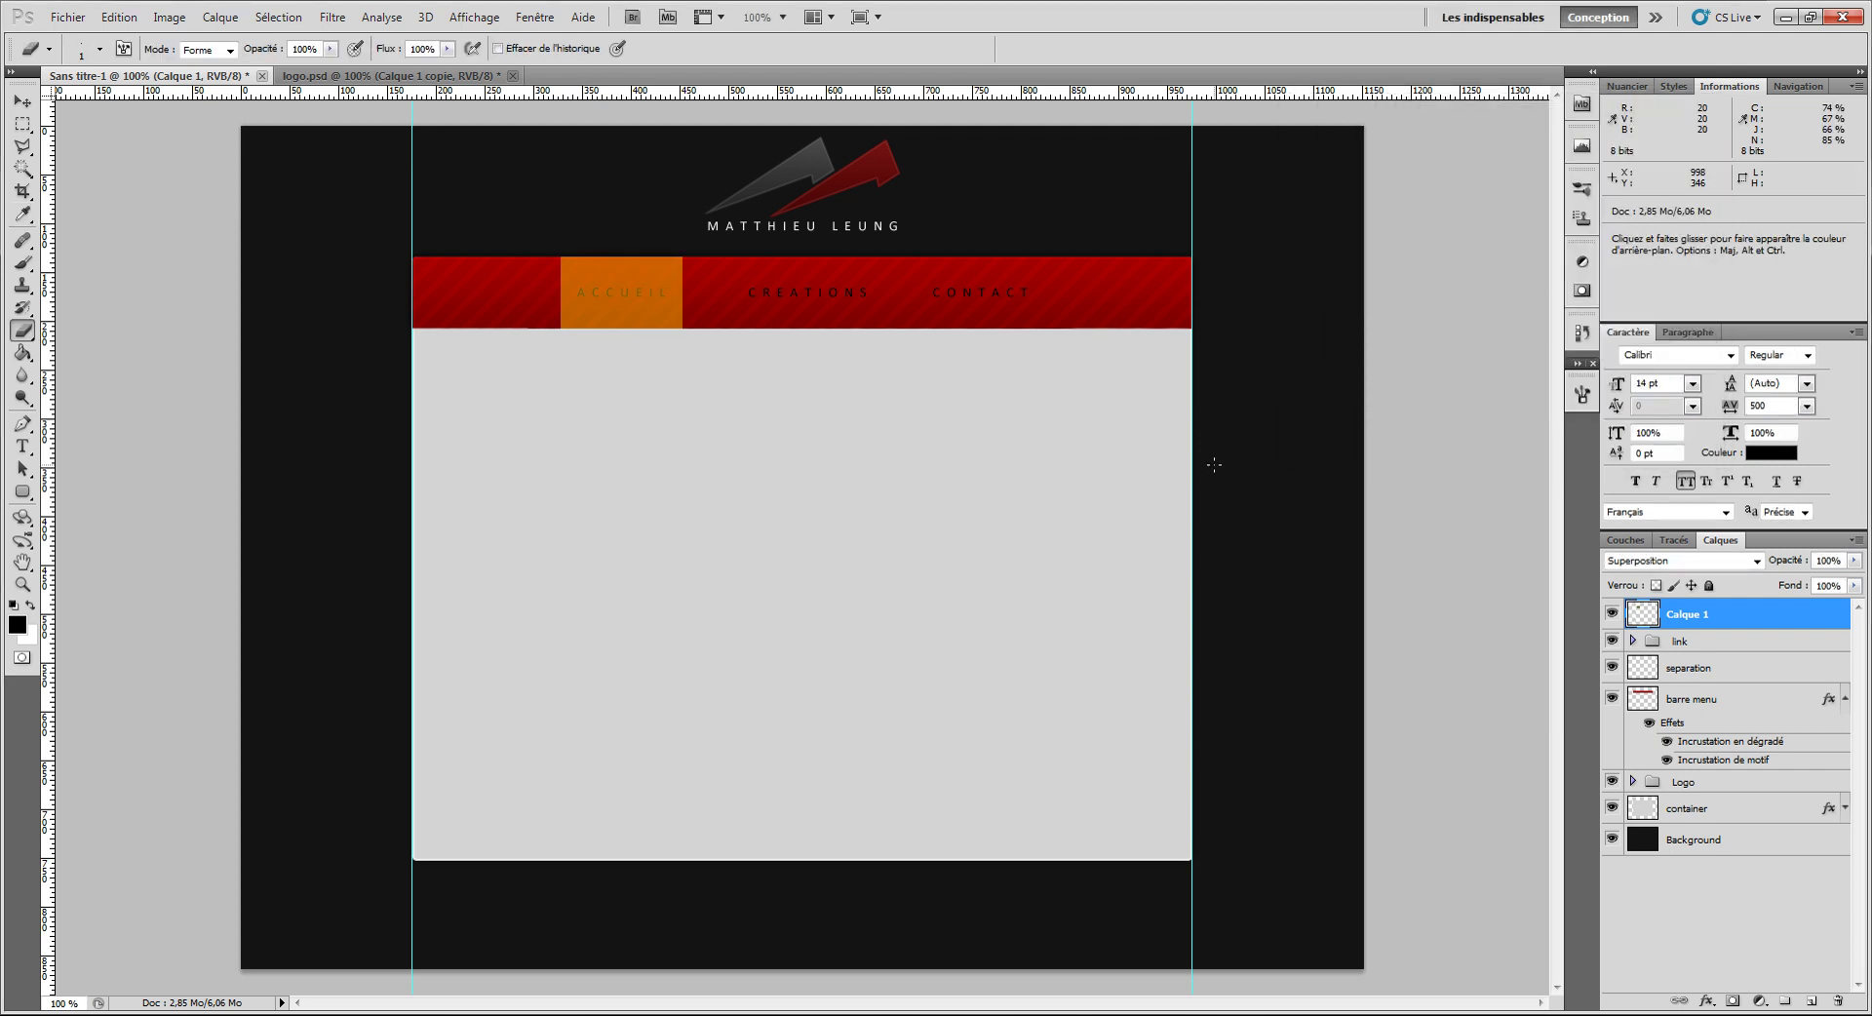
Step: Desaturate the block to grey with Saturation -100
key(ctrl+u)
key(Tab)
text(-100)
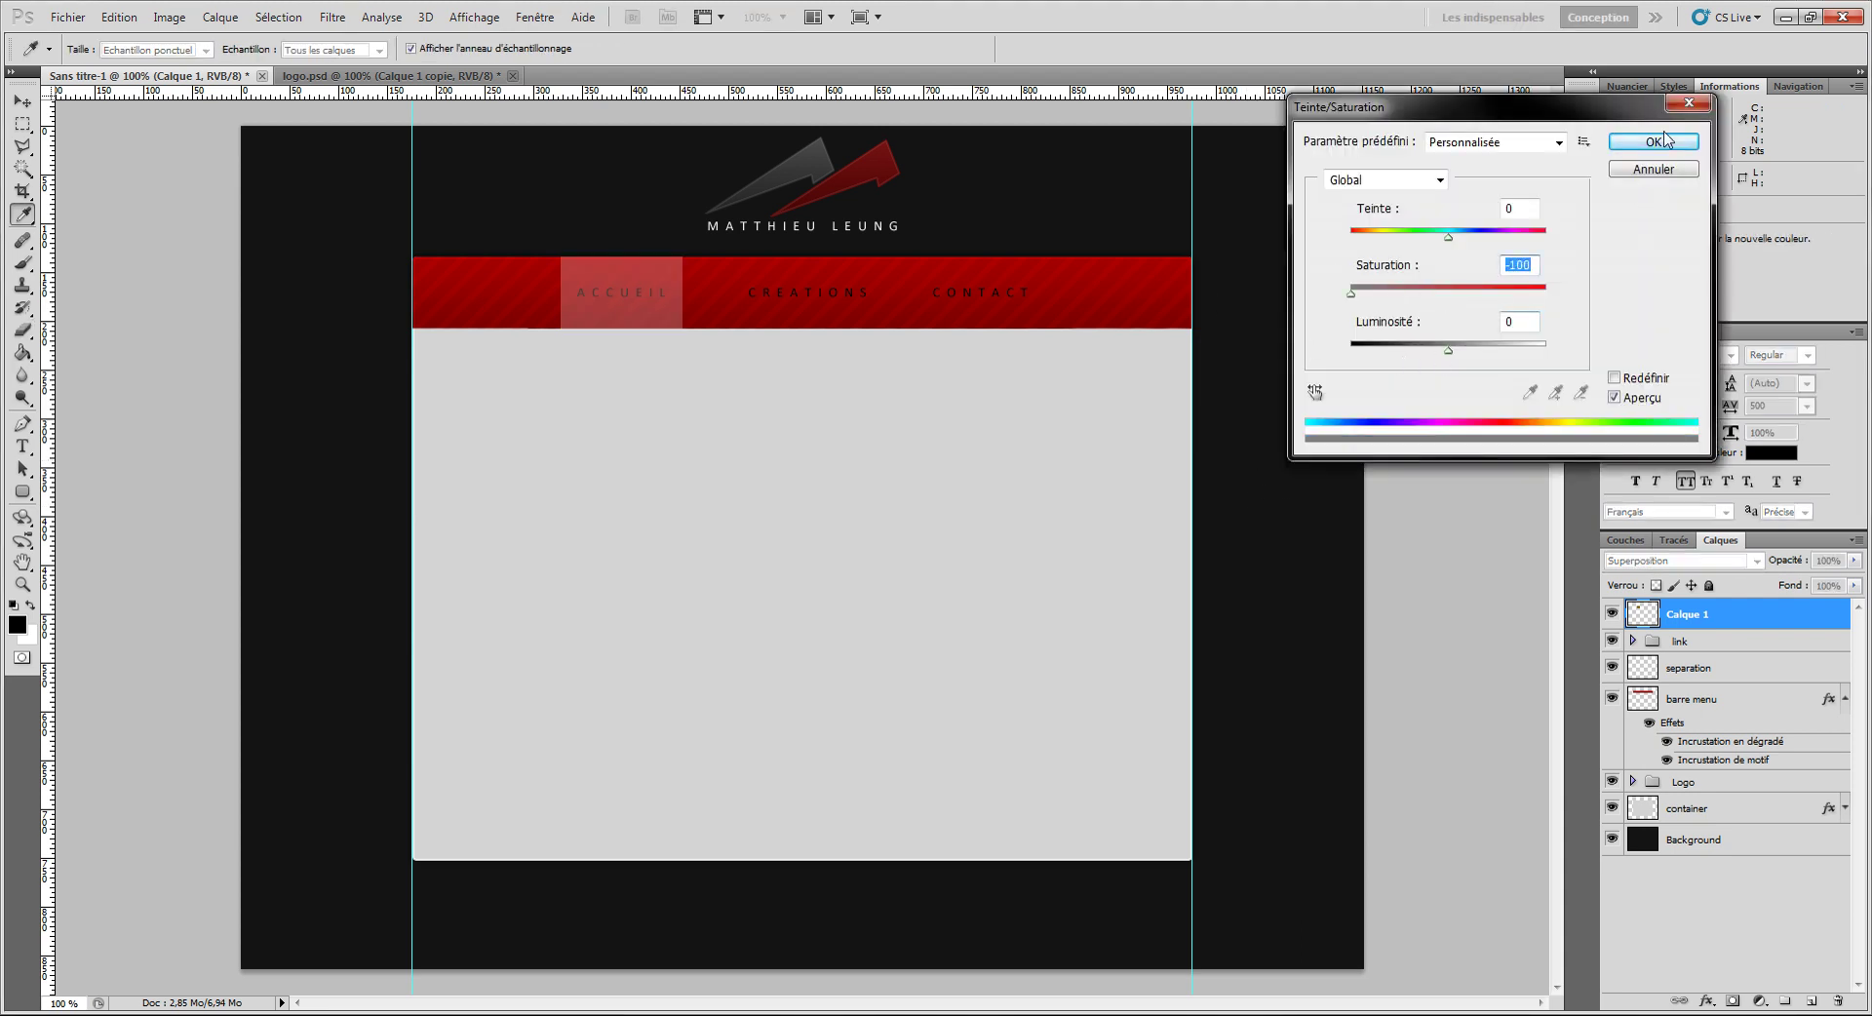
click(1664, 143)
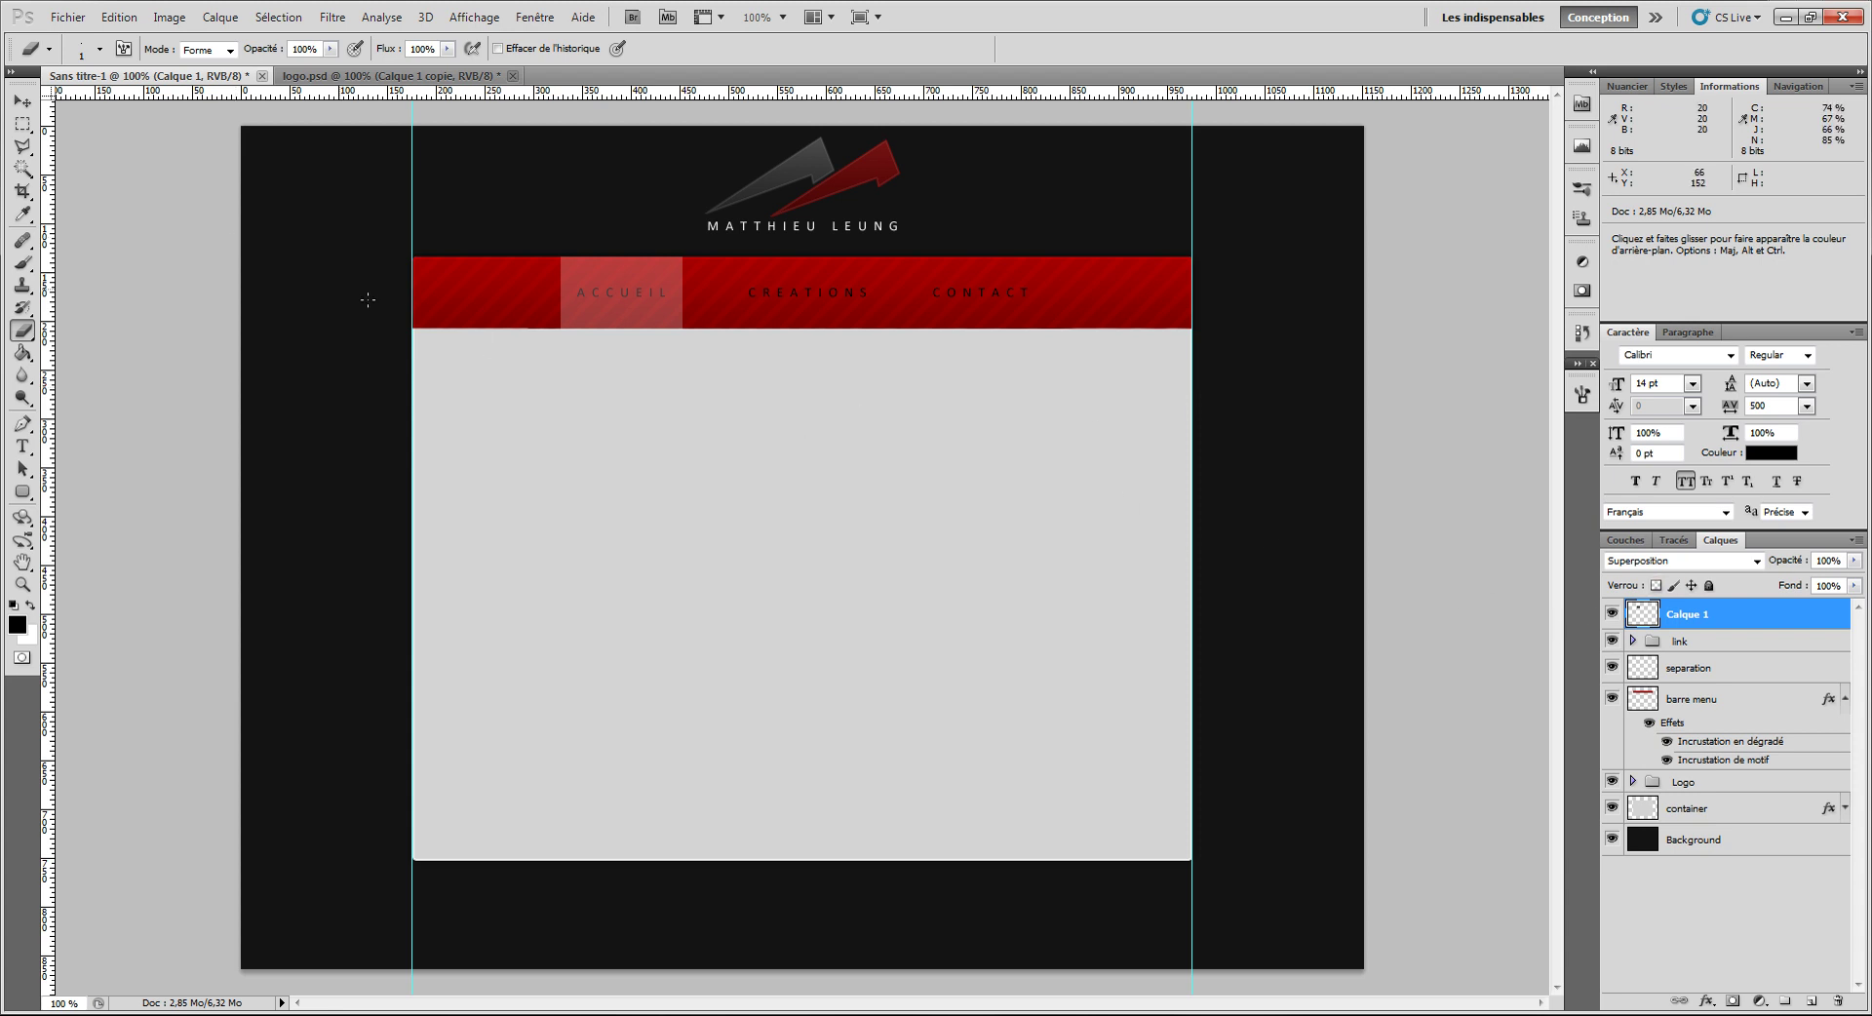
Step: Select the separation layer with the Move tool and shift the line 96 px right
scroll(579, 276, up, 4)
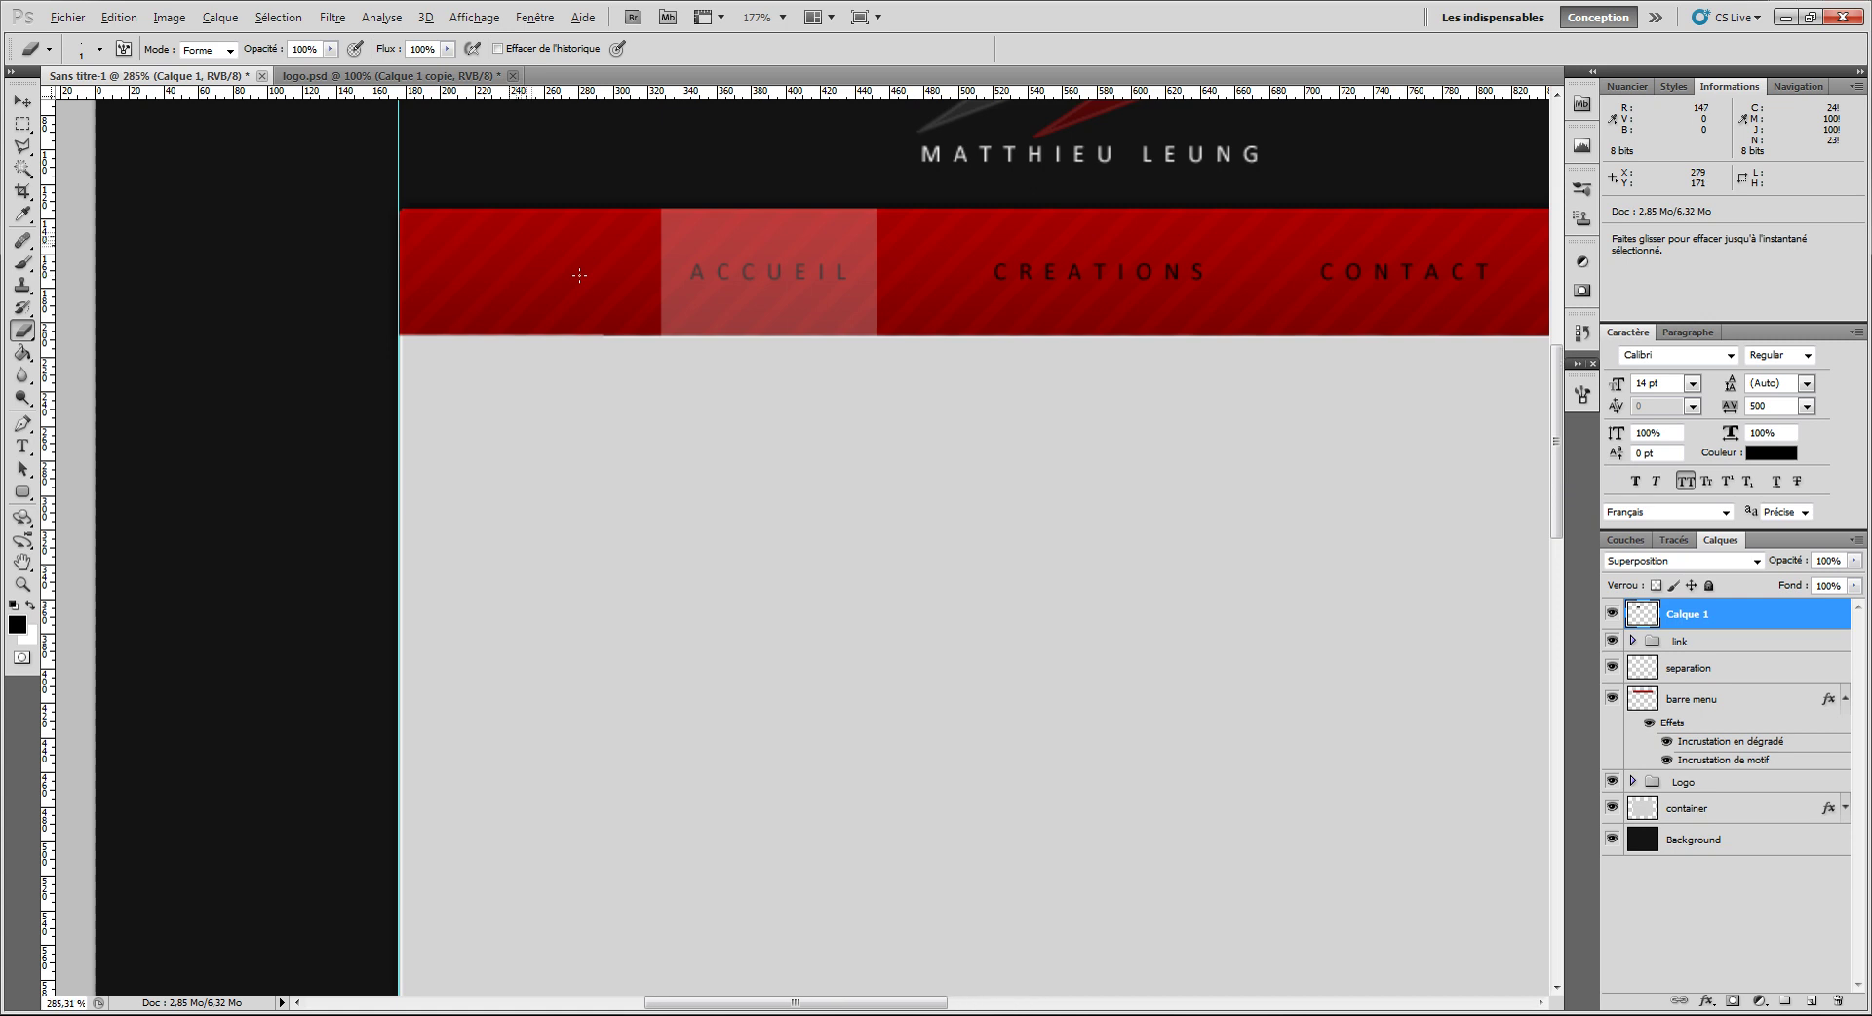
scroll(580, 276, up, 1)
scroll(580, 276, up, 2)
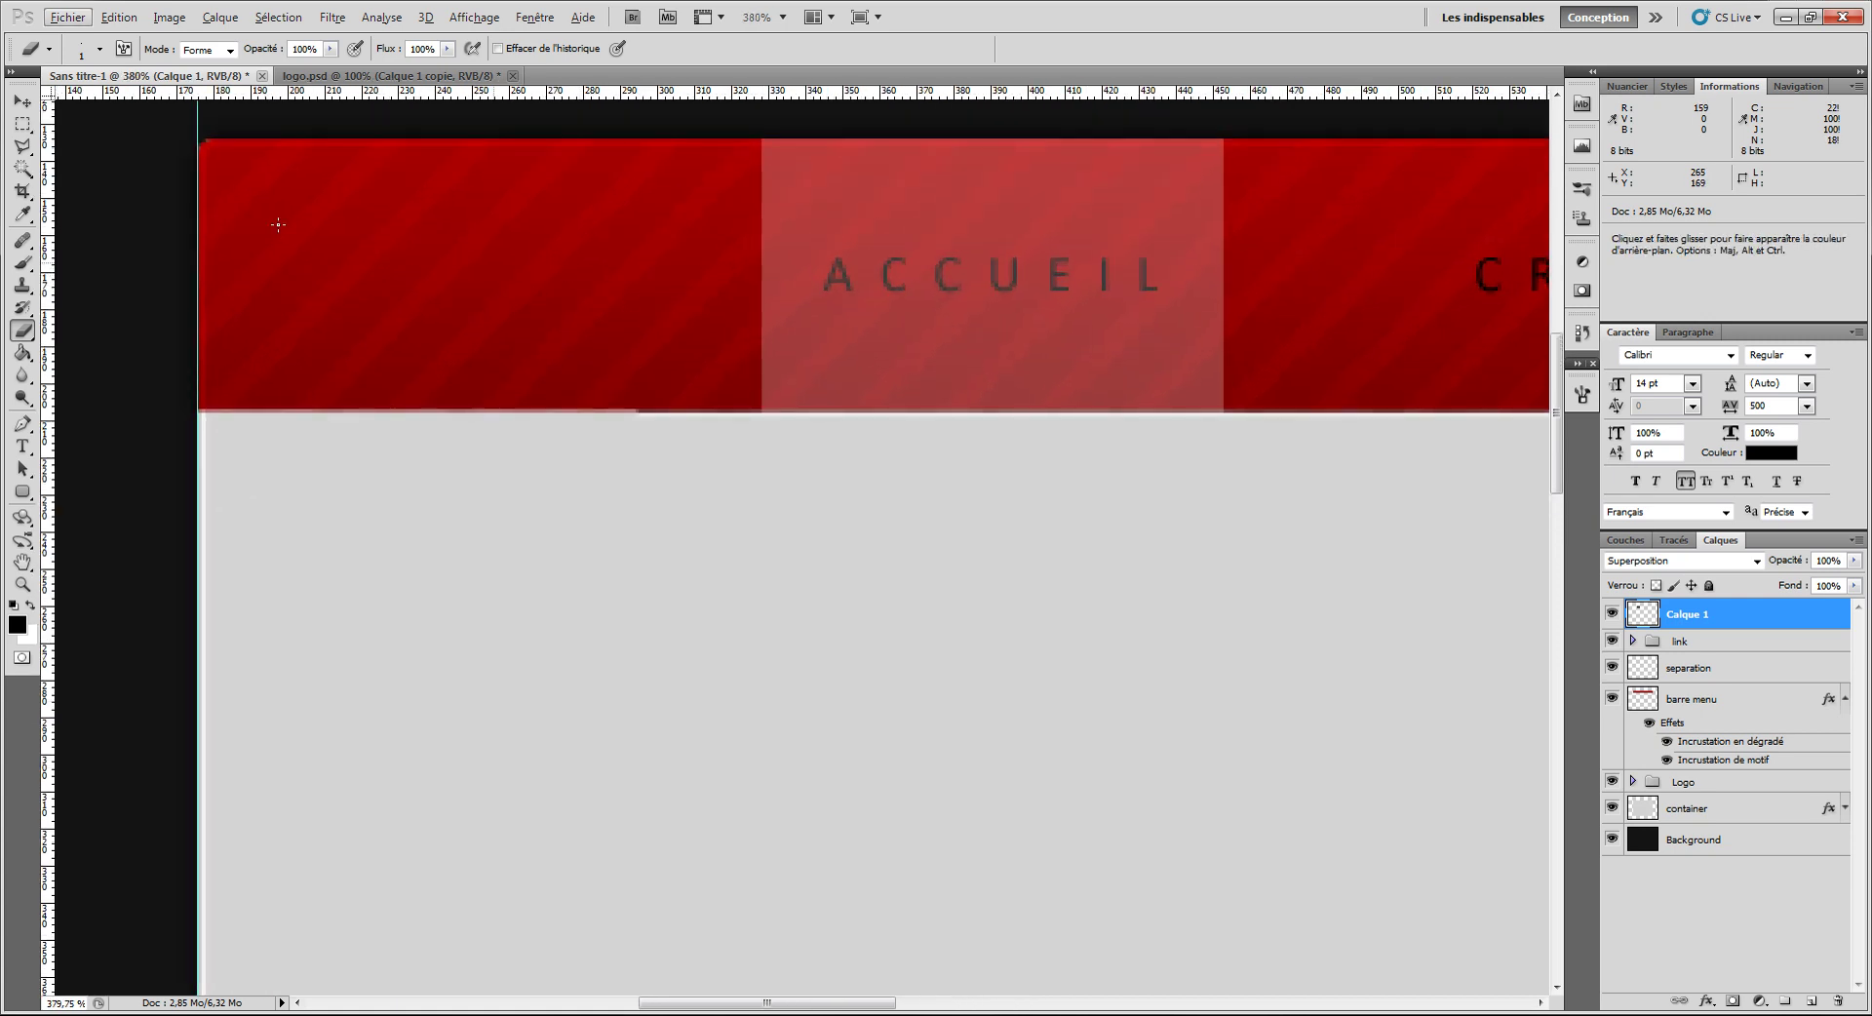
click(22, 104)
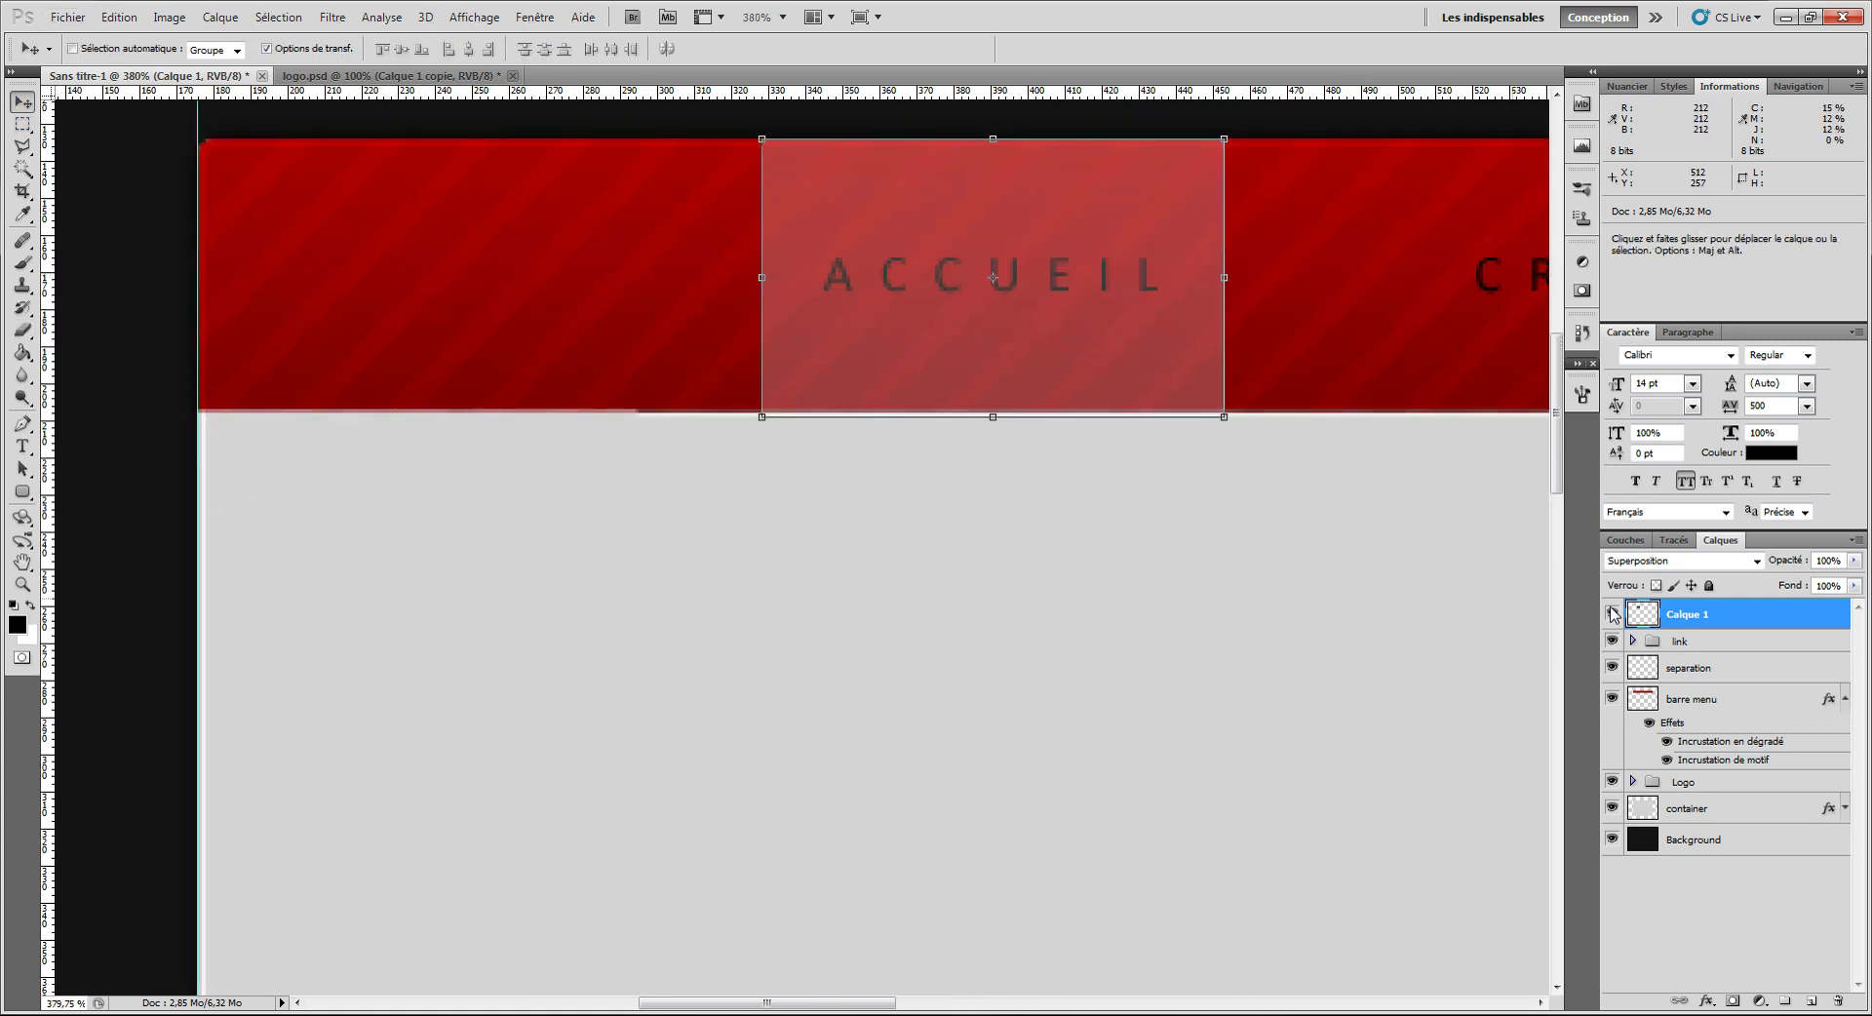
click(1685, 672)
scroll(980, 440, down, 5)
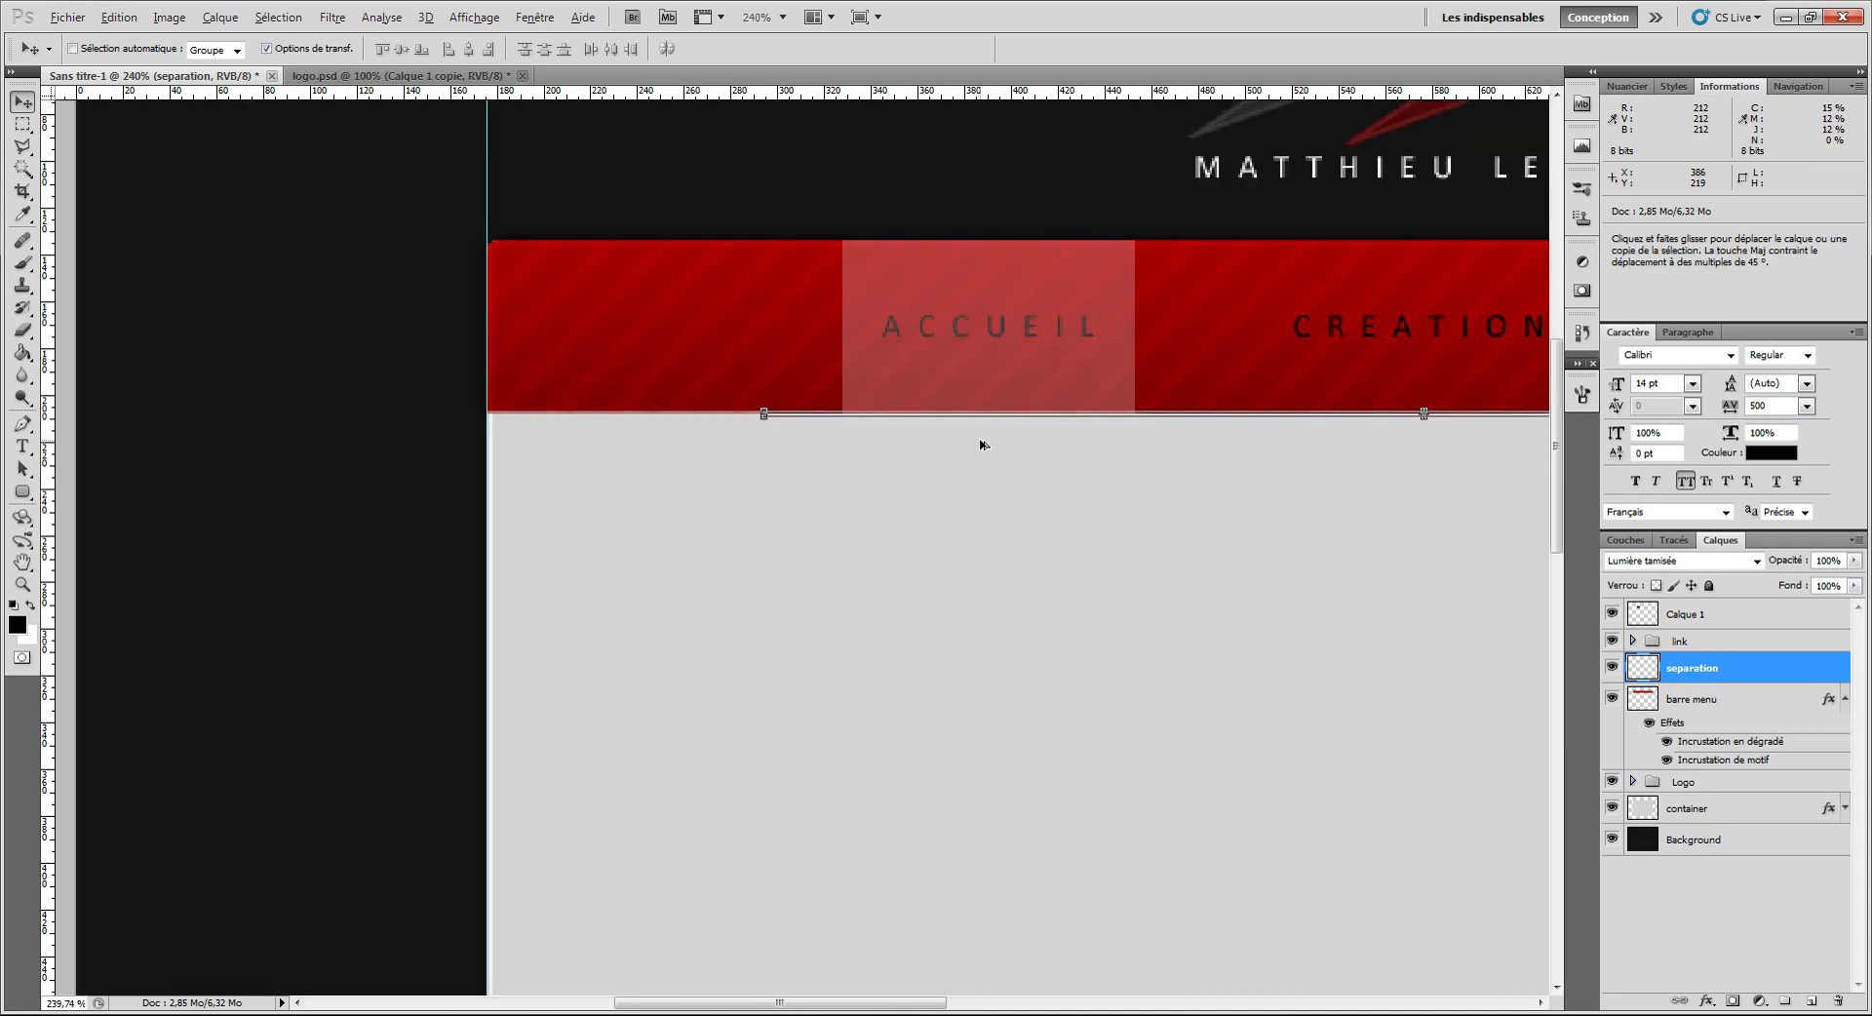
scroll(980, 445, down, 5)
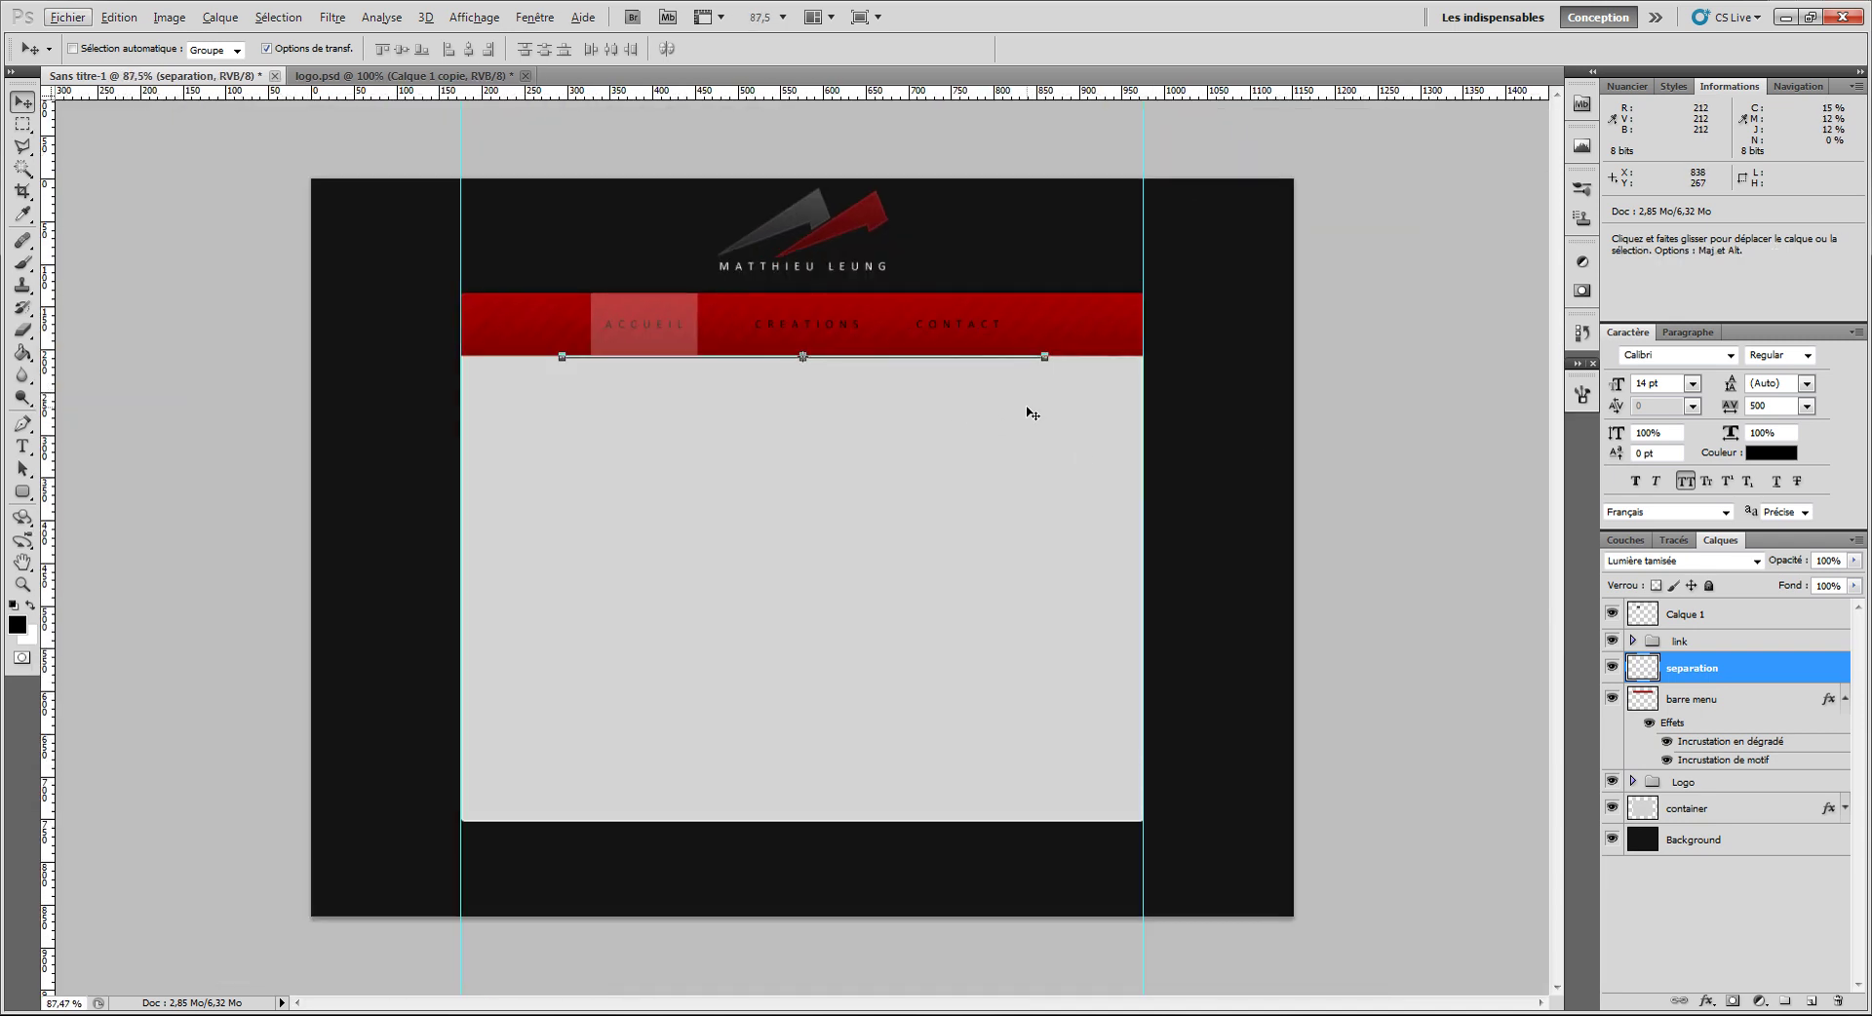
drag(1020, 408, 1238, 360)
Step: Delete the separation layer, undo to restore the menu bar, and return to 100% zoom
scroll(1199, 351, up, 8)
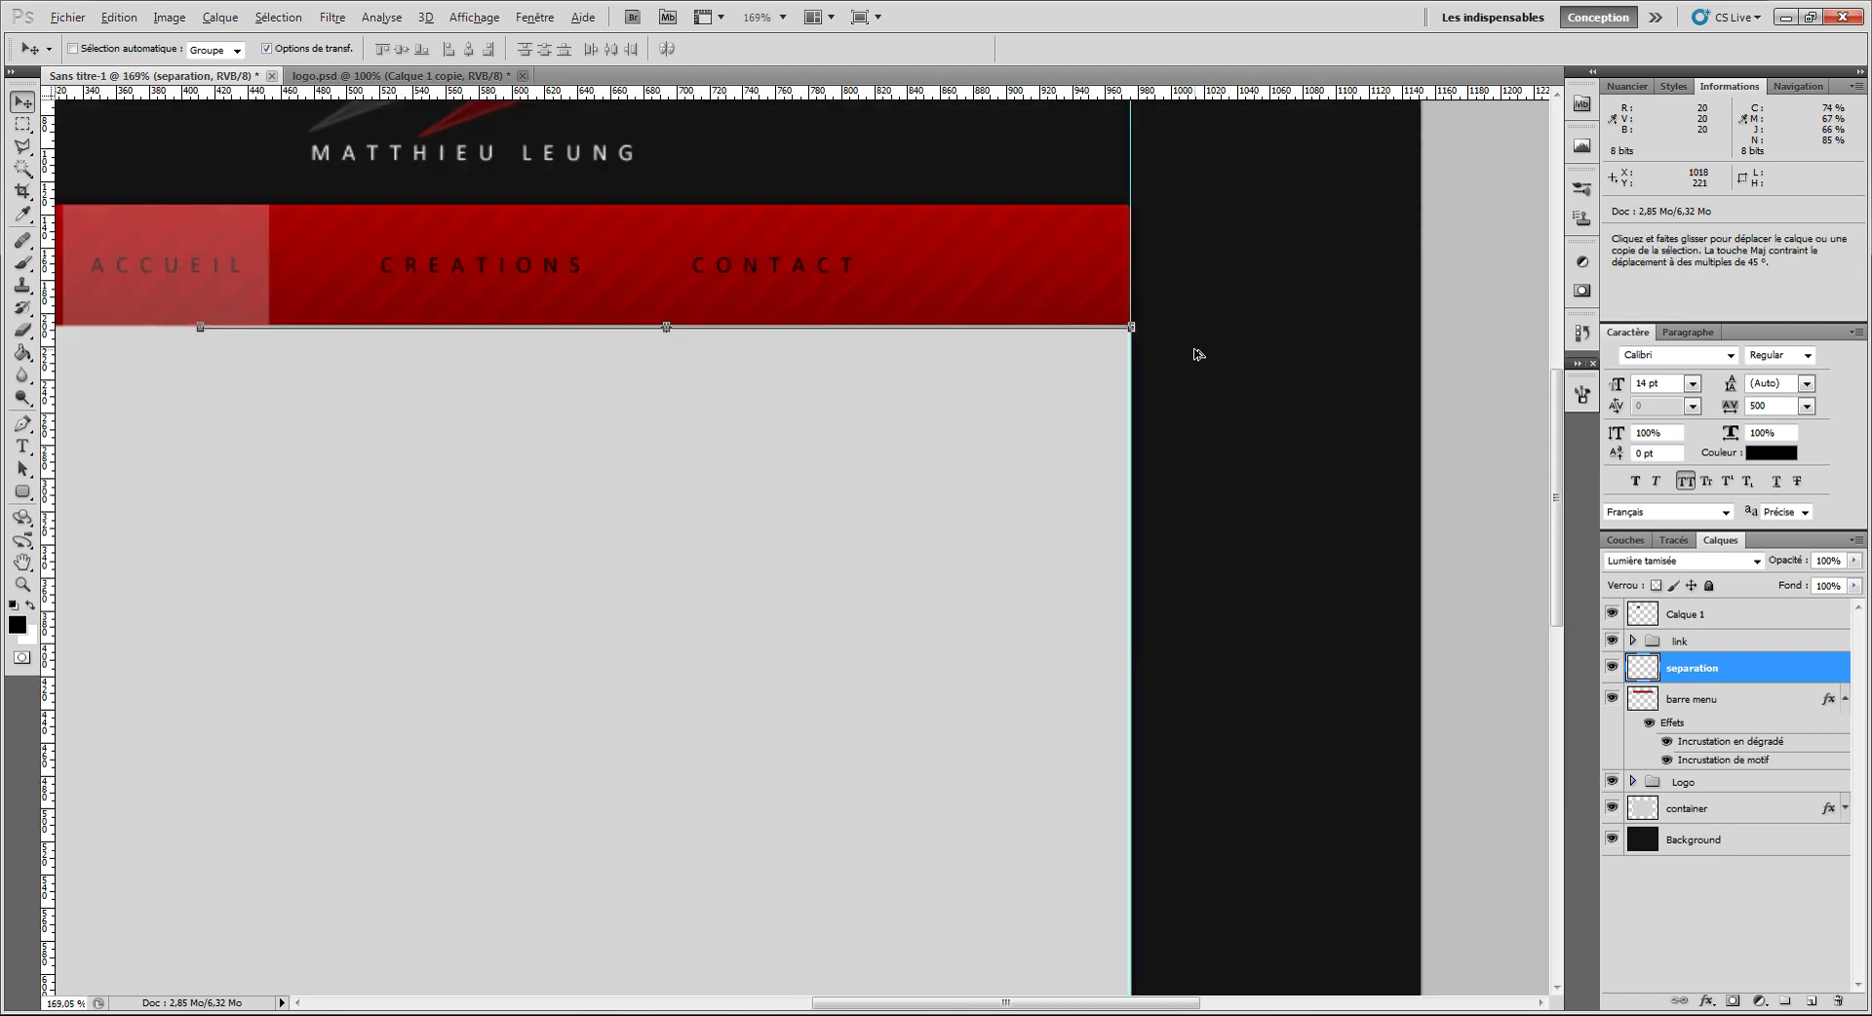
scroll(1000, 243, up, 4)
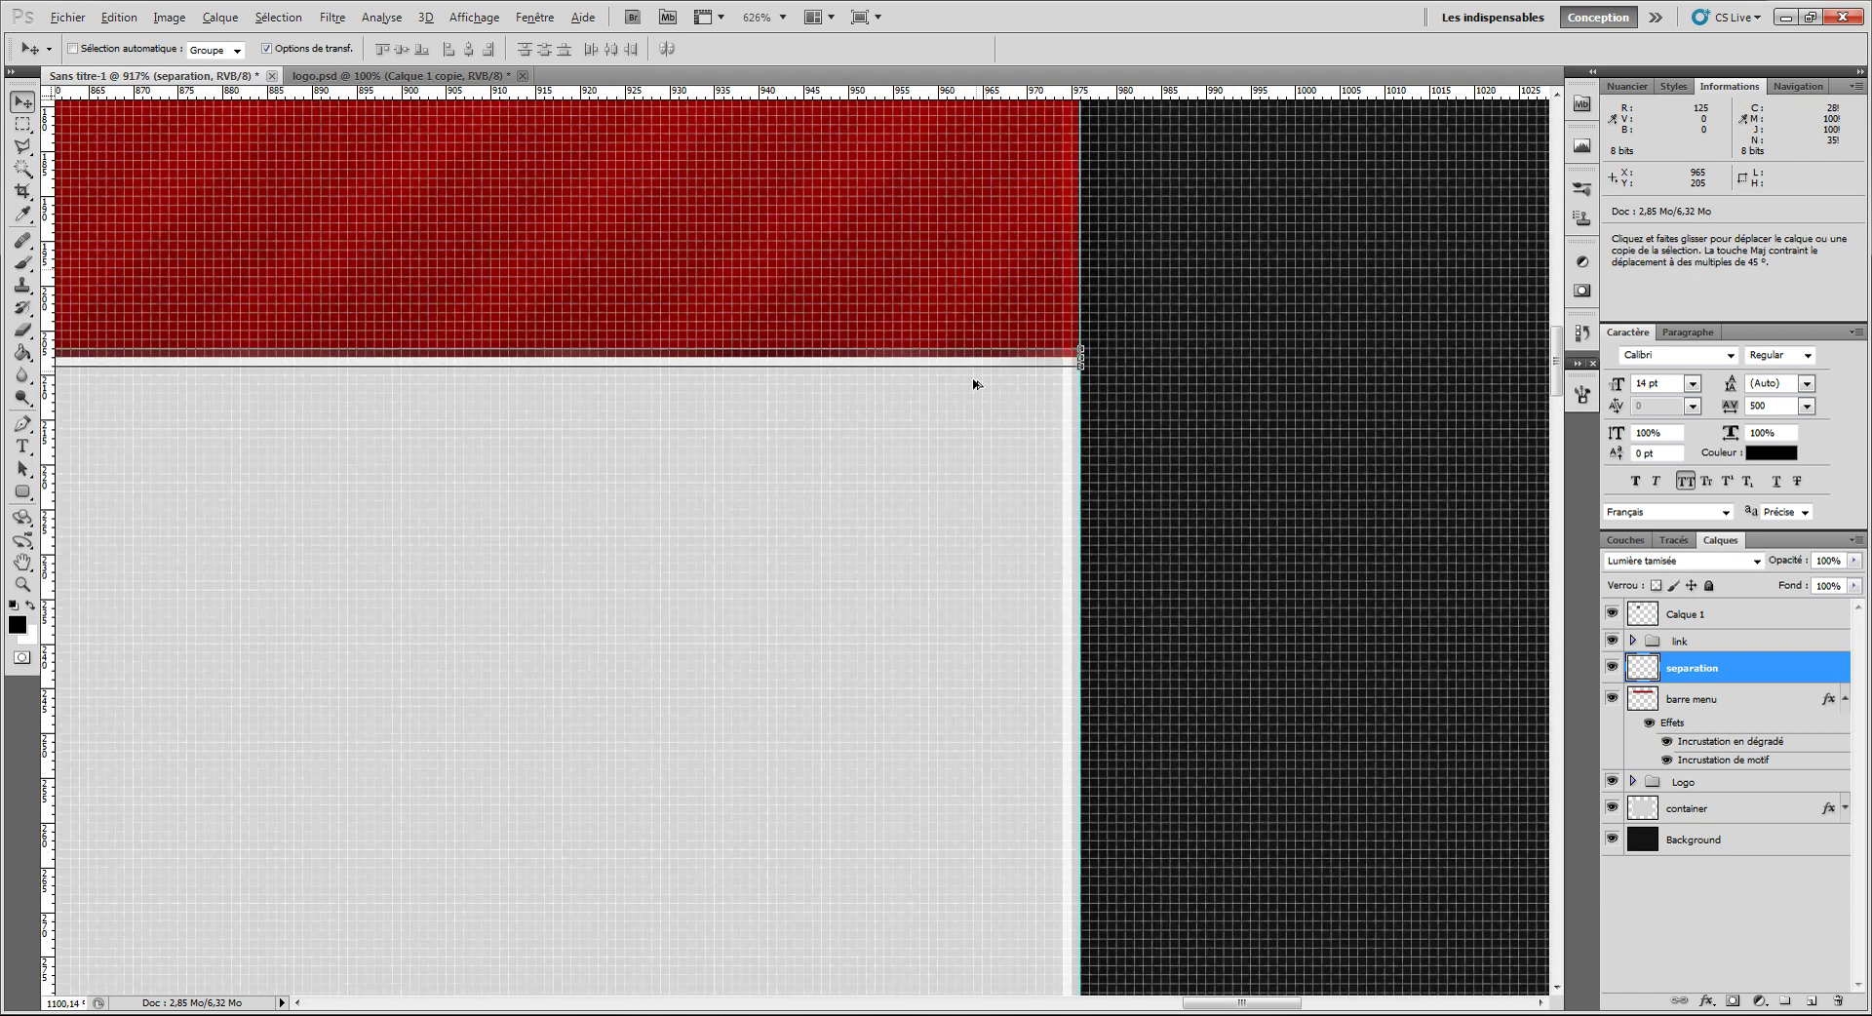
key(Delete)
key(Delete)
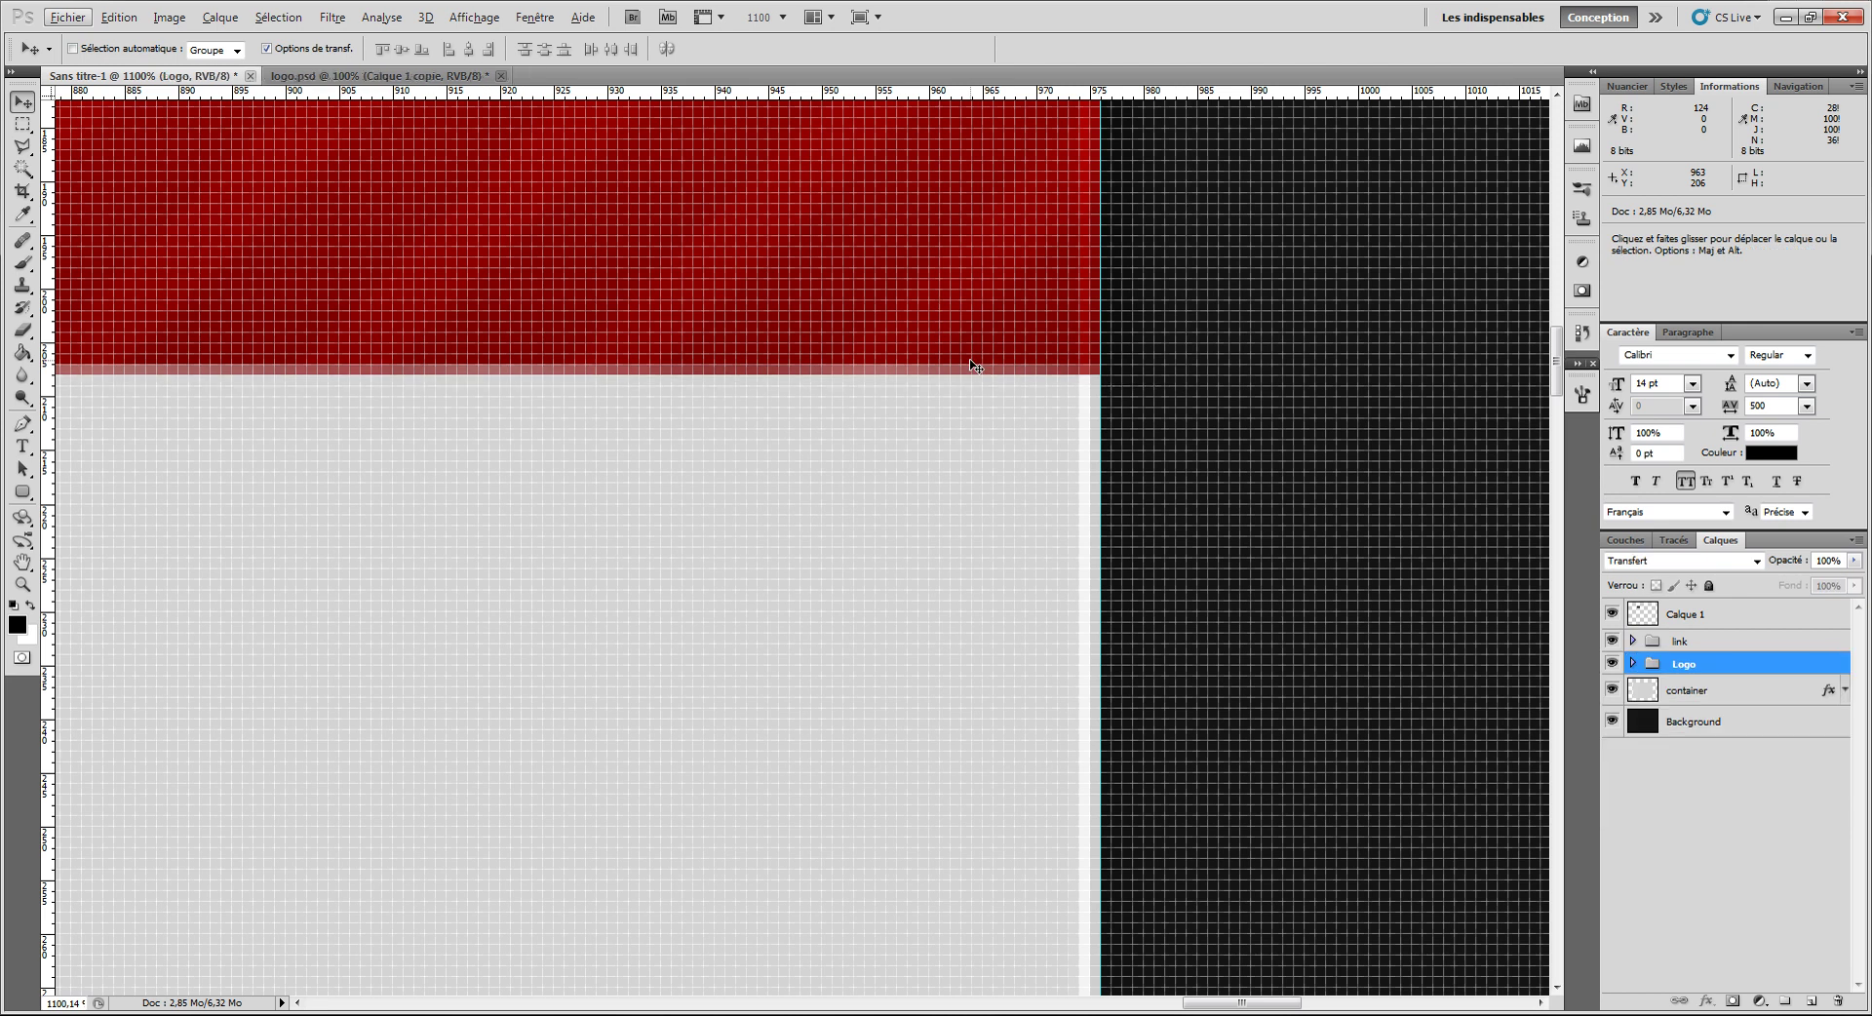
click(785, 16)
click(782, 85)
key(ctrl+z)
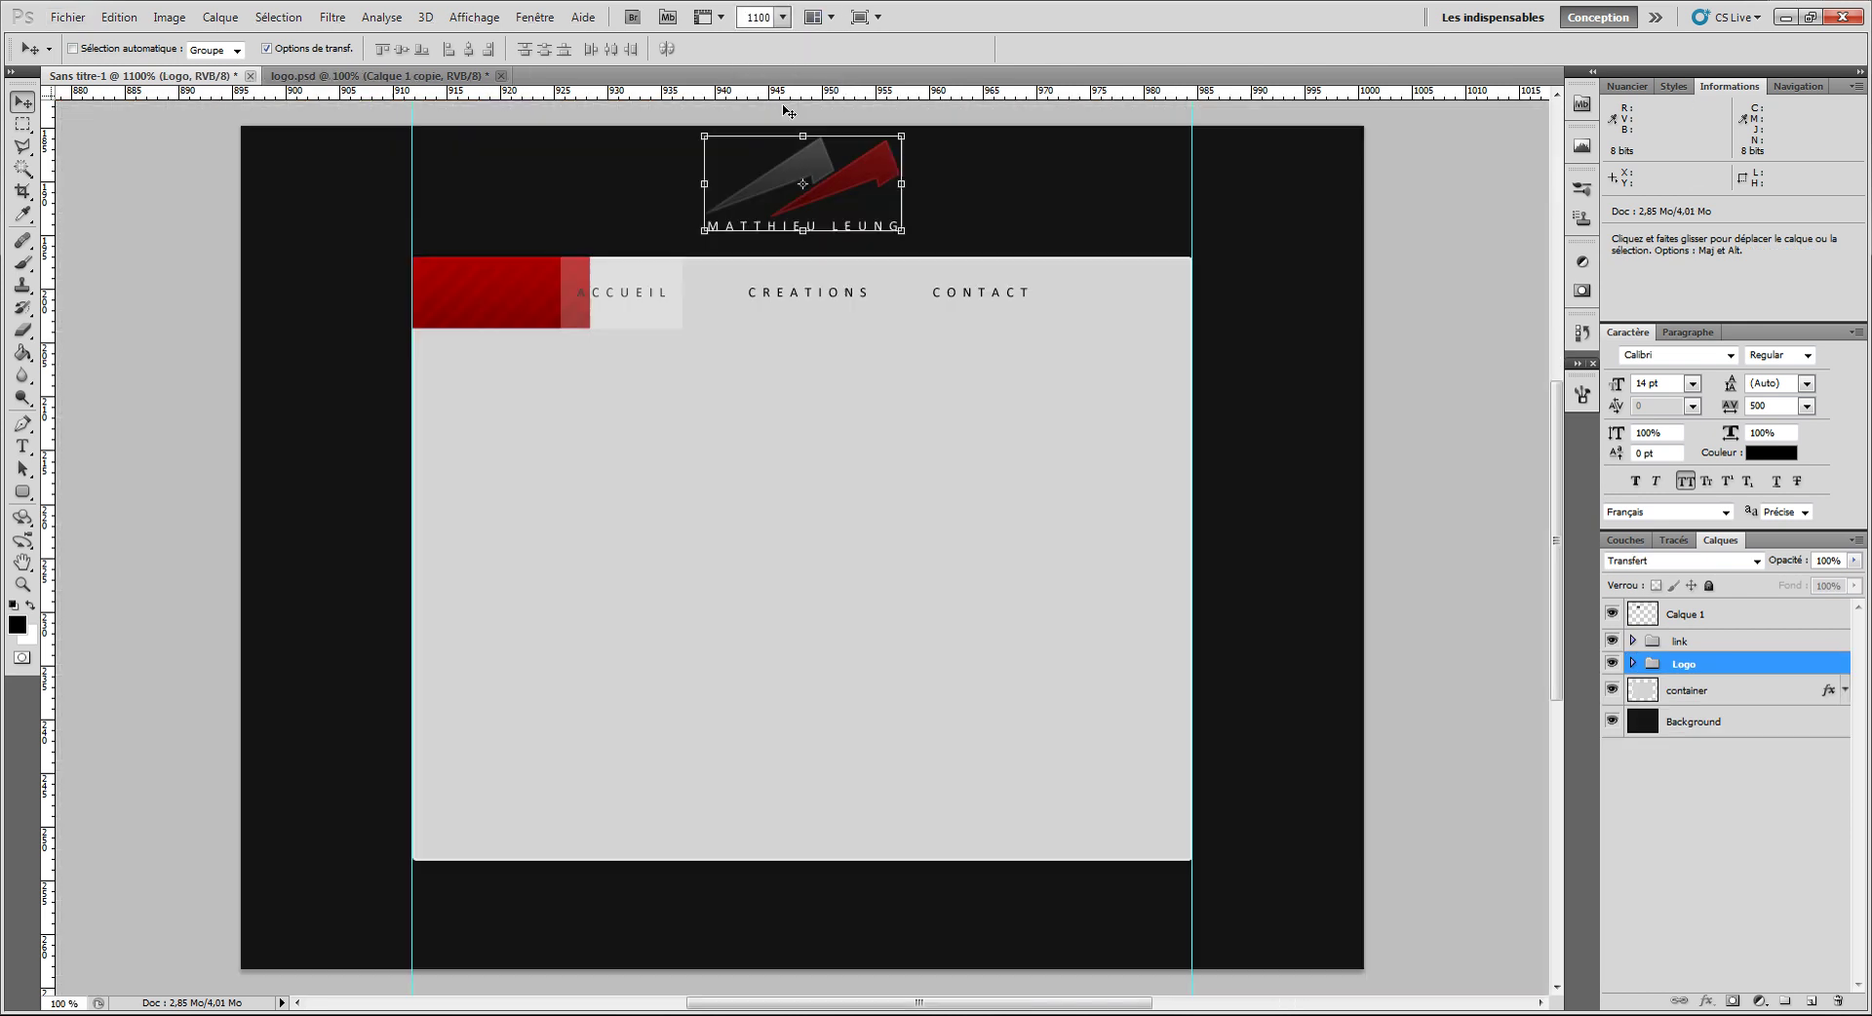
click(23, 262)
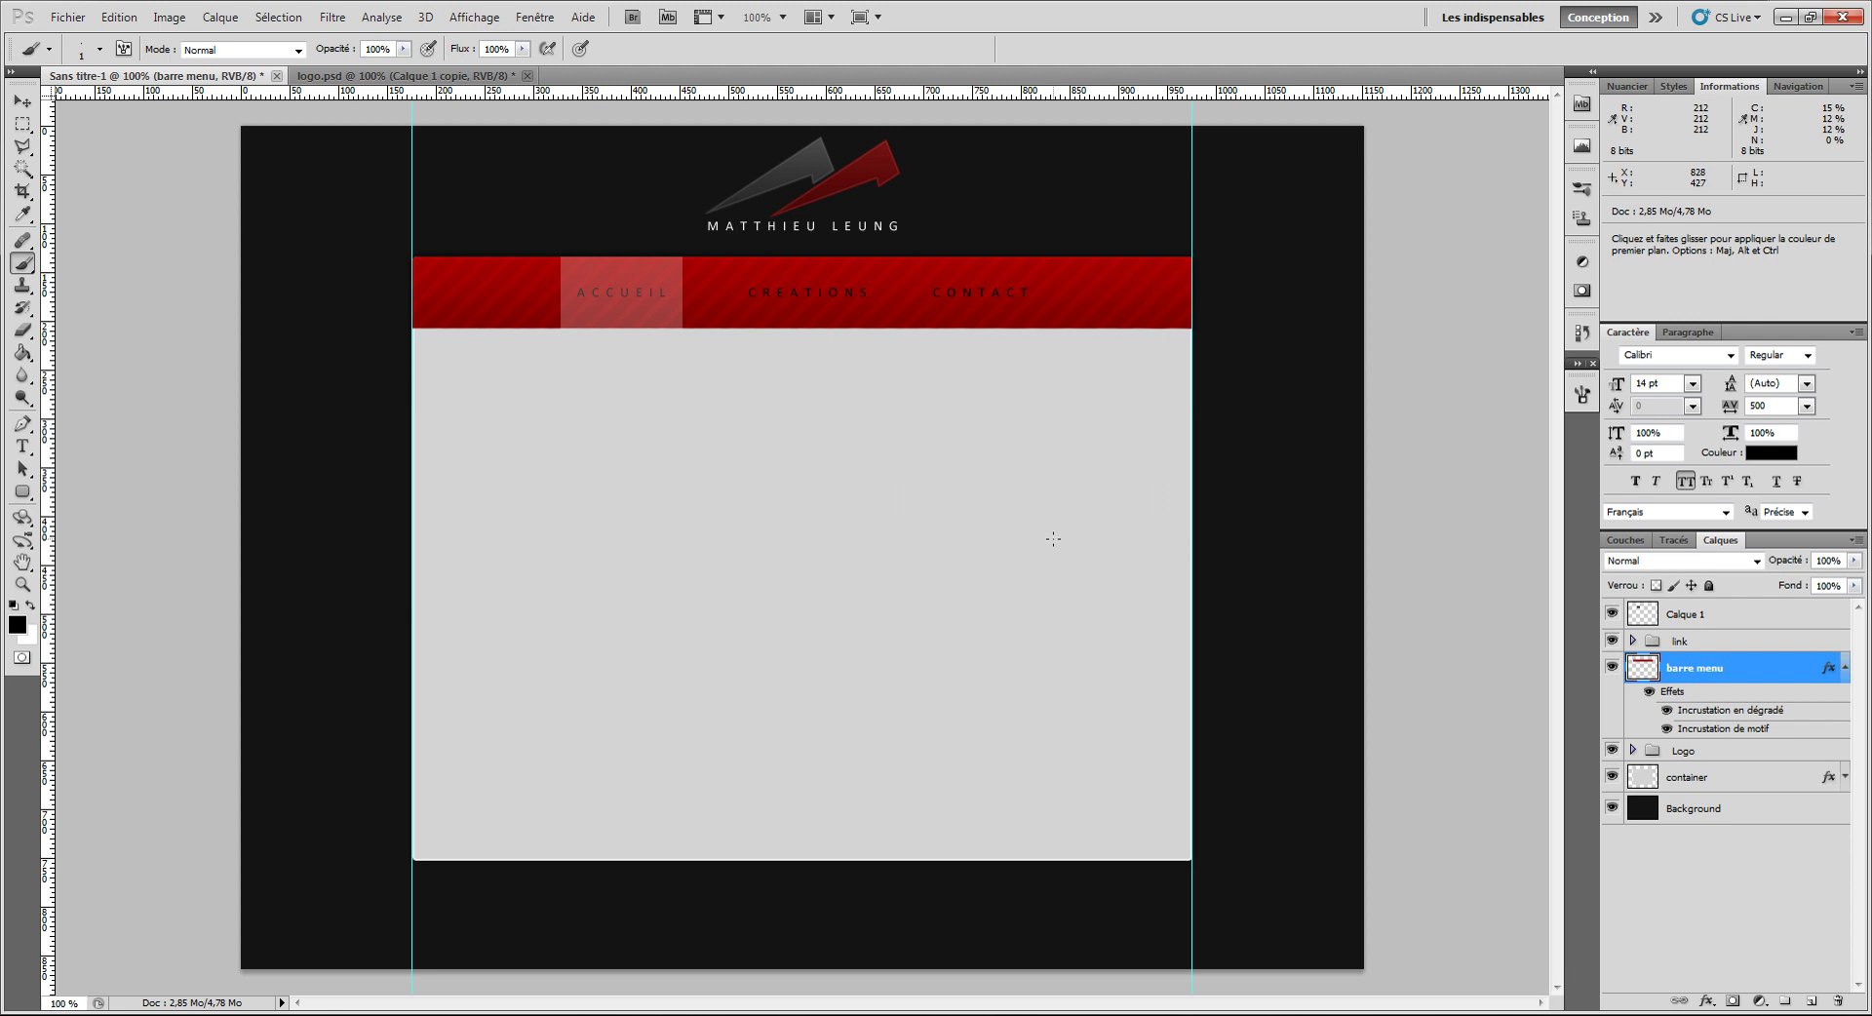
Step: On a new layer, paint a straight black line across the page, undoing a trial white line
key(ctrl+shift+n)
key(Return)
click(1255, 393)
shift+click(295, 393)
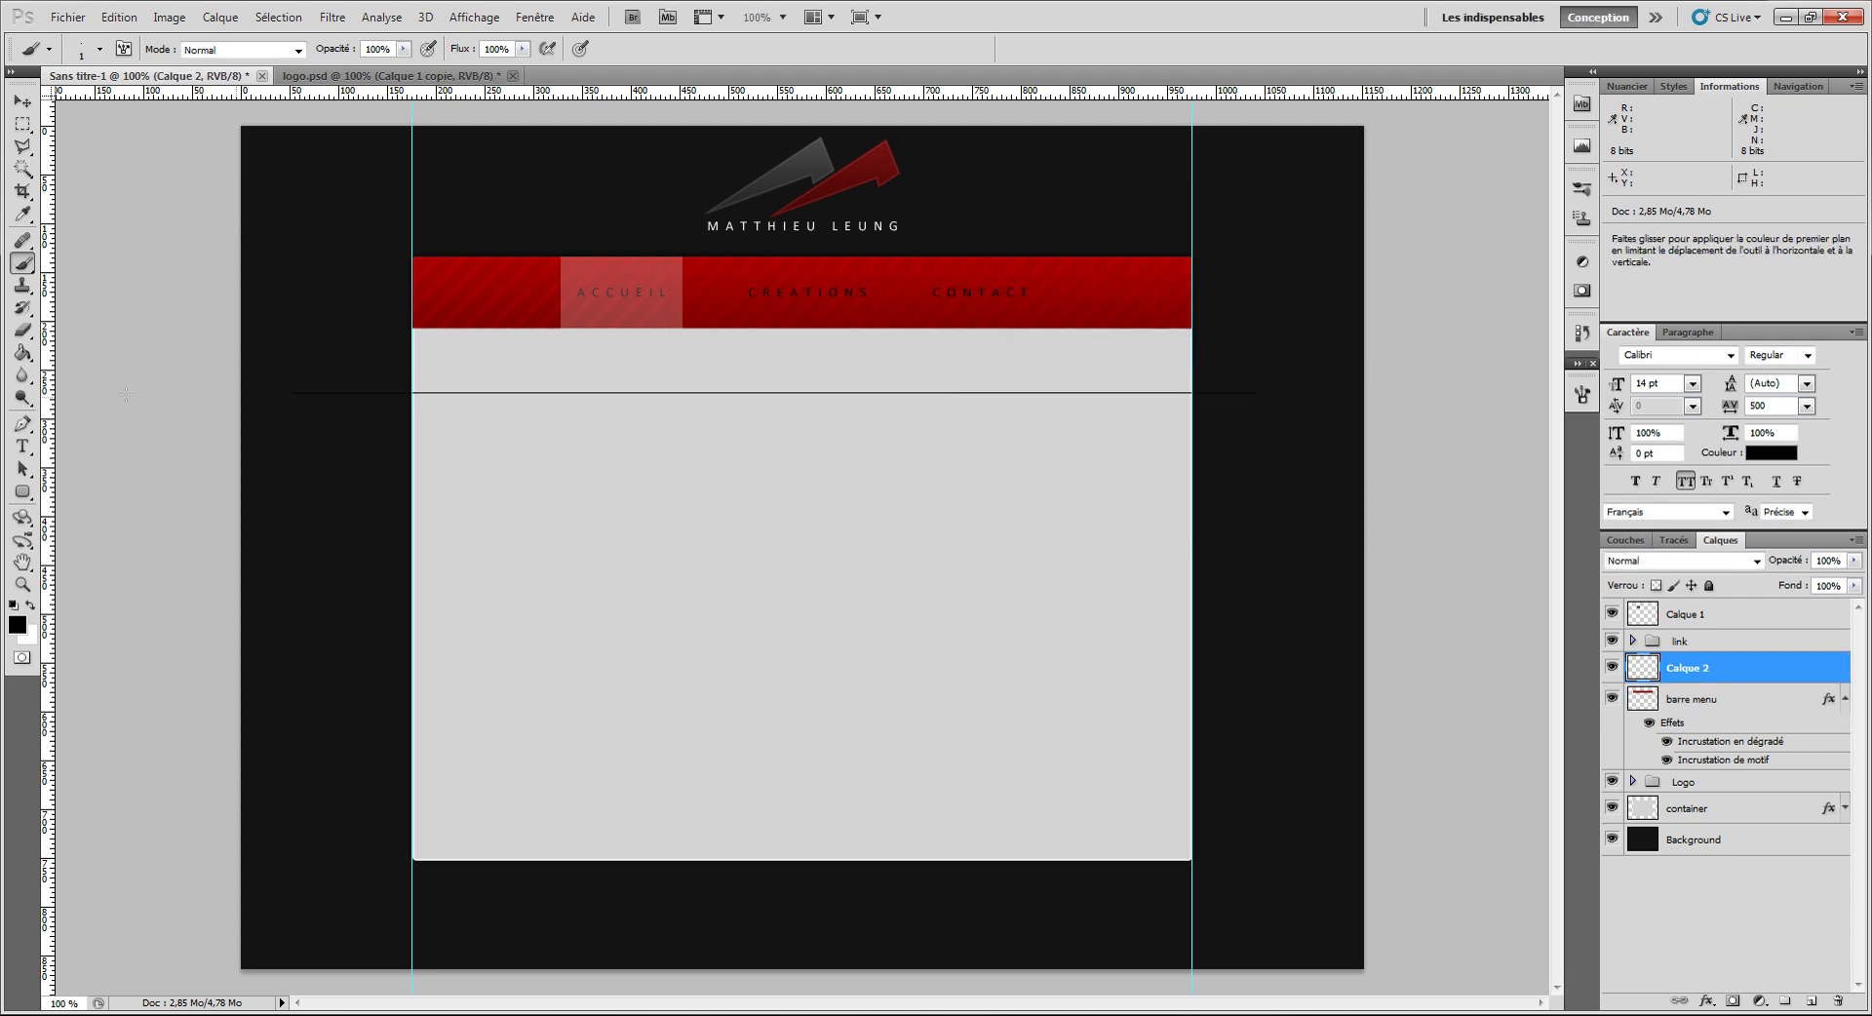
click(30, 606)
drag(300, 416, 1415, 421)
click(22, 101)
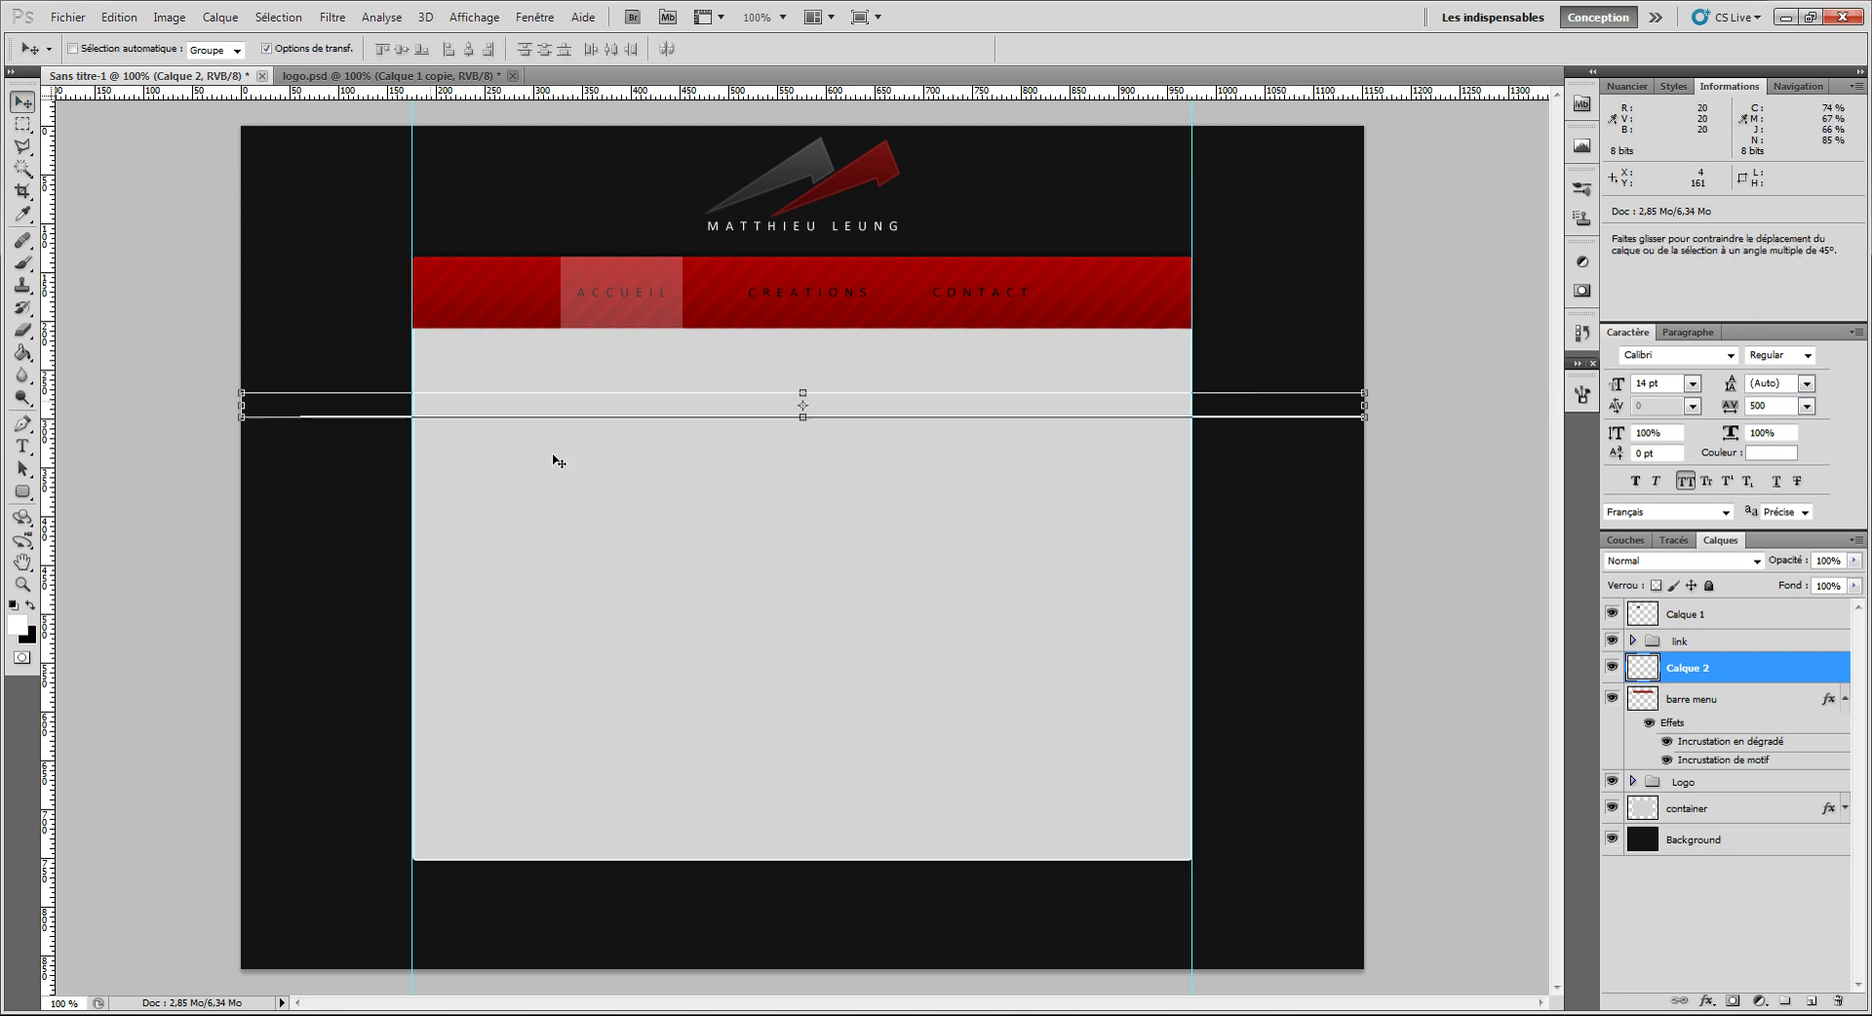
key(ctrl+z)
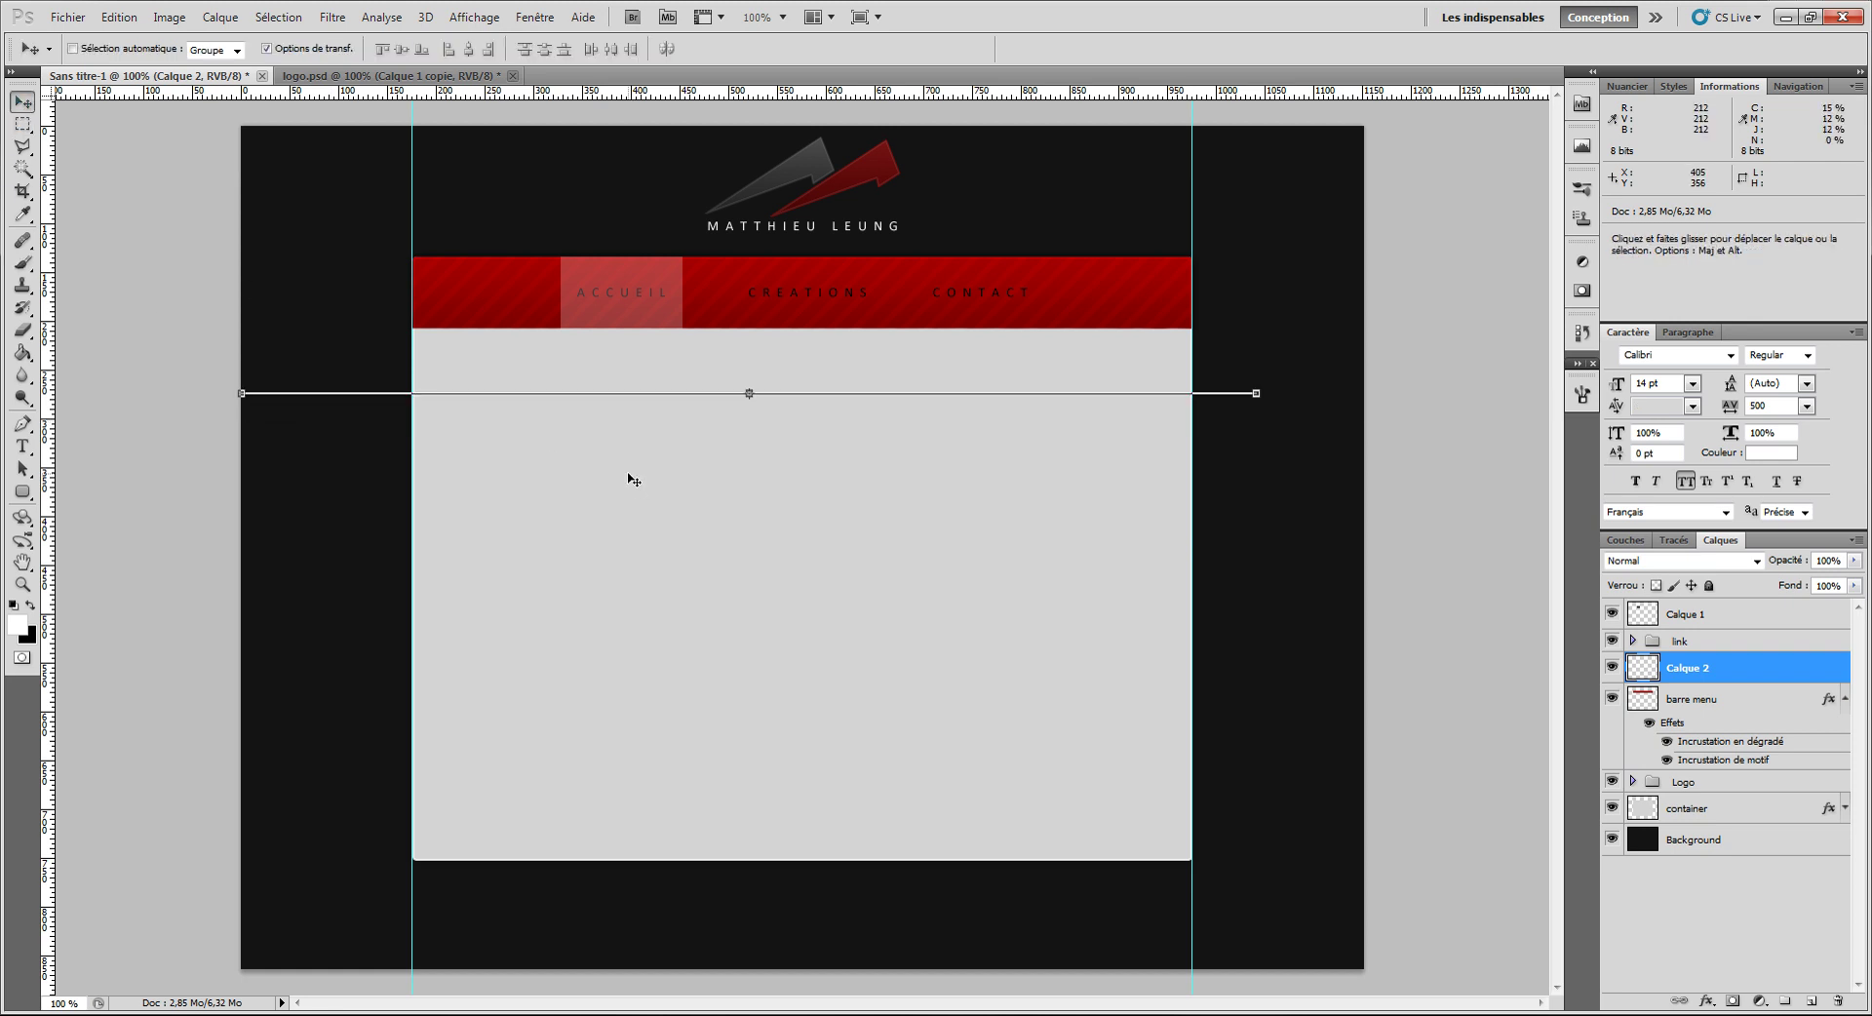
Step: Add a lightened (+100) copy, merge into Calque 2, align to the bar's bottom edge, blend in Lumière tamisée
key(ctrl+j)
key(ctrl+i)
key(ctrl+u)
drag(1448, 348, 1589, 356)
click(1657, 142)
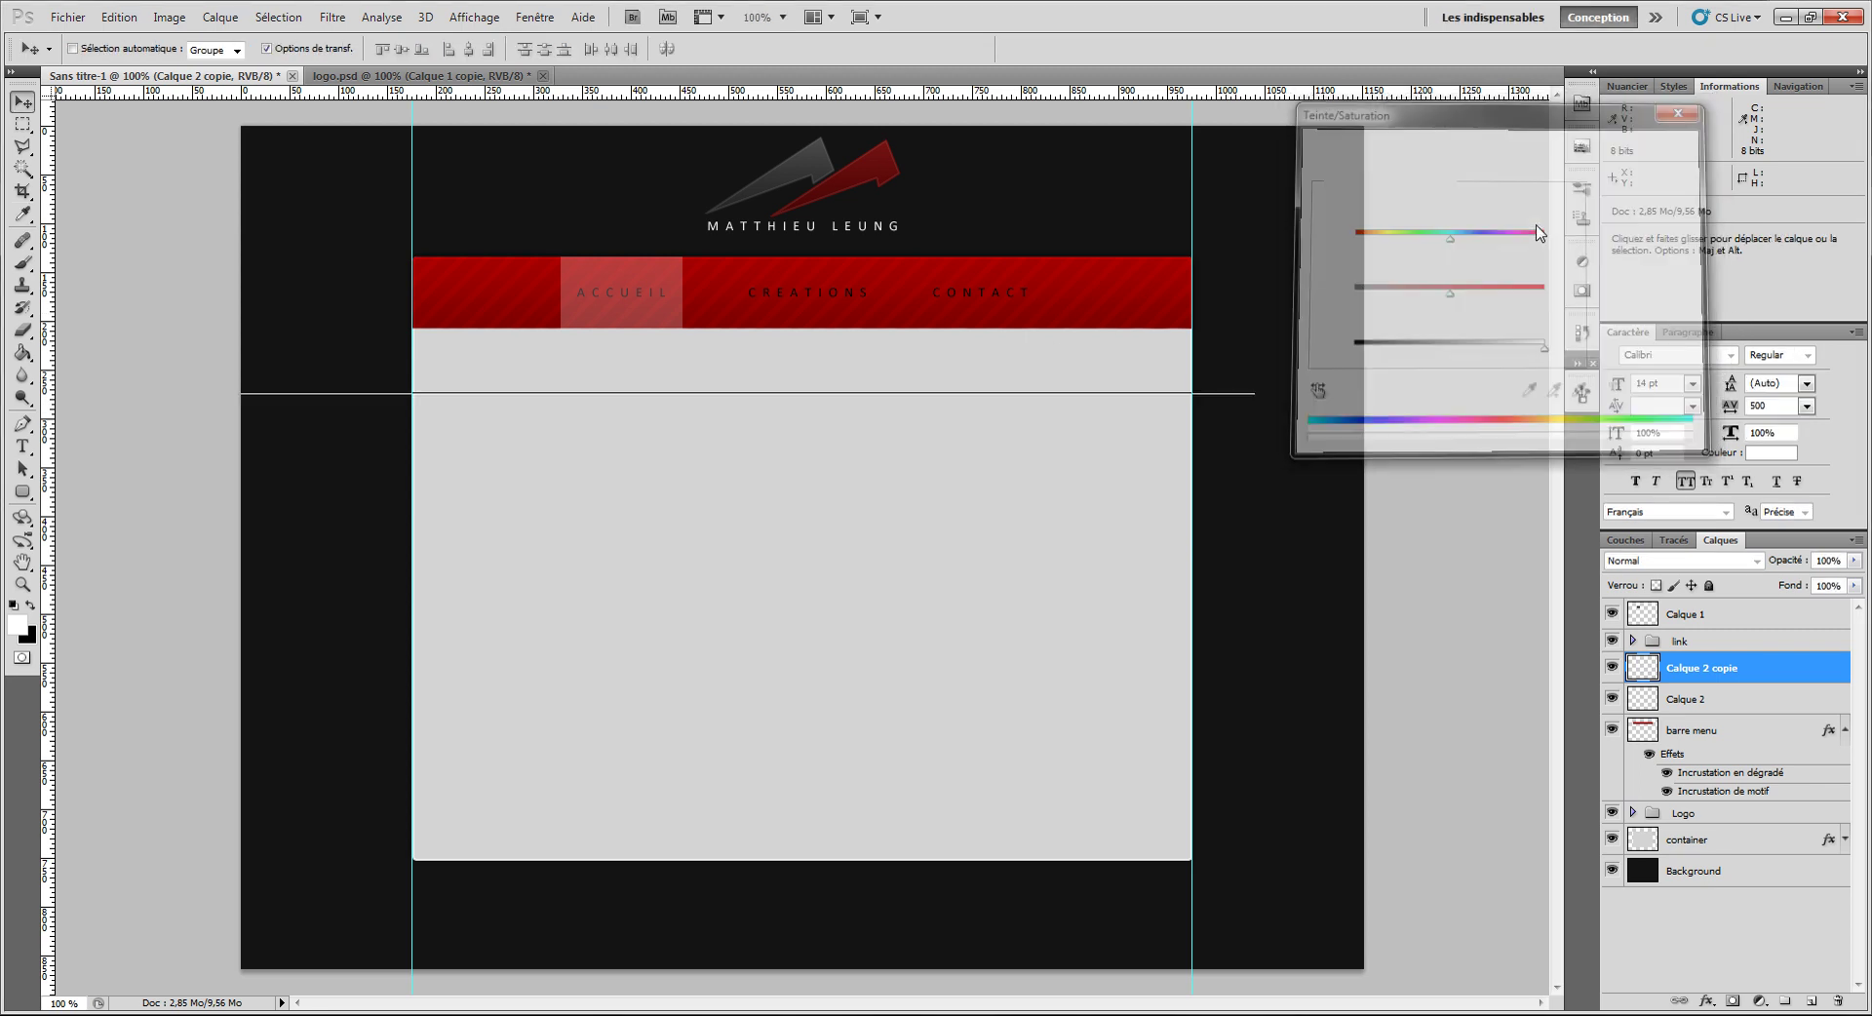
key(ctrl+e)
key(v)
drag(1011, 497, 1038, 449)
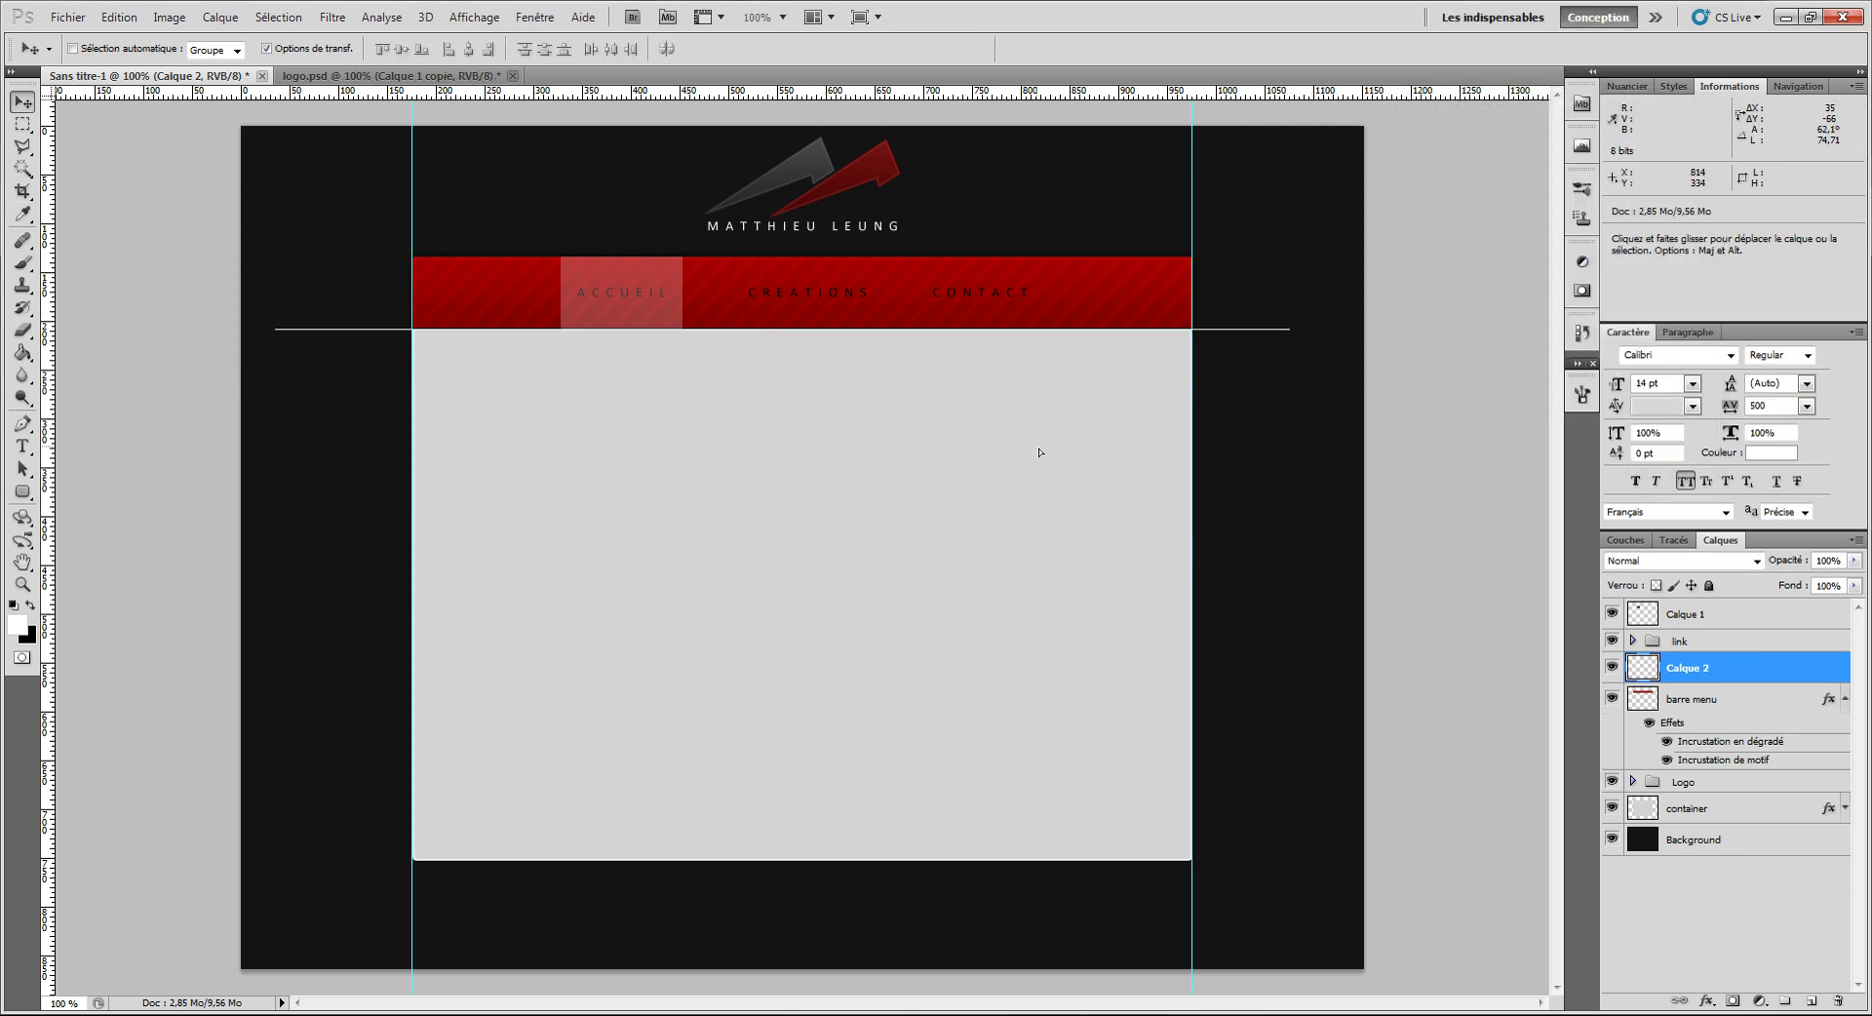
click(1687, 562)
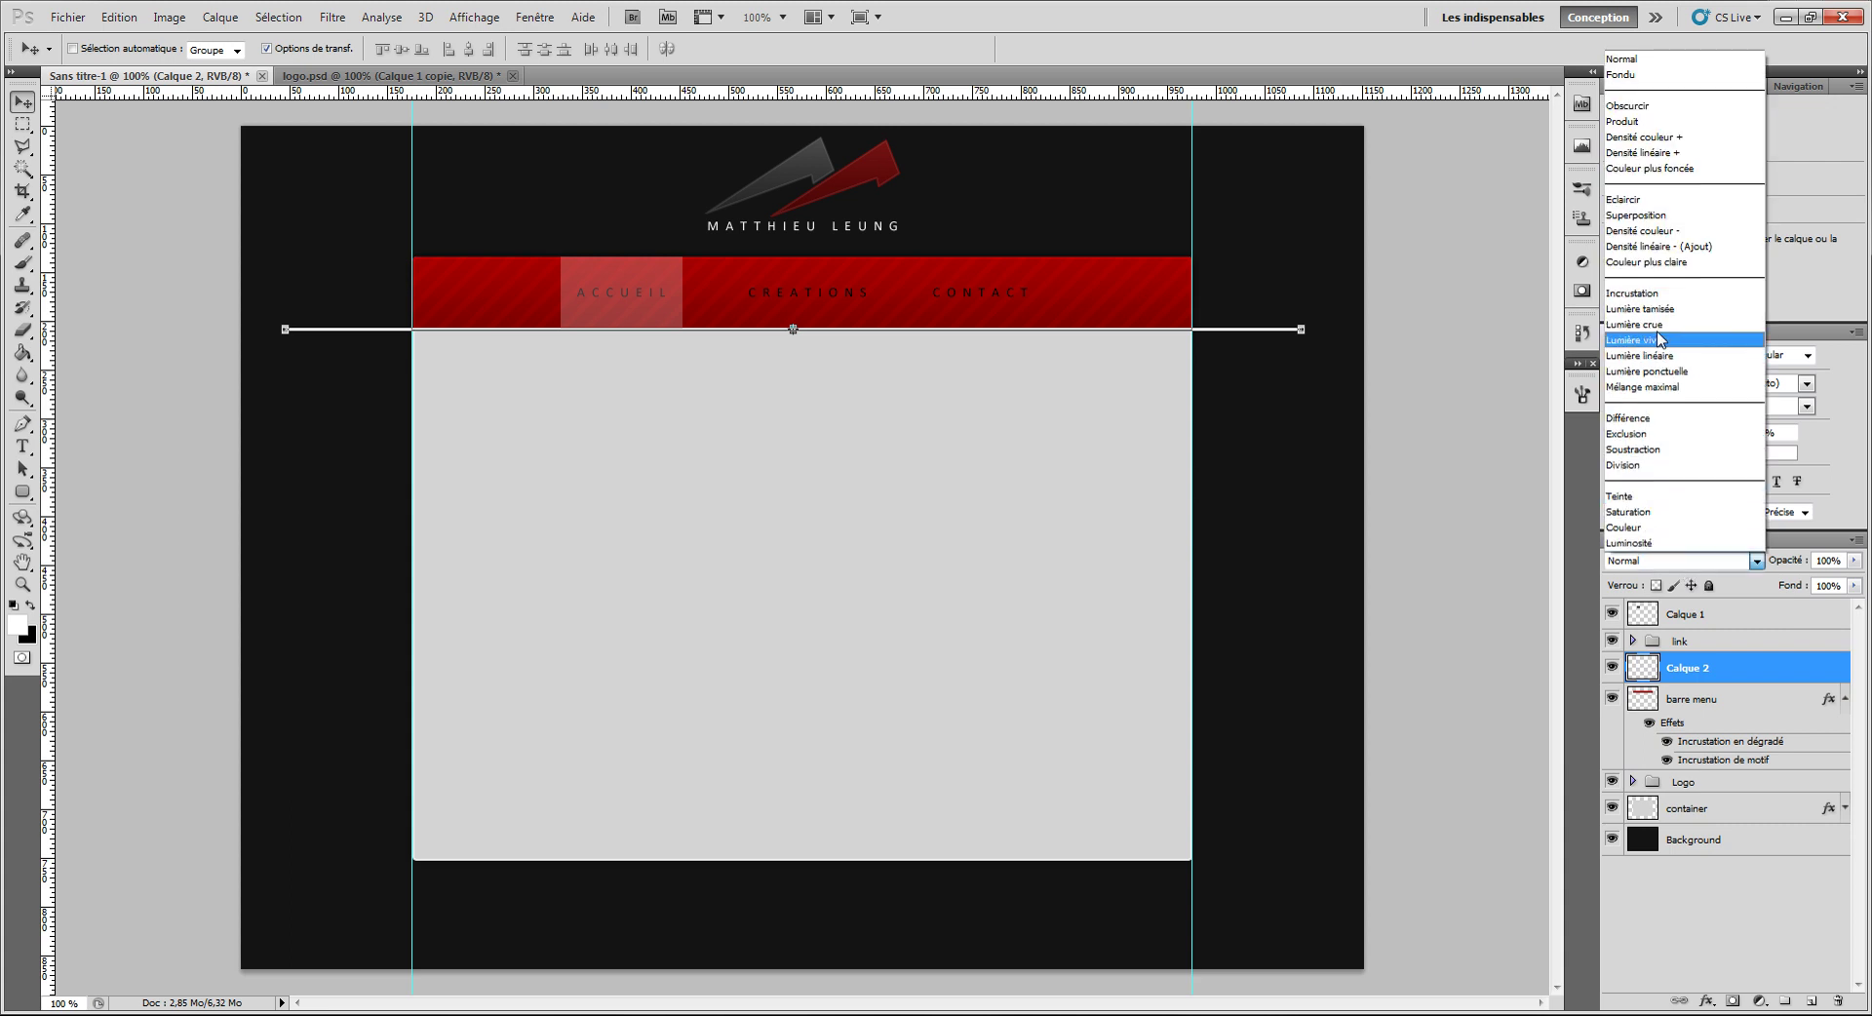
click(1657, 310)
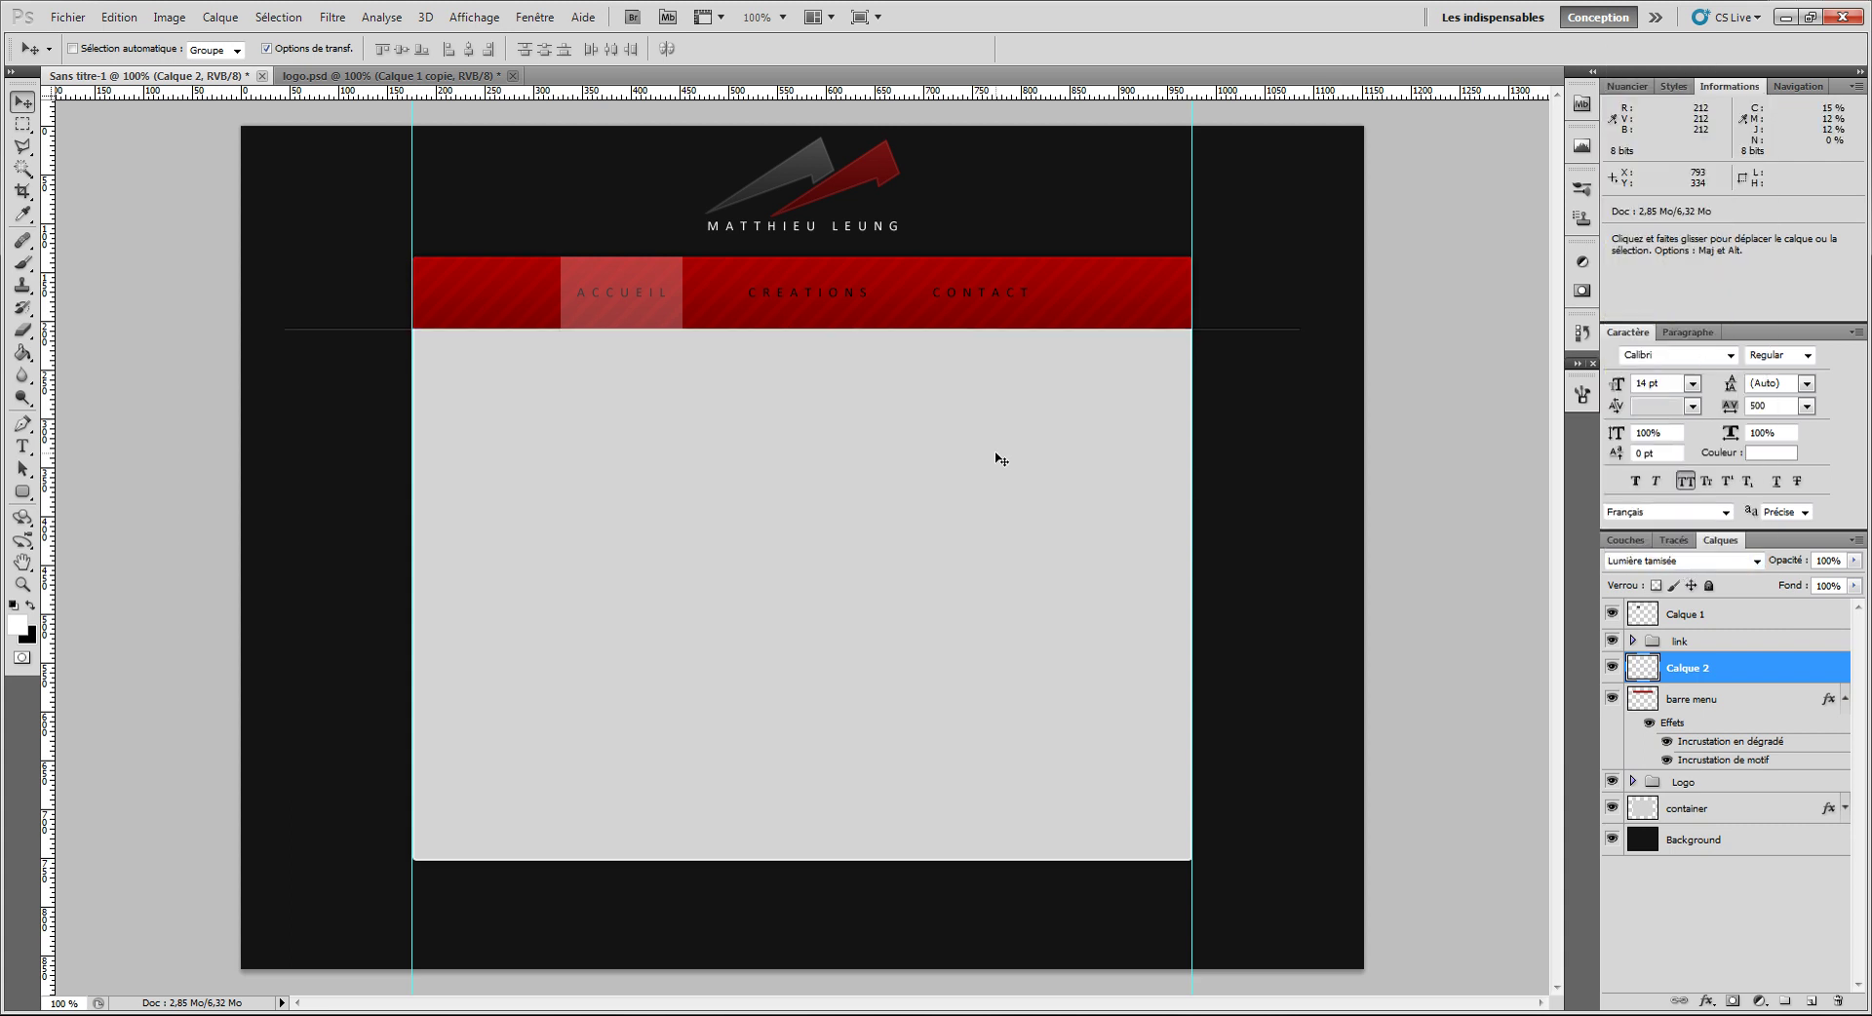
Step: Clear the divider from the left dark margin and select the right margin
key(m)
drag(351, 378, 412, 467)
click(1331, 459)
drag(1259, 231, 1189, 144)
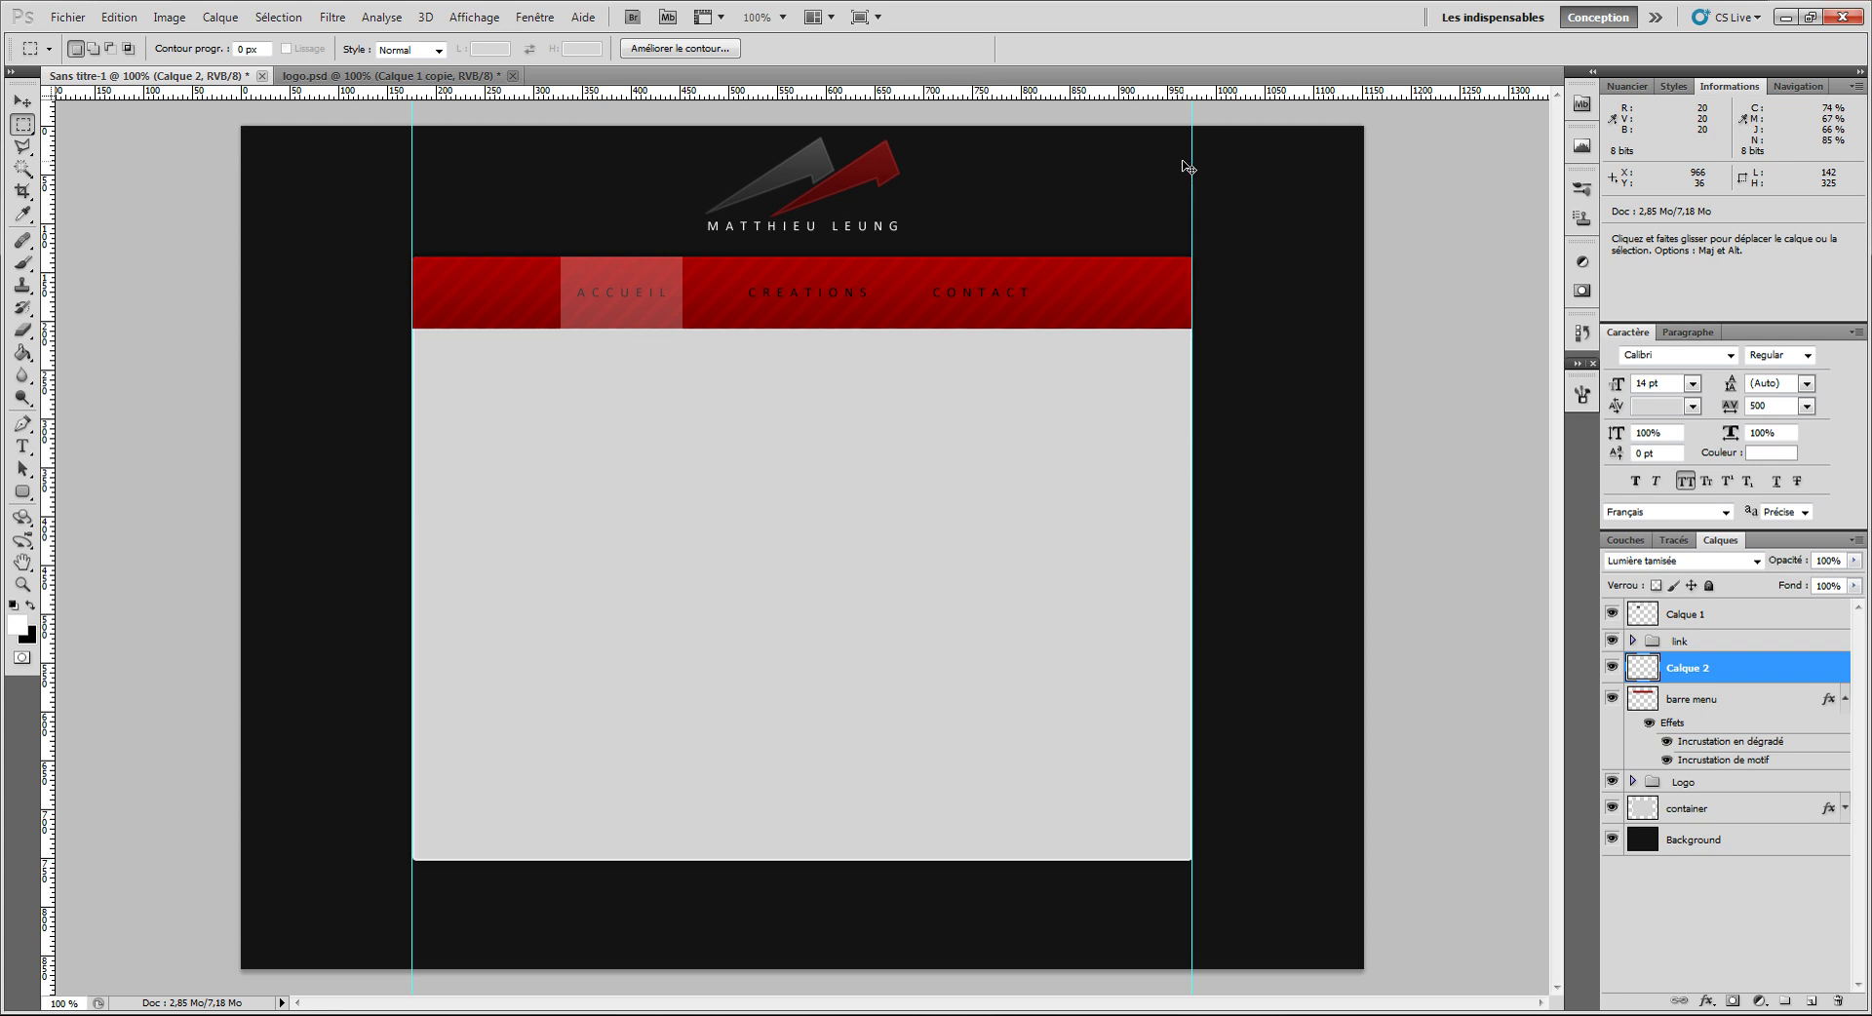
Step: Clear the divider from the right margin and hide the cyan guides with Ctrl+;
click(1129, 410)
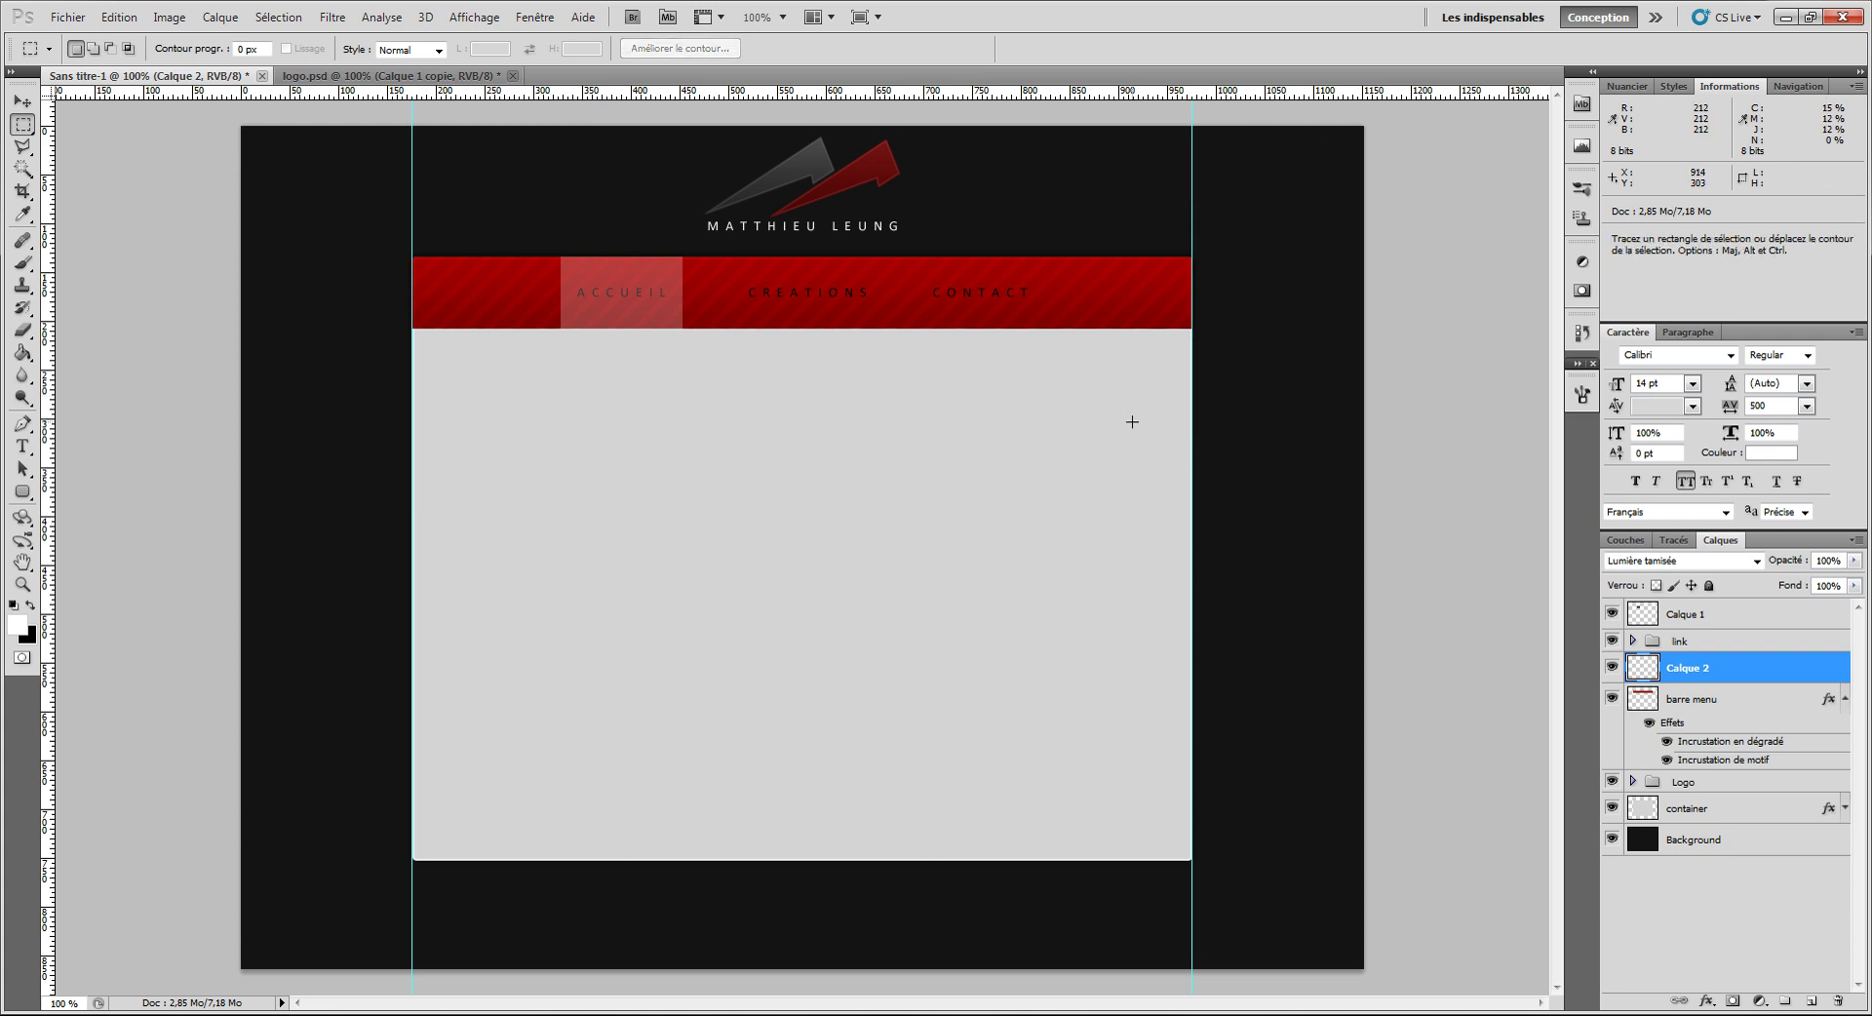
key(ctrl)
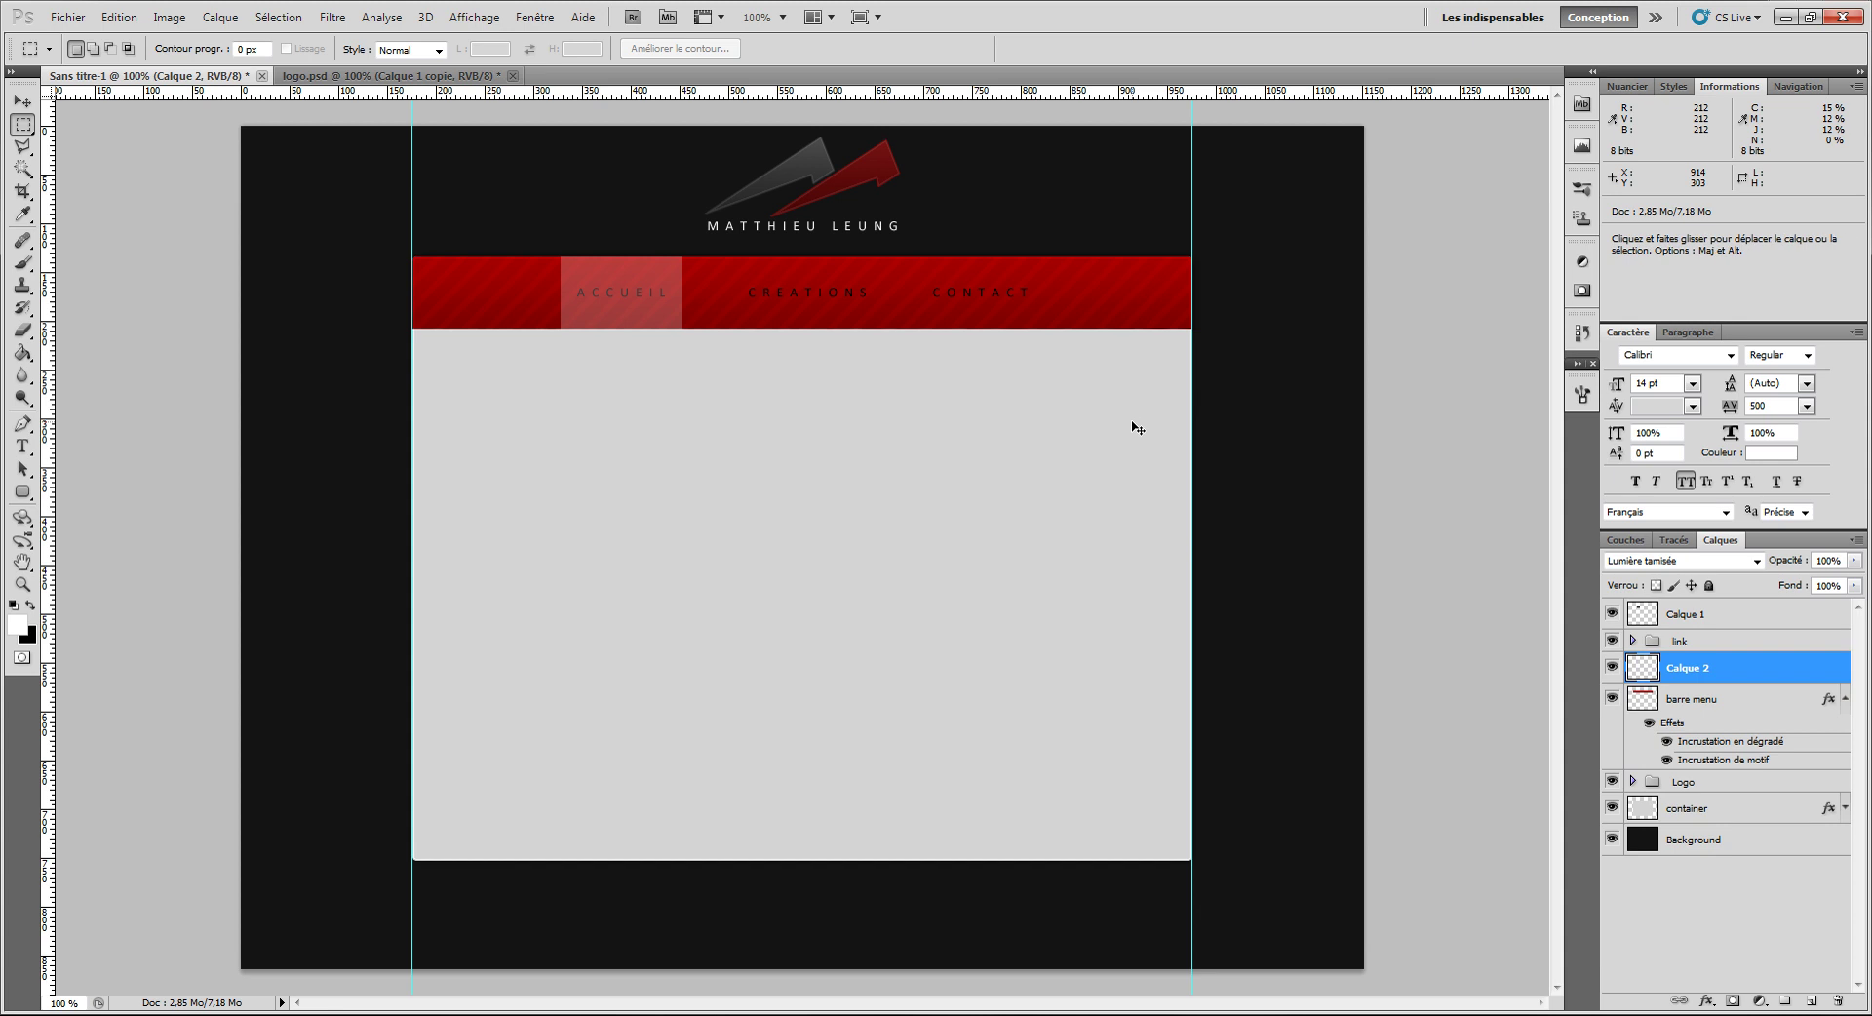
key(ctrl+semicolon)
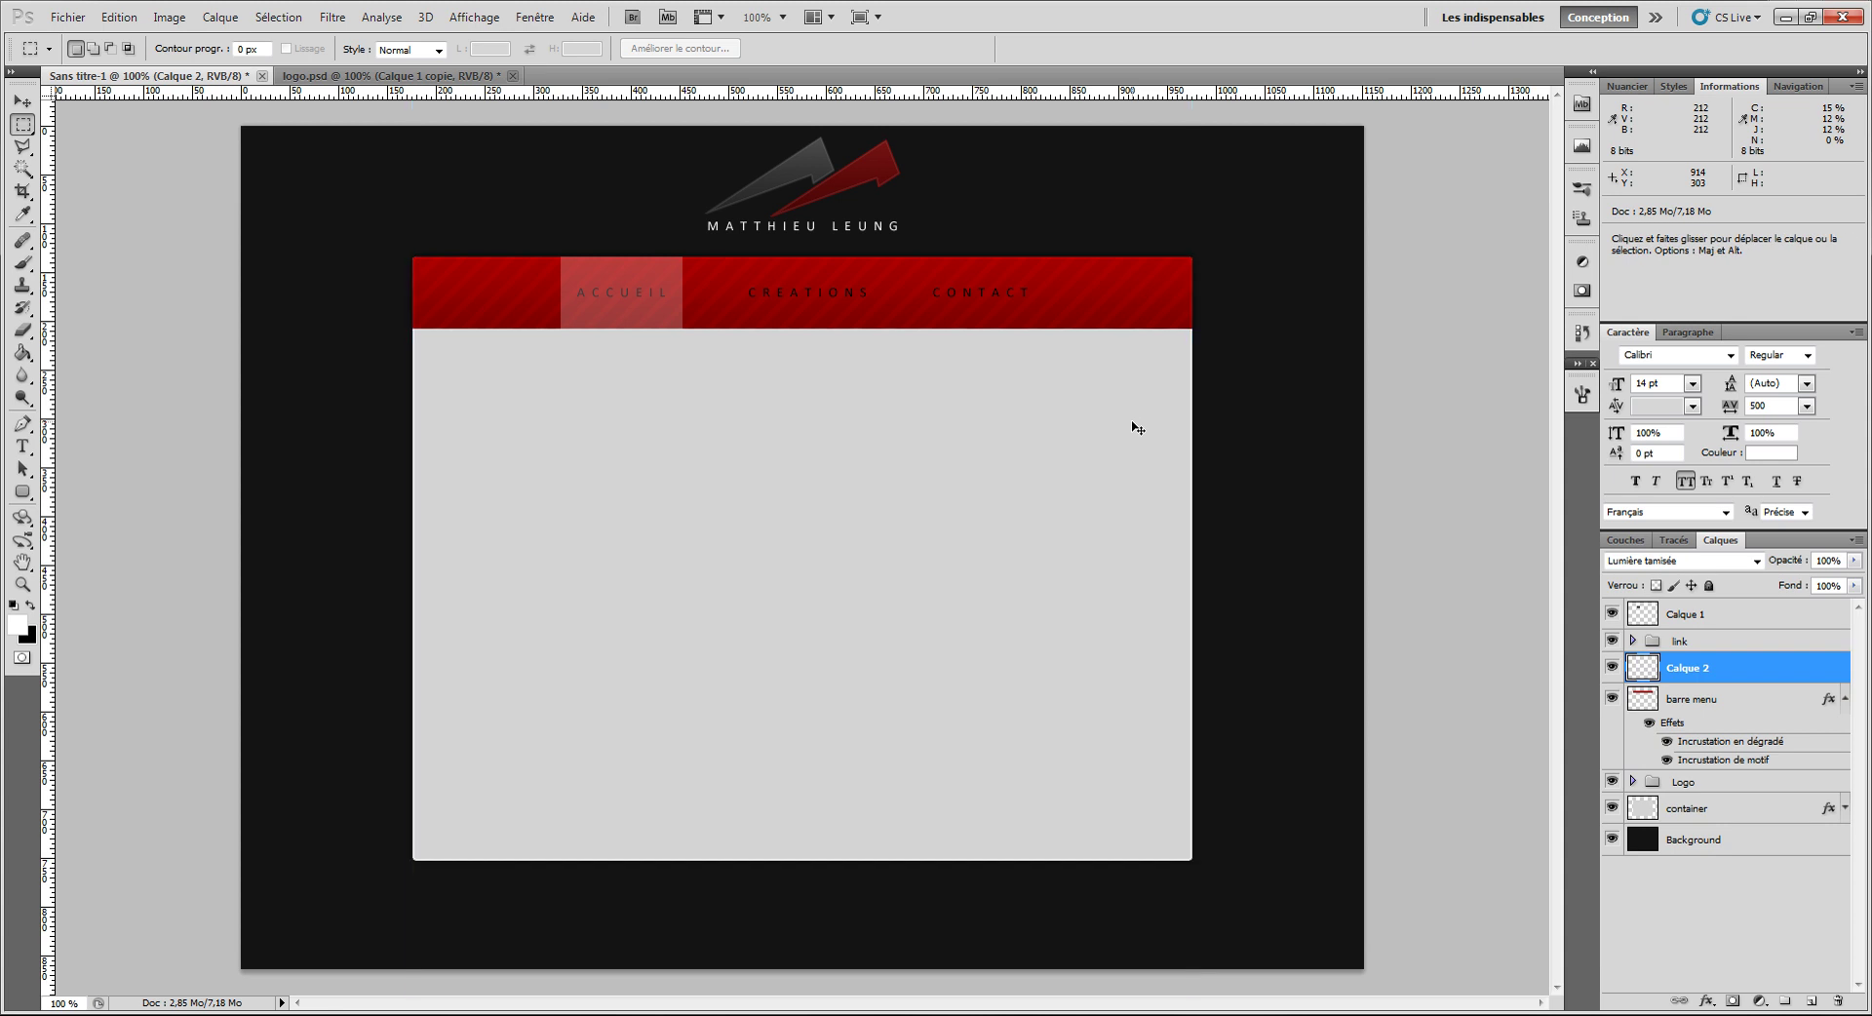
key(ctrl+semicolon)
key(ctrl+semicolon)
key(ctrl+semicolon)
key(ctrl+semicolon)
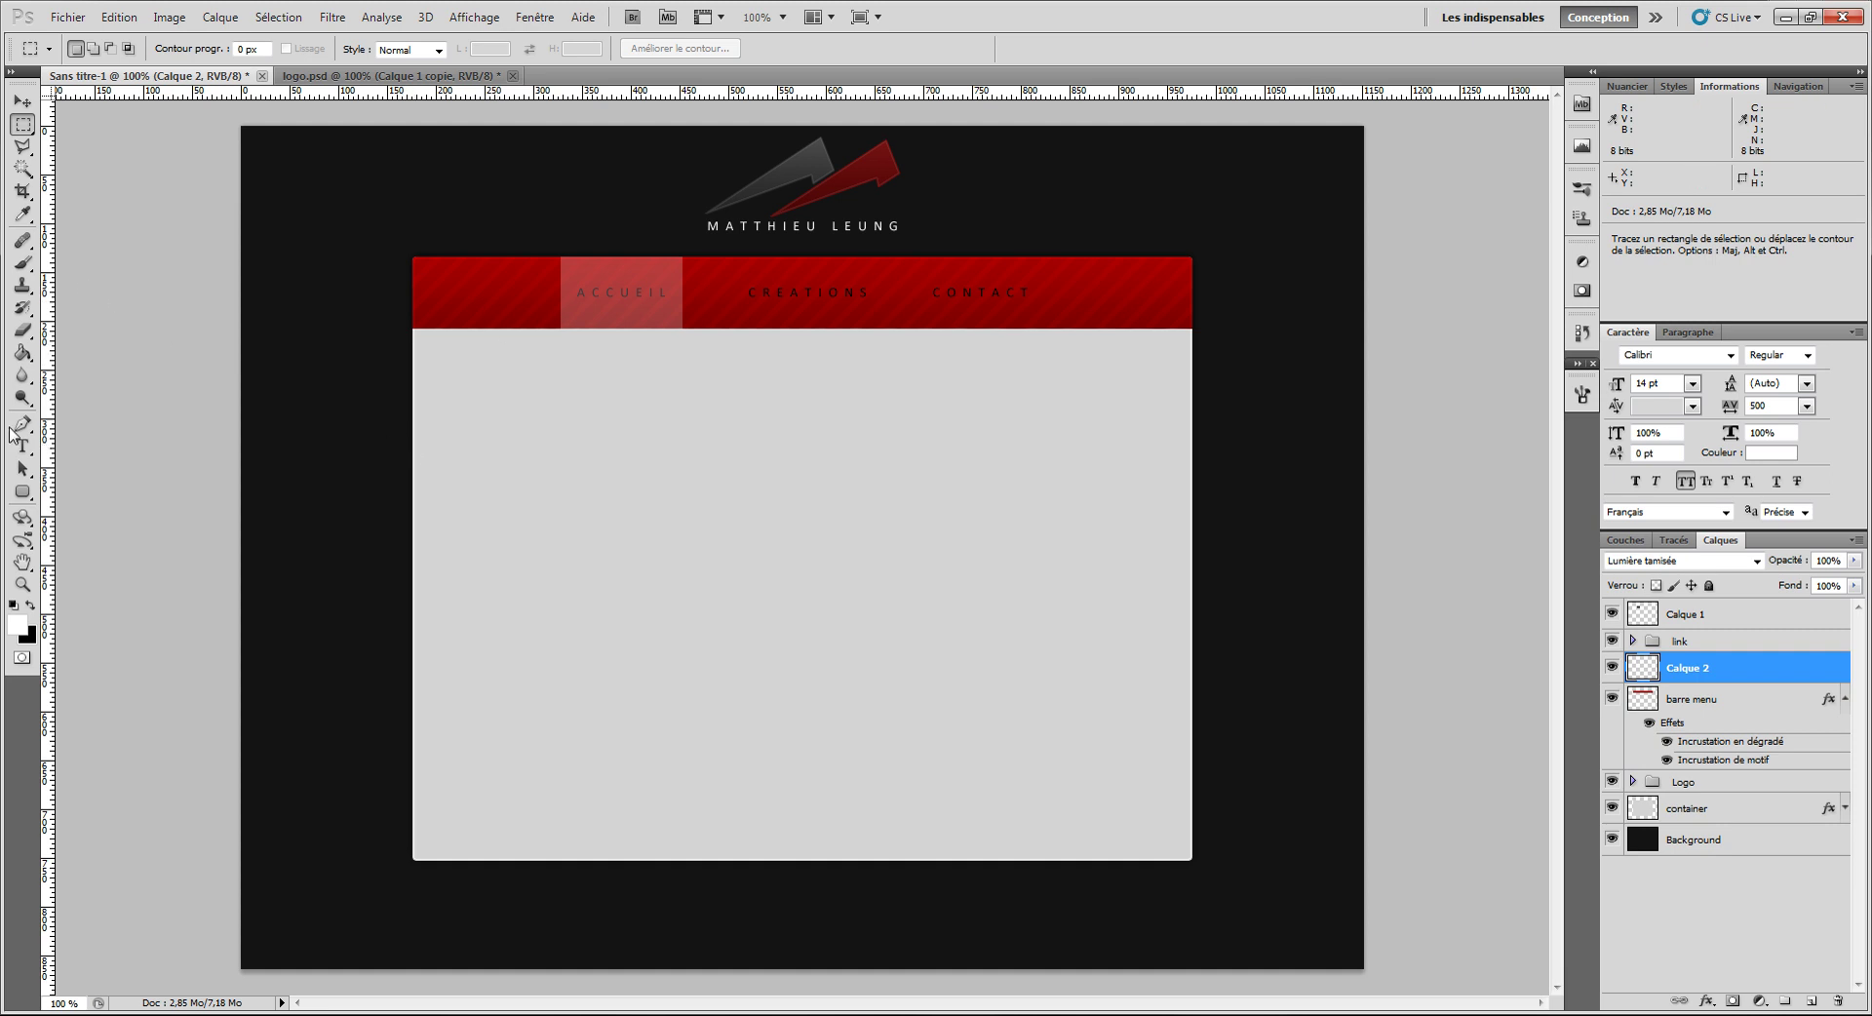
click(24, 448)
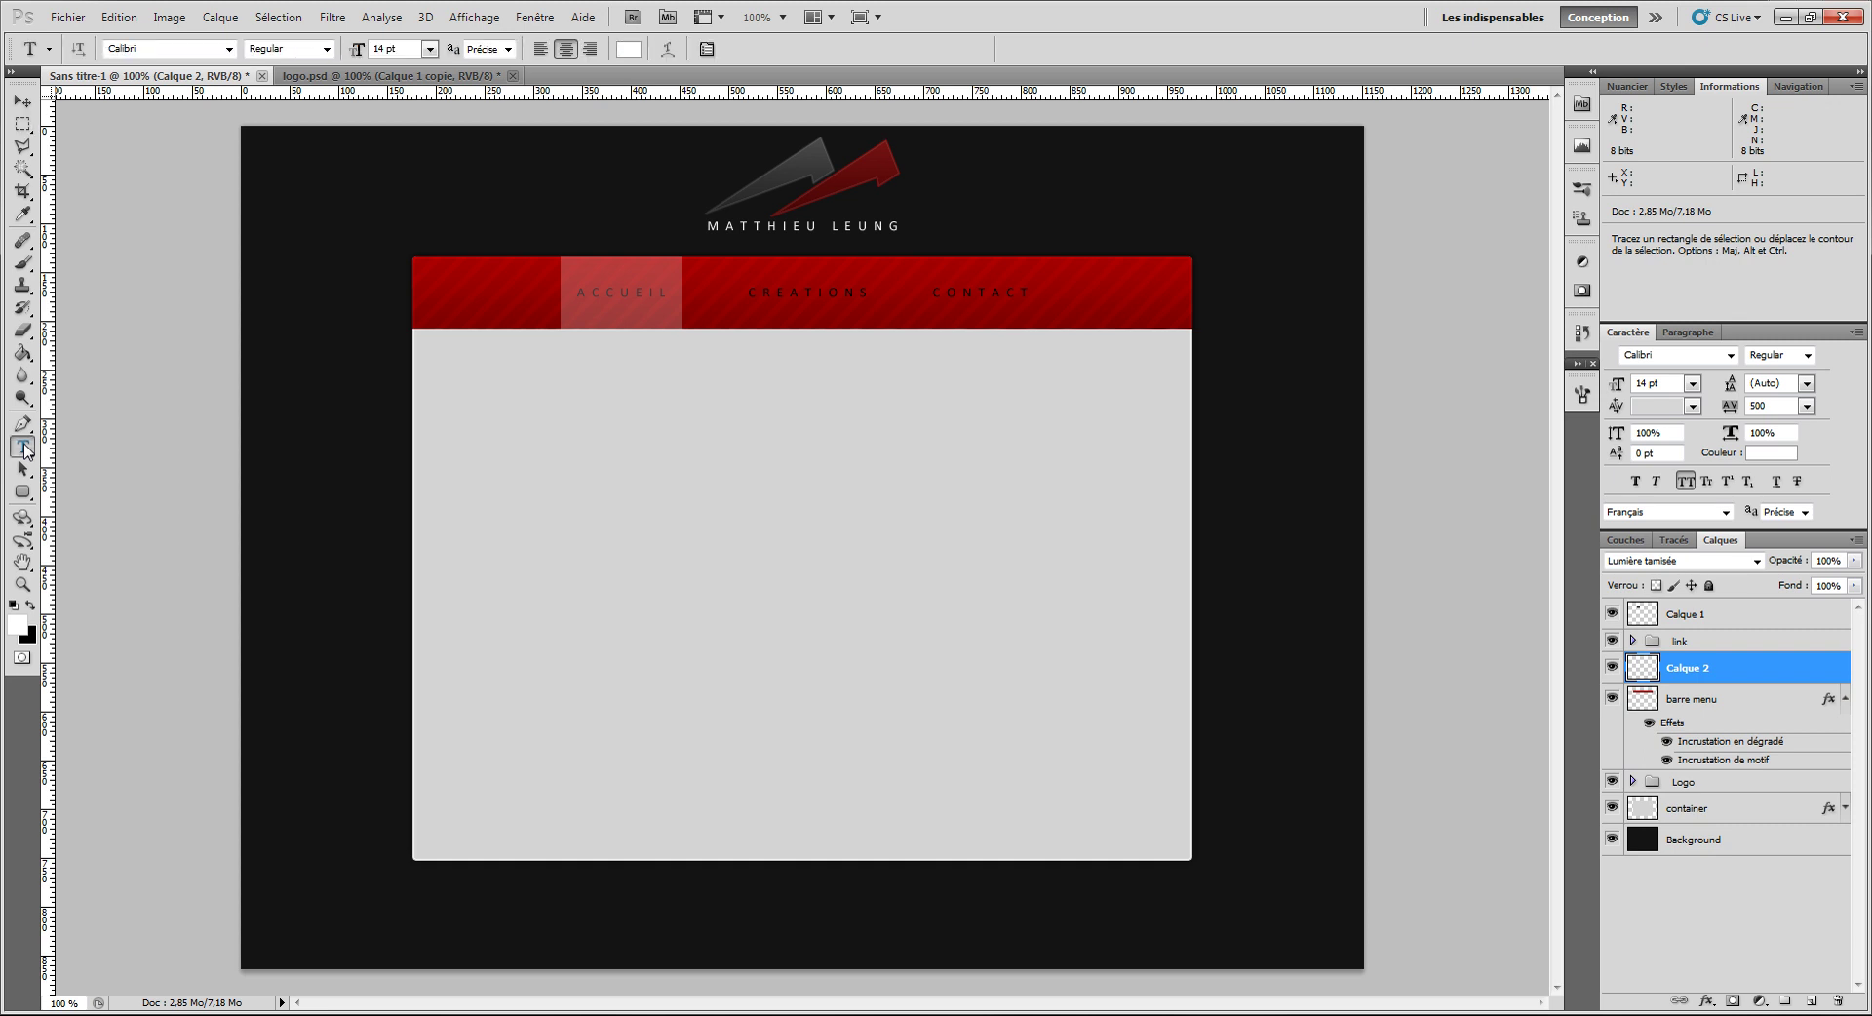
Step: Type the BIENVENUE heading in the content area and colour it black
click(479, 384)
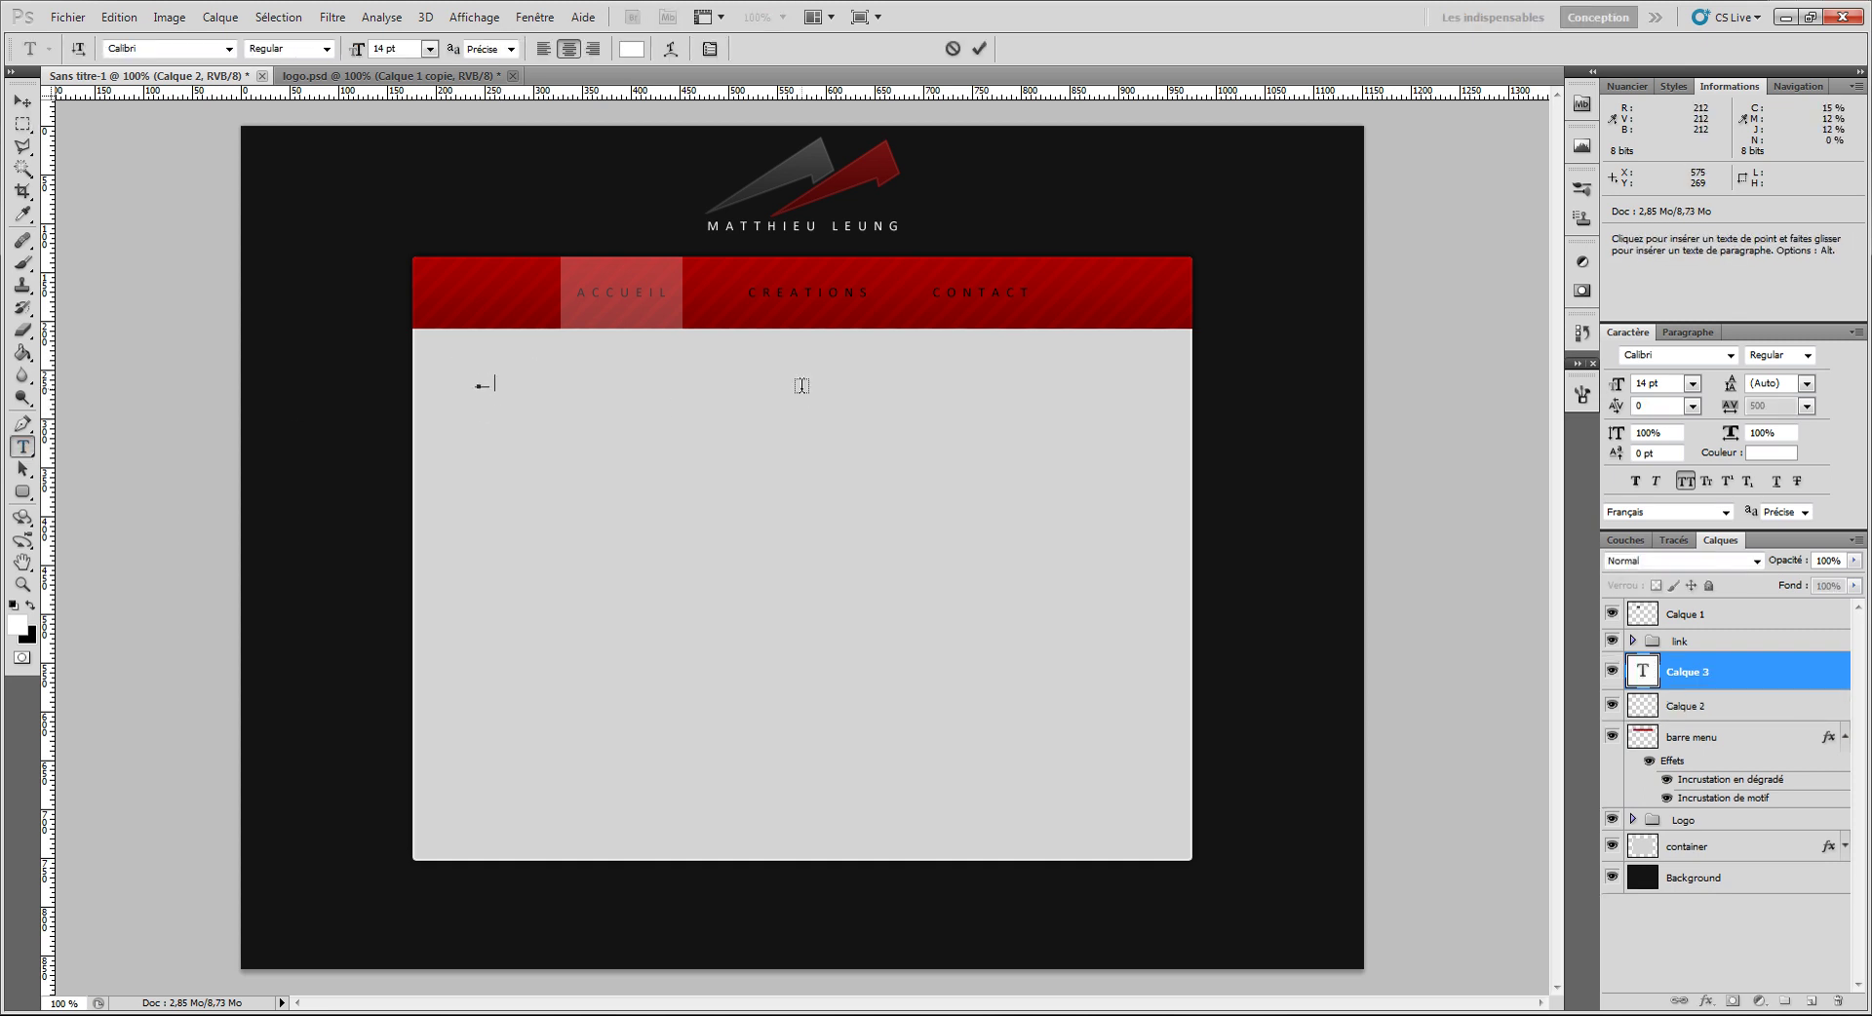
text(BIENVENUE)
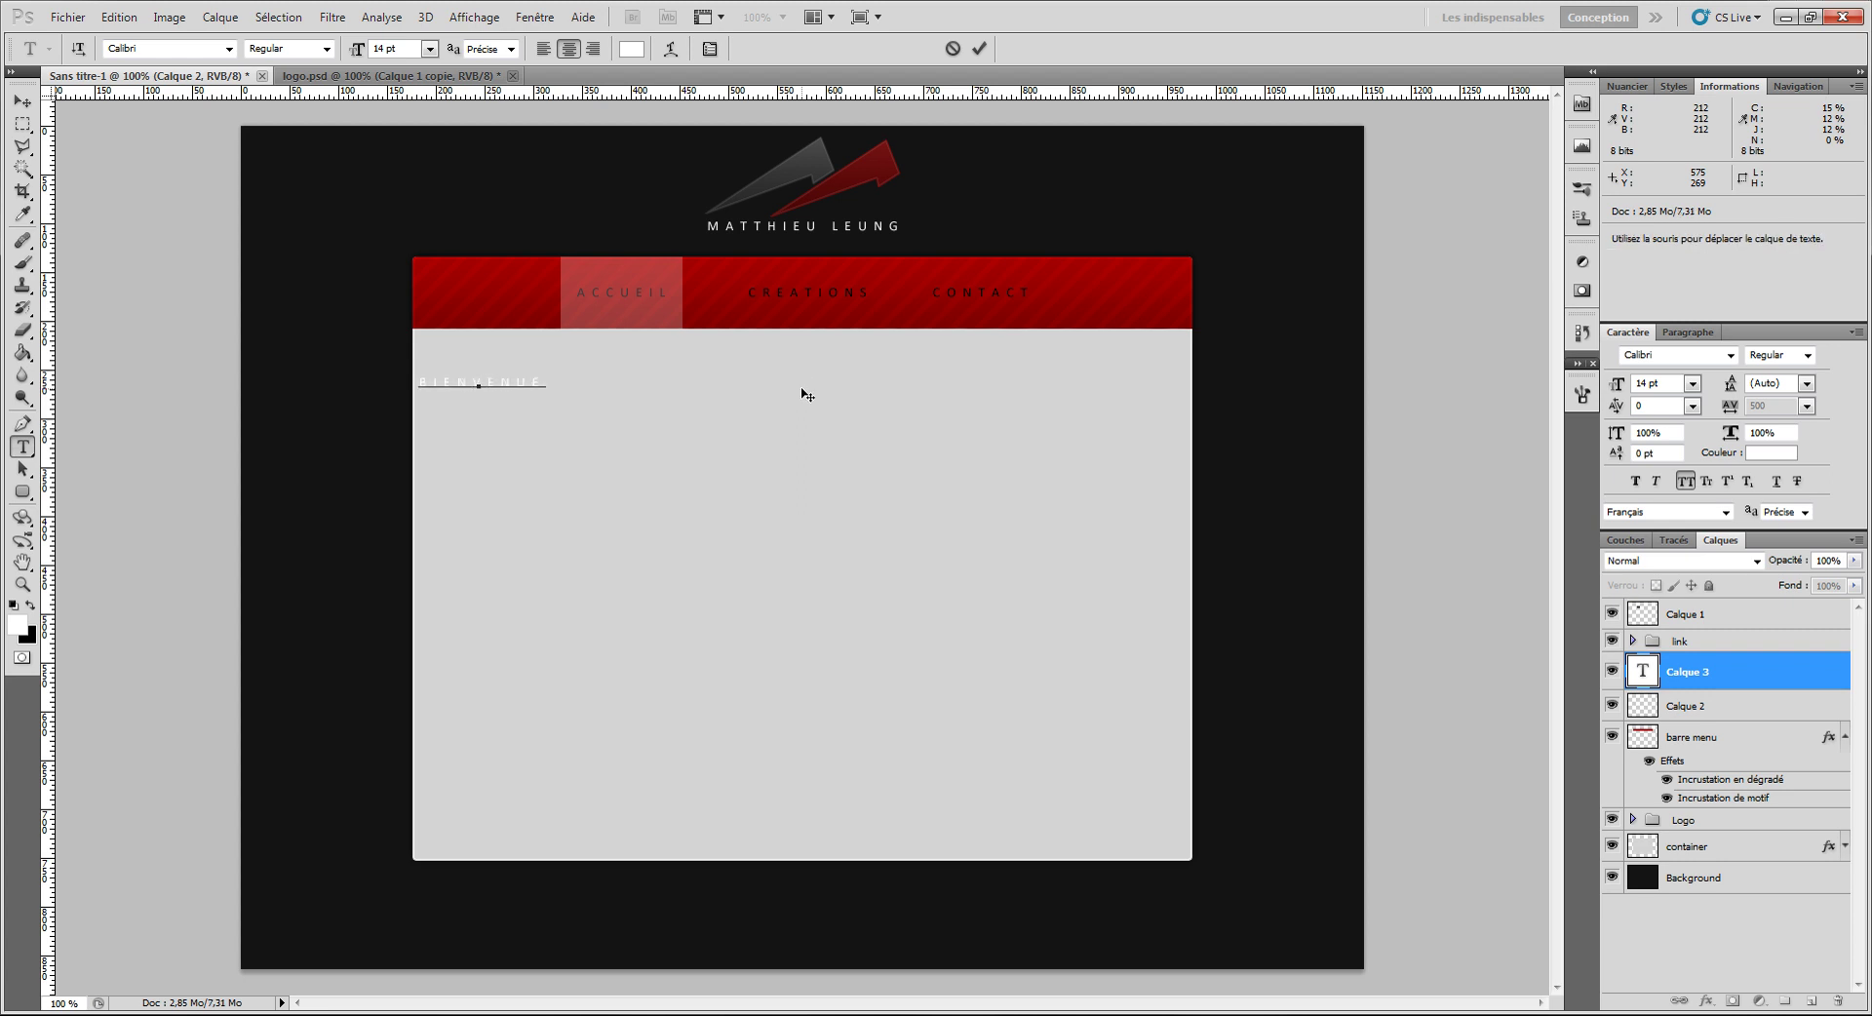
click(978, 49)
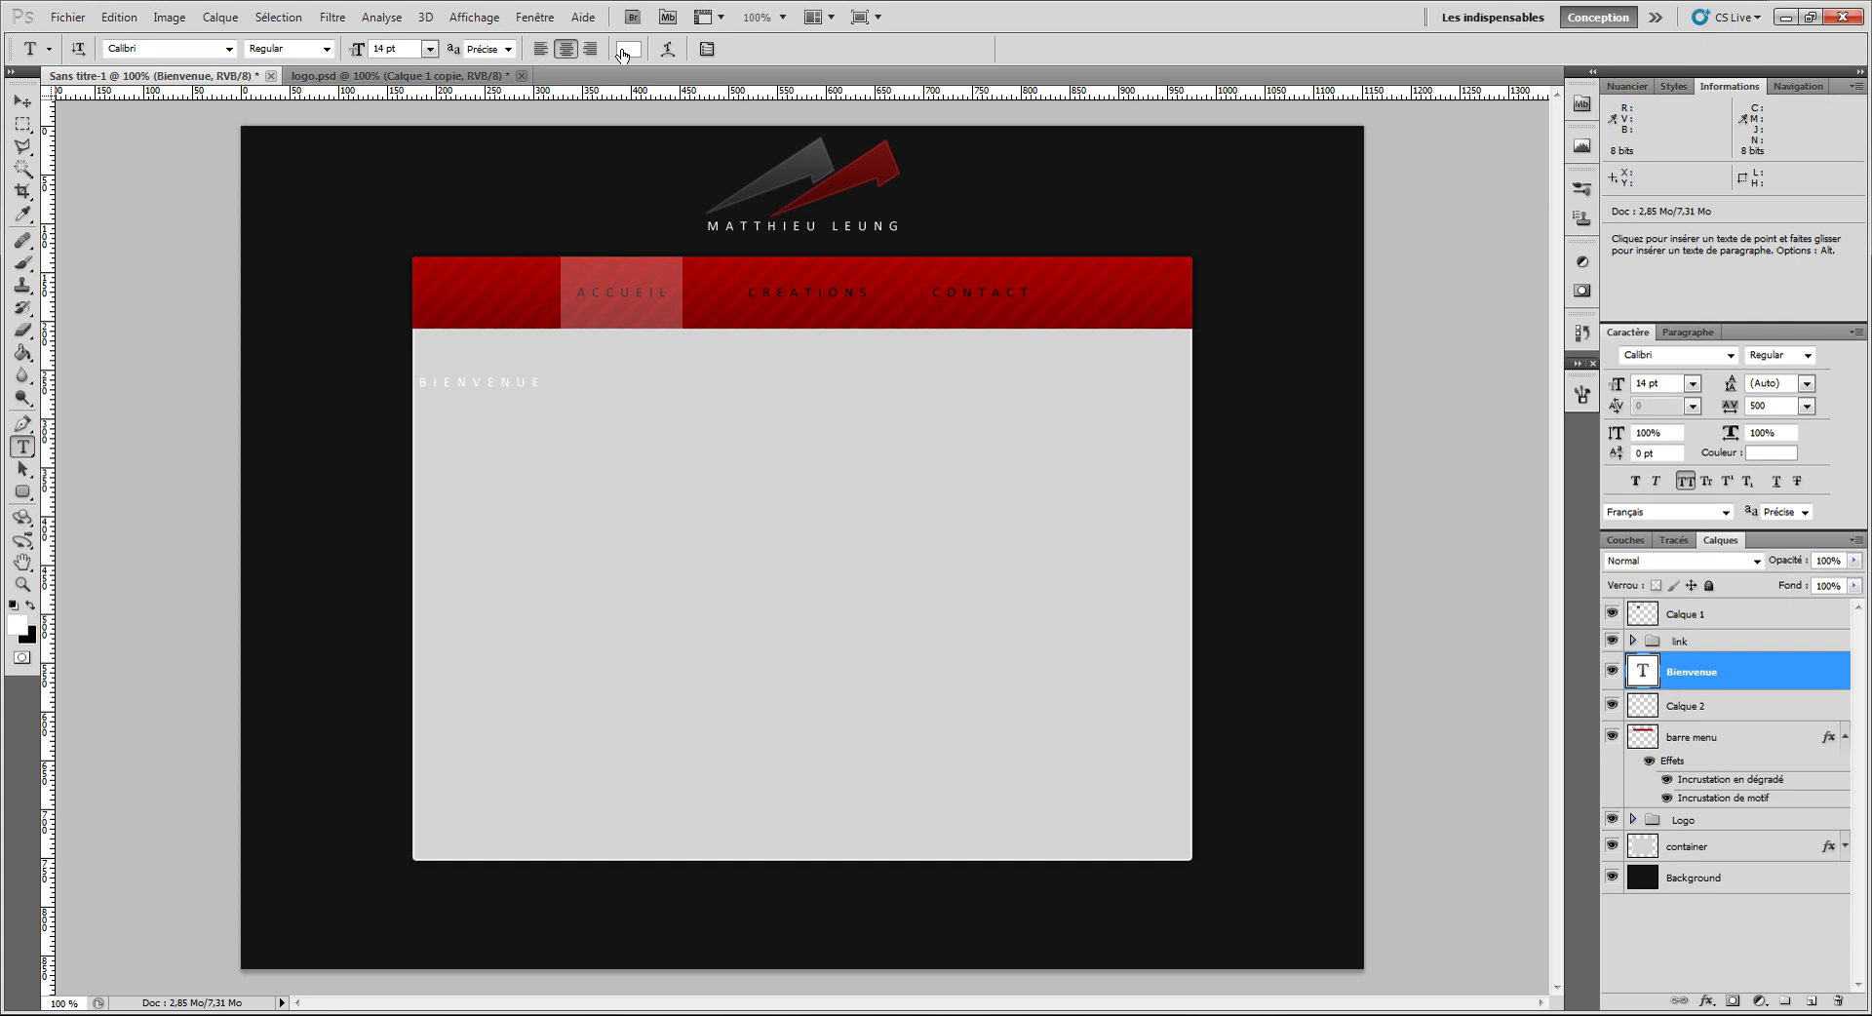
click(628, 48)
drag(1405, 283, 1161, 506)
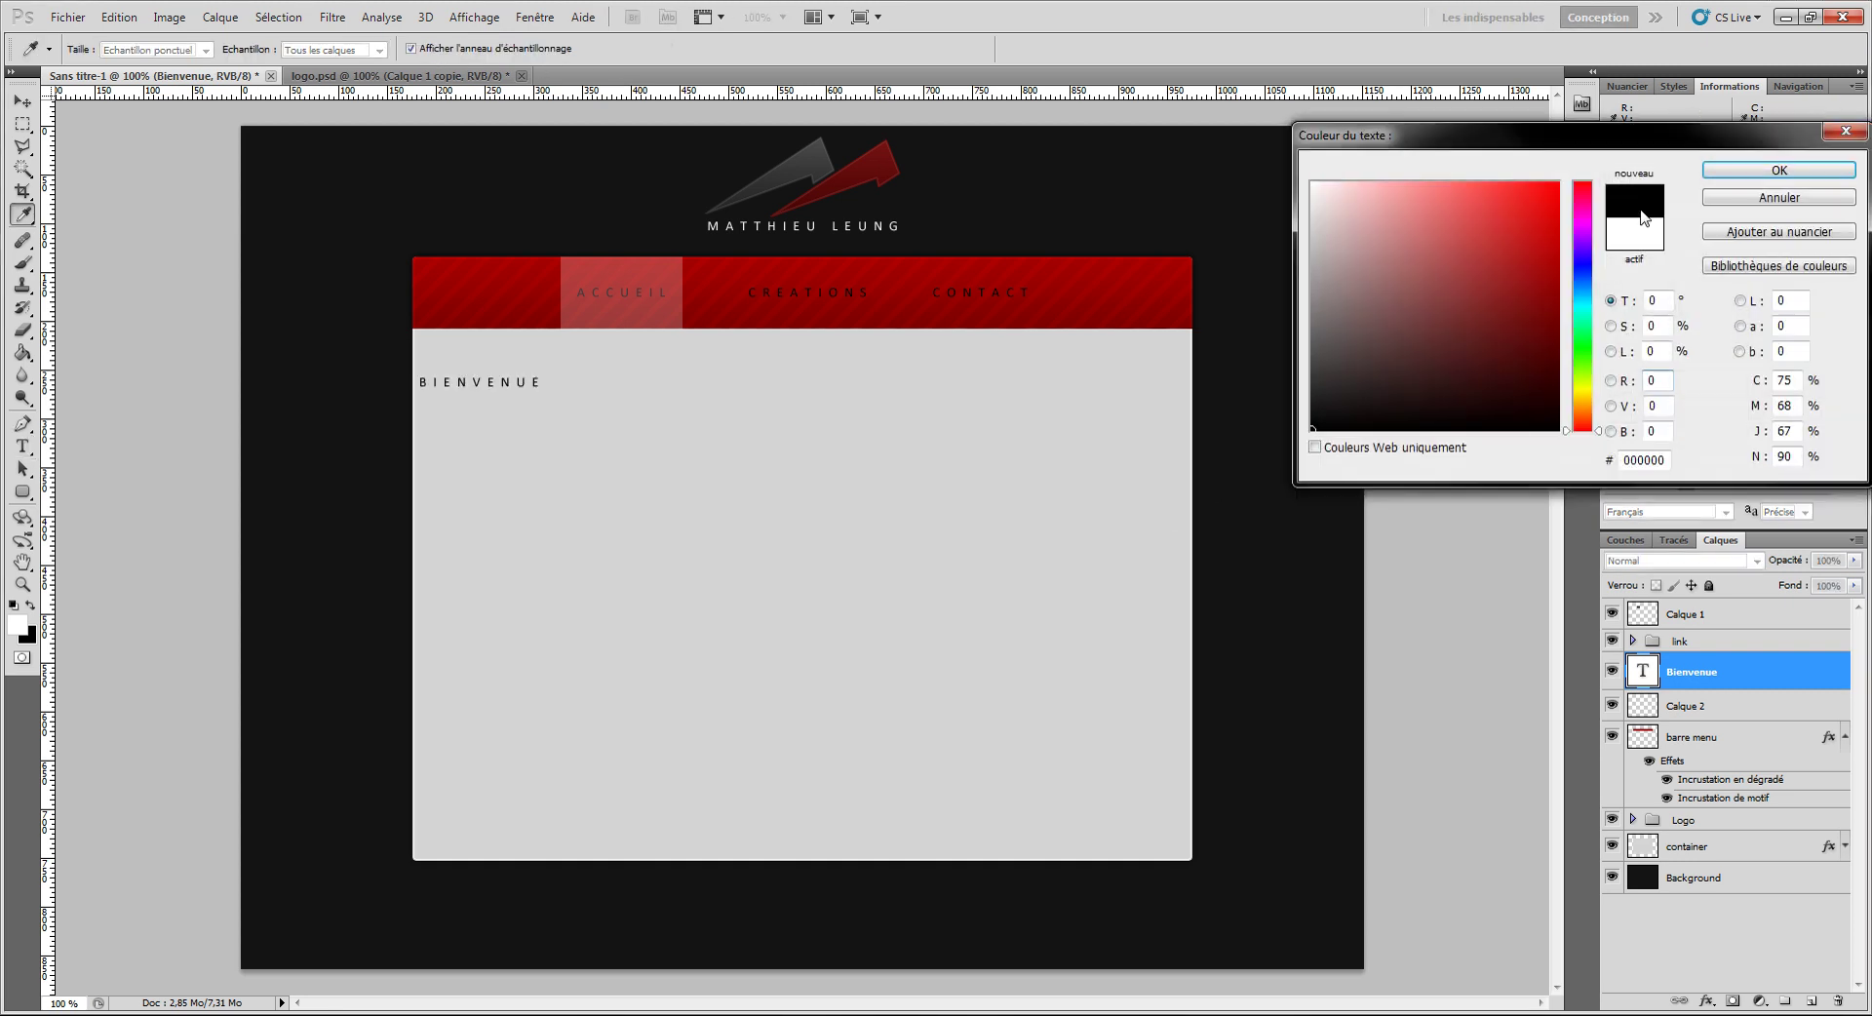
click(1741, 171)
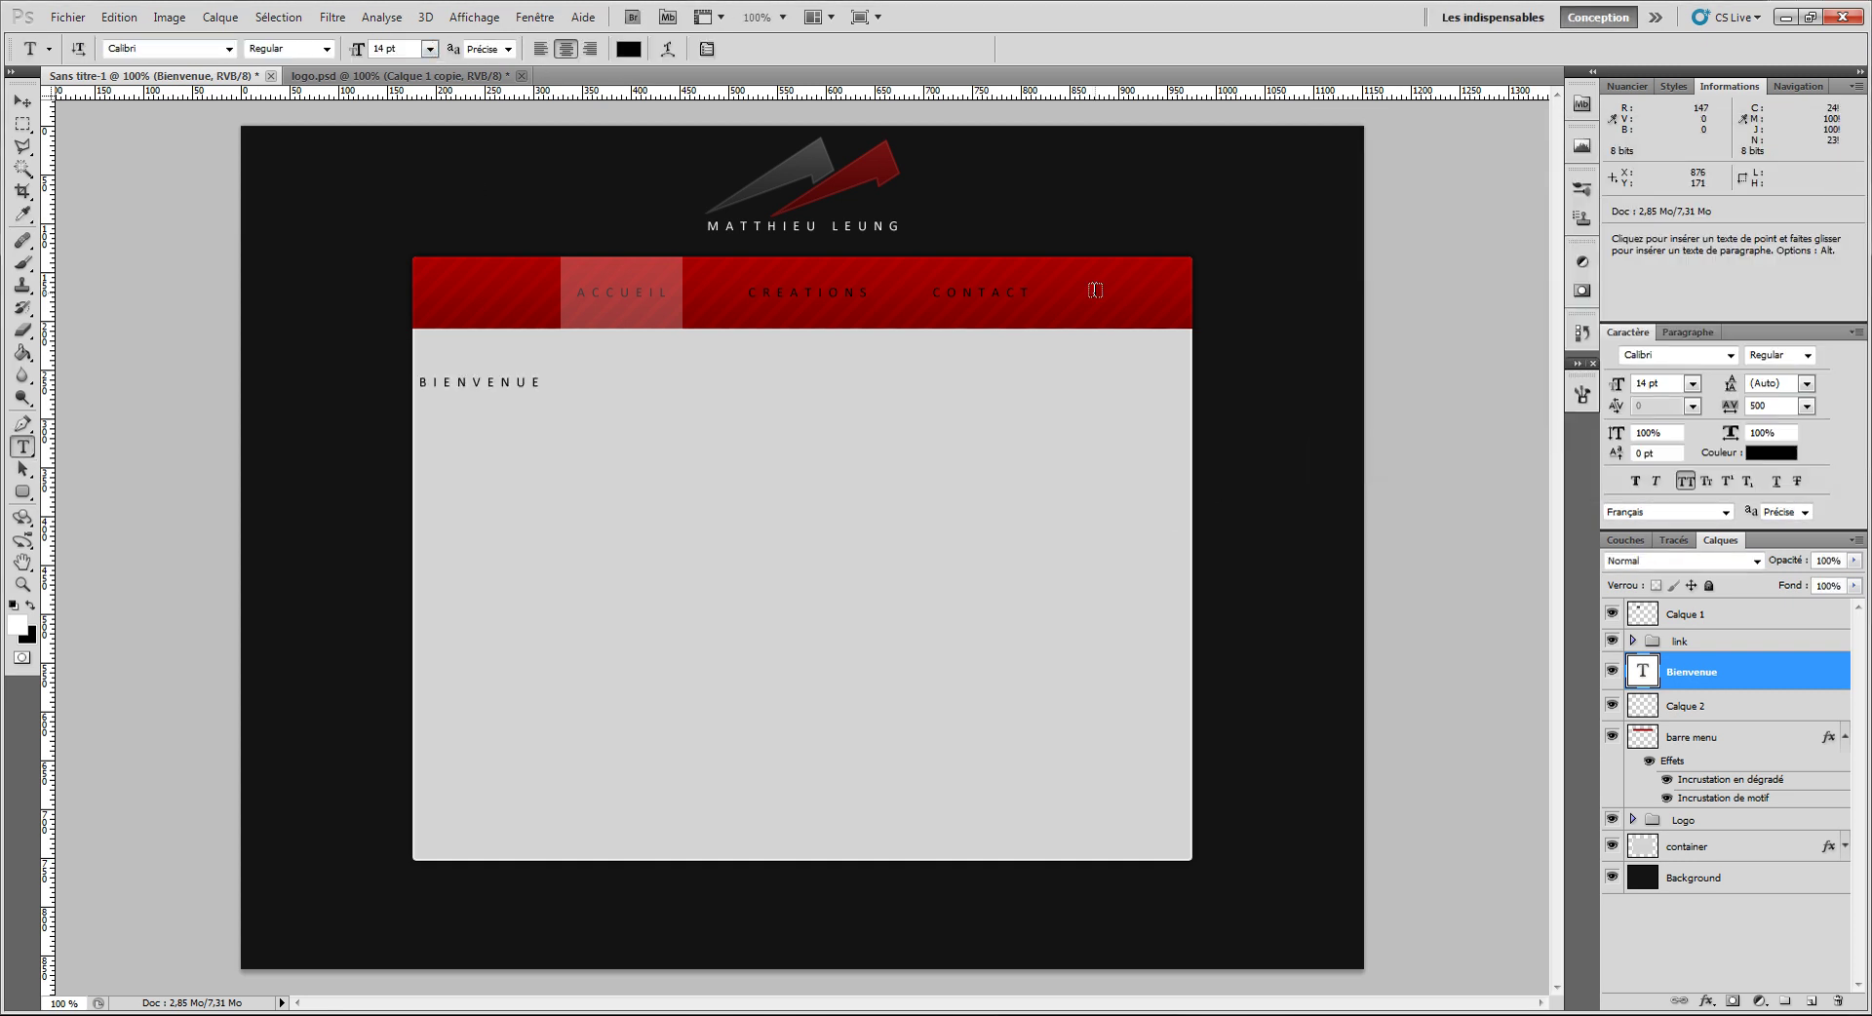
Step: Set the heading's letter spacing to 100, keeping all capitals on
click(1807, 406)
click(1806, 565)
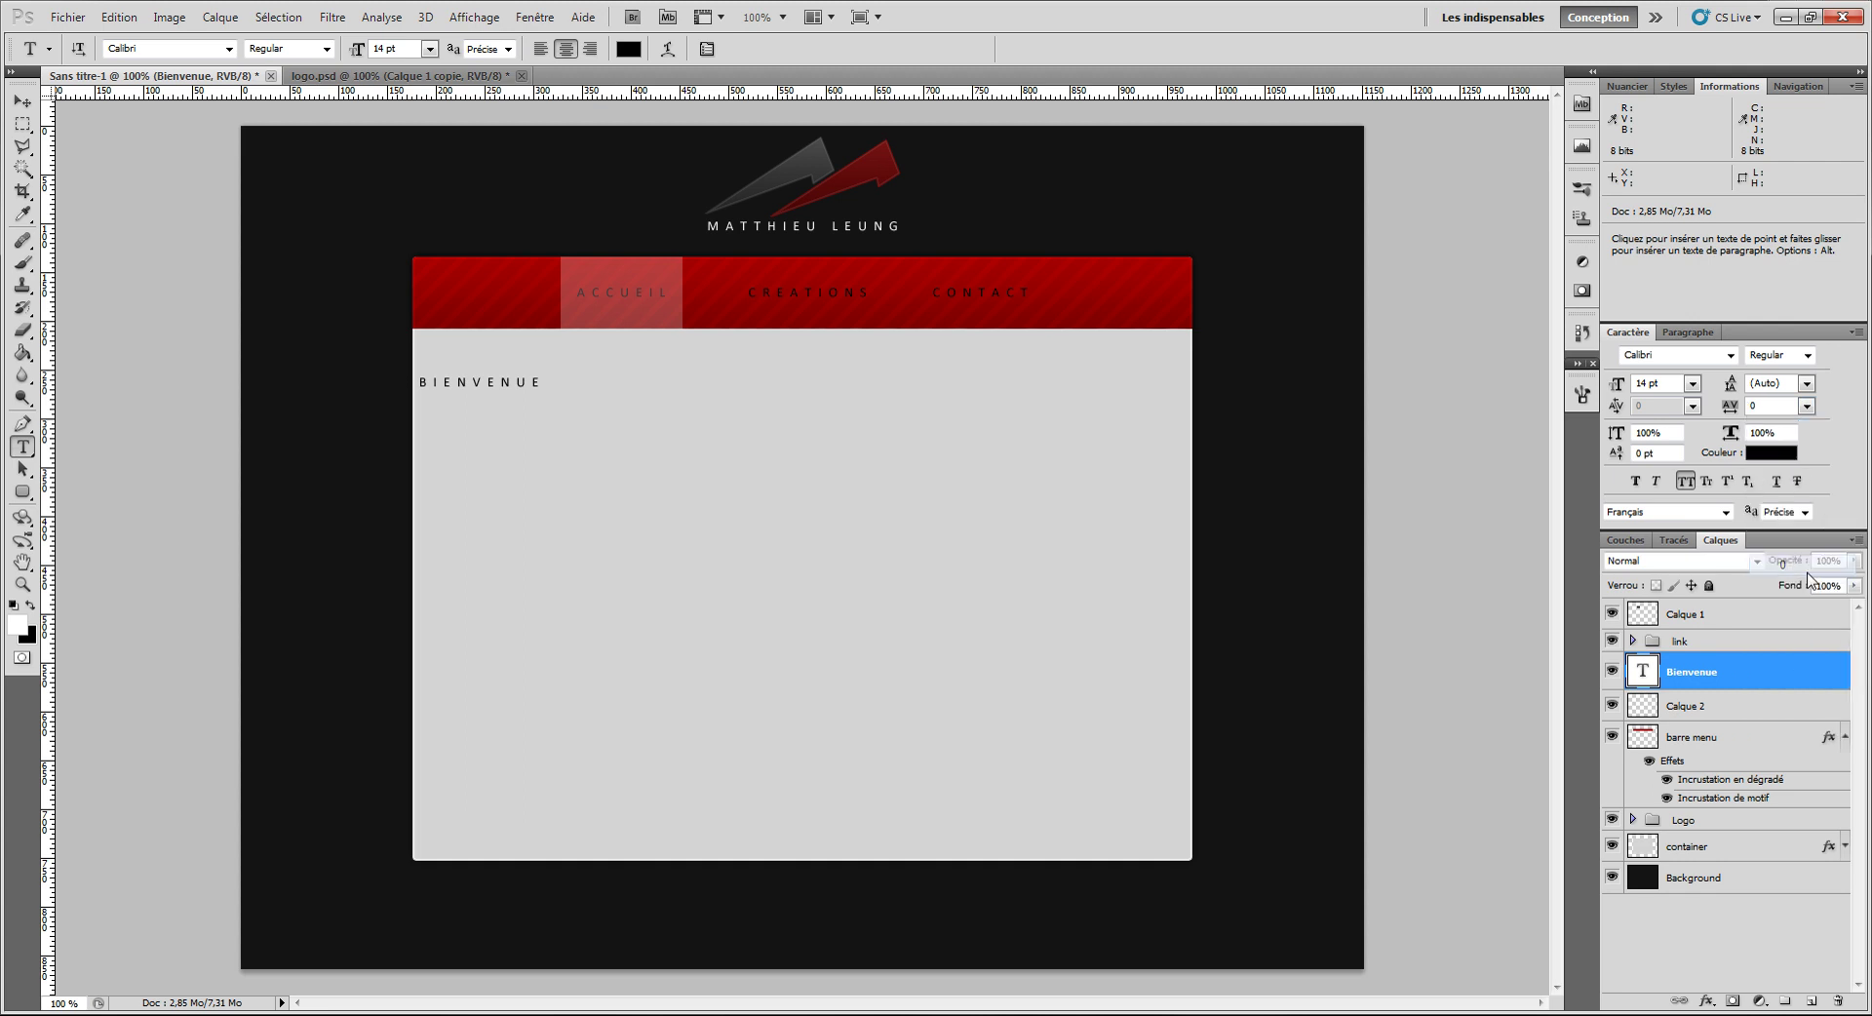
click(1778, 410)
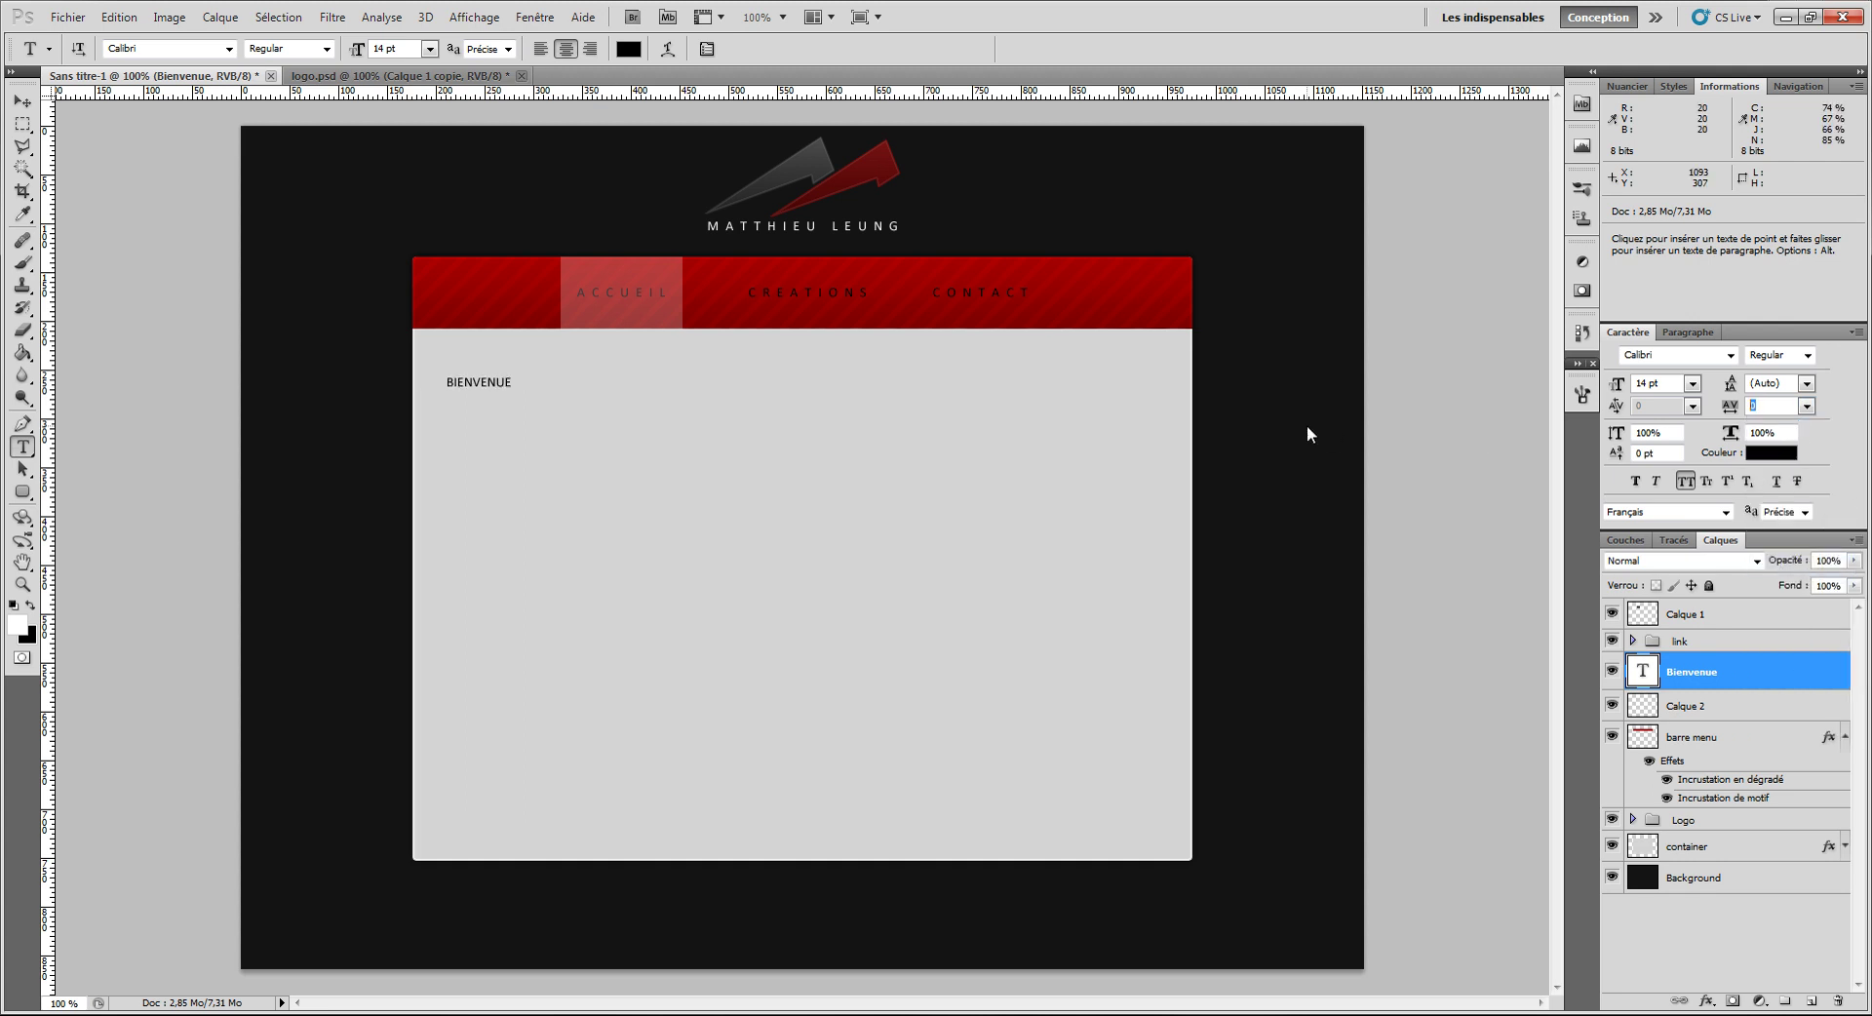
key(Return)
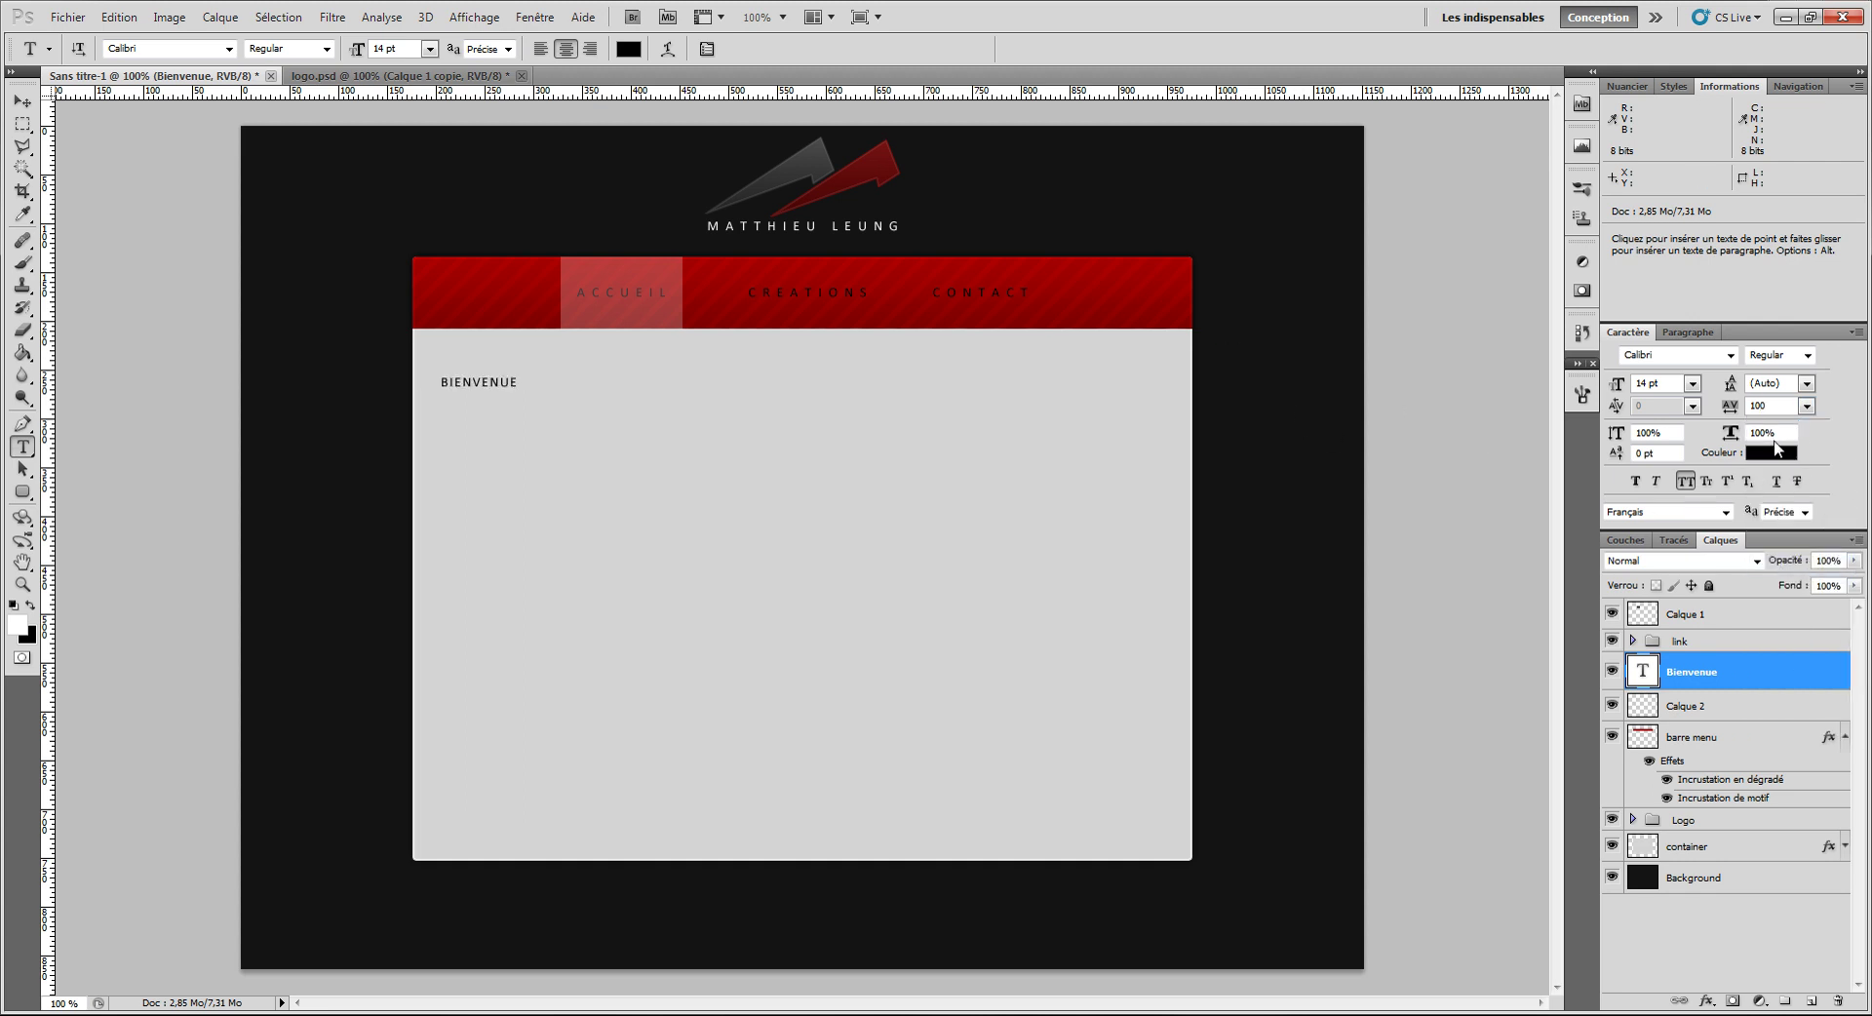
click(1684, 483)
click(1682, 489)
Step: Confirm a near-black colour, set anti-aliasing to Nette, and shift BIENVENUE 25 px right
click(629, 48)
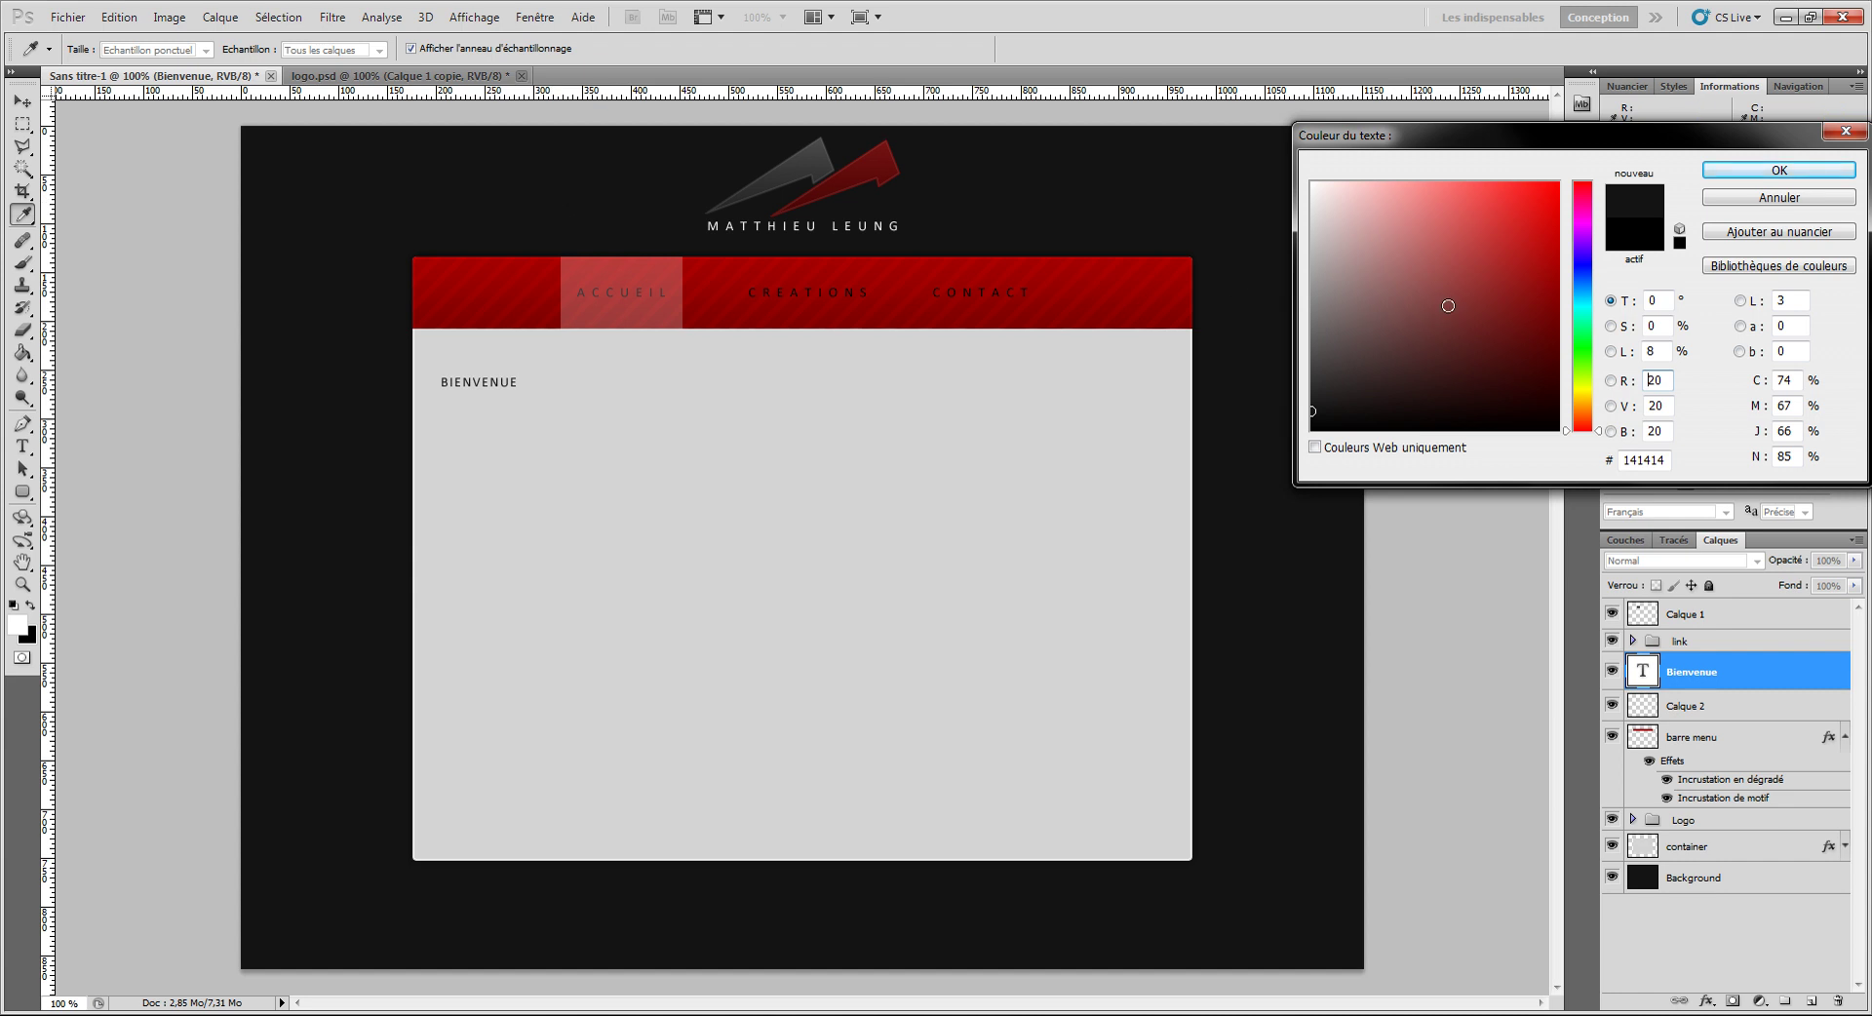
click(1773, 173)
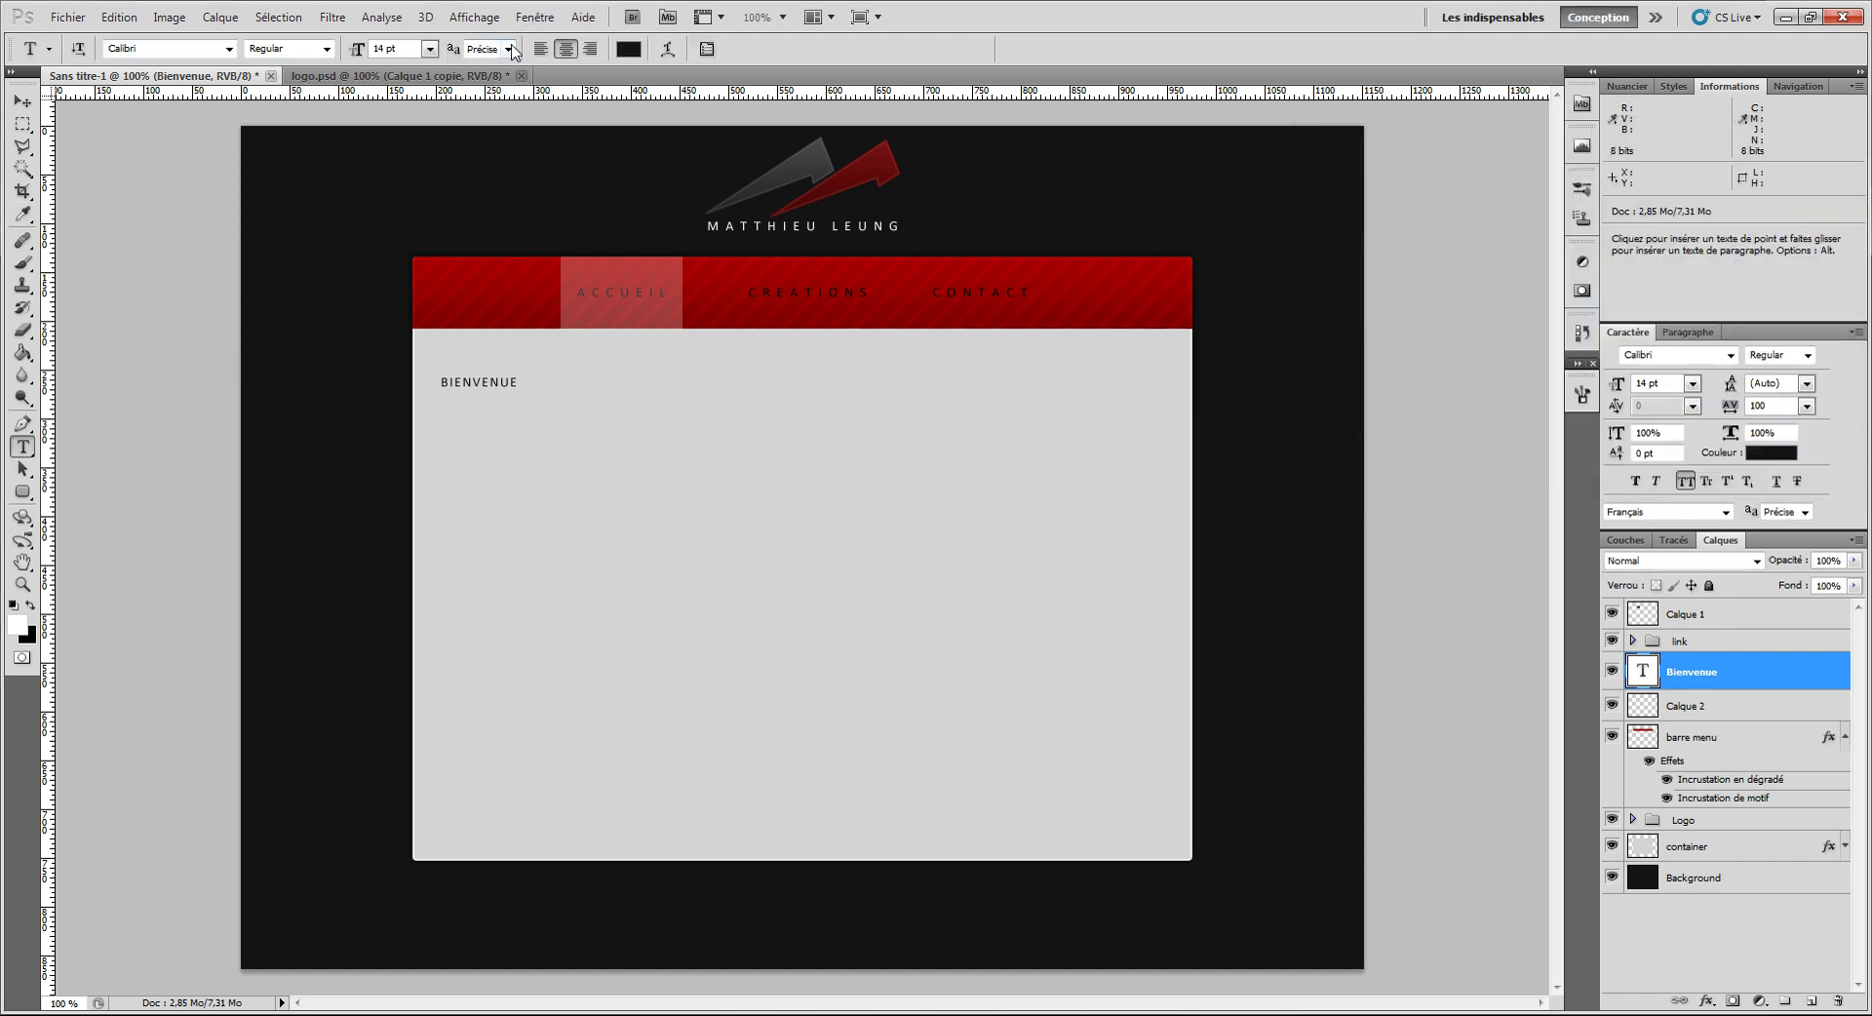
click(508, 49)
click(493, 84)
click(23, 101)
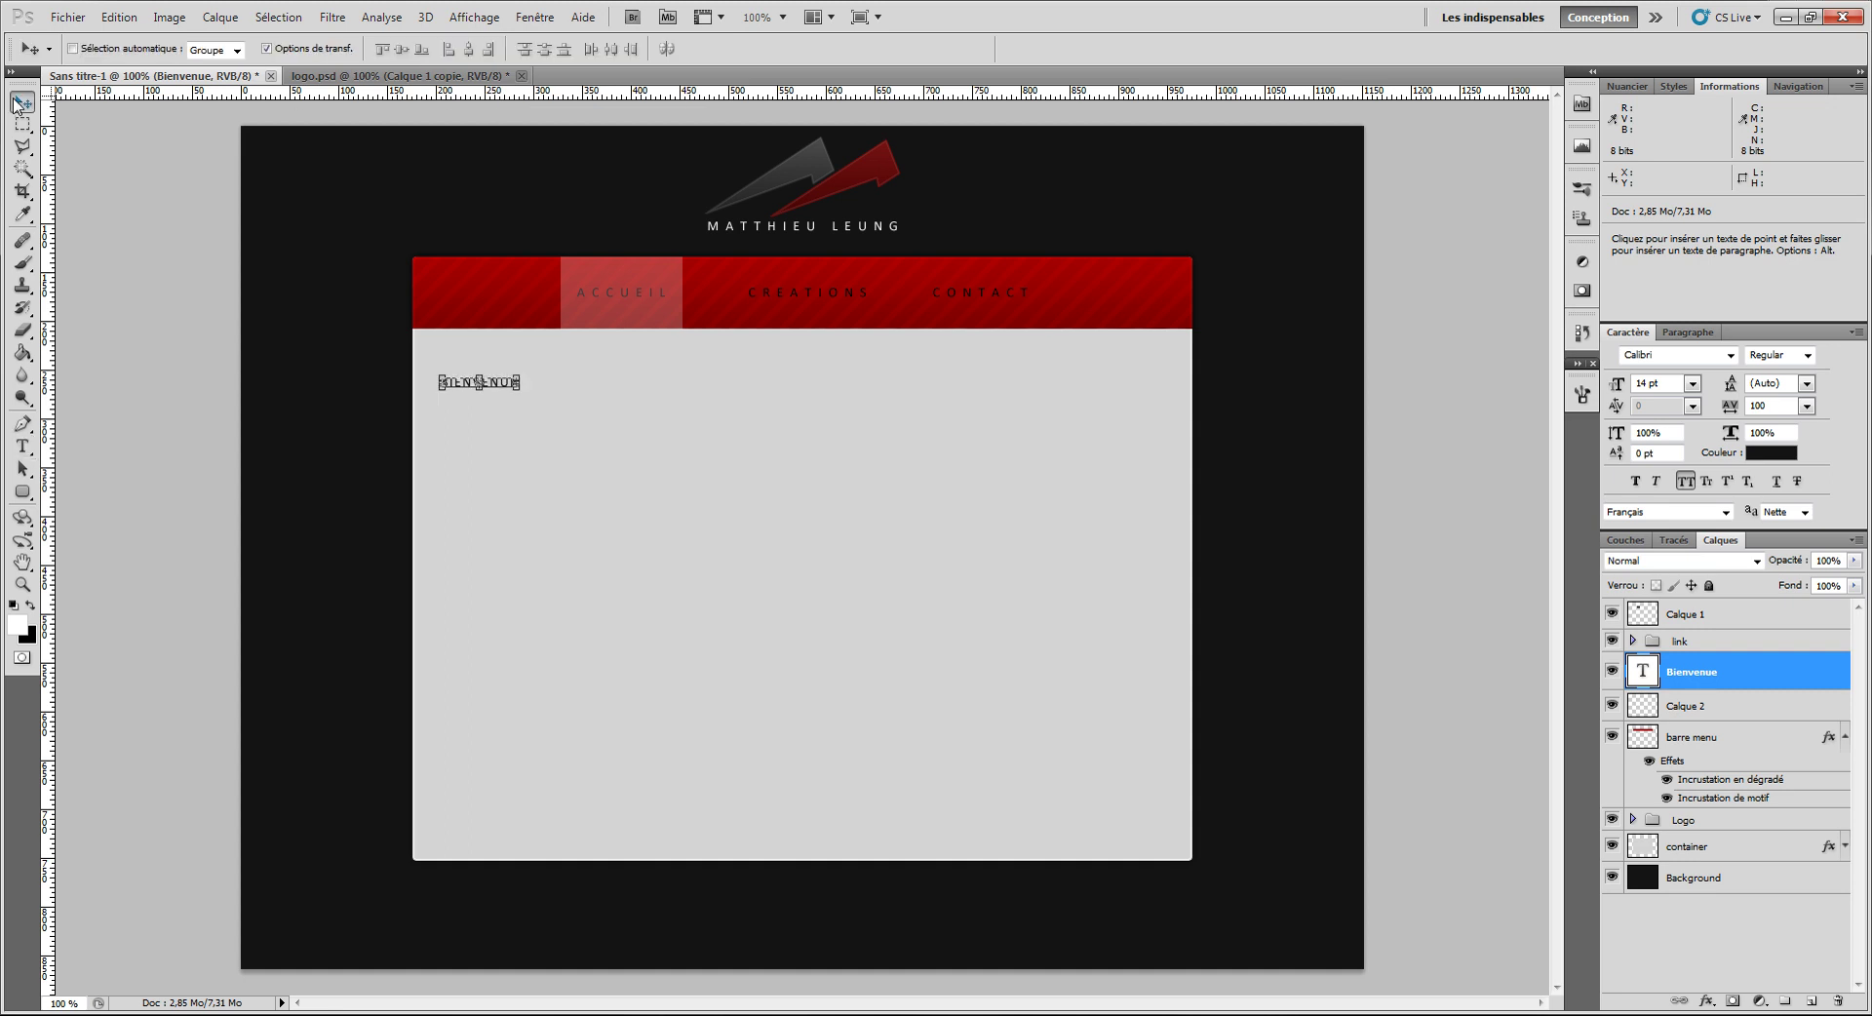
drag(545, 553, 564, 552)
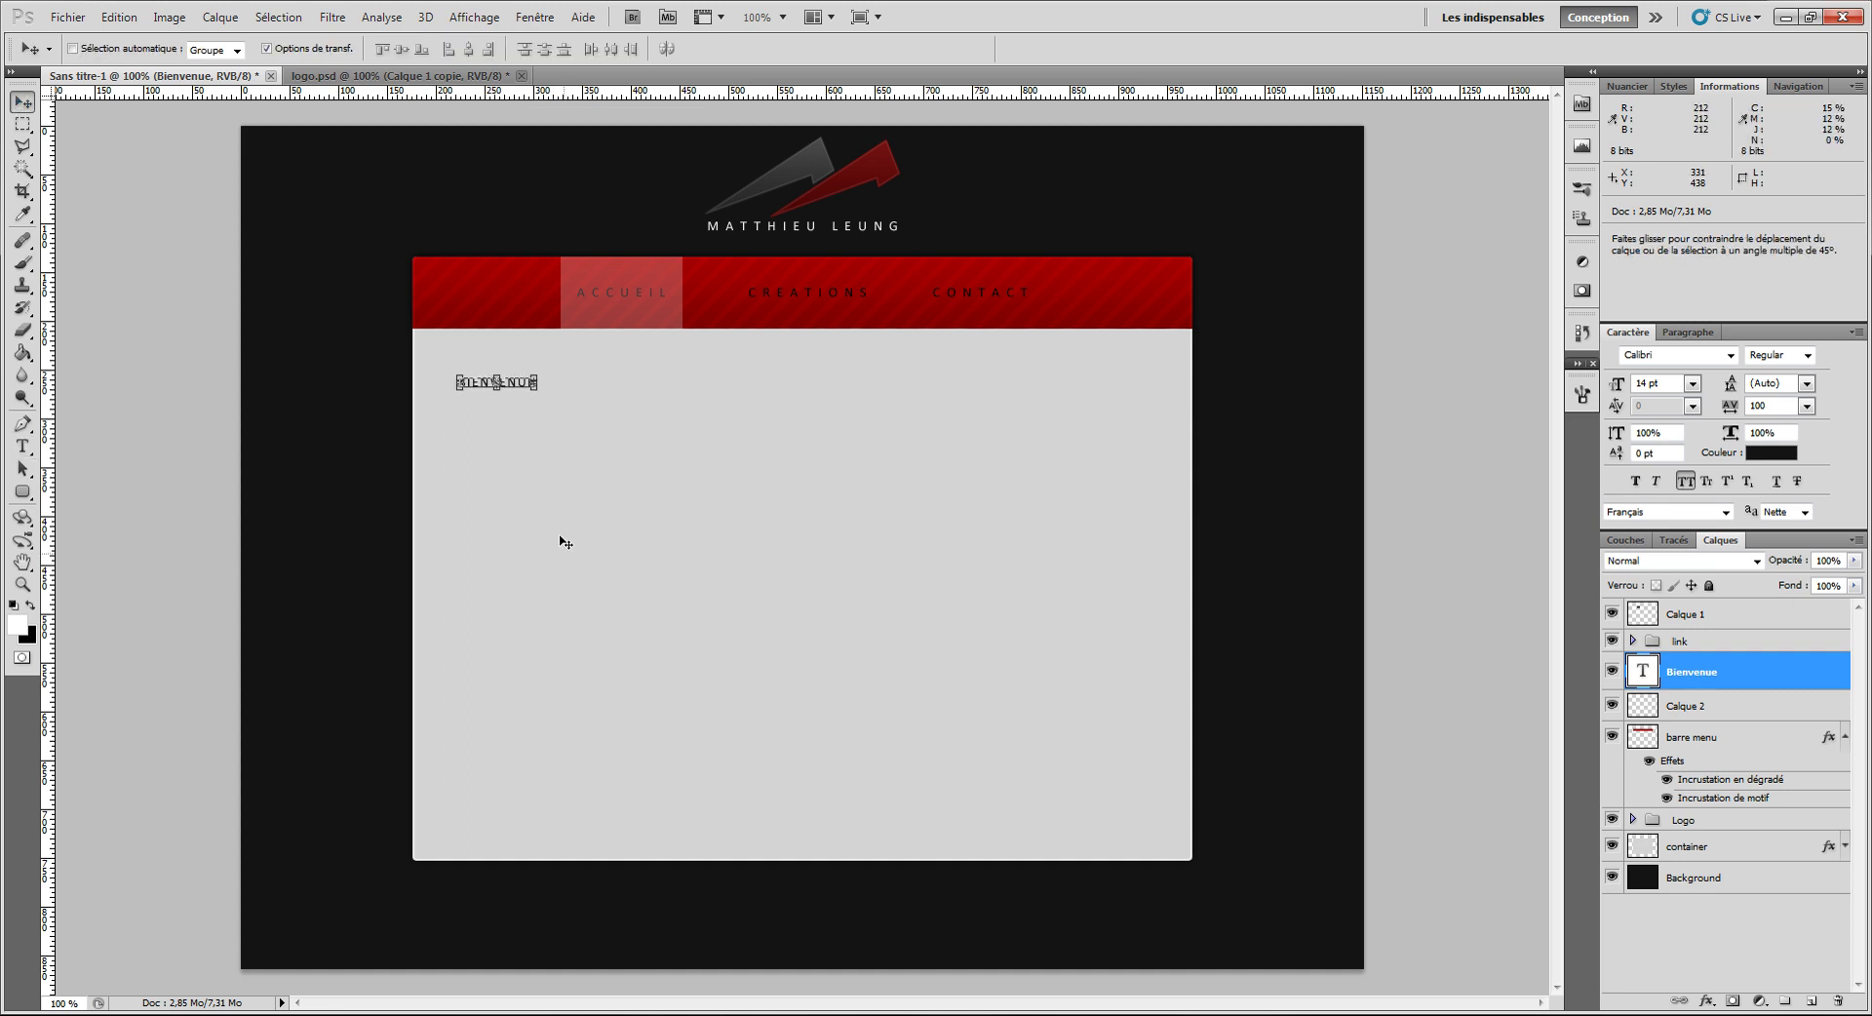
click(23, 447)
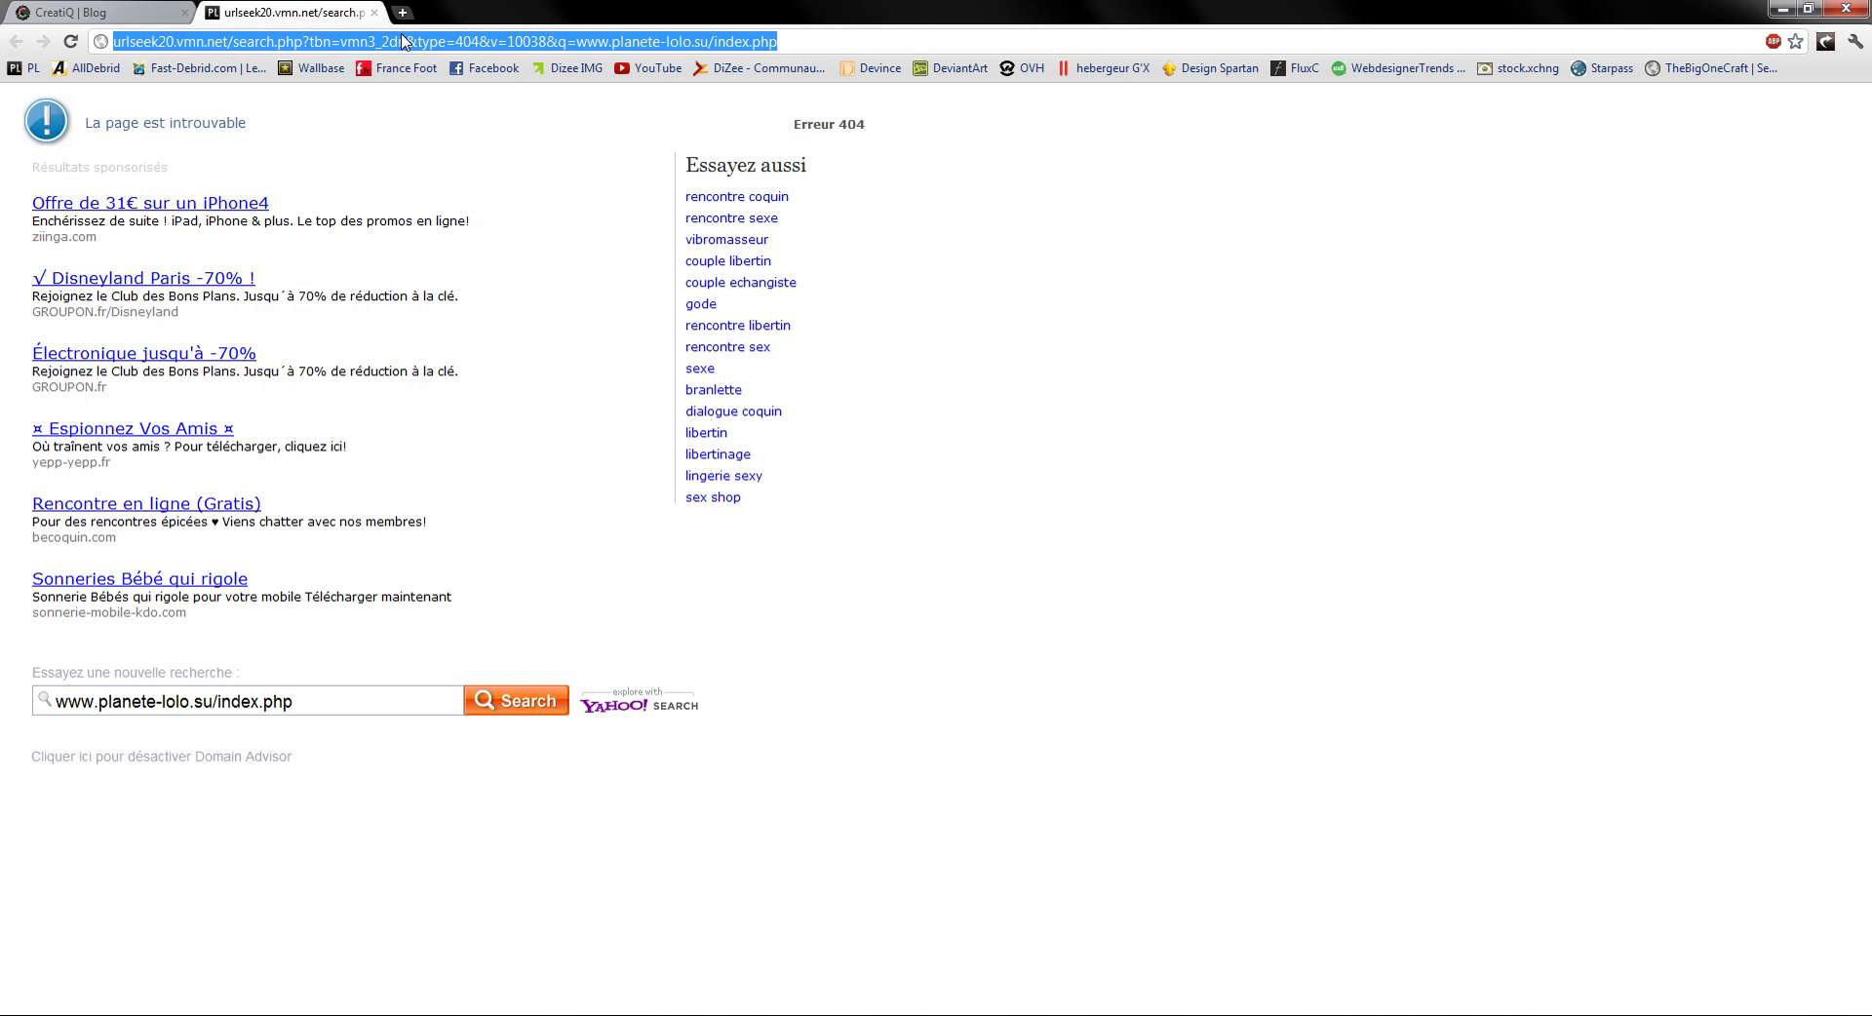
Step: Search Google for 'lorem ipsum', open fr.lipsum.com and select the standard paragraph
text(lore)
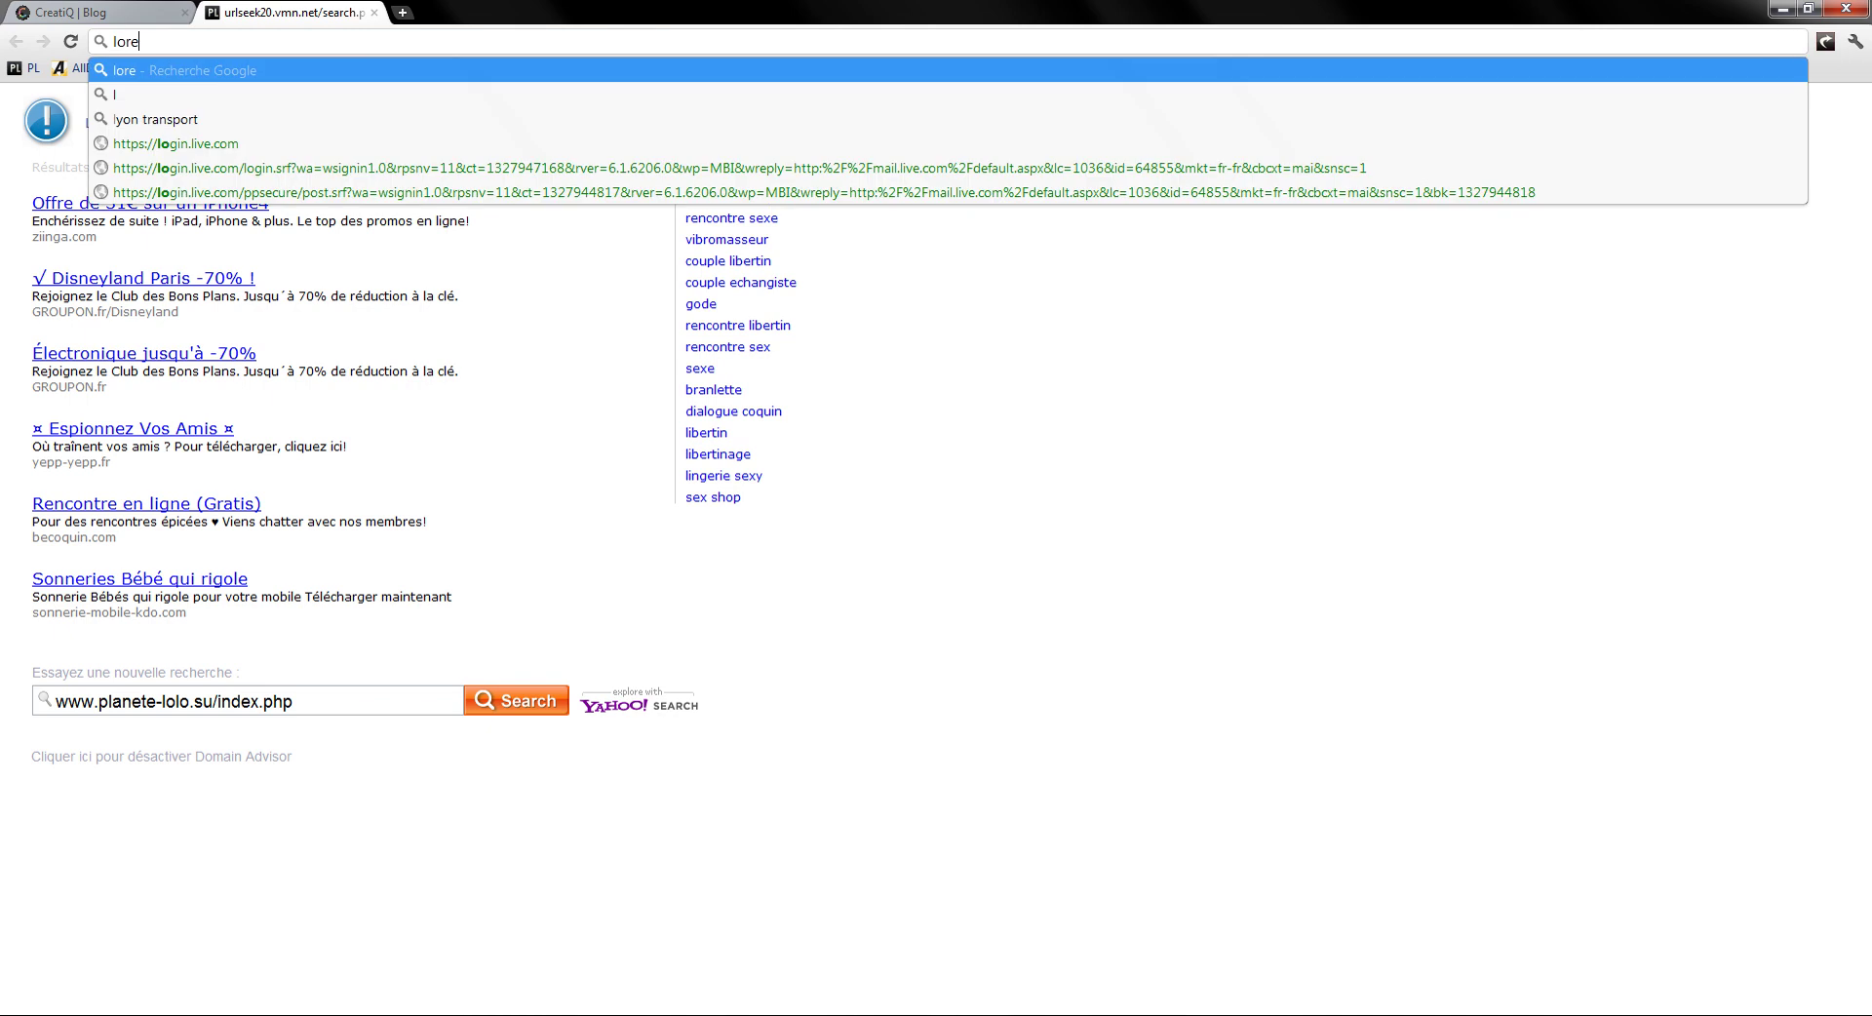
text(m ipsum)
key(Return)
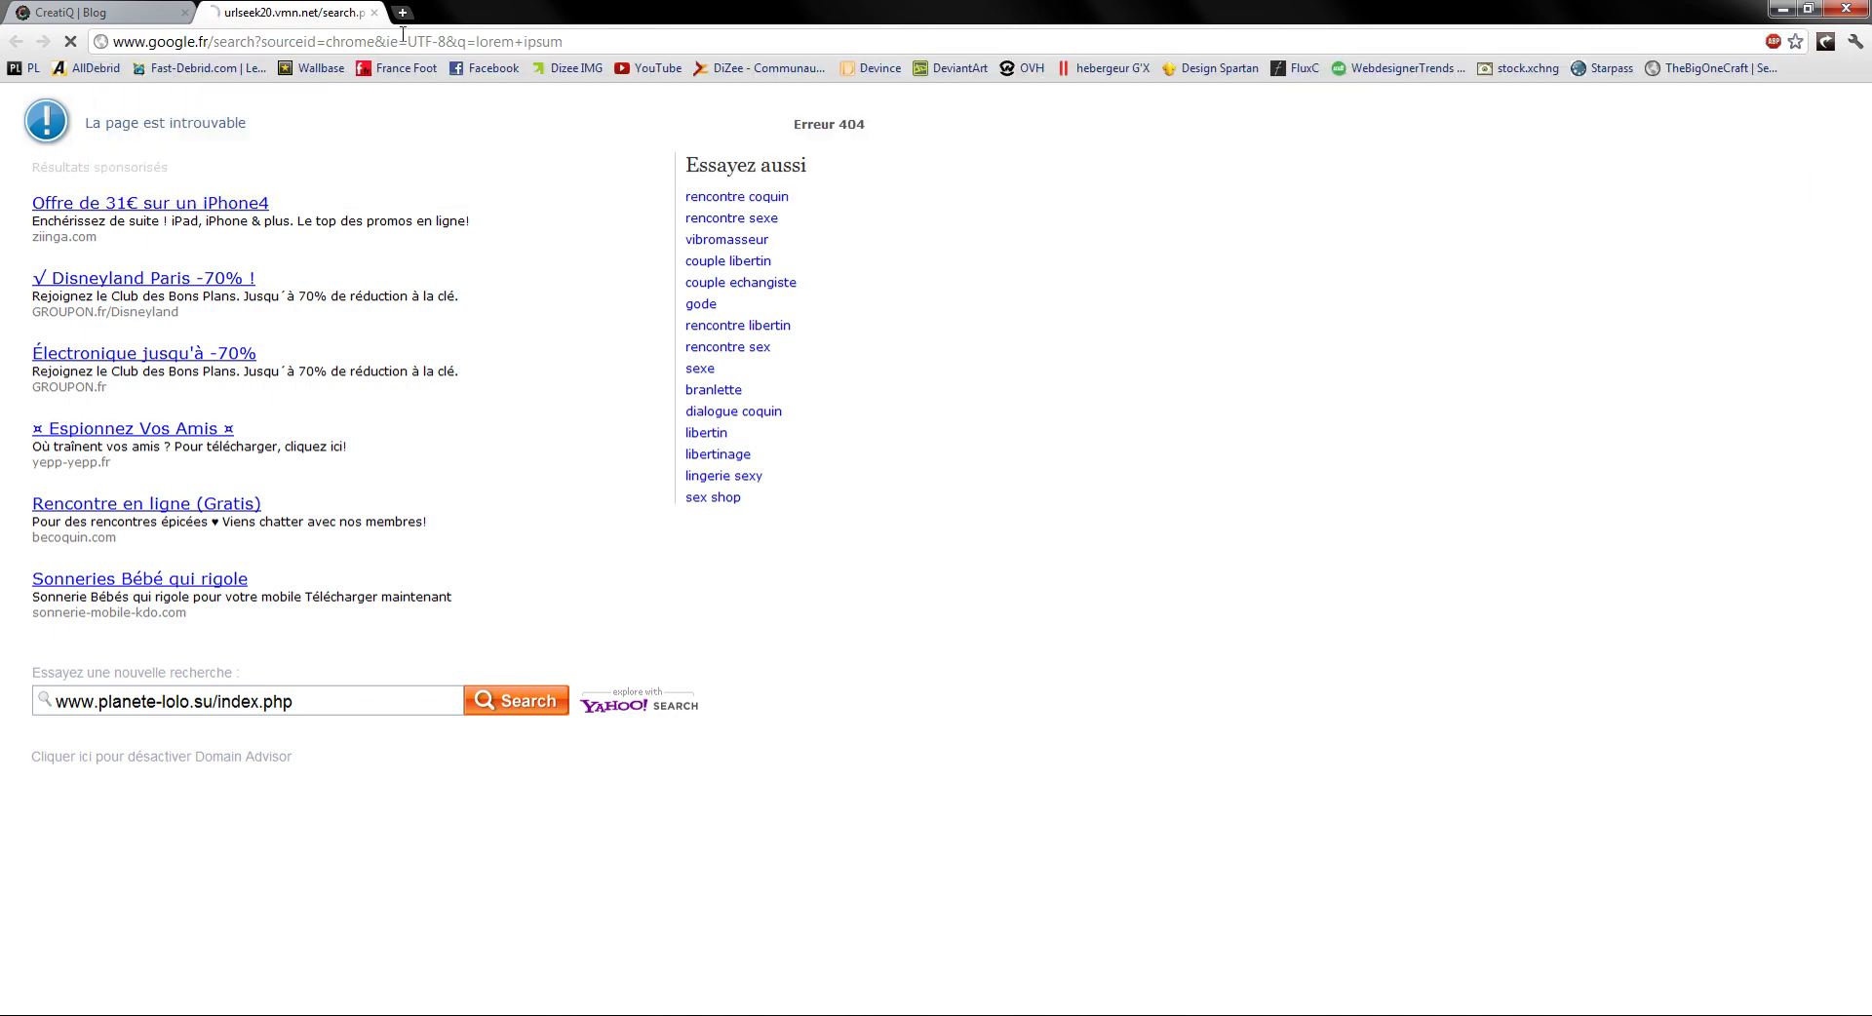
click(332, 277)
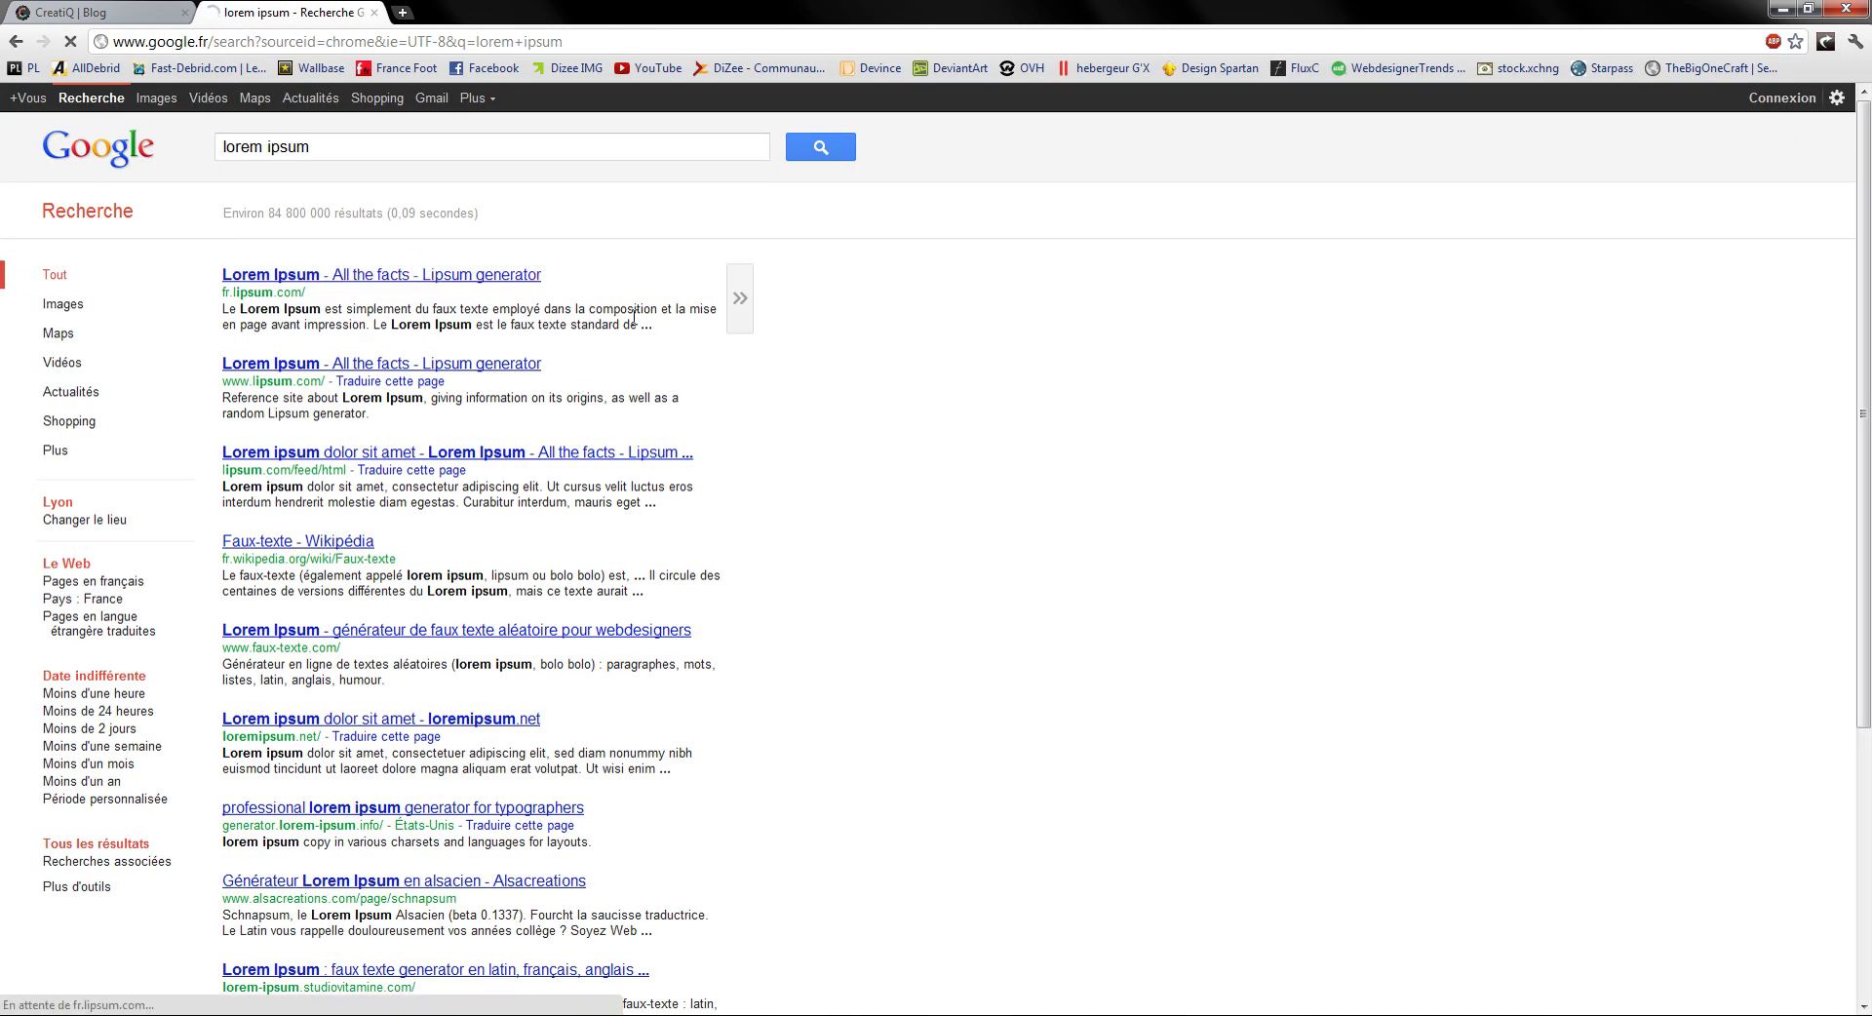
scroll(749, 539, down, 3)
scroll(749, 538, down, 2)
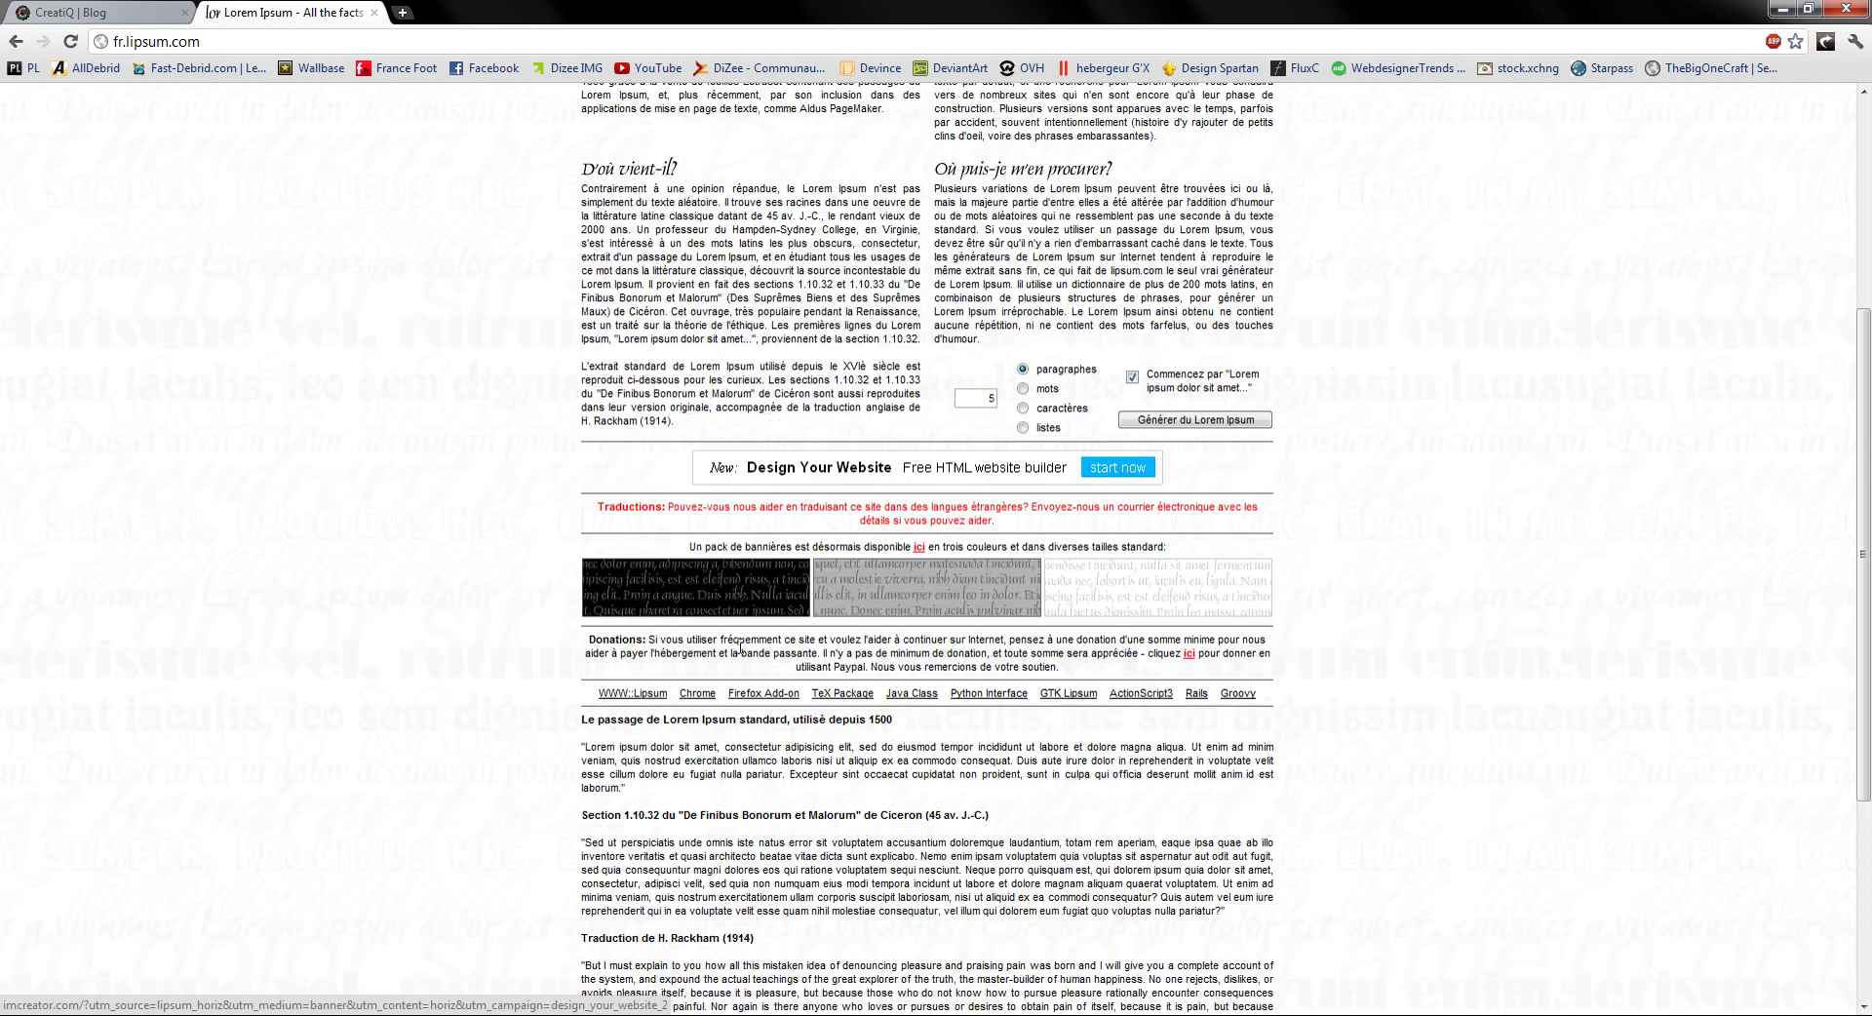
drag(633, 790, 583, 747)
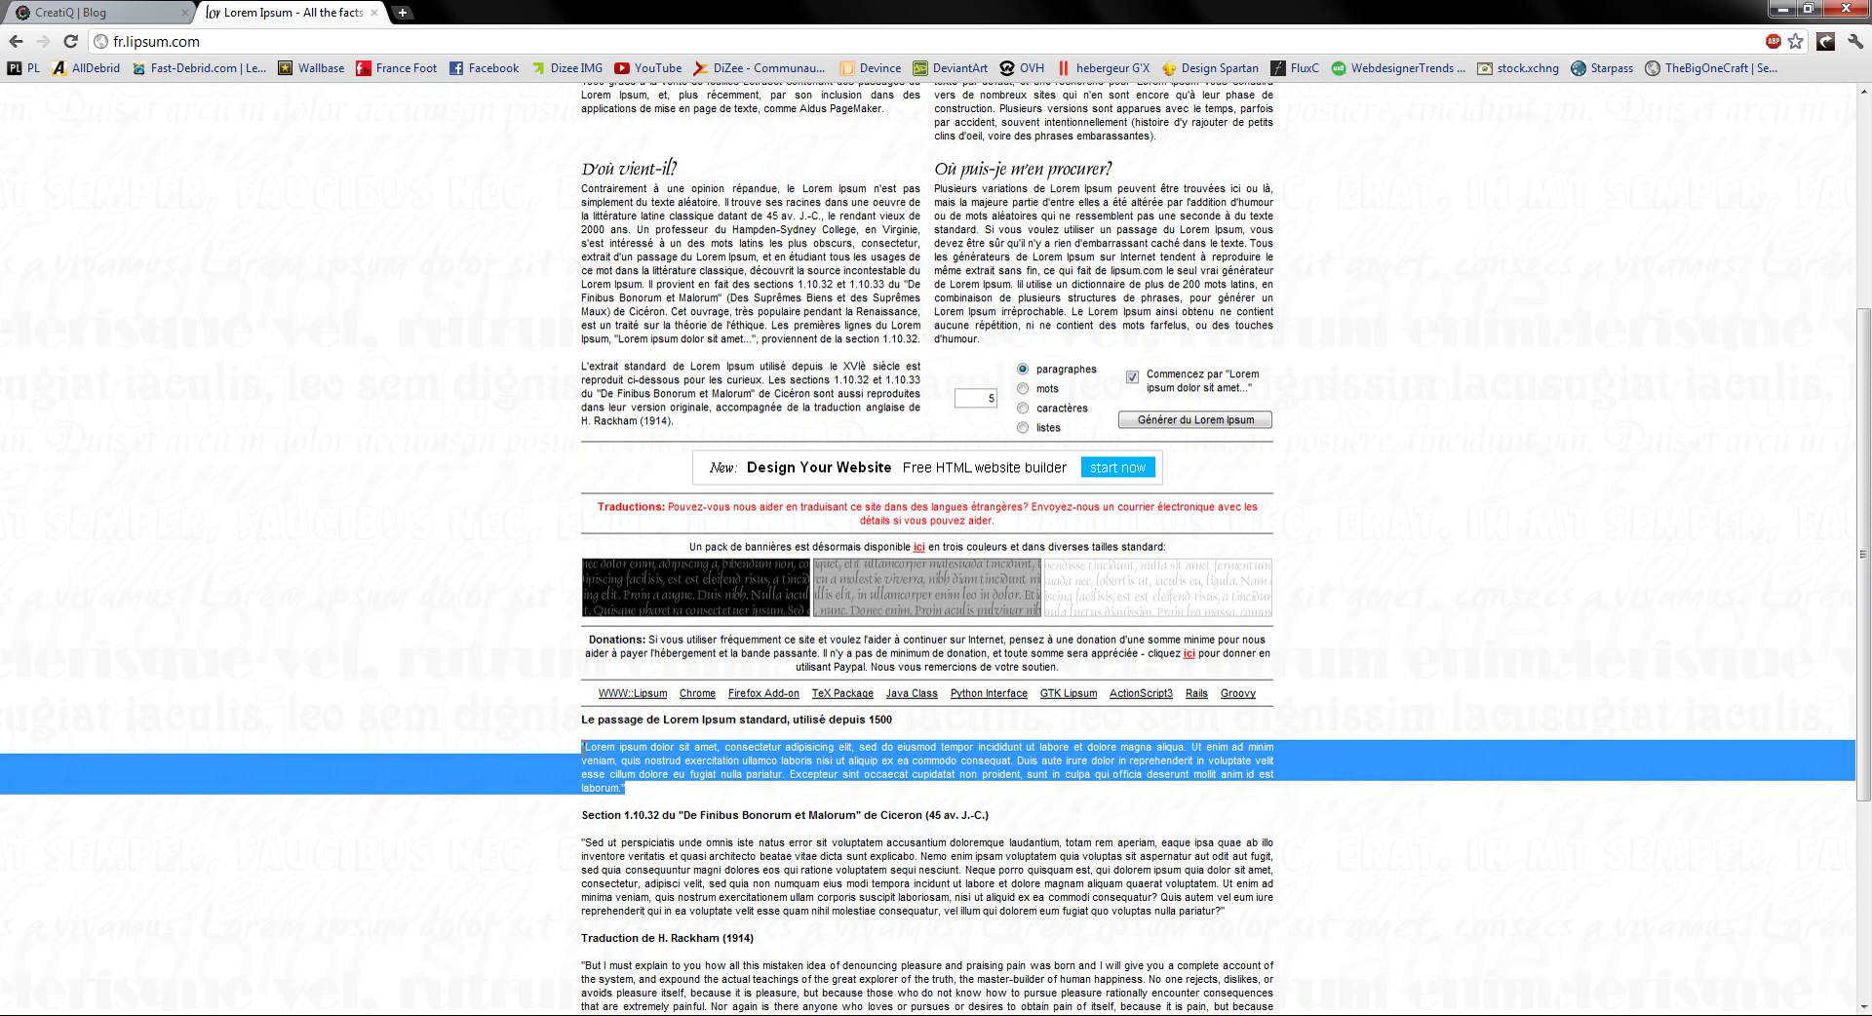
Step: Paste the Lorem ipsum paragraph into a text box below BIENVENUE, left-aligned, 12 pt, without all caps
click(163, 1015)
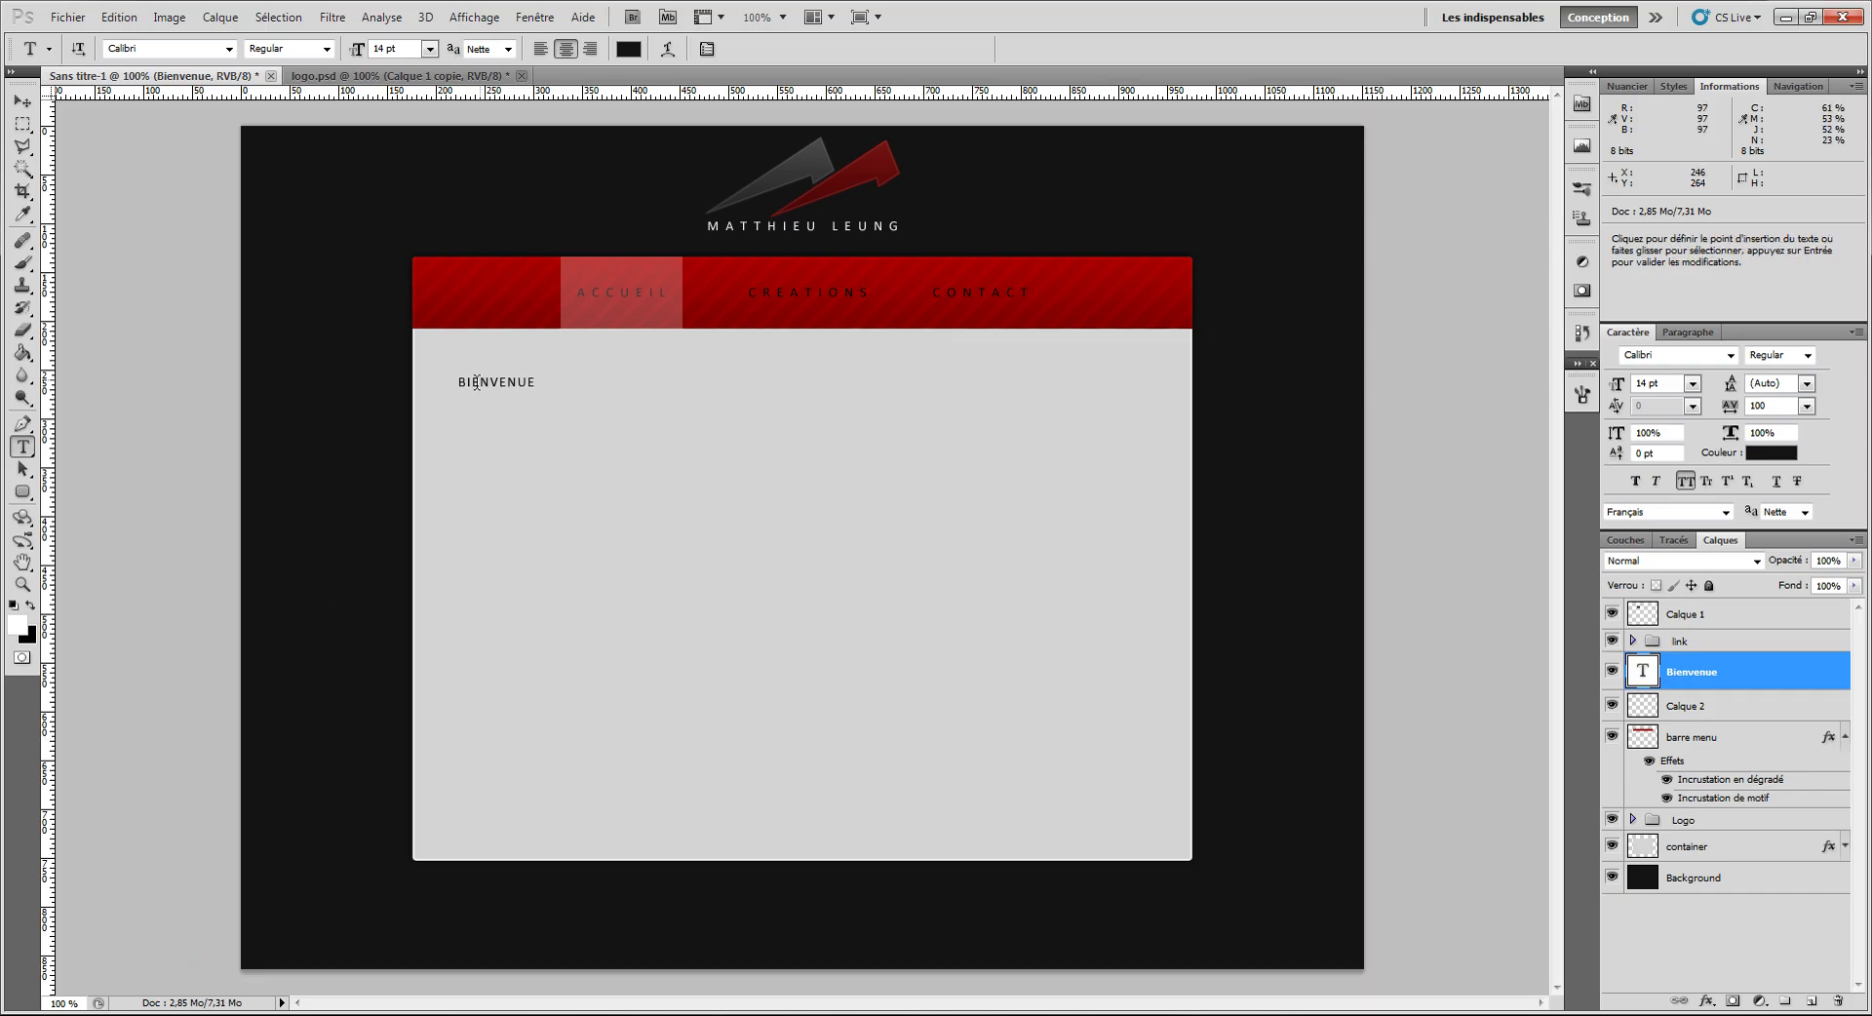
drag(459, 401, 1143, 504)
key(Escape)
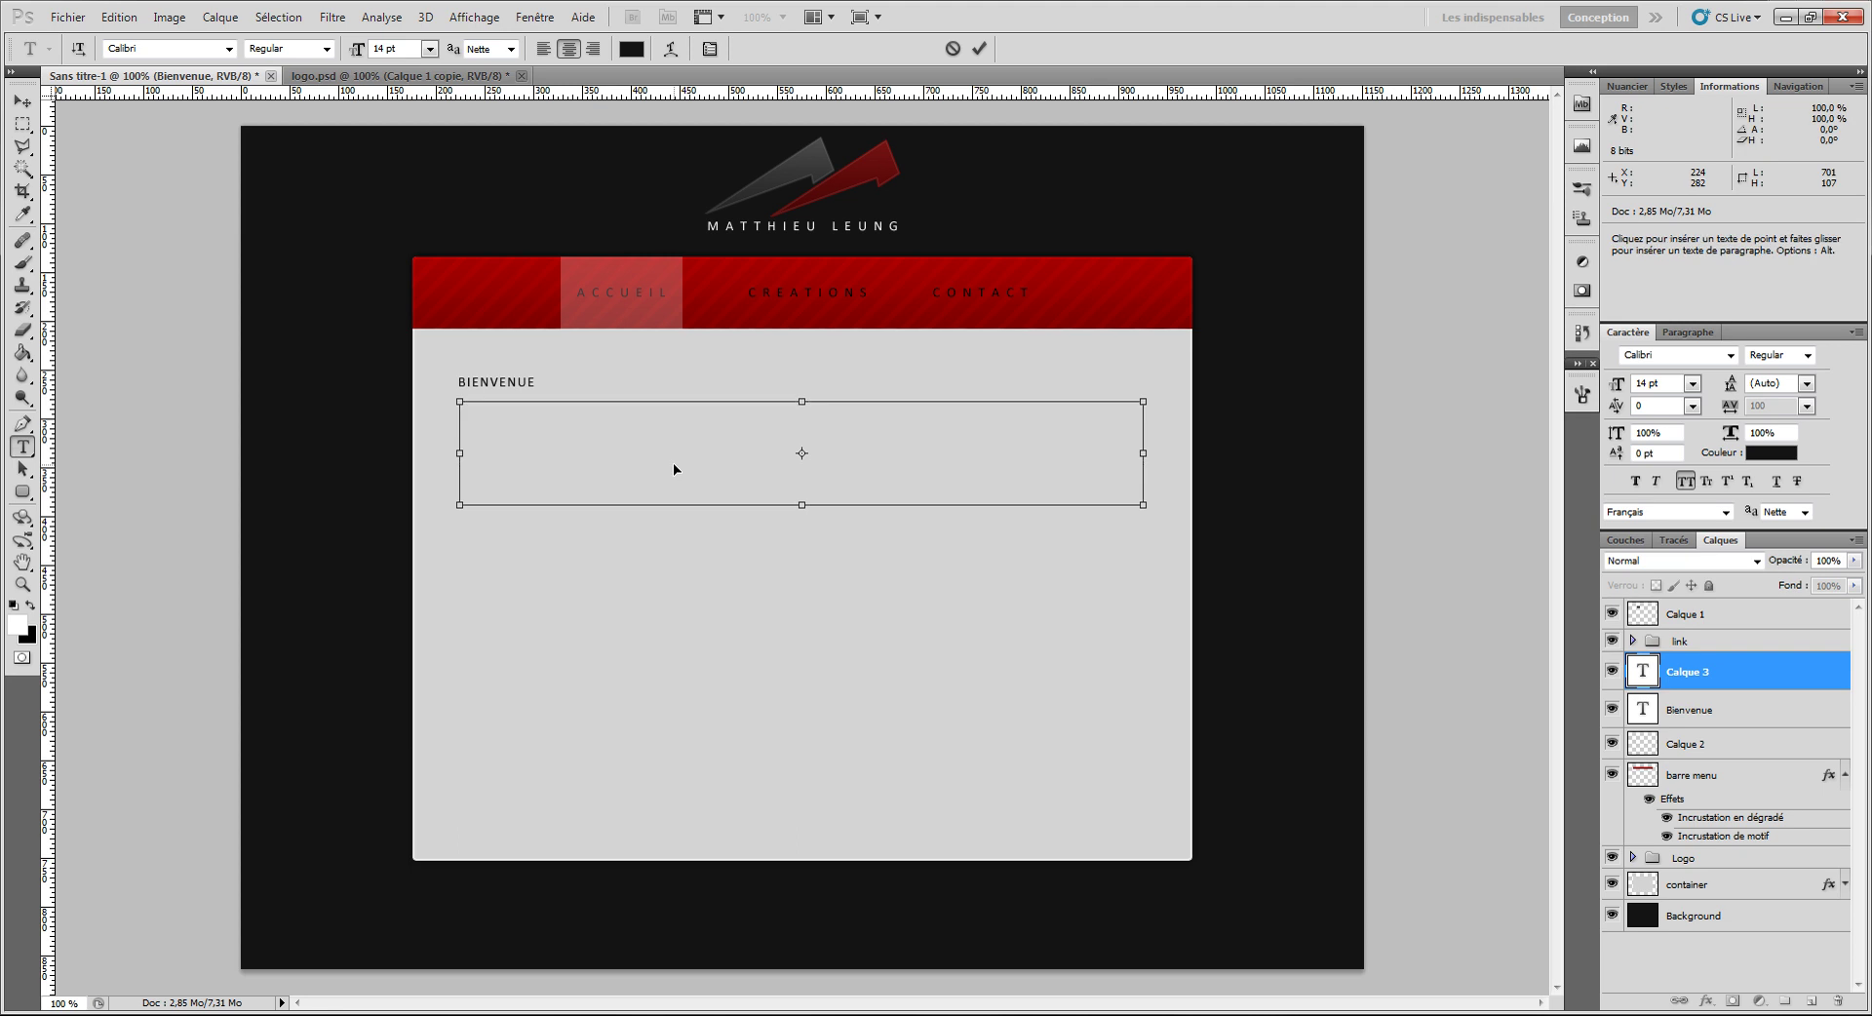
text("LOREM IPSUM DOLOR SIT AMET, CONSECTETUR ADIPISICING ELIT, SED DO EIUSMOD TEMPOR INCIDIDUNT UT LABORE ET DOLORE MAGNA ALIQUA. UT ENIM AD MINIM VENIAM, QUIS NOSTRUD EXERCITATION ULLAMCO LABORIS NISI UT ALIQUIP EX EA COMMODO CONSEQUAT. DUIS AUTE IRURE DOLOR IN REPREHENDERIT IN VOLUPTATE VELIT ESSE CILLUM DOLORE EU FUGIAT NULLA PARIATUR. EXCEPTEUR SINT OCCAECAT CUPIDATAT NON PROIDENT, SUNT IN CULPA QUI OFFICIA DESERUNT MOLLIT ANIM ID EST LABORUM.")
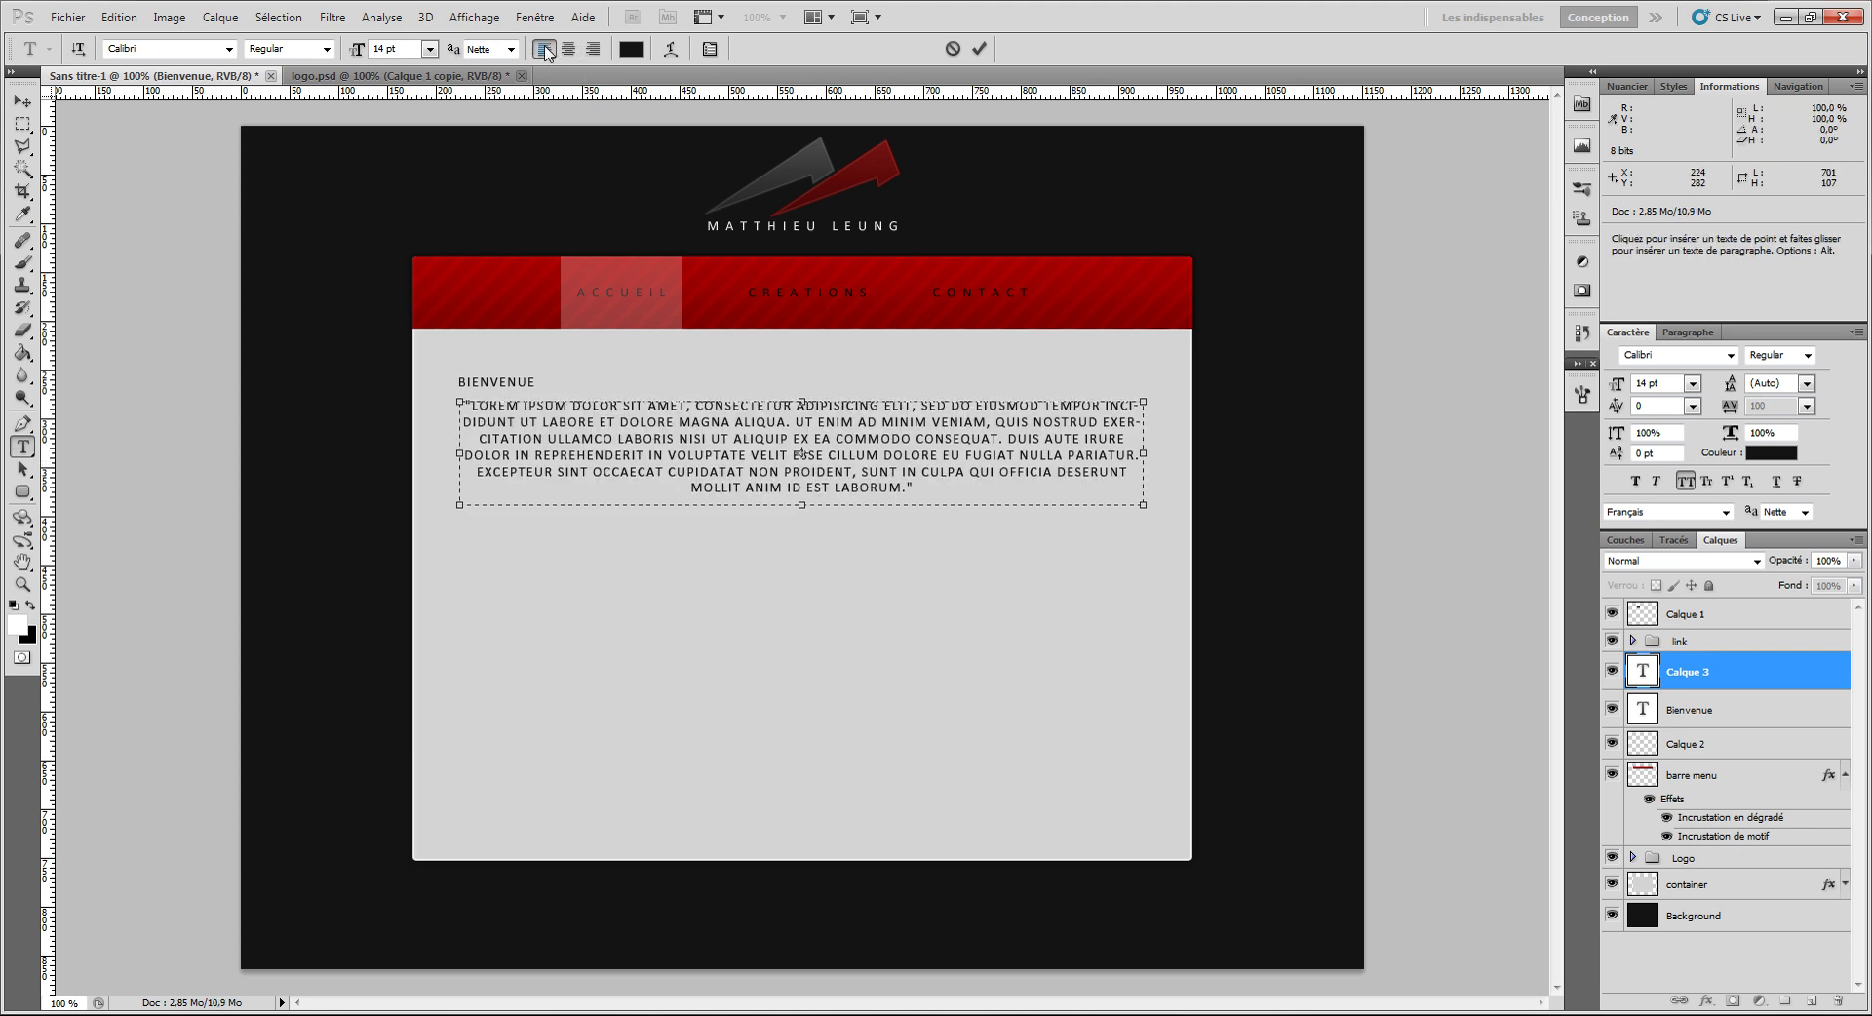
click(544, 49)
click(979, 47)
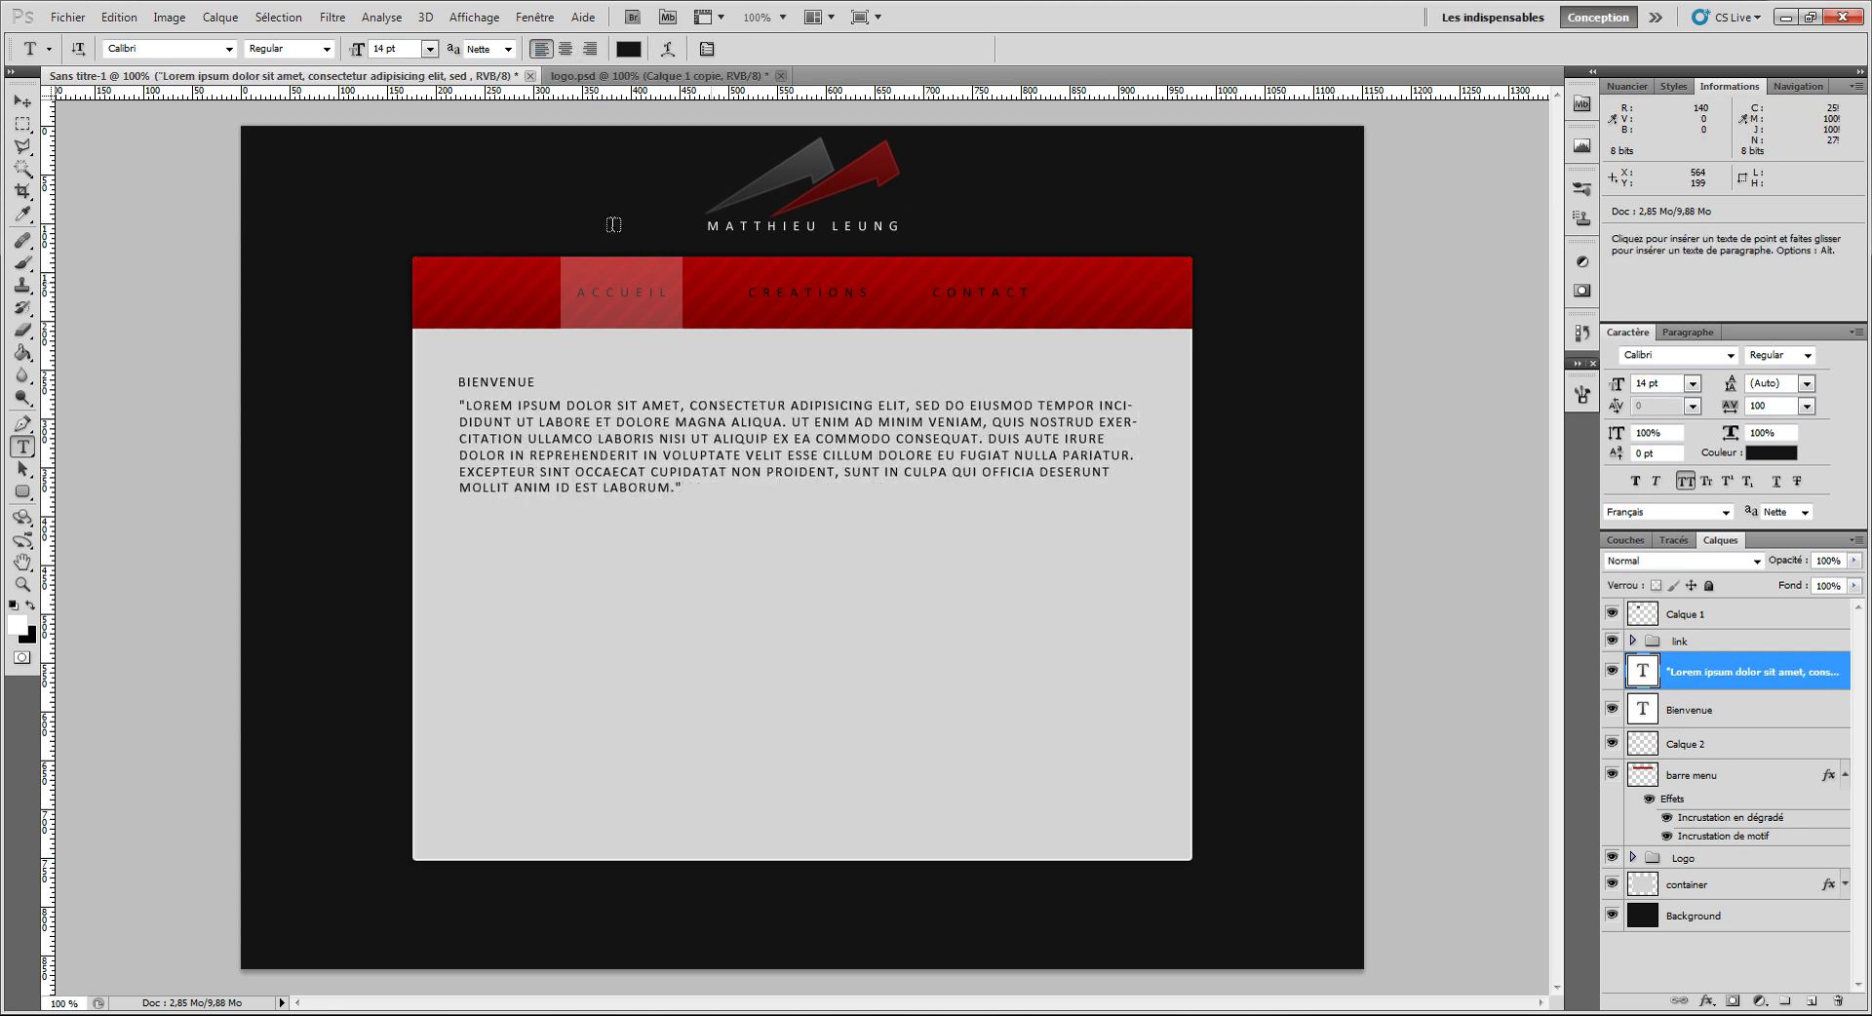
click(430, 49)
click(415, 208)
click(1685, 481)
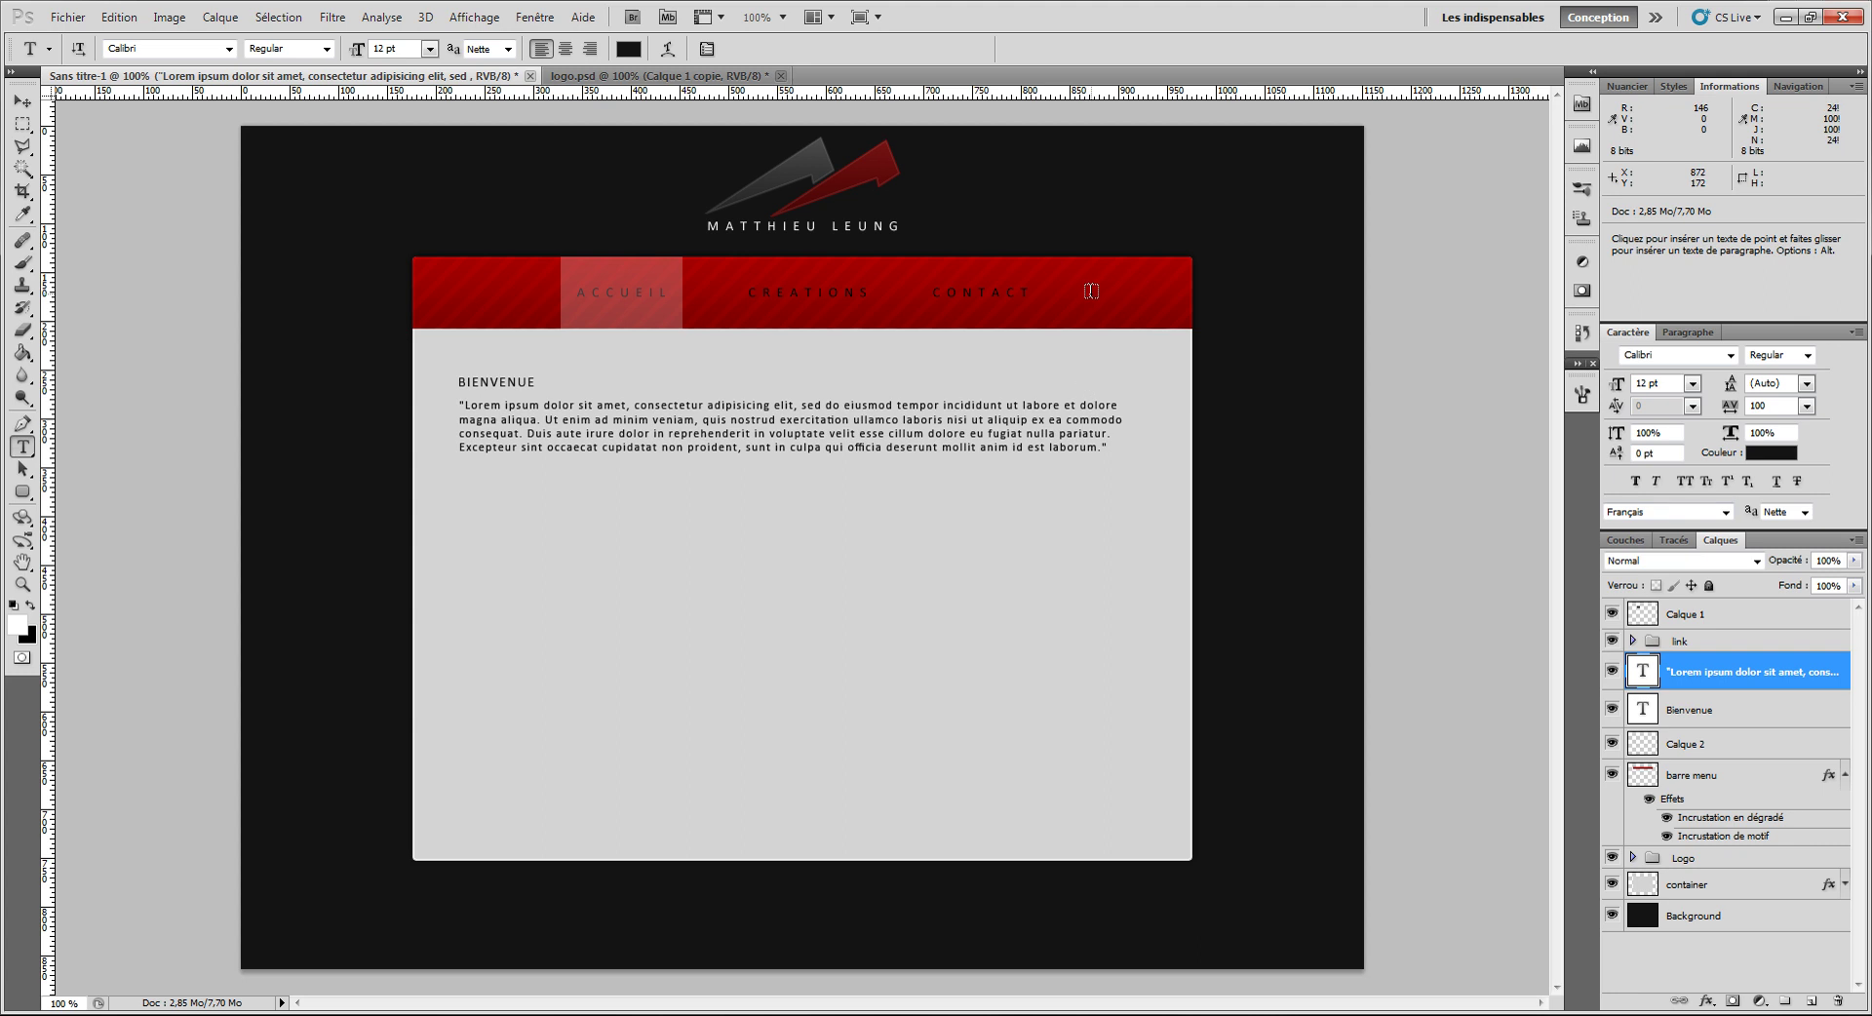
Step: Group the paragraph with the heading layer and name the group Bienvenue
shift+click(1690, 718)
key(ctrl+g)
double_click(1692, 664)
text(Bienvenue)
key(Return)
Step: Move the Bienvenue group to the top and rename Calque 1 to 'hover'
drag(1683, 664, 1692, 603)
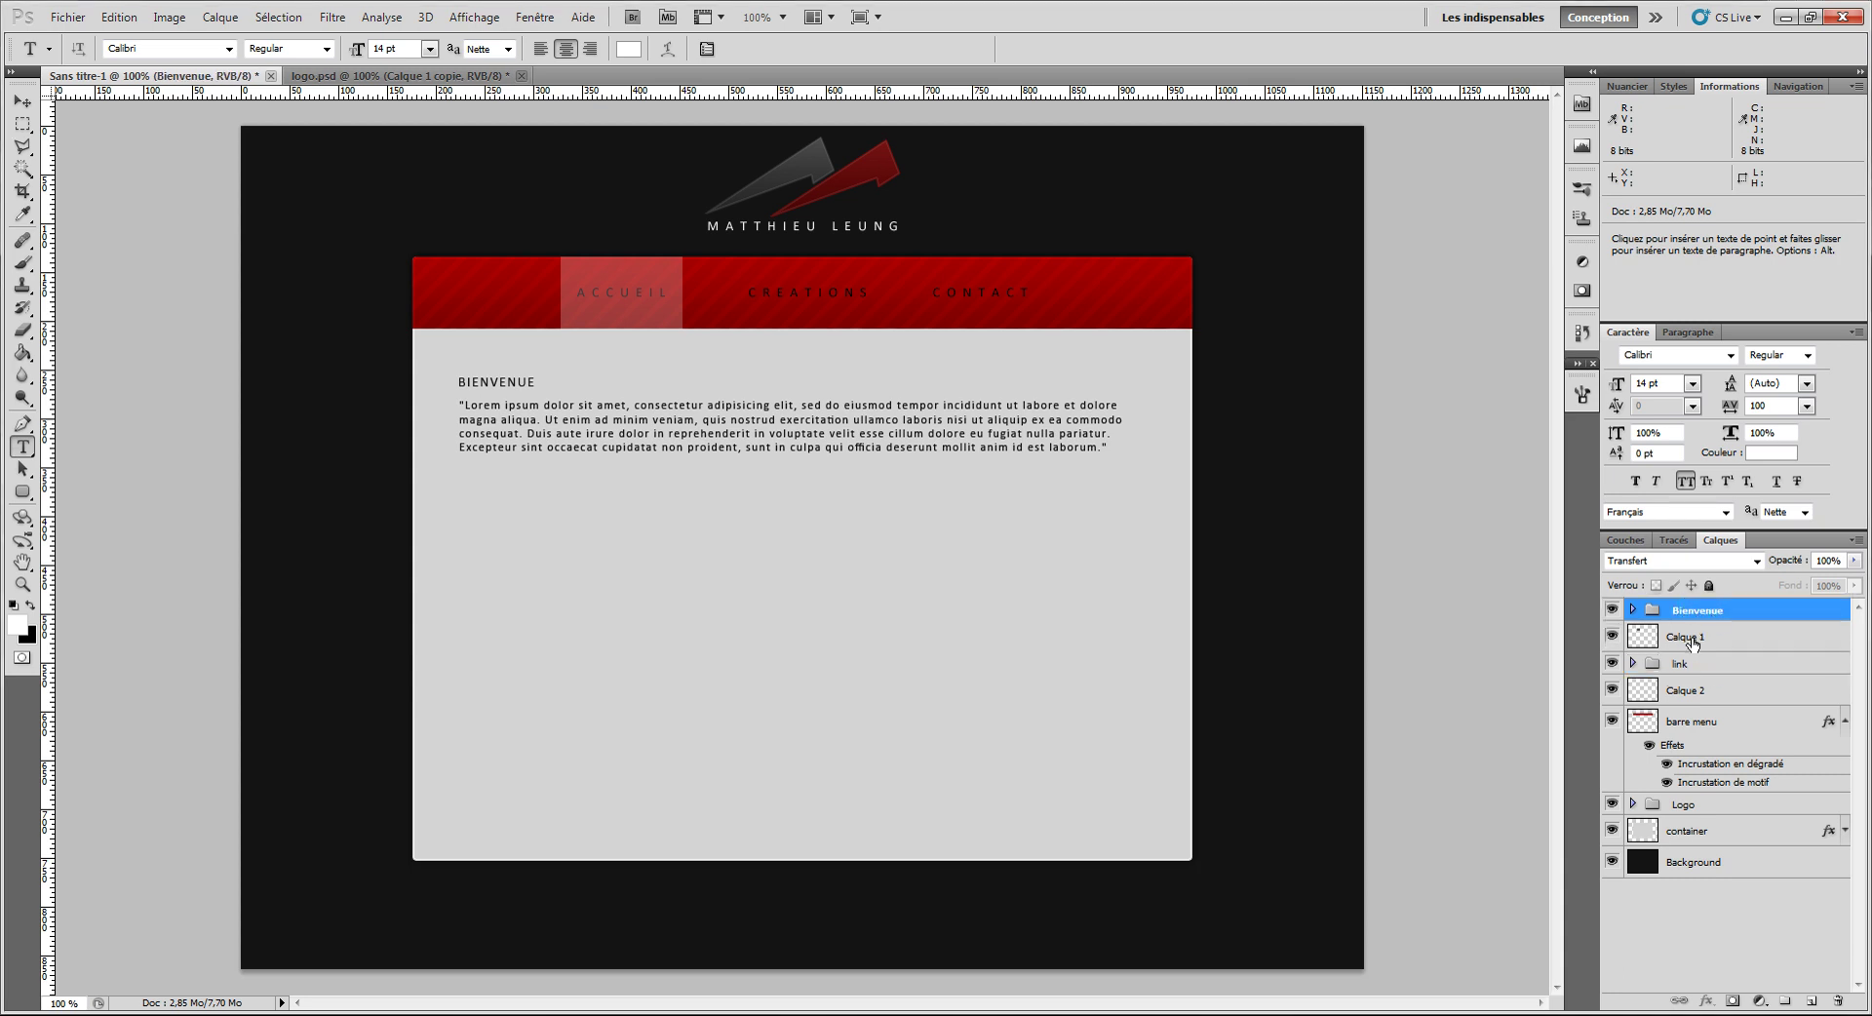
double_click(1686, 637)
text(hover)
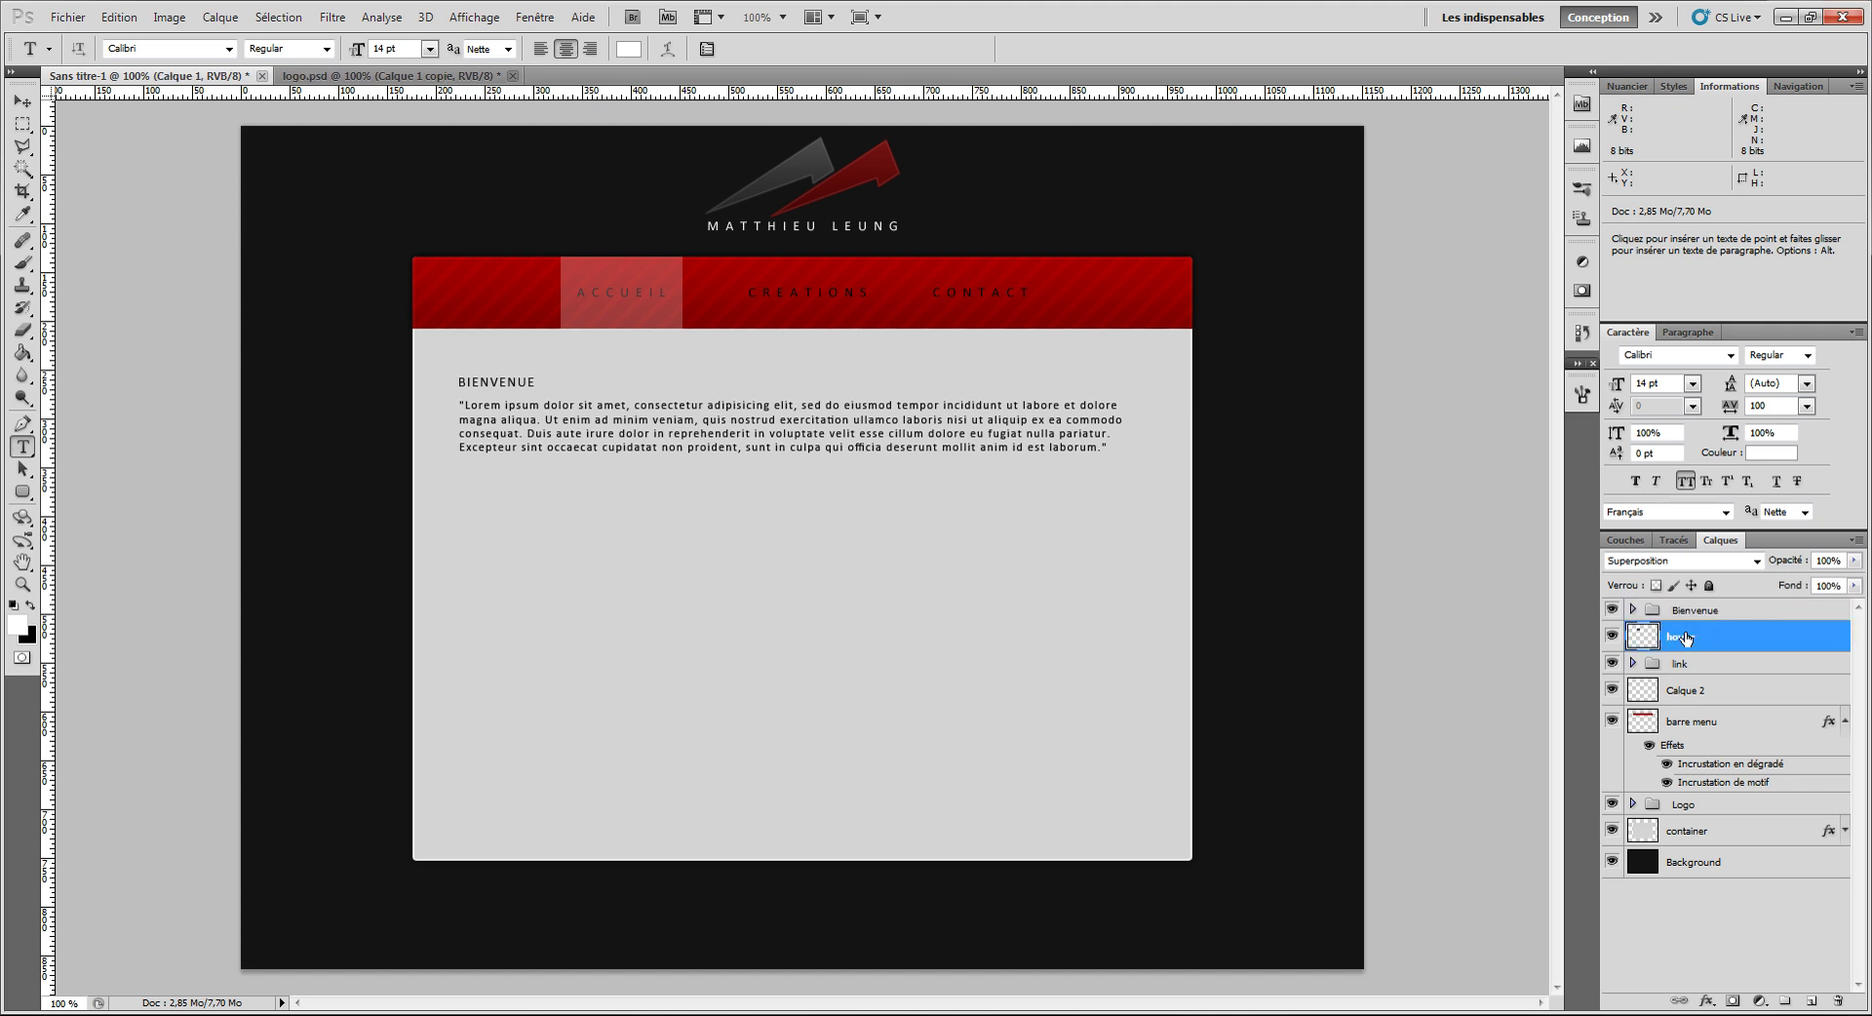
key(Return)
Step: Identify Calque 2, rename it 'separation', and move hover and separation to the top
click(1683, 691)
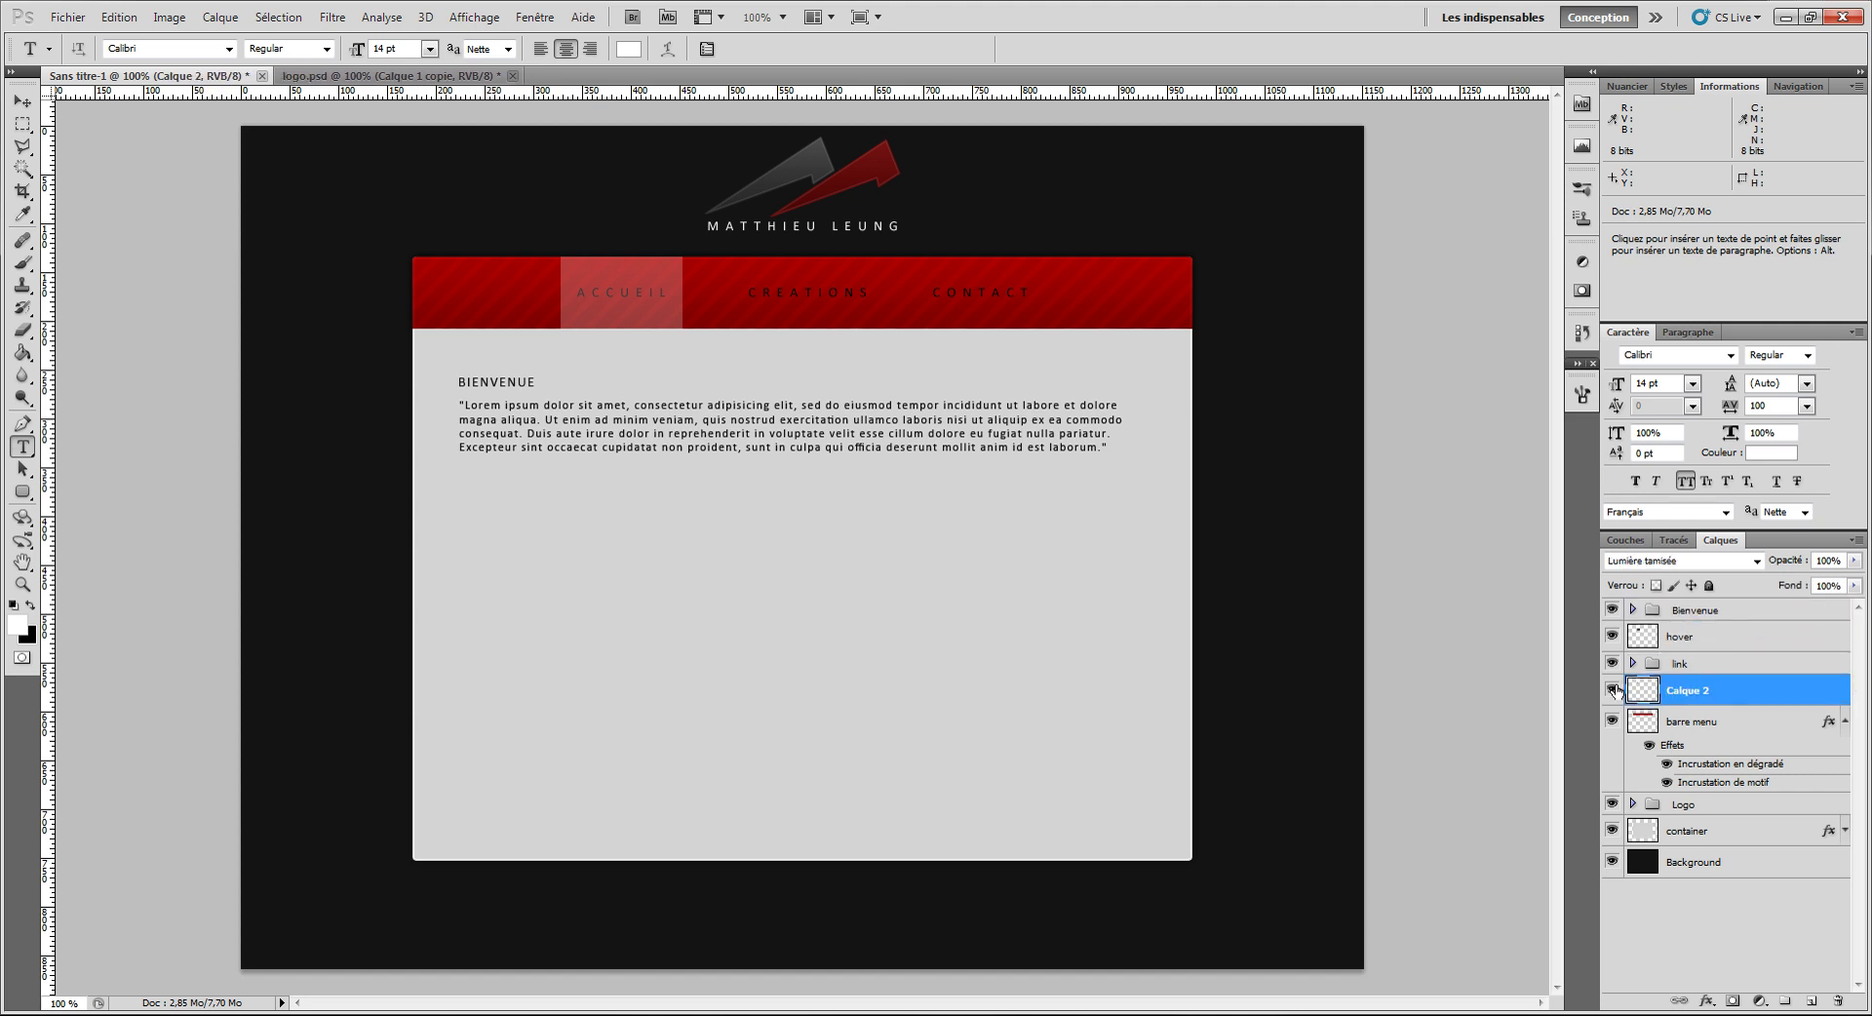
click(1610, 692)
click(1610, 692)
click(1610, 692)
click(1610, 693)
click(1612, 690)
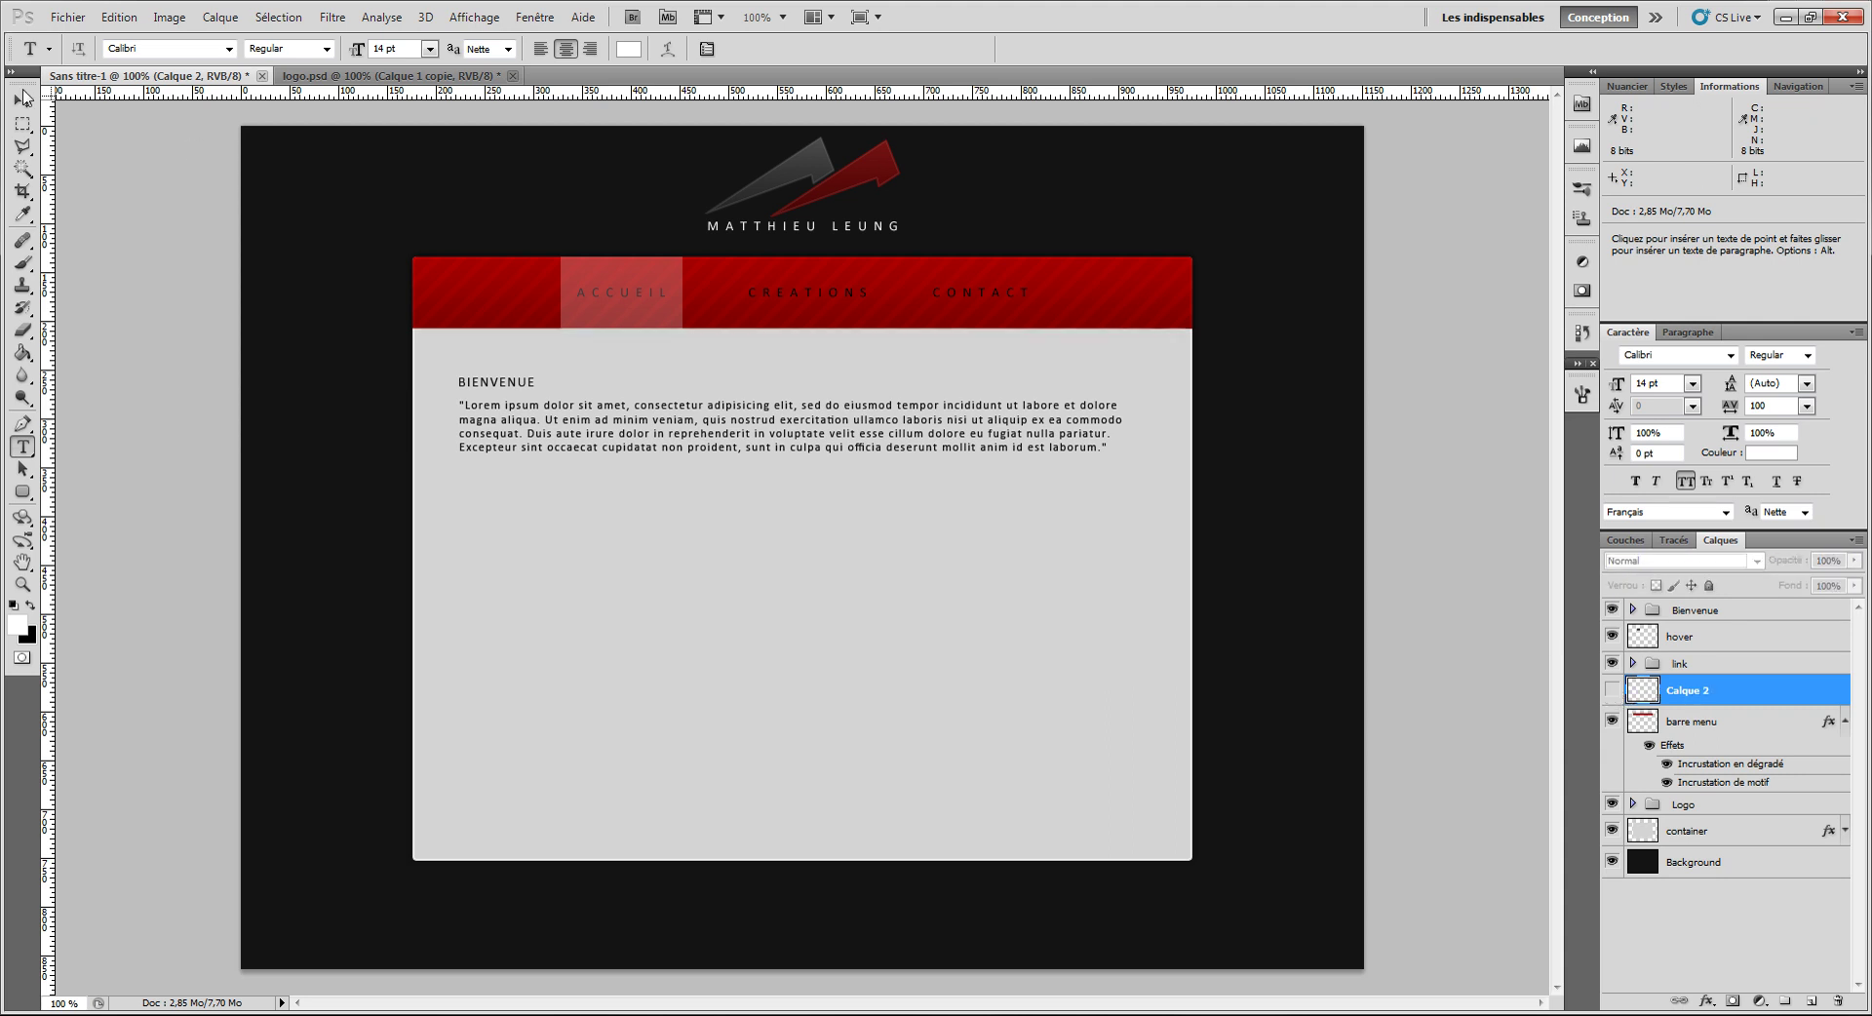
click(22, 101)
click(1611, 692)
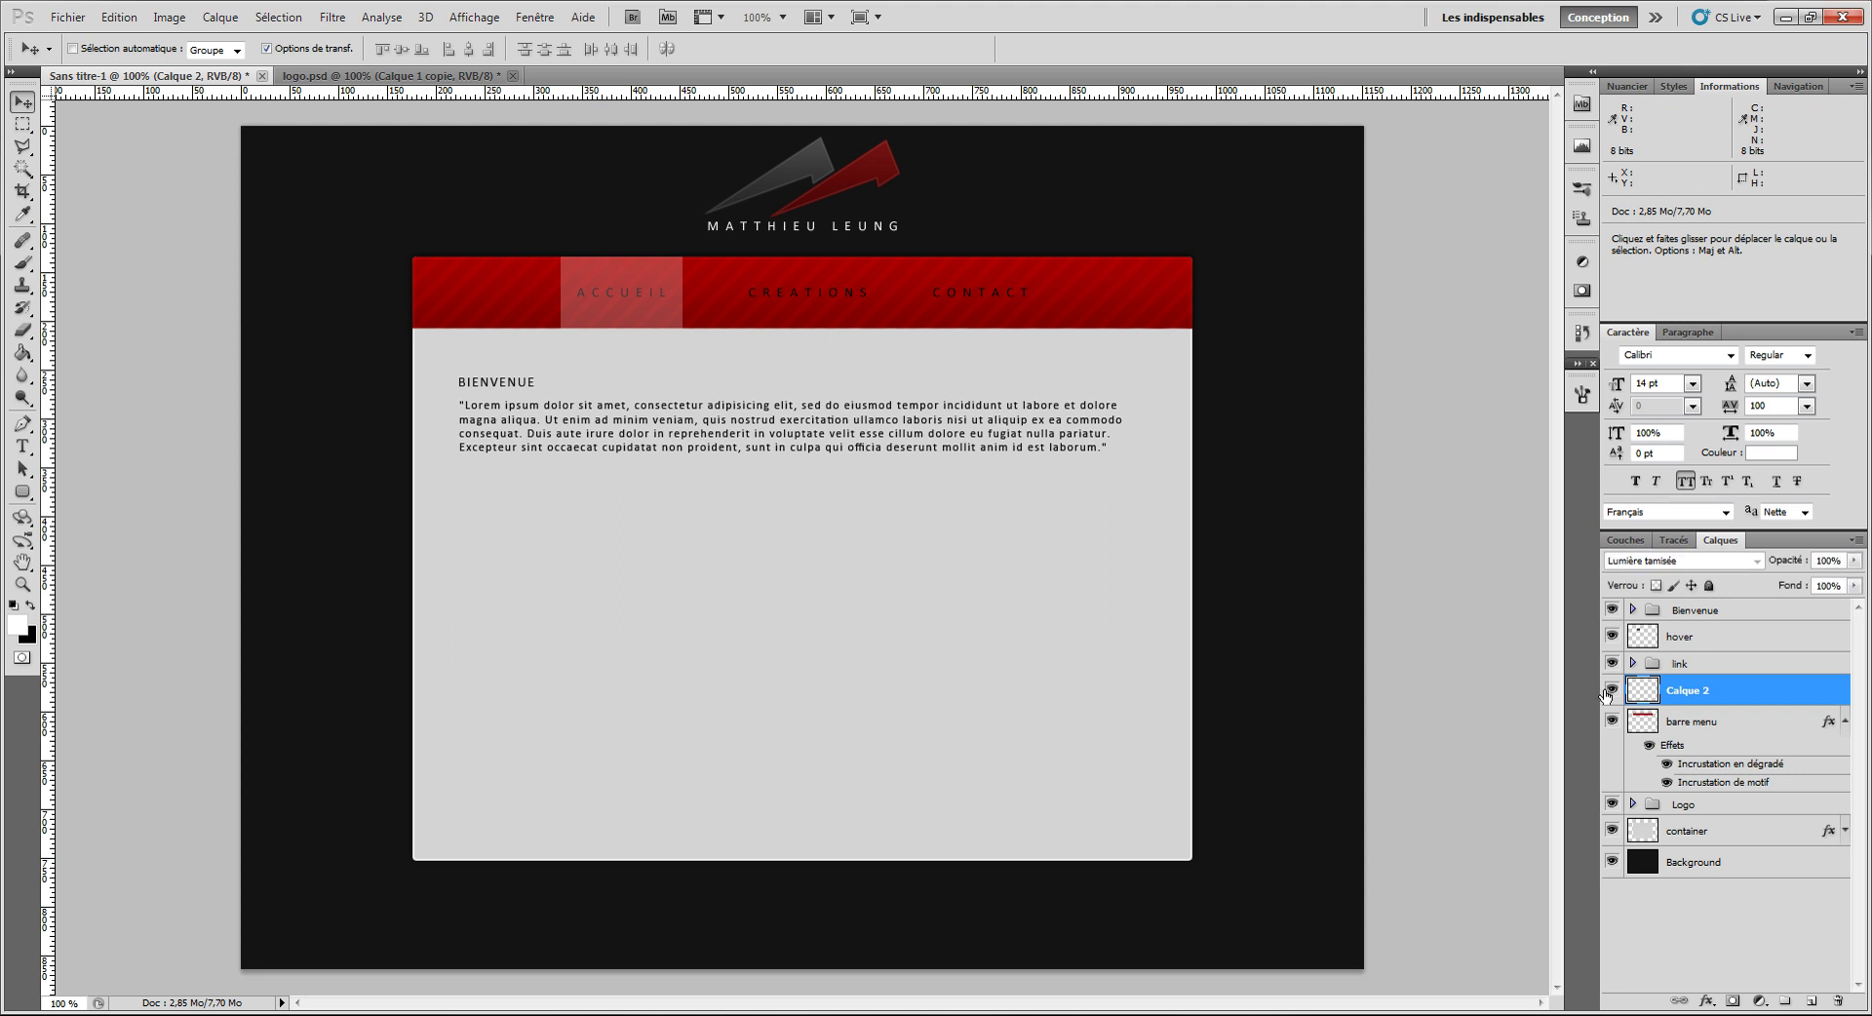
double_click(1695, 695)
text(separation)
key(Return)
drag(1699, 639, 1698, 605)
drag(1699, 692, 1734, 614)
Step: Group the barre menu layer and link group into a new group named 'menu'
click(1692, 727)
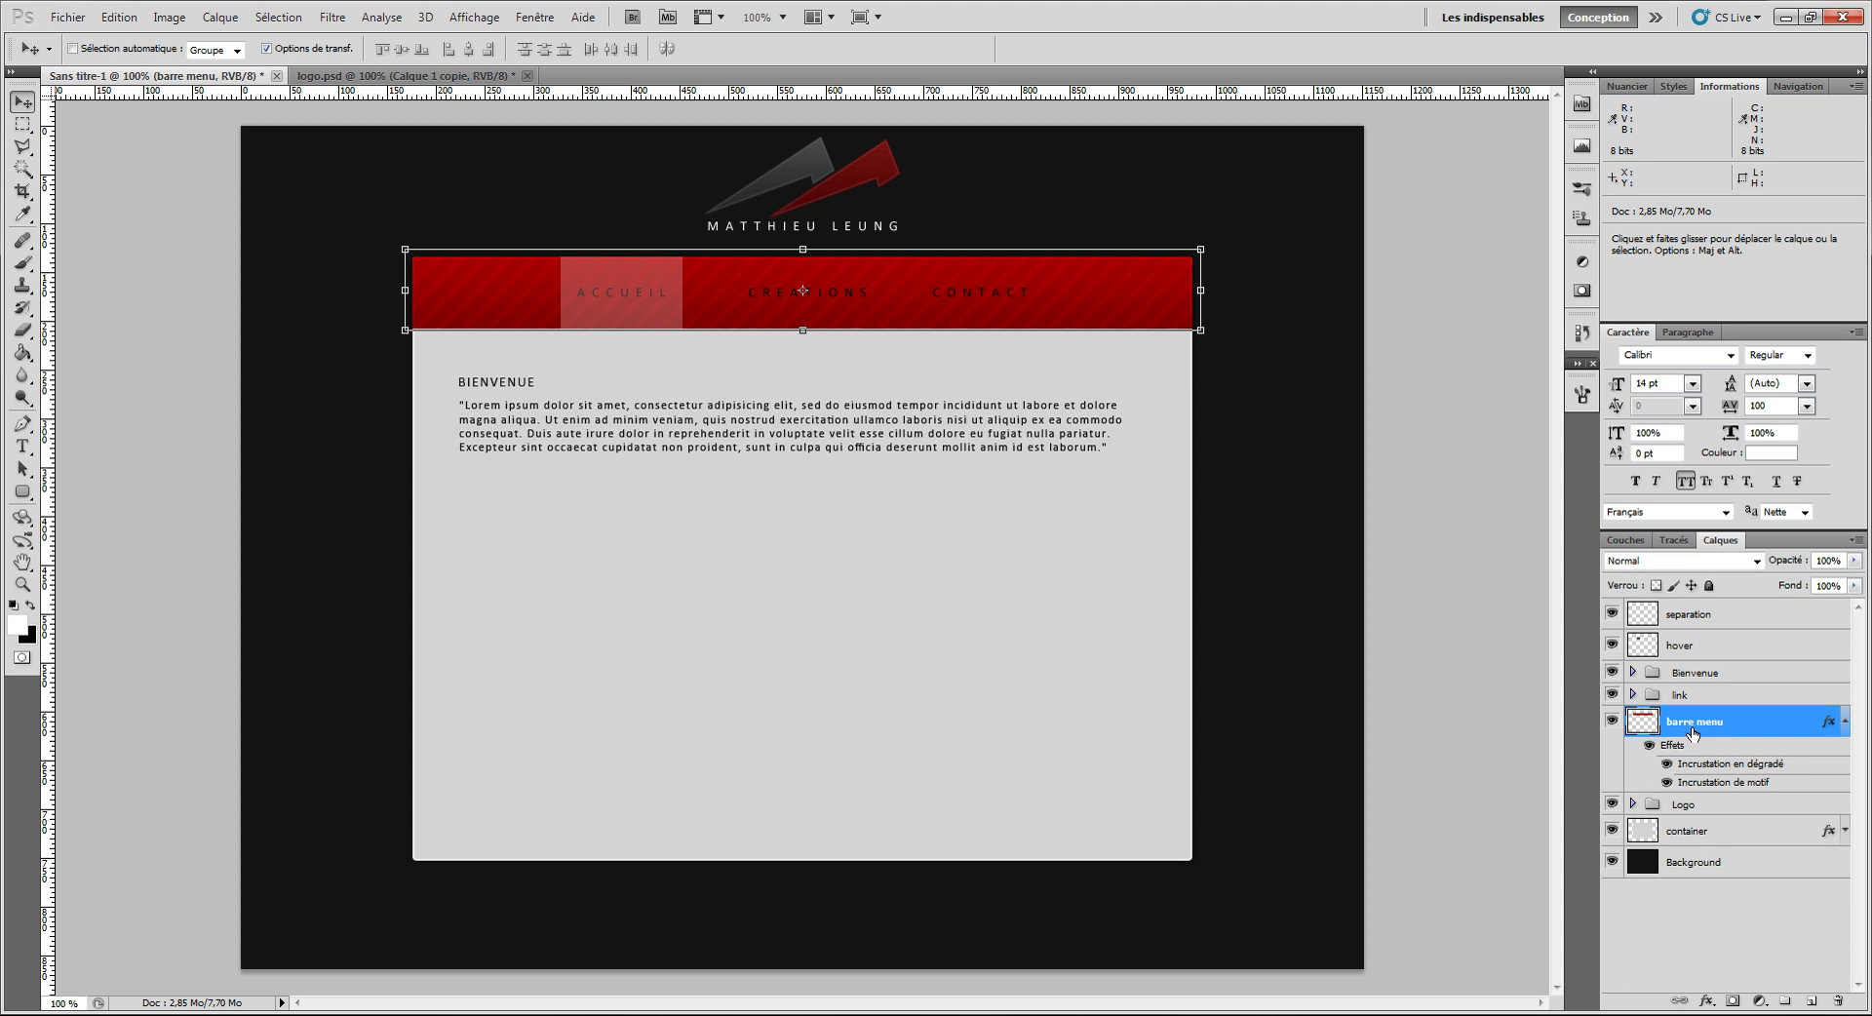
mouse_move(1694, 729)
mouse_down()
mouse_move(1705, 705)
mouse_move(1703, 724)
mouse_up()
shift+click(1688, 701)
key(ctrl+g)
double_click(1688, 695)
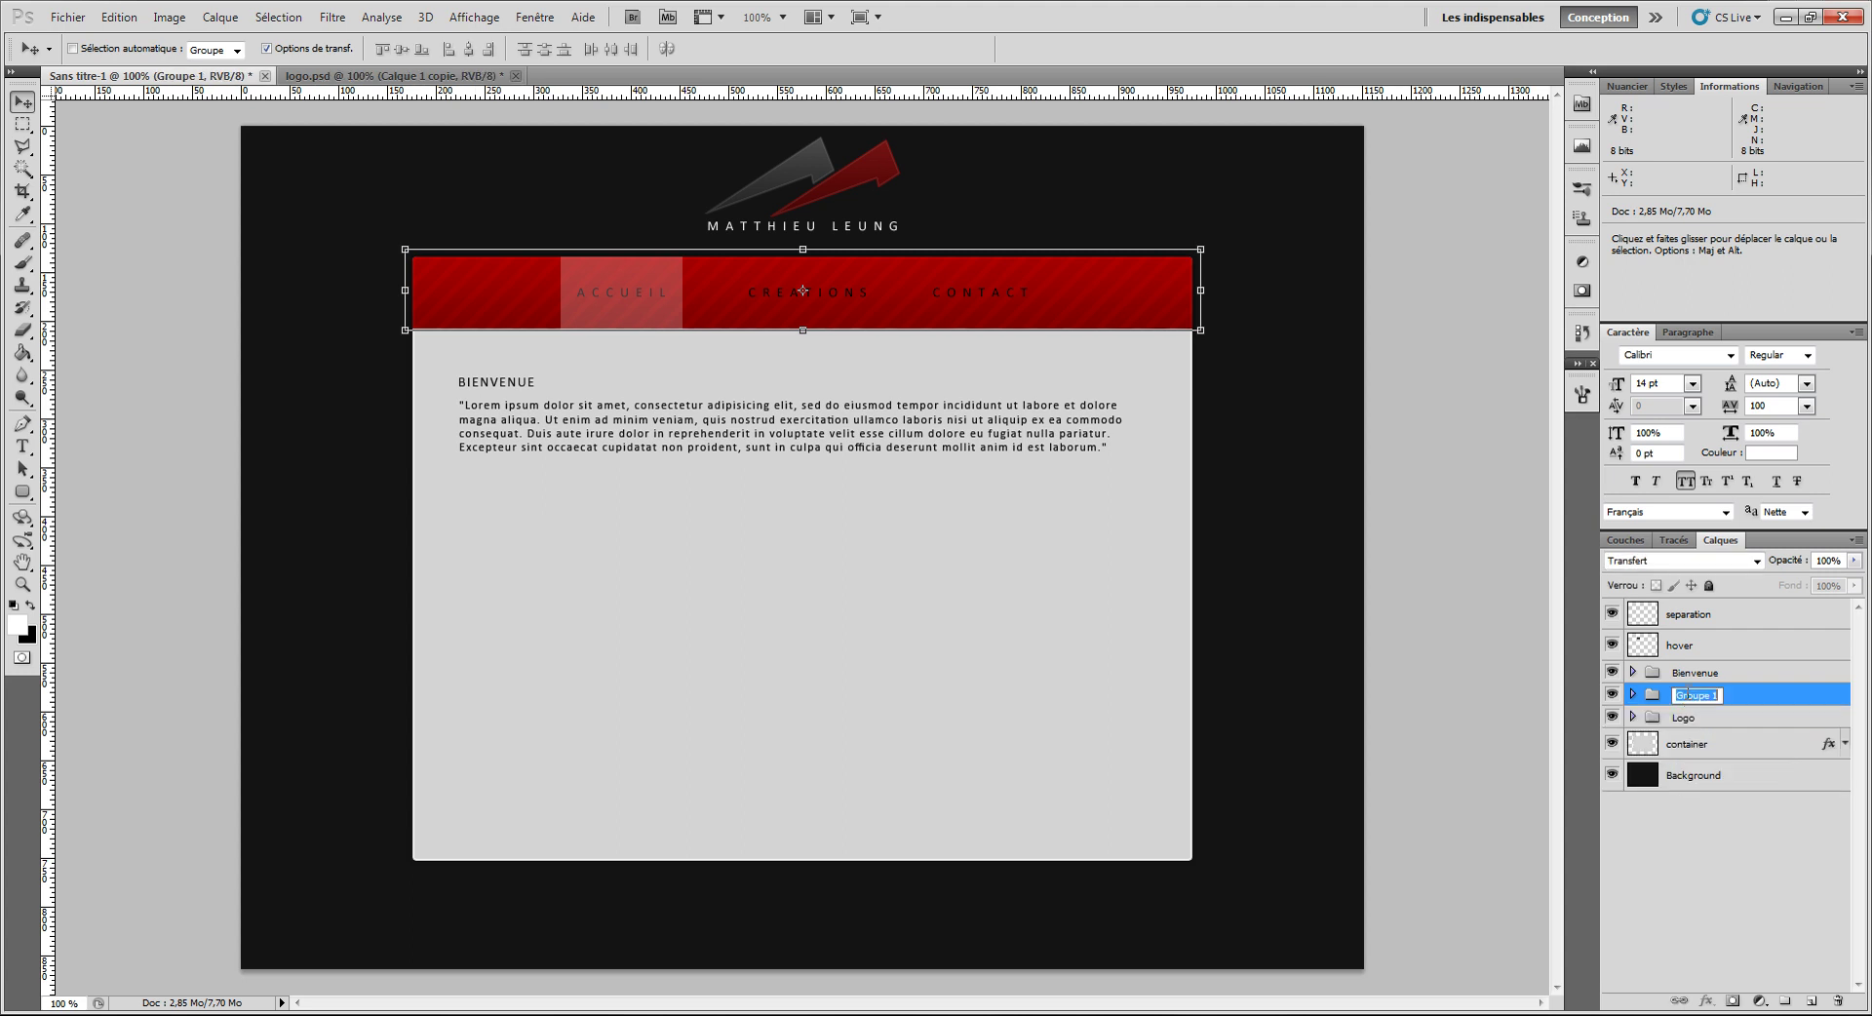
text(menu)
key(Return)
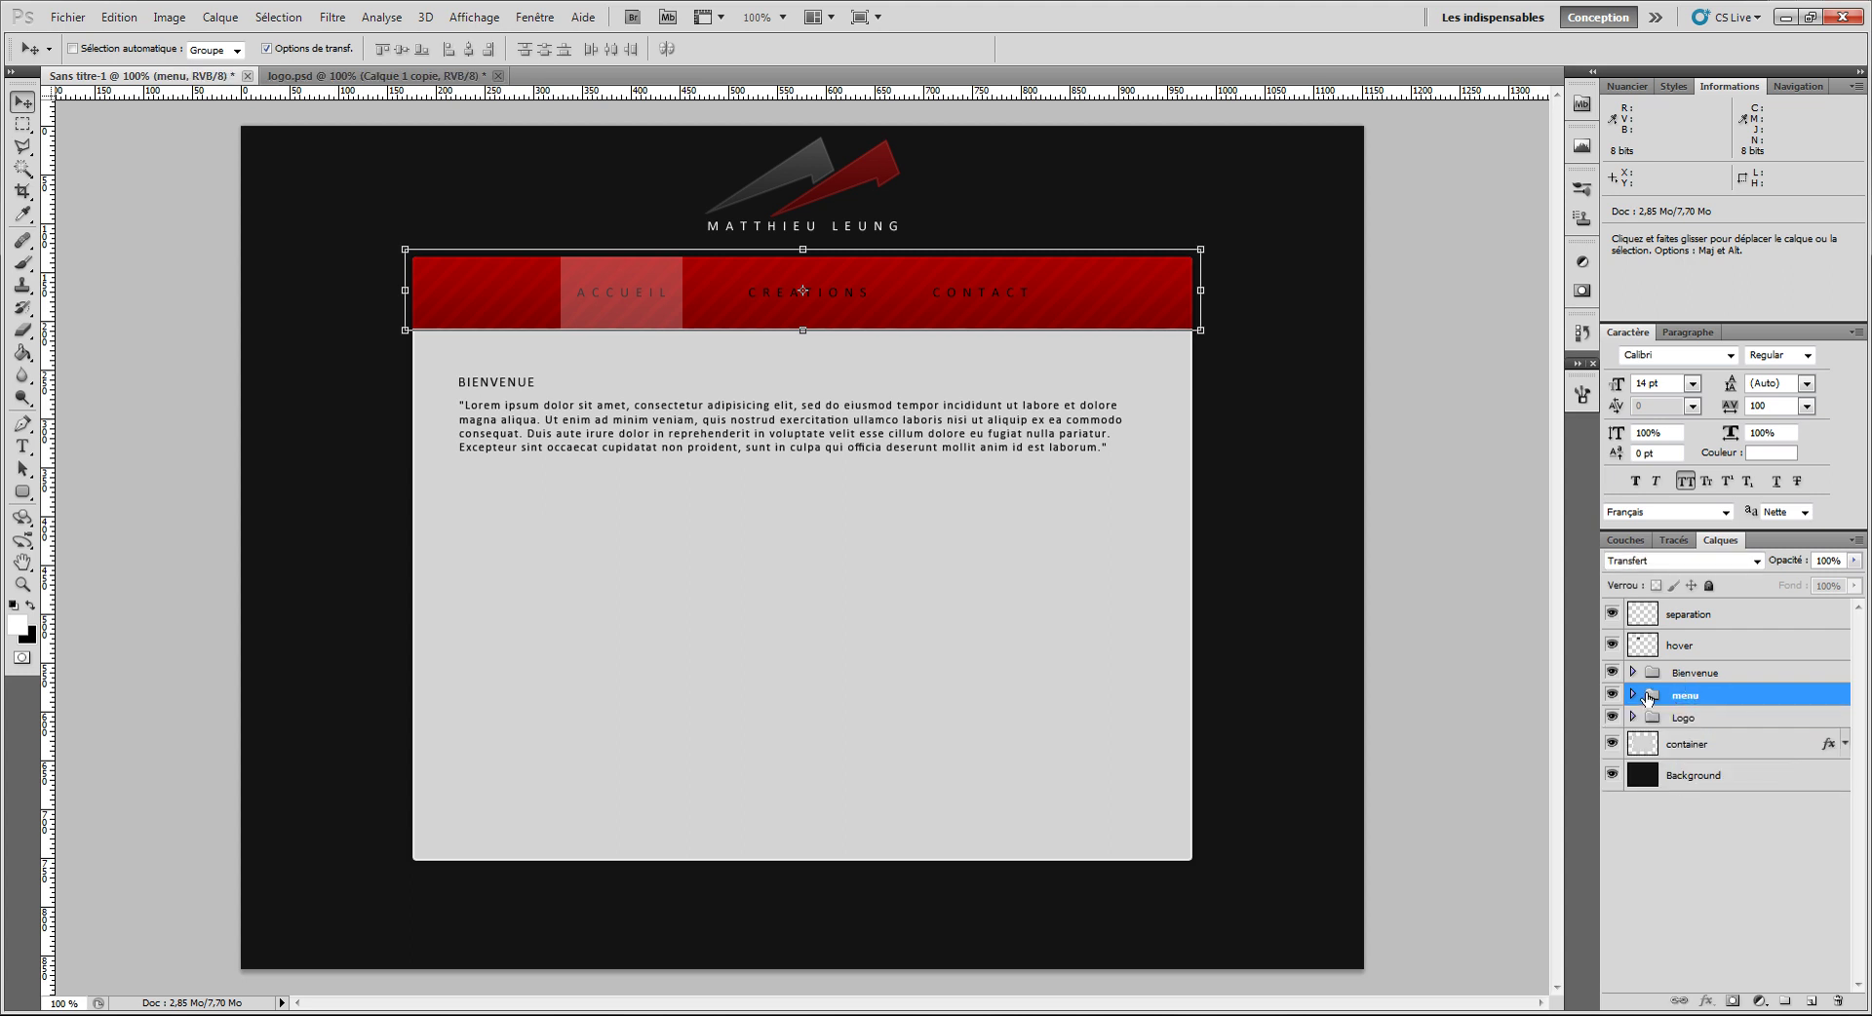
Step: Check the menu and link group contents, collapse them, then select hover and Bienvenue
click(1633, 695)
click(1648, 718)
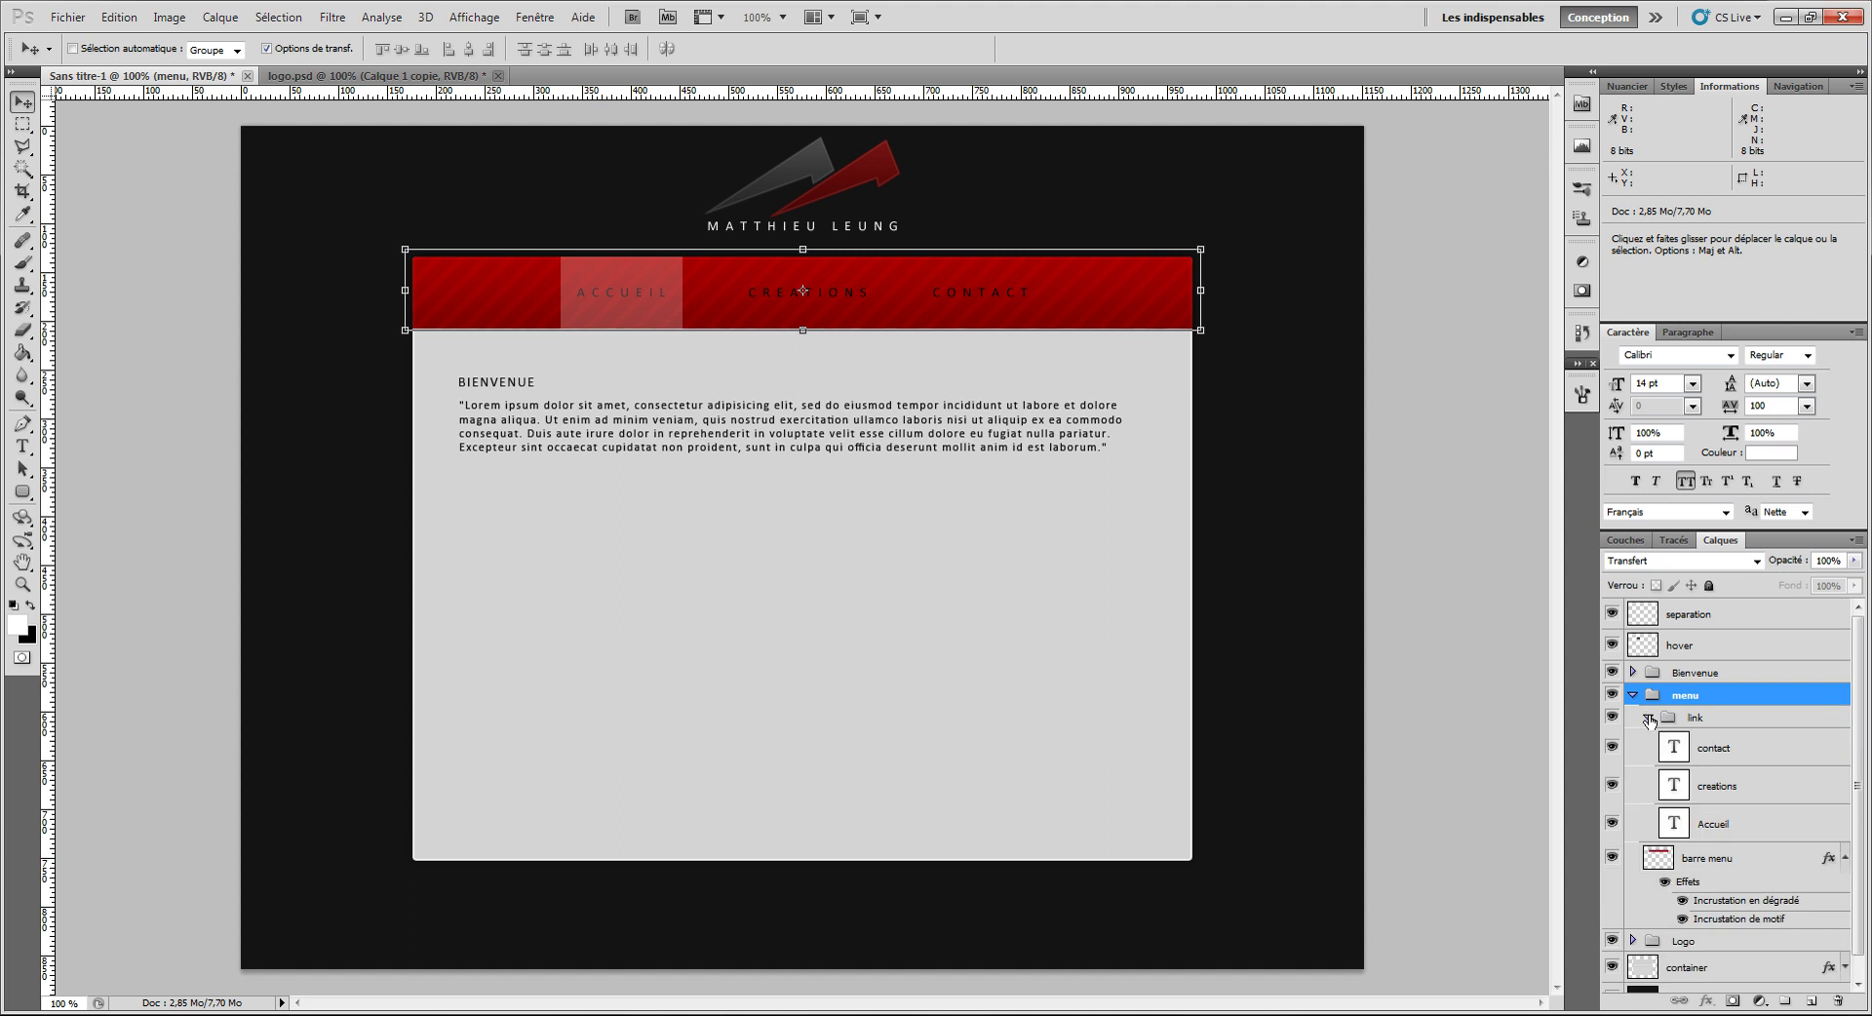
click(1648, 717)
click(1634, 696)
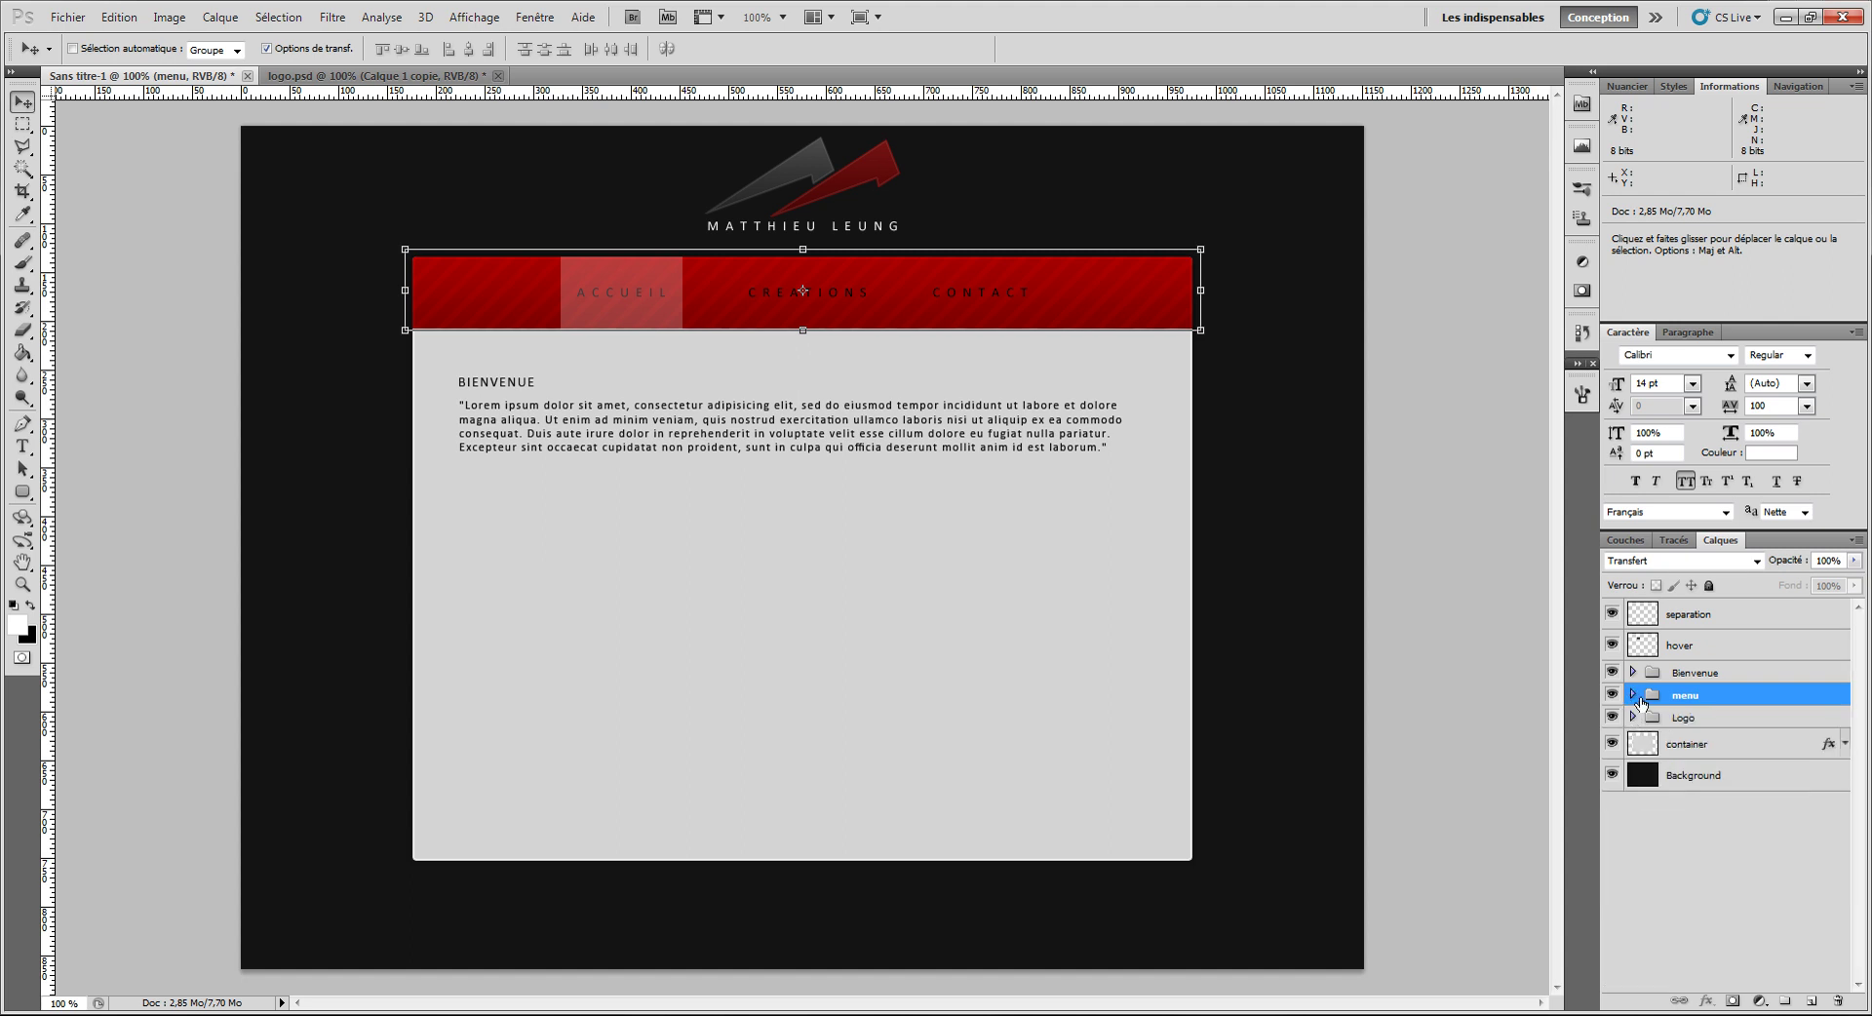
click(1694, 649)
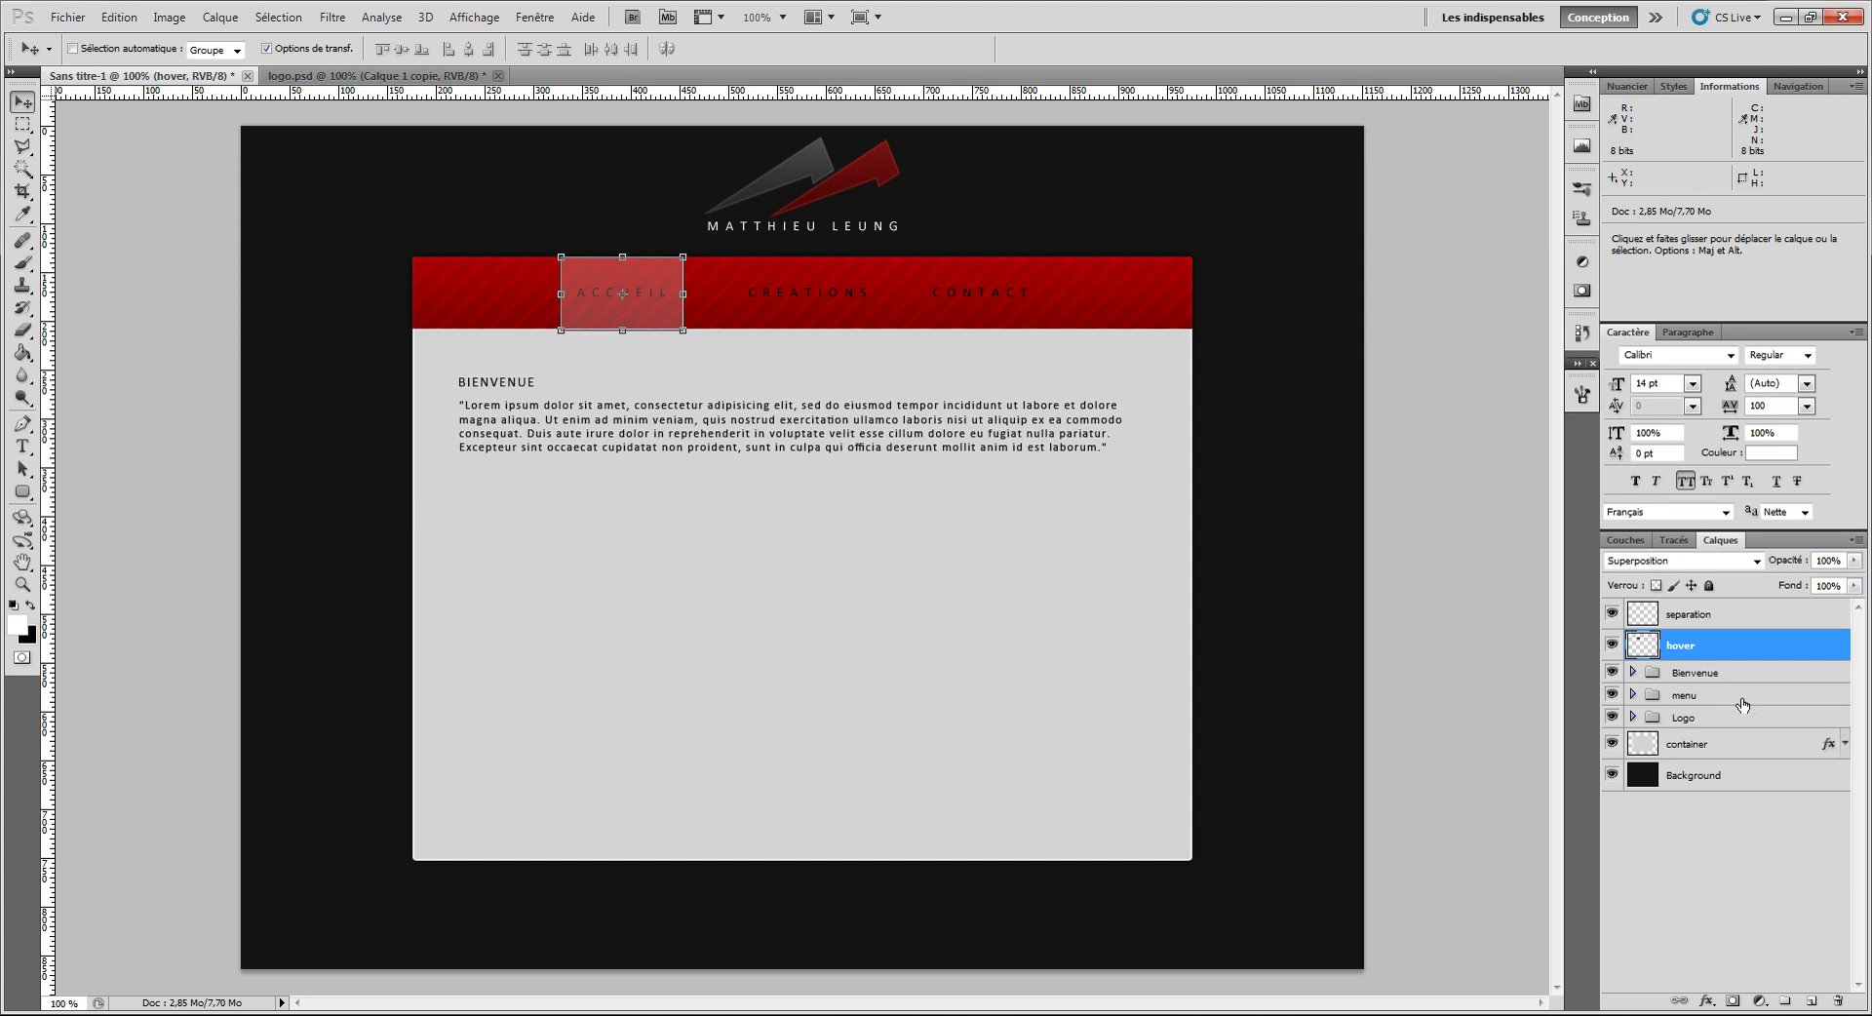
click(1694, 675)
Step: Duplicate the Bienvenue group as 'About me' and move it below the original
right_click(1763, 673)
click(1706, 712)
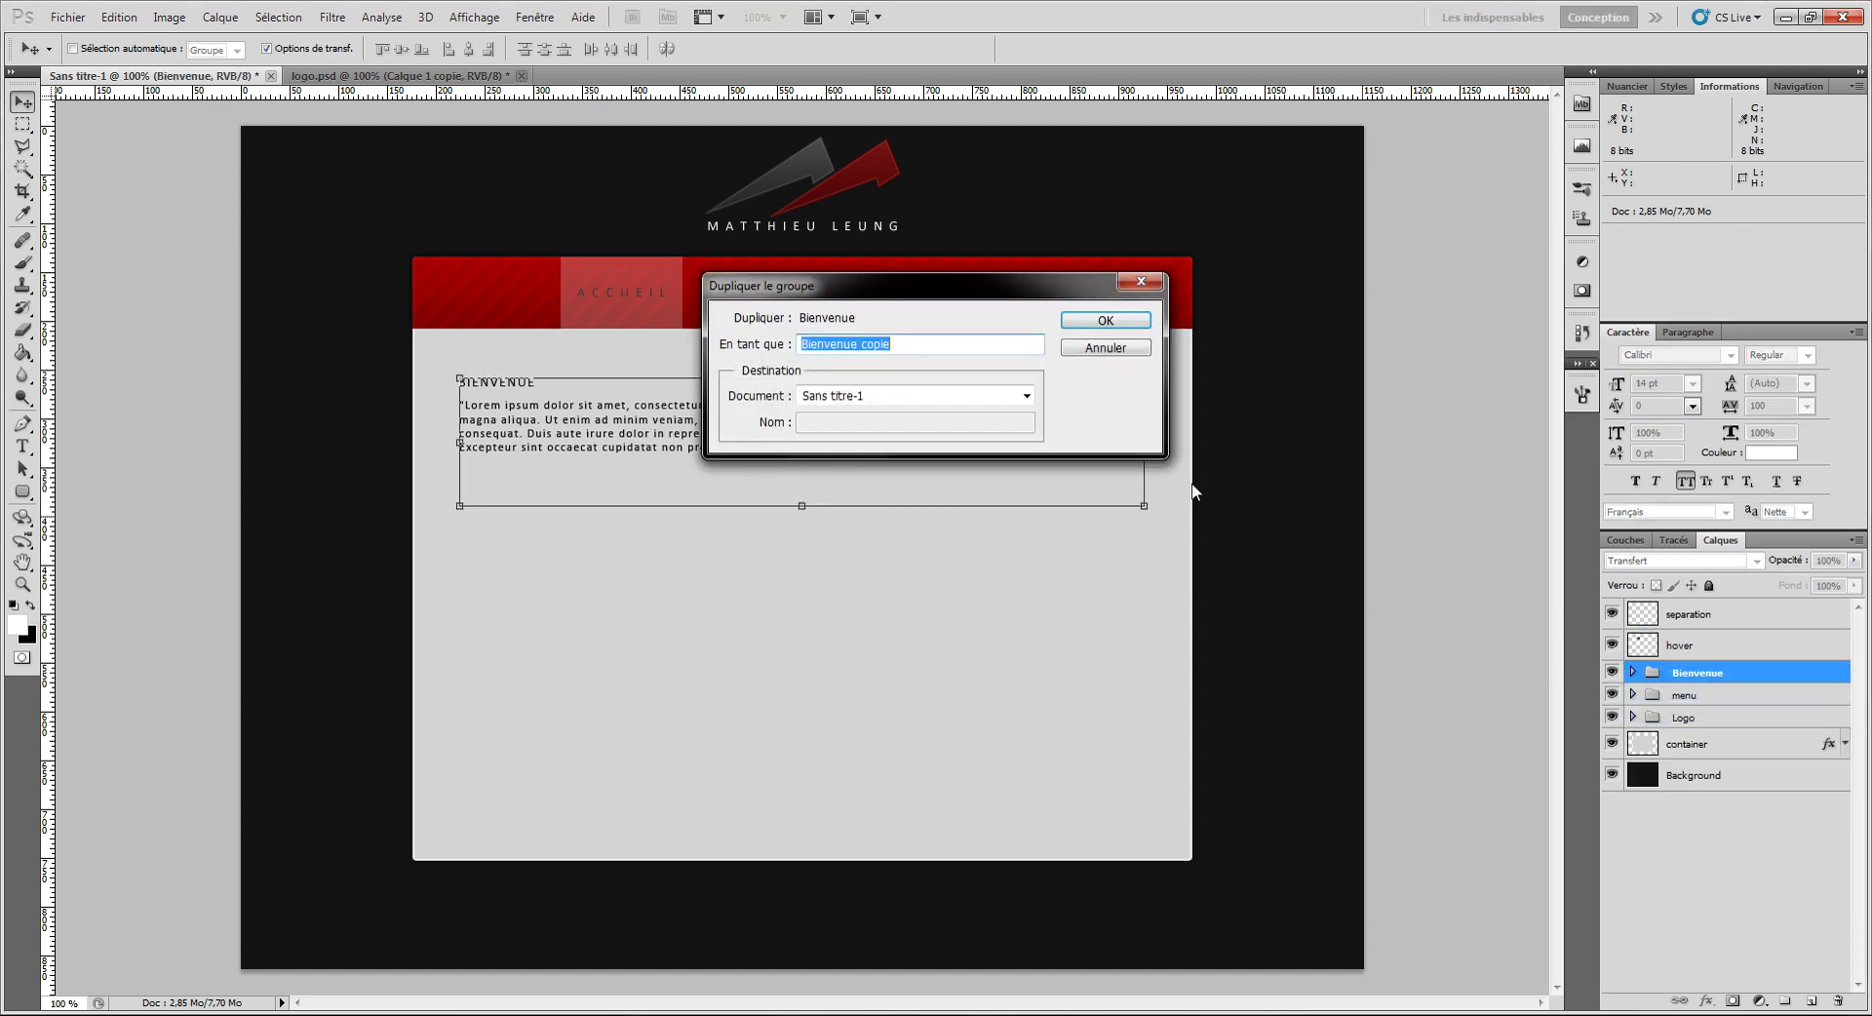
text(About me)
click(1126, 322)
drag(649, 454, 644, 555)
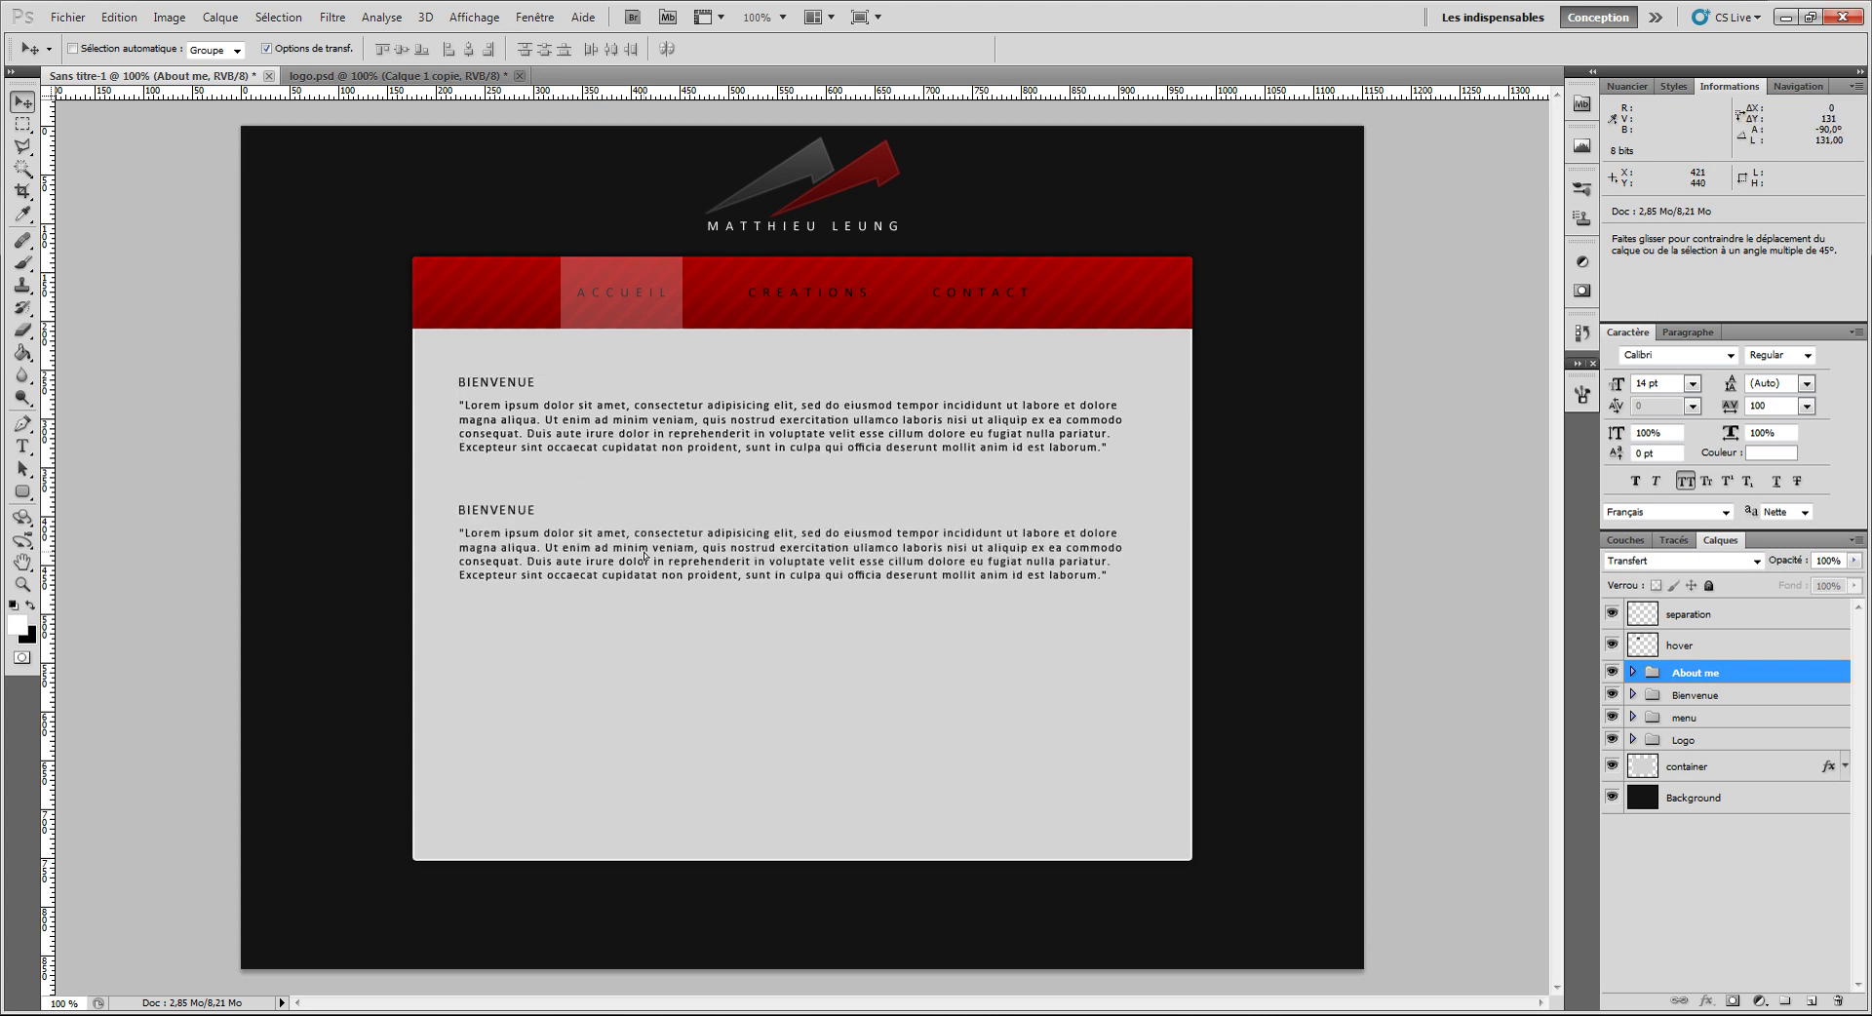
Step: Retype the copied heading as 'About me' and commit the text edit
click(23, 446)
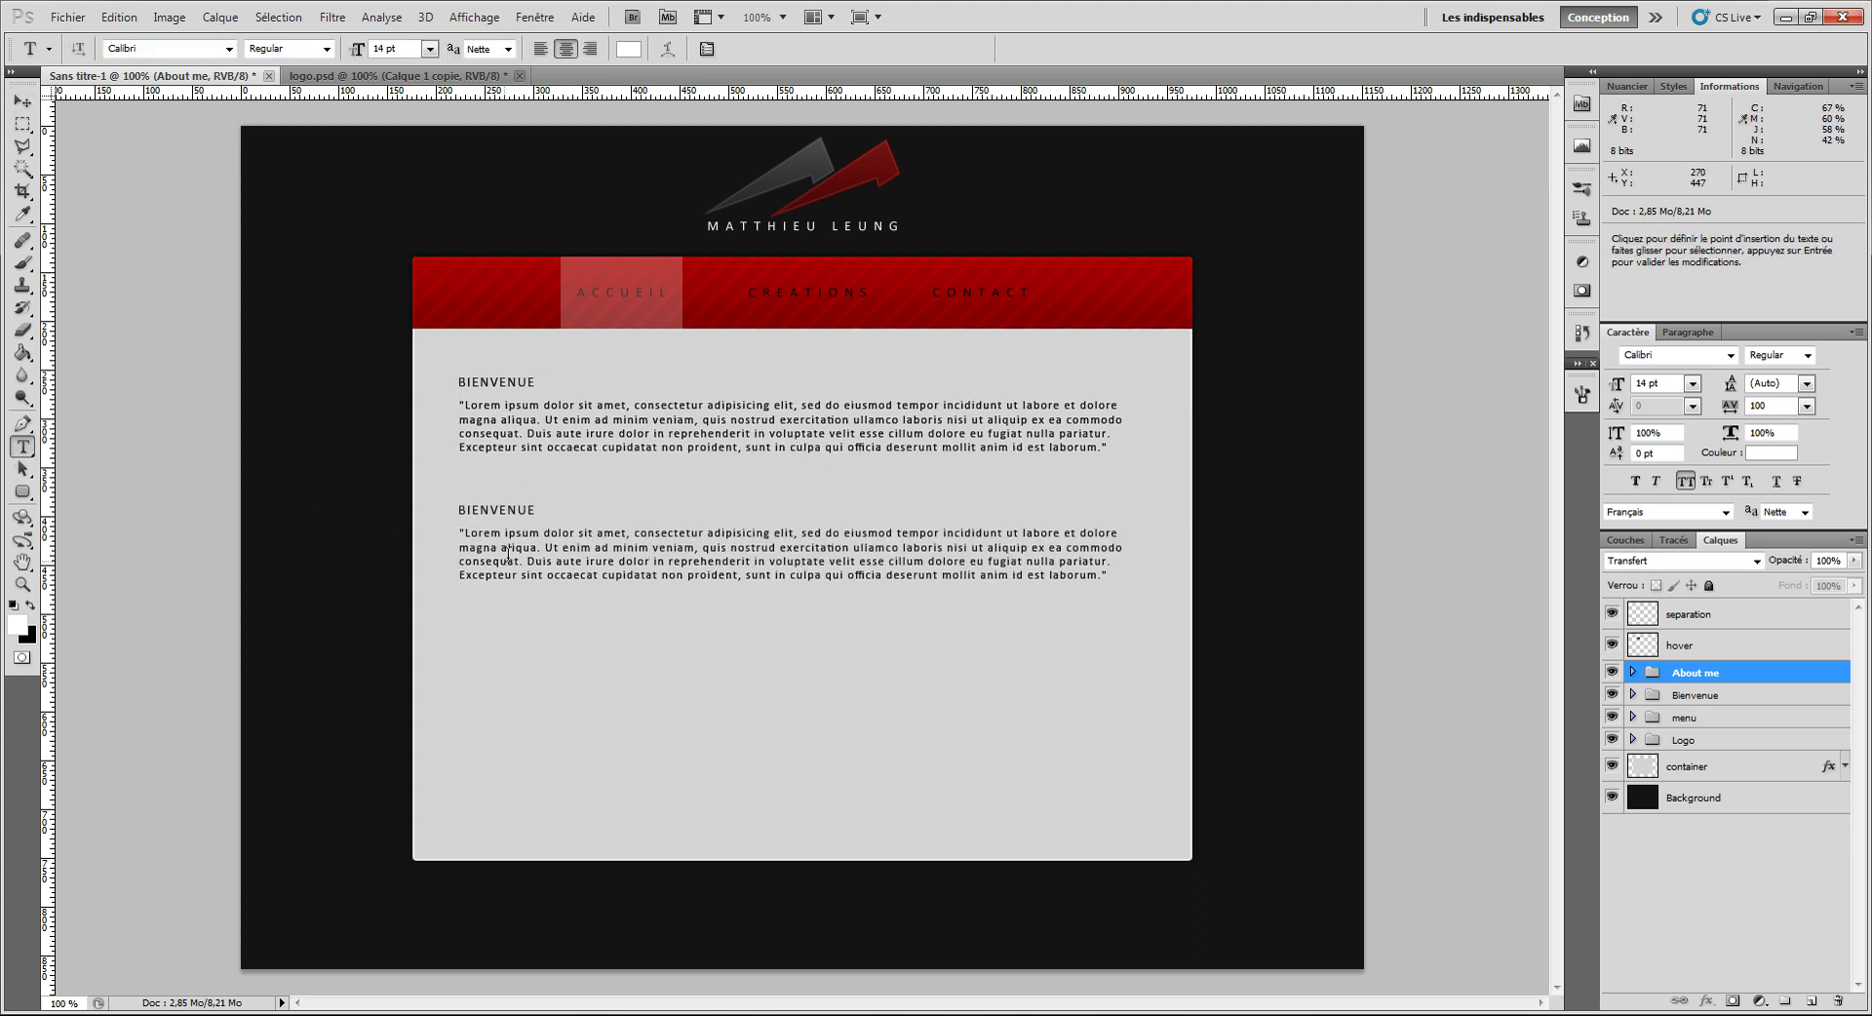
click(535, 505)
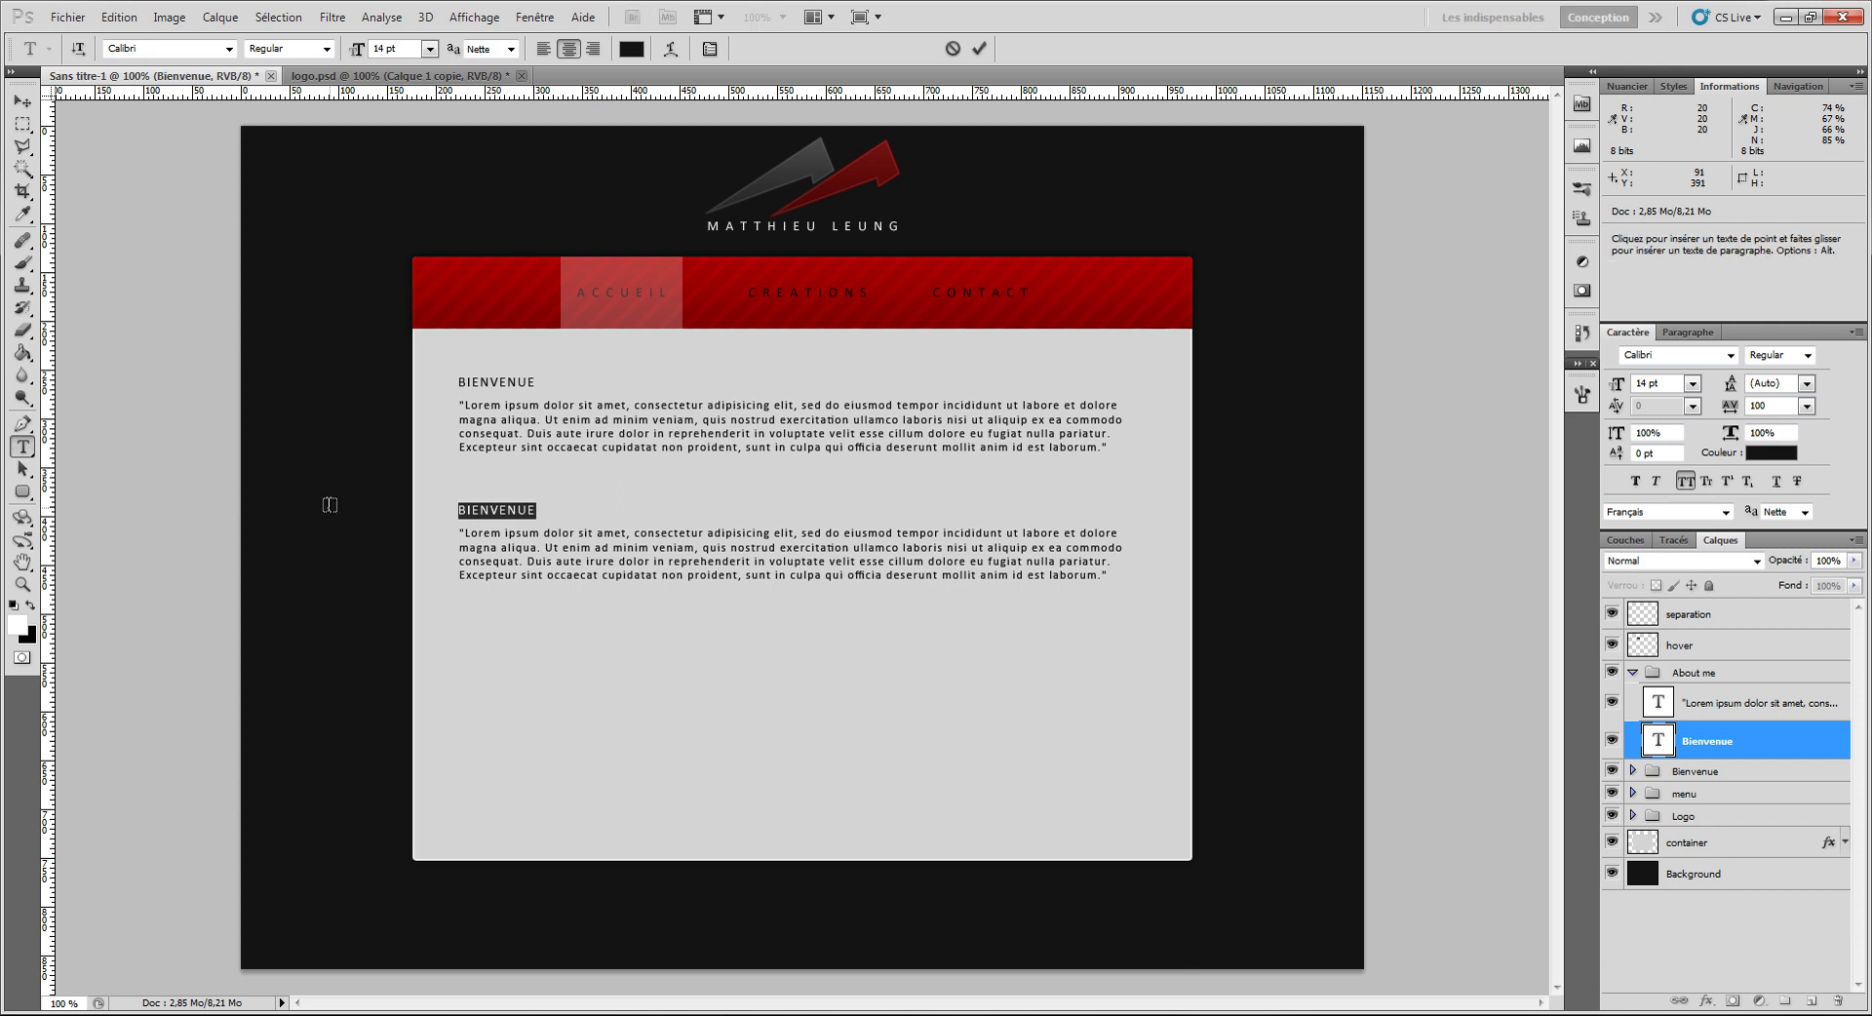
key(ctrl+a)
text(About me)
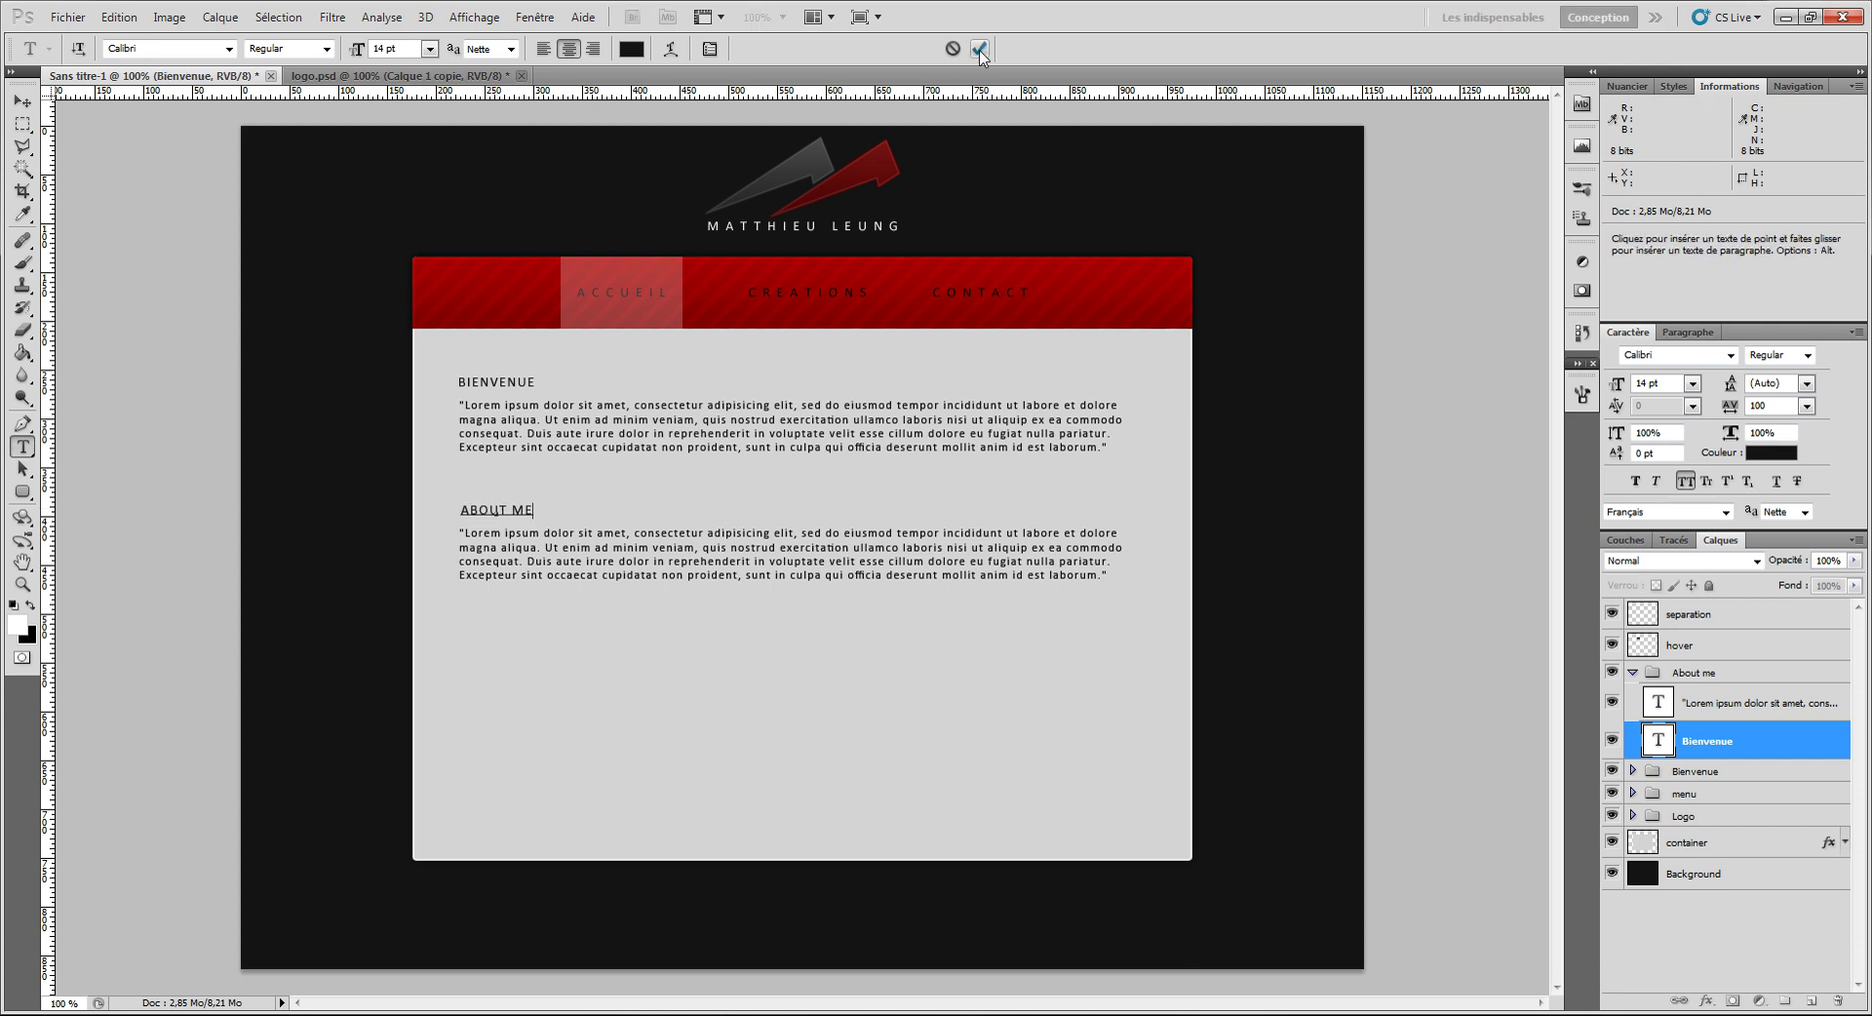
click(980, 51)
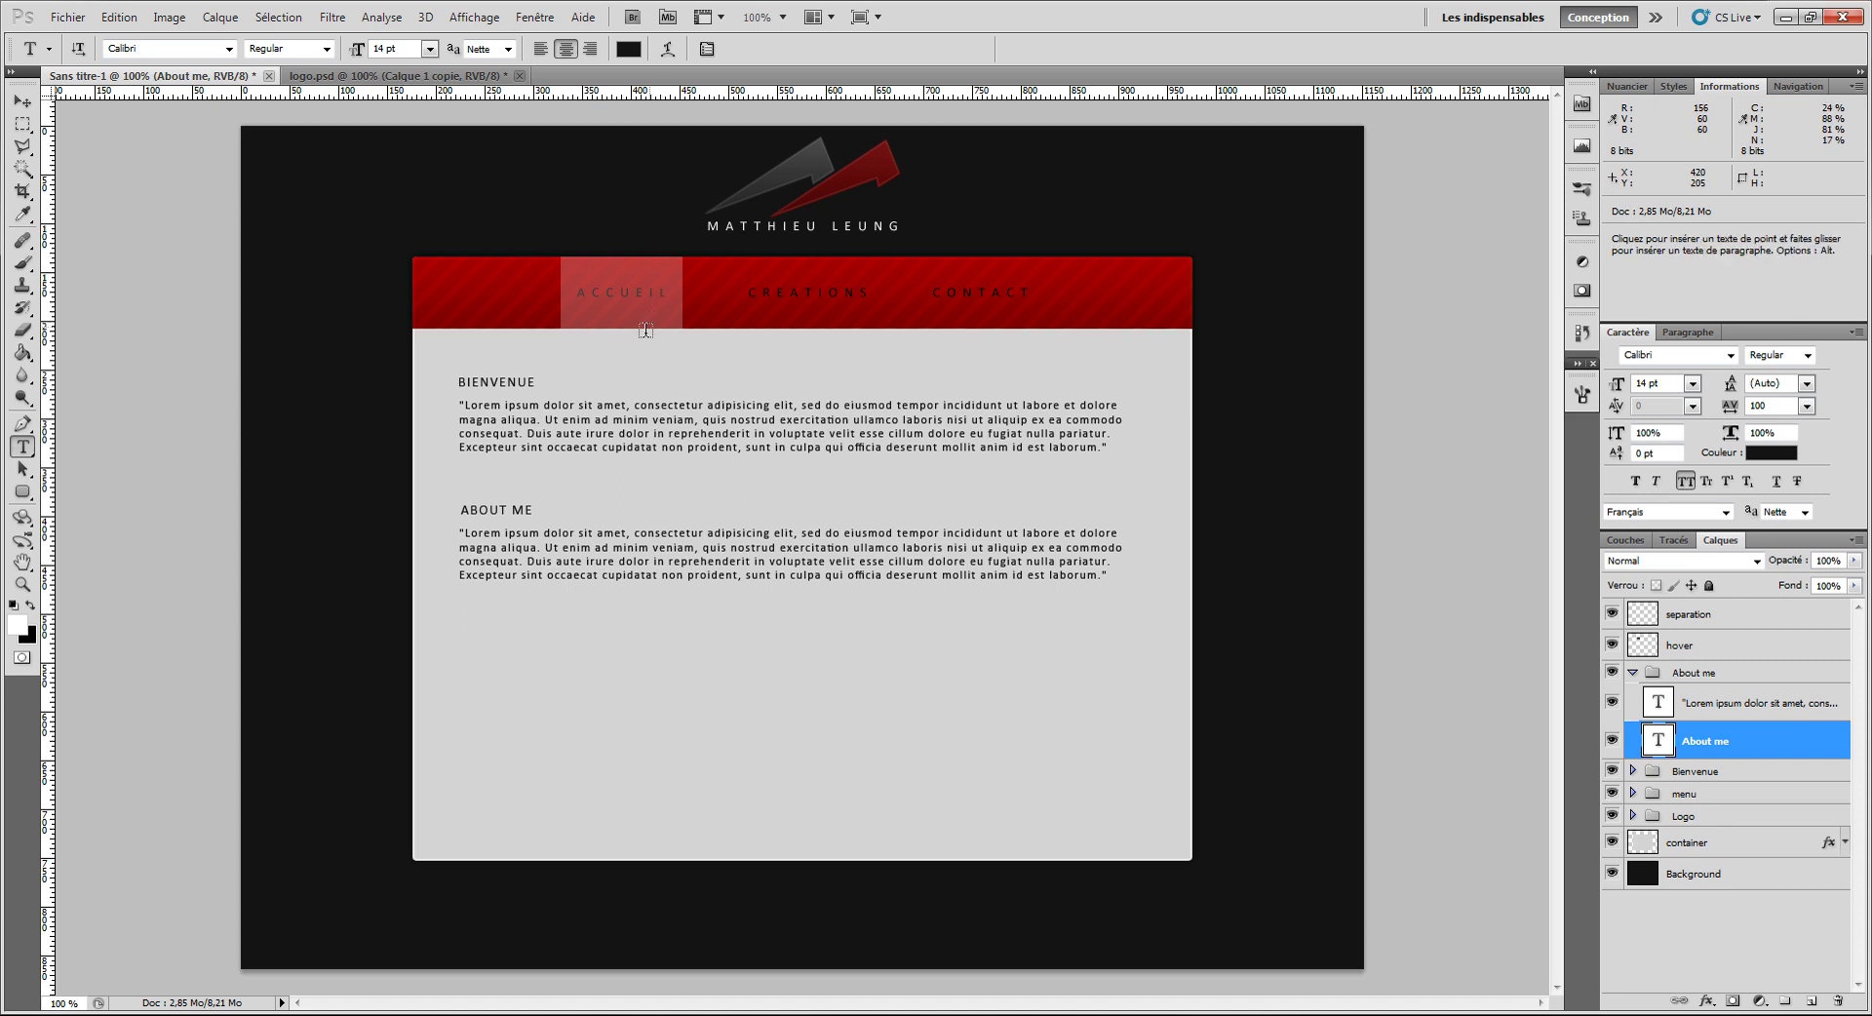
Step: Add a new empty layer above the separation layer
click(21, 100)
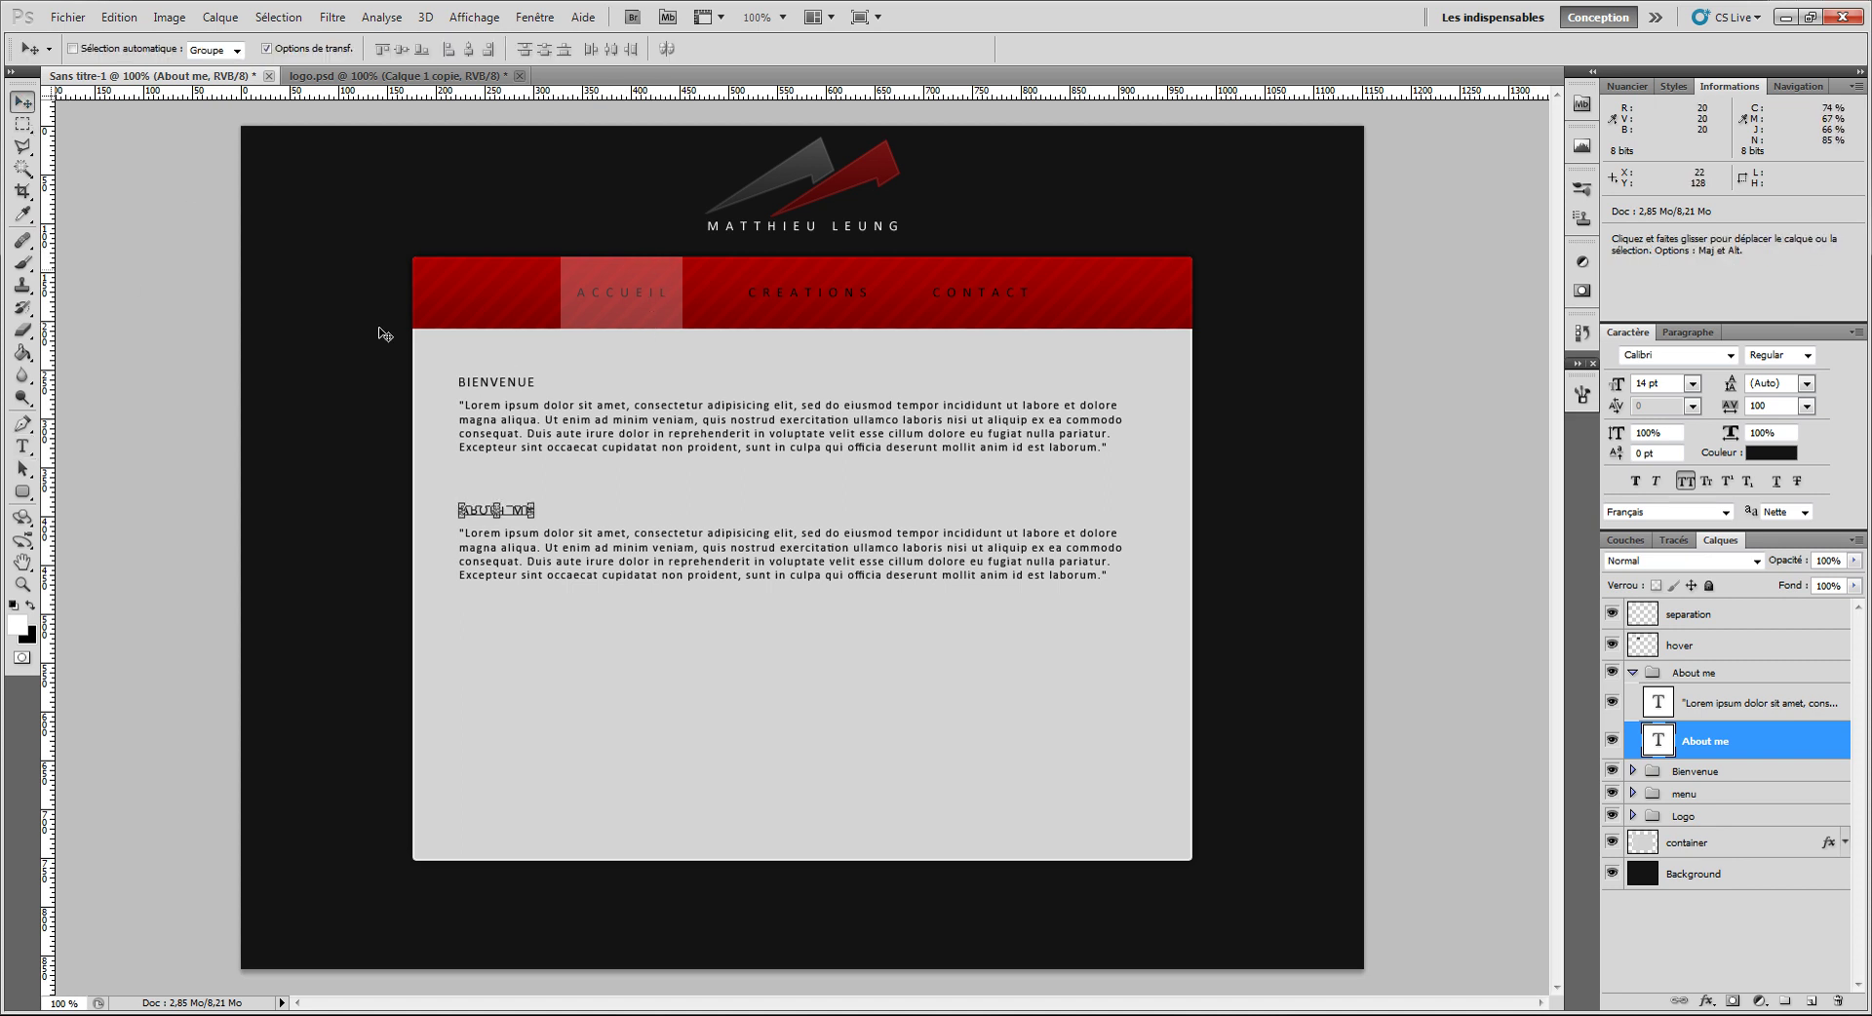
click(1631, 673)
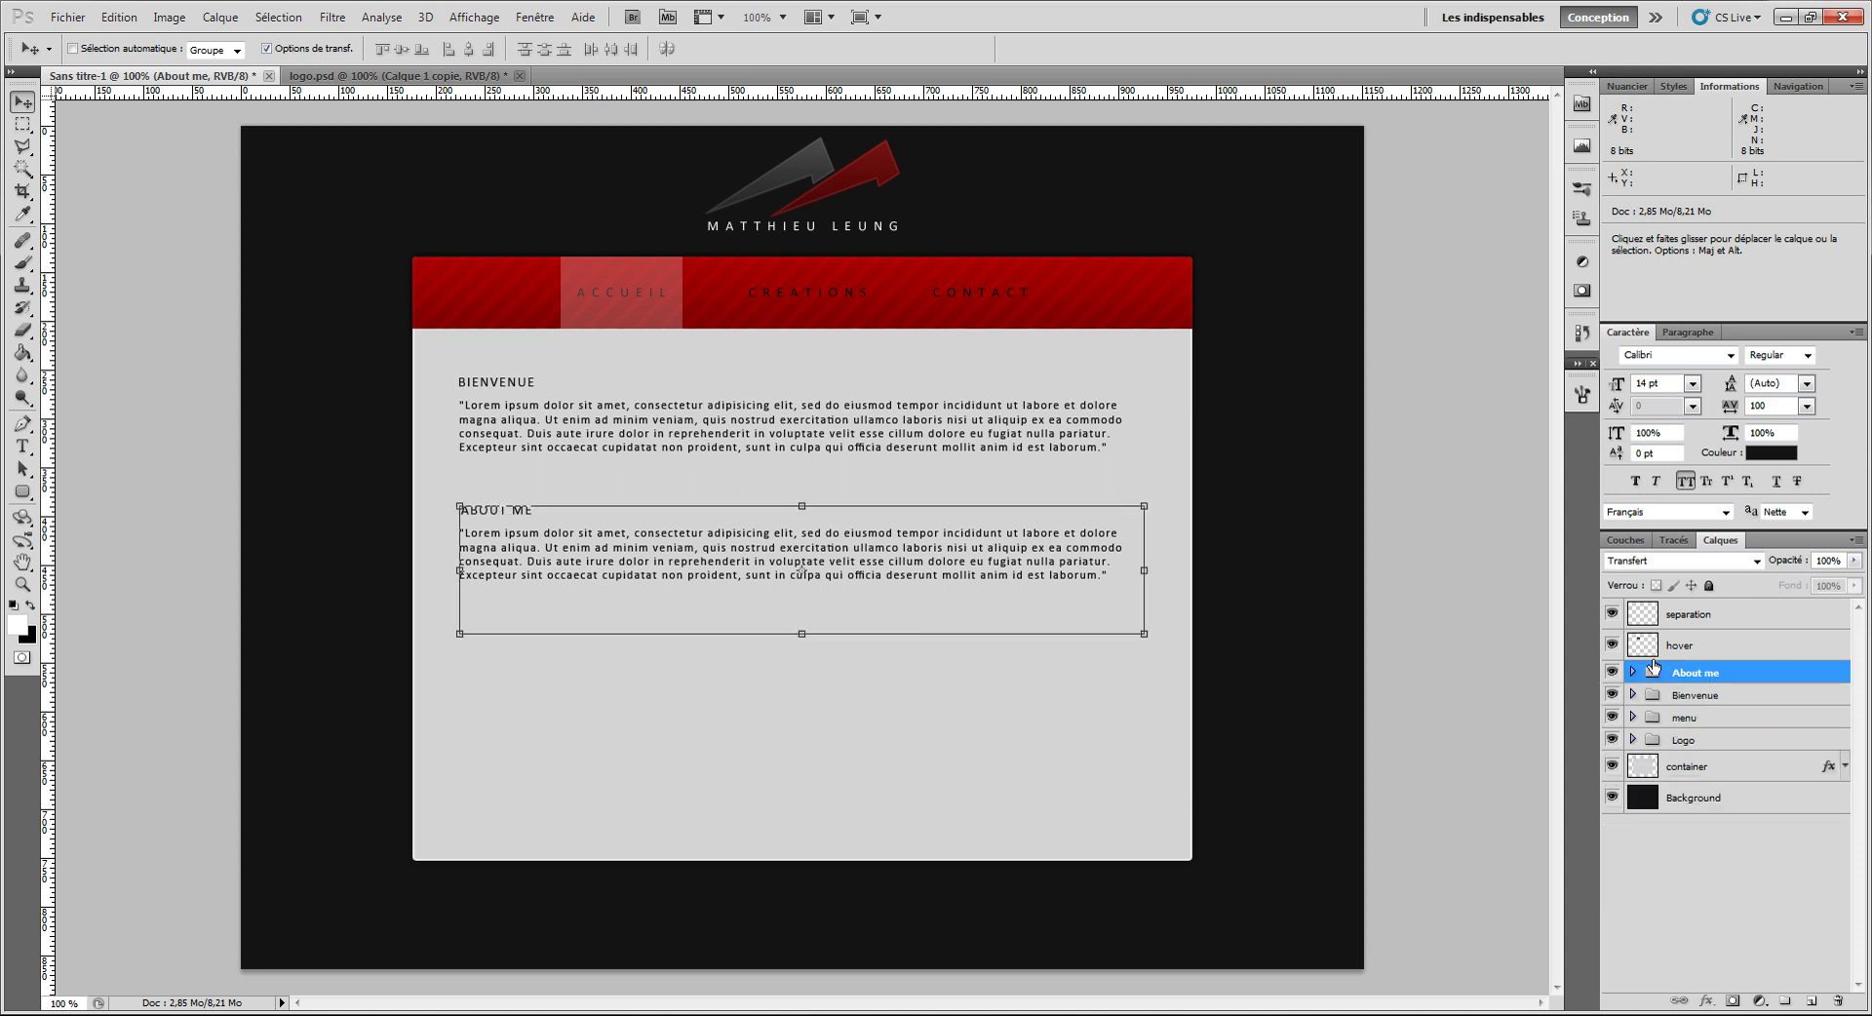
click(1691, 611)
key(ctrl+shift+n)
key(Return)
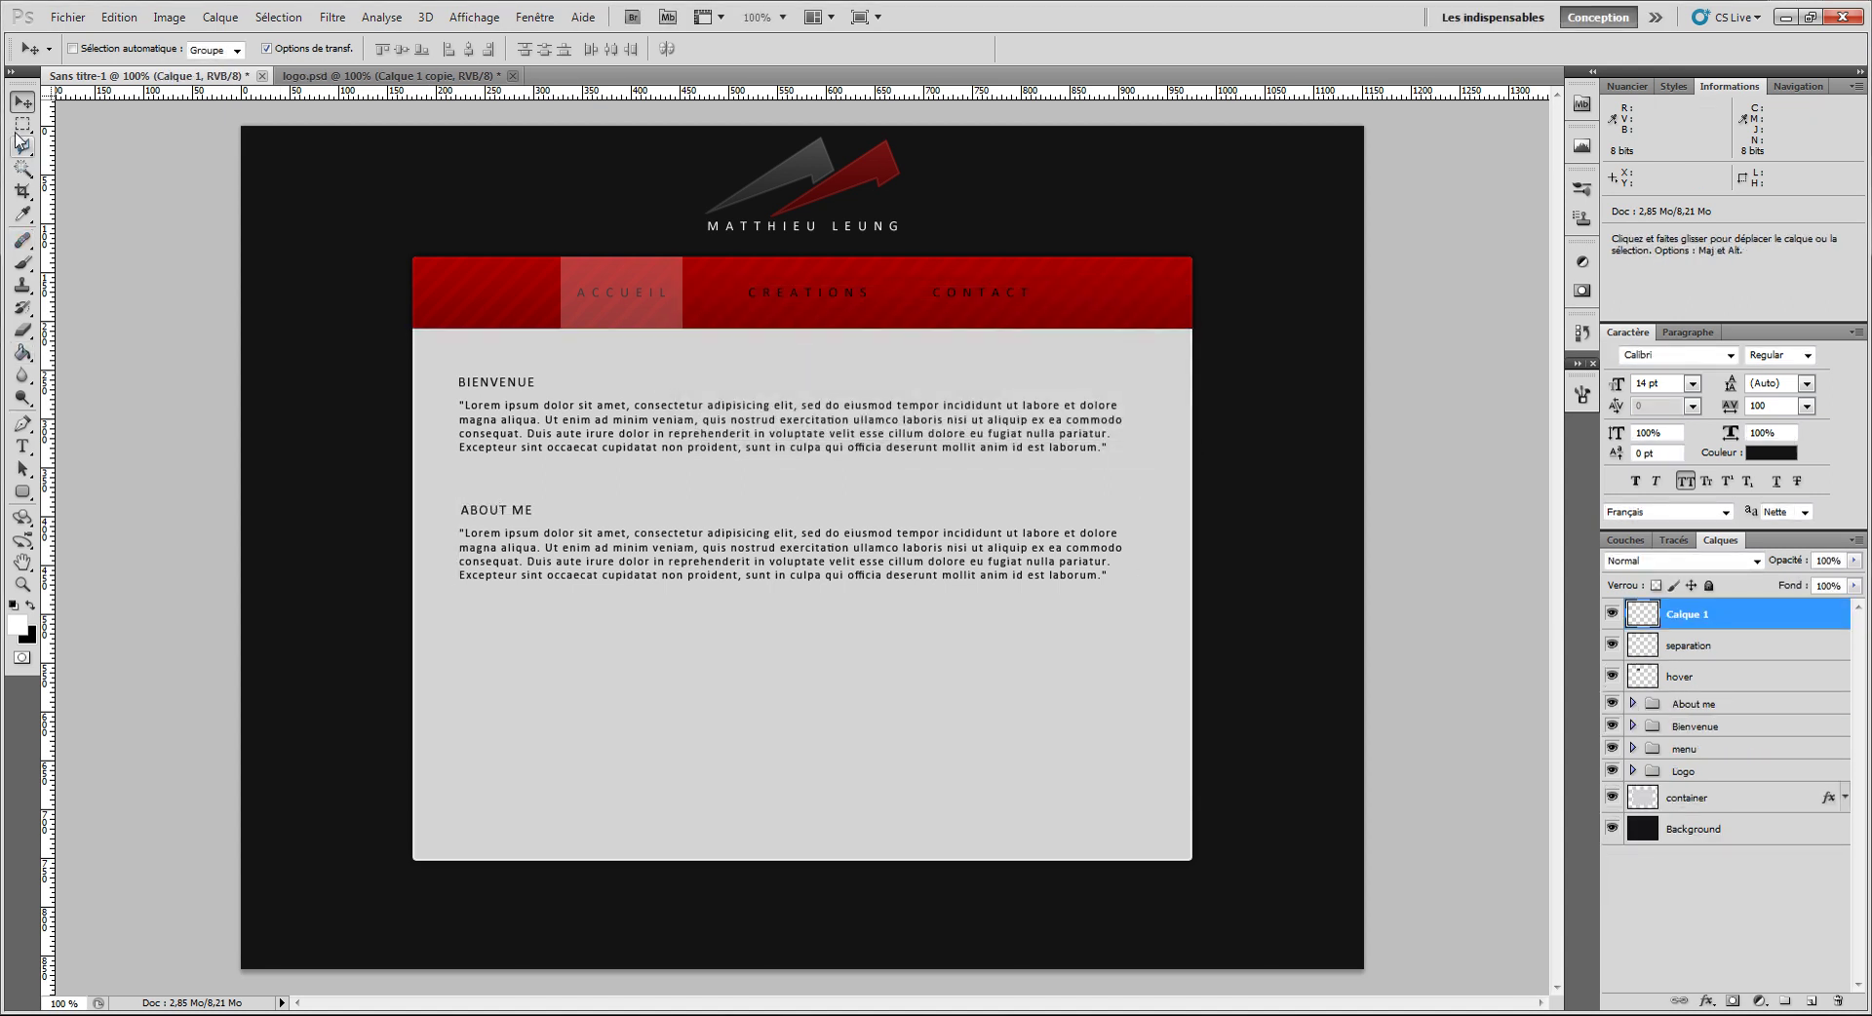
Step: Select a 416×137 px rectangle below the ABOUT ME paragraph and fill it white
click(23, 124)
drag(601, 614, 1014, 749)
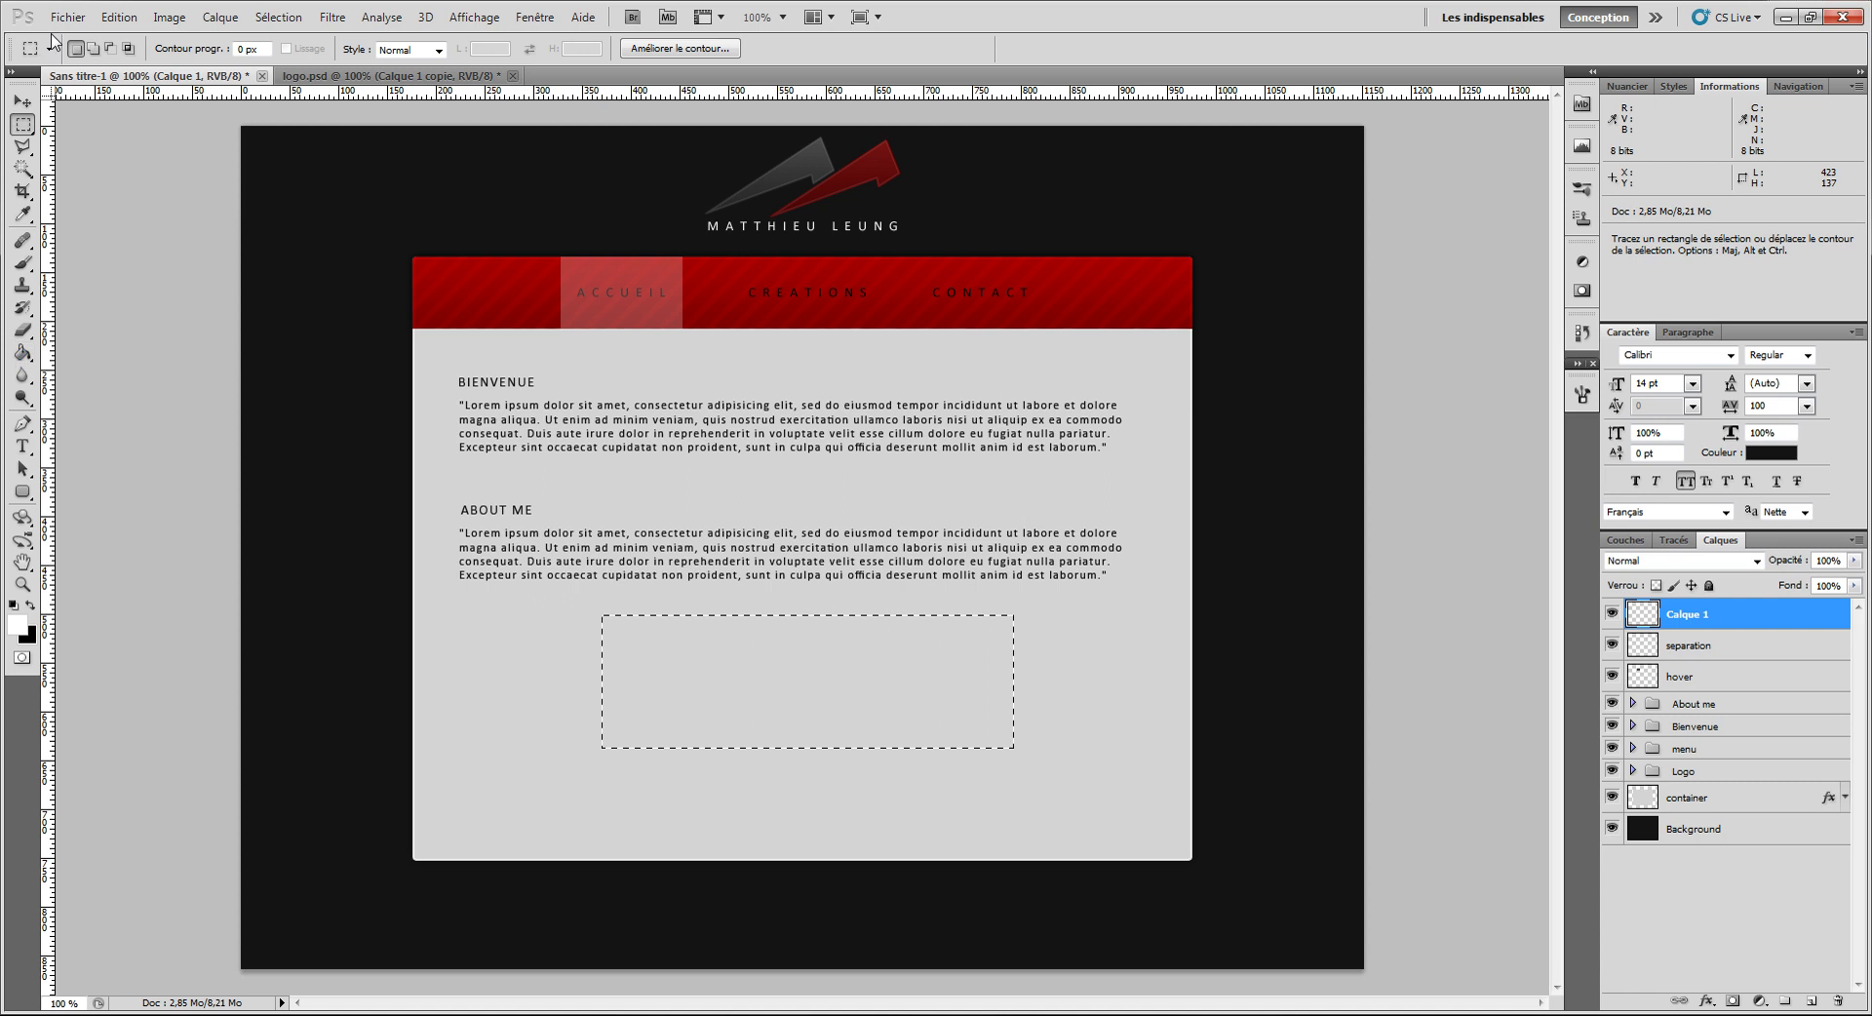
key(e)
click(23, 352)
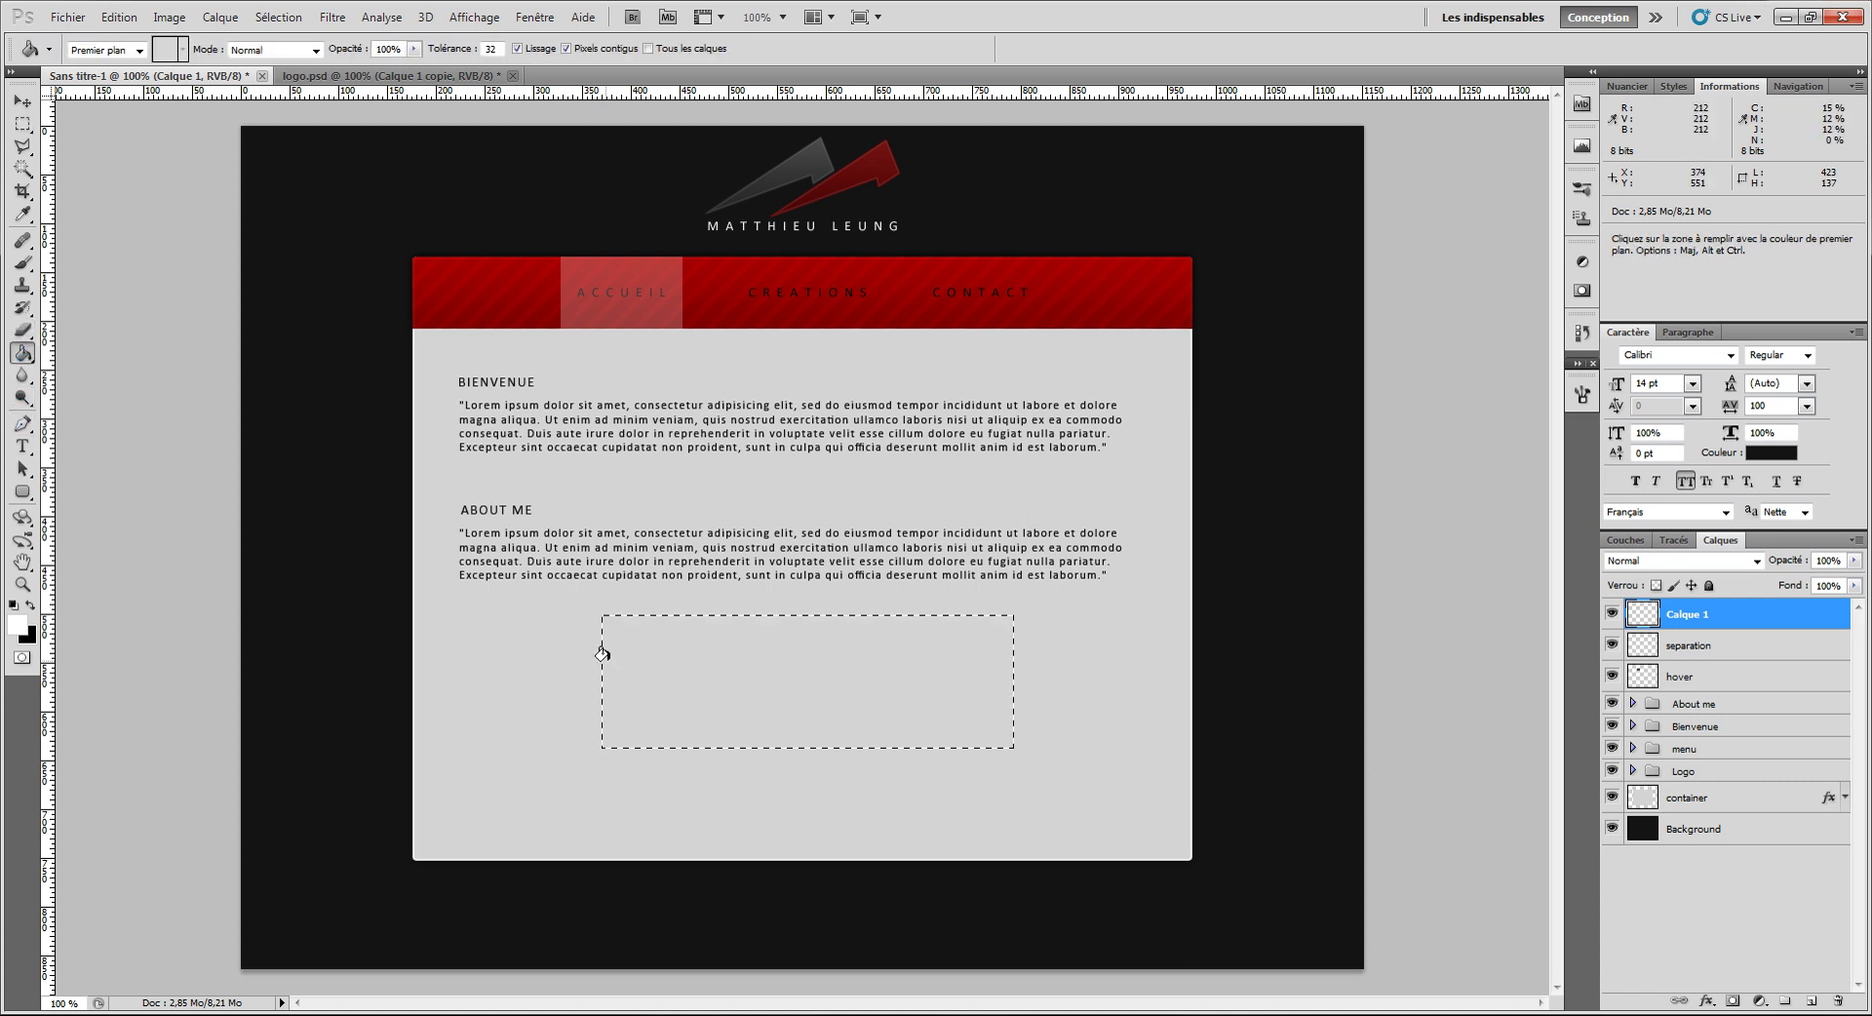
click(673, 651)
Step: Open ichogo.png from the desktop folder
click(68, 16)
click(98, 58)
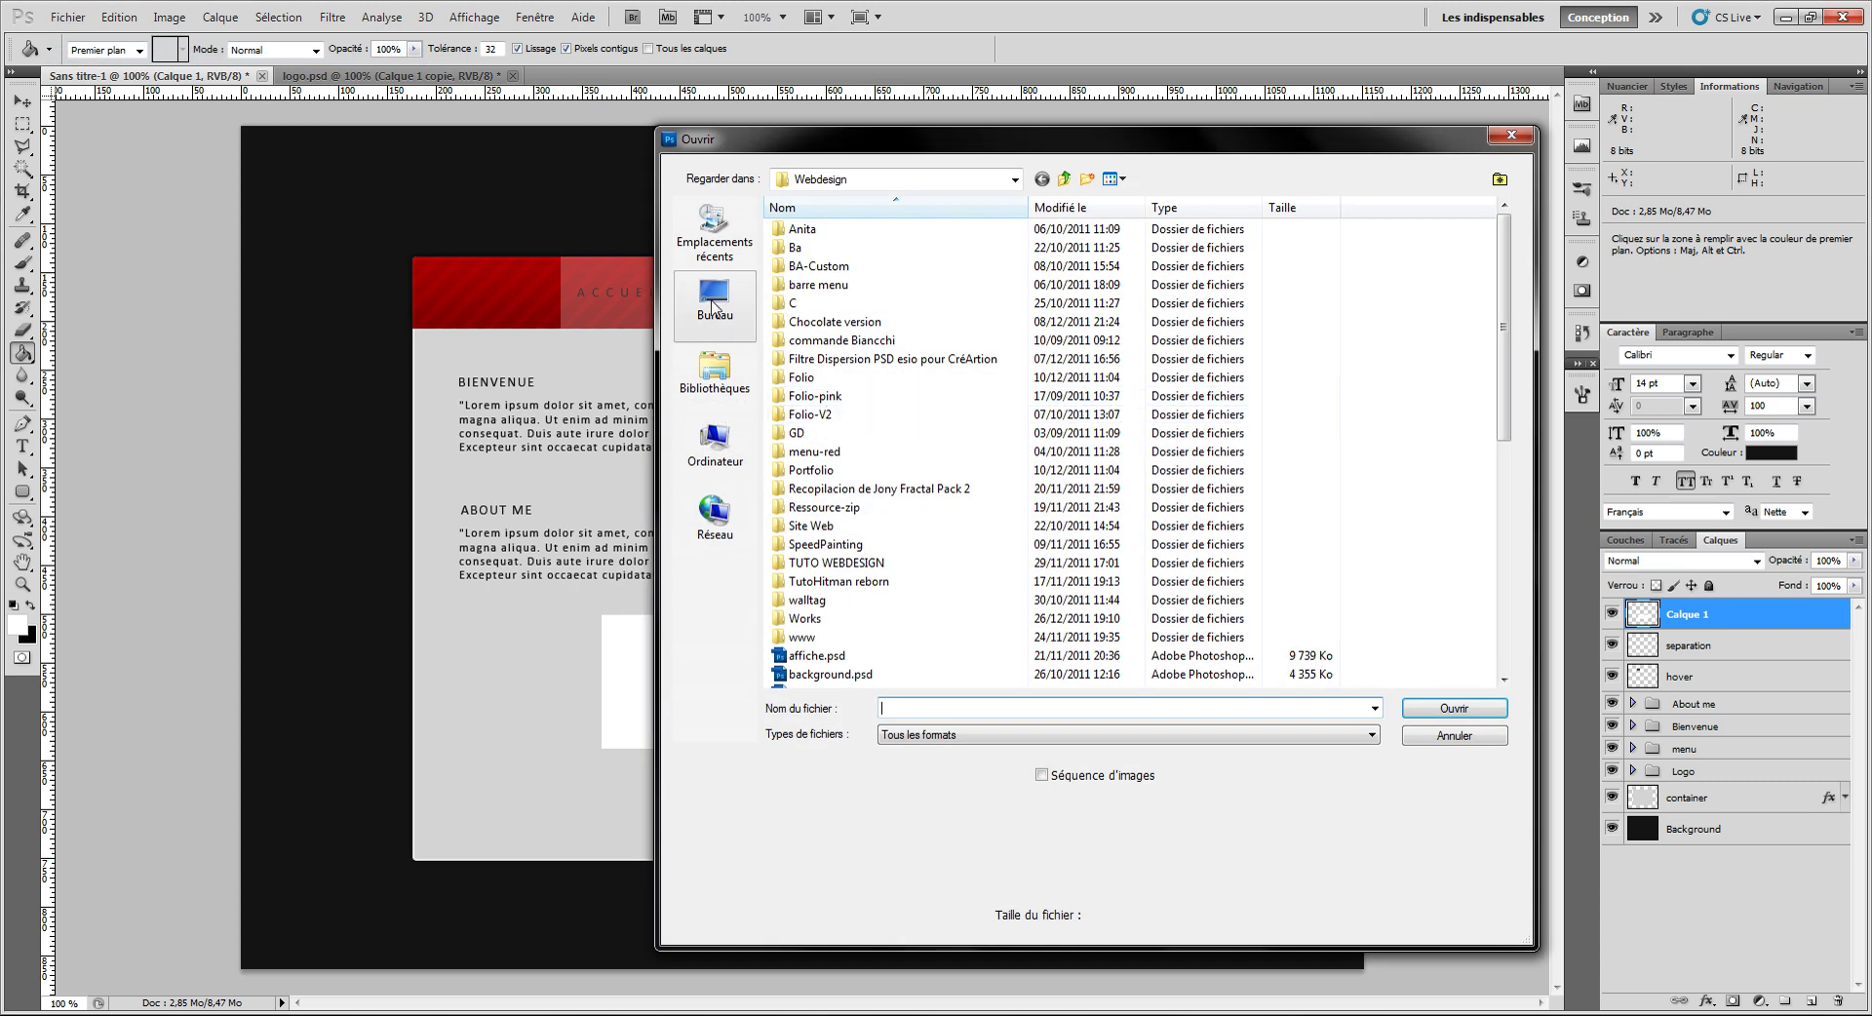
click(715, 302)
scroll(1320, 393, down, 2)
double_click(1312, 344)
Step: Paste the Ichigo image into the mockup, clip it to the white box, and move it down
key(ctrl+c)
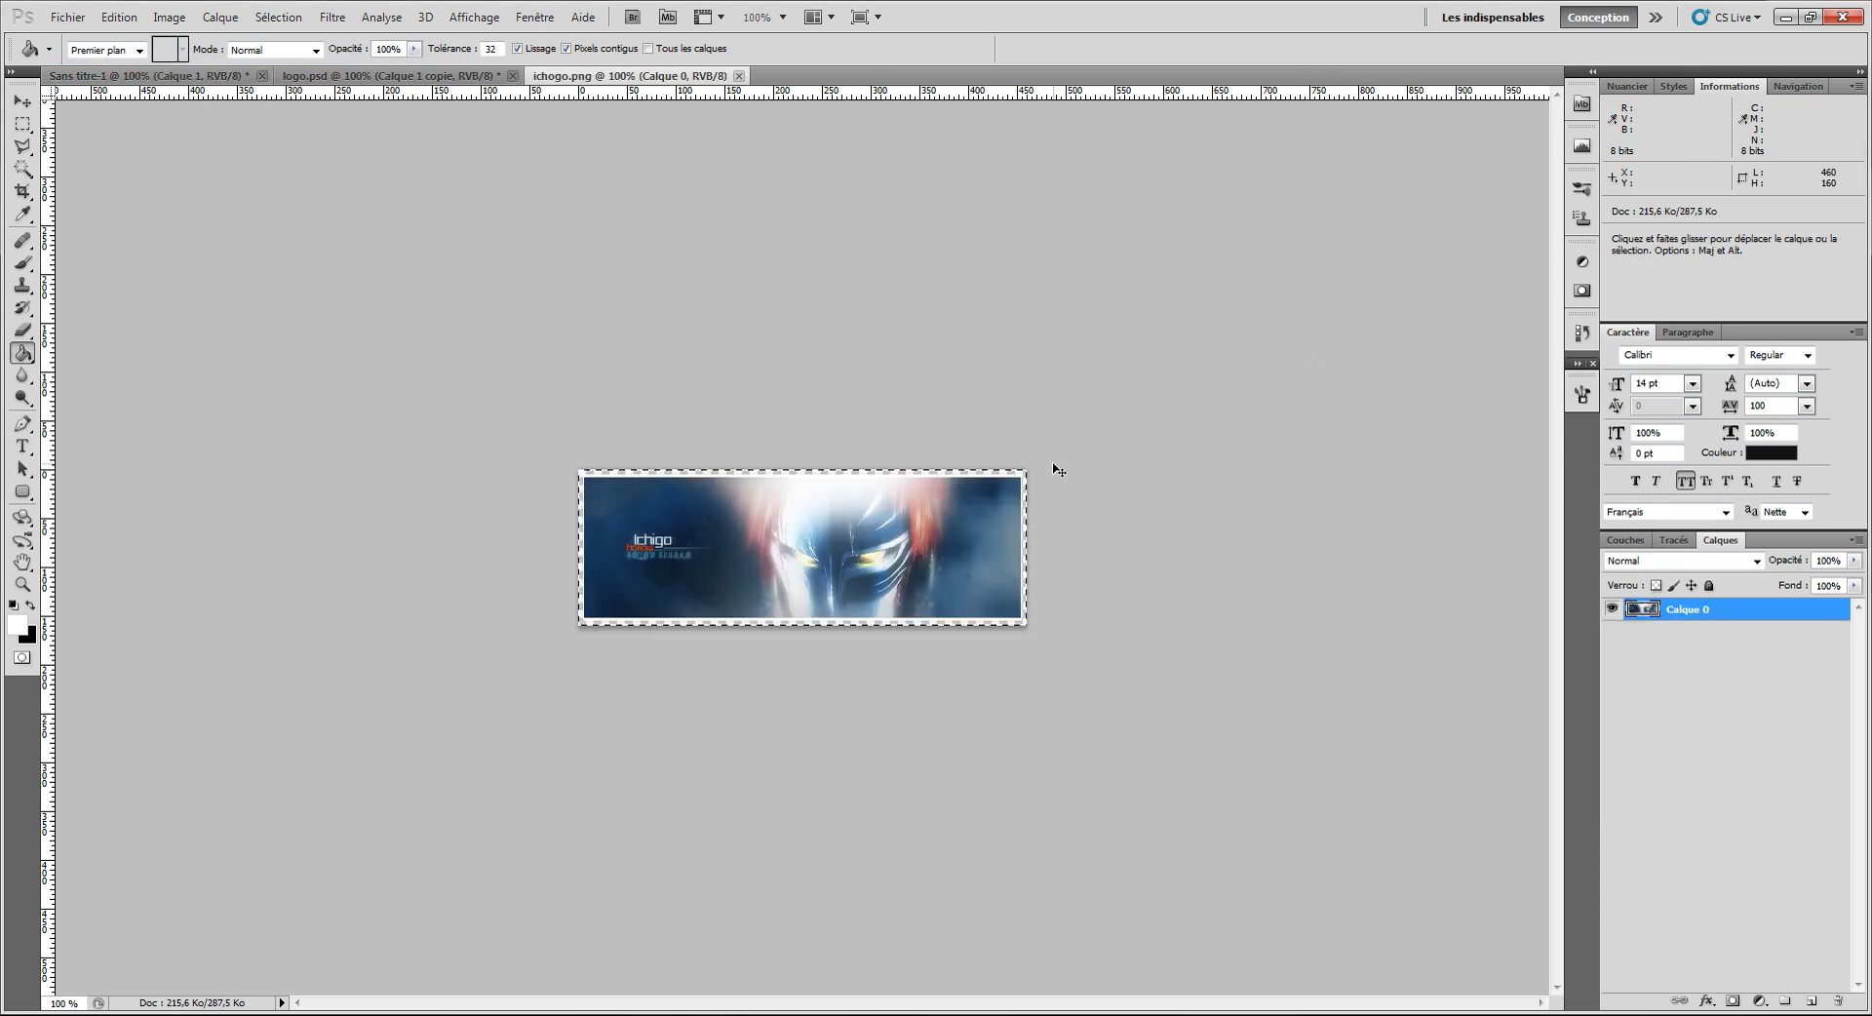
key(ctrl+Tab)
key(ctrl+v)
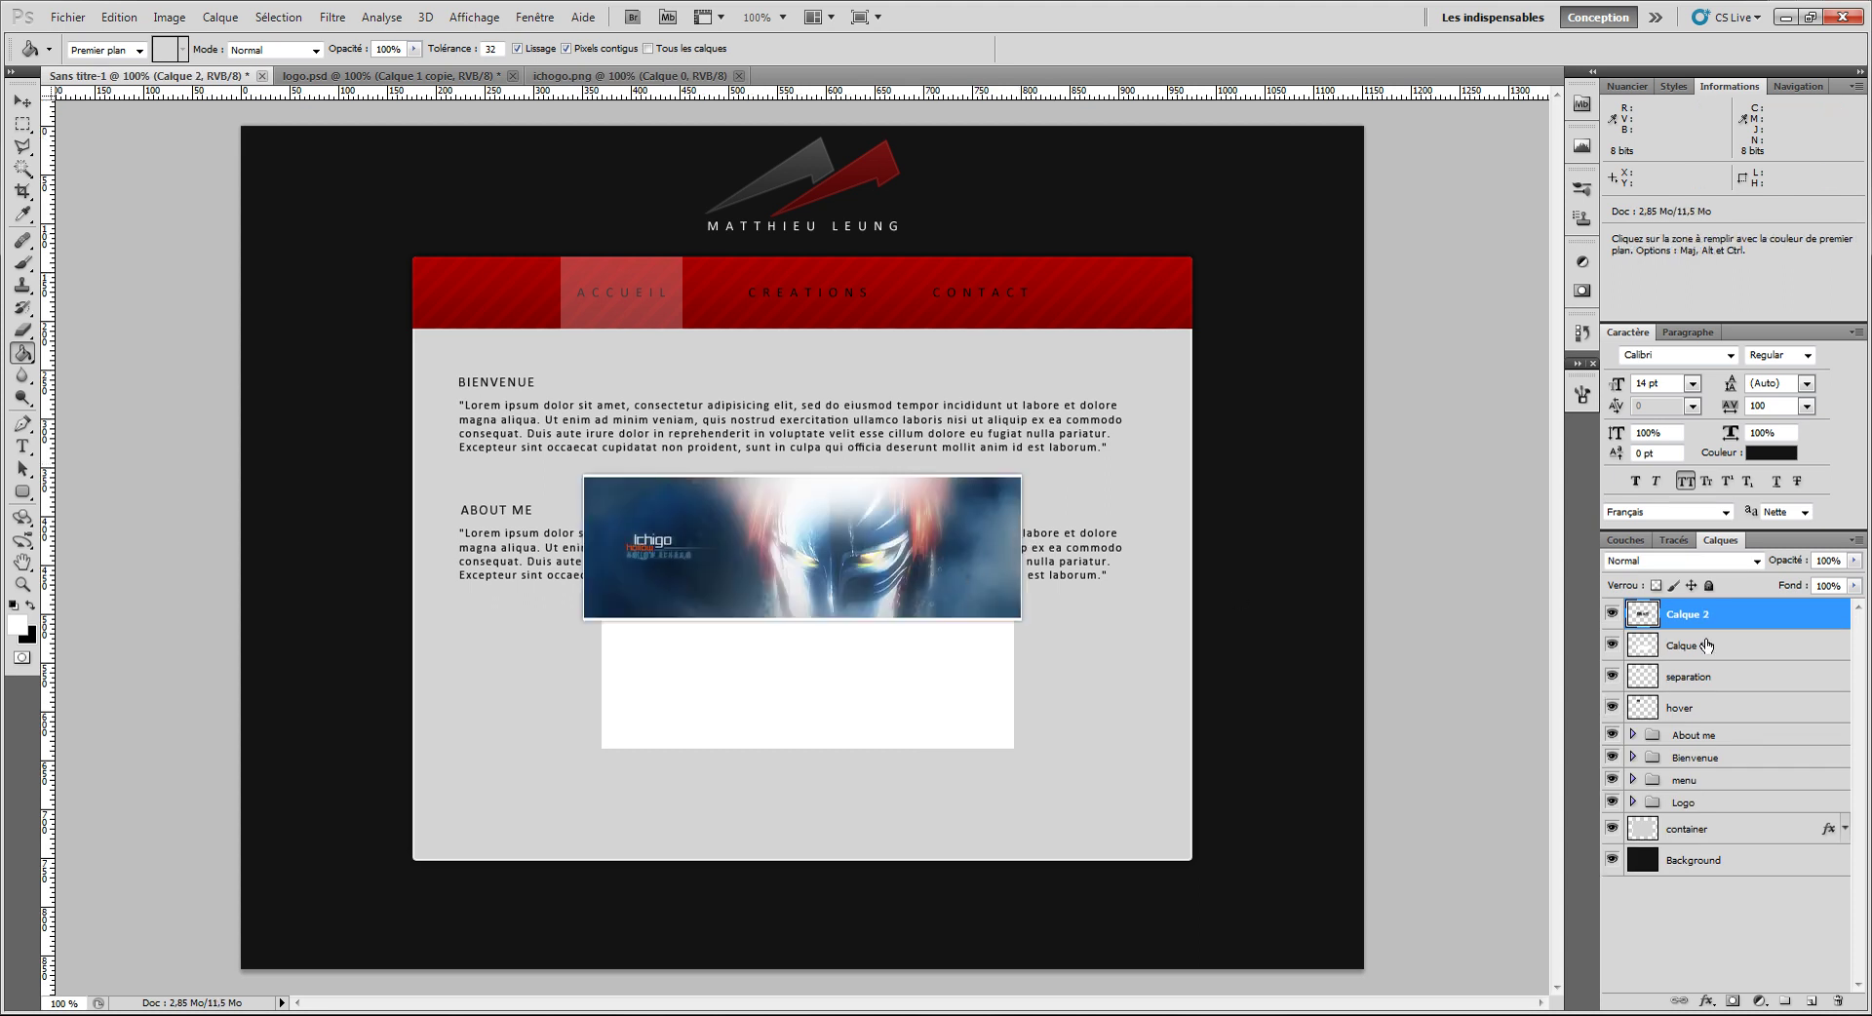
key(ctrl+alt+g)
click(21, 102)
drag(896, 531, 896, 670)
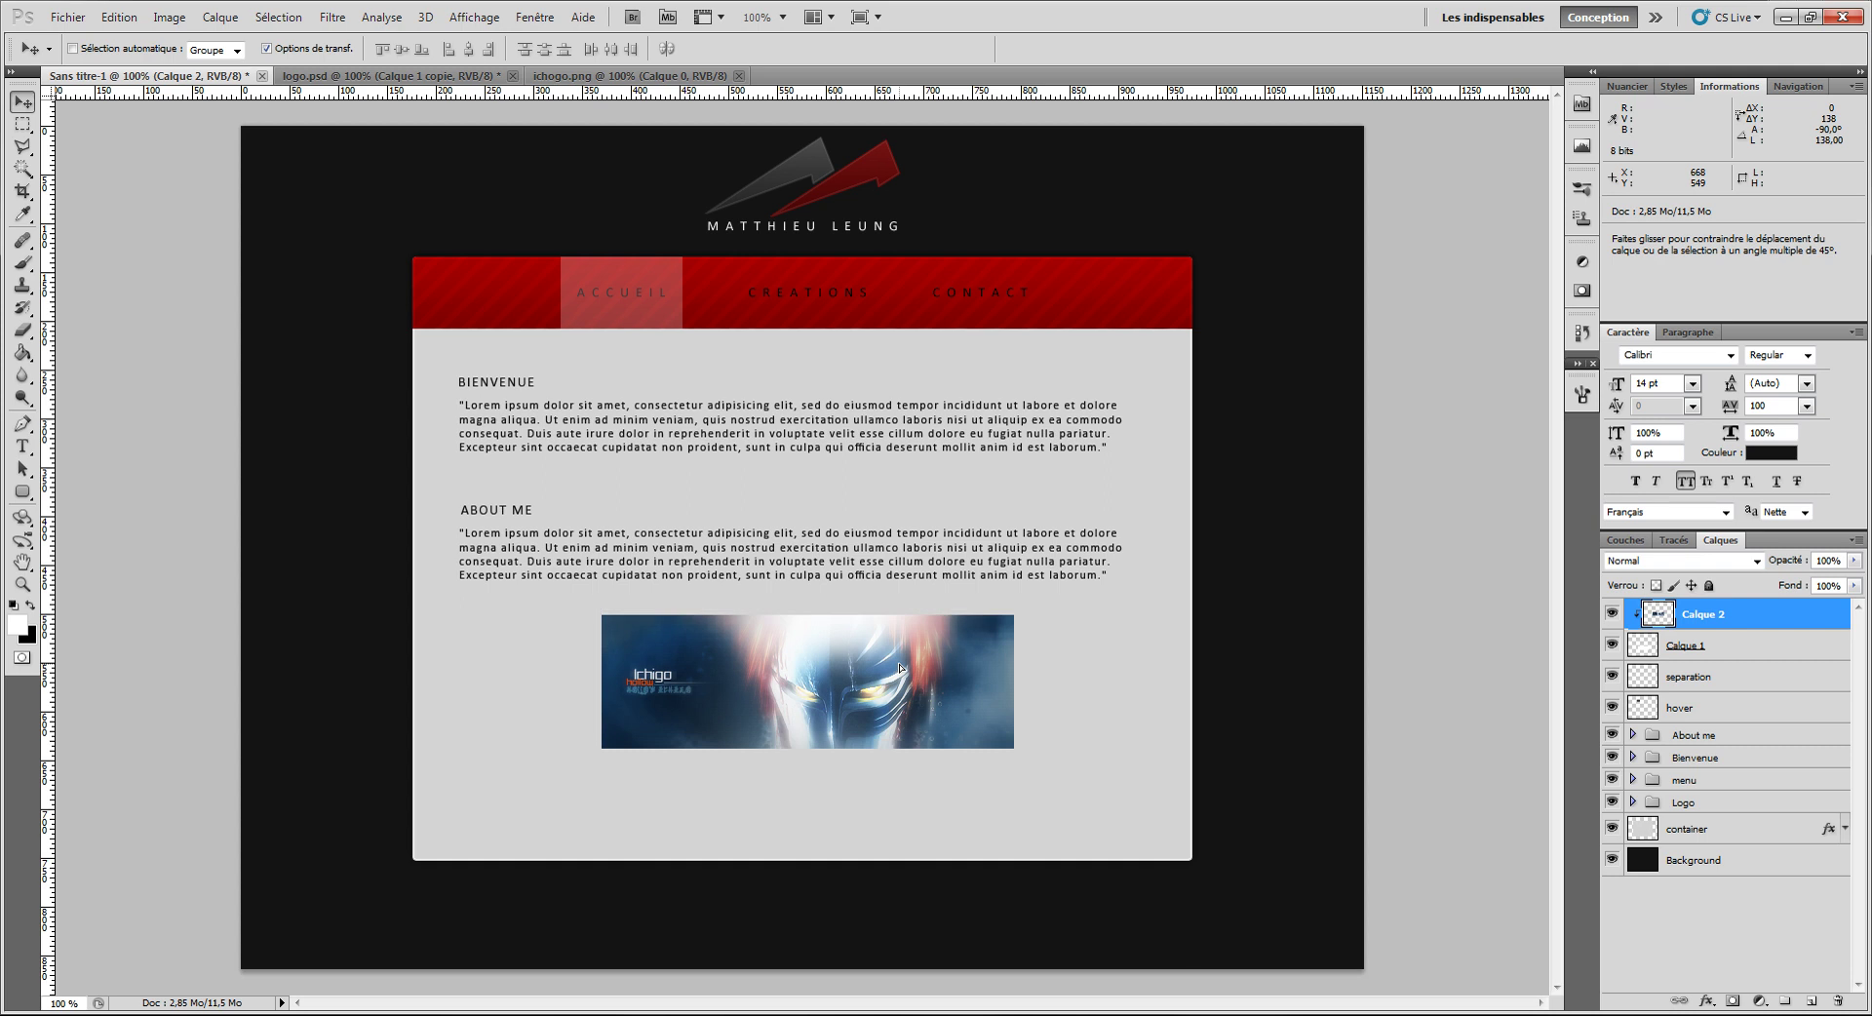
double_click(1752, 654)
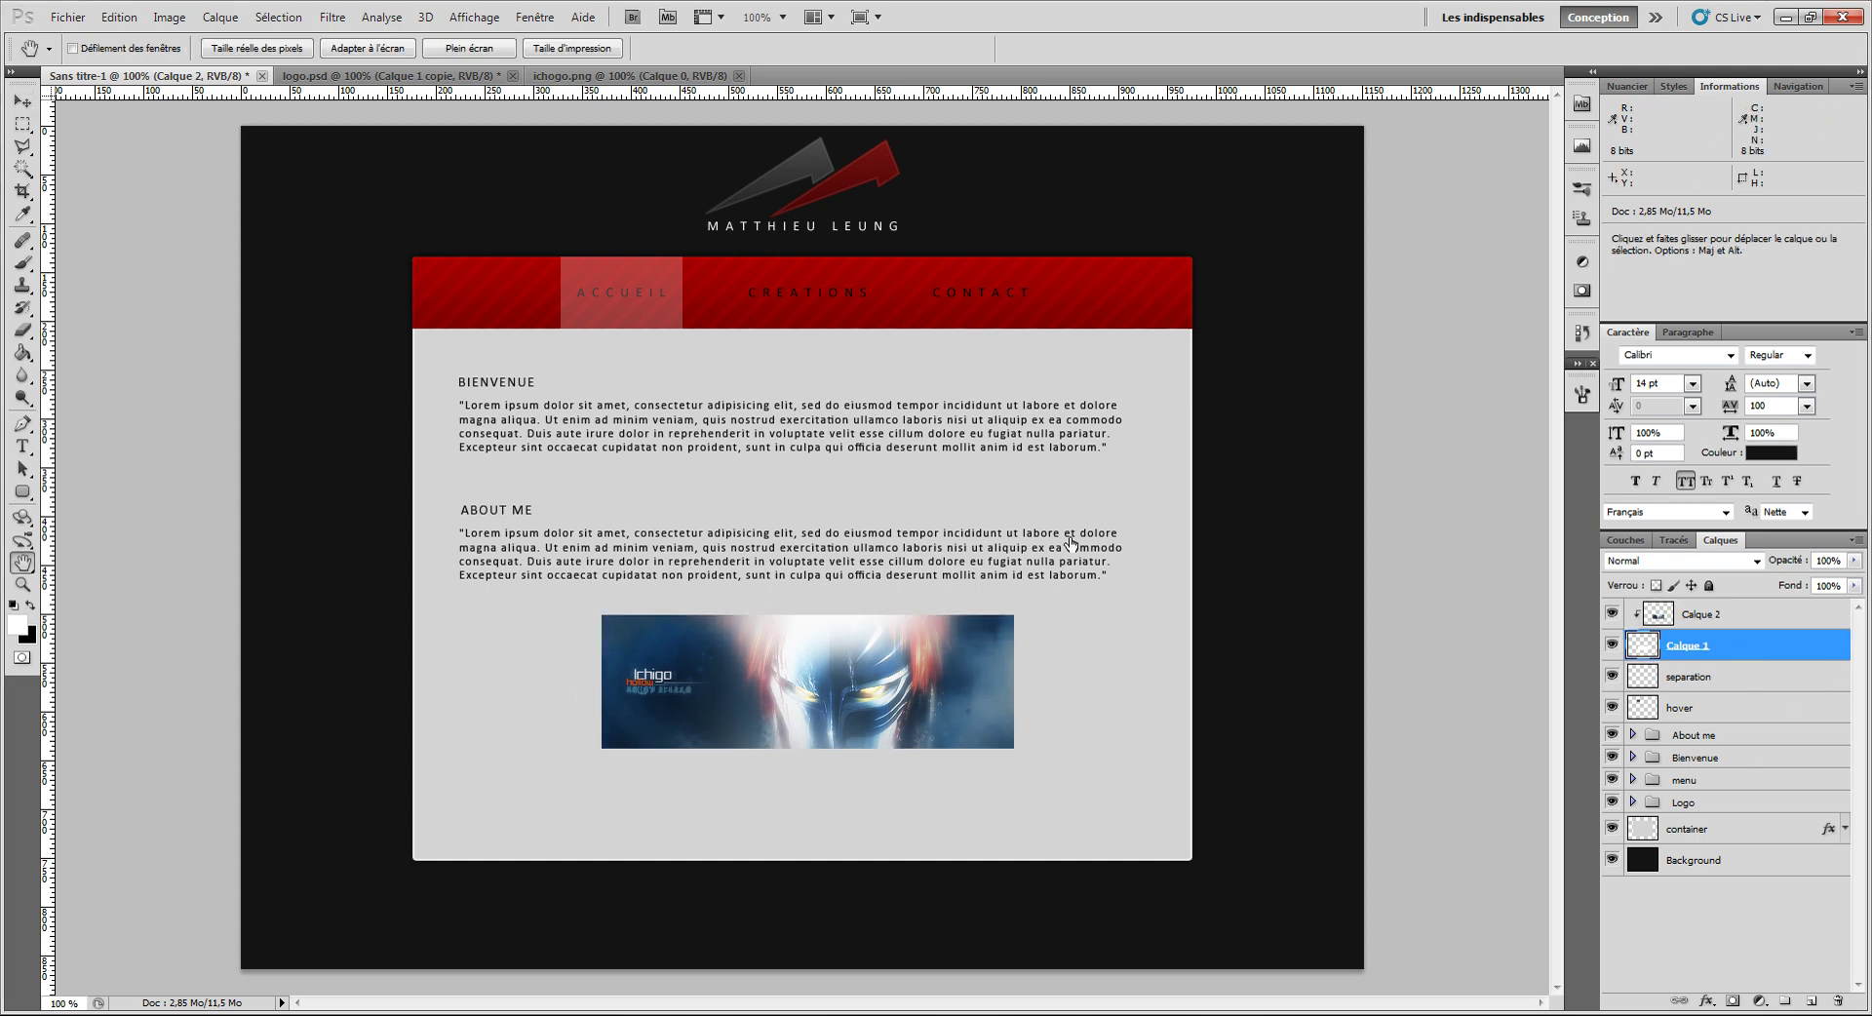
Step: Give the white box a 1 px stroke and a drop shadow with 0 px distance
click(1069, 392)
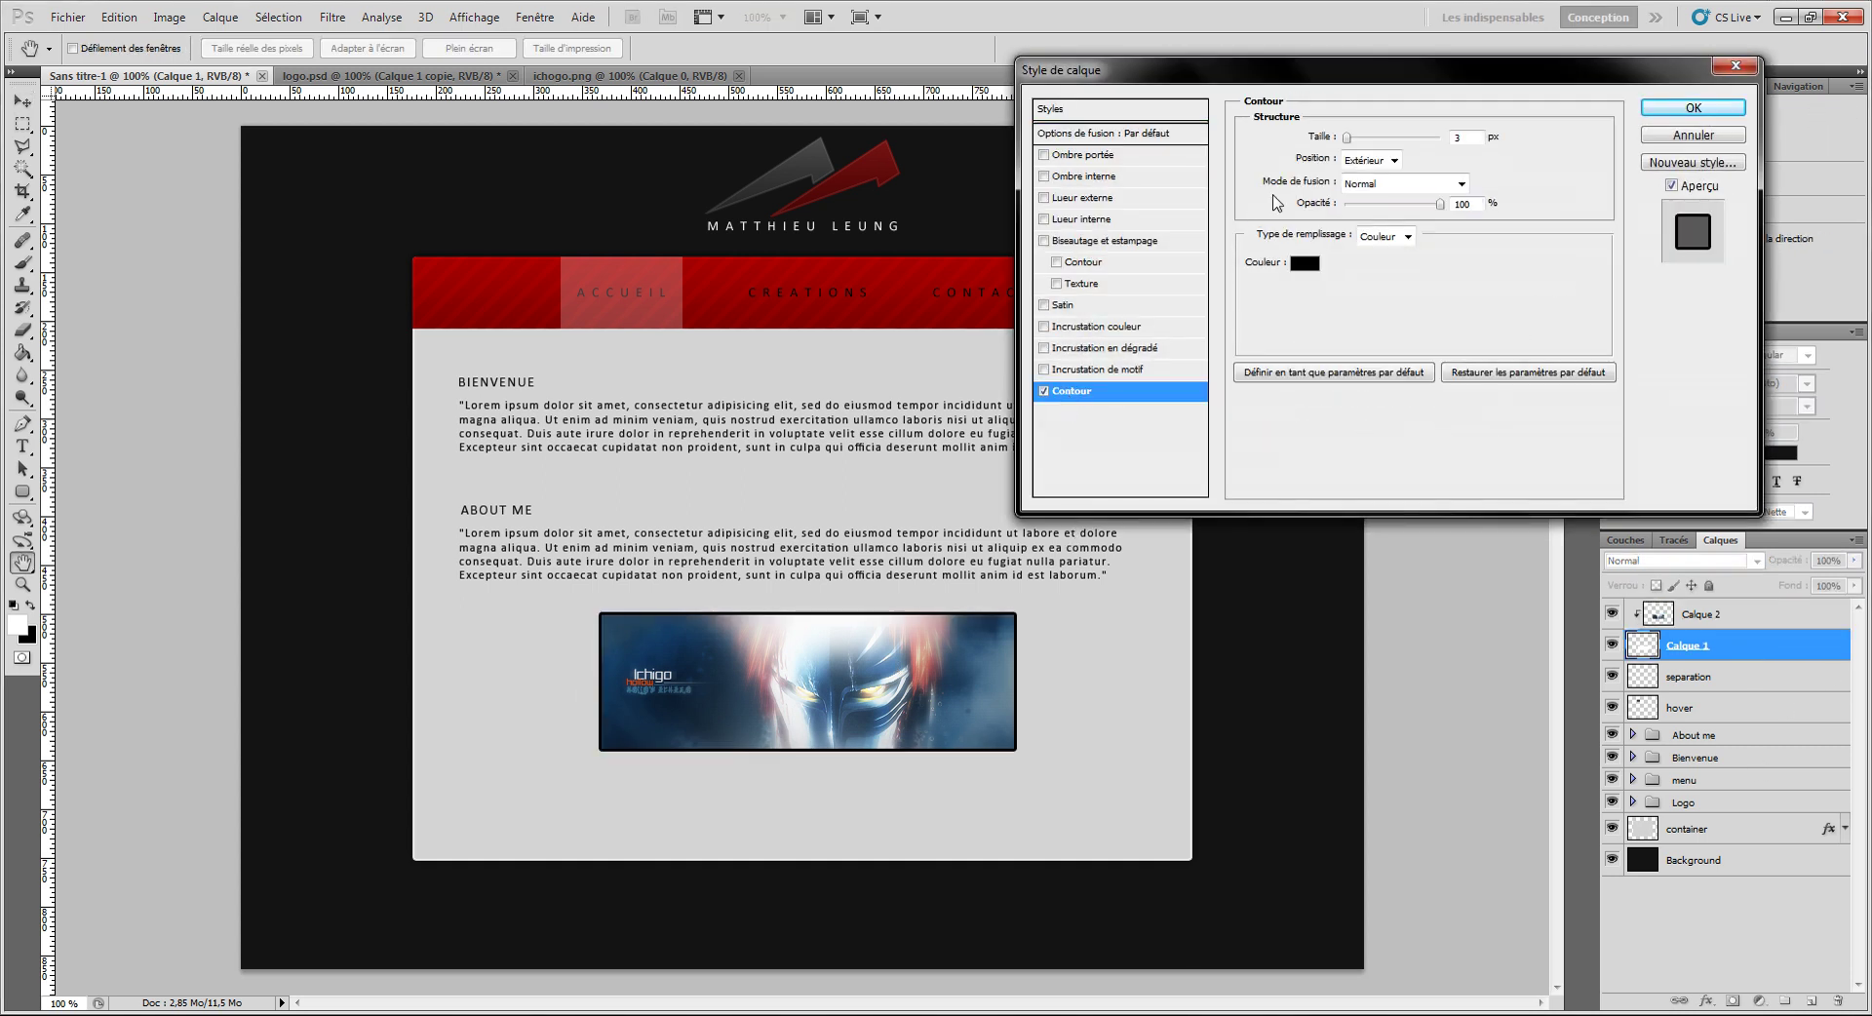
drag(1346, 143, 1340, 144)
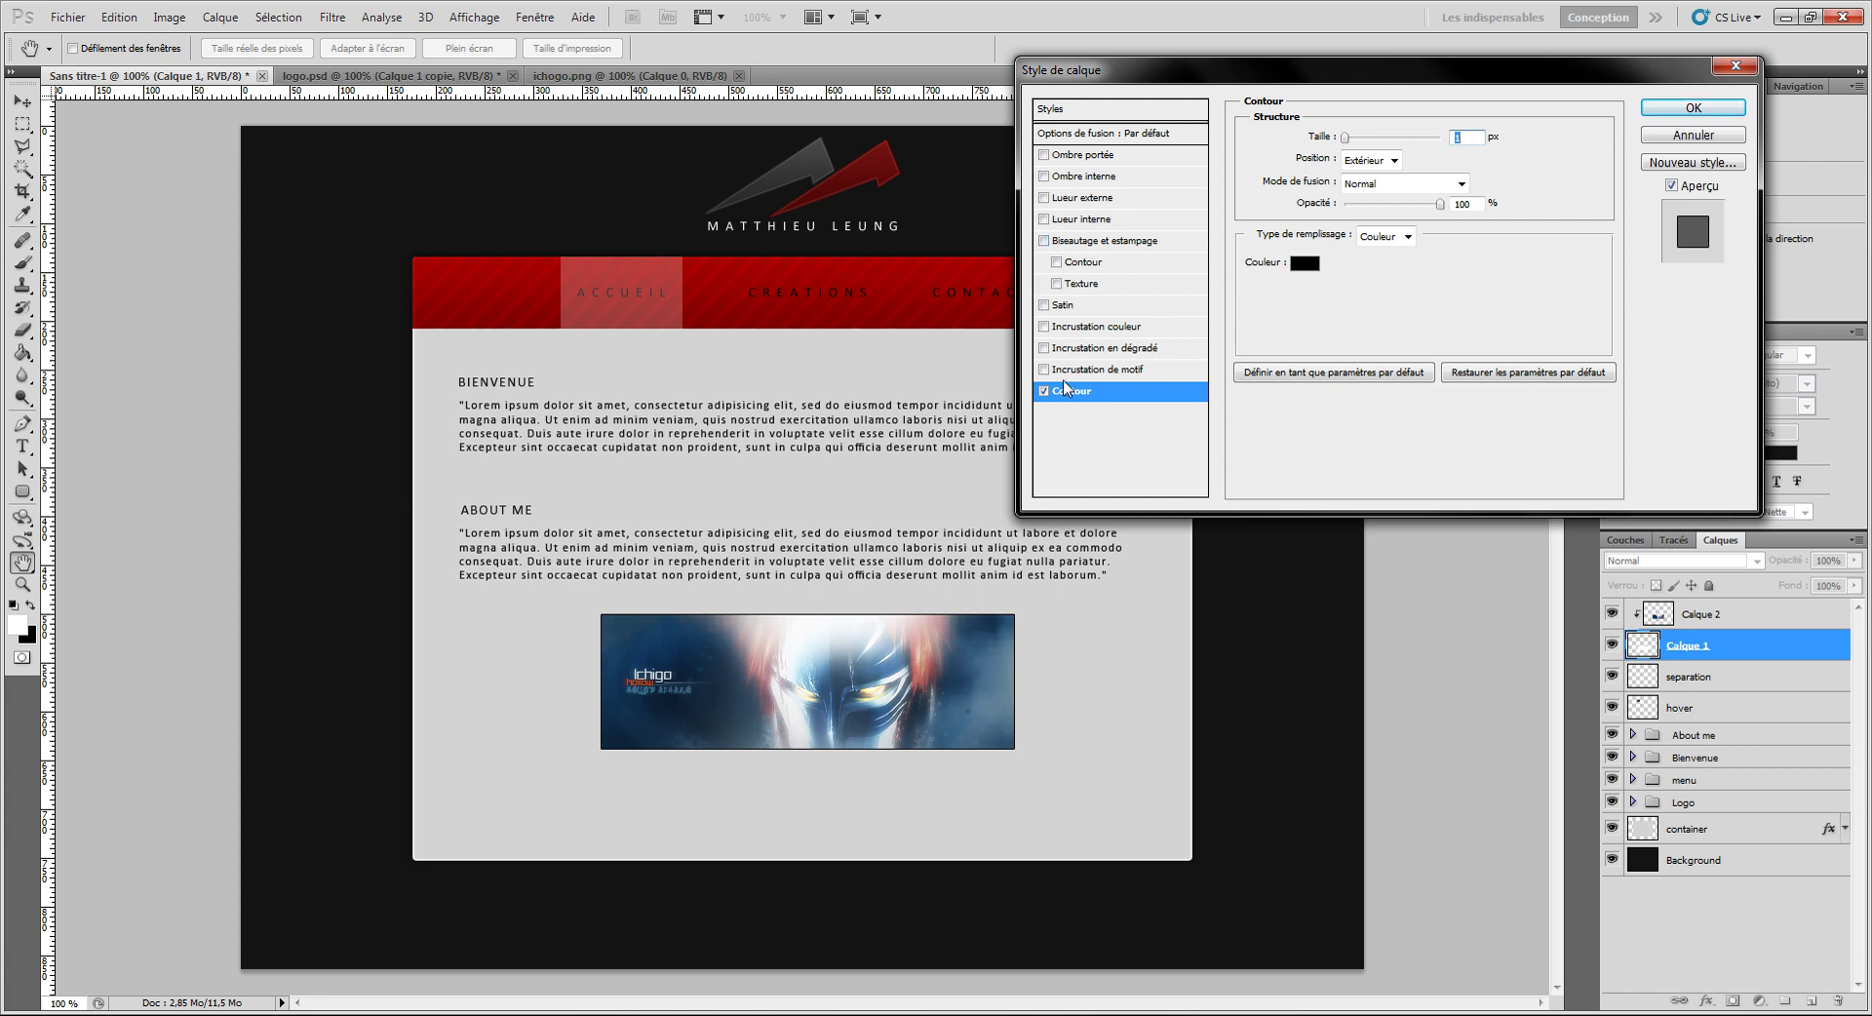
click(1090, 155)
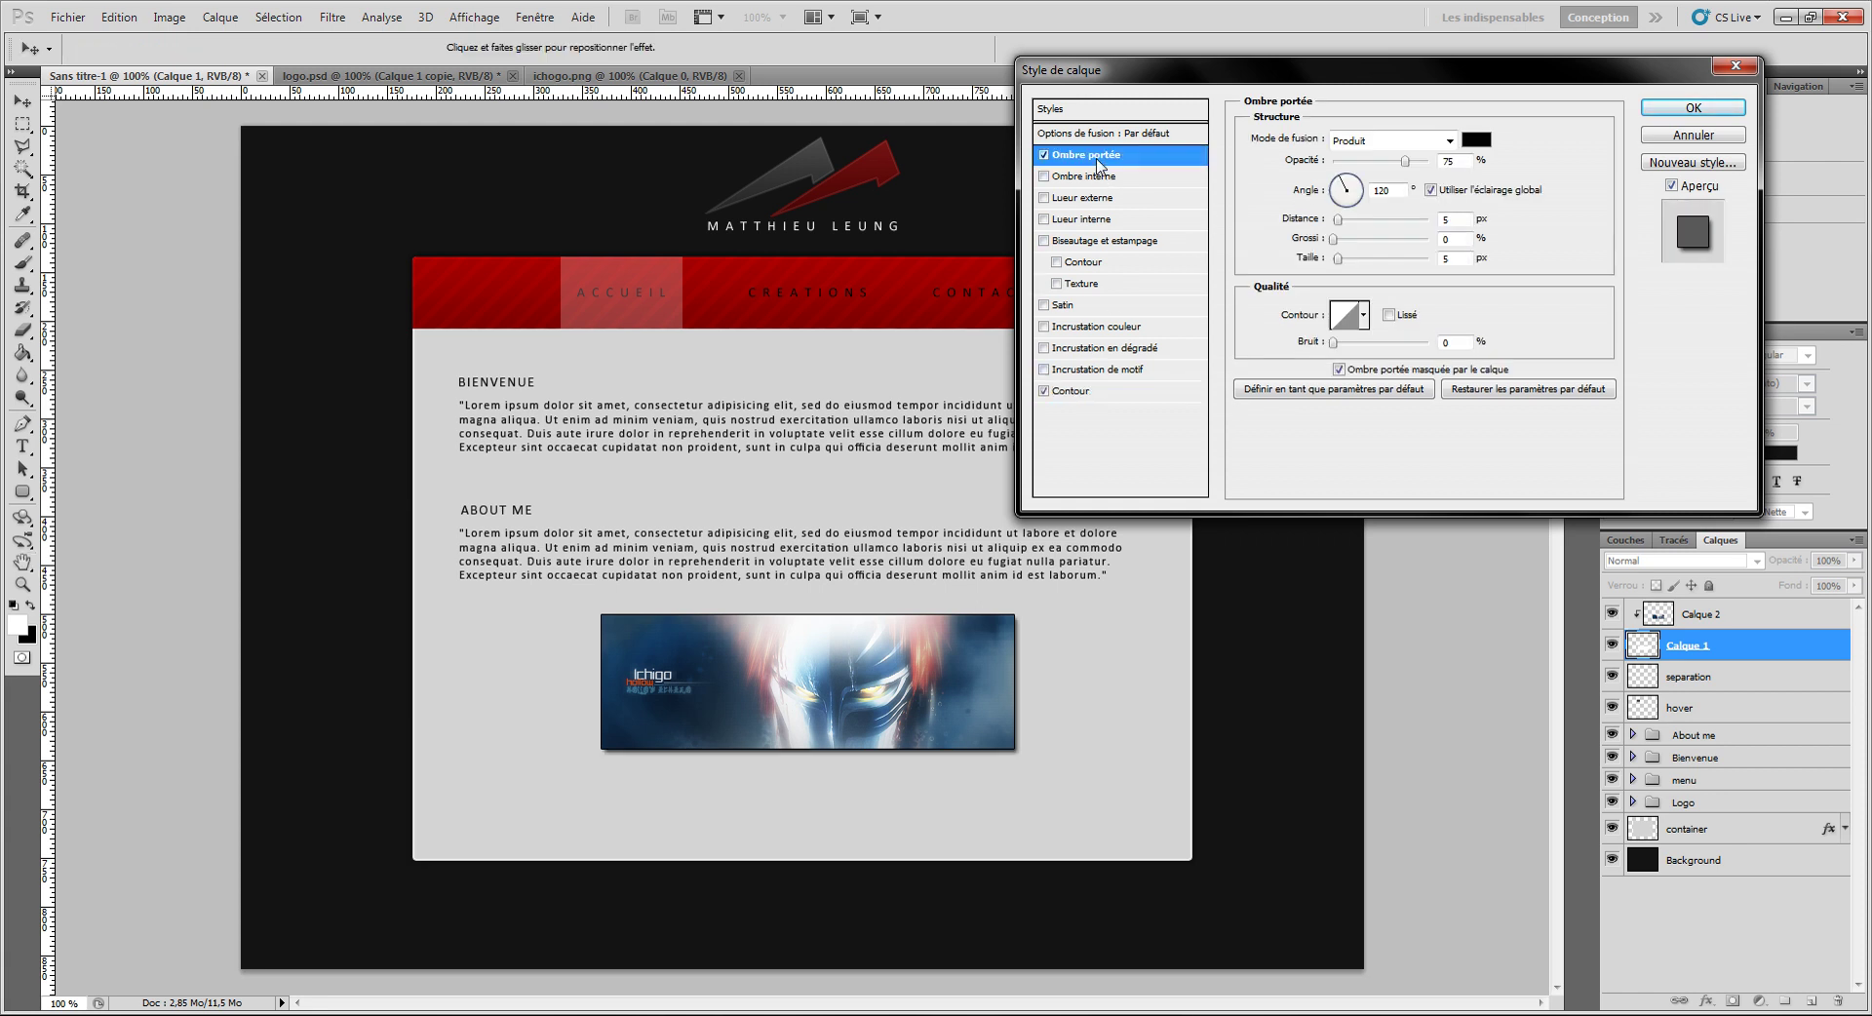
drag(1333, 213, 1322, 222)
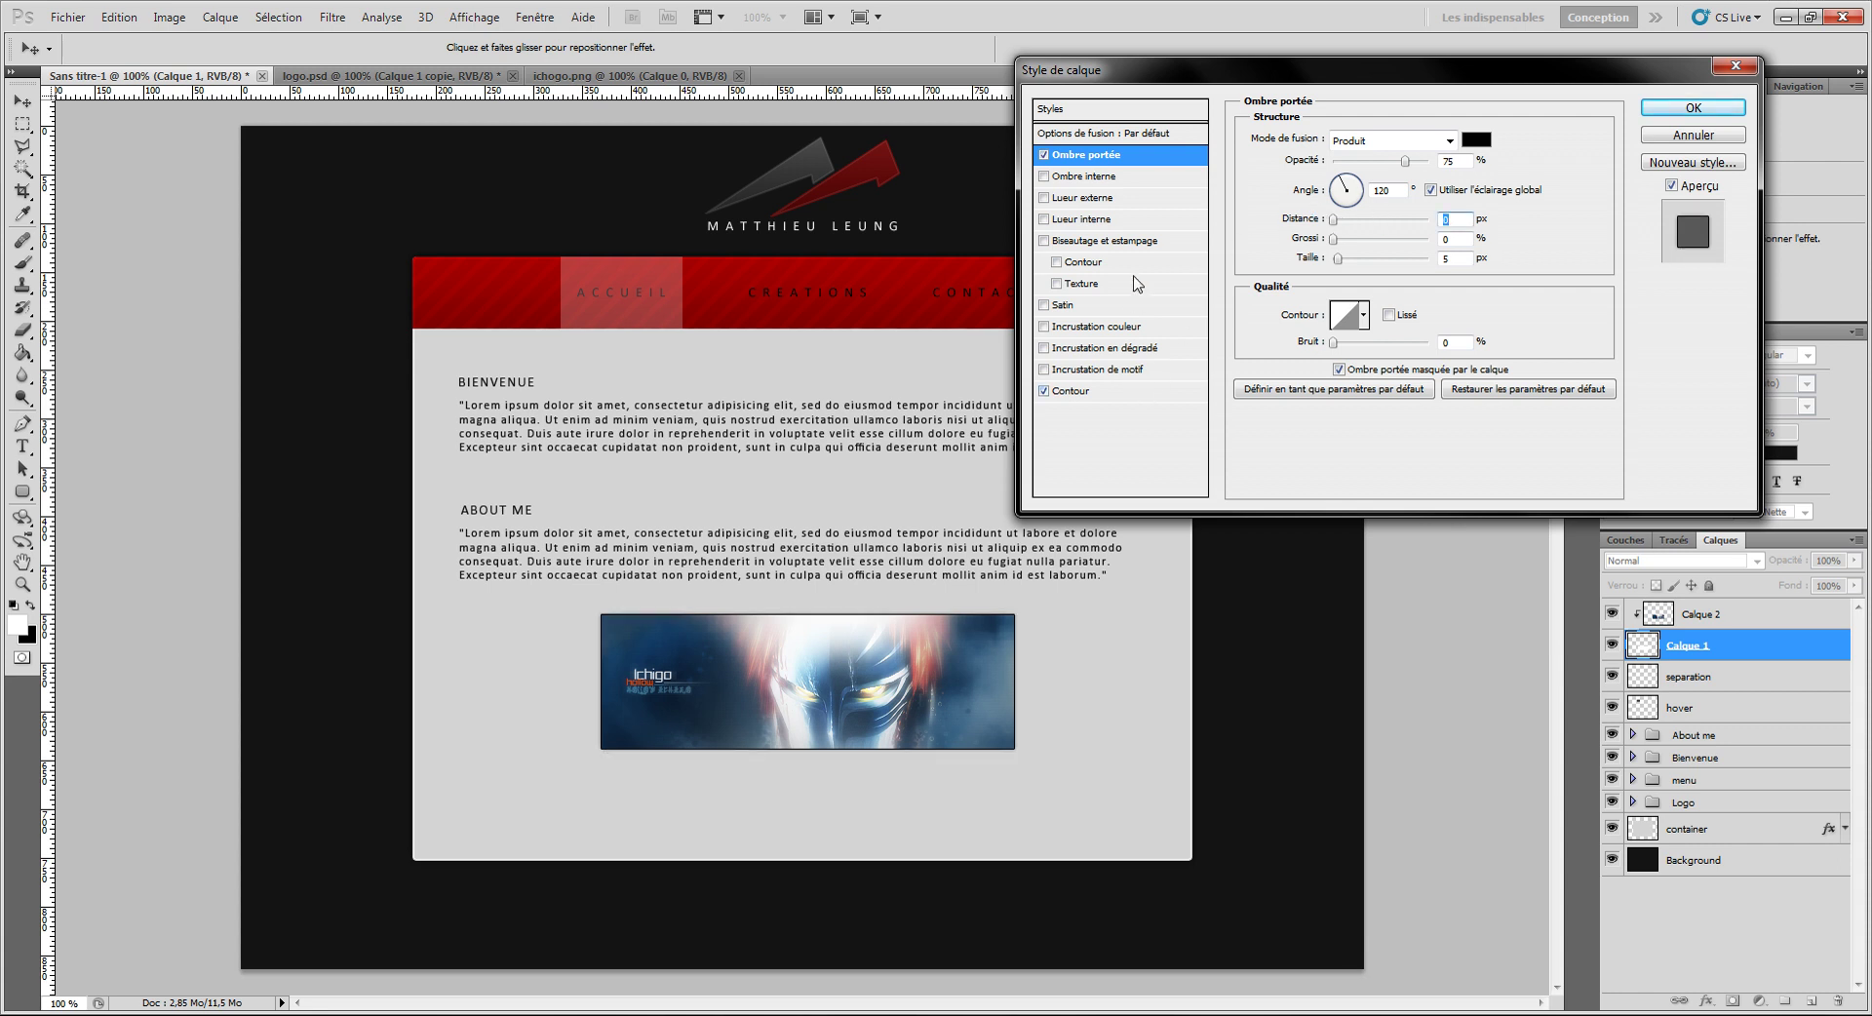
Step: Try a gradient overlay (scale 150, Lumière tamisée, 72%), remove it, and apply the styles
click(1126, 352)
drag(1393, 266, 1429, 265)
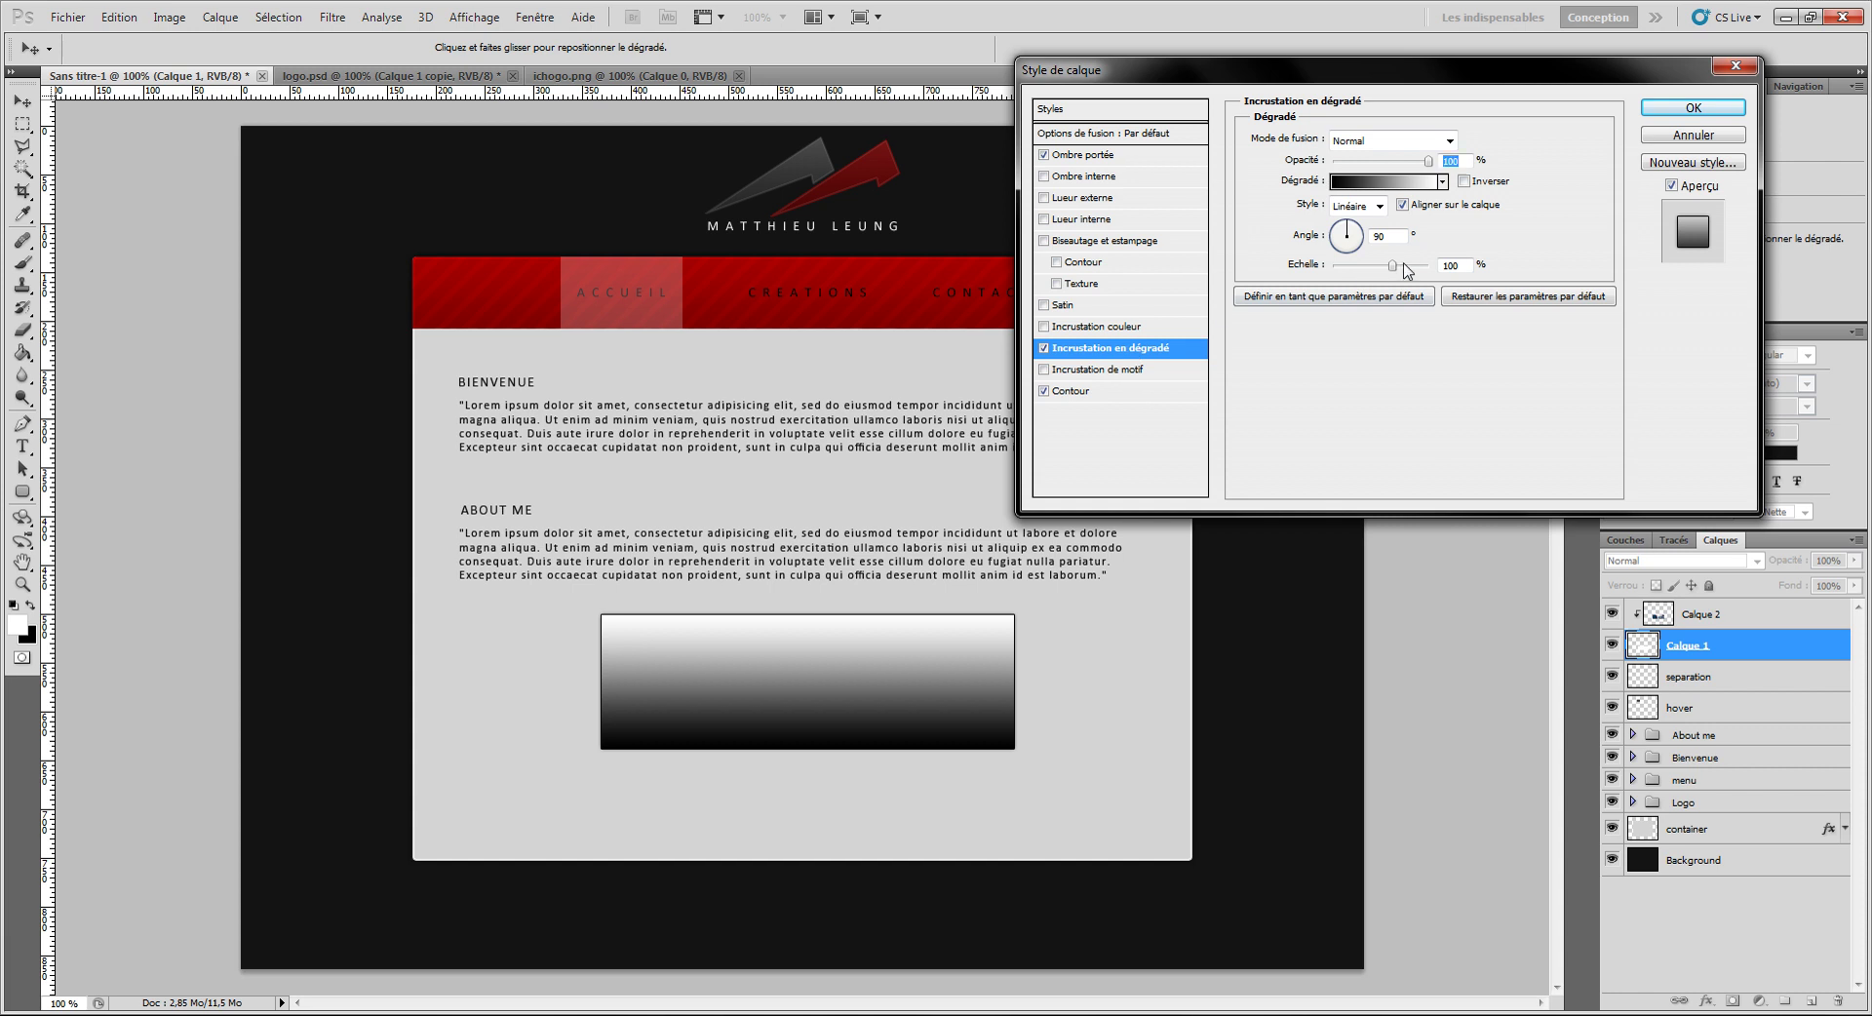
drag(1428, 161, 1347, 162)
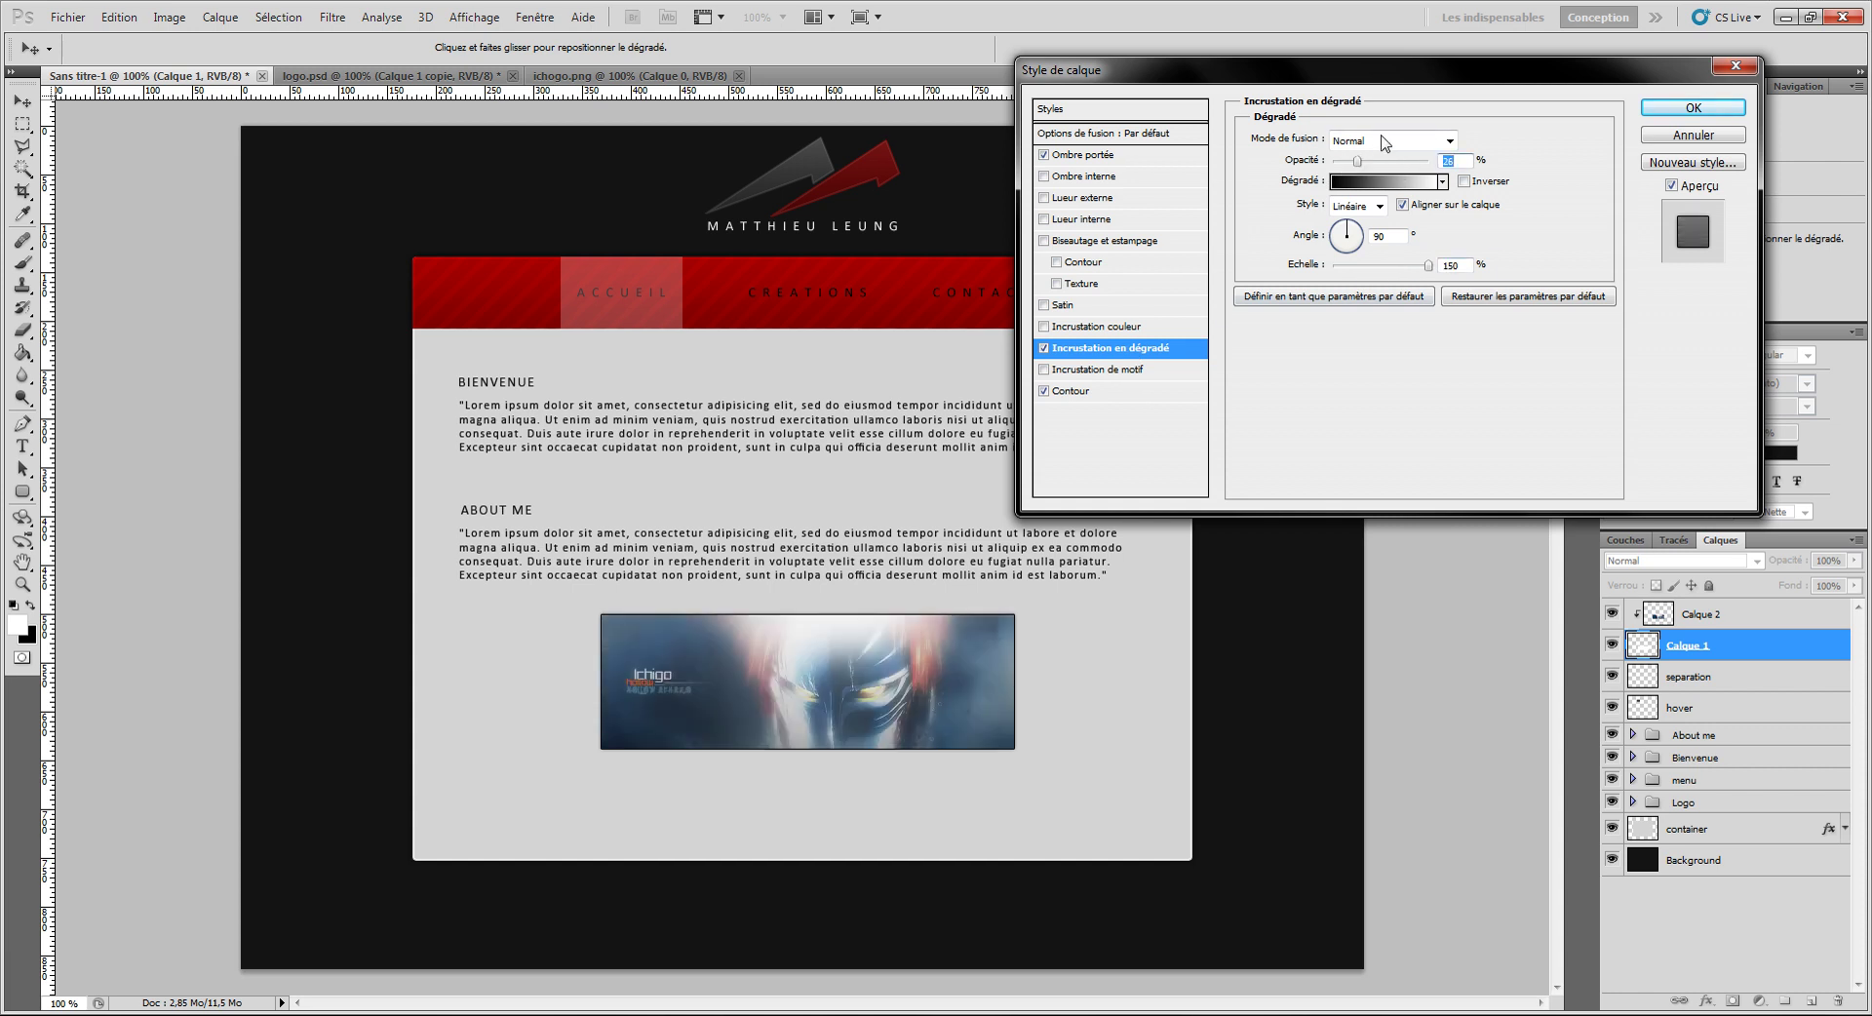
click(1383, 142)
click(1381, 412)
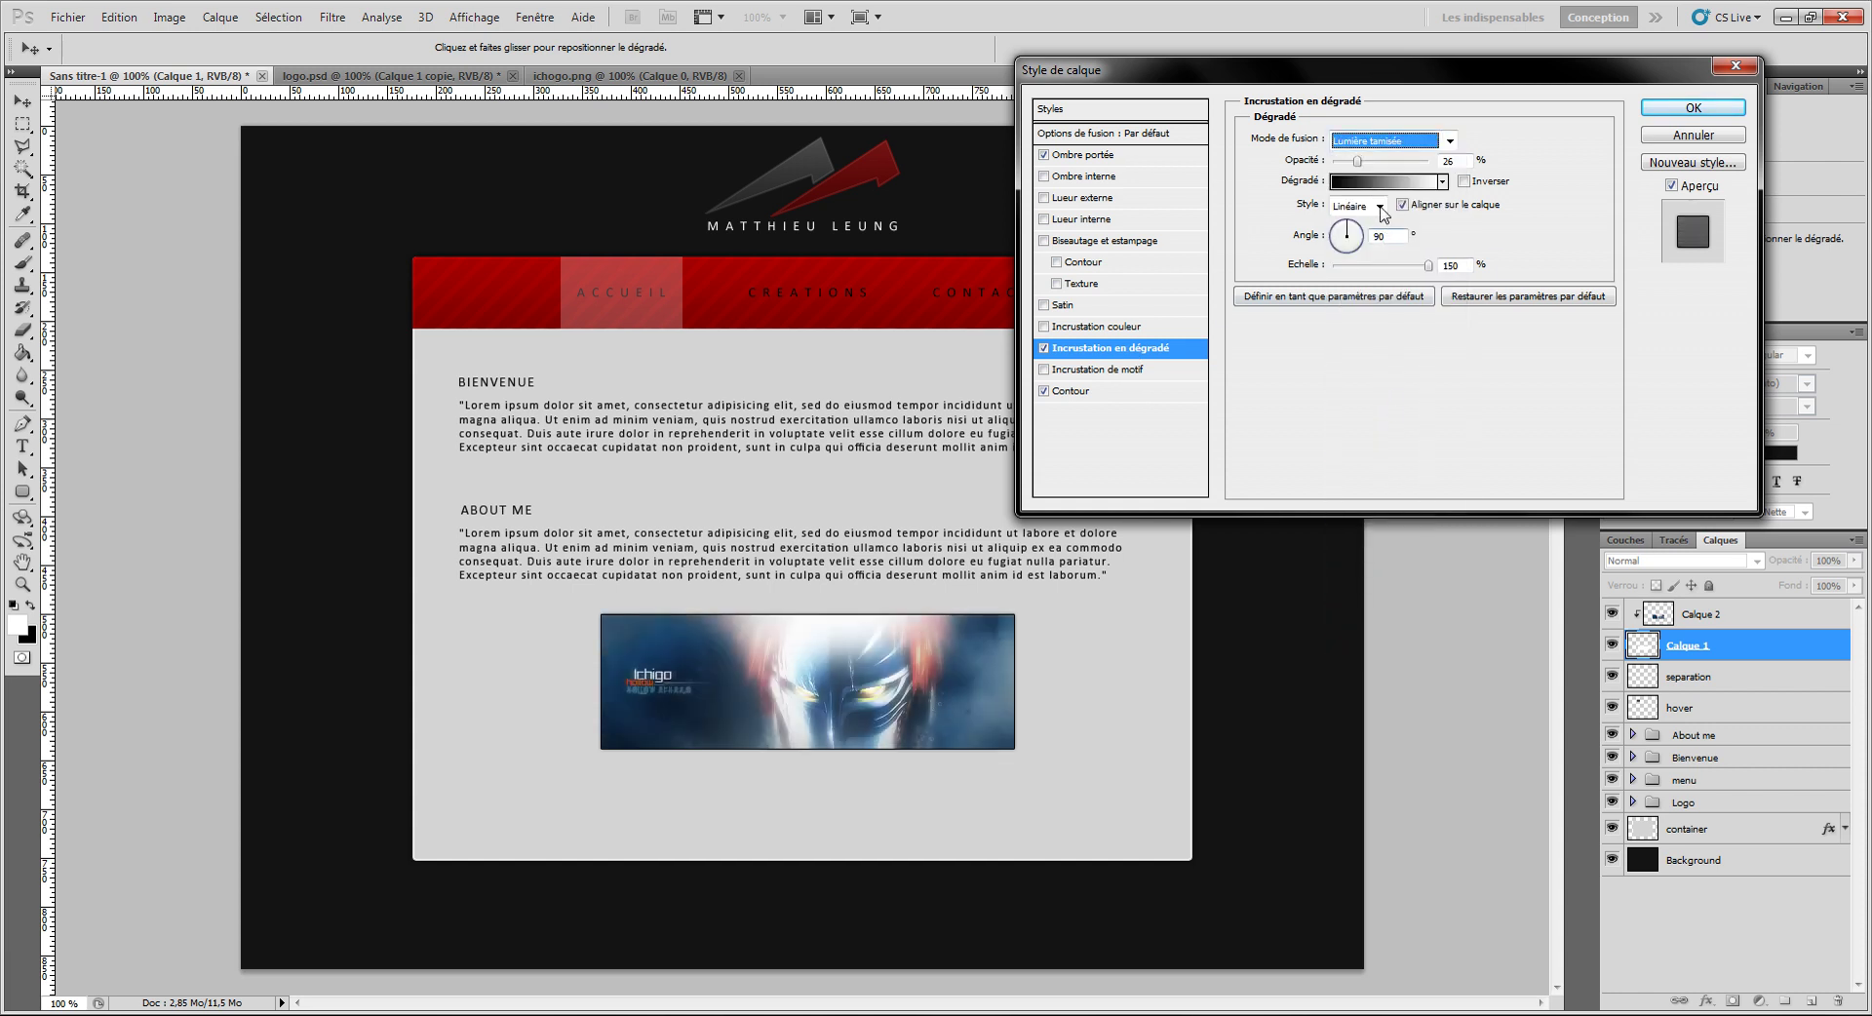
drag(1378, 161, 1403, 164)
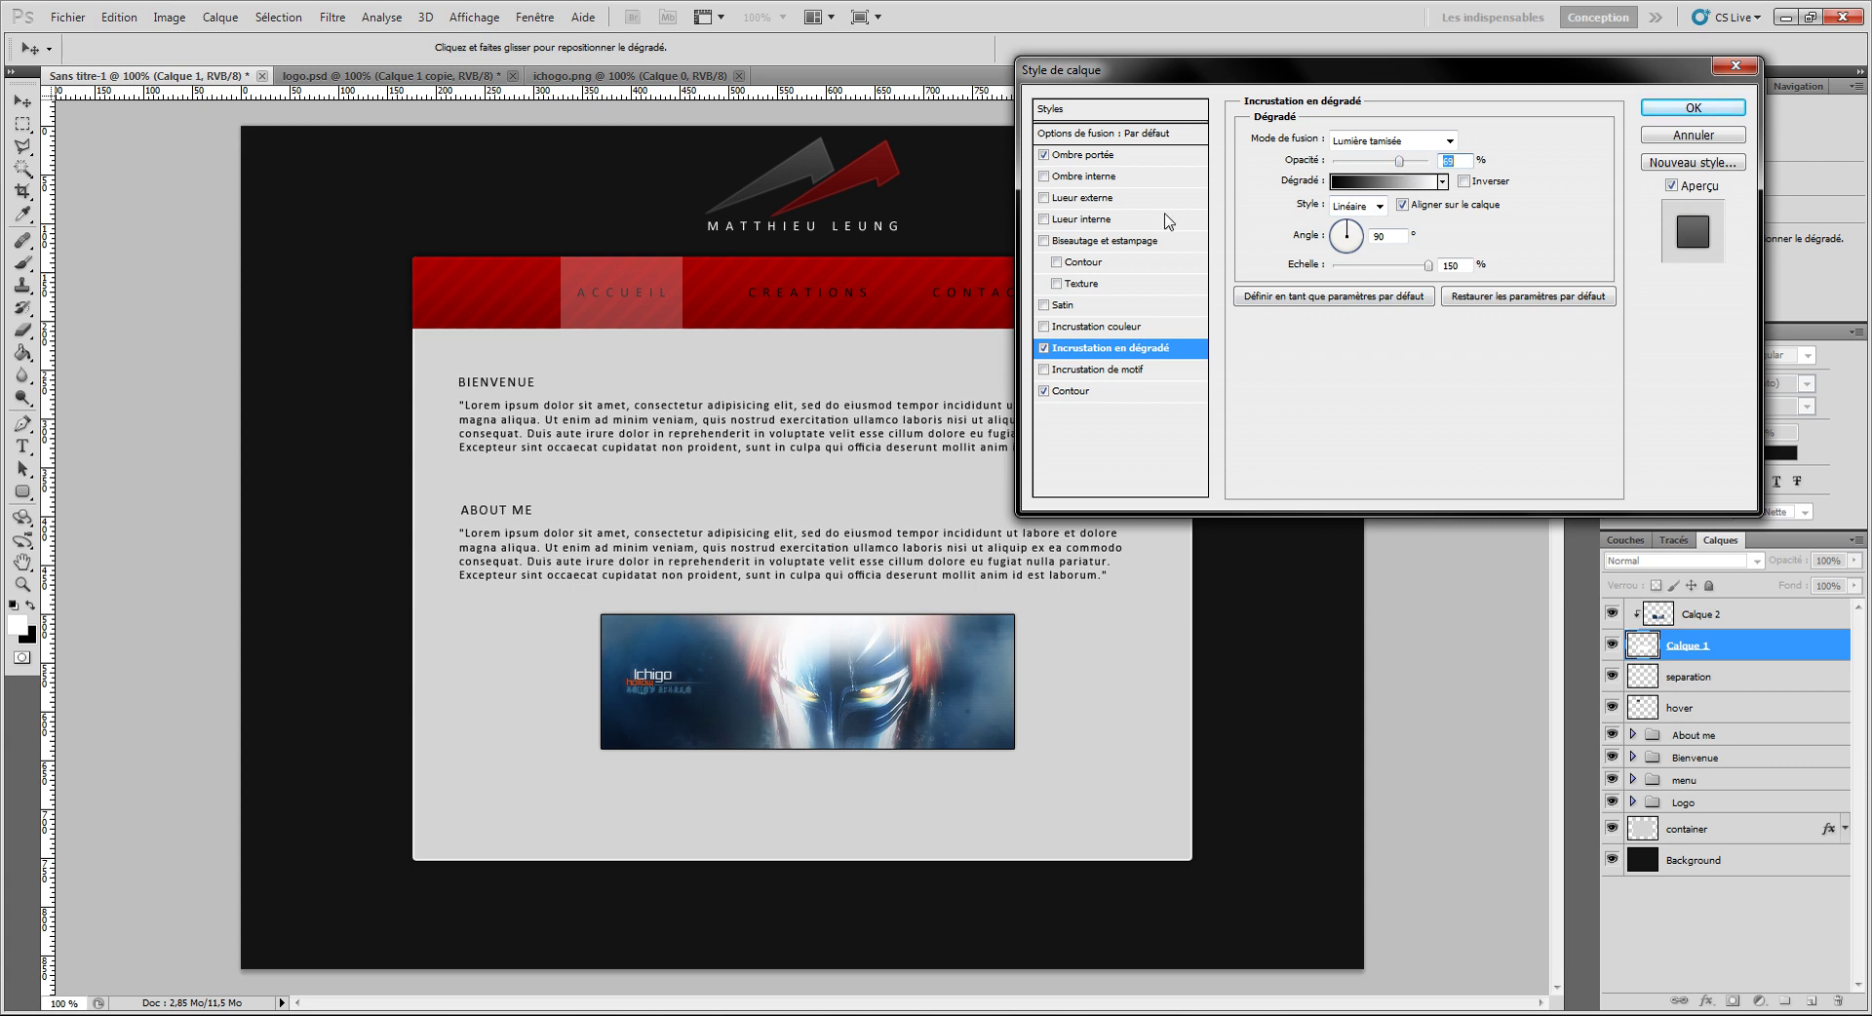
click(1043, 348)
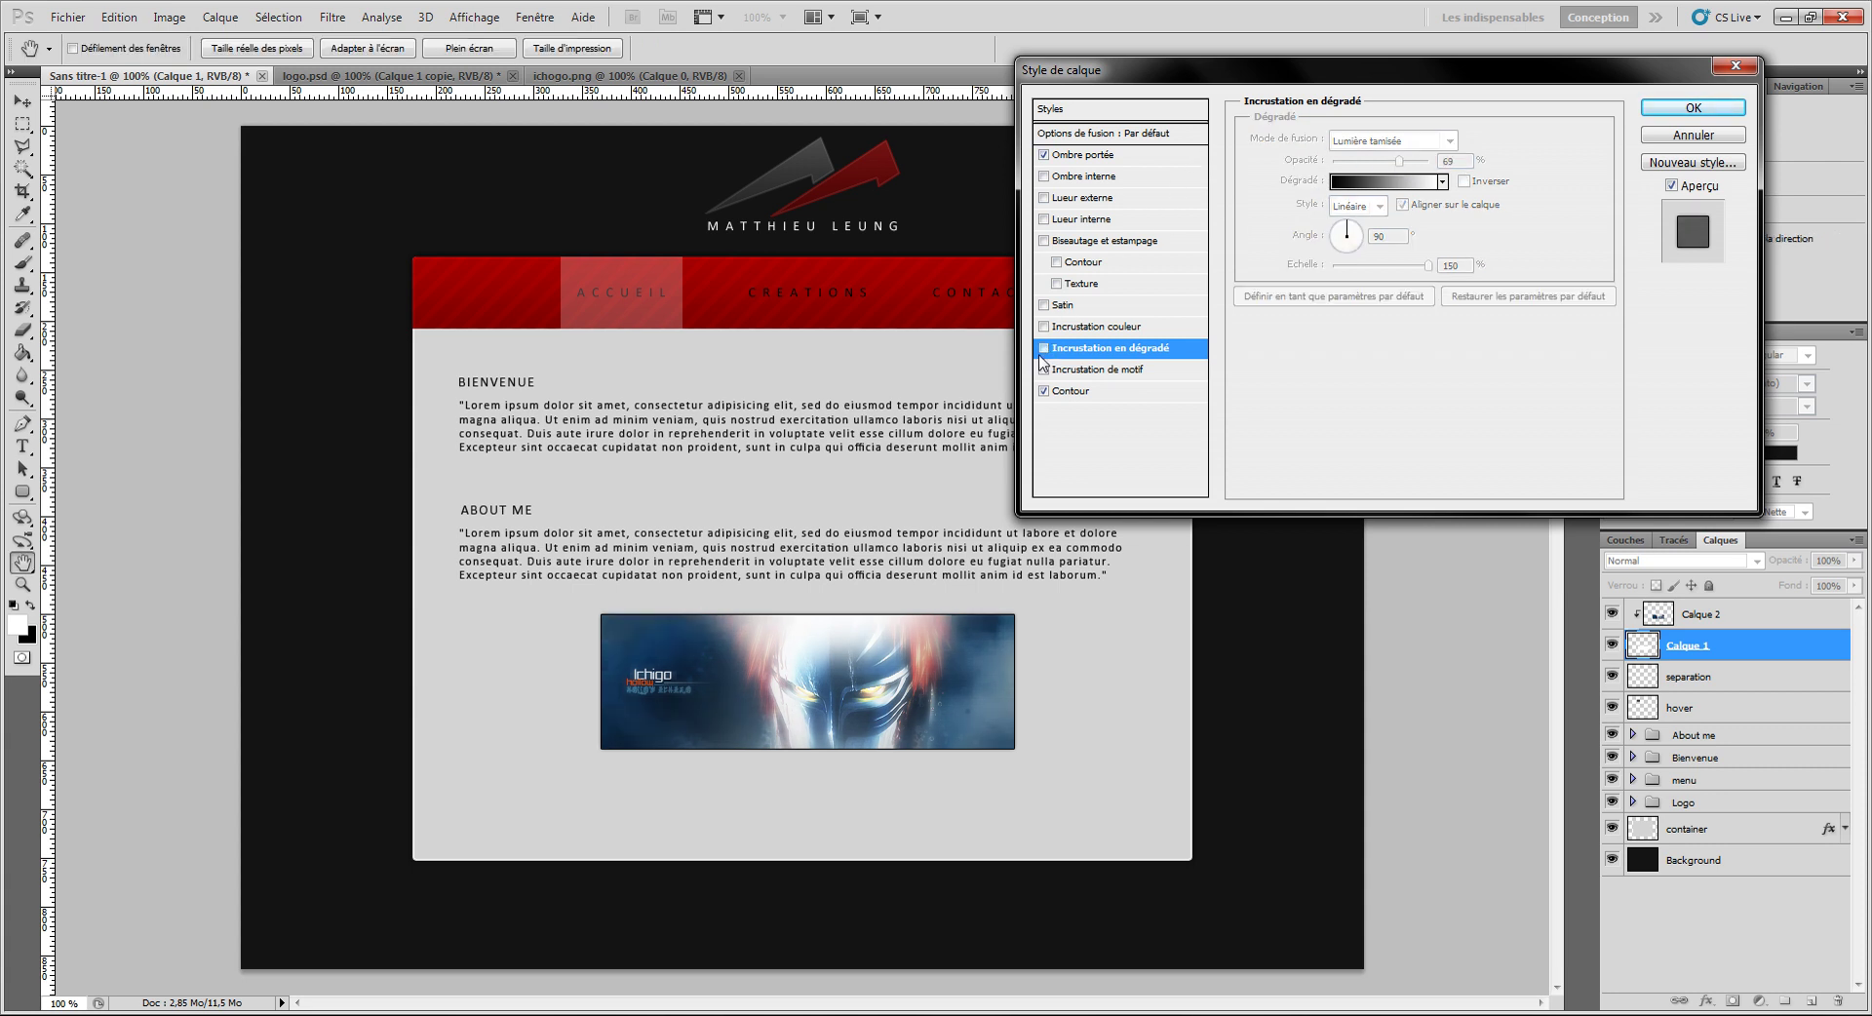
click(1668, 109)
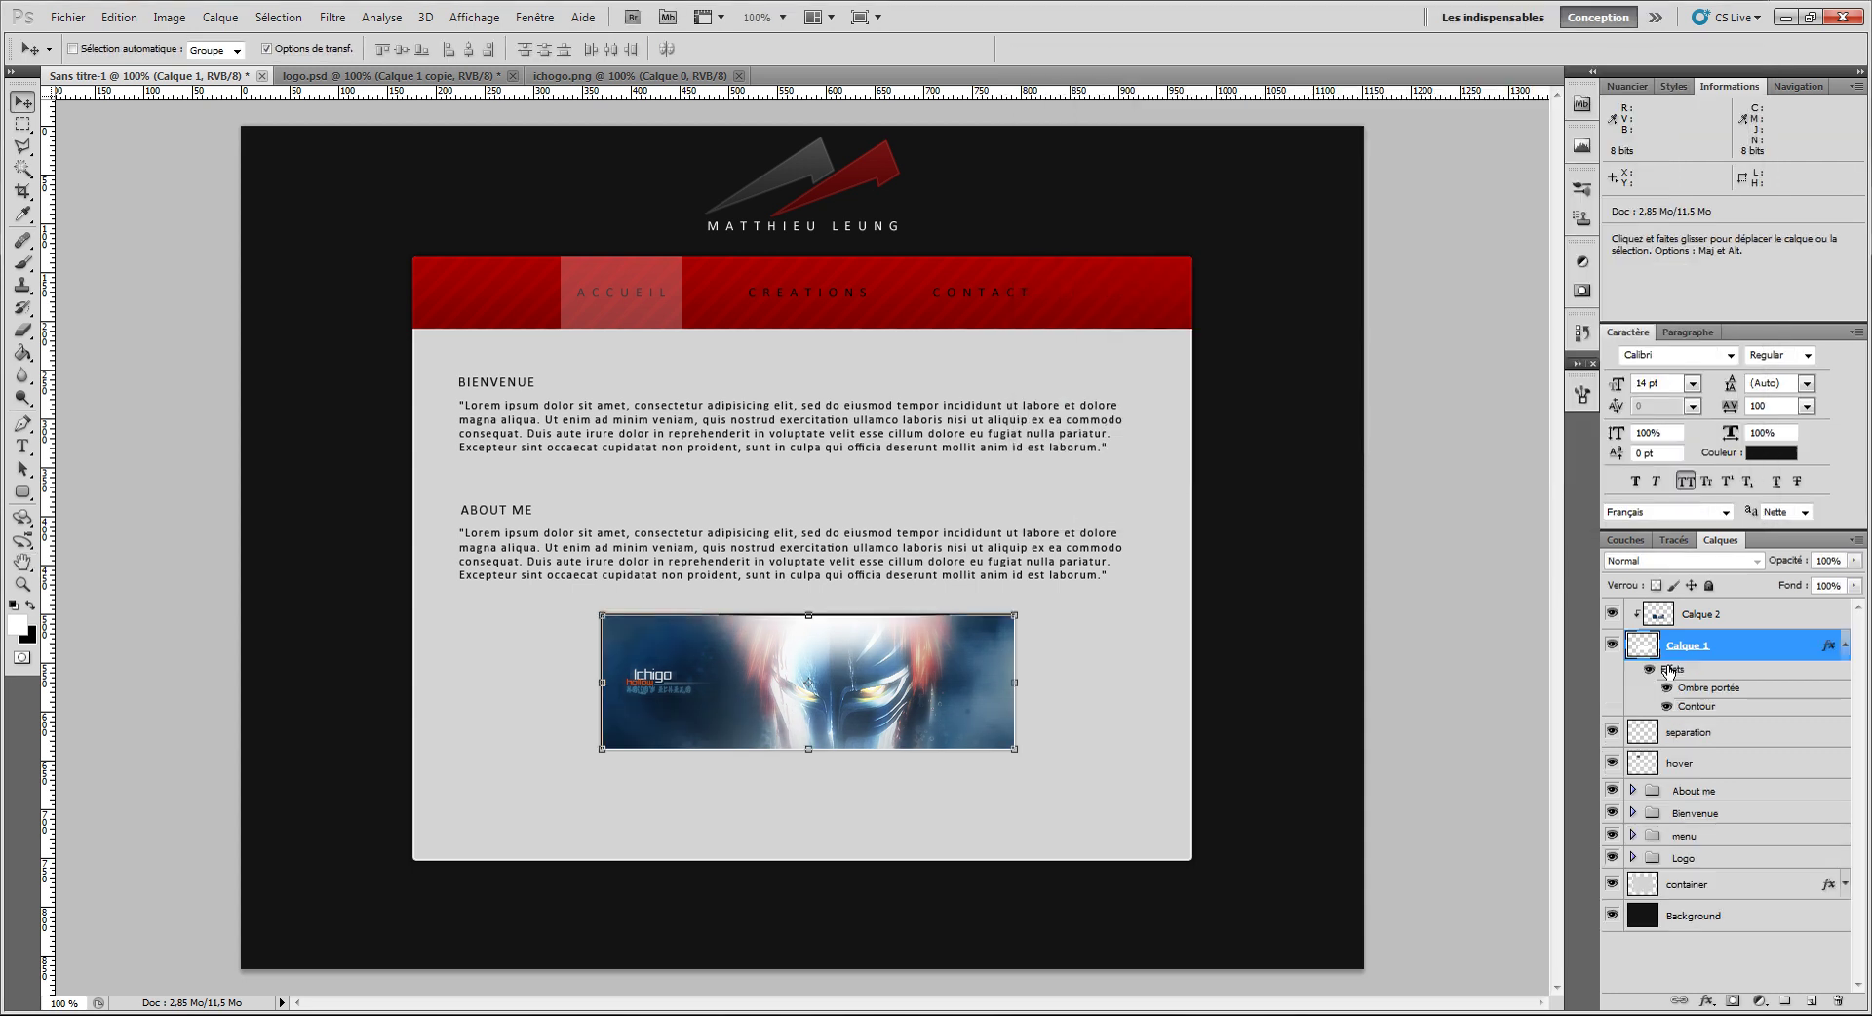
Step: Group the white box and Ichigo image layers into a group named 'slider'
shift+click(1688, 622)
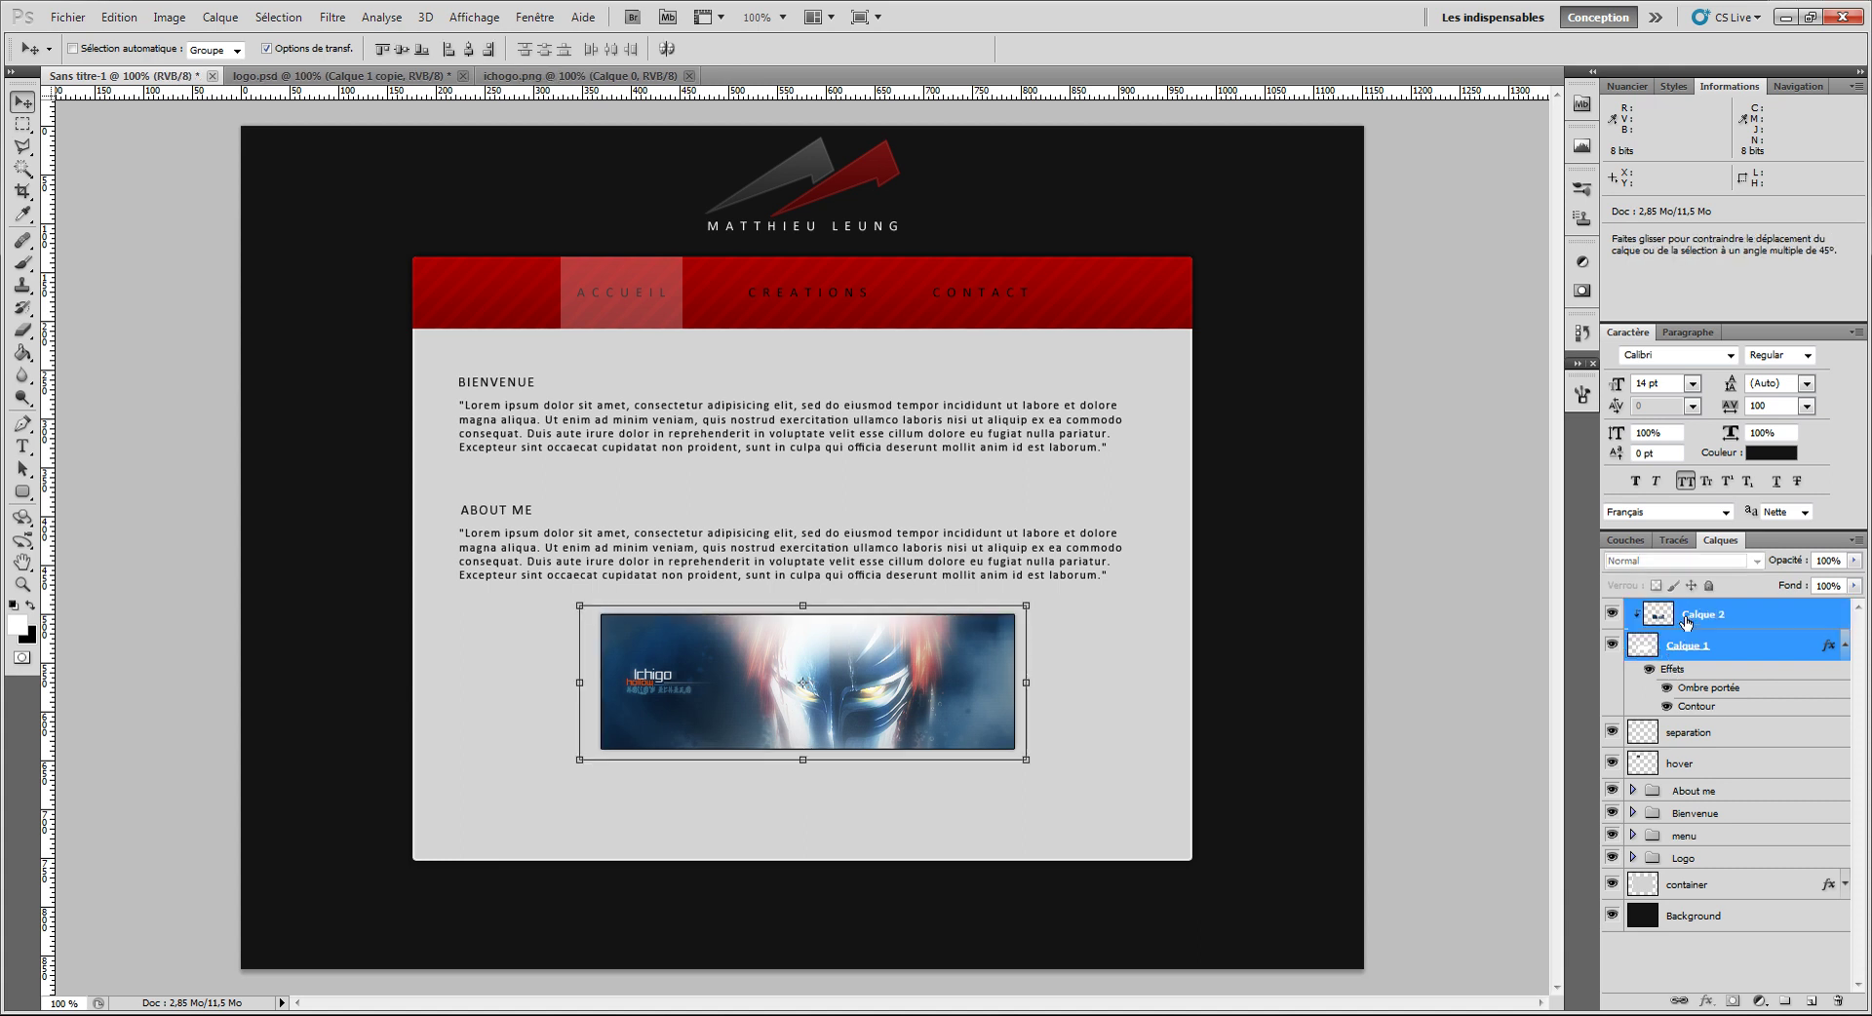
key(ctrl+g)
double_click(1690, 609)
text(slider)
key(Return)
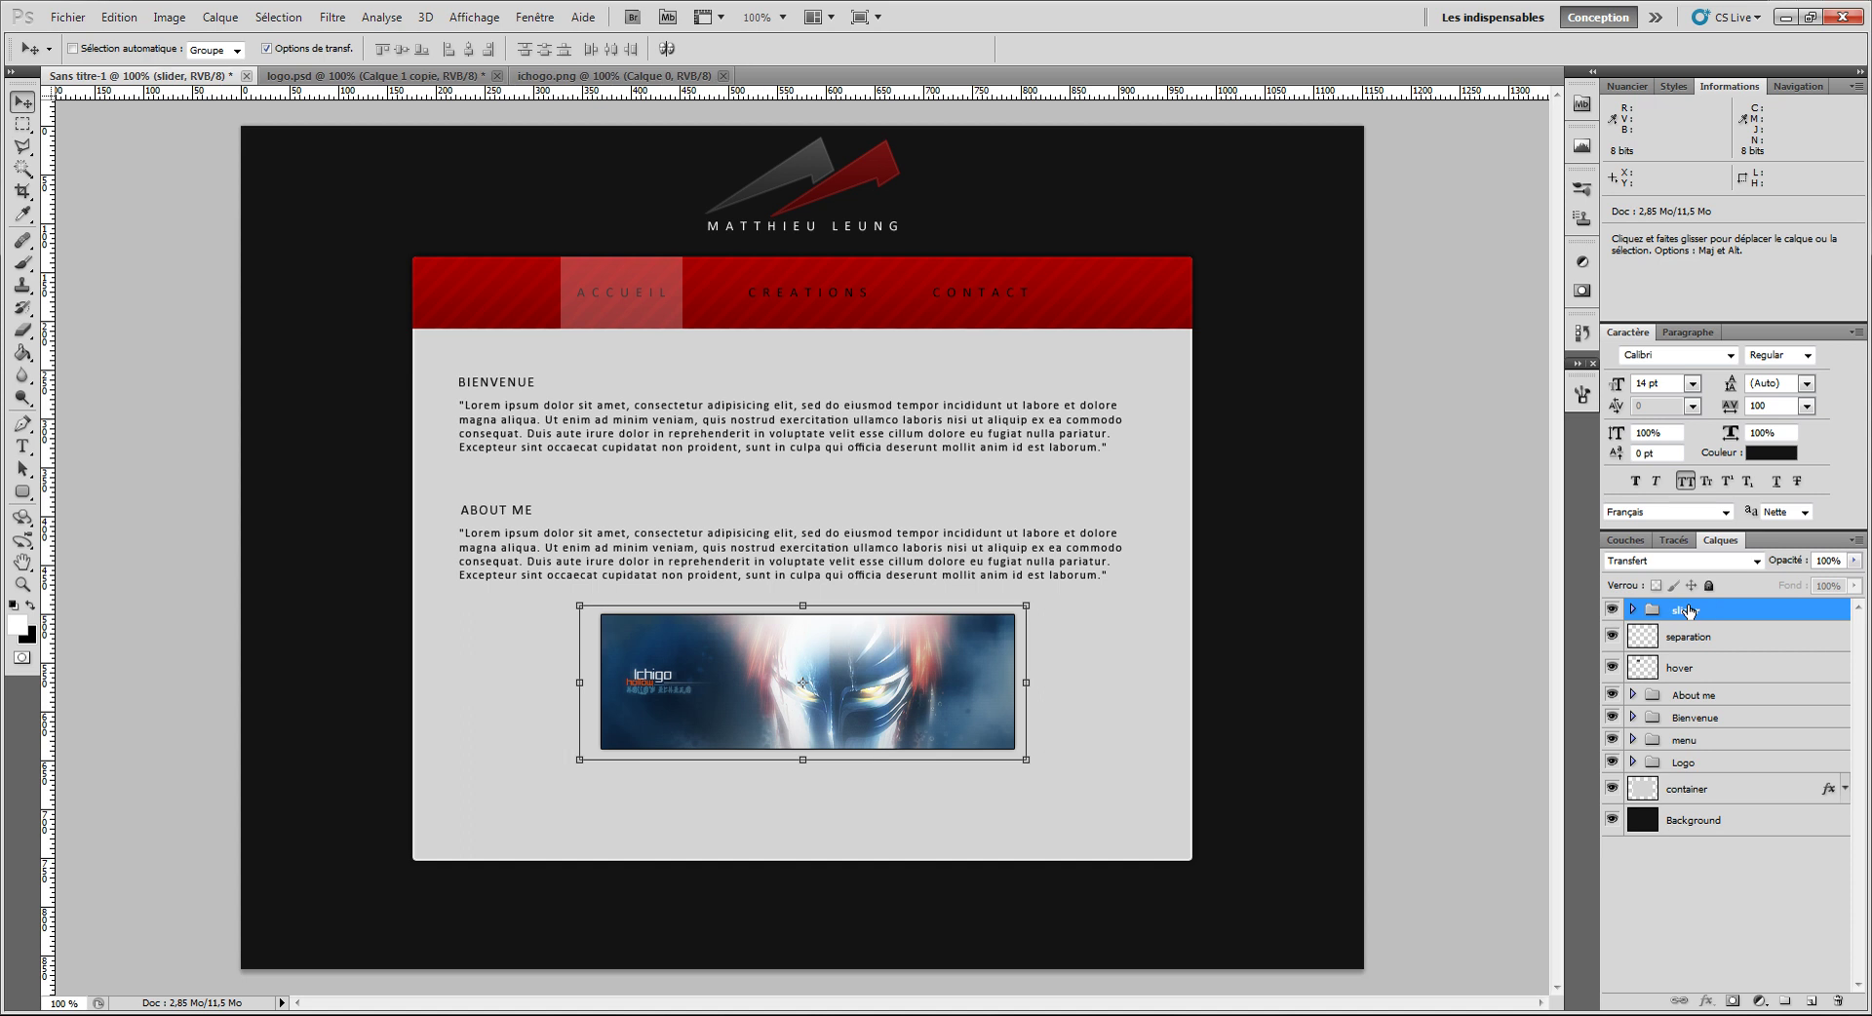
Step: Add an empty layer, Calque 3, above the Ichigo image inside the slider group
click(1631, 610)
click(1737, 638)
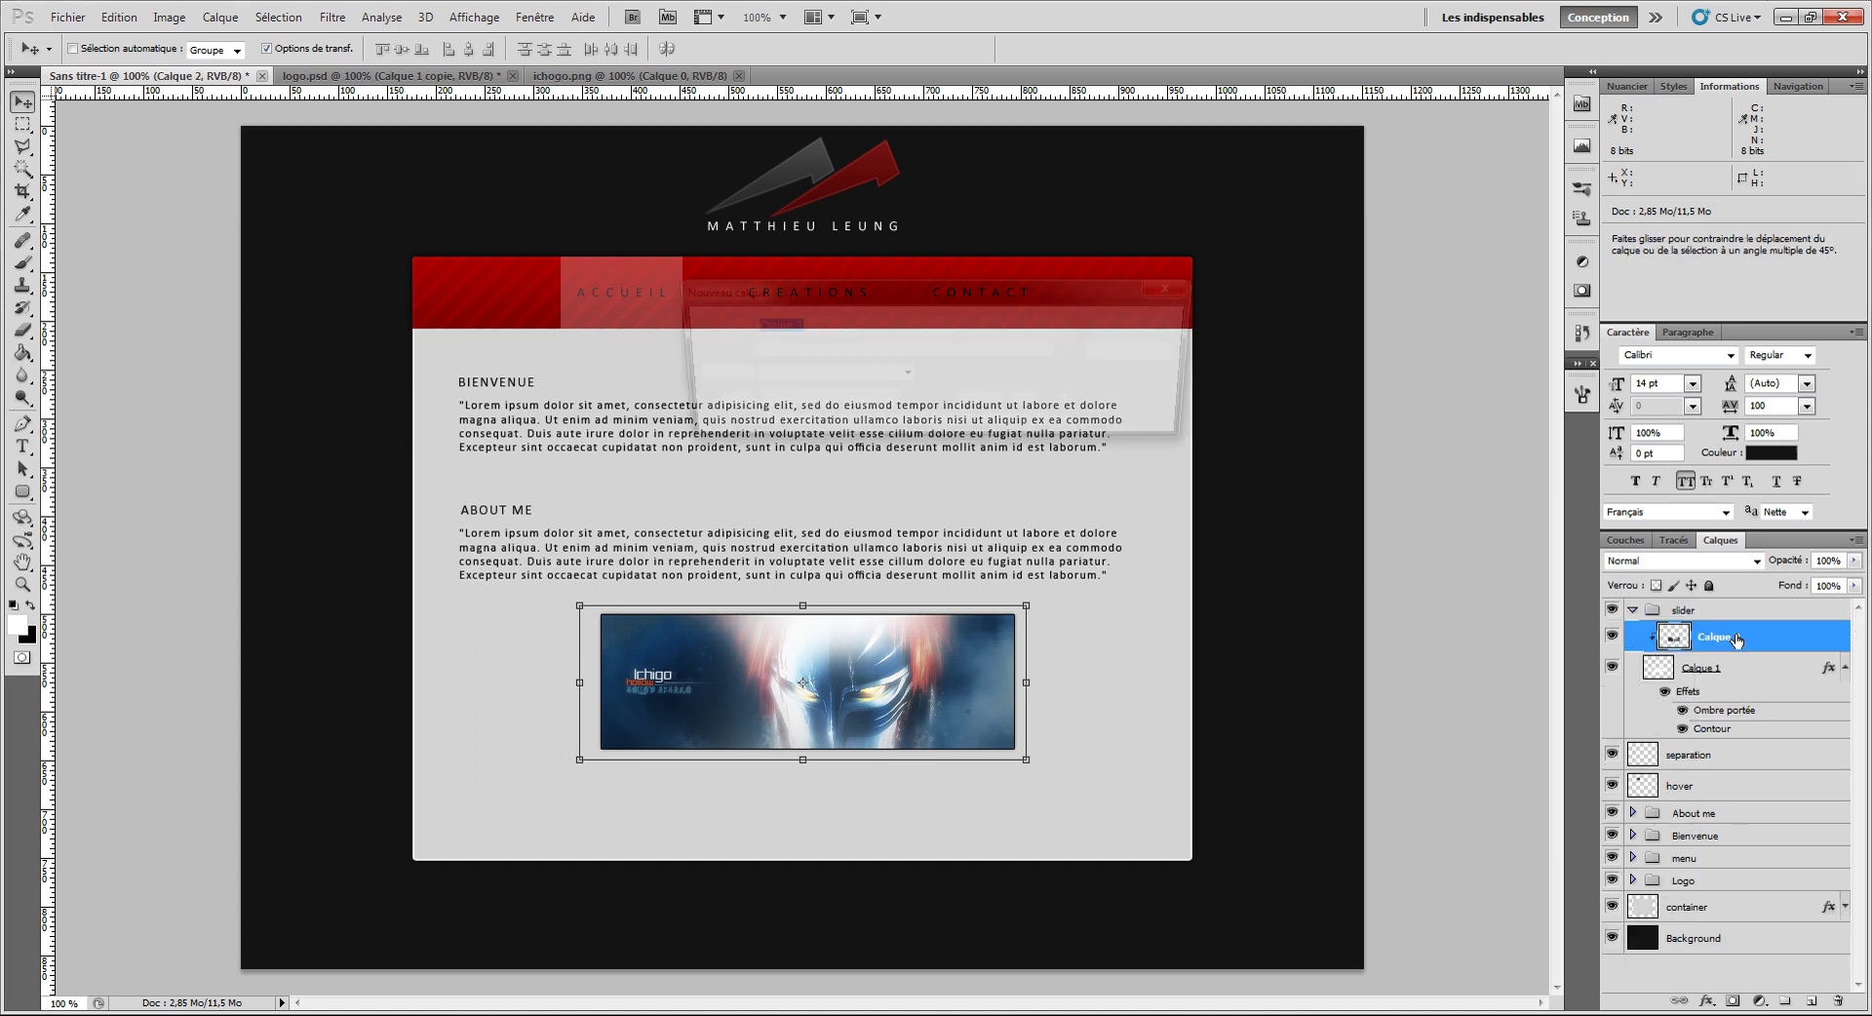
key(ctrl+shift+alt+n)
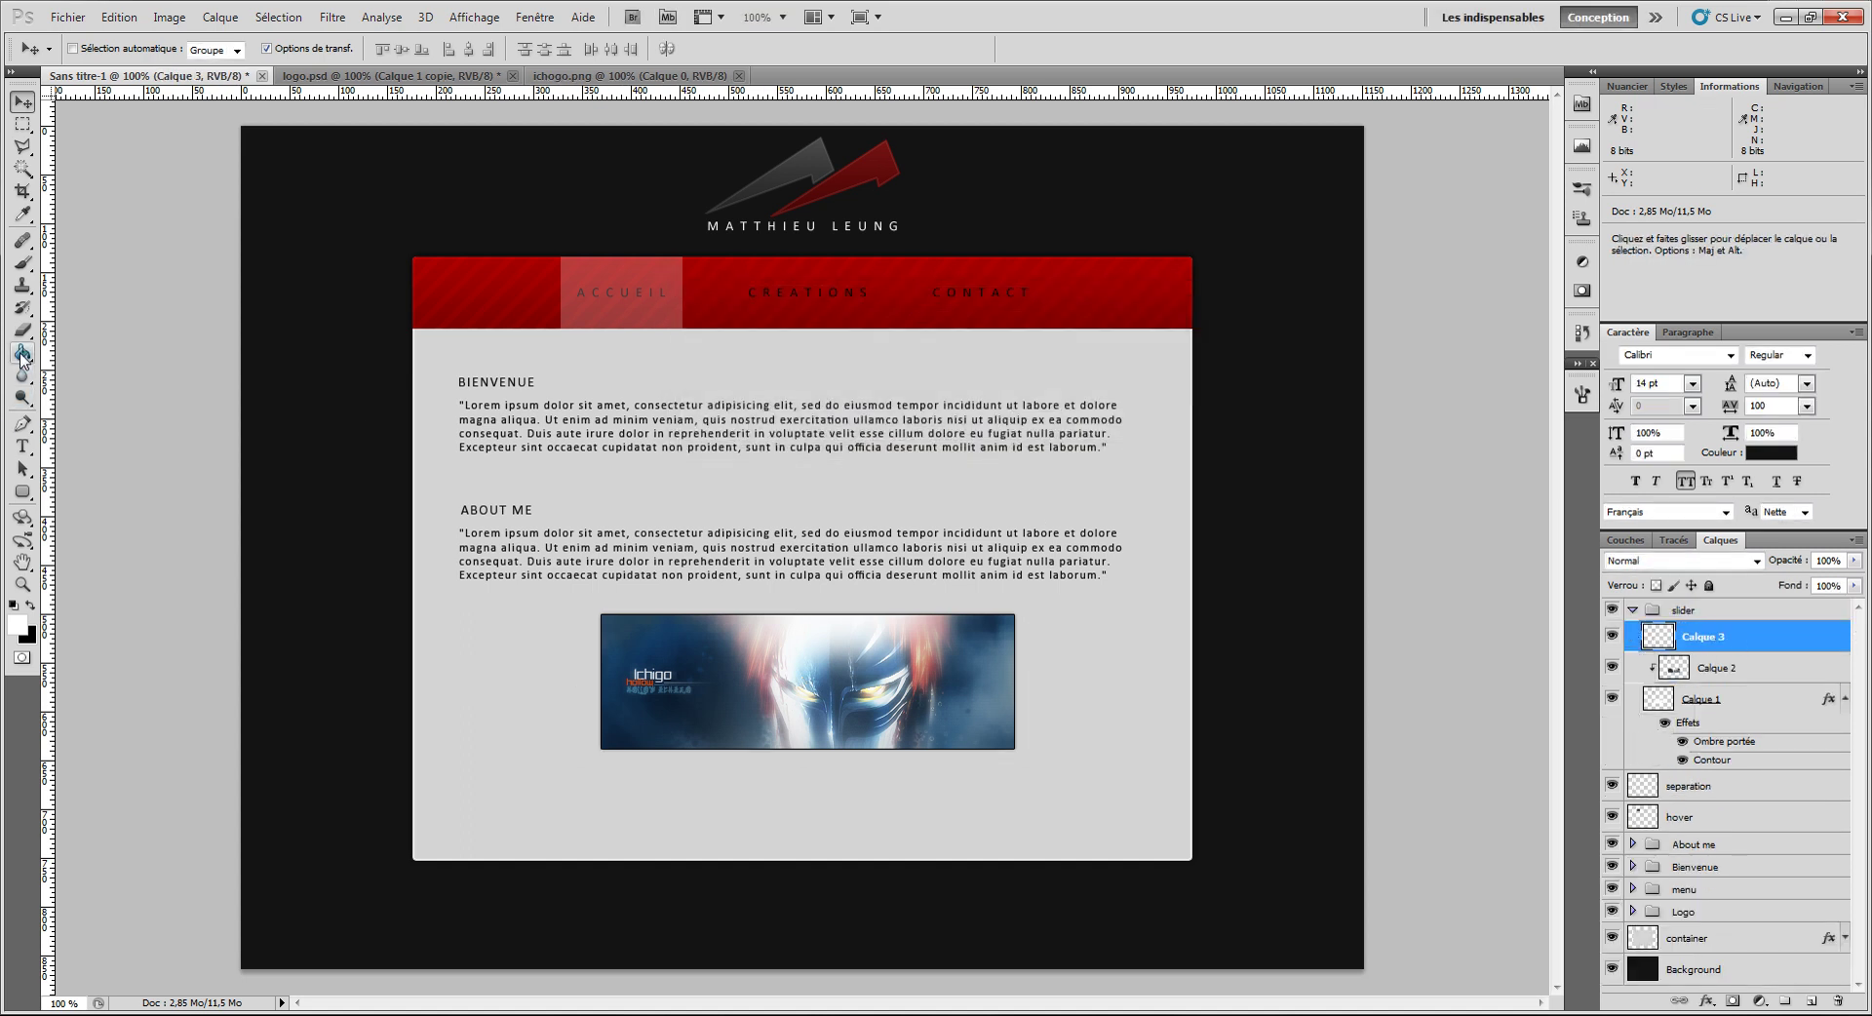
click(23, 491)
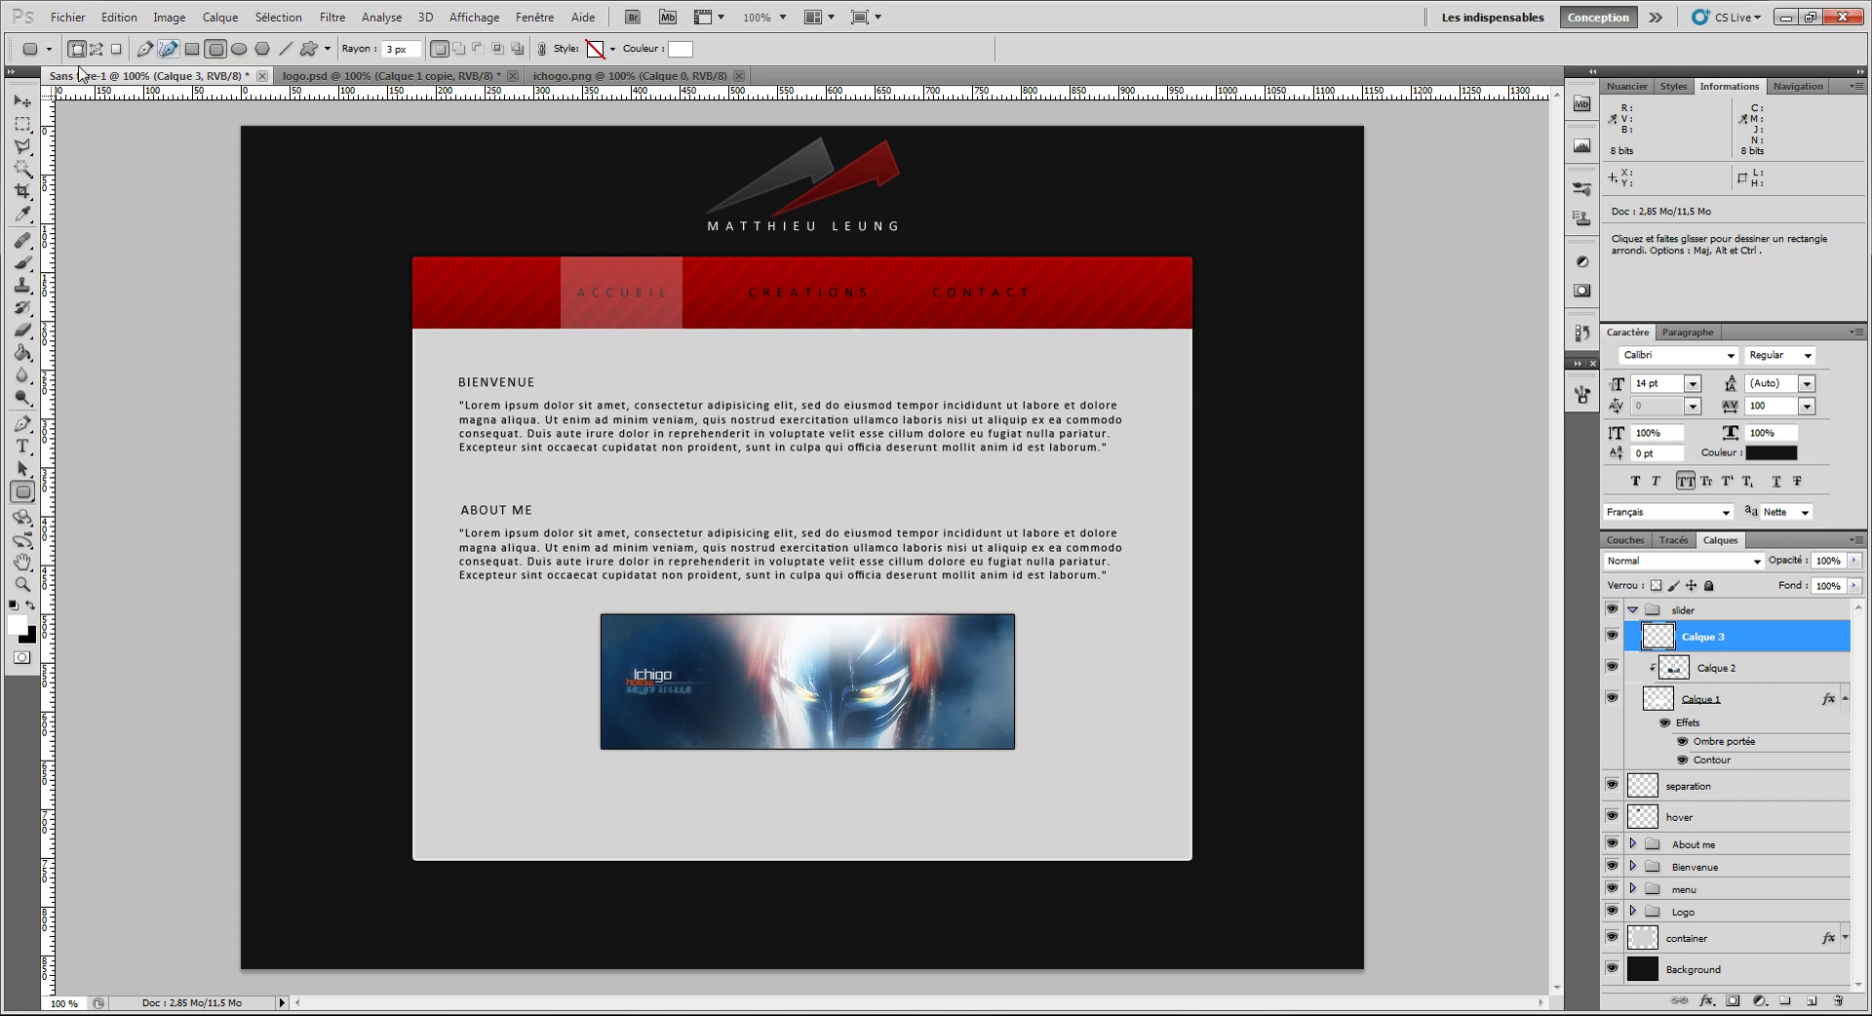
Step: Draw a small circle under the slider image with the Ellipse tool
click(239, 49)
scroll(693, 786, up, 3)
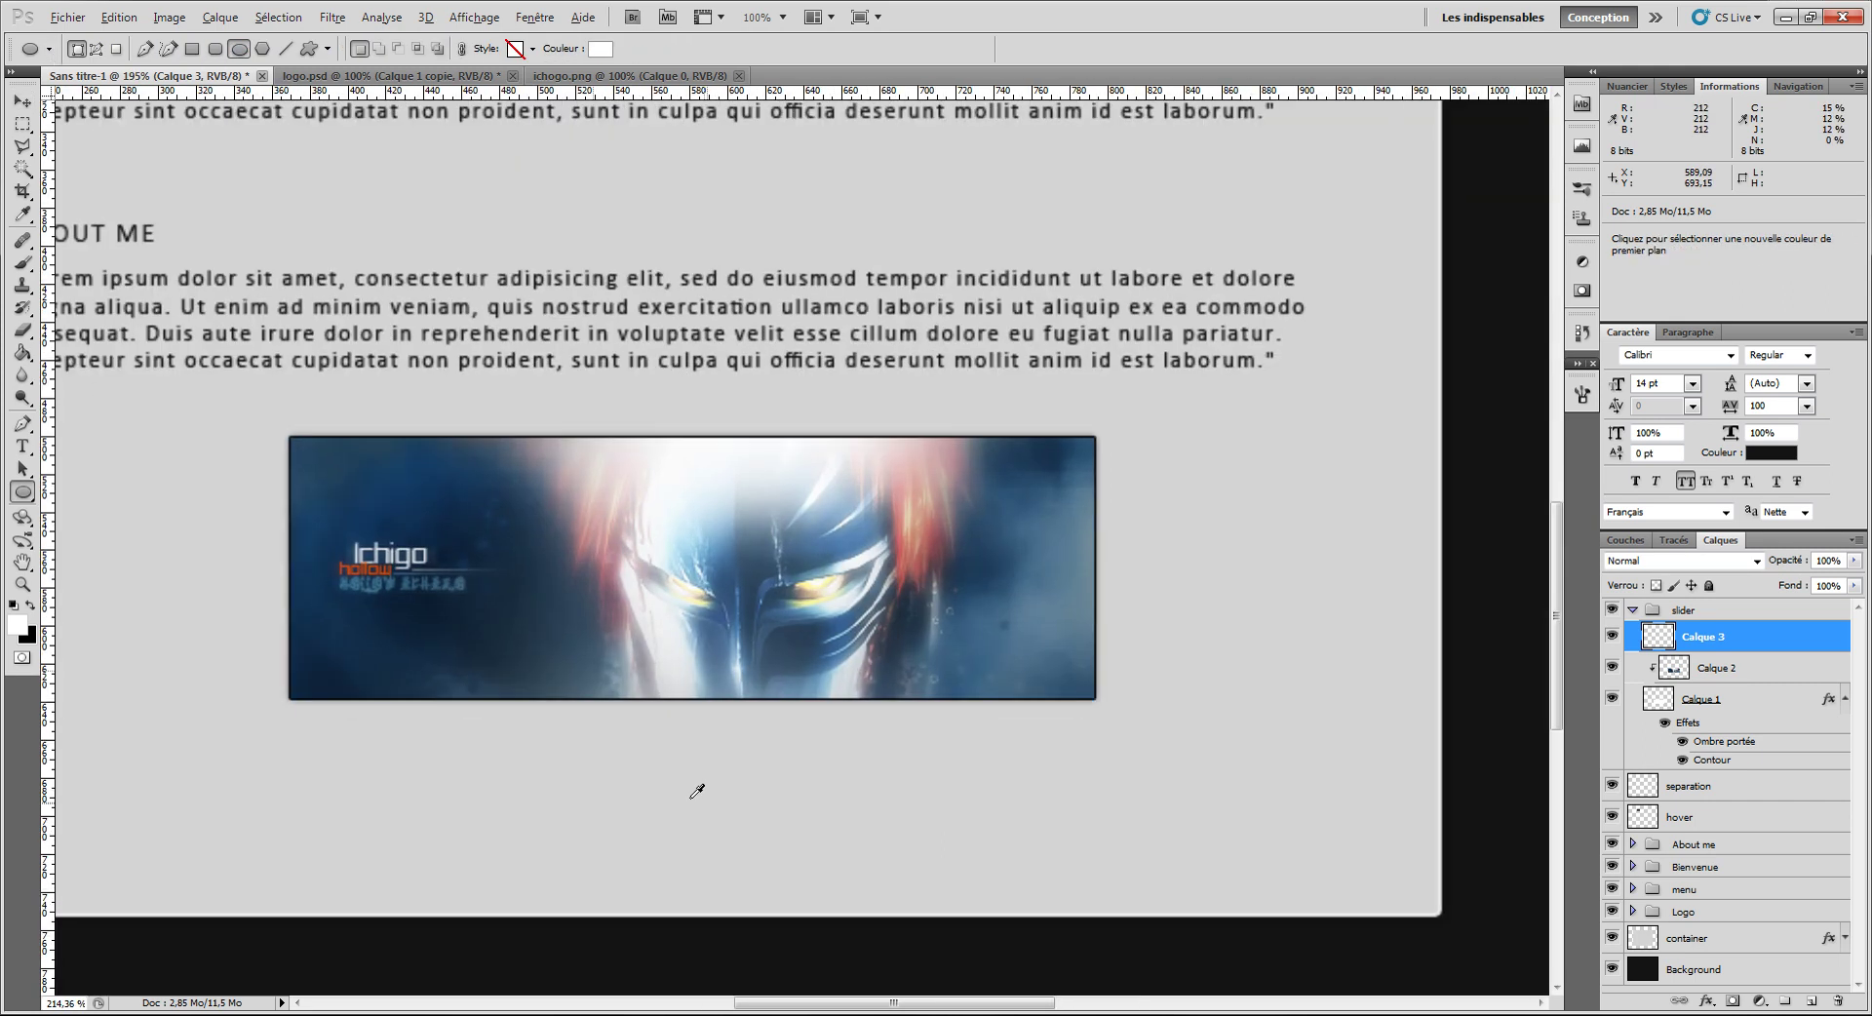
drag(507, 710, 518, 713)
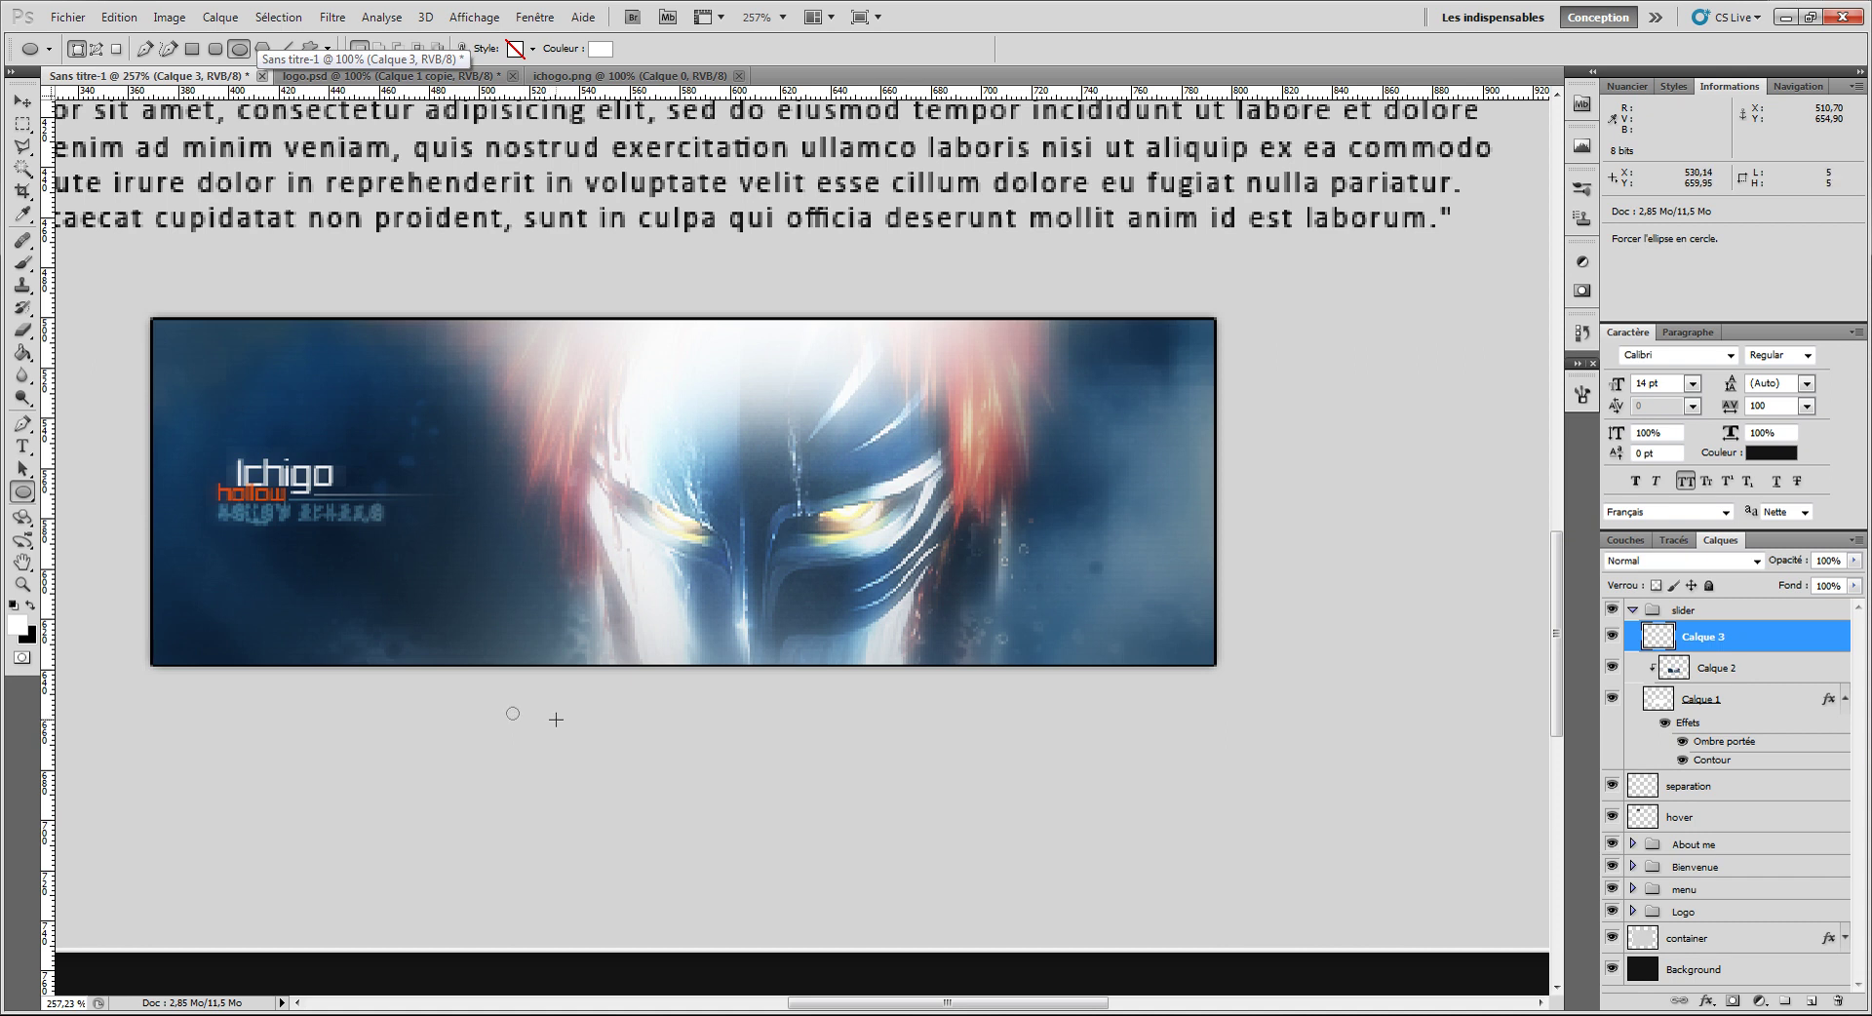
drag(556, 719, 548, 715)
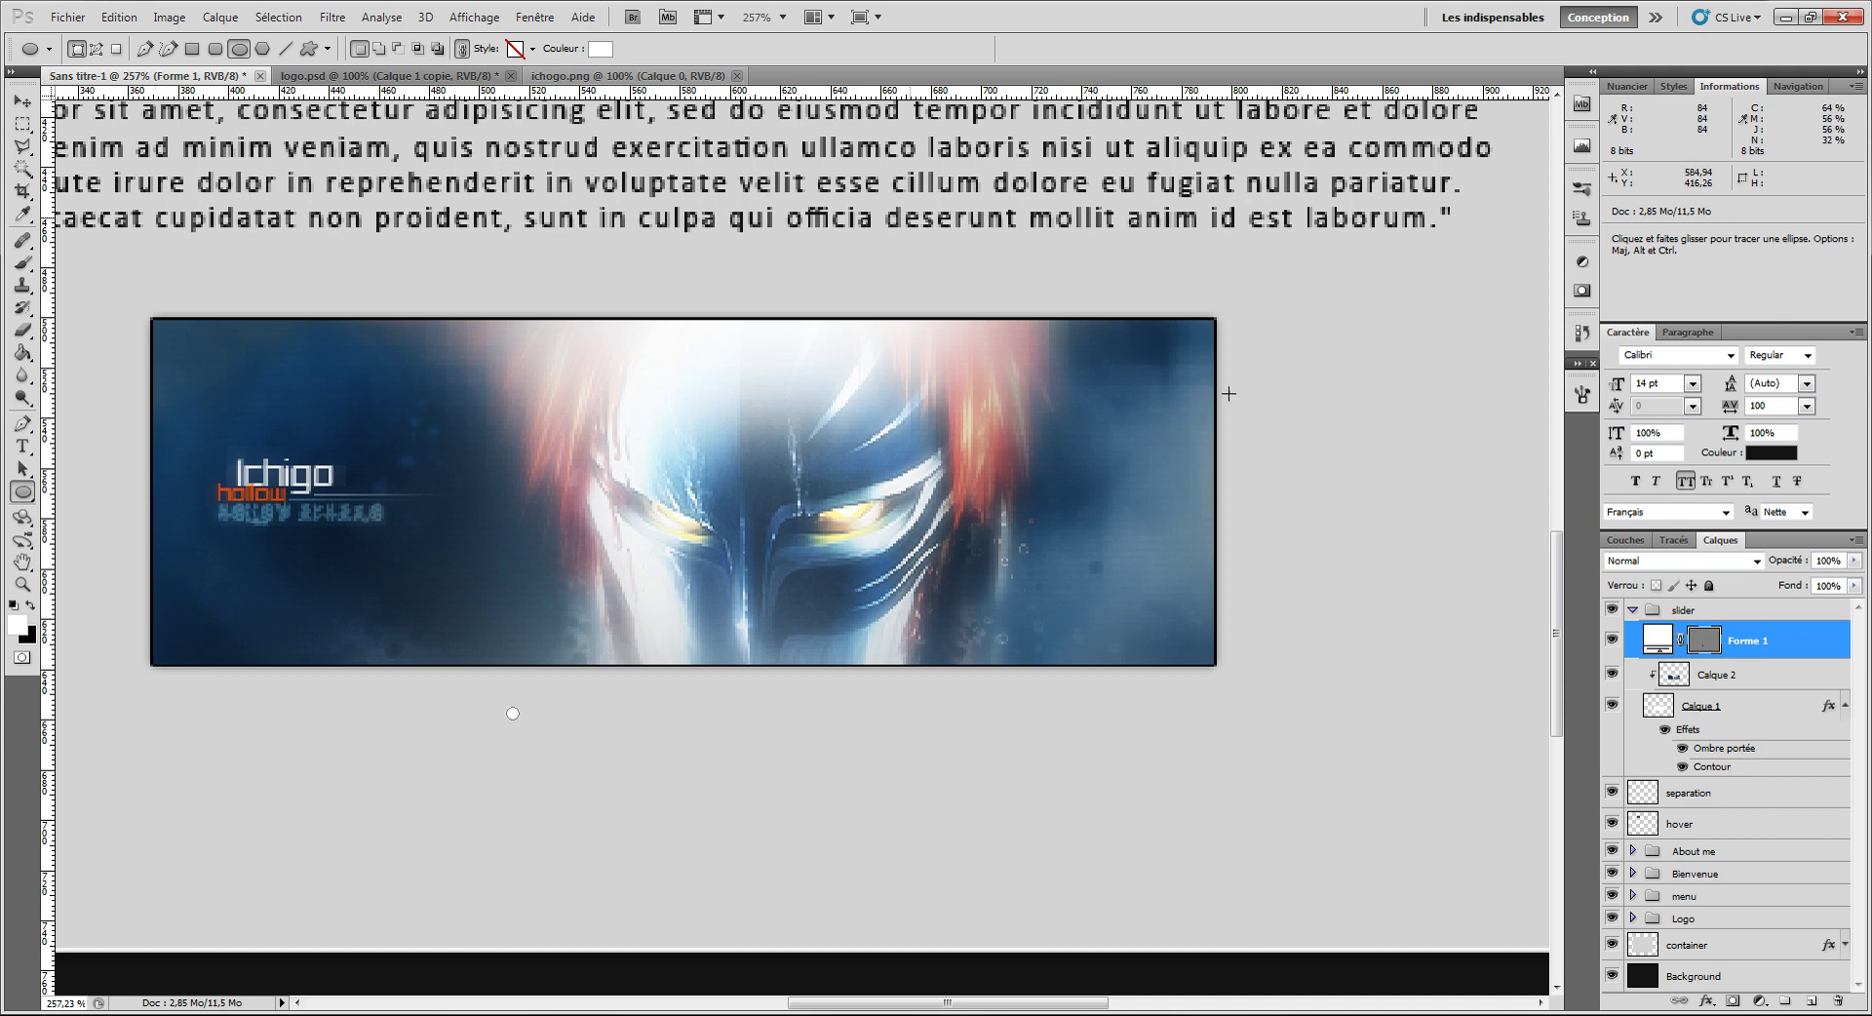
Step: Rasterize the circle, give it an inner shadow (distance 1, size 2), and duplicate it
right_click(1793, 640)
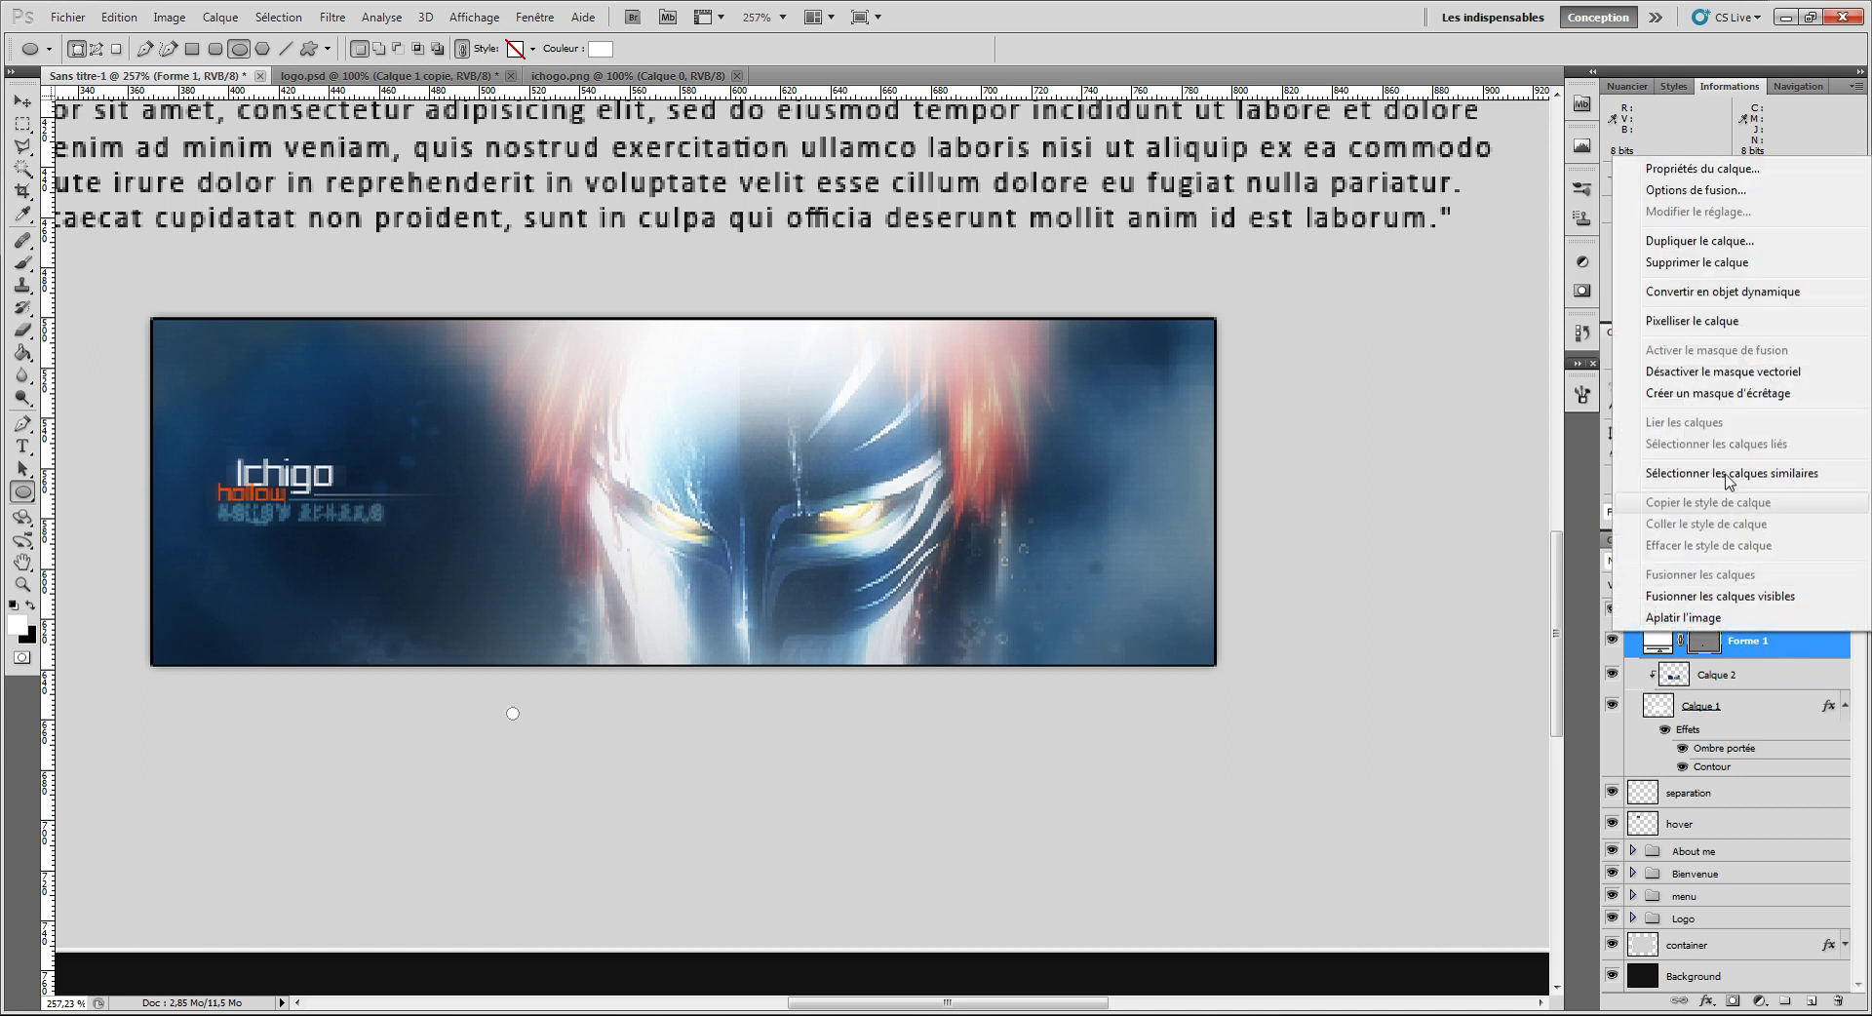
click(1696, 322)
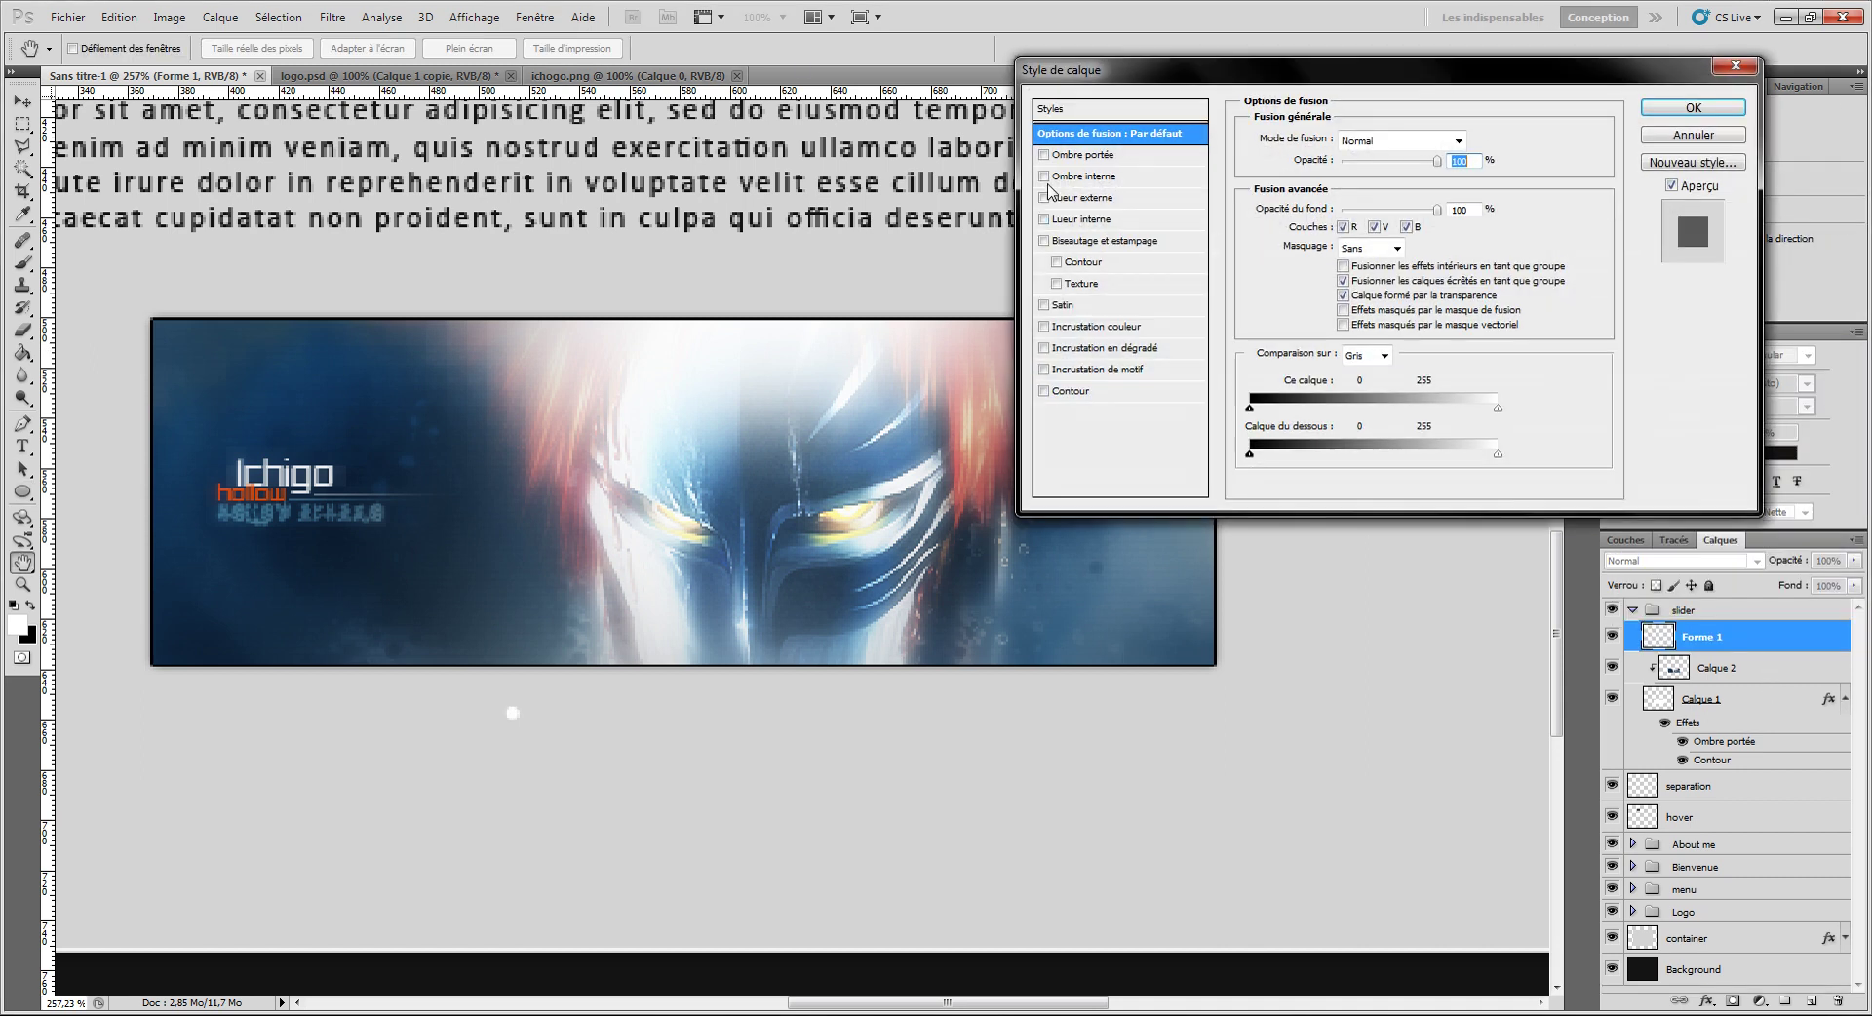
click(1086, 176)
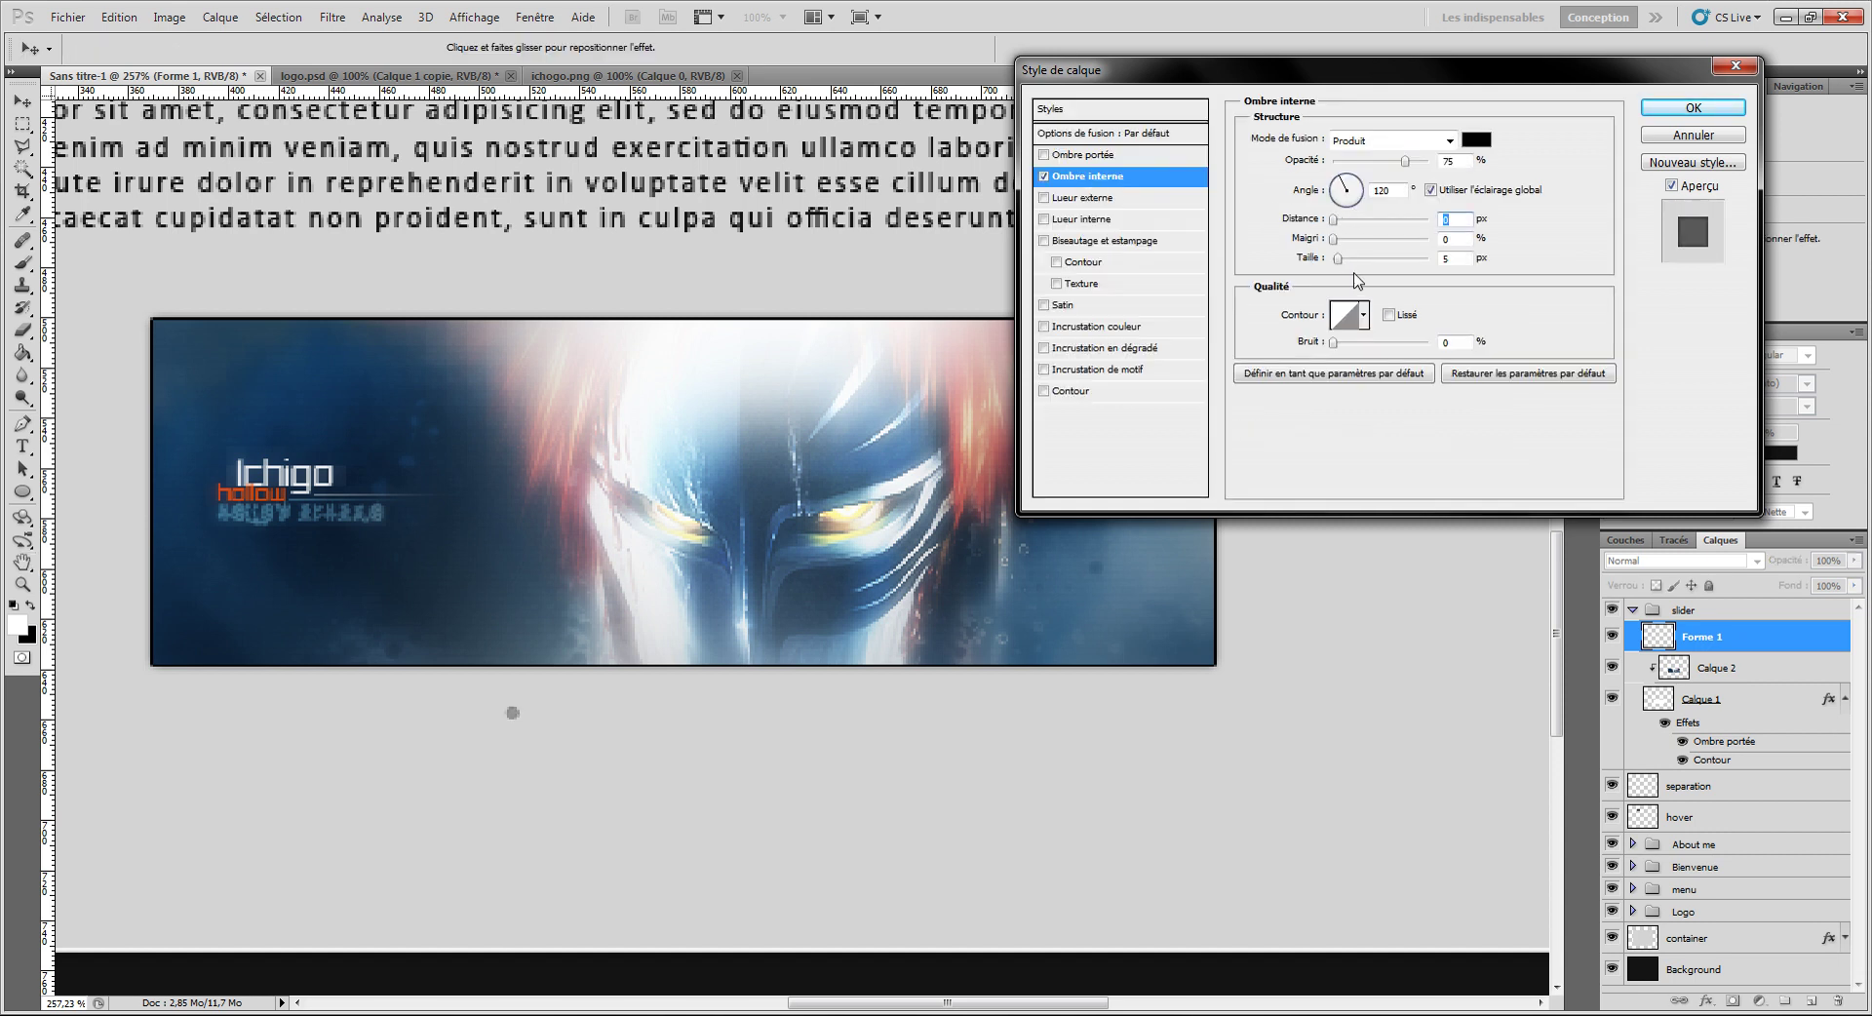
drag(1338, 260, 1332, 260)
click(1334, 220)
click(1334, 259)
key(Up)
click(1658, 109)
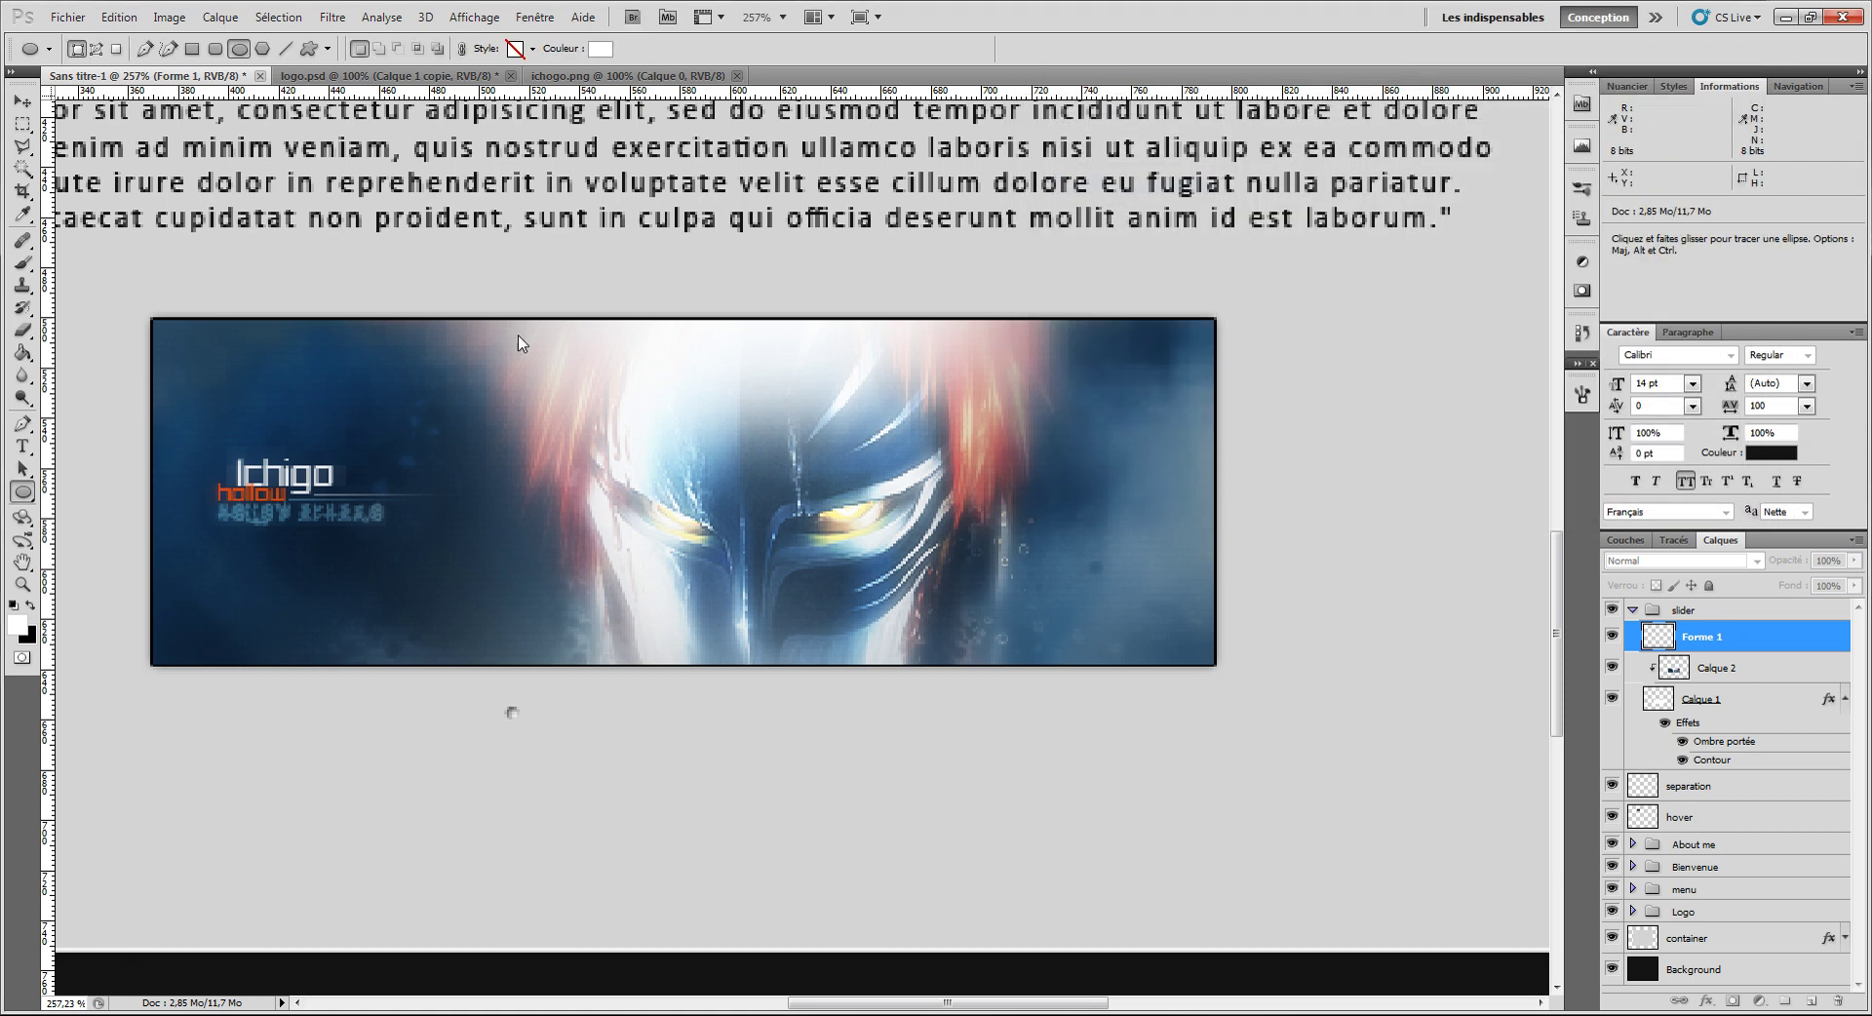
key(ctrl+j)
click(21, 102)
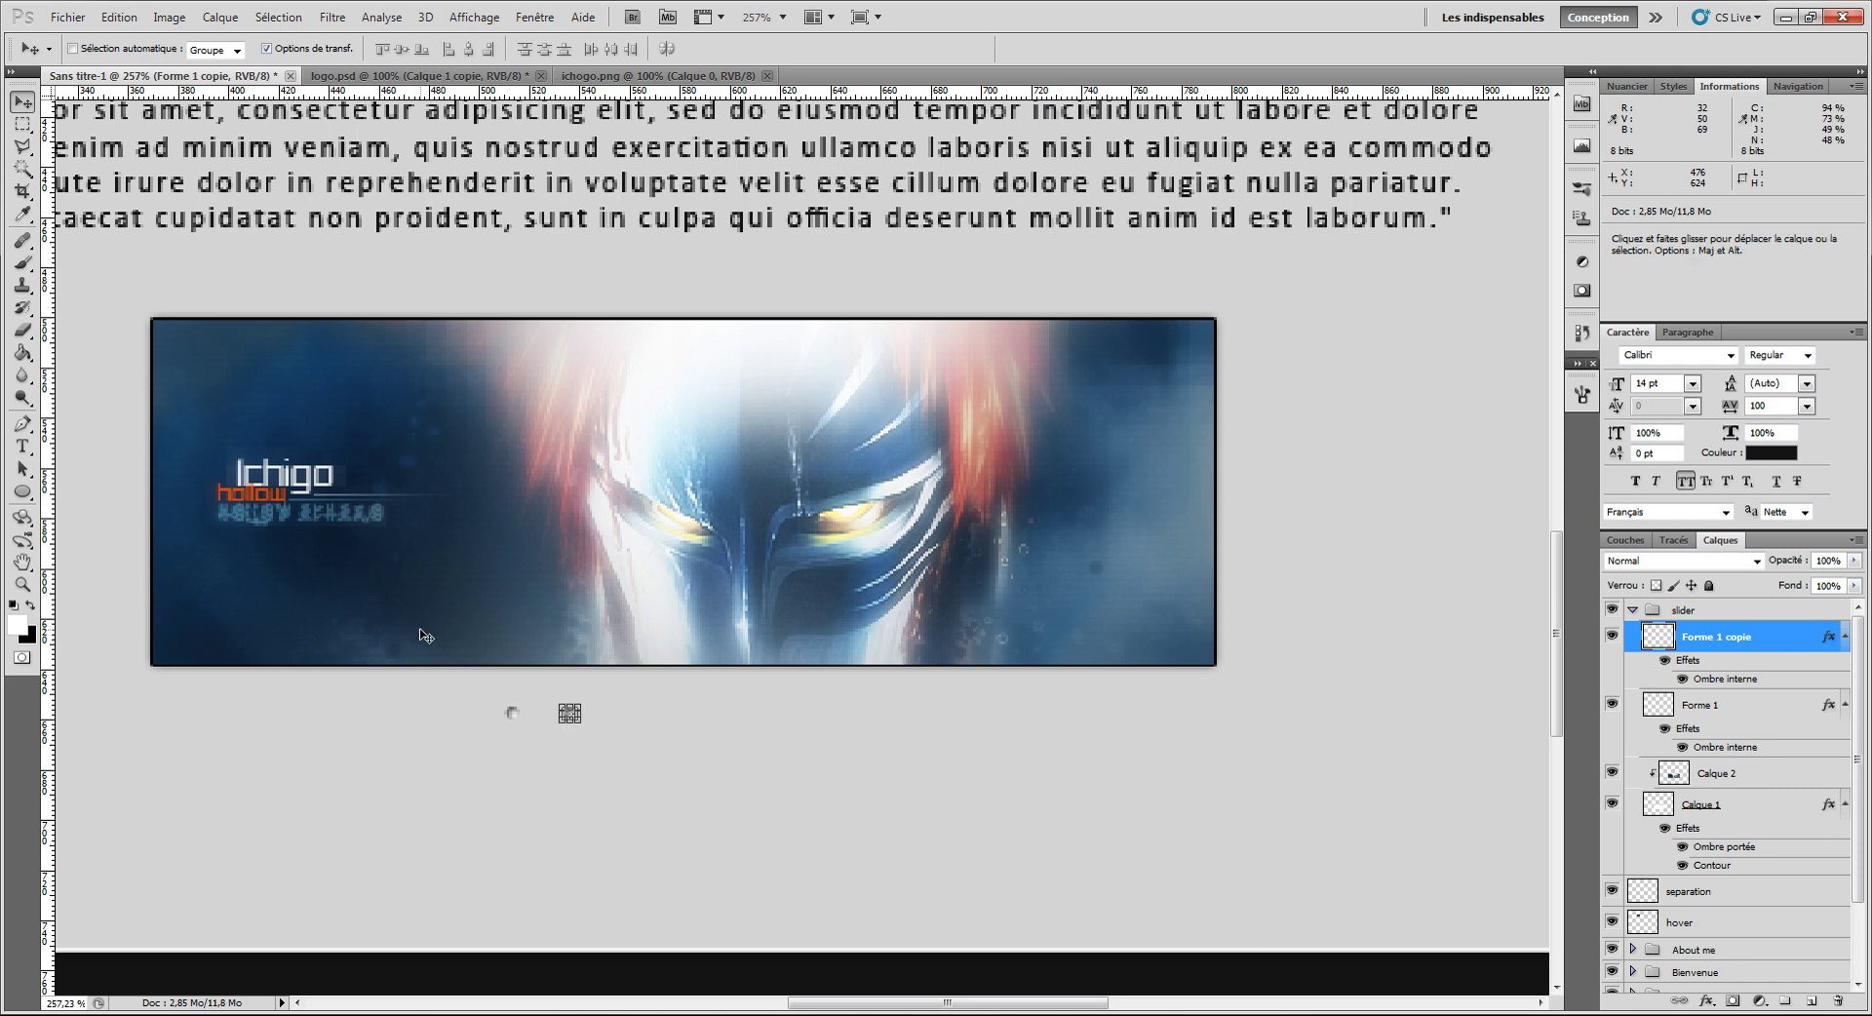
Step: Place a third circle copy to the right and group the three circles as 'link'
drag(419, 629, 495, 641)
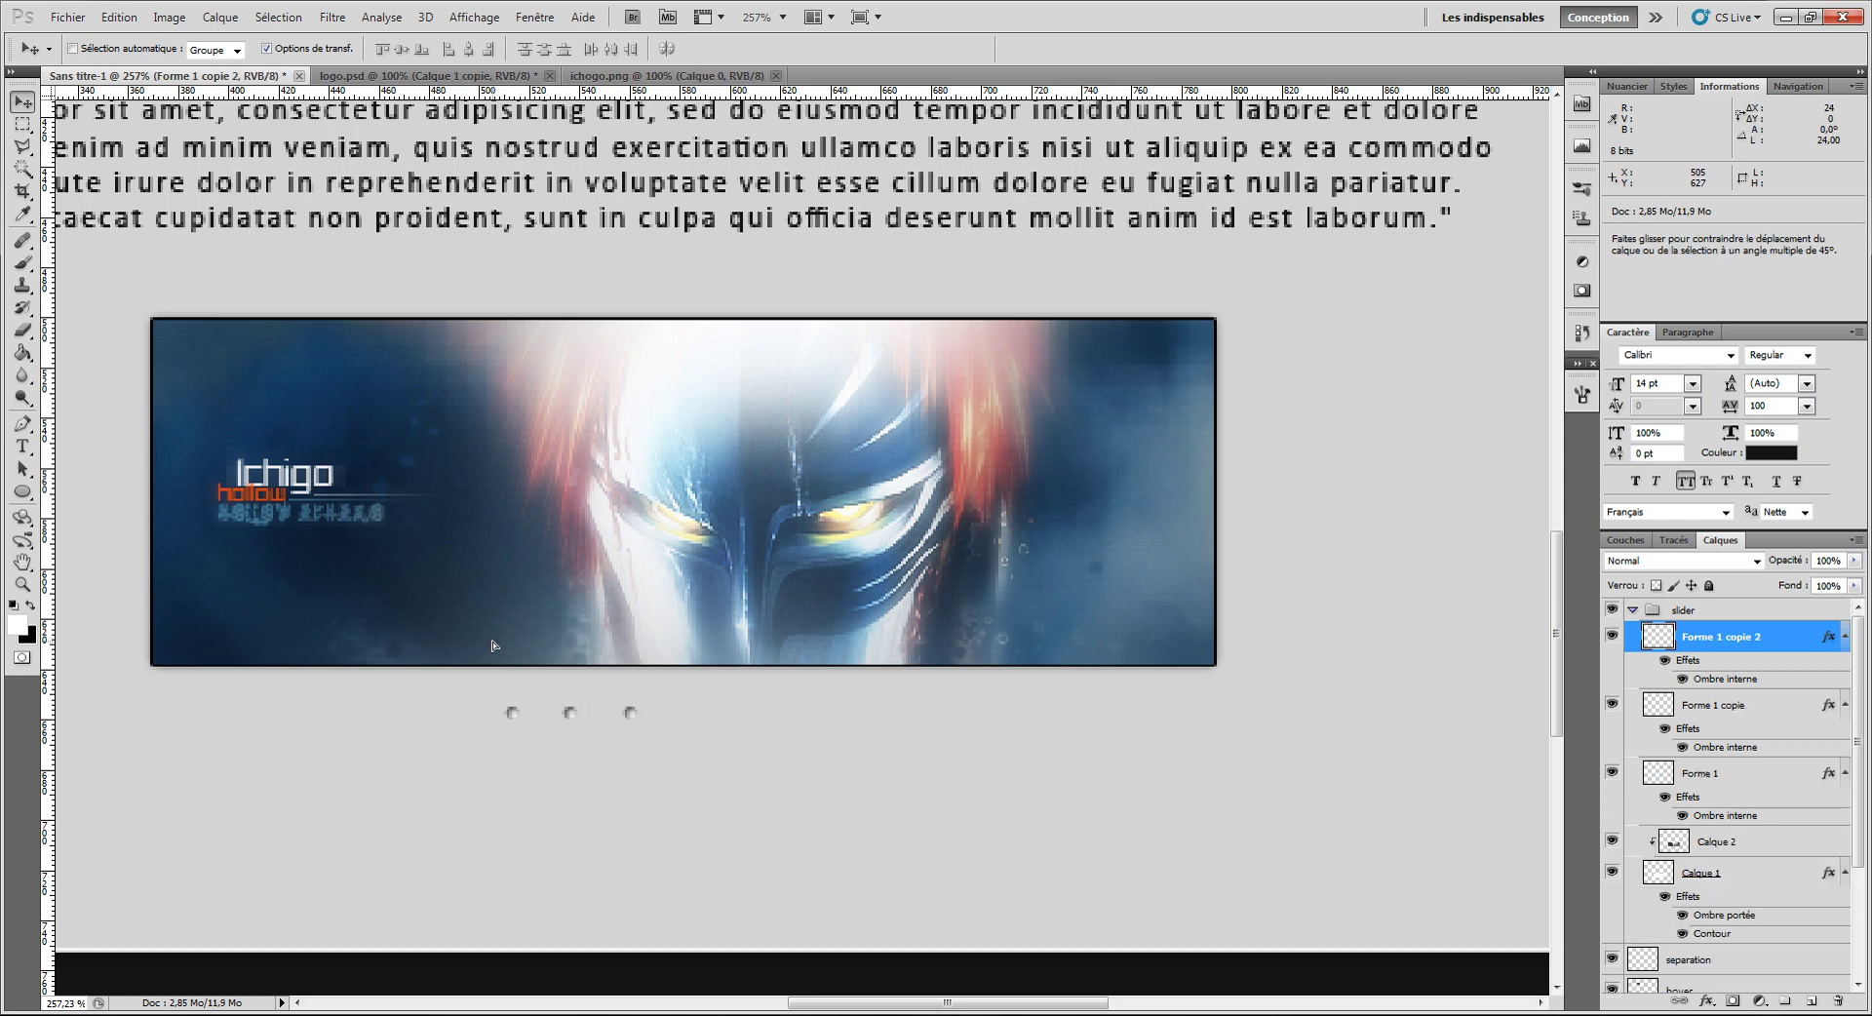
shift+click(1736, 774)
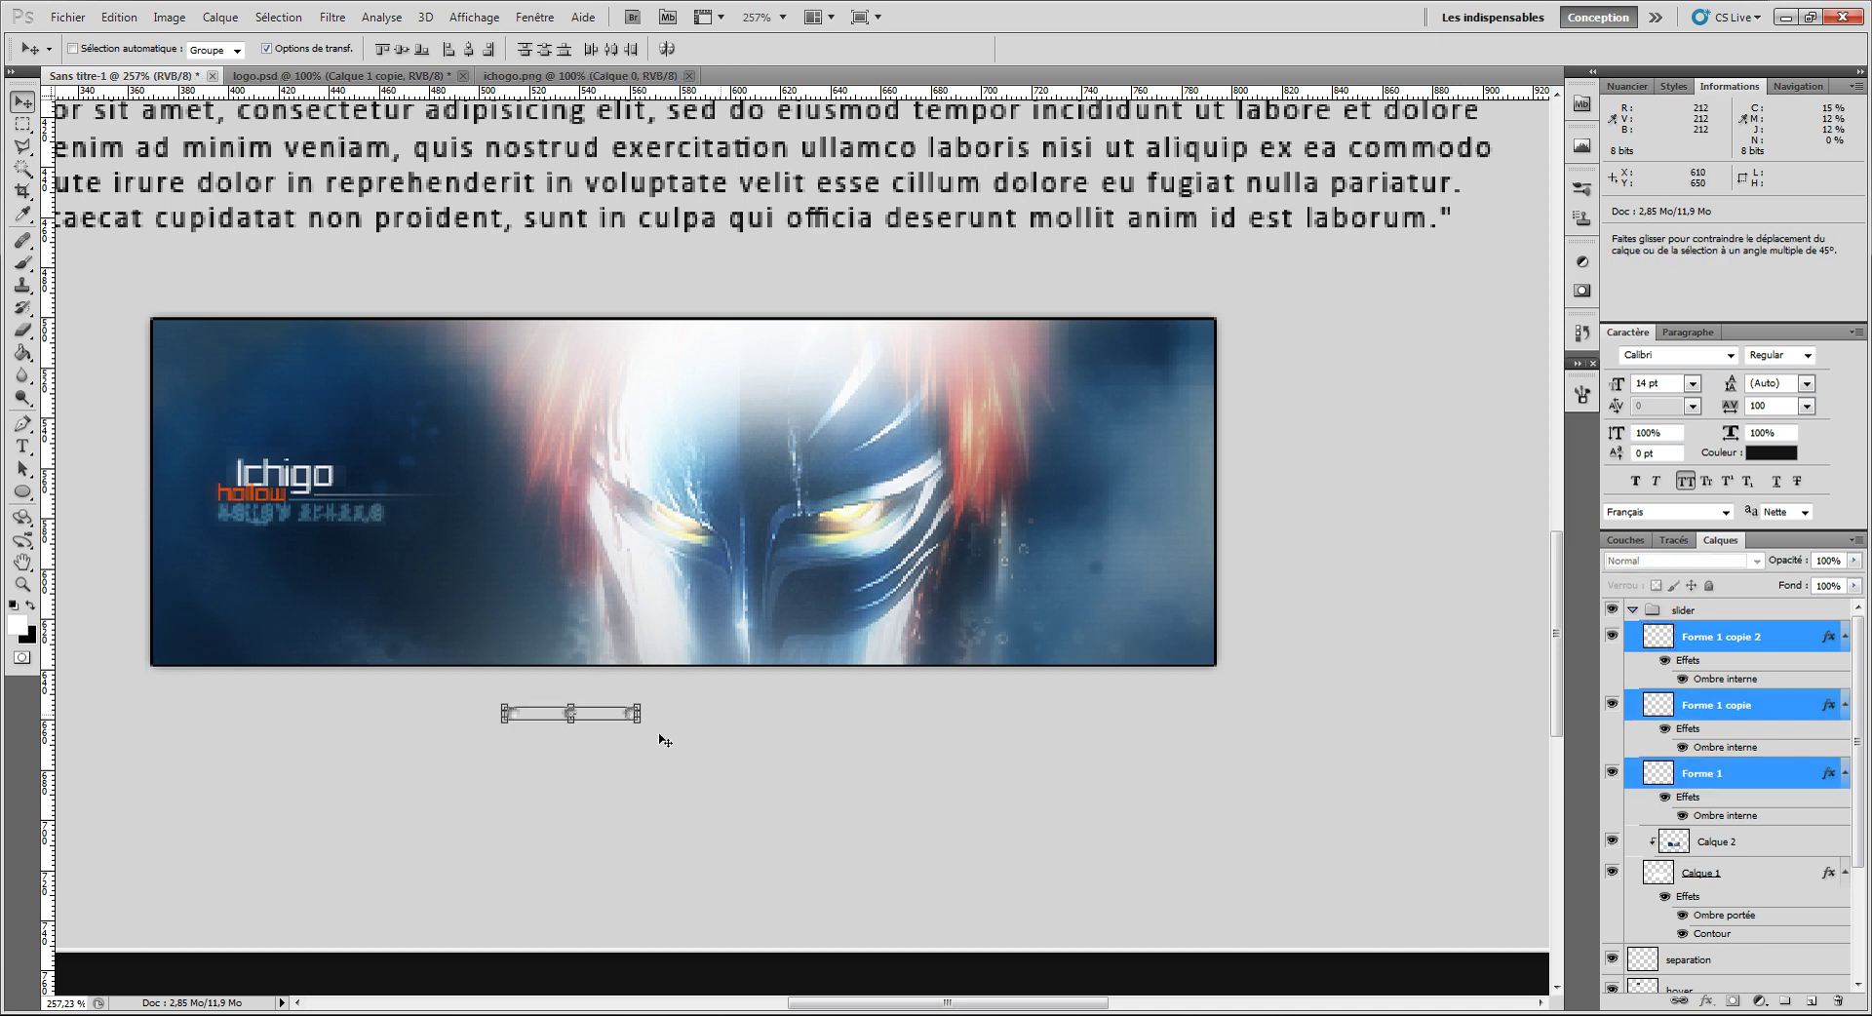
key(ctrl+g)
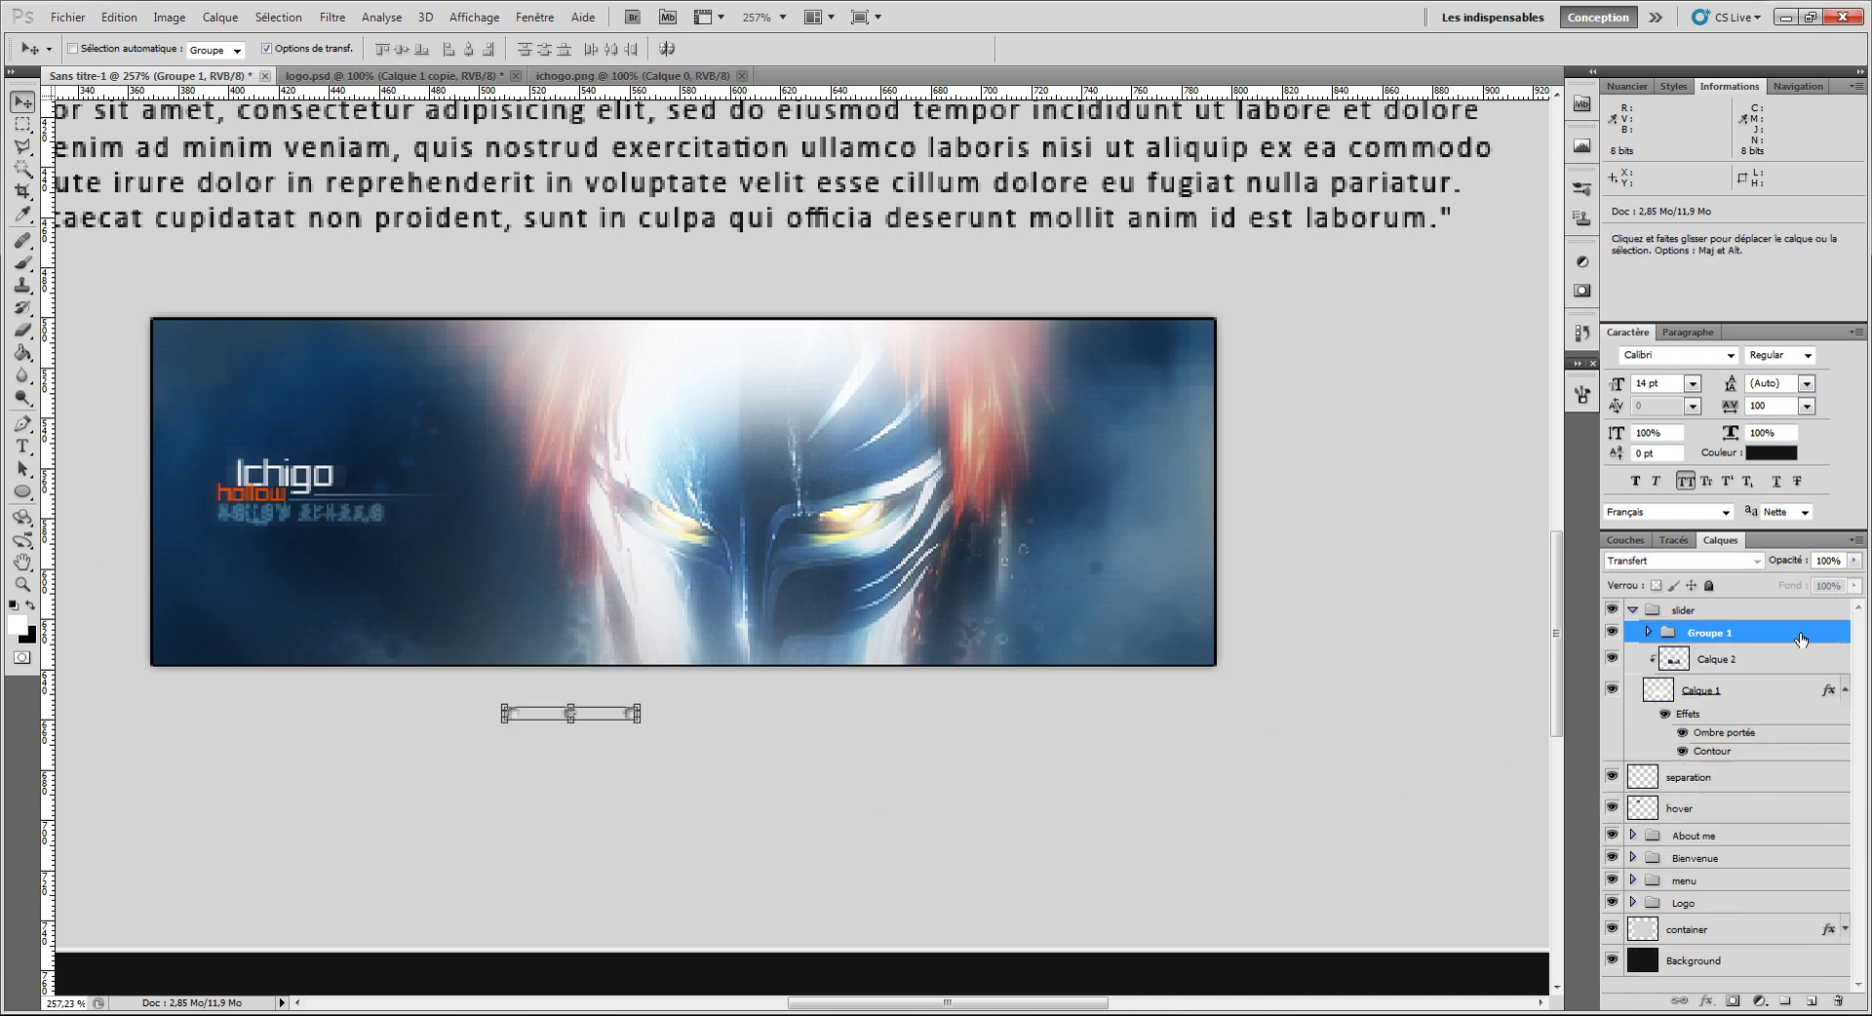
double_click(1709, 632)
key(BackSpace)
key(Return)
Step: Zoom the page to 200%, then back to 100%
click(782, 16)
click(782, 106)
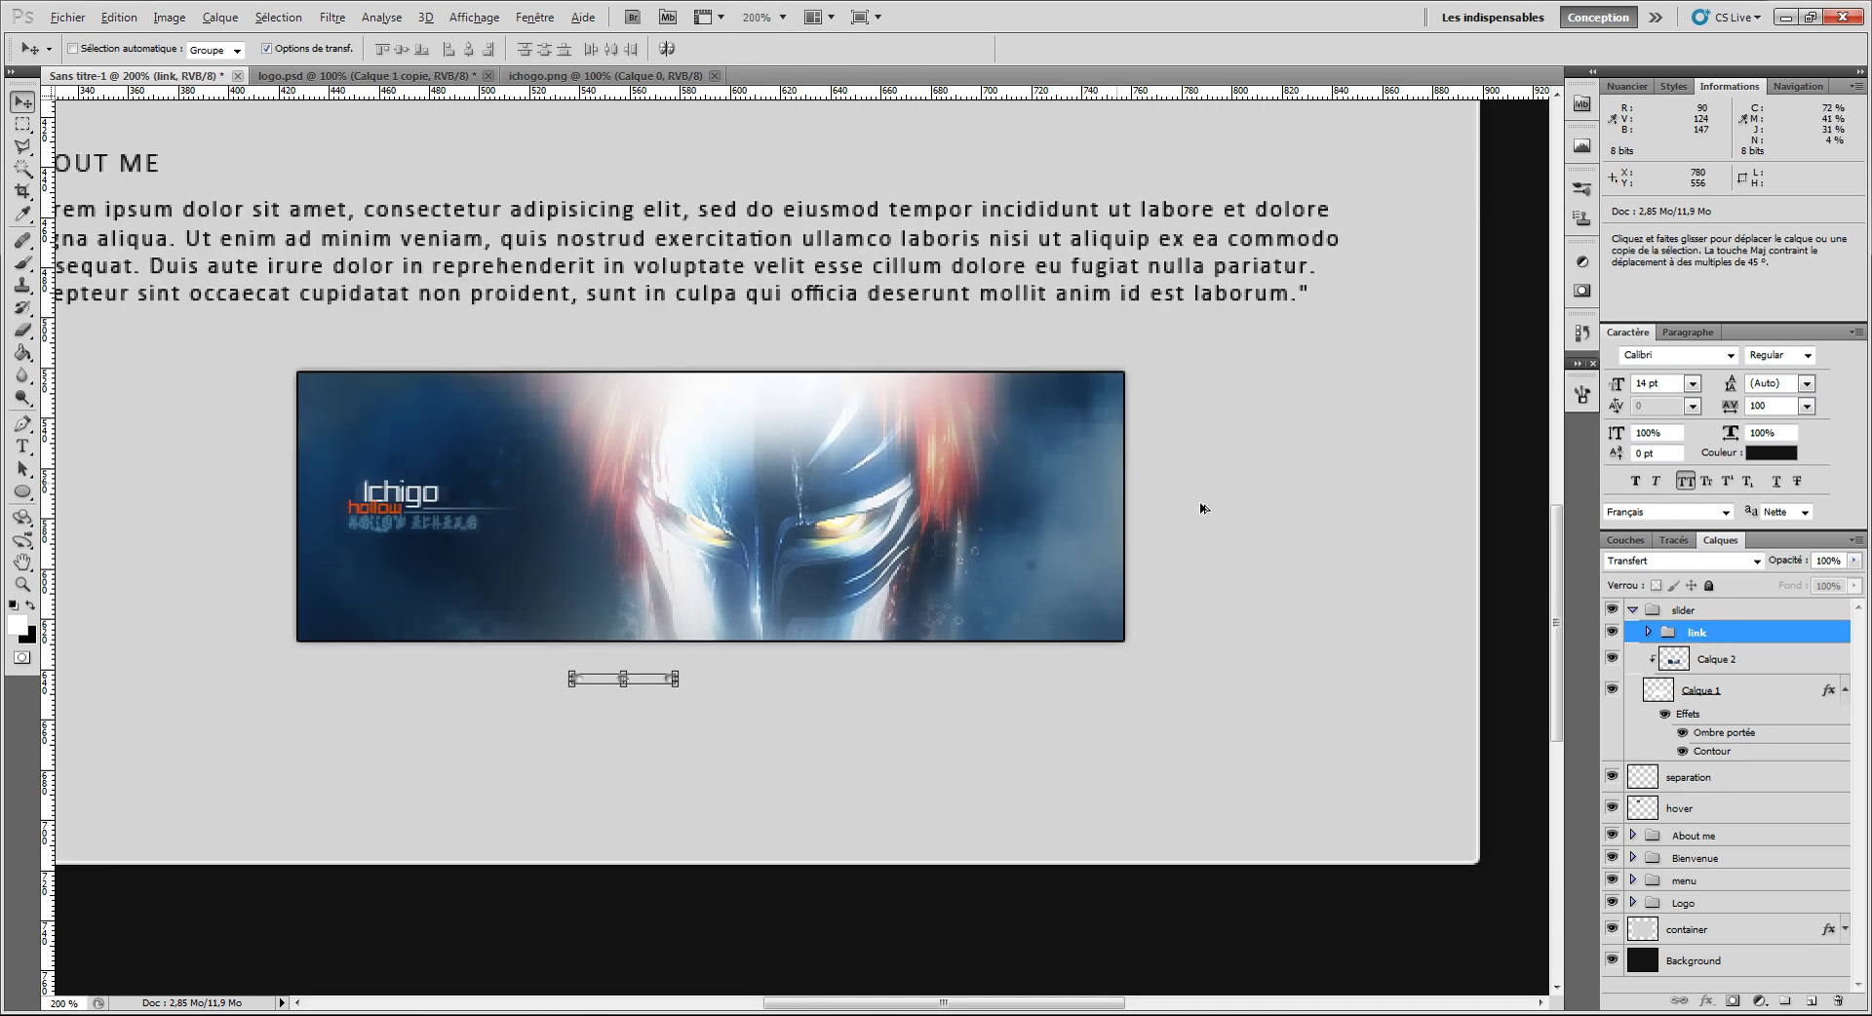
scroll(1267, 524, down, 3)
scroll(1225, 514, down, 2)
click(782, 16)
click(765, 89)
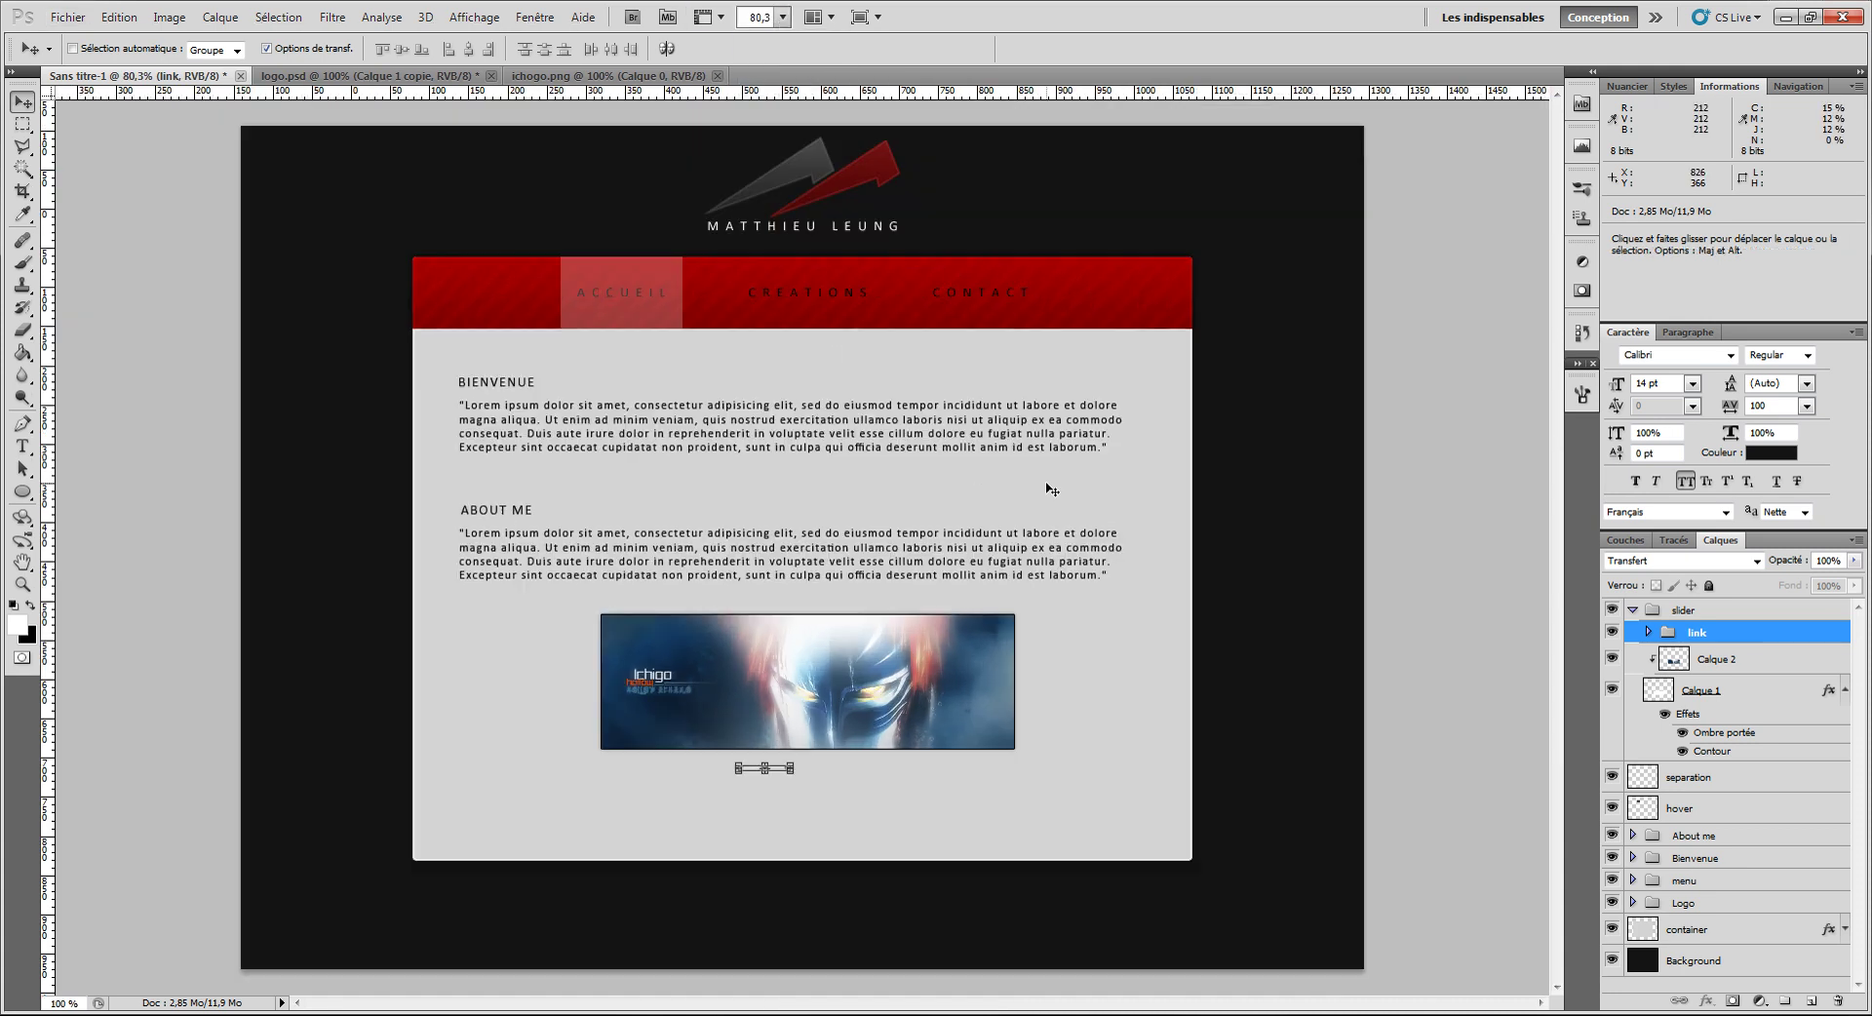
Step: Align the dots and slider layers with the Background by their horizontal centres
shift+click(1711, 973)
click(1721, 632)
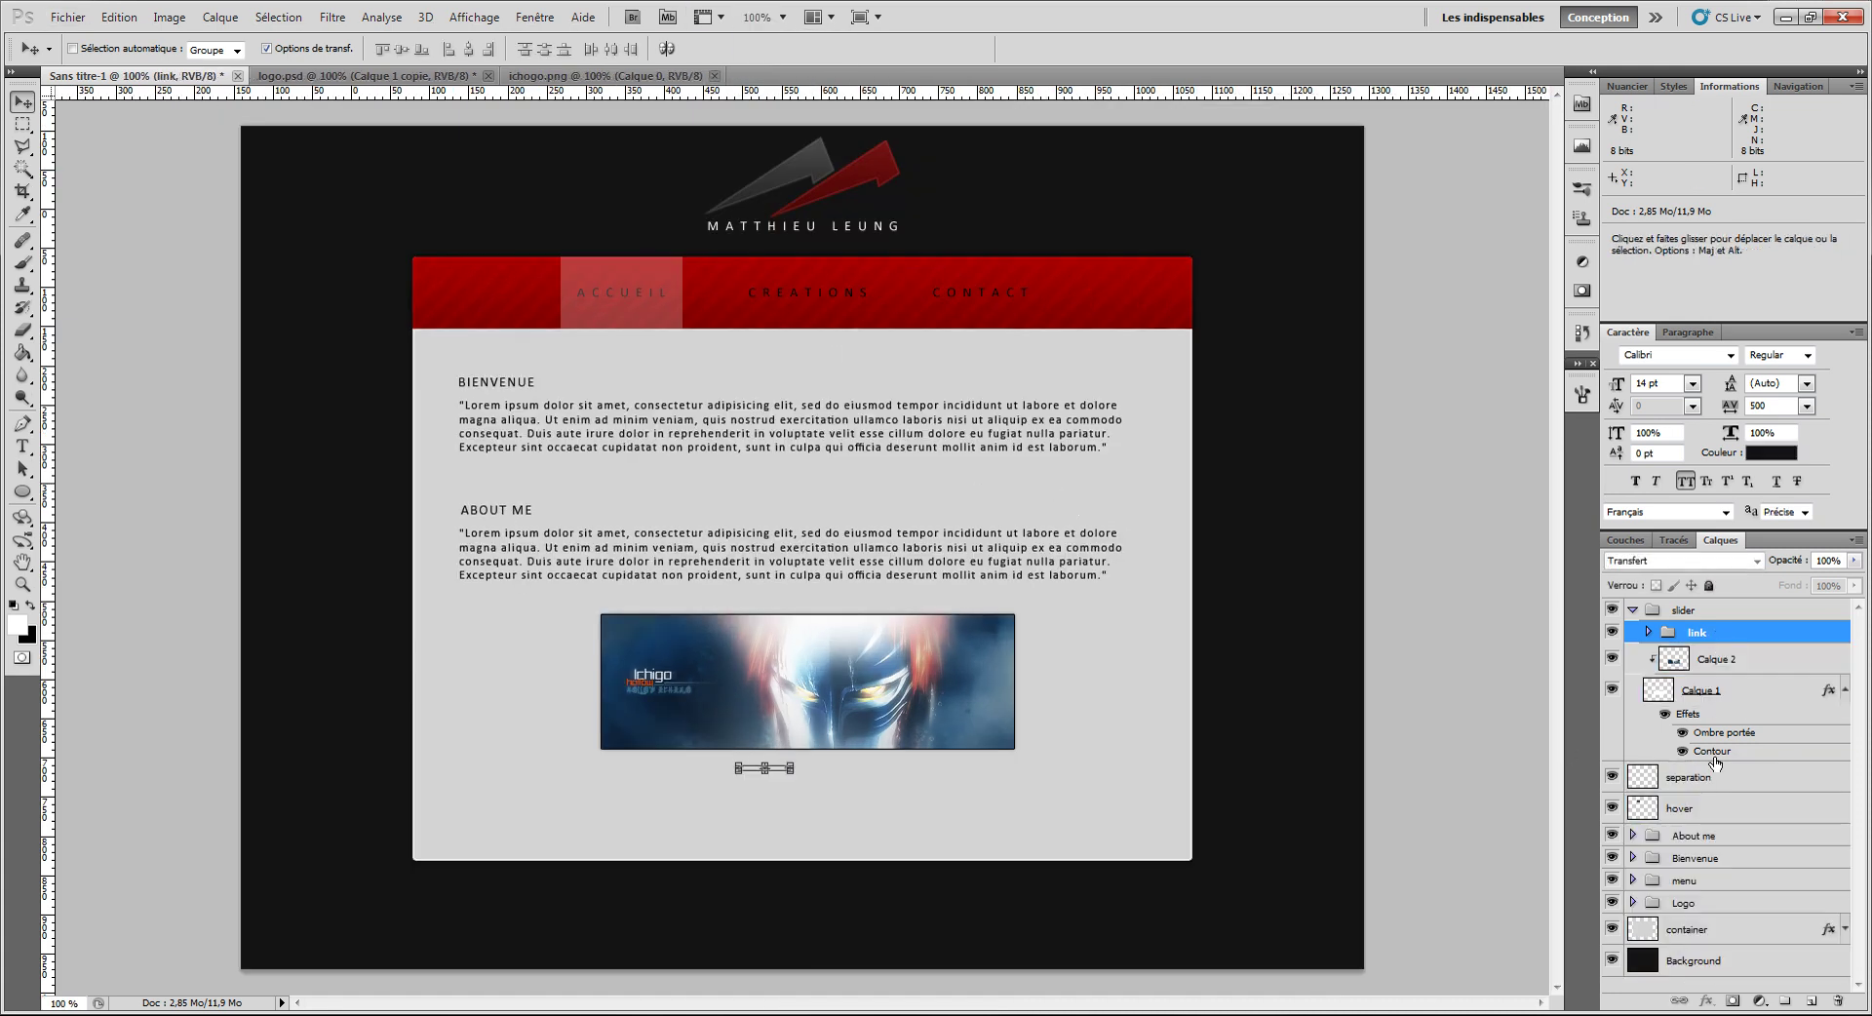
click(1703, 960)
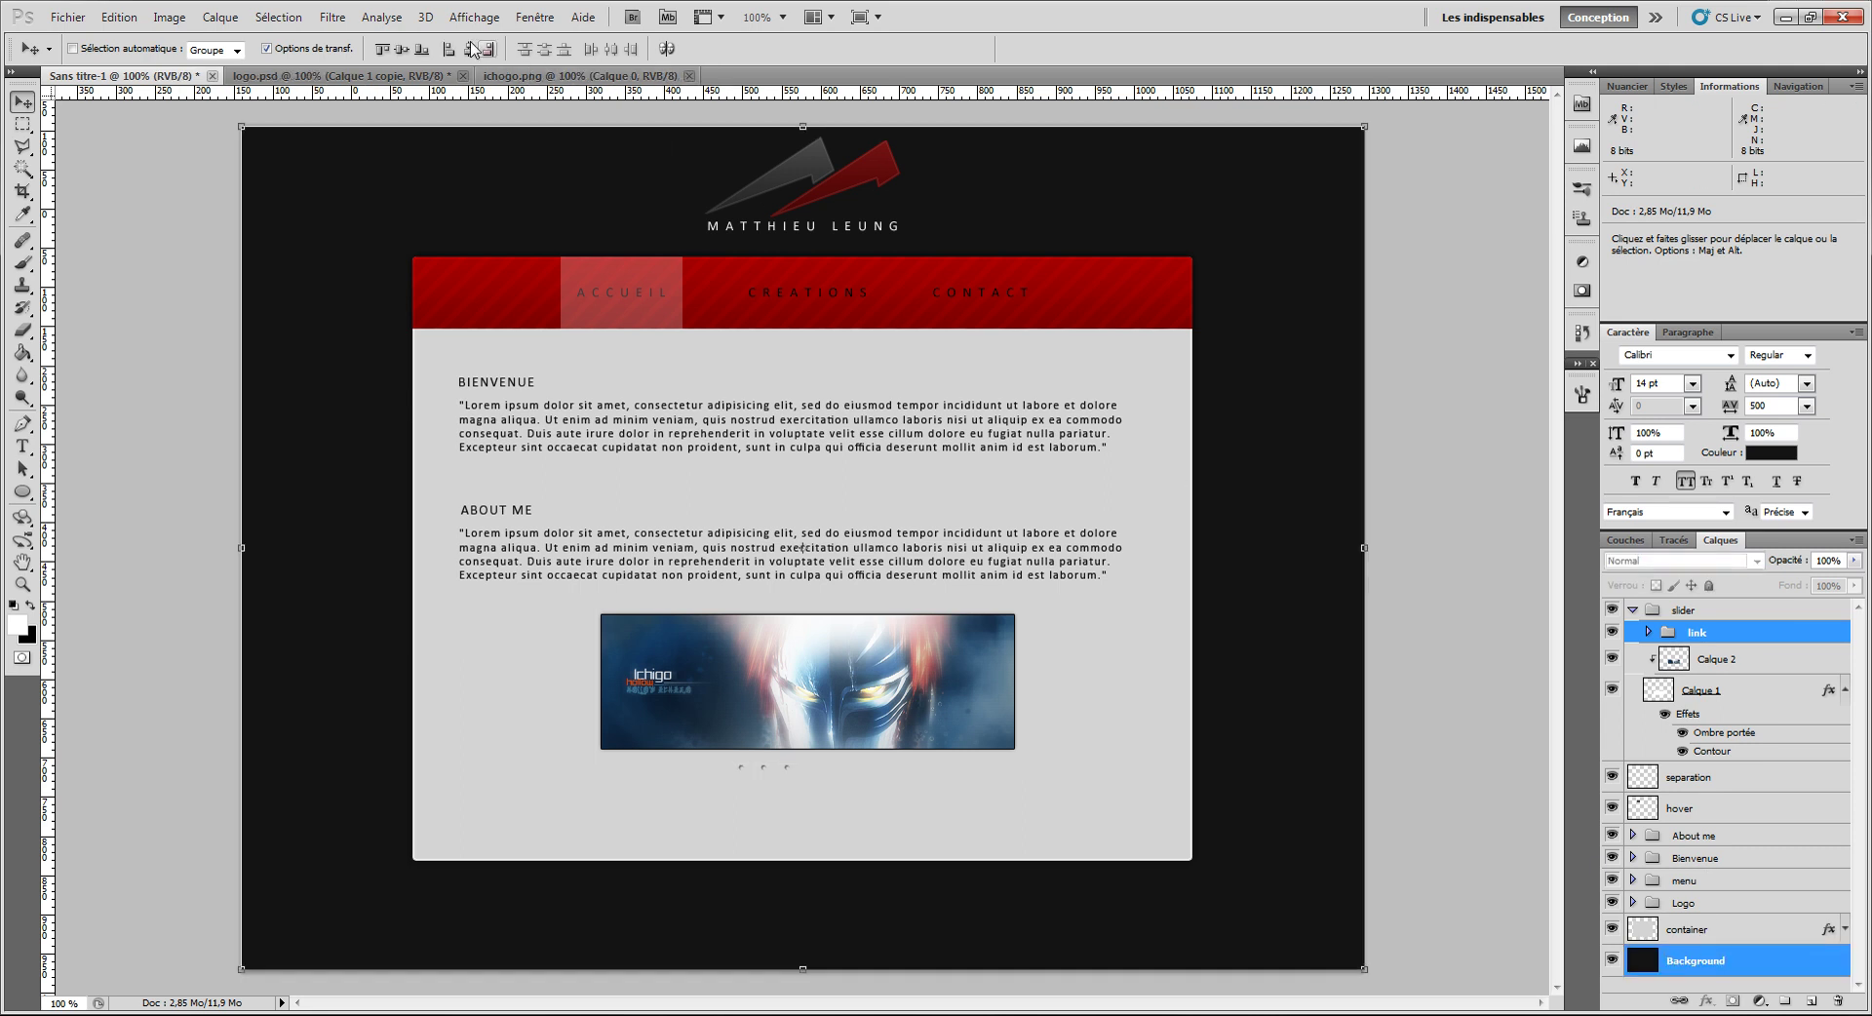
click(1724, 663)
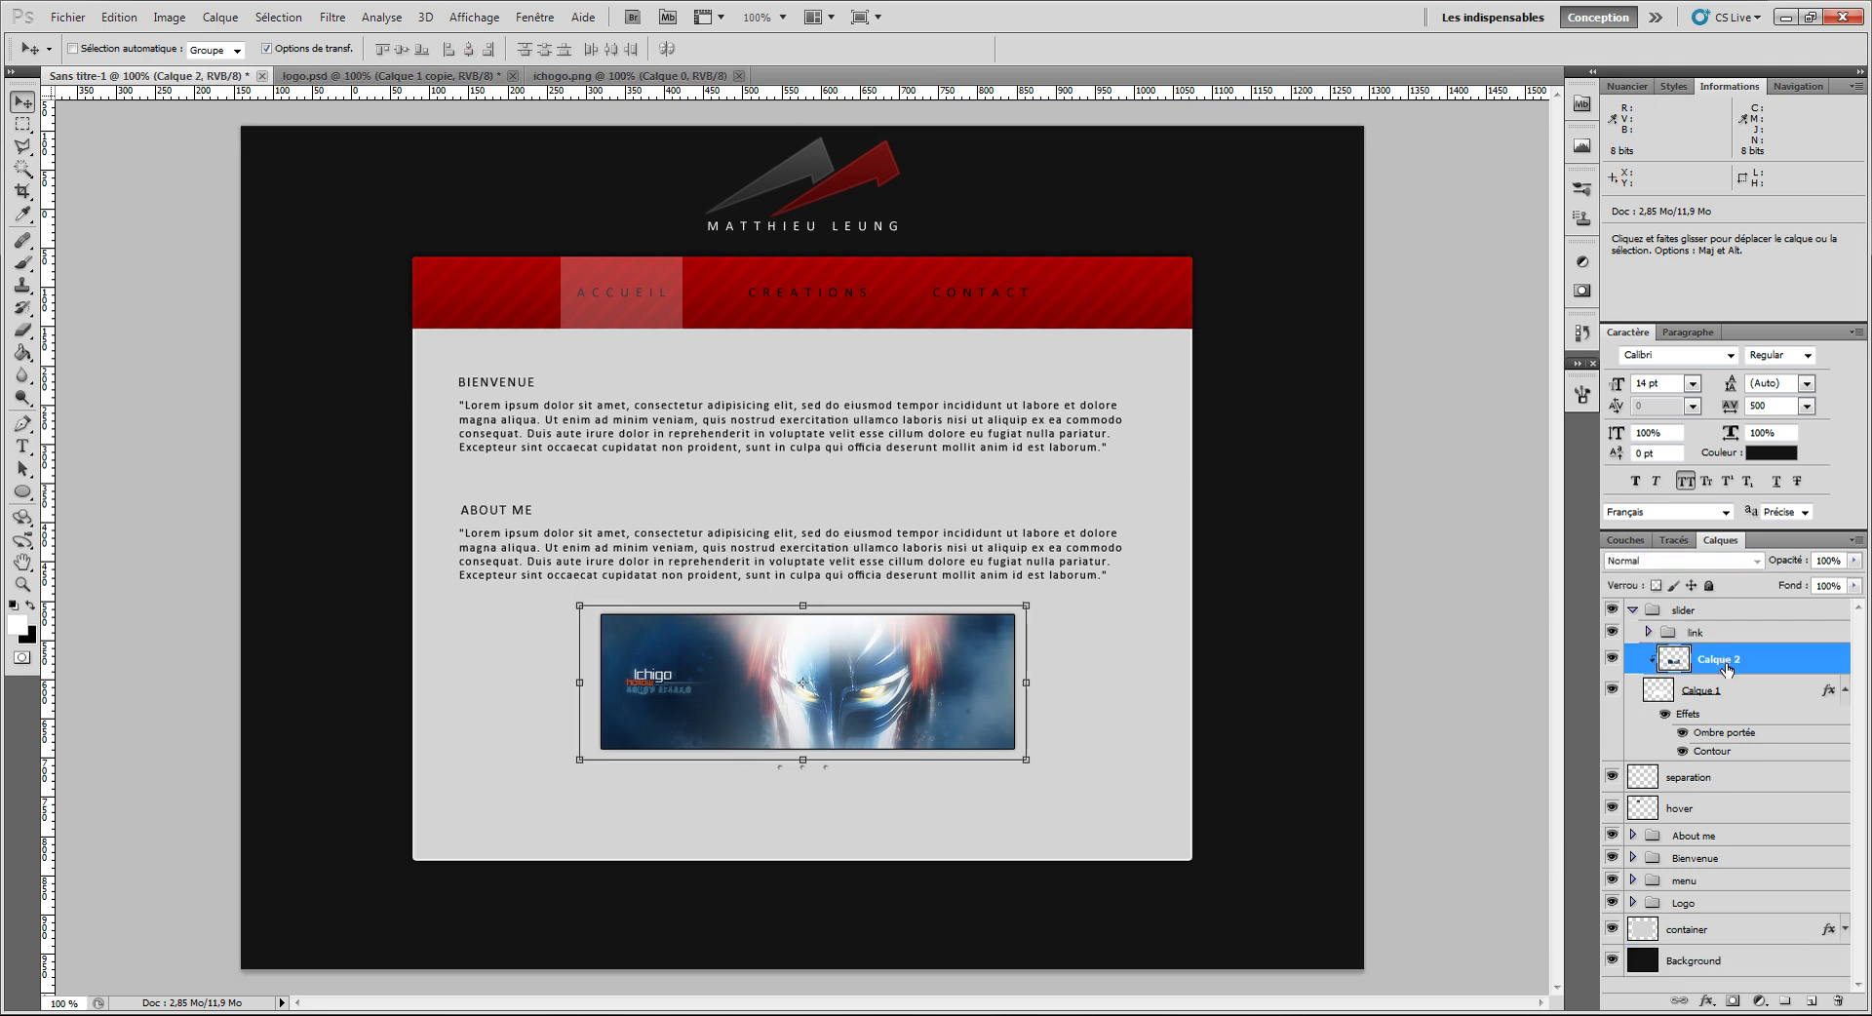
click(1724, 694)
ctrl+click(1693, 960)
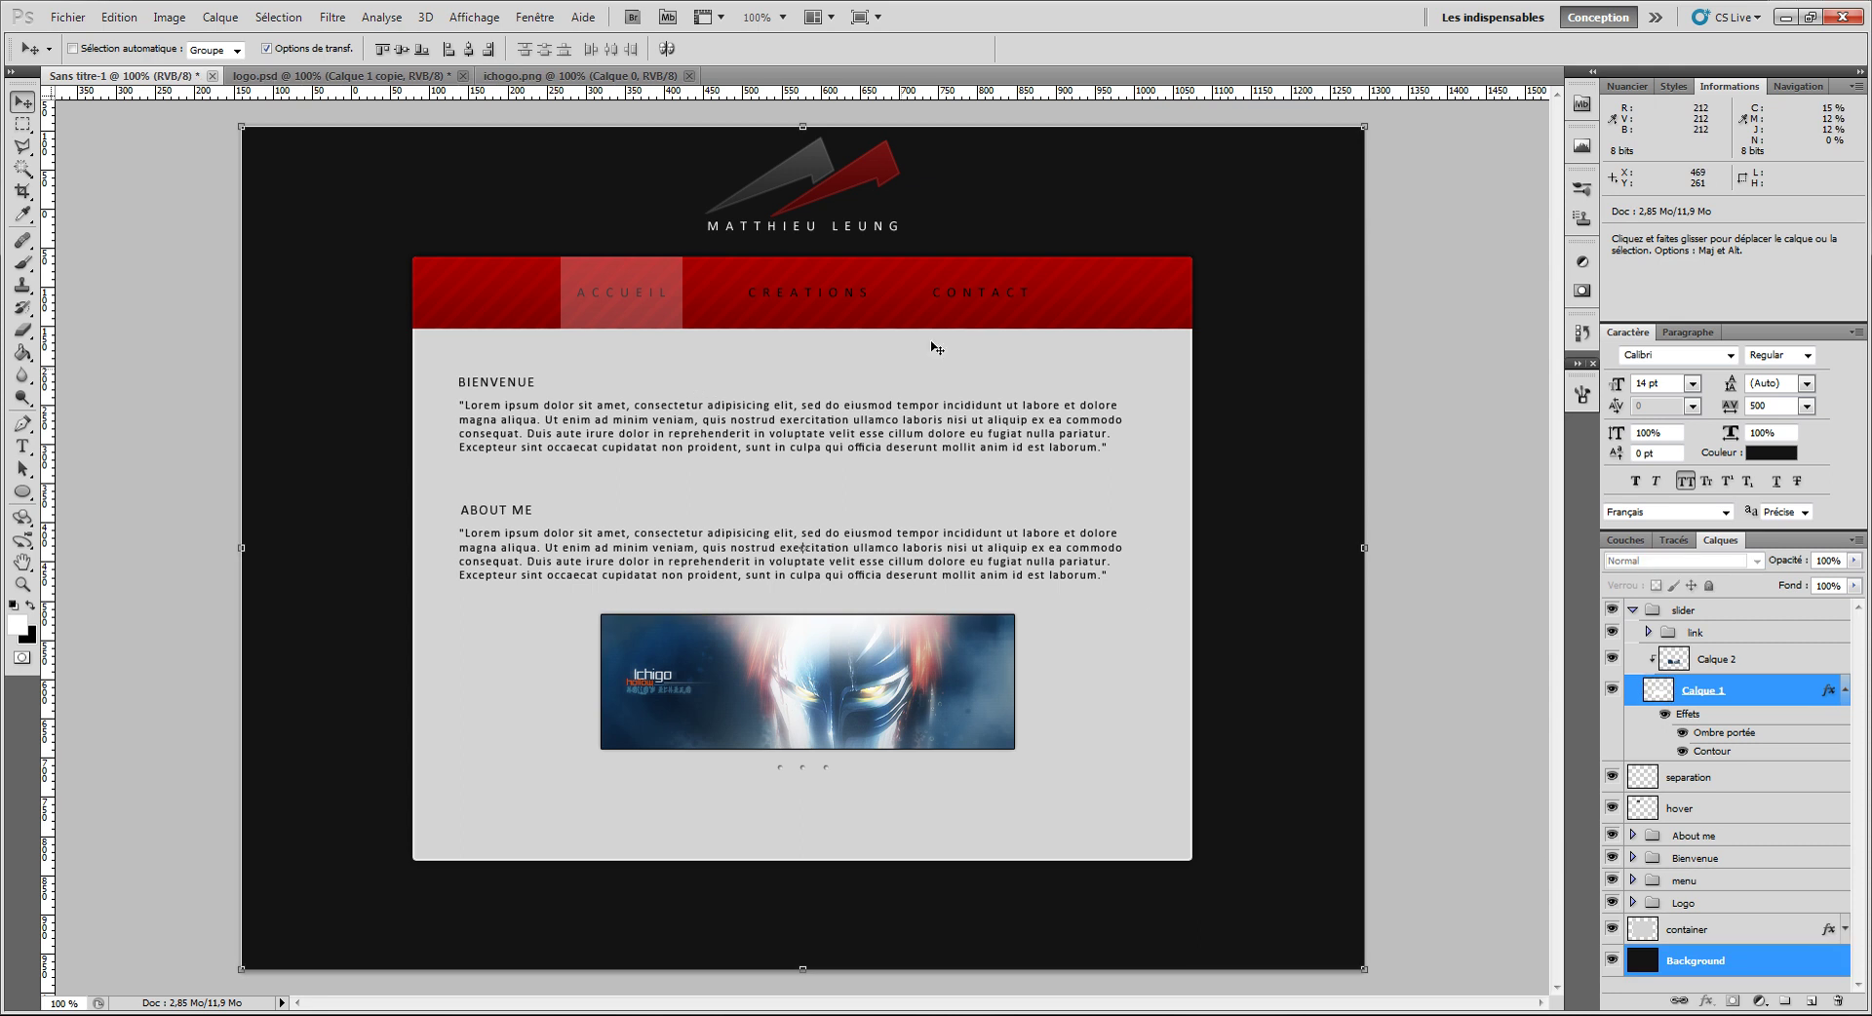
click(468, 49)
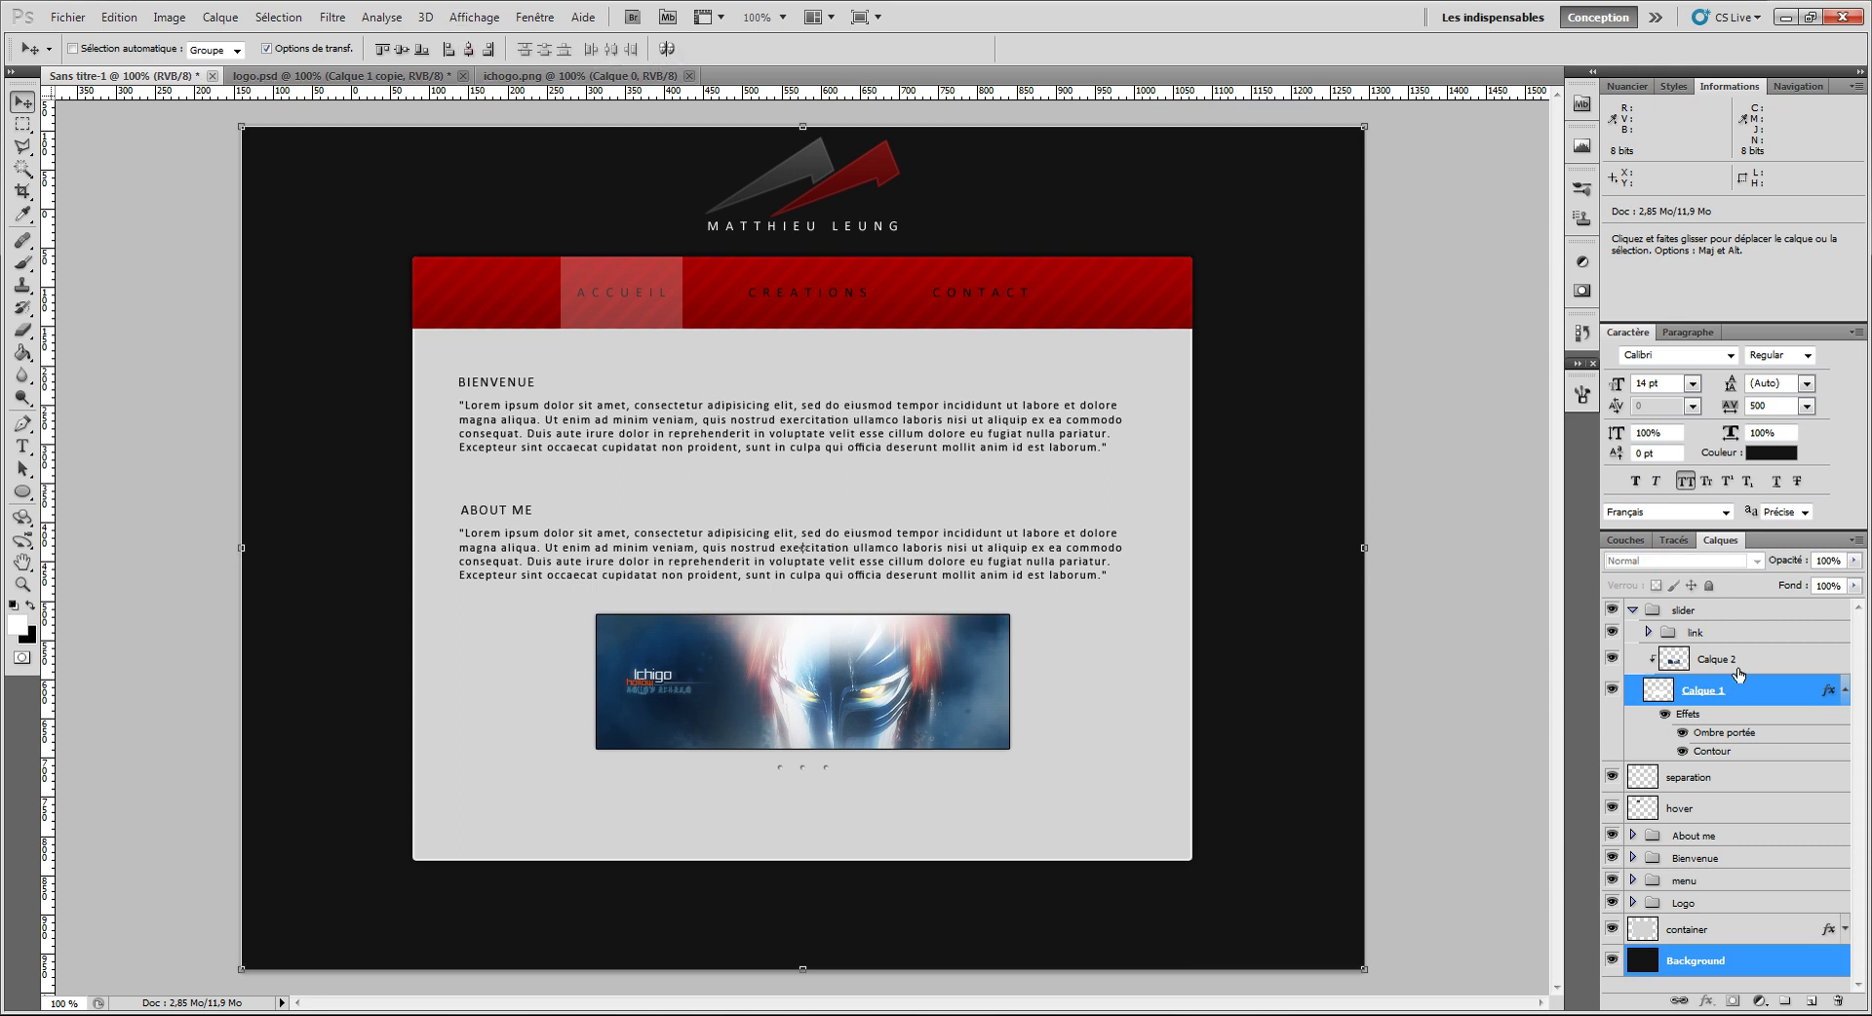
Step: Expand the link group and select the first dot's layer, Forme 1
click(1724, 636)
click(1649, 632)
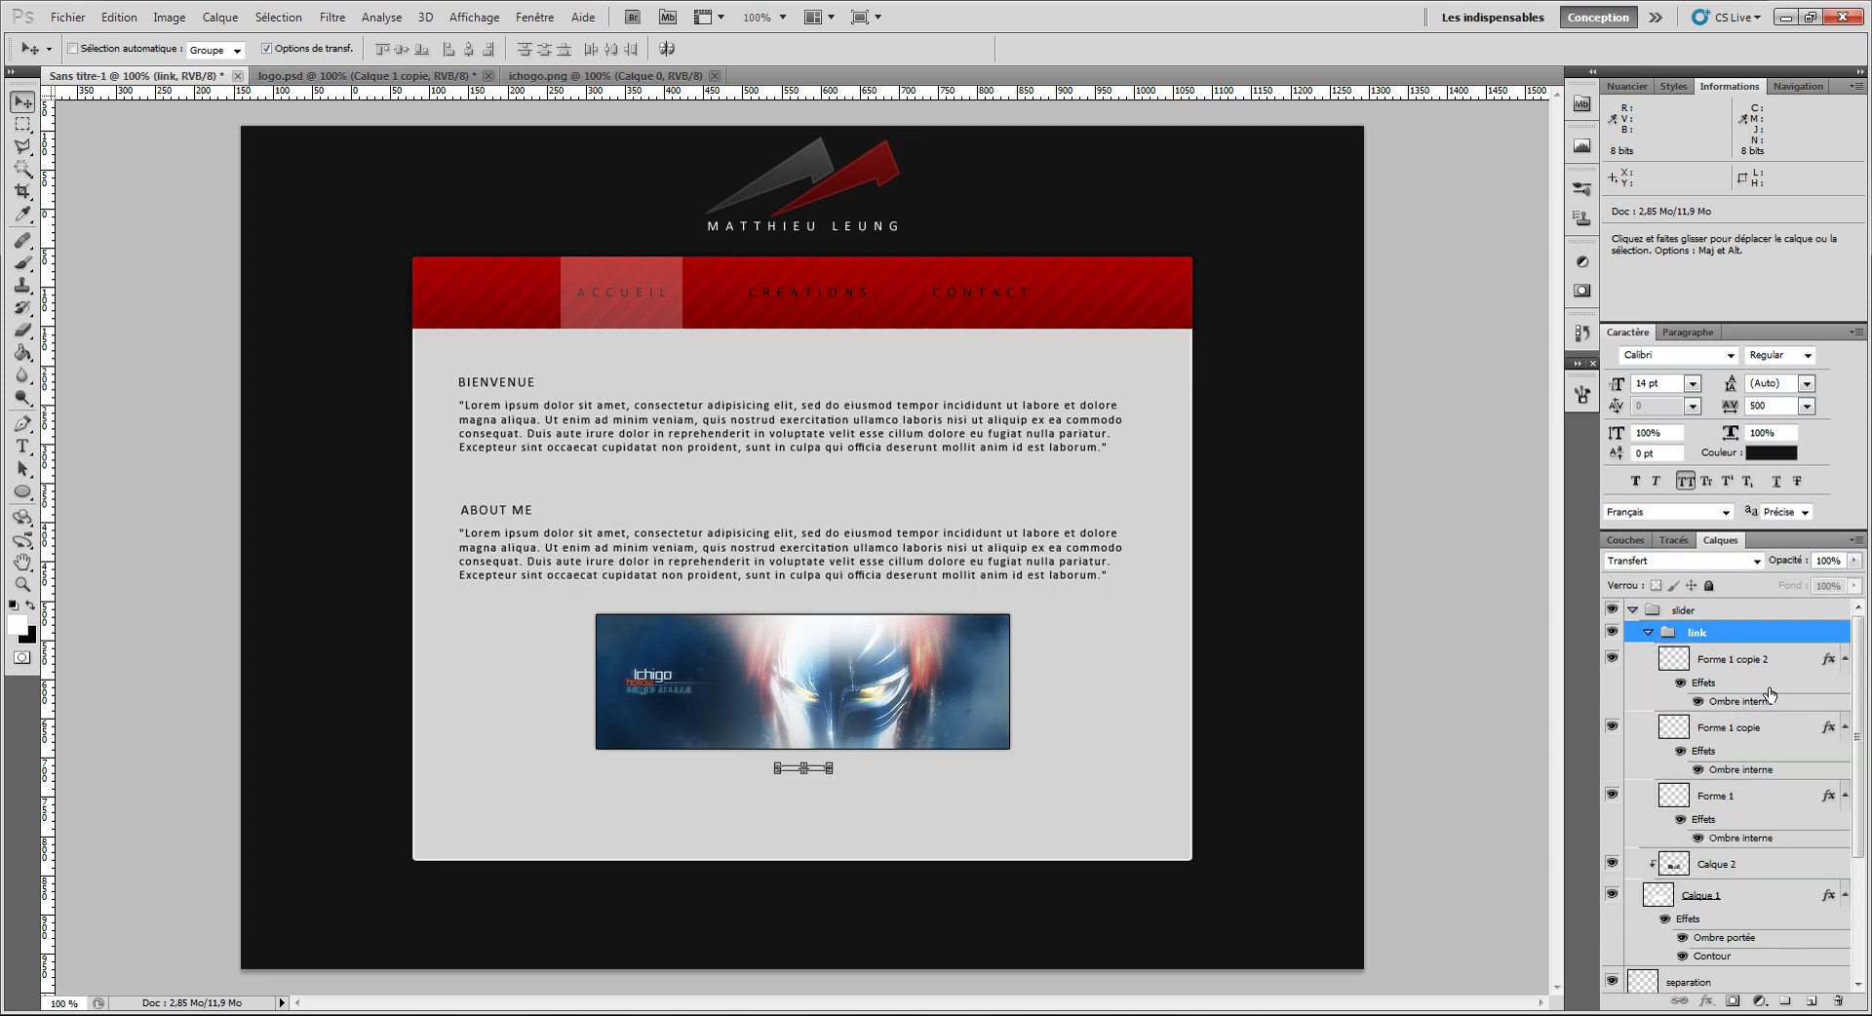
click(1758, 667)
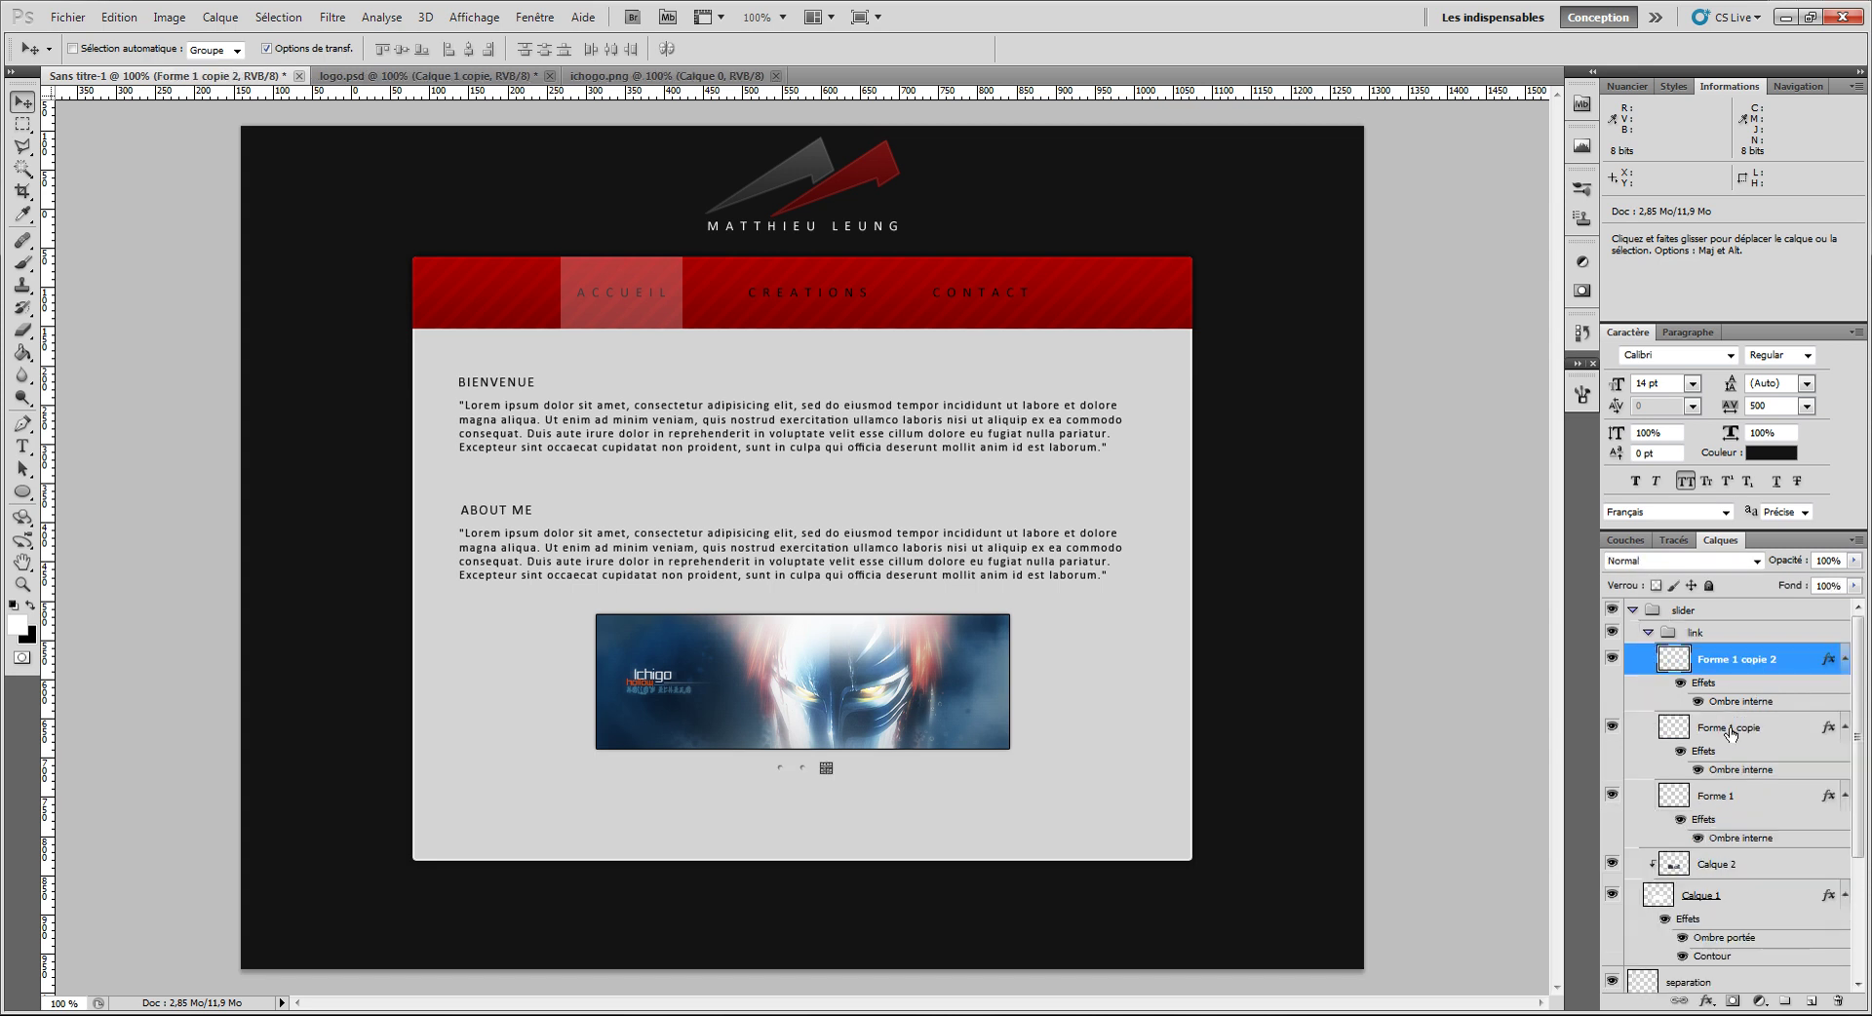
click(1702, 794)
Step: Colourise Forme 1 dark red with Hue/Saturation: saturation 100, lightness -58
key(ctrl+u)
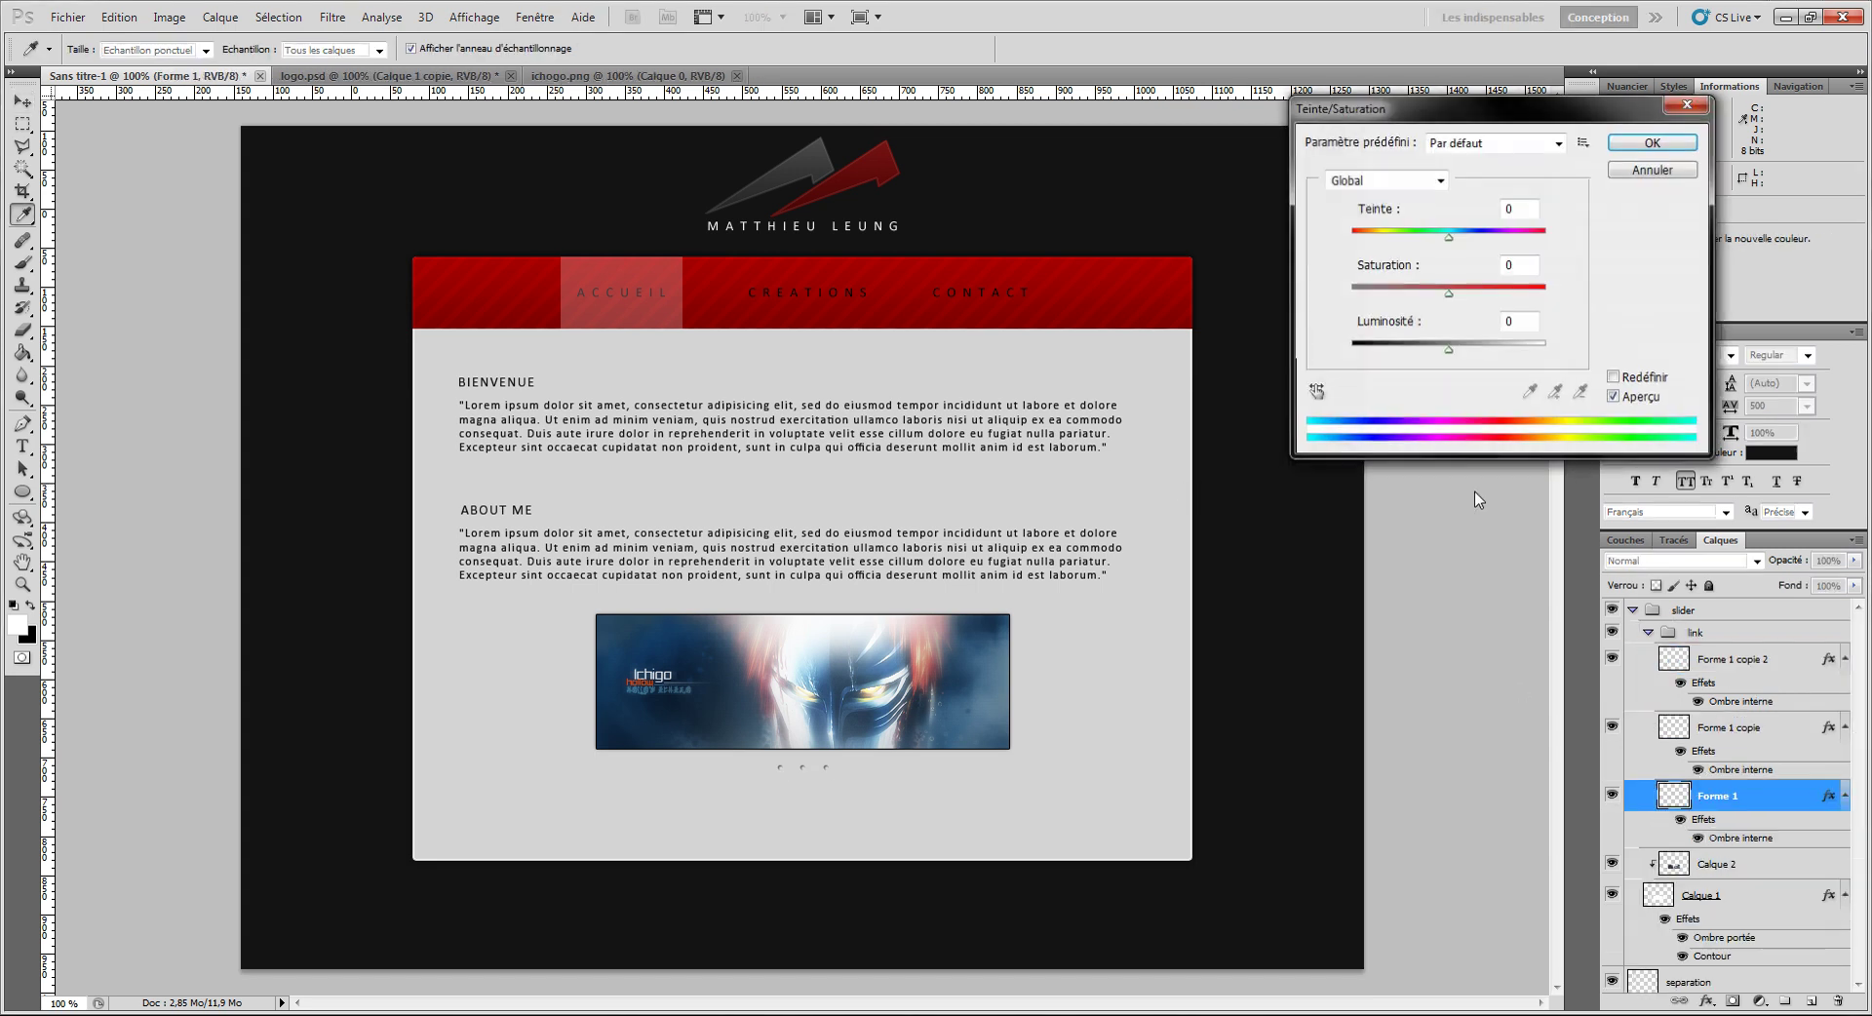
click(1614, 379)
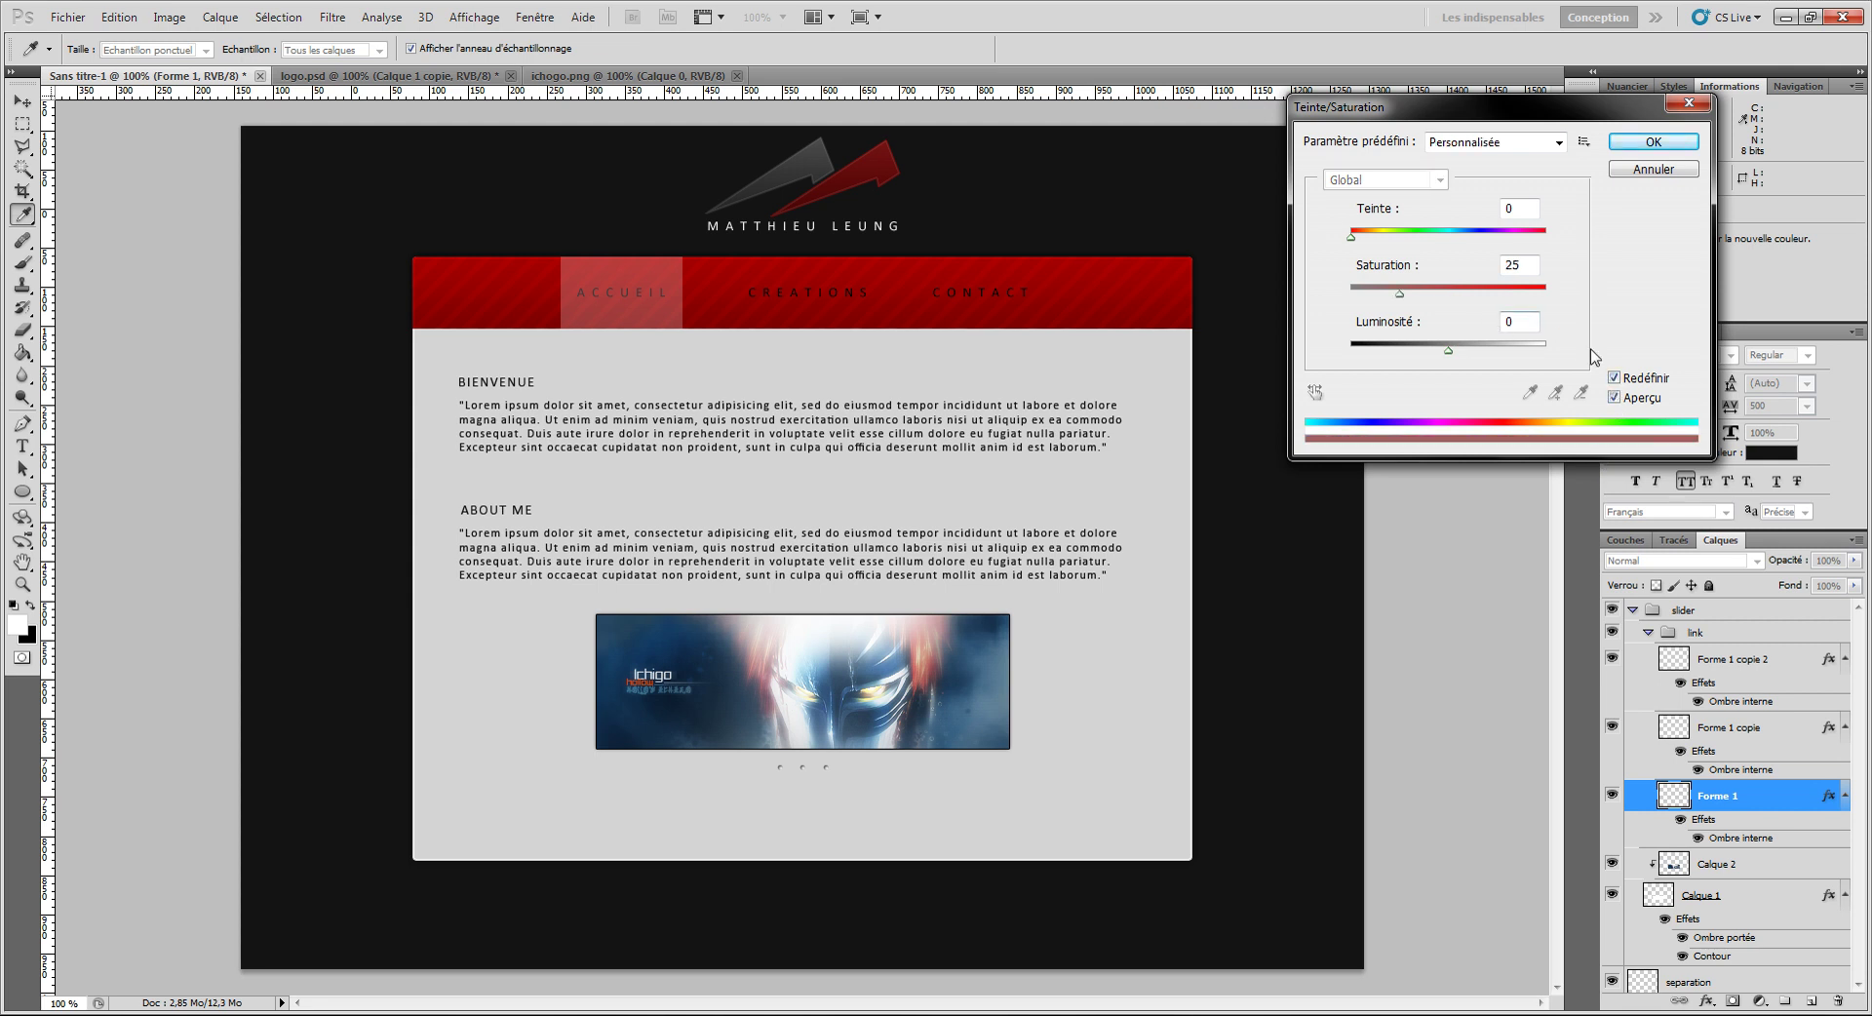
click(1402, 292)
drag(1431, 301, 1580, 305)
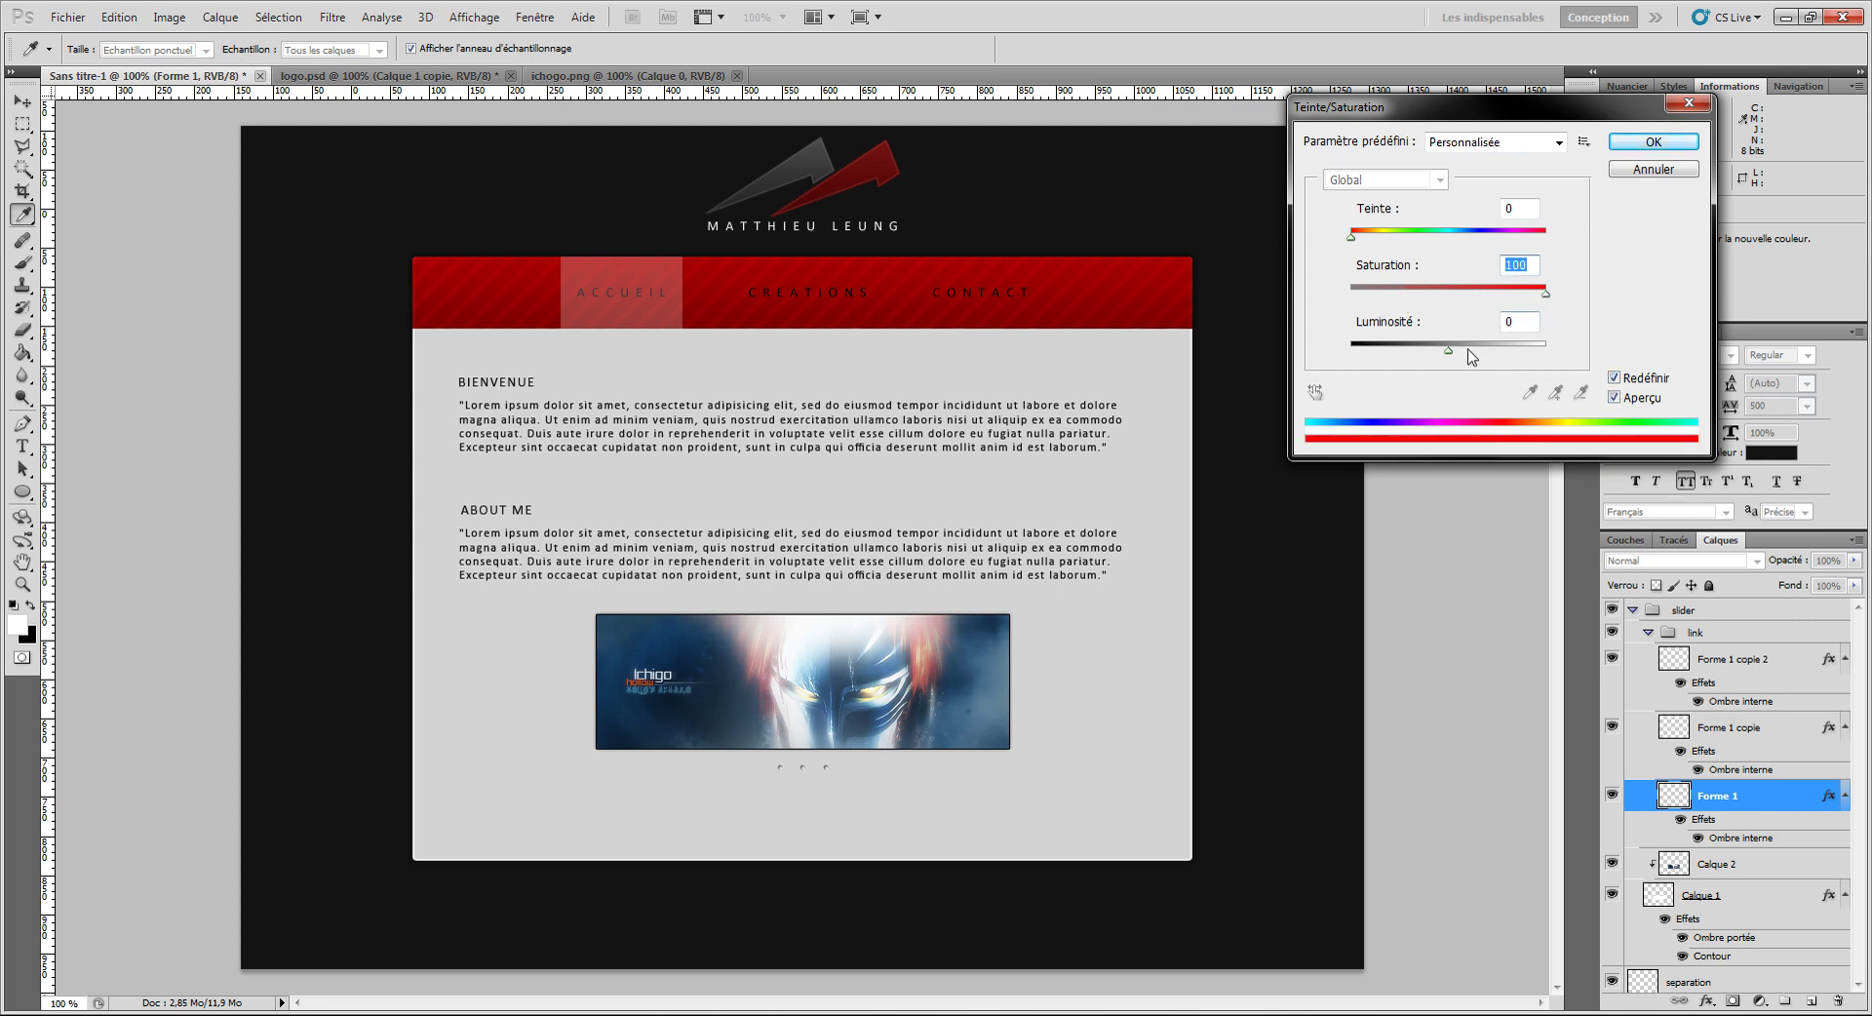
drag(1449, 350, 1393, 353)
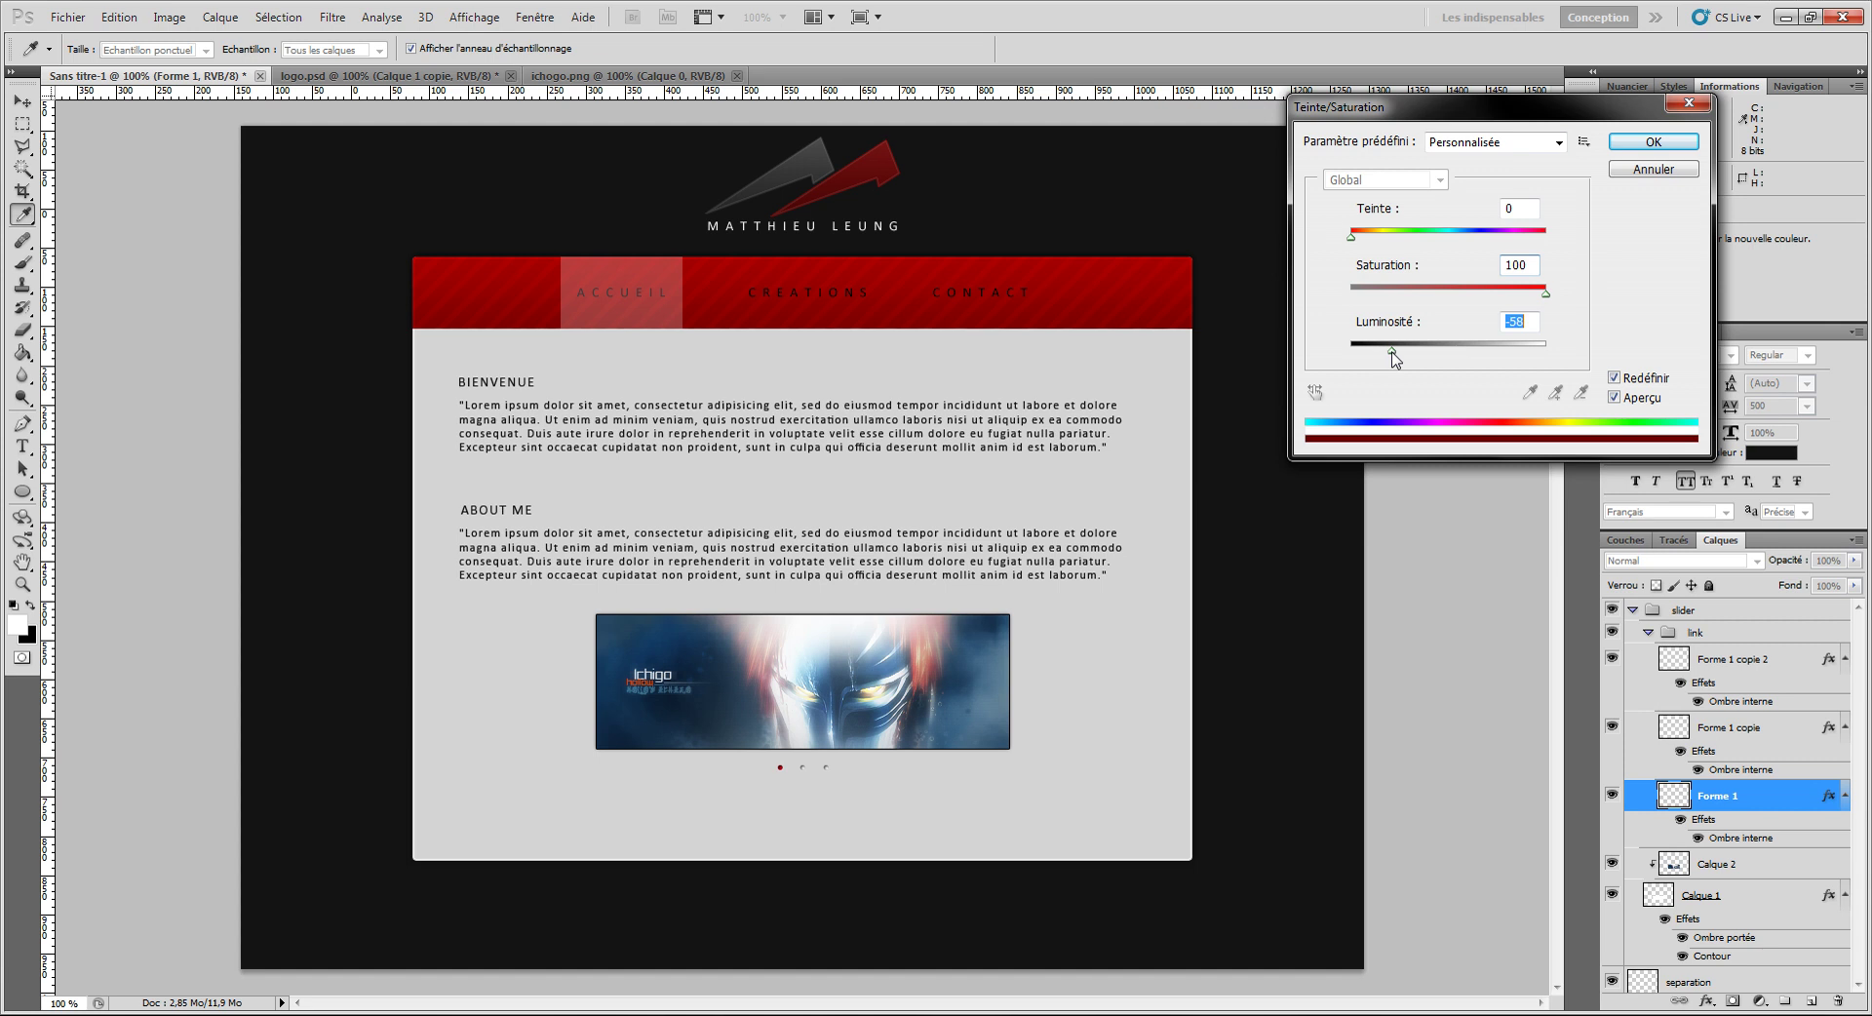
click(1634, 146)
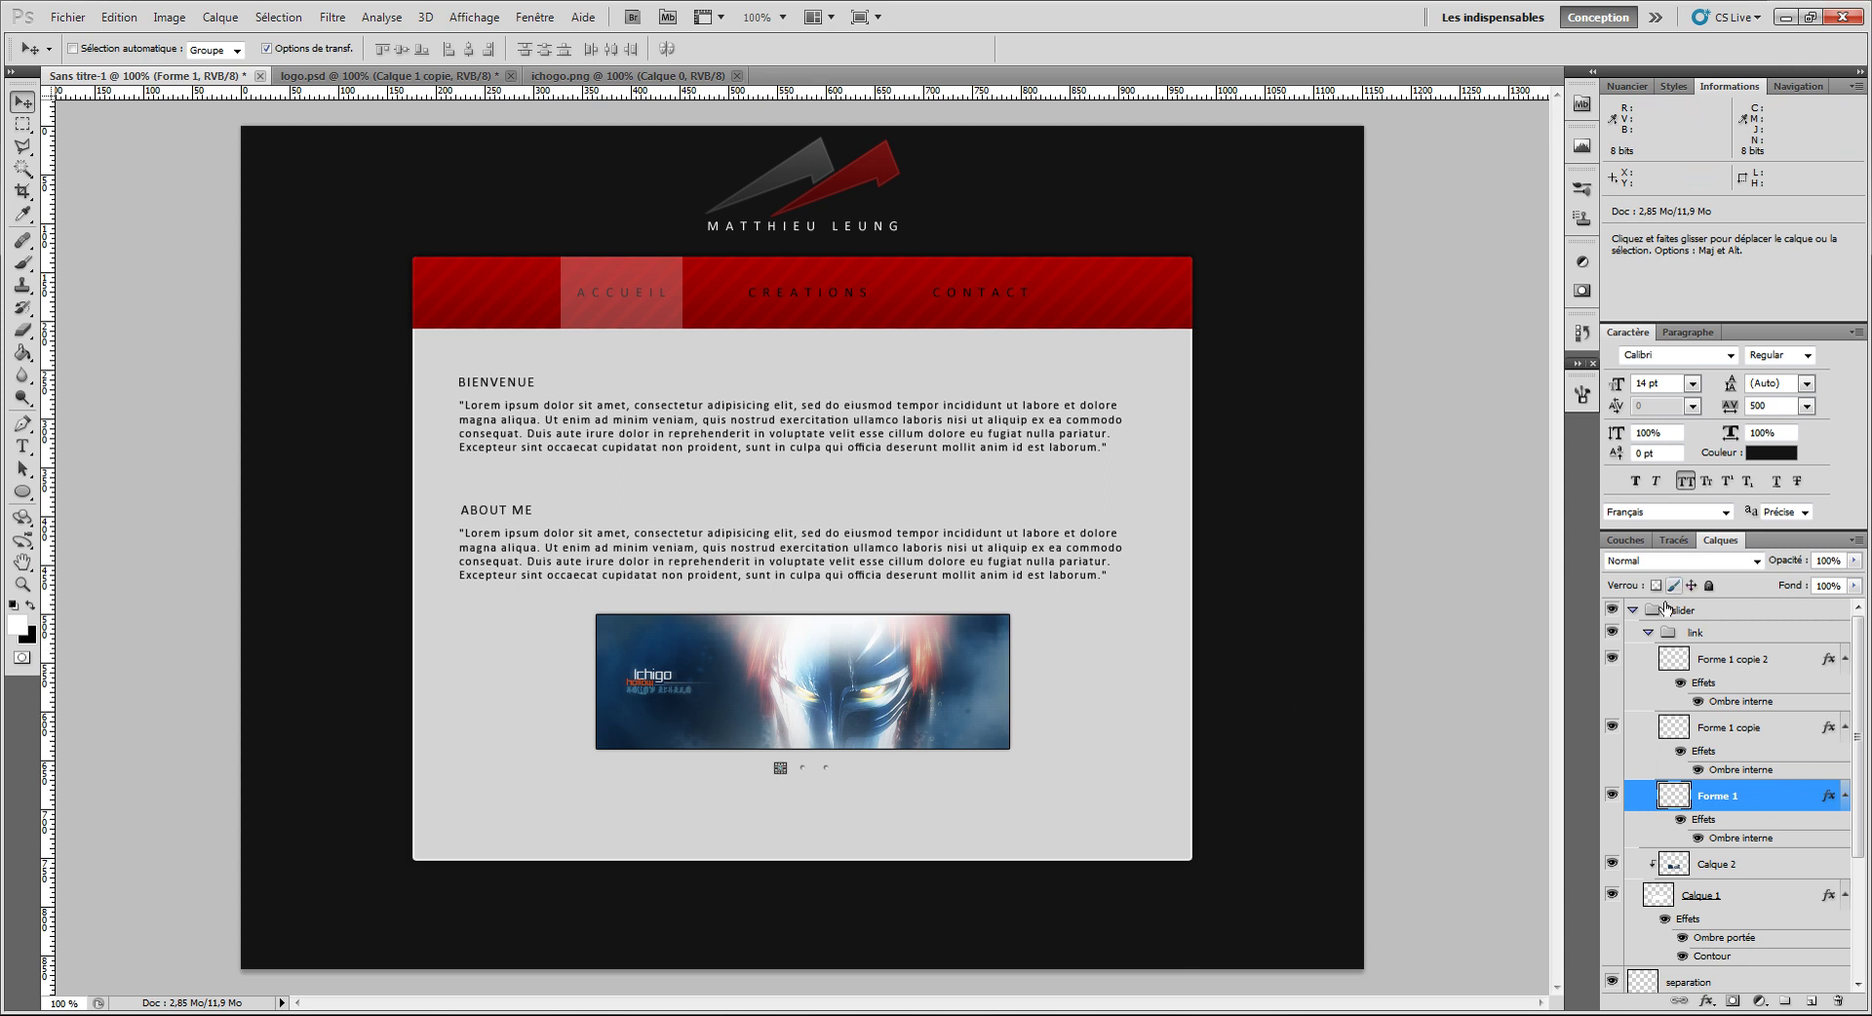
Step: Duplicate the separation line layer and move the copy down near the content panel's bottom
click(1635, 611)
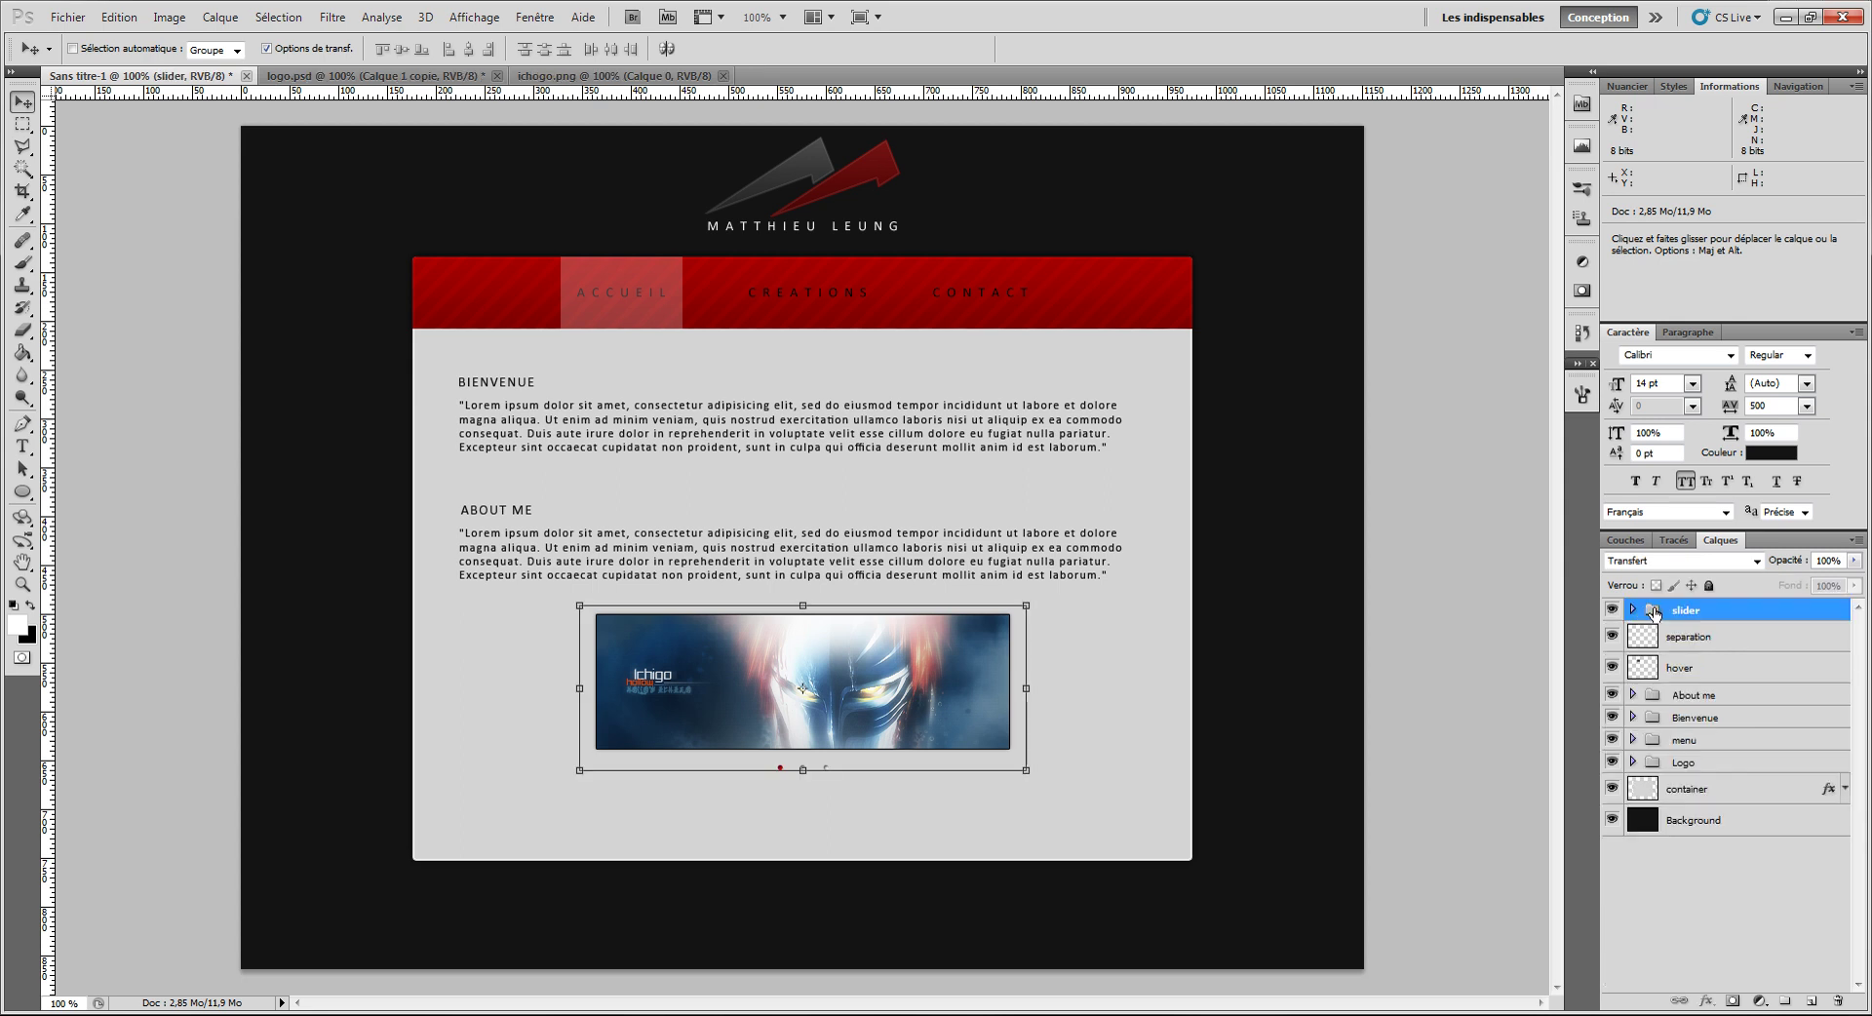
click(1697, 639)
key(ctrl+j)
drag(911, 367, 880, 571)
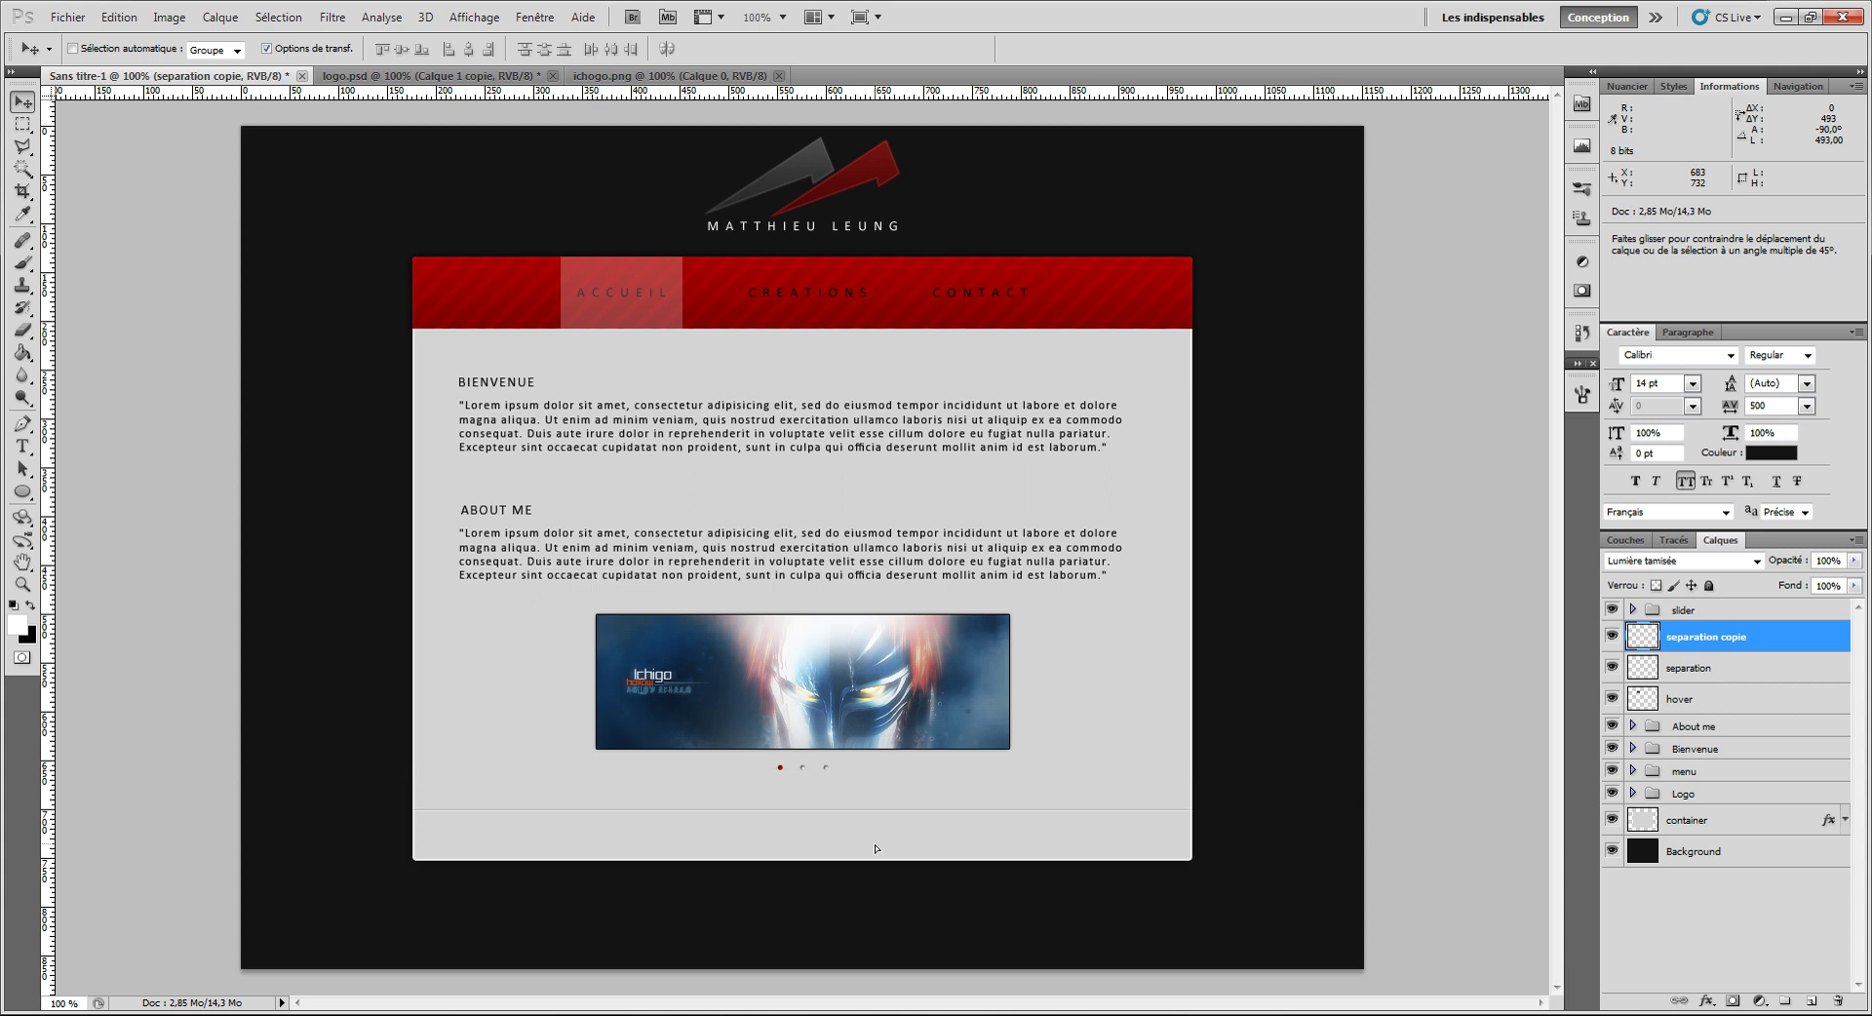
drag(875, 856, 876, 865)
Step: Type a footer line 'COPYRIGHT', the owner's name and '2011-2012', fixing the year typo
click(23, 445)
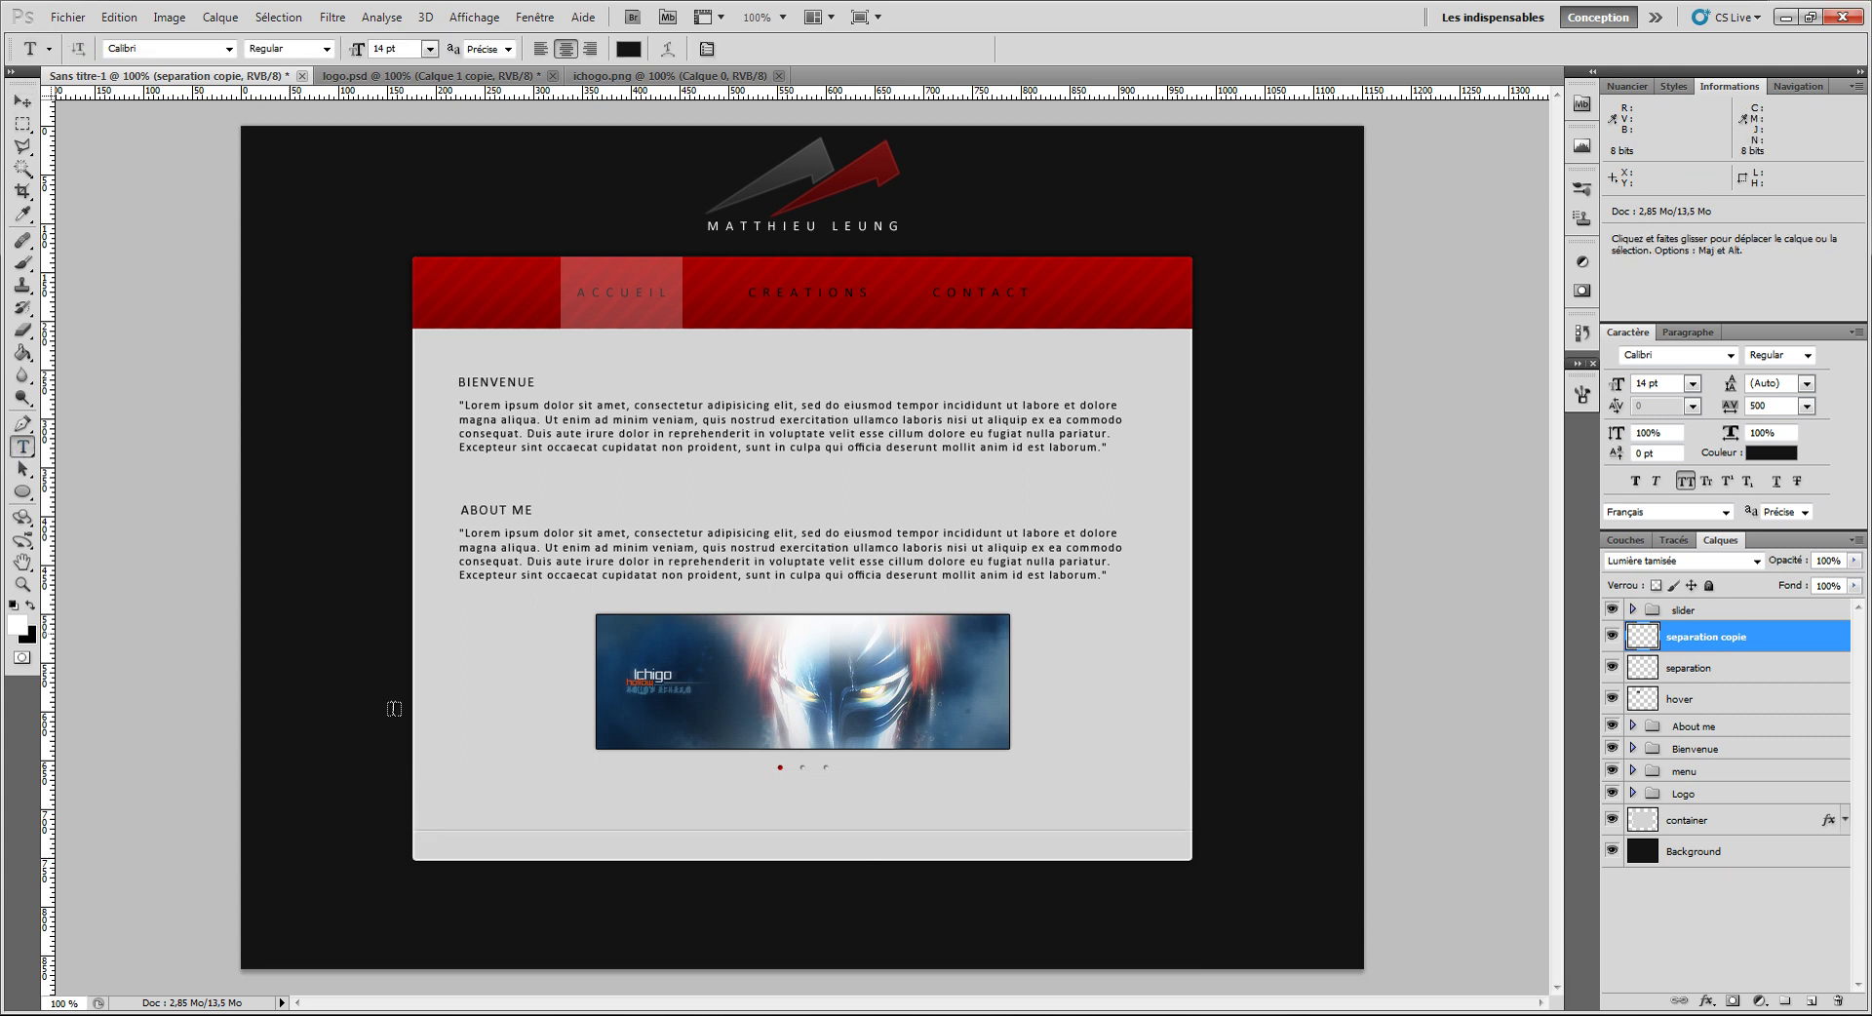
click(763, 846)
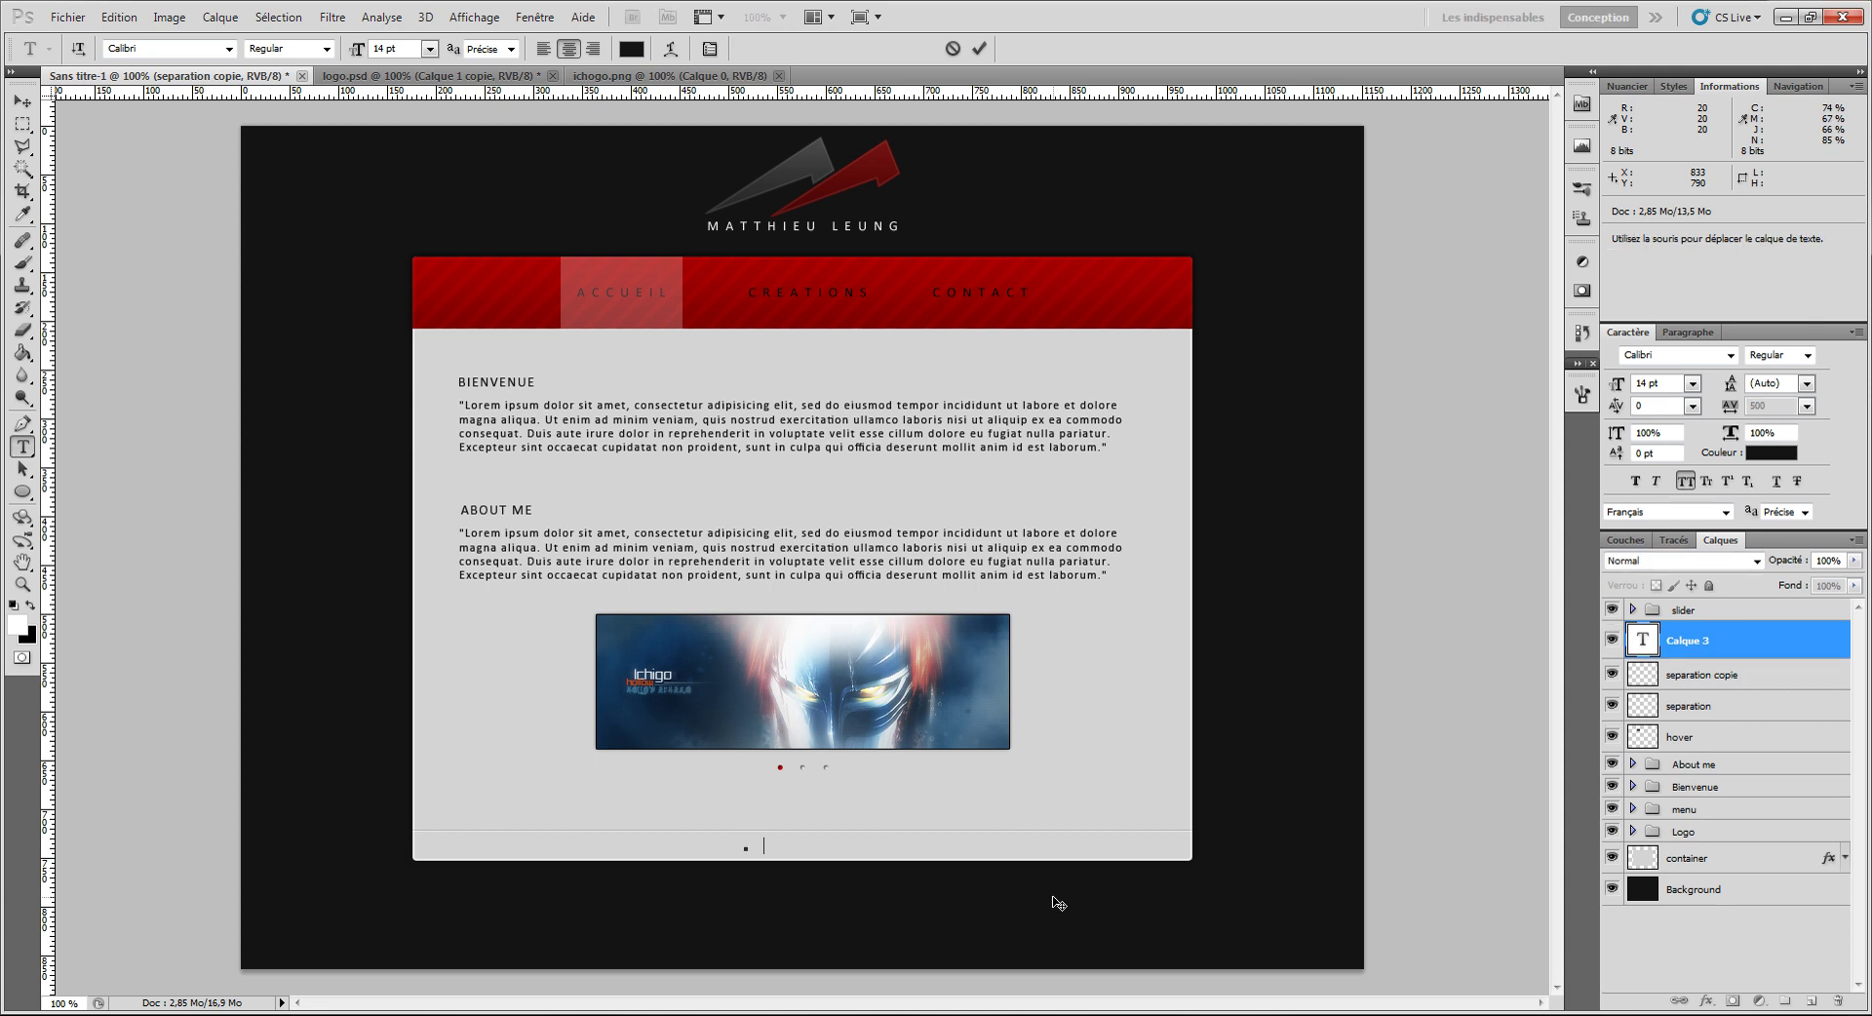
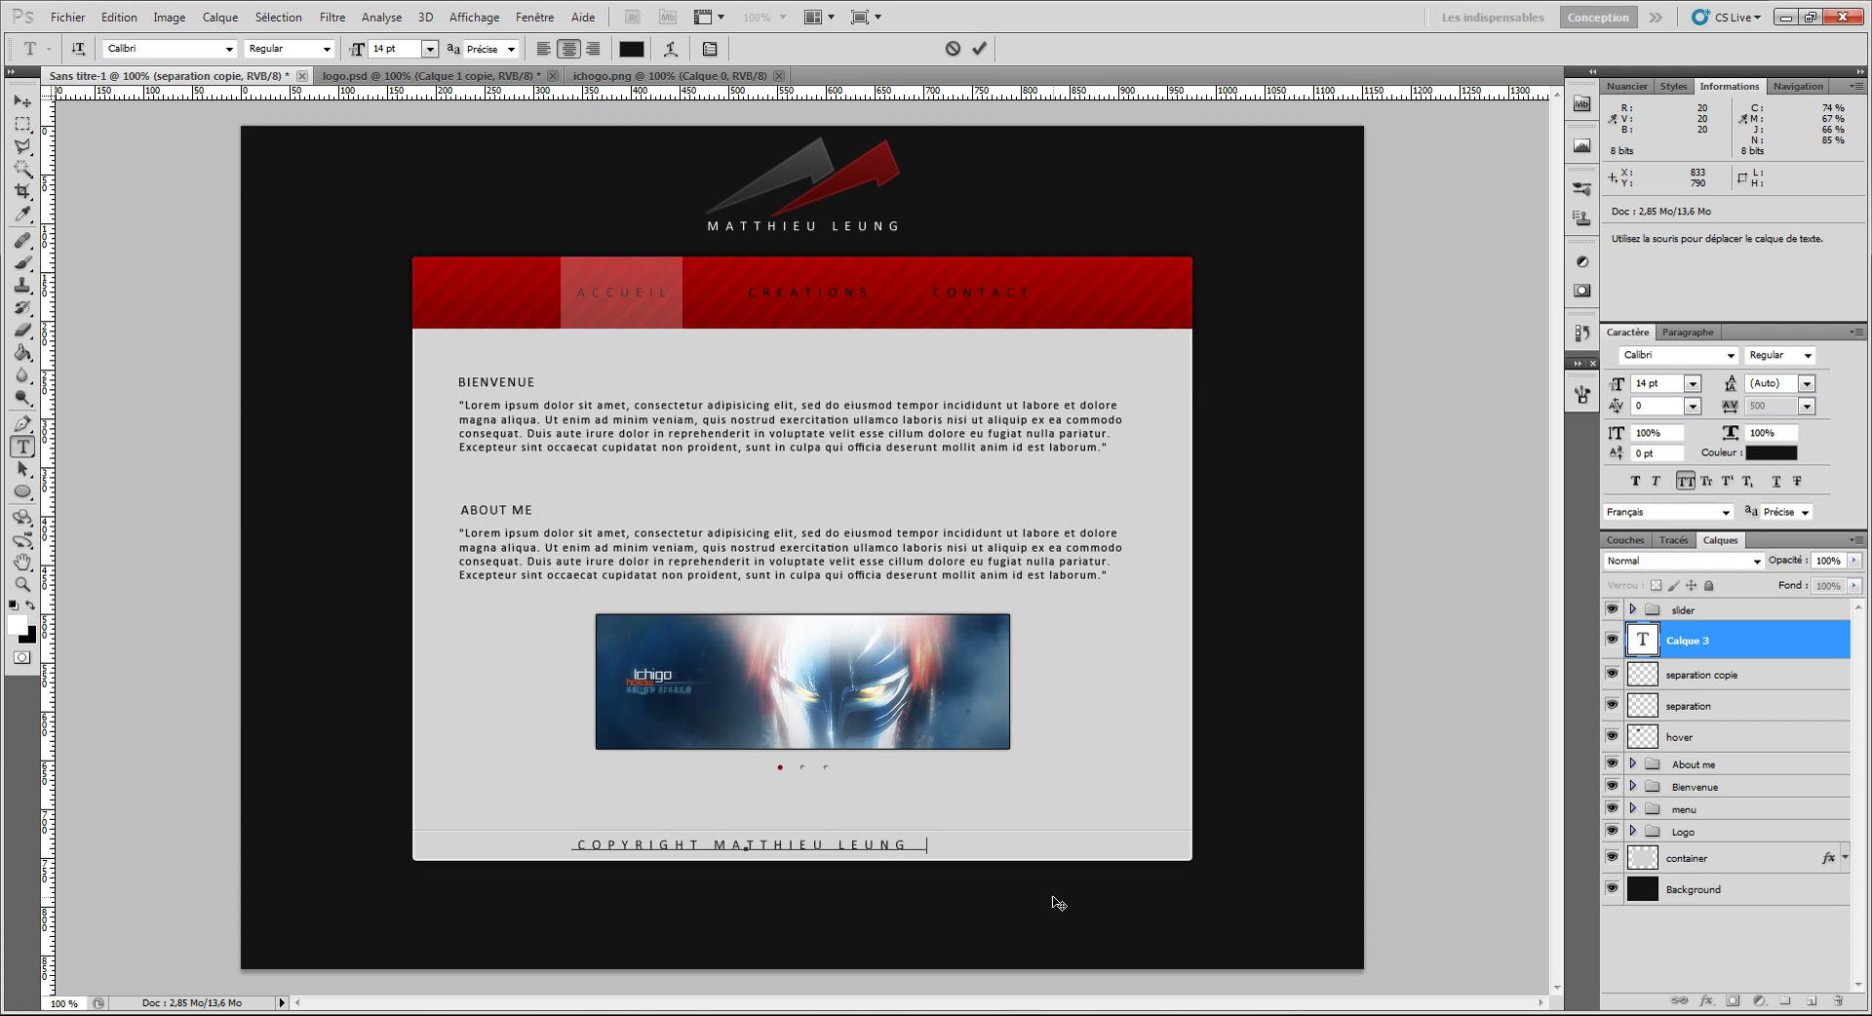
text( 20011-2012)
key(Left)
key(Left)
key(Left)
key(Left)
key(Left)
key(Left)
key(Left)
key(BackSpace)
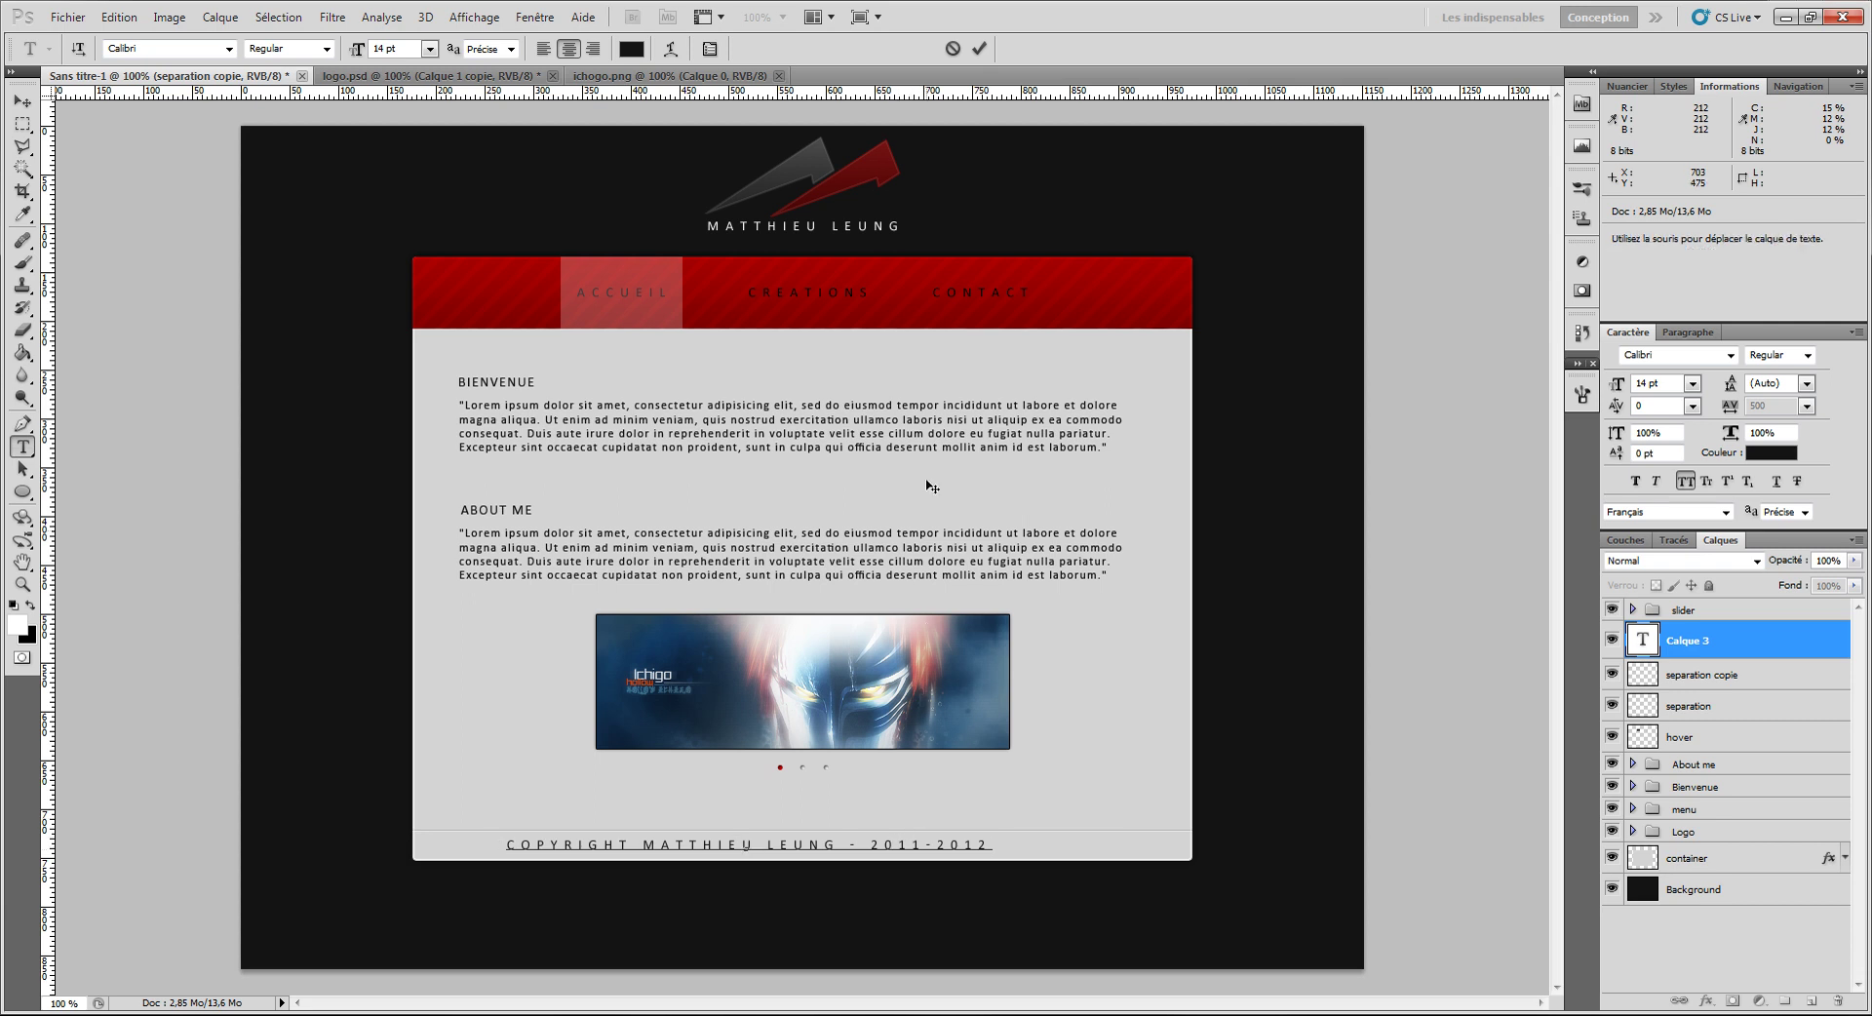
Step: Commit the copyright text, shrink it to 8 pt, and select it together with the Background
click(979, 48)
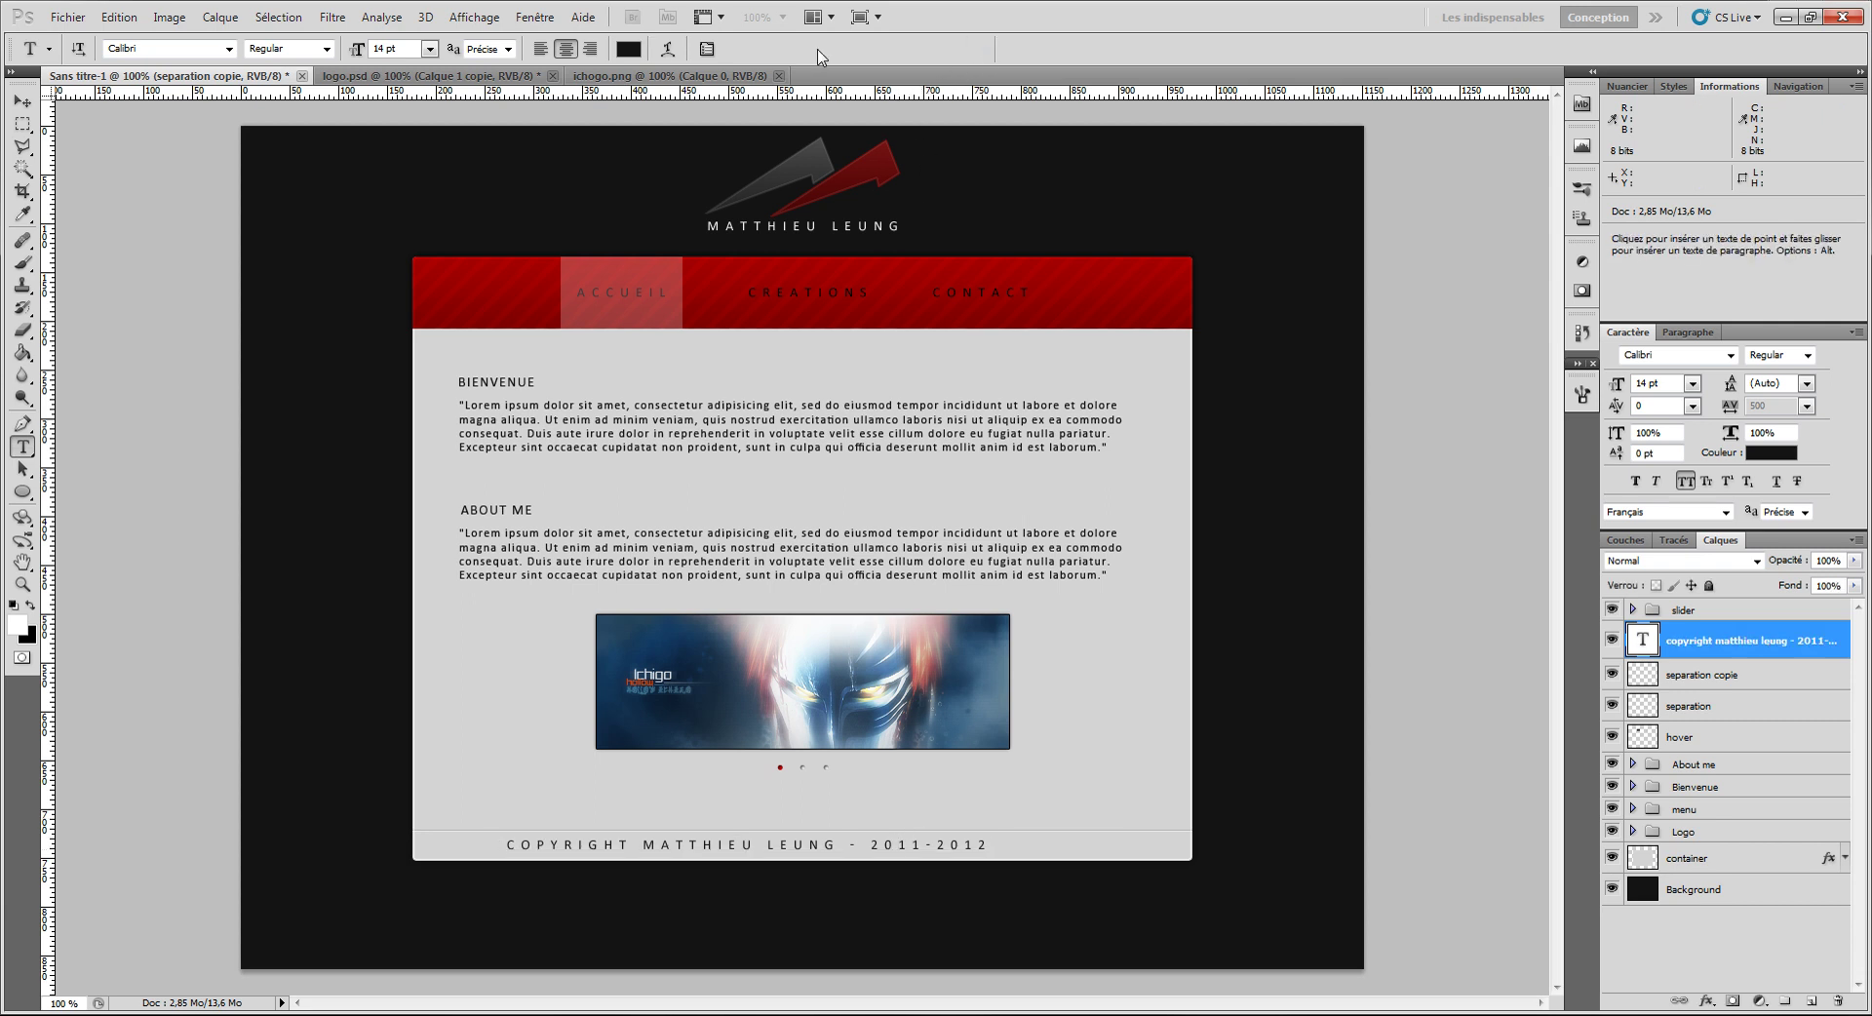
click(429, 47)
click(432, 169)
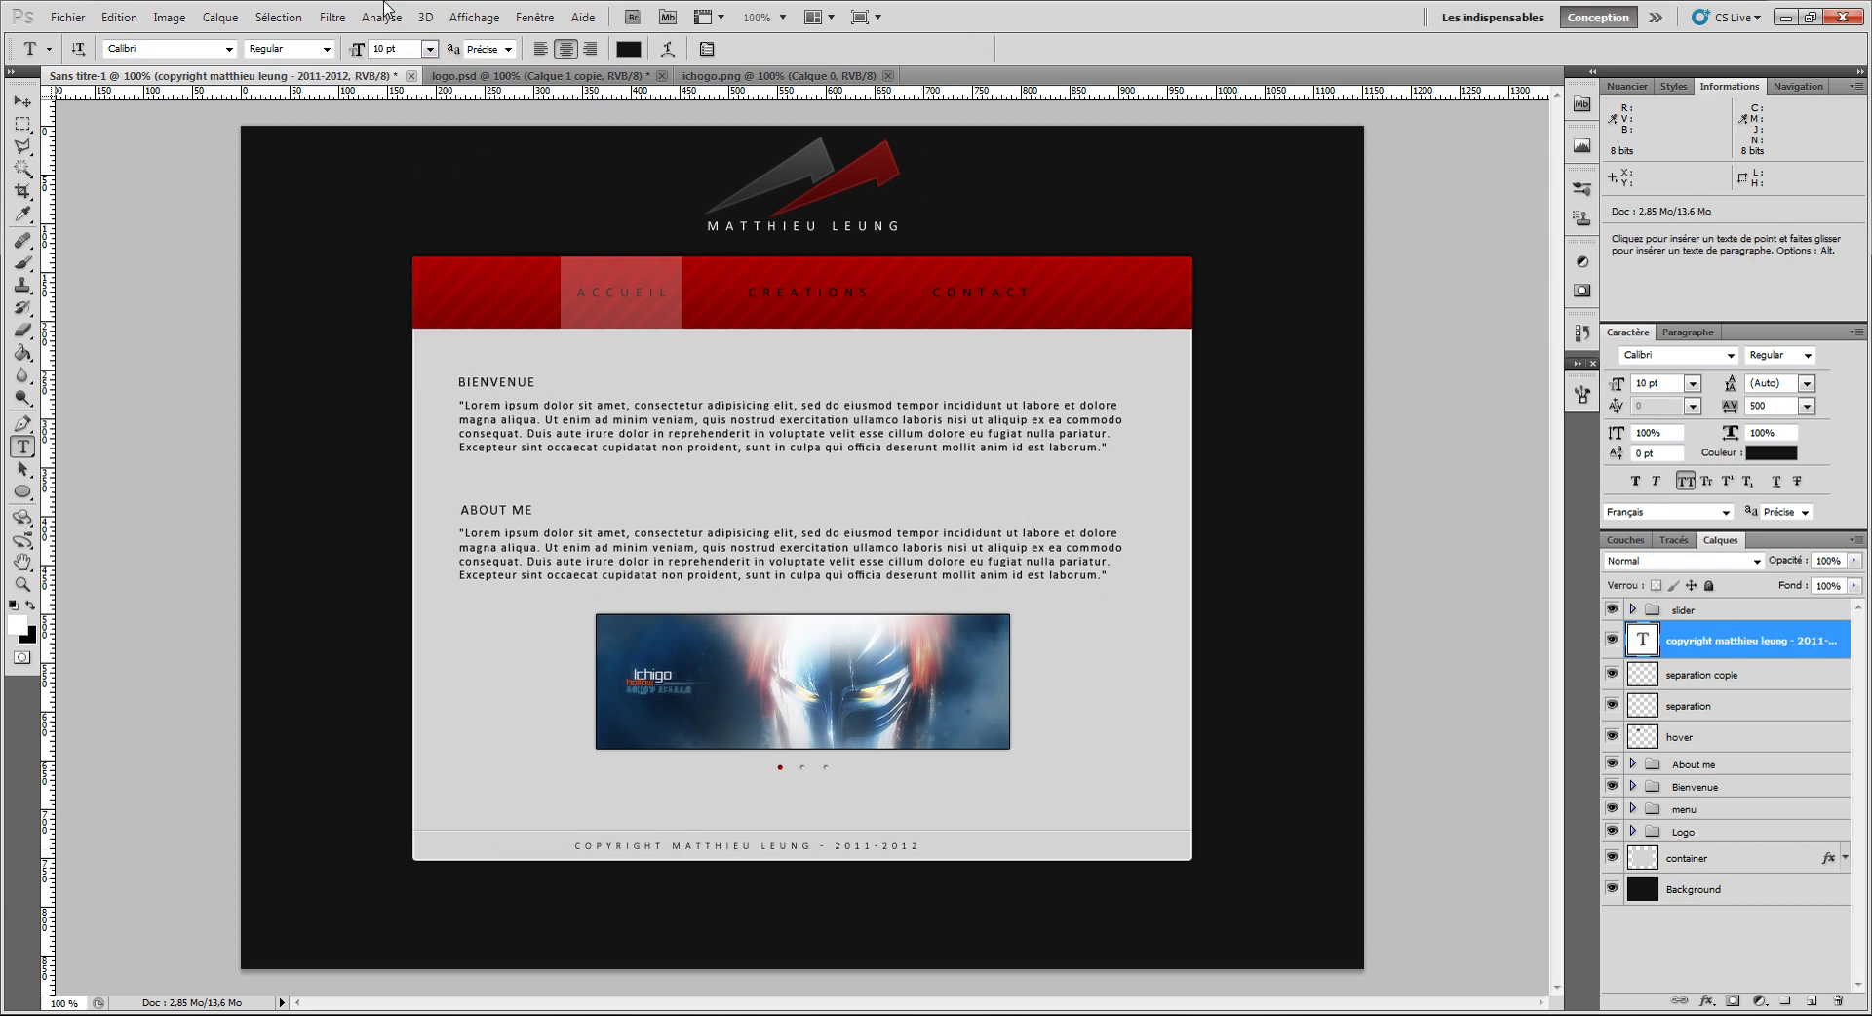
click(429, 48)
click(444, 123)
click(23, 101)
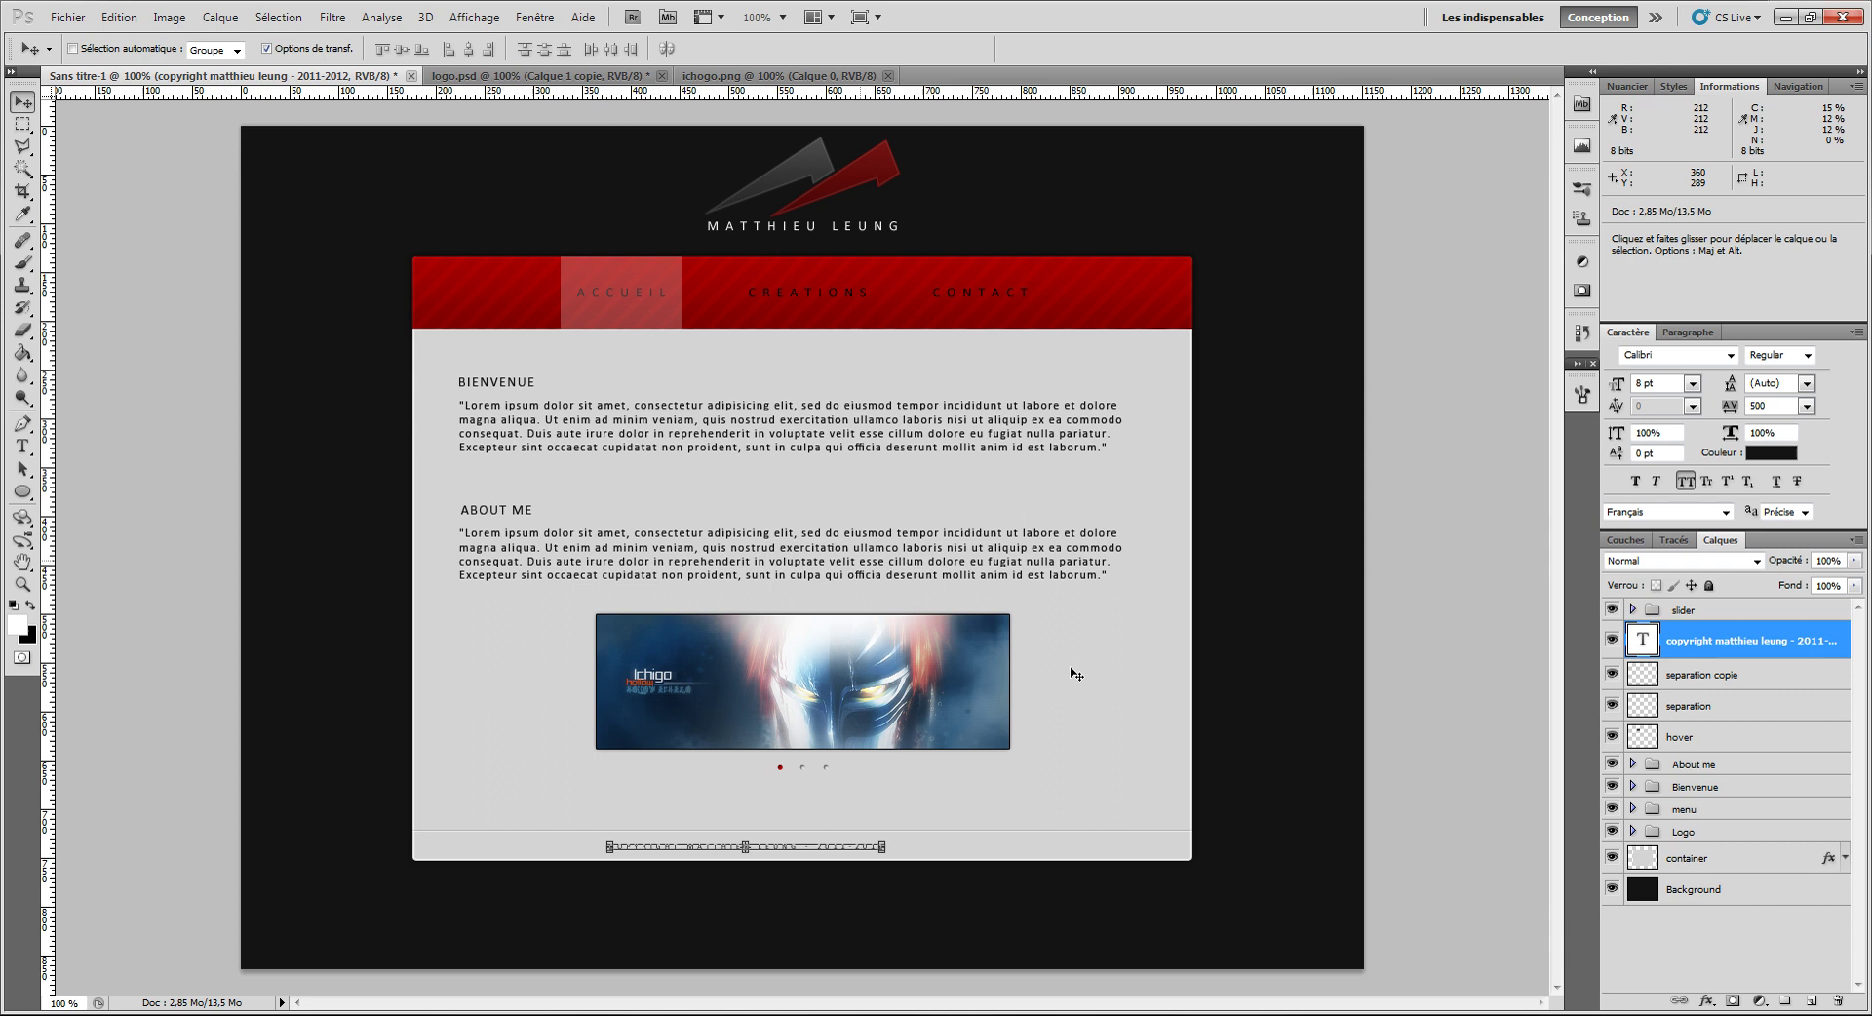
ctrl+click(1728, 889)
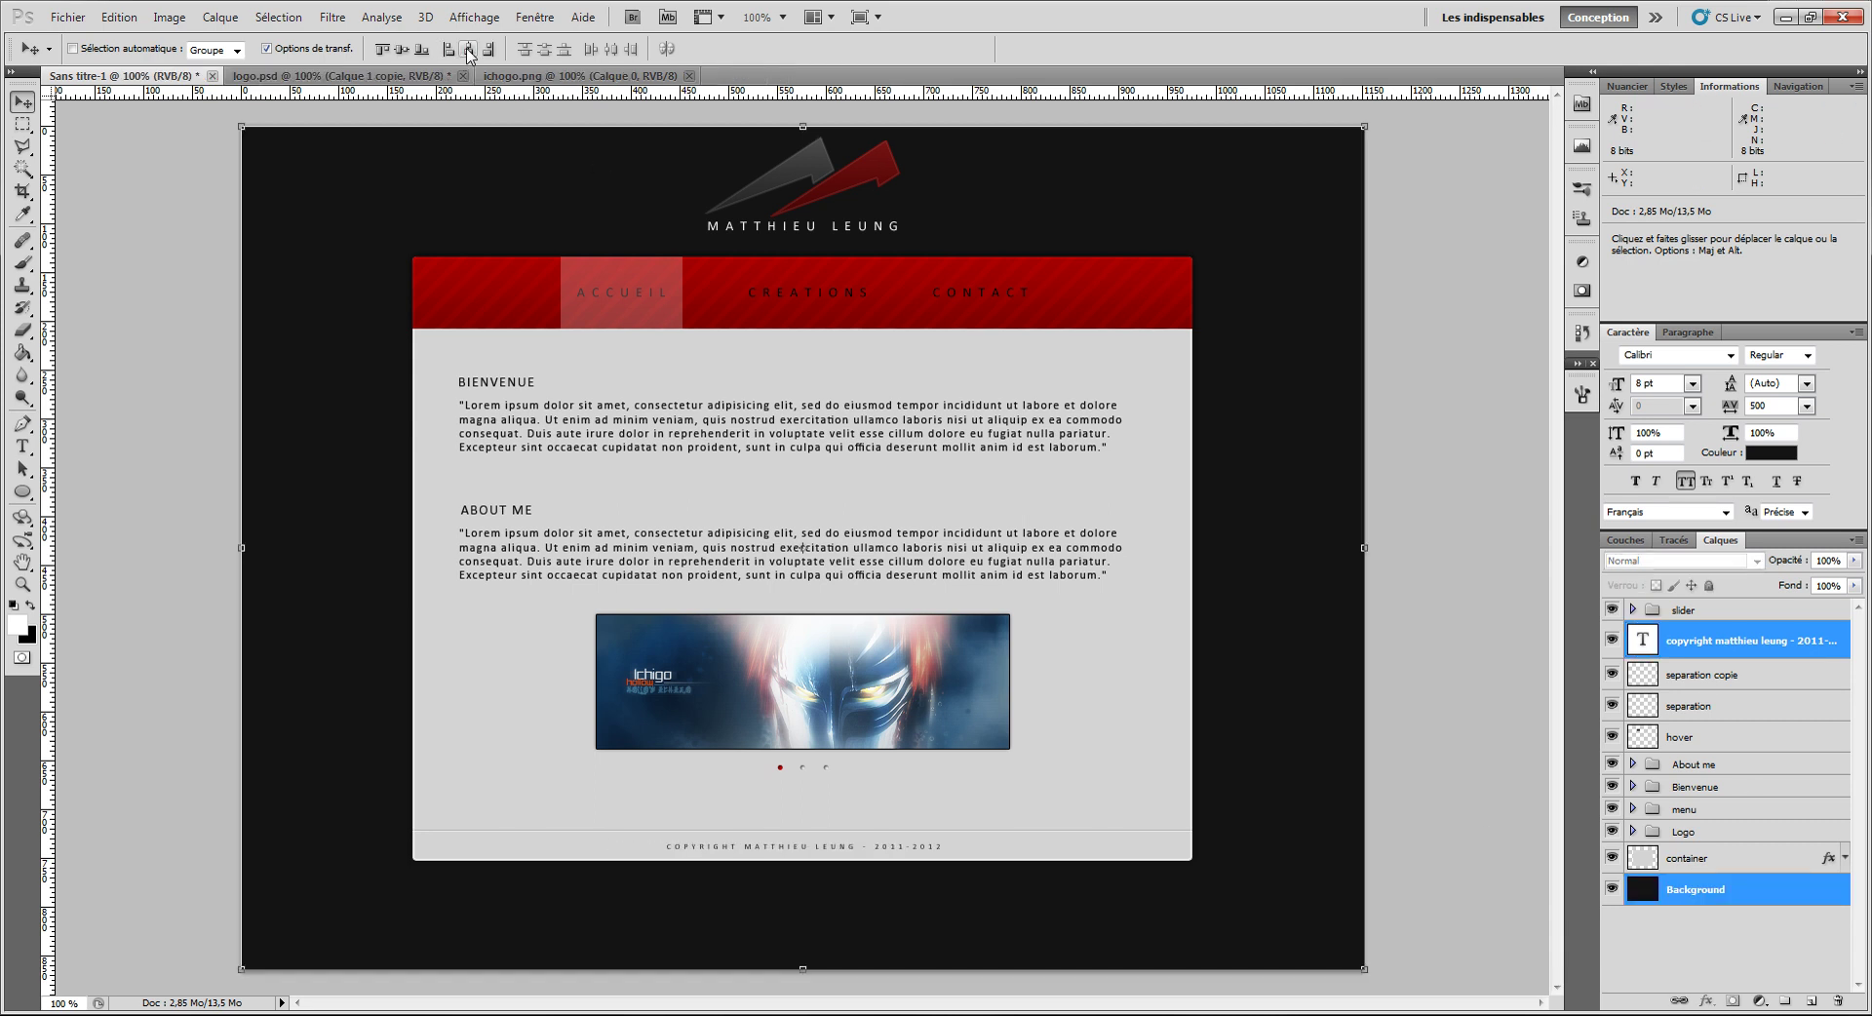